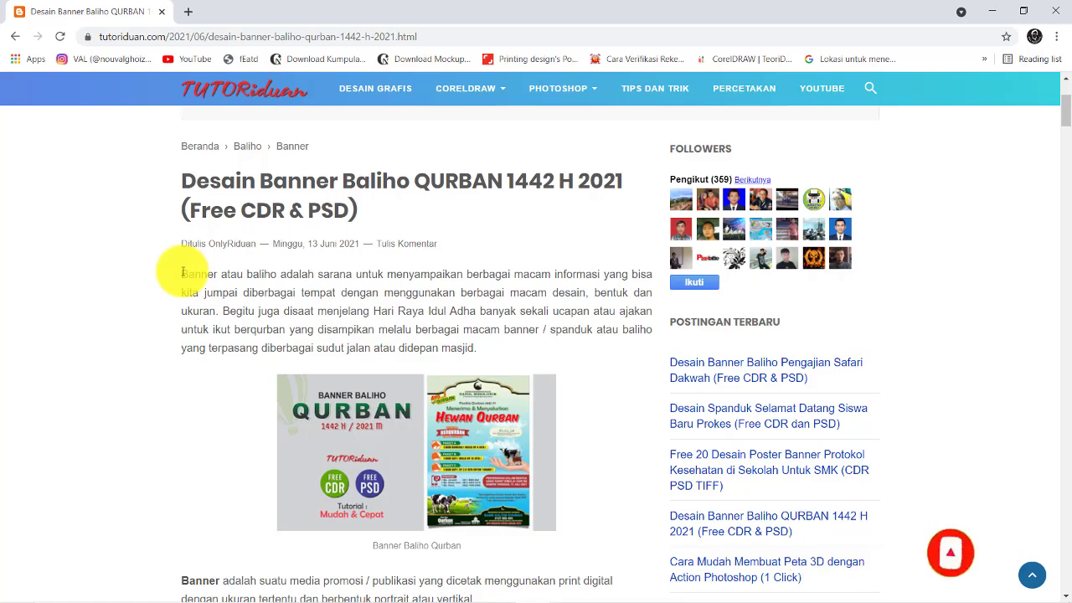
- Scroll the tutoriduan.com article down to the Format CDR download details and required fonts
{"action": "scroll", "coordinate": [378, 288], "scroll_direction": "down", "scroll_amount": 1}
{"action": "scroll", "coordinate": [378, 288], "scroll_direction": "down", "scroll_amount": 4}
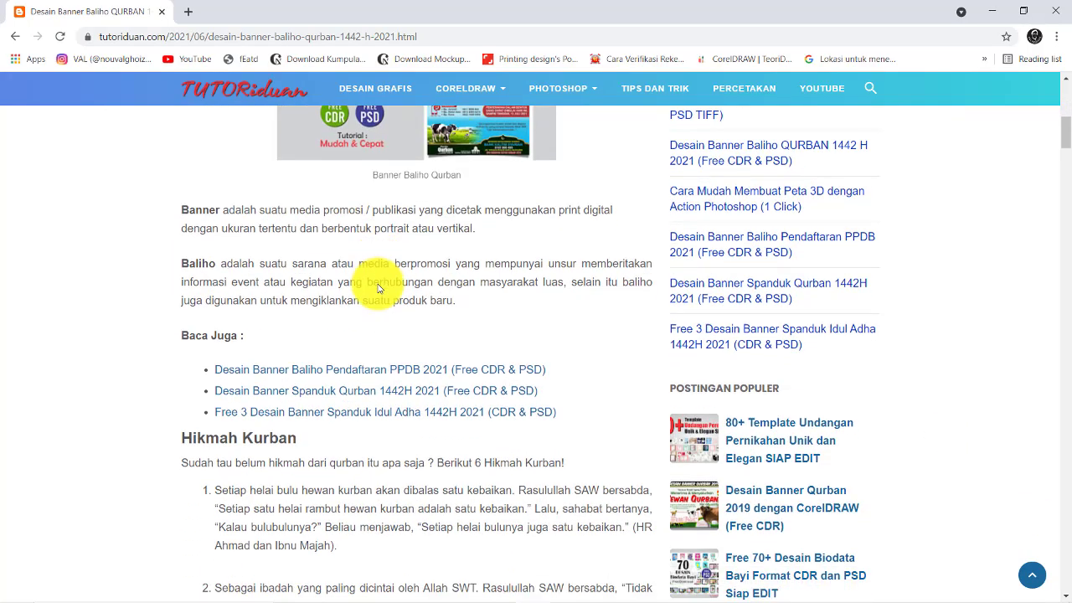
{"action": "scroll", "coordinate": [371, 282], "scroll_direction": "down", "scroll_amount": 2}
{"action": "scroll", "coordinate": [342, 270], "scroll_direction": "down", "scroll_amount": 4}
{"action": "scroll", "coordinate": [220, 246], "scroll_direction": "down", "scroll_amount": 5}
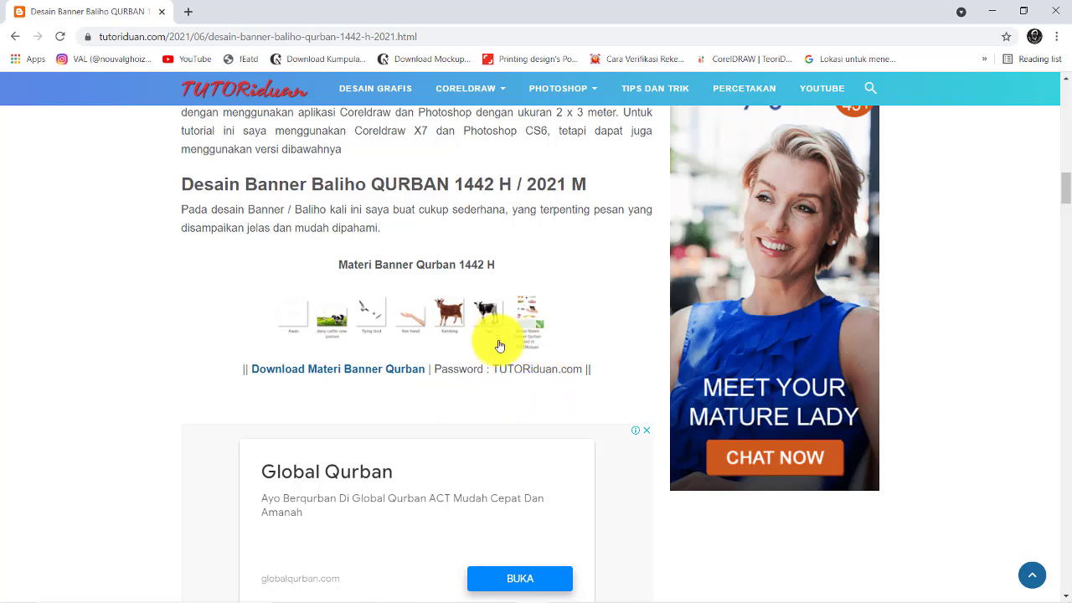
{"action": "scroll", "coordinate": [130, 294], "scroll_direction": "down", "scroll_amount": 1}
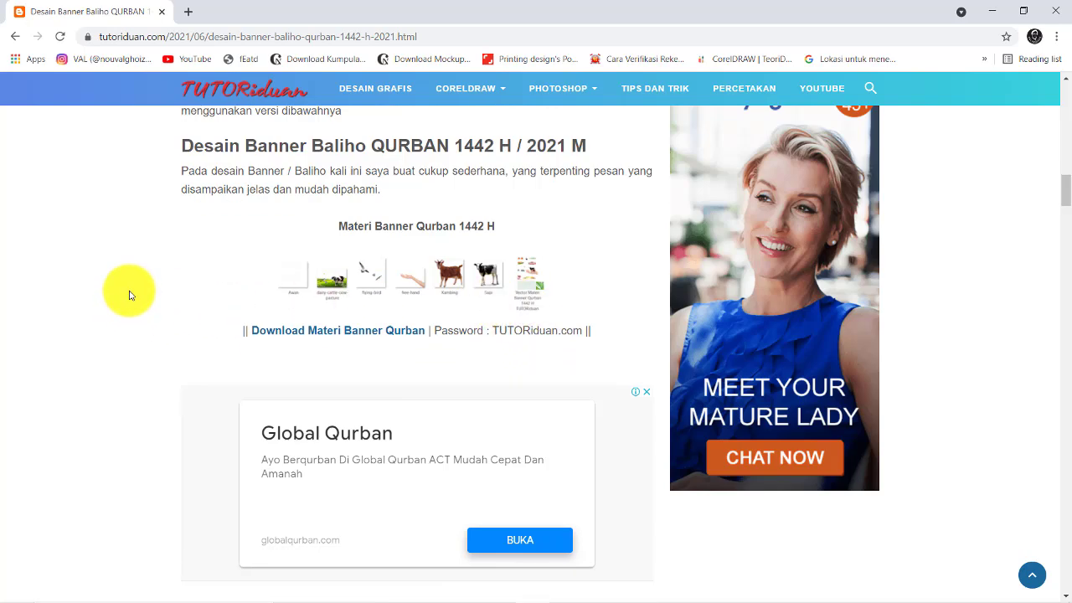
{"action": "scroll", "coordinate": [129, 295], "scroll_direction": "down", "scroll_amount": 3}
{"action": "scroll", "coordinate": [130, 295], "scroll_direction": "down", "scroll_amount": 3}
{"action": "scroll", "coordinate": [130, 294], "scroll_direction": "down", "scroll_amount": 3}
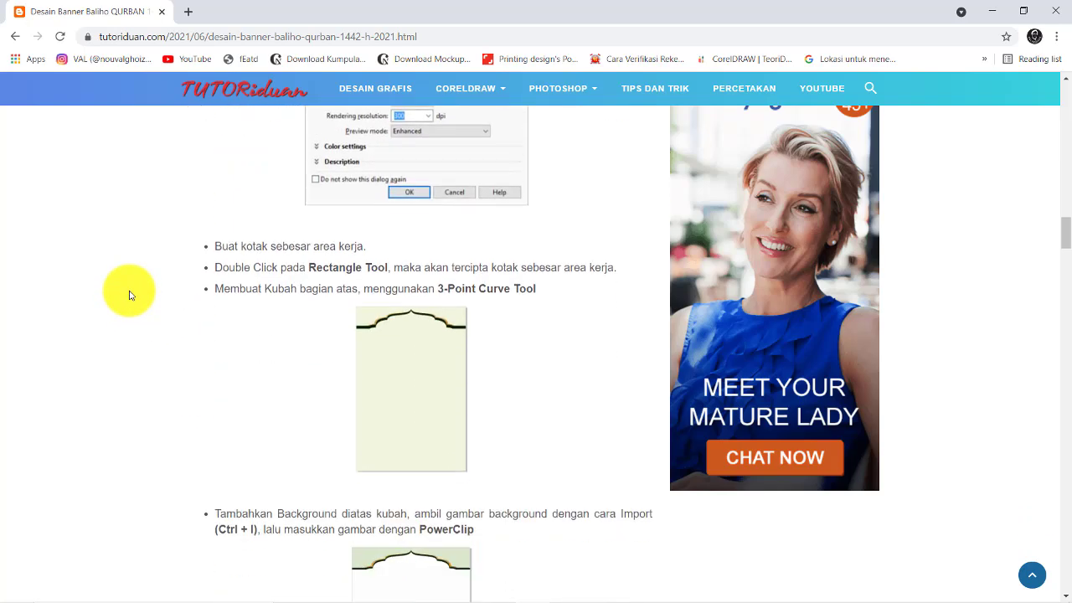
{"action": "scroll", "coordinate": [130, 294], "scroll_direction": "down", "scroll_amount": 2}
{"action": "scroll", "coordinate": [130, 295], "scroll_direction": "down", "scroll_amount": 2}
{"action": "scroll", "coordinate": [129, 294], "scroll_direction": "down", "scroll_amount": 2}
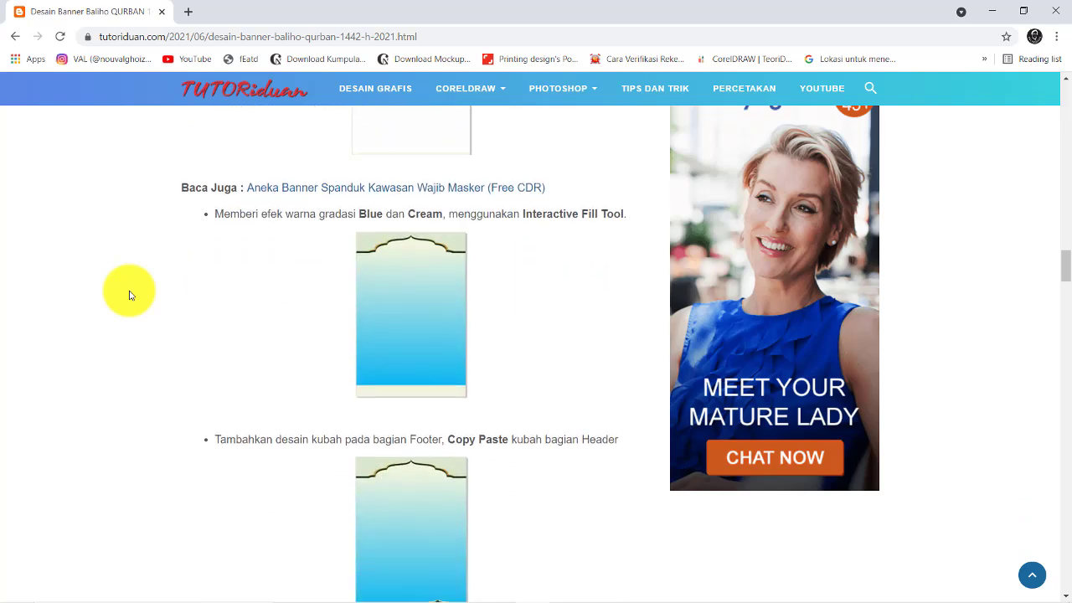
{"action": "scroll", "coordinate": [129, 295], "scroll_direction": "down", "scroll_amount": 3}
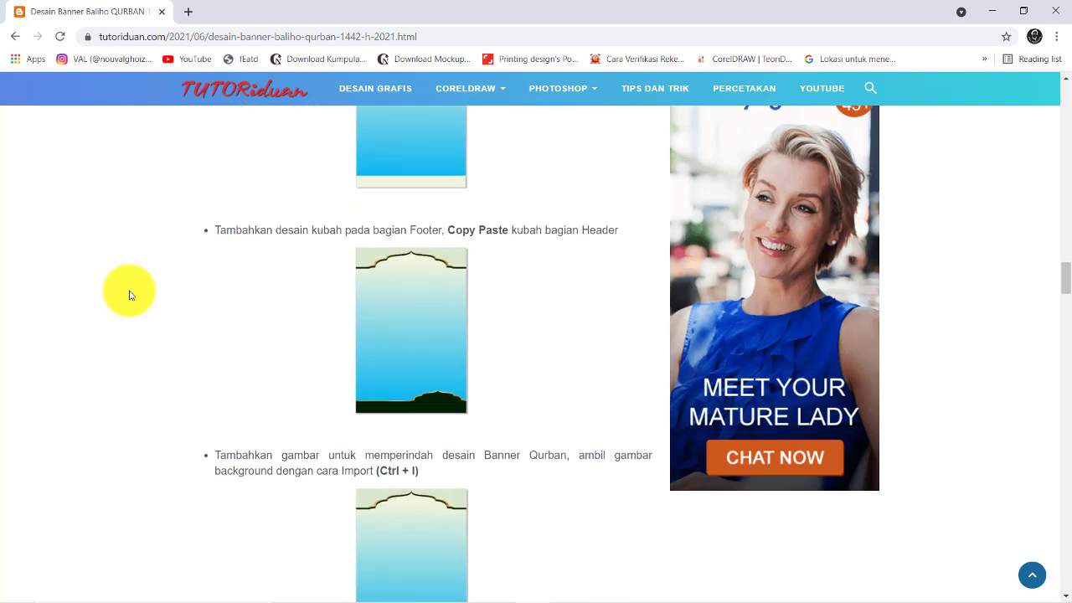
{"action": "scroll", "coordinate": [130, 294], "scroll_direction": "down", "scroll_amount": 5}
{"action": "scroll", "coordinate": [130, 295], "scroll_direction": "down", "scroll_amount": 3}
{"action": "scroll", "coordinate": [130, 295], "scroll_direction": "down", "scroll_amount": 4}
{"action": "scroll", "coordinate": [130, 295], "scroll_direction": "down", "scroll_amount": 2}
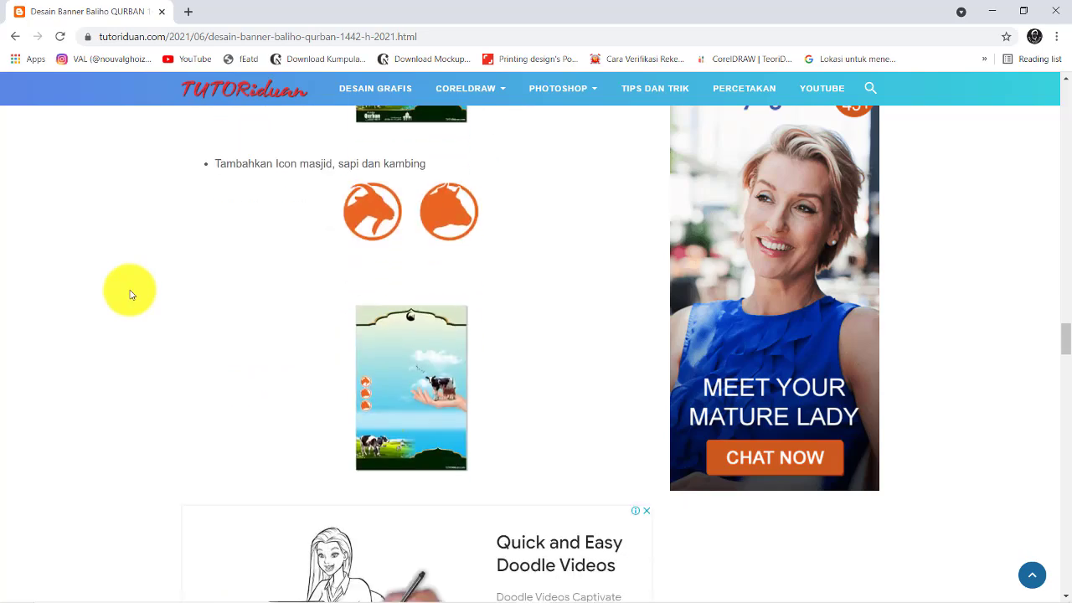
{"action": "scroll", "coordinate": [129, 294], "scroll_direction": "down", "scroll_amount": 4}
{"action": "scroll", "coordinate": [130, 295], "scroll_direction": "down", "scroll_amount": 4}
{"action": "scroll", "coordinate": [130, 295], "scroll_direction": "down", "scroll_amount": 4}
{"action": "scroll", "coordinate": [130, 295], "scroll_direction": "down", "scroll_amount": 4}
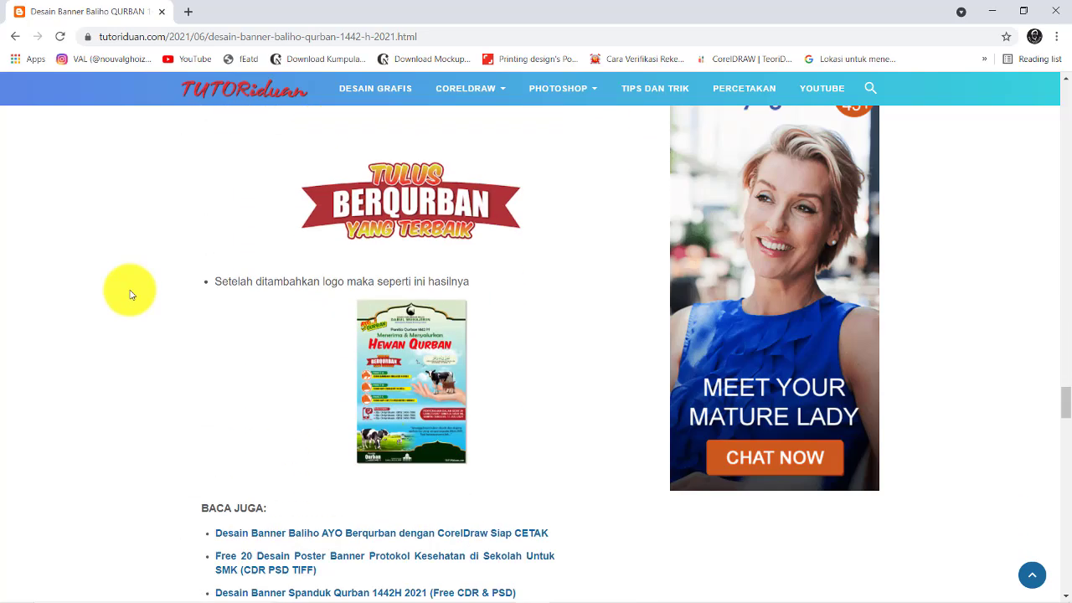
{"action": "scroll", "coordinate": [130, 295], "scroll_direction": "down", "scroll_amount": 4}
{"action": "scroll", "coordinate": [130, 295], "scroll_direction": "down", "scroll_amount": 4}
{"action": "scroll", "coordinate": [131, 293], "scroll_direction": "down", "scroll_amount": 3}
{"action": "scroll", "coordinate": [131, 291], "scroll_direction": "down", "scroll_amount": 1}
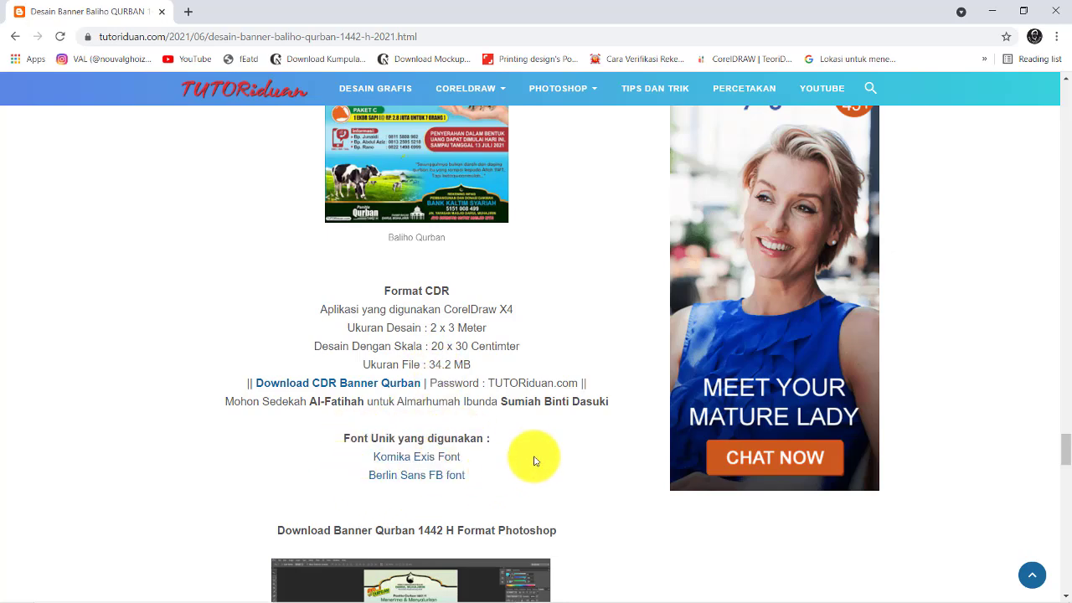
- Scroll to the Format PSD section and enlarge the printed banner photo in the gallery
{"action": "scroll", "coordinate": [497, 425], "scroll_direction": "down", "scroll_amount": 2}
{"action": "scroll", "coordinate": [497, 426], "scroll_direction": "down", "scroll_amount": 2}
{"action": "scroll", "coordinate": [499, 421], "scroll_direction": "down", "scroll_amount": 1}
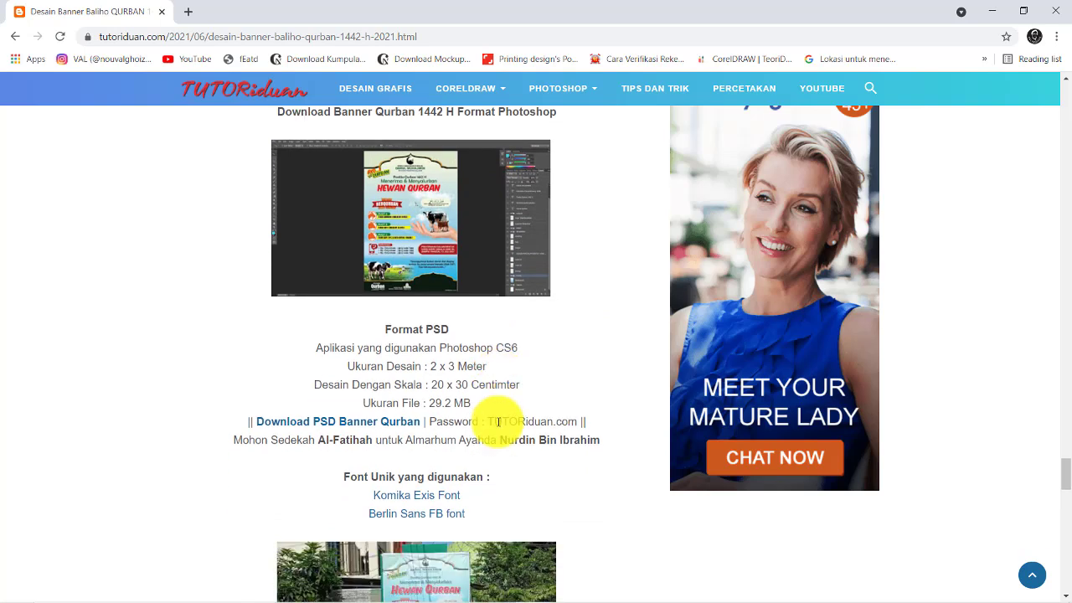
{"action": "scroll", "coordinate": [499, 421], "scroll_direction": "down", "scroll_amount": 1}
{"action": "scroll", "coordinate": [497, 419], "scroll_direction": "down", "scroll_amount": 1}
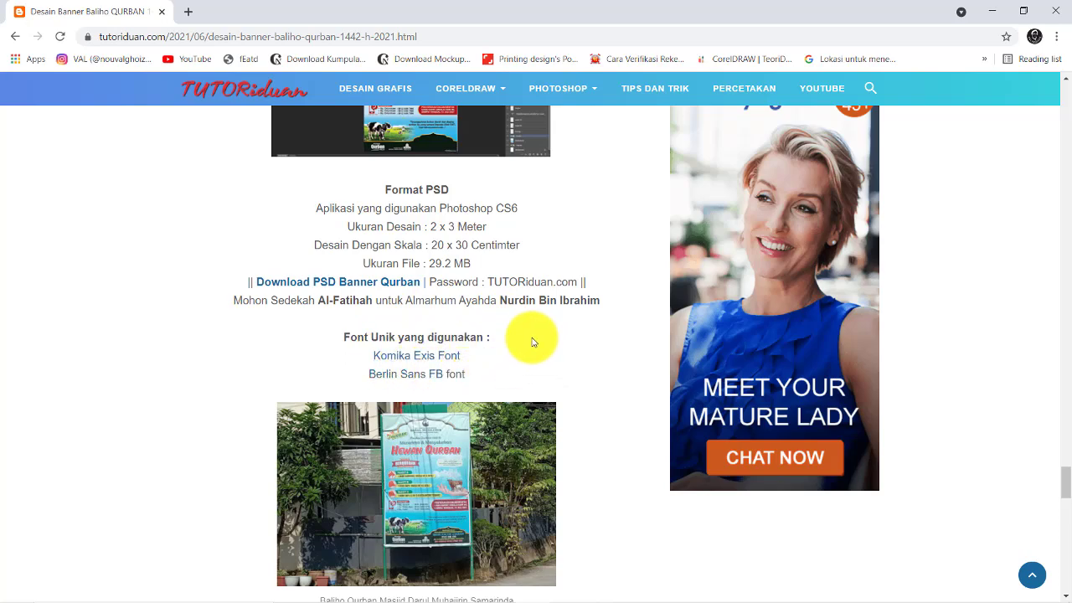
{"action": "scroll", "coordinate": [536, 339], "scroll_direction": "down", "scroll_amount": 2}
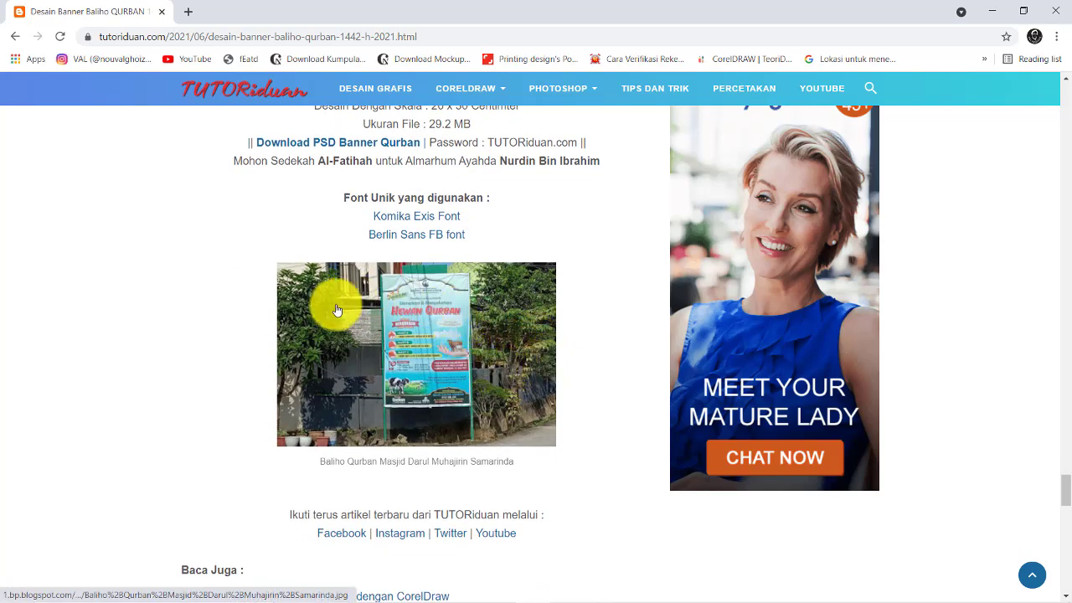
{"action": "left_click", "coordinate": [423, 335]}
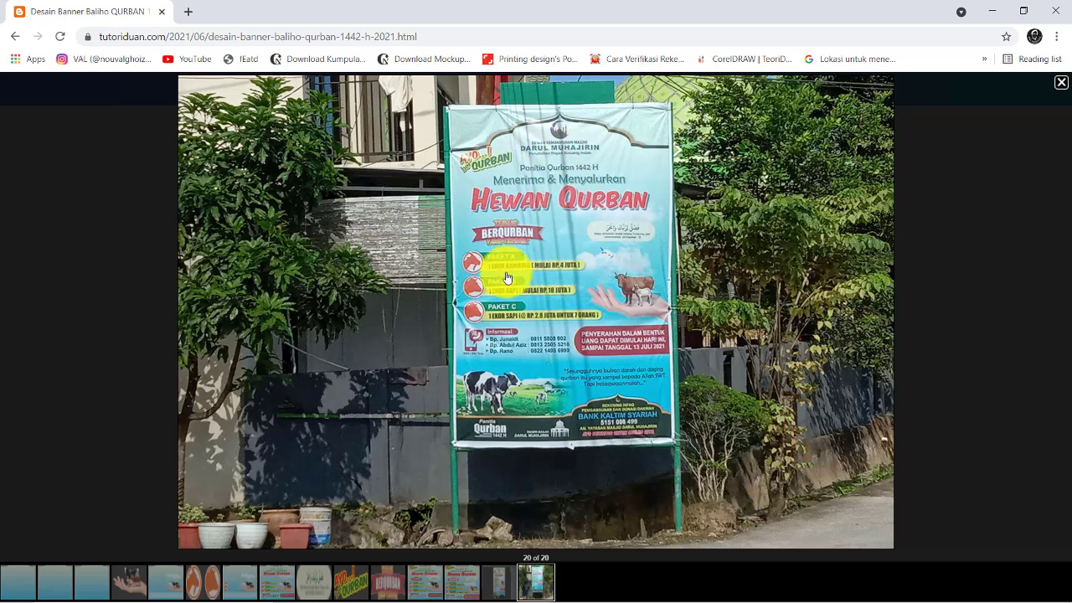
- Close the photo lightbox and return the article to its banner and baliho introduction
{"action": "left_click", "coordinate": [1060, 82]}
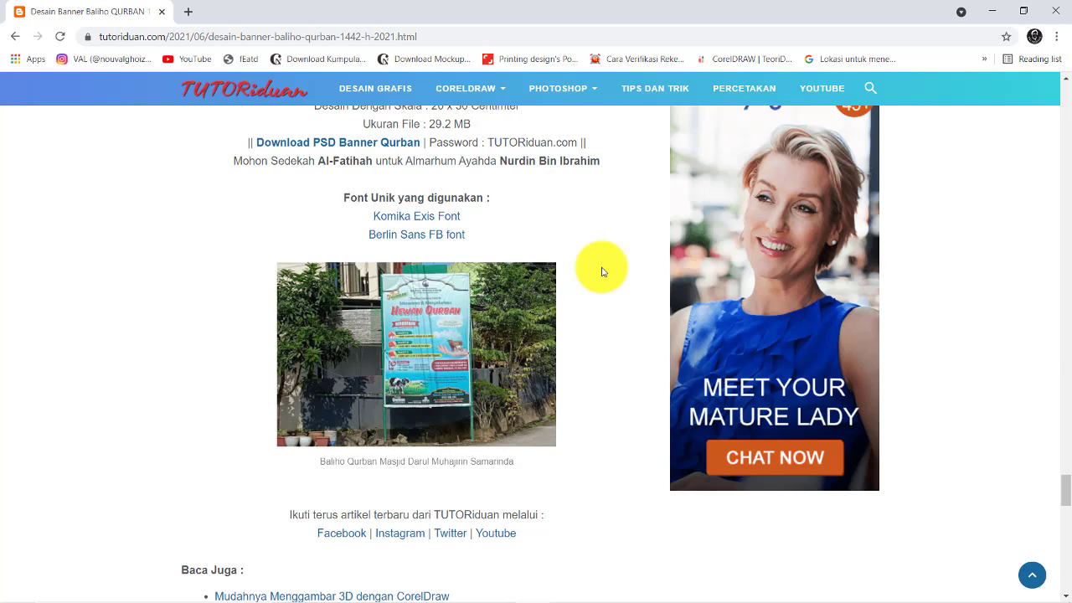
{"action": "scroll", "coordinate": [602, 271], "scroll_direction": "up", "scroll_amount": 5}
{"action": "scroll", "coordinate": [601, 275], "scroll_direction": "up", "scroll_amount": 5}
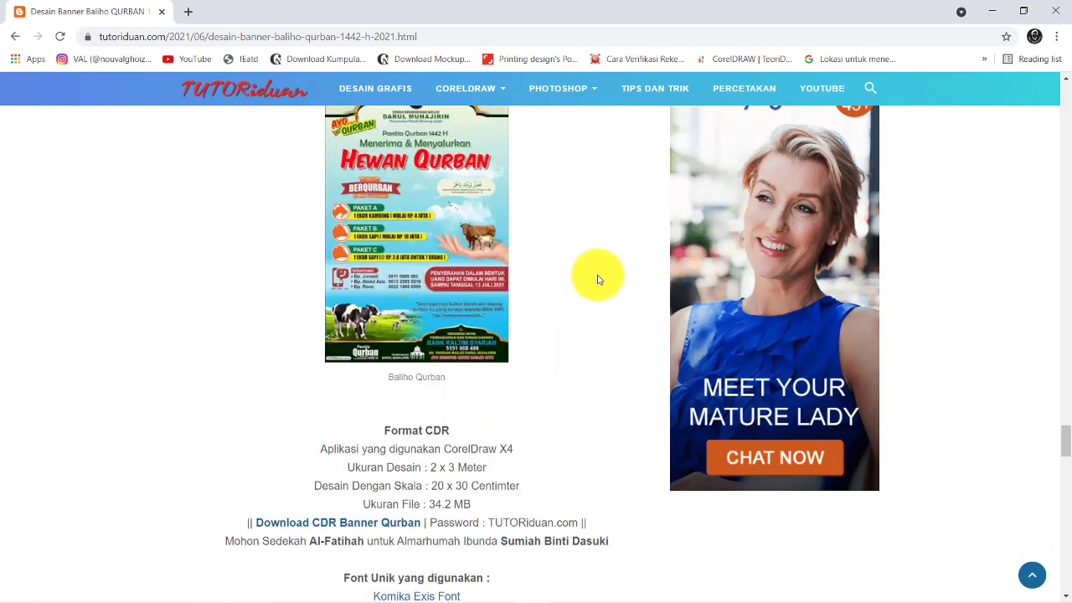
{"action": "scroll", "coordinate": [599, 278], "scroll_direction": "up", "scroll_amount": 4}
{"action": "scroll", "coordinate": [600, 279], "scroll_direction": "down", "scroll_amount": 4}
{"action": "scroll", "coordinate": [597, 277], "scroll_direction": "down", "scroll_amount": 3}
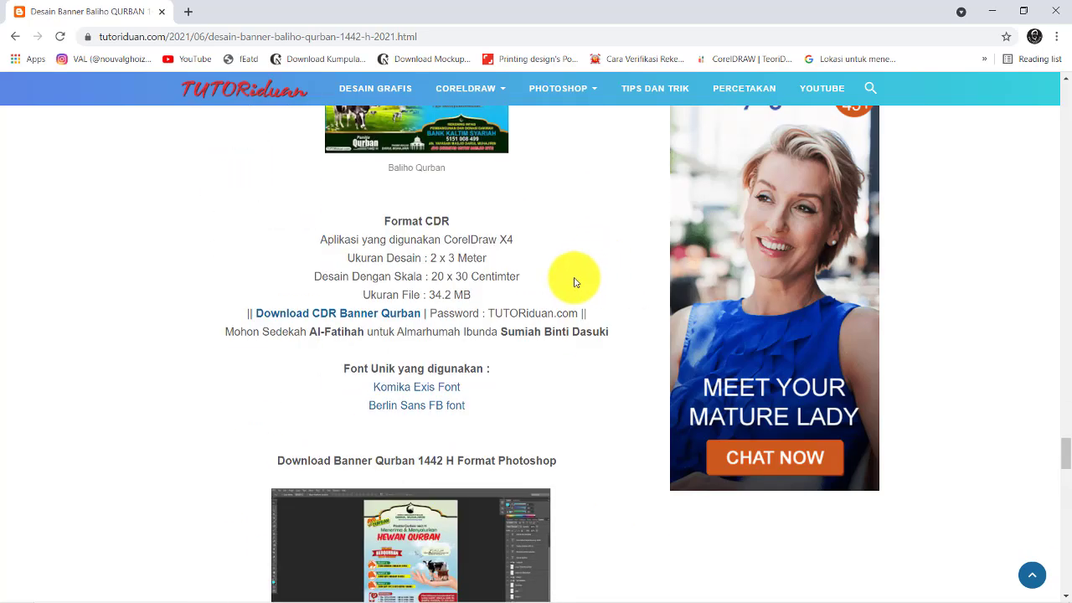
{"action": "scroll", "coordinate": [426, 299], "scroll_direction": "down", "scroll_amount": 1}
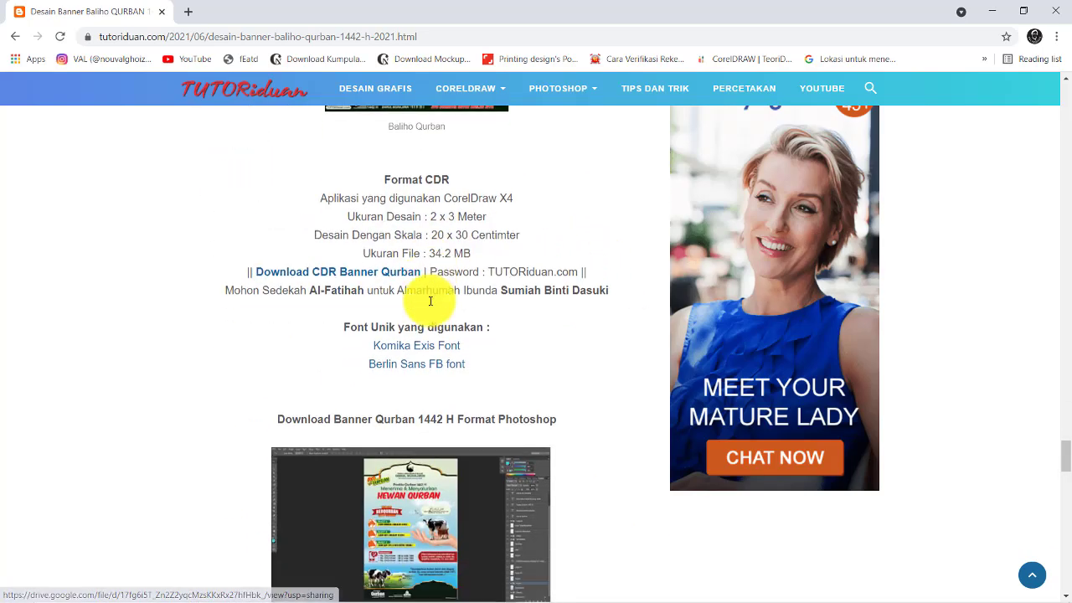
{"action": "scroll", "coordinate": [432, 299], "scroll_direction": "down", "scroll_amount": 4}
{"action": "scroll", "coordinate": [433, 300], "scroll_direction": "down", "scroll_amount": 1}
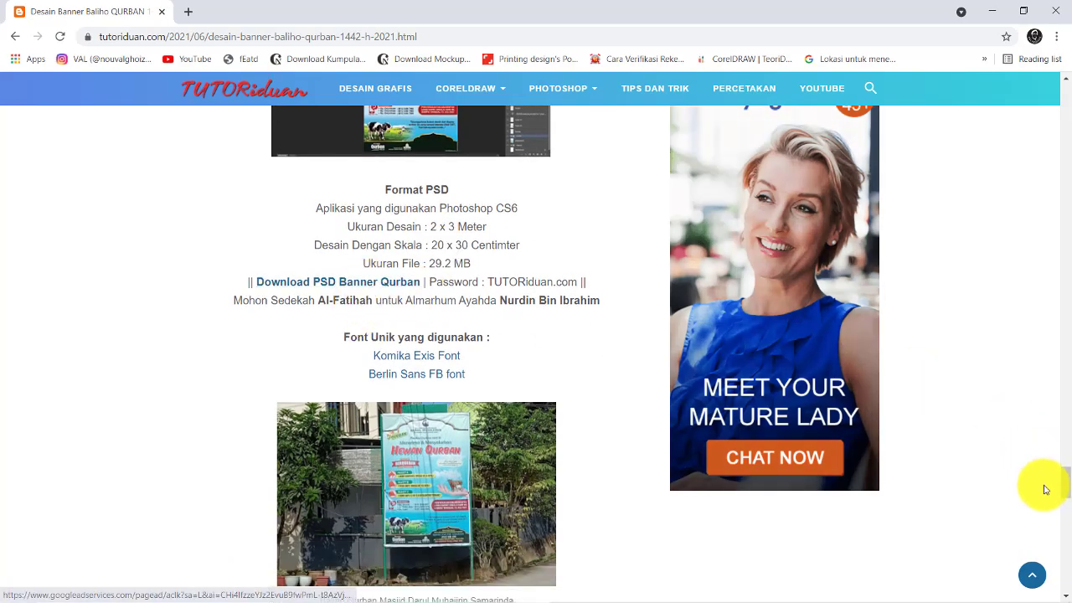
{"action": "left_click_drag", "start_coordinate": [1066, 490], "coordinate": [1068, 110]}
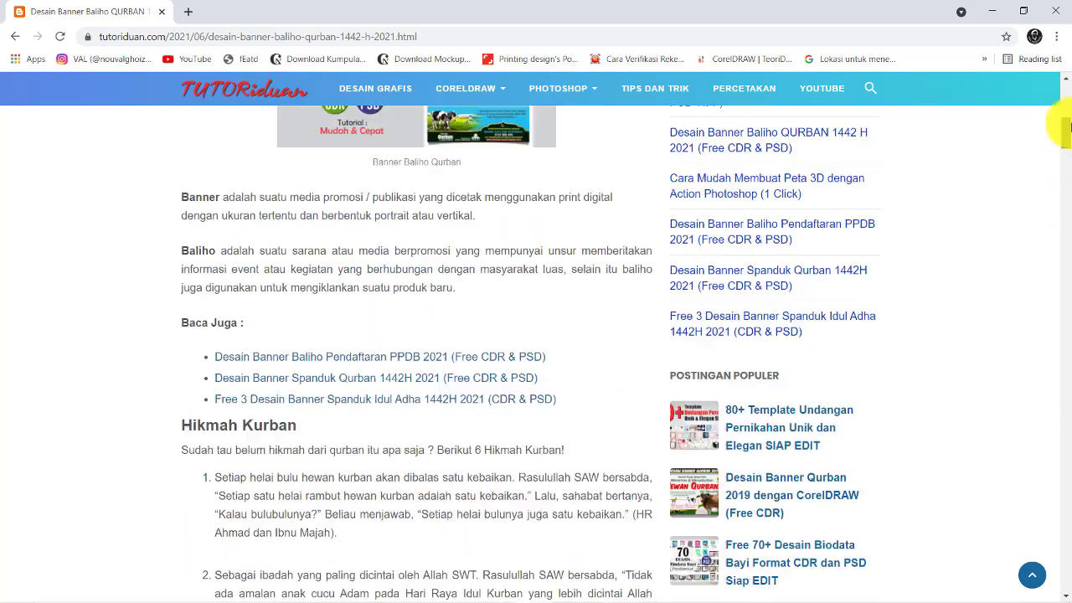
{"action": "left_click_drag", "start_coordinate": [1069, 110], "coordinate": [1062, 113]}
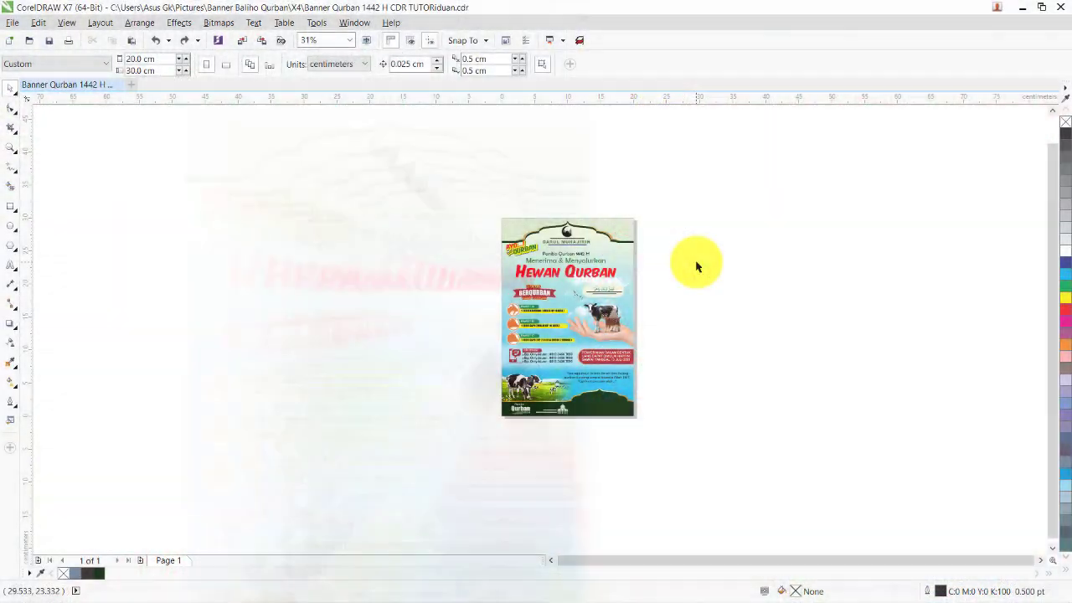
- Zoom in with a marquee around the 20 × 30 cm Qurban banner page
{"action": "left_click", "coordinate": [11, 146]}
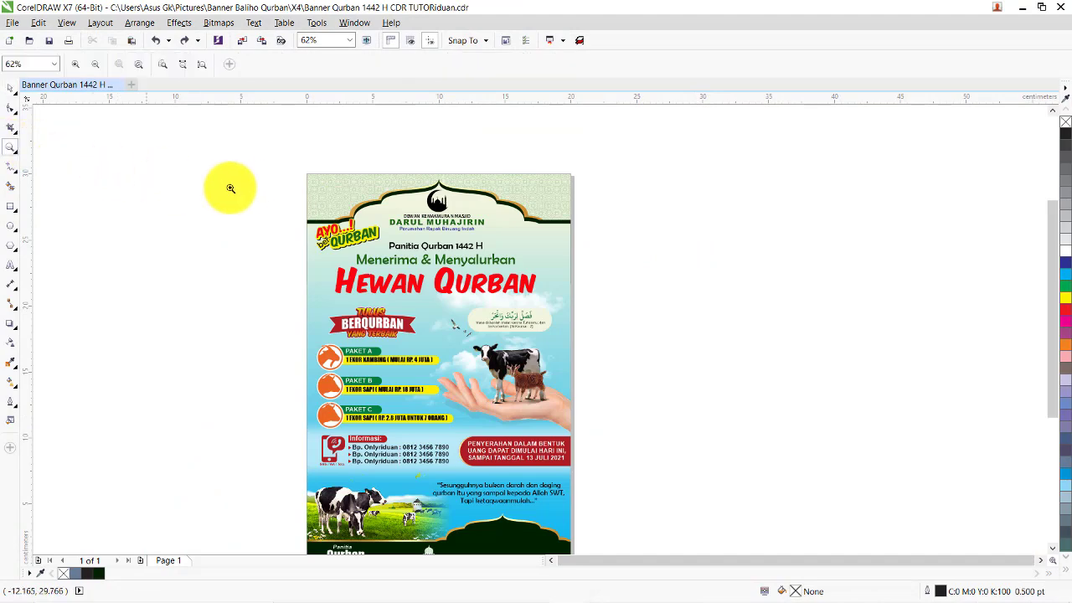
{"action": "left_click_drag", "start_coordinate": [298, 164], "coordinate": [589, 526]}
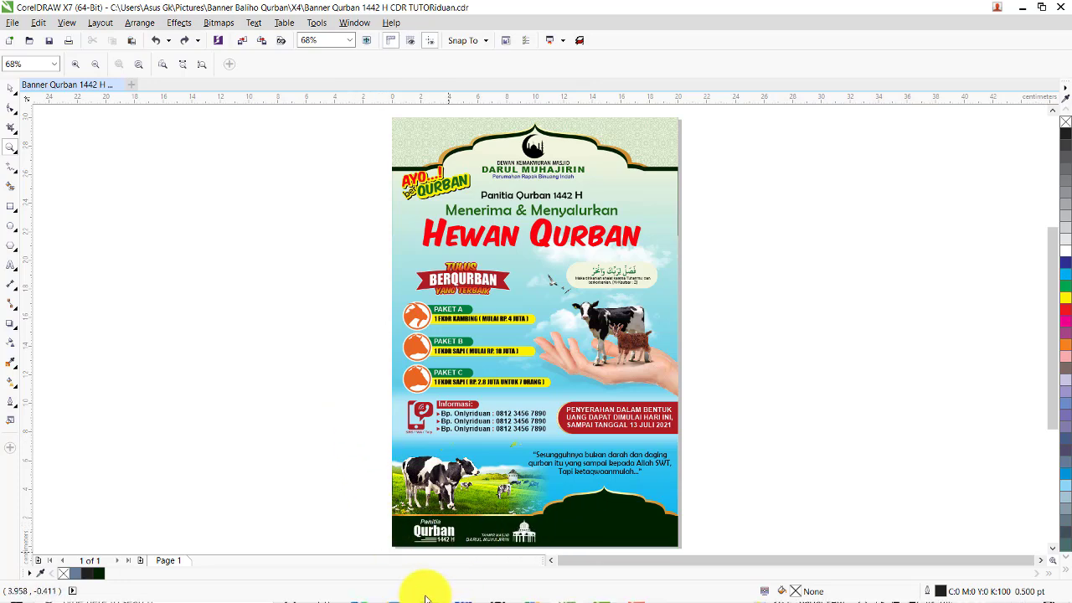
- Open Vector Materi Banner Qurban 1442 H TUTORiduan.cdr from the Materi Banner Qurban folder
{"action": "left_click", "coordinate": [1022, 6]}
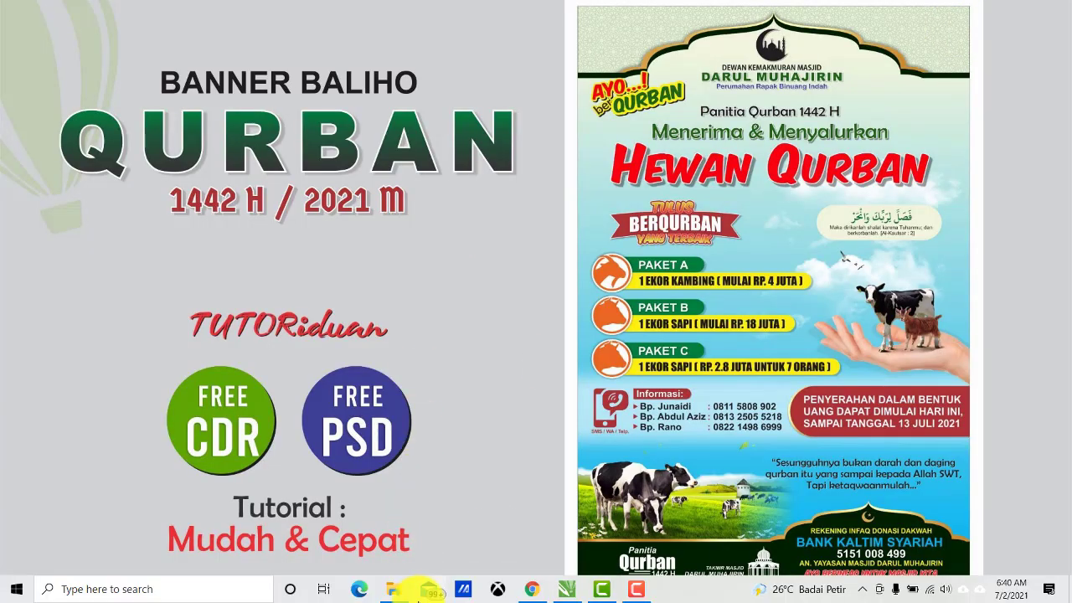
{"action": "left_click", "coordinate": [397, 591]}
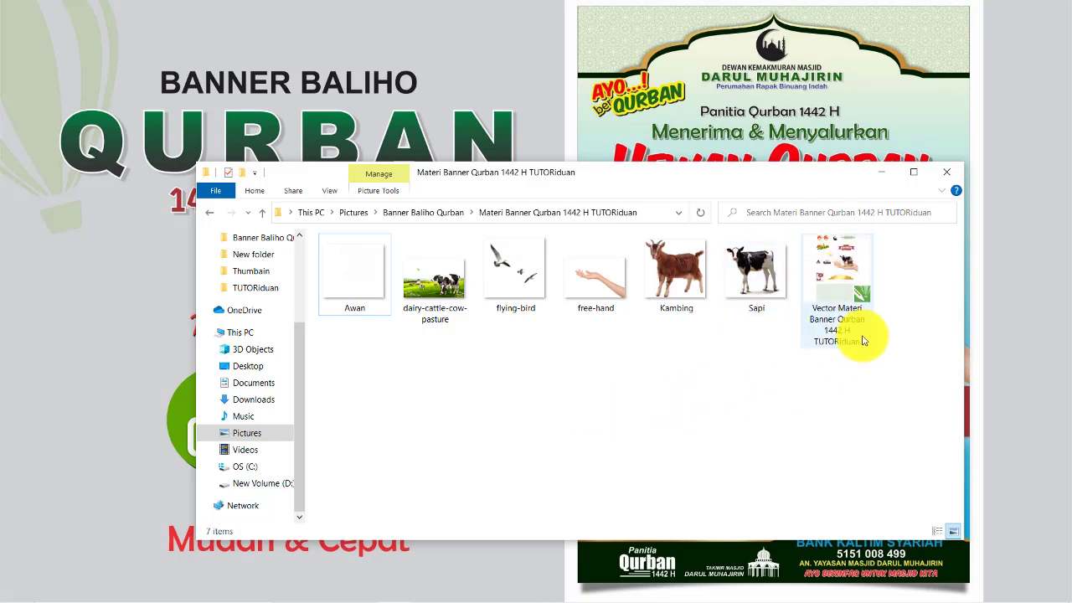
{"action": "mouse_move", "coordinate": [836, 289]}
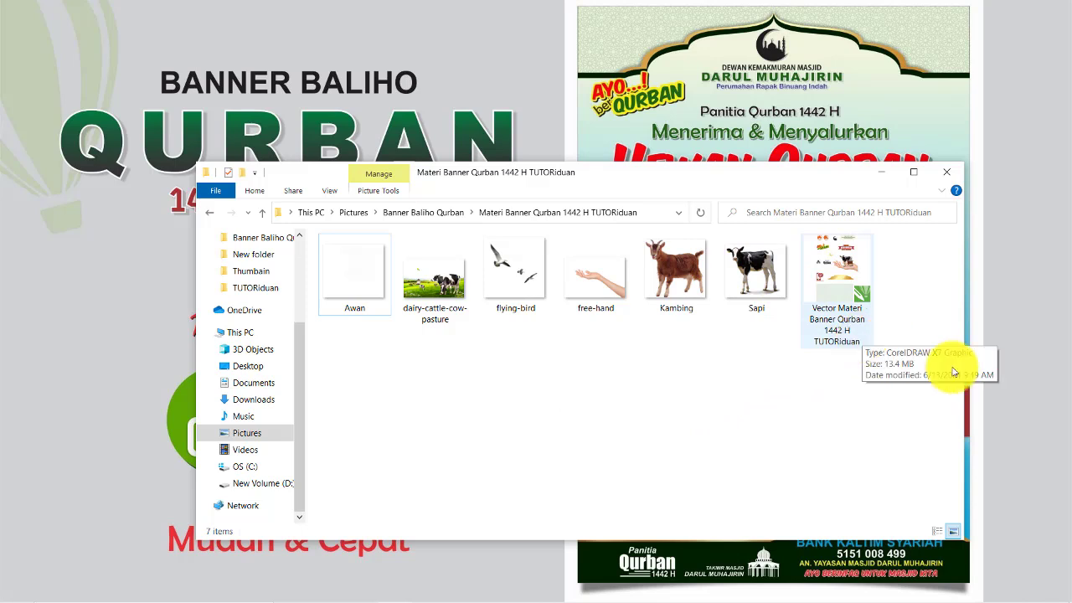
{"action": "left_click", "coordinate": [841, 269]}
{"action": "double_click", "coordinate": [841, 269]}
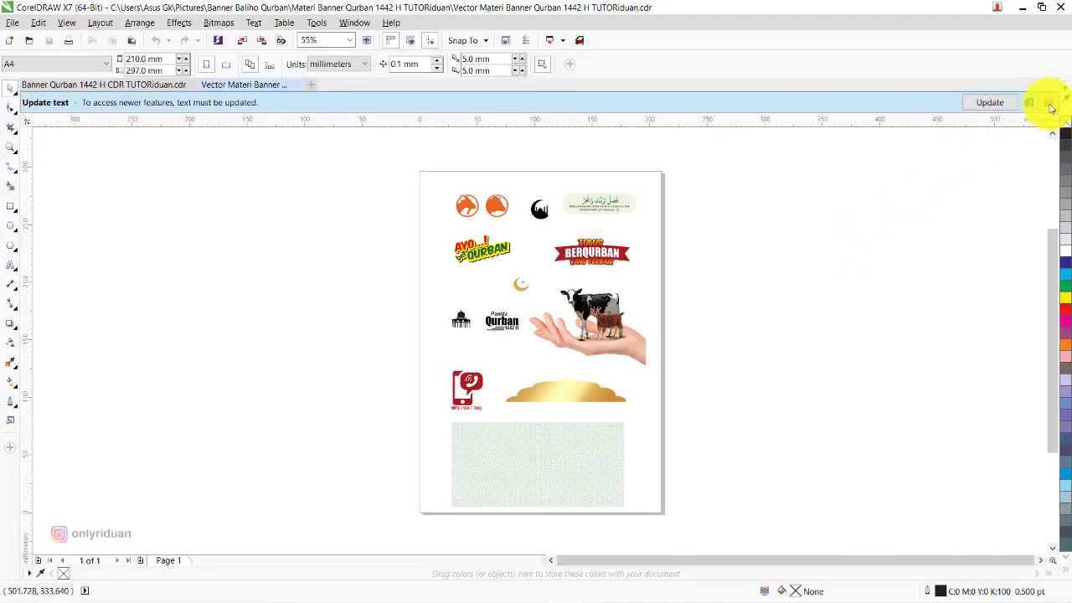
- Dismiss the Update text notification bar so the banner element sheet is fully visible
{"action": "left_click", "coordinate": [1047, 102]}
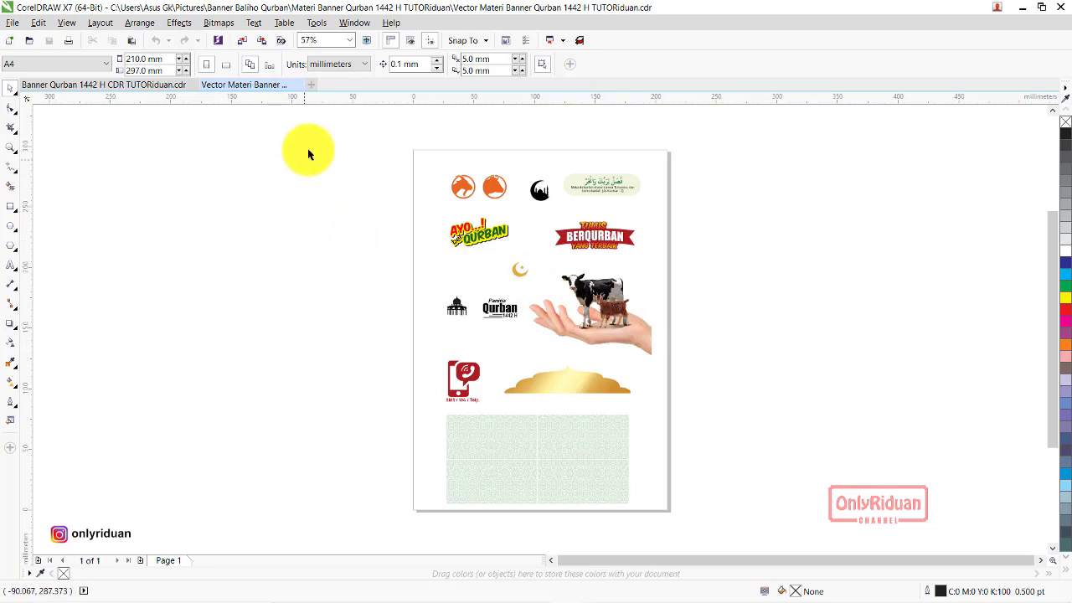
{"action": "left_click", "coordinate": [13, 23]}
- Create a new 20 × 30 cm CMYK document at 300 dpi, Untitled-1
{"action": "left_click", "coordinate": [25, 35]}
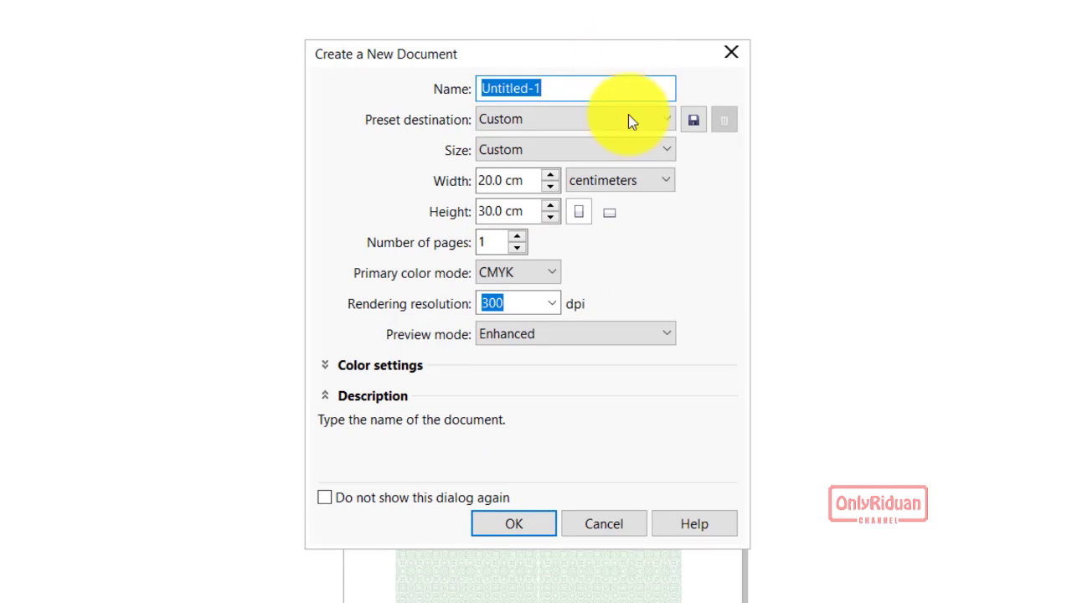
{"action": "left_click", "coordinate": [621, 182]}
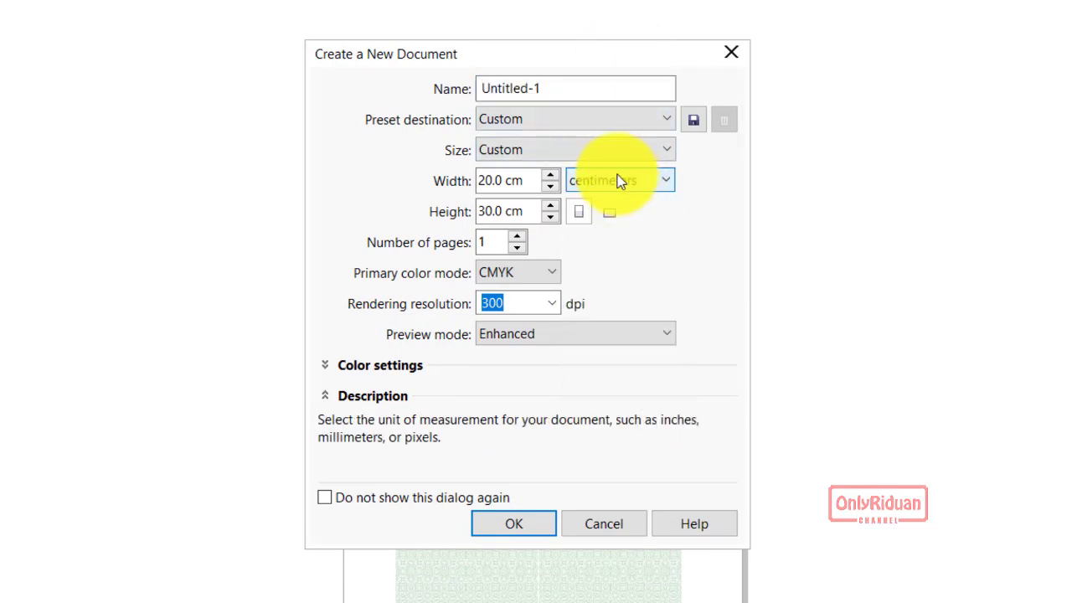
{"action": "left_click", "coordinate": [529, 182]}
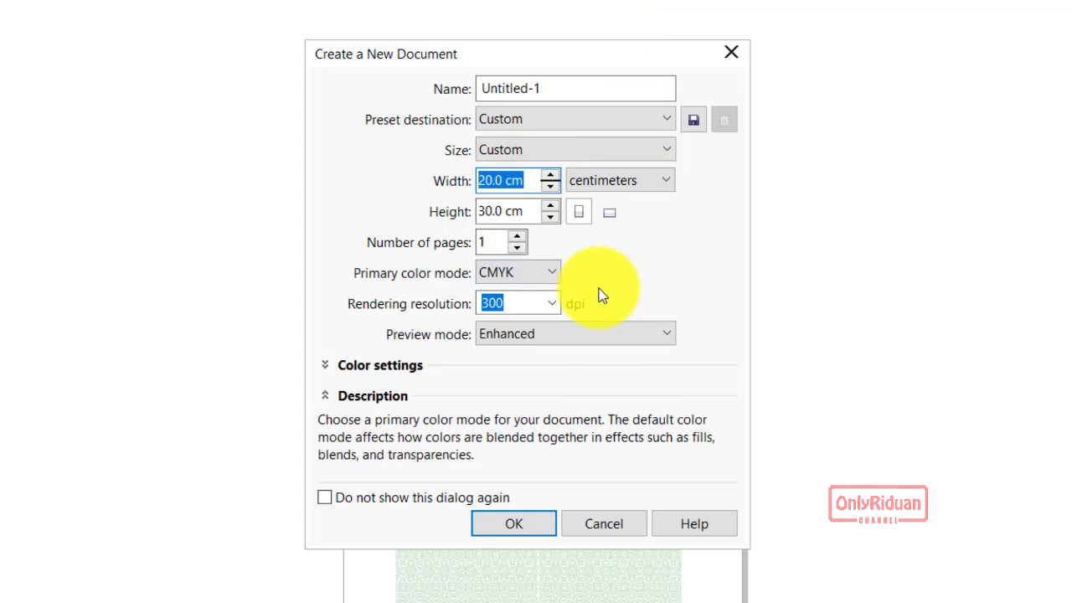
{"action": "double_click", "coordinate": [493, 211]}
{"action": "left_click", "coordinate": [530, 212]}
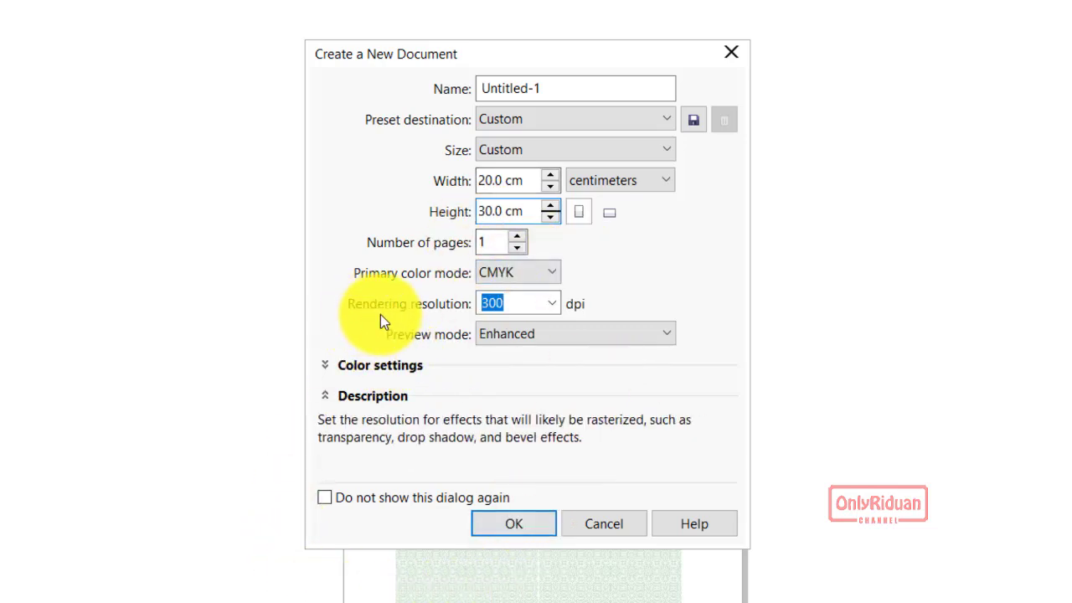
{"action": "left_click", "coordinate": [511, 303]}
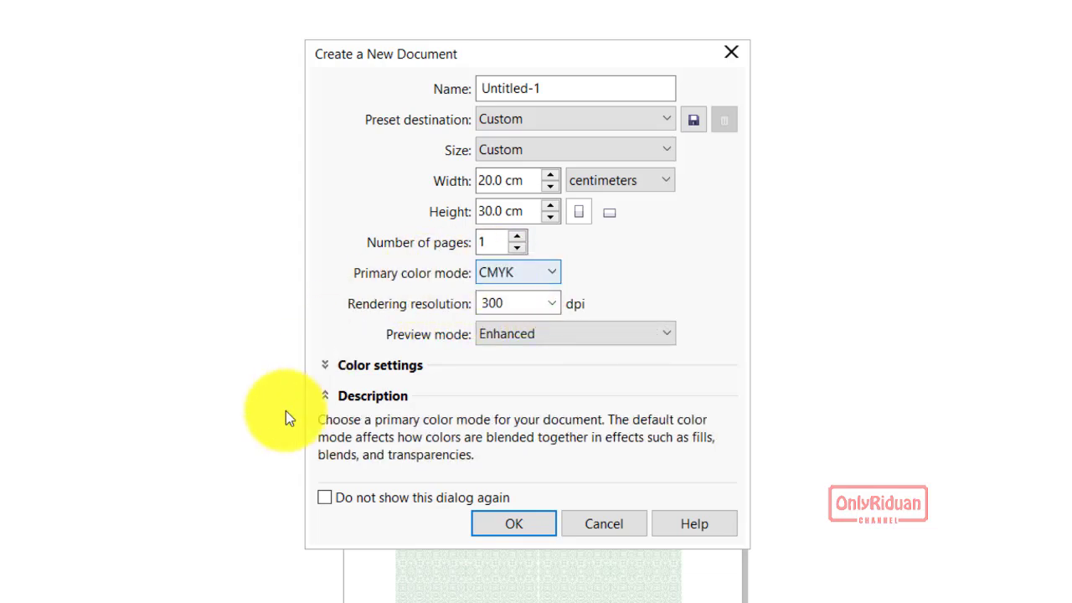
{"action": "left_click", "coordinate": [517, 520]}
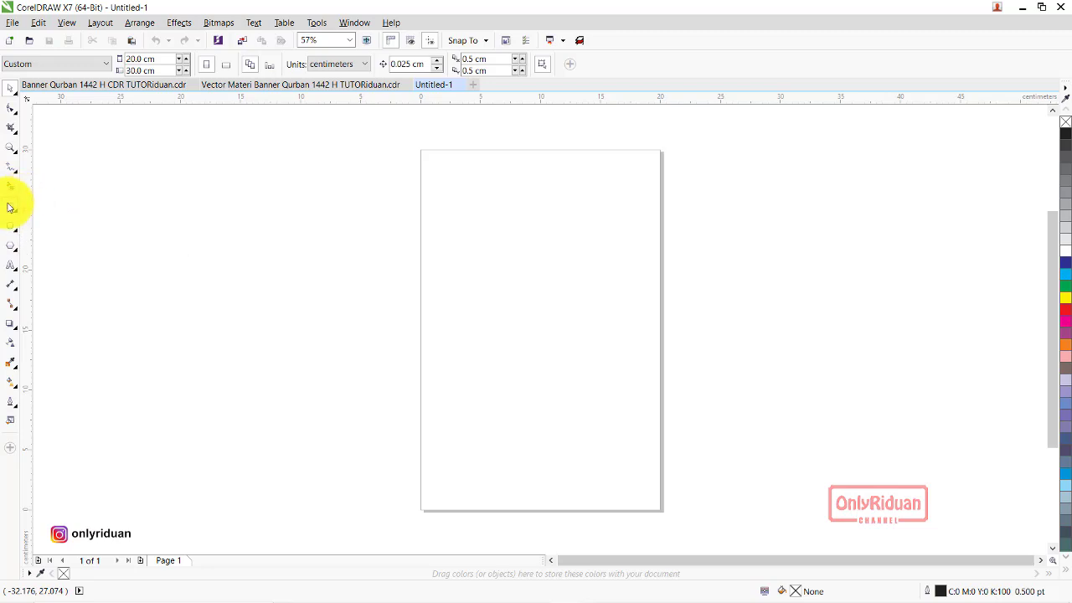
- Add a page-sized rectangle and copy the gold dome from the Vector Materi document
{"action": "double_click", "coordinate": [12, 206]}
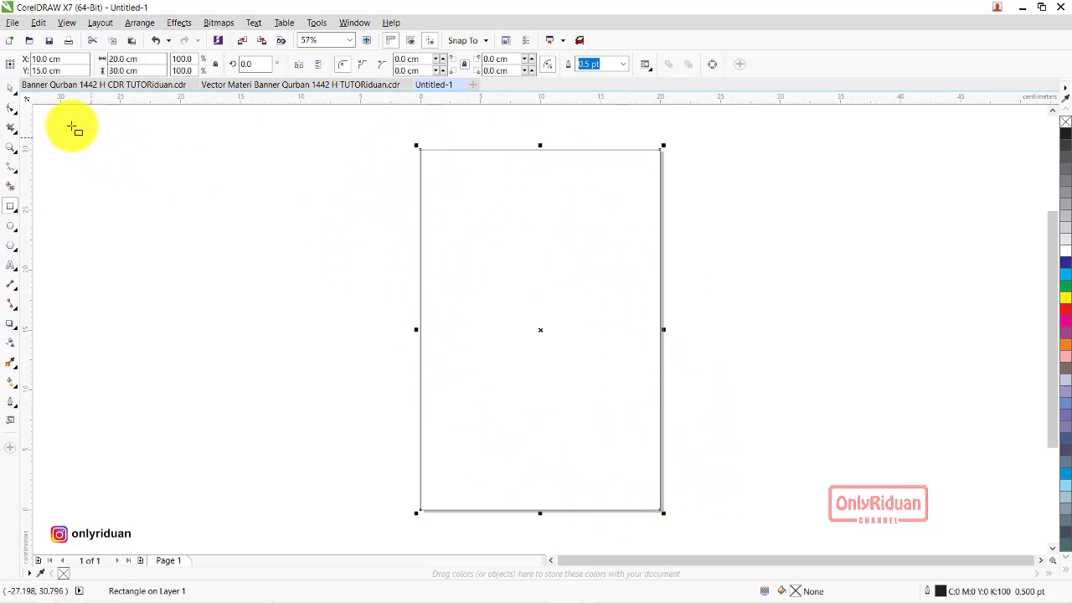
{"action": "left_click", "coordinate": [10, 87]}
{"action": "left_click", "coordinate": [258, 190]}
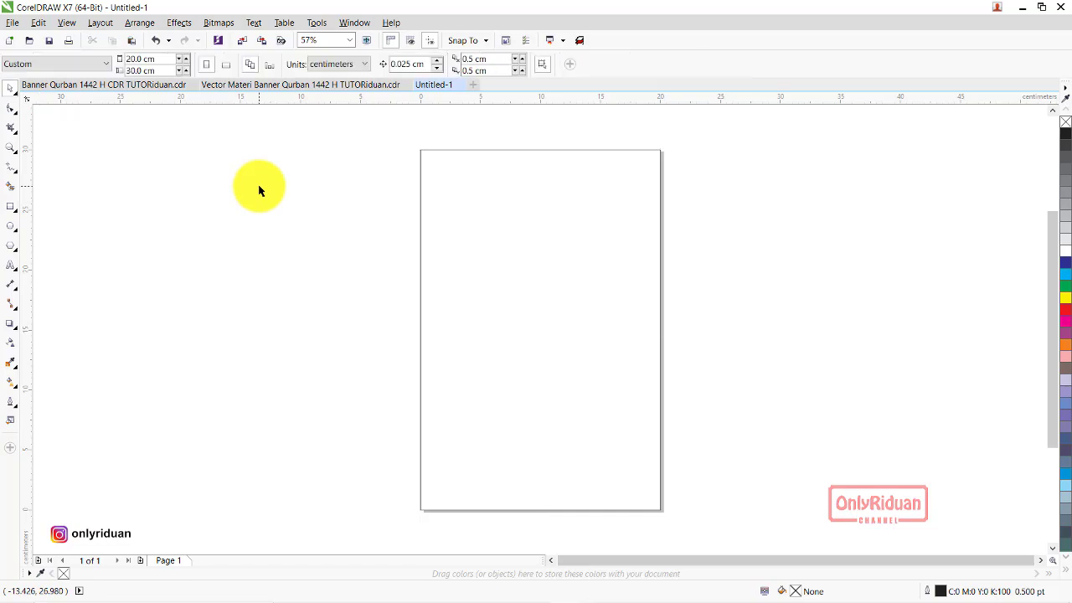
{"action": "left_click", "coordinate": [289, 86]}
{"action": "left_click", "coordinate": [598, 383]}
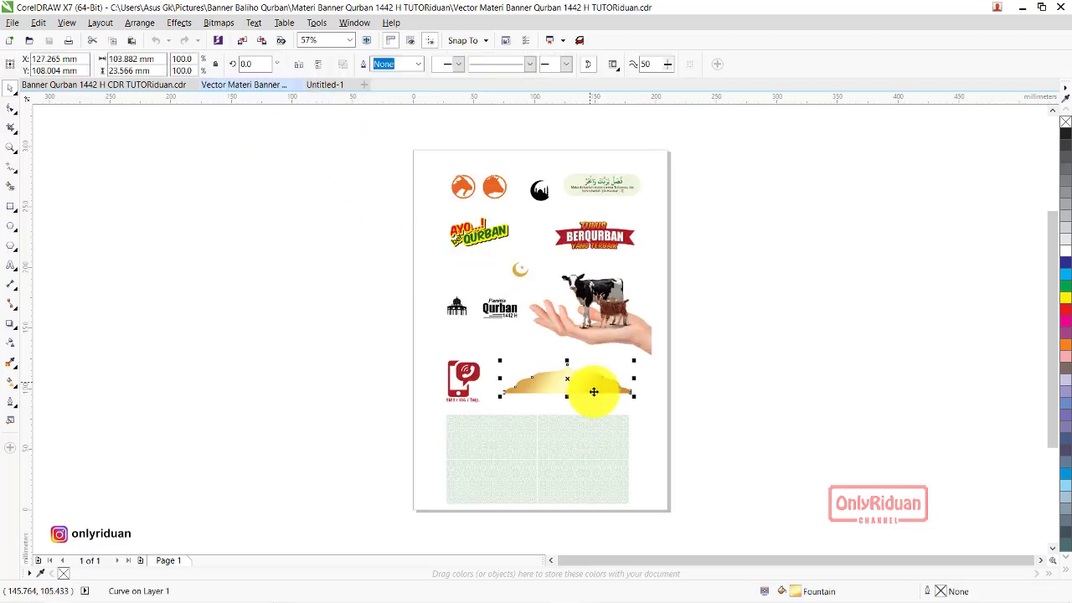
{"action": "mouse_move", "coordinate": [702, 406]}
{"action": "left_mouse_down"}
{"action": "mouse_move", "coordinate": [540, 386]}
{"action": "mouse_move", "coordinate": [493, 364]}
{"action": "left_mouse_up"}
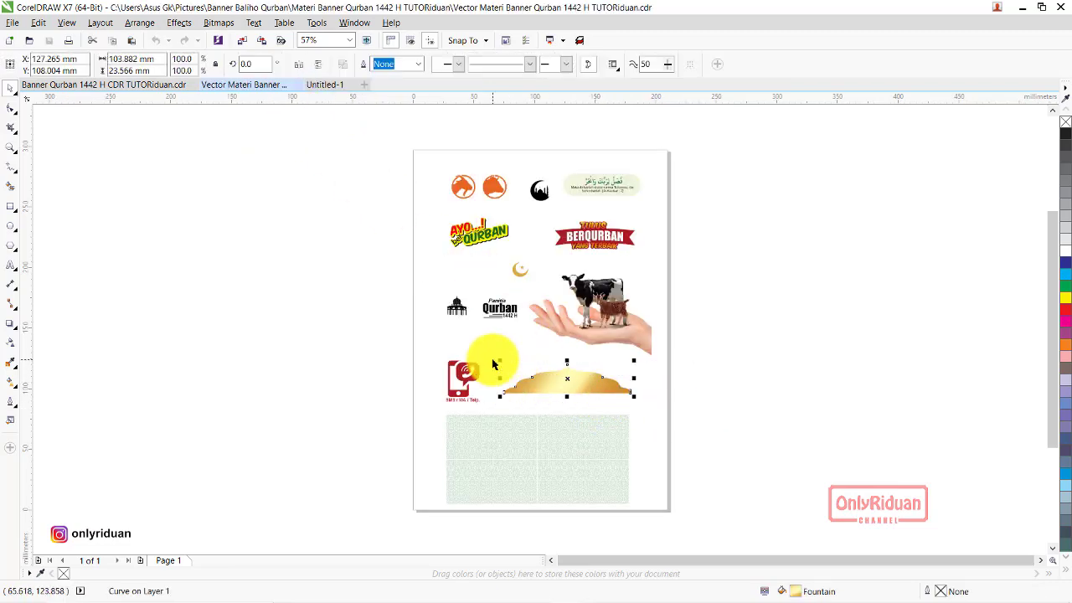
- Paste the gold dome near the page top and draw a rectangle over its right half
{"action": "left_click", "coordinate": [316, 85]}
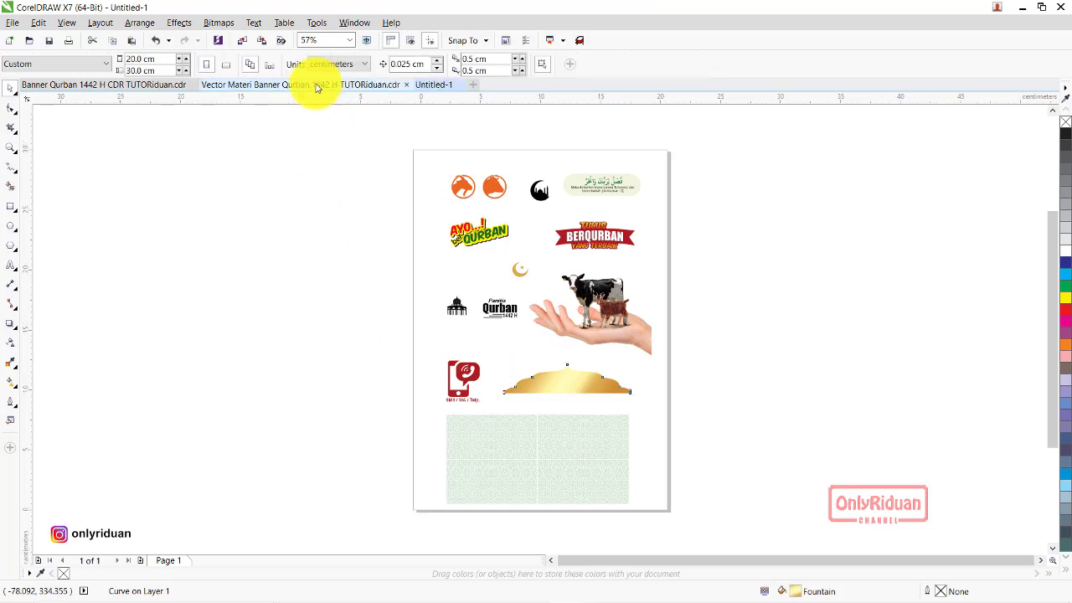
{"action": "key", "text": "ctrl+v"}
{"action": "left_click_drag", "start_coordinate": [586, 385], "coordinate": [549, 179]}
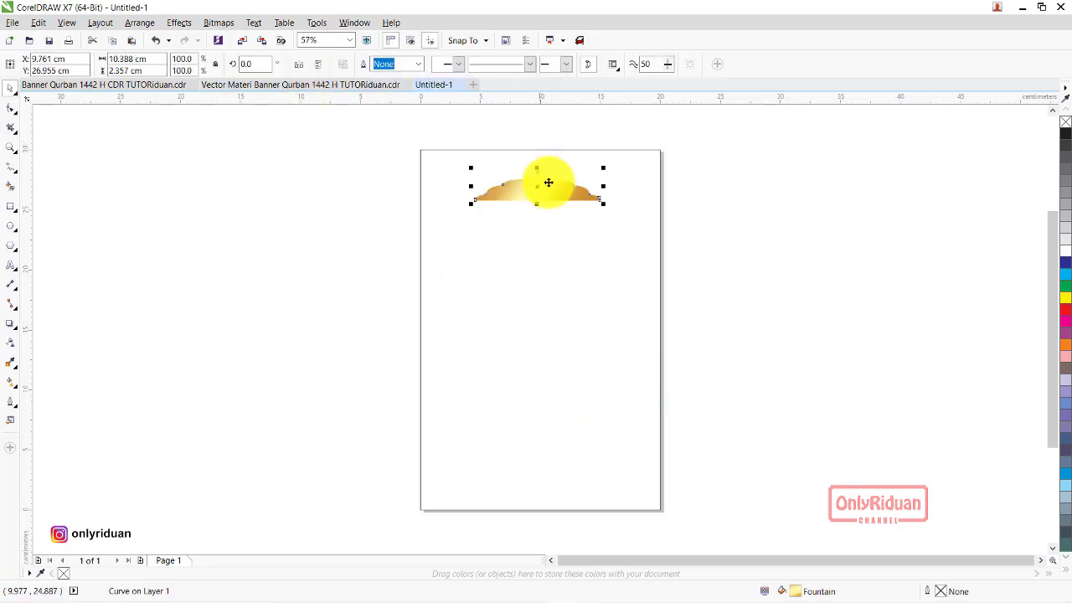
{"action": "scroll", "coordinate": [550, 175], "scroll_direction": "up", "scroll_amount": 4}
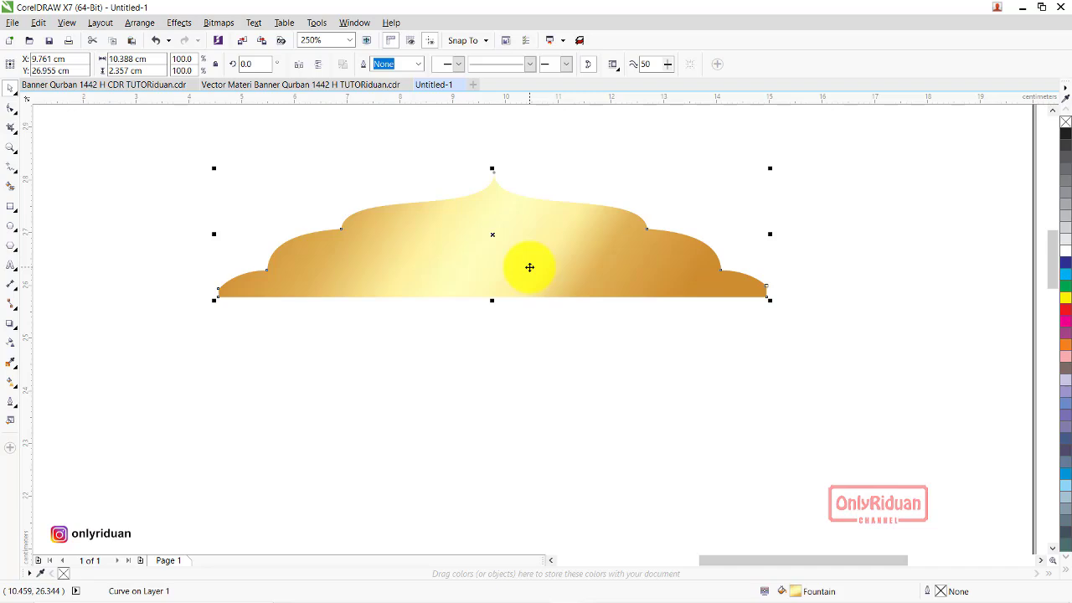
{"action": "left_click", "coordinate": [15, 208]}
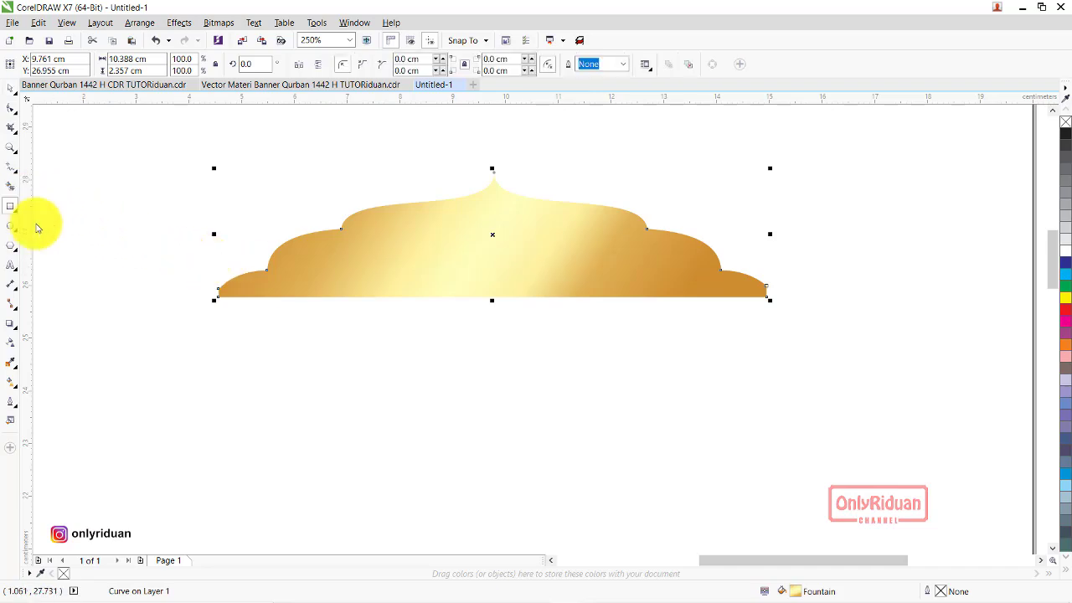
{"action": "mouse_move", "coordinate": [494, 172]}
{"action": "left_mouse_down"}
{"action": "mouse_move", "coordinate": [533, 242]}
{"action": "mouse_move", "coordinate": [765, 298]}
{"action": "left_mouse_up"}
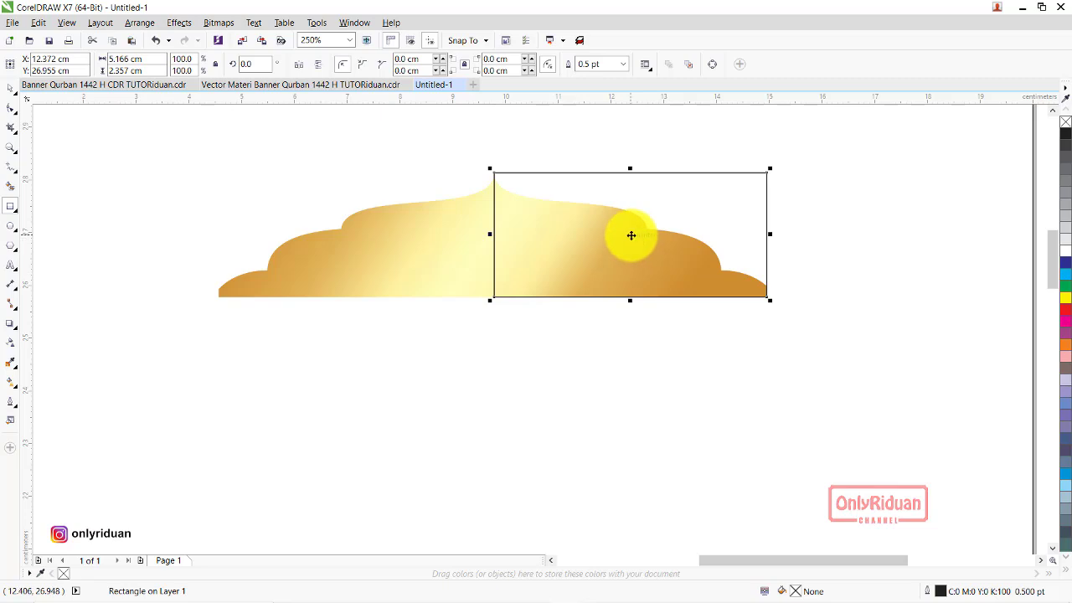
- Convert the rectangle to curves and pull its top-right node down to the dome's edge
{"action": "right_click", "coordinate": [630, 234]}
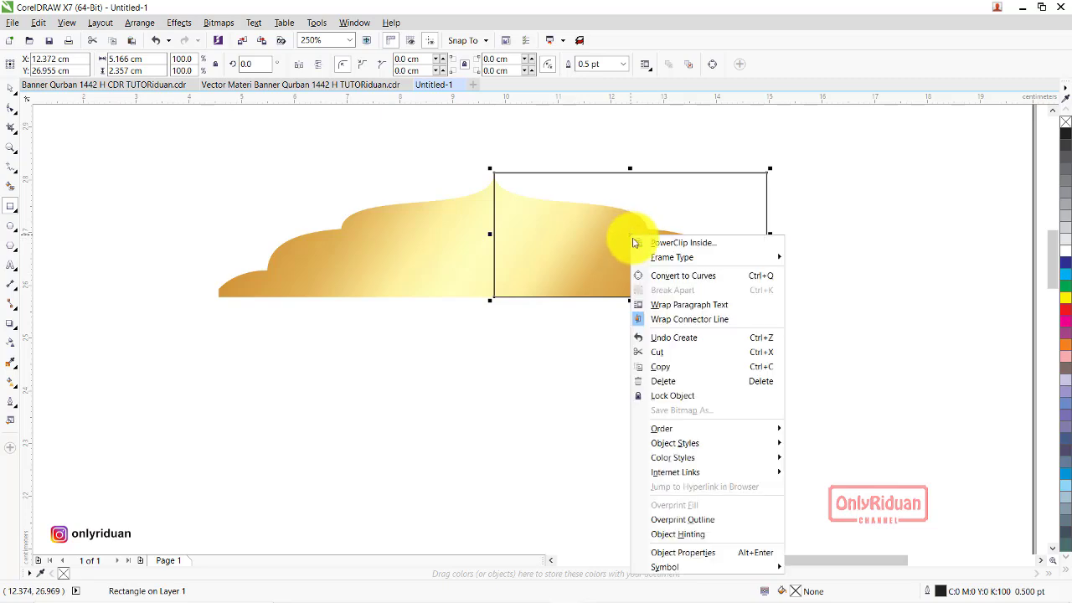
{"action": "left_click", "coordinate": [649, 276]}
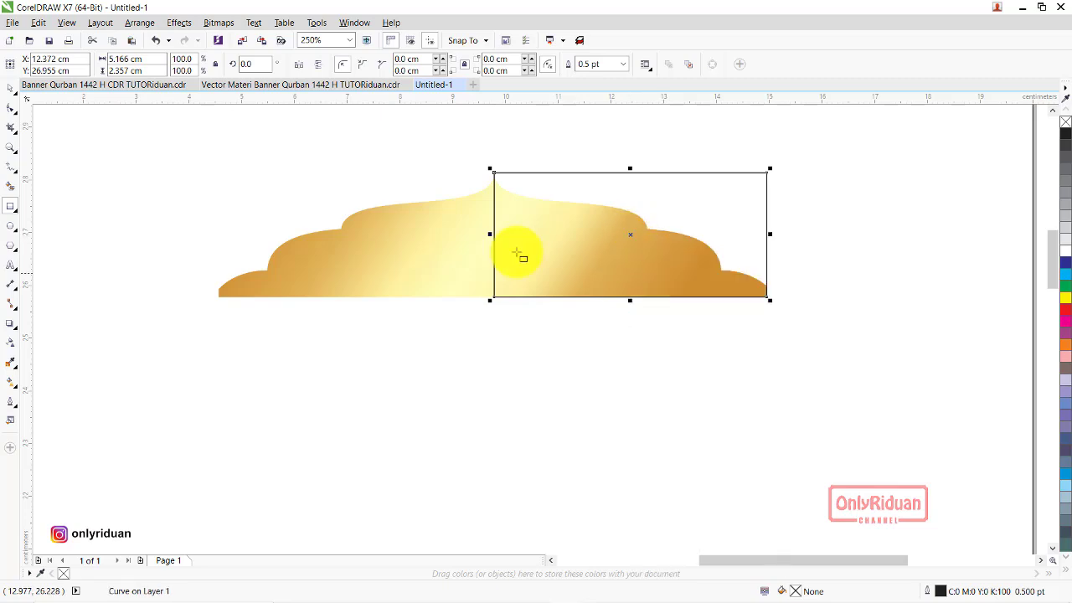
{"action": "left_click", "coordinate": [11, 108]}
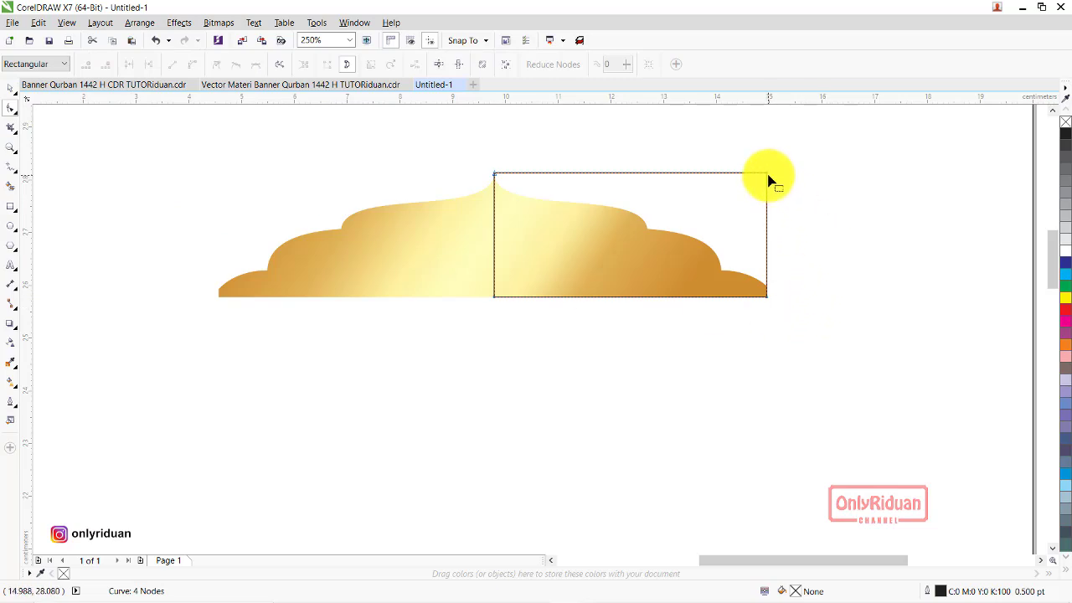
{"action": "left_click_drag", "start_coordinate": [767, 174], "coordinate": [767, 285]}
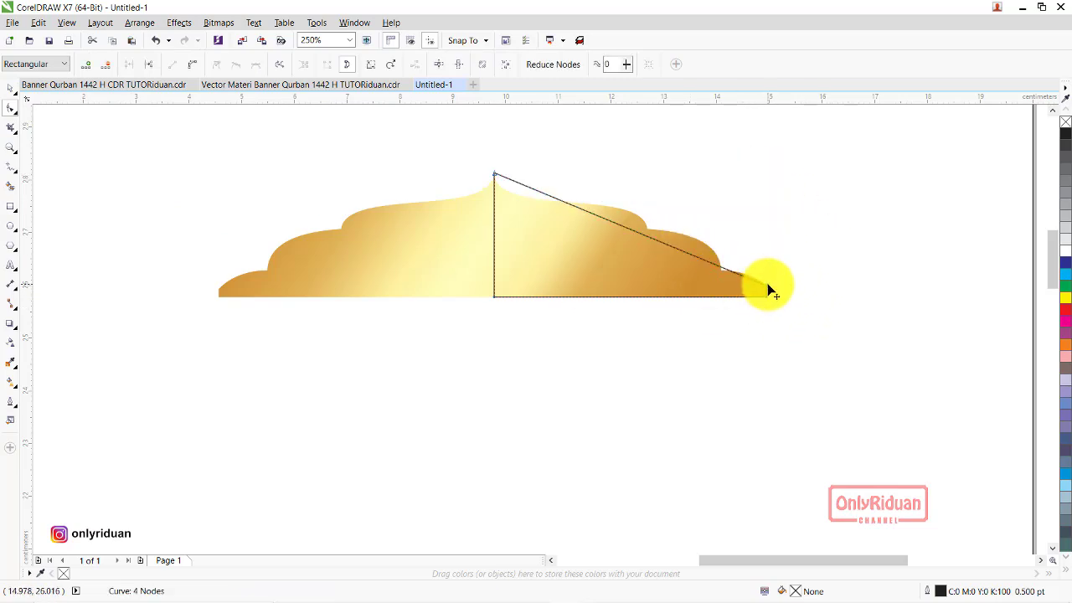
{"action": "scroll", "coordinate": [745, 280], "scroll_direction": "up", "scroll_amount": 2}
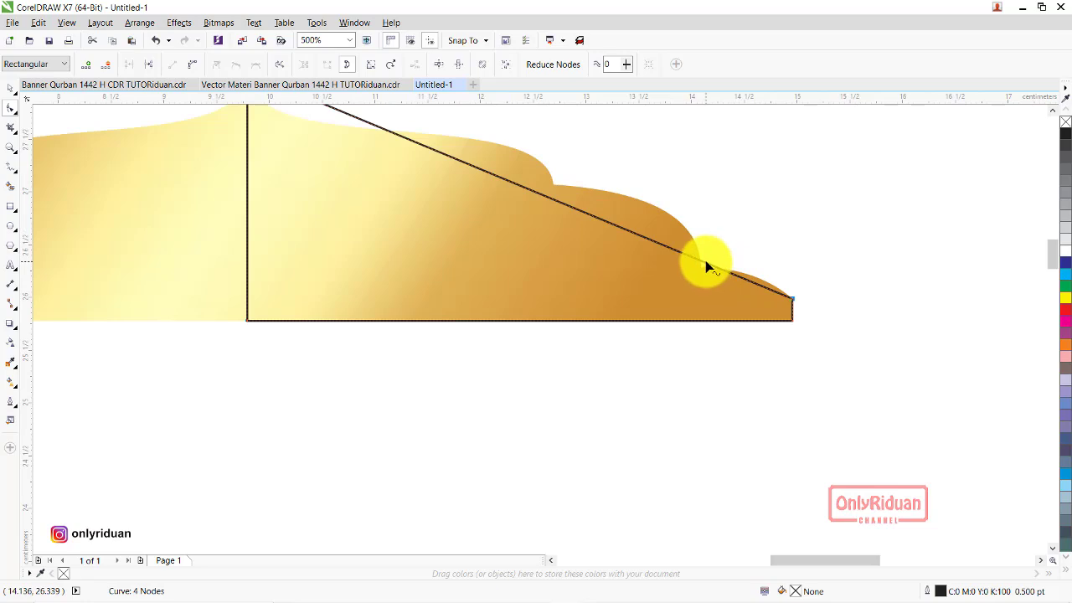
{"action": "left_click_drag", "start_coordinate": [705, 266], "coordinate": [701, 267]}
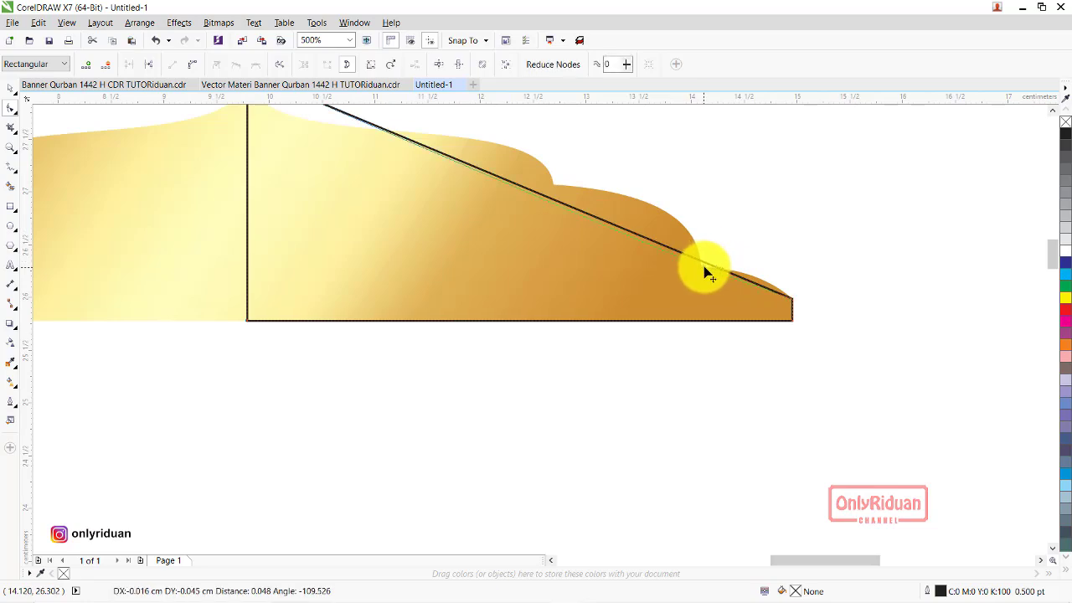
- Add a node placed on the dome outline, then move the traced shape below the dome
{"action": "double_click", "coordinate": [549, 205]}
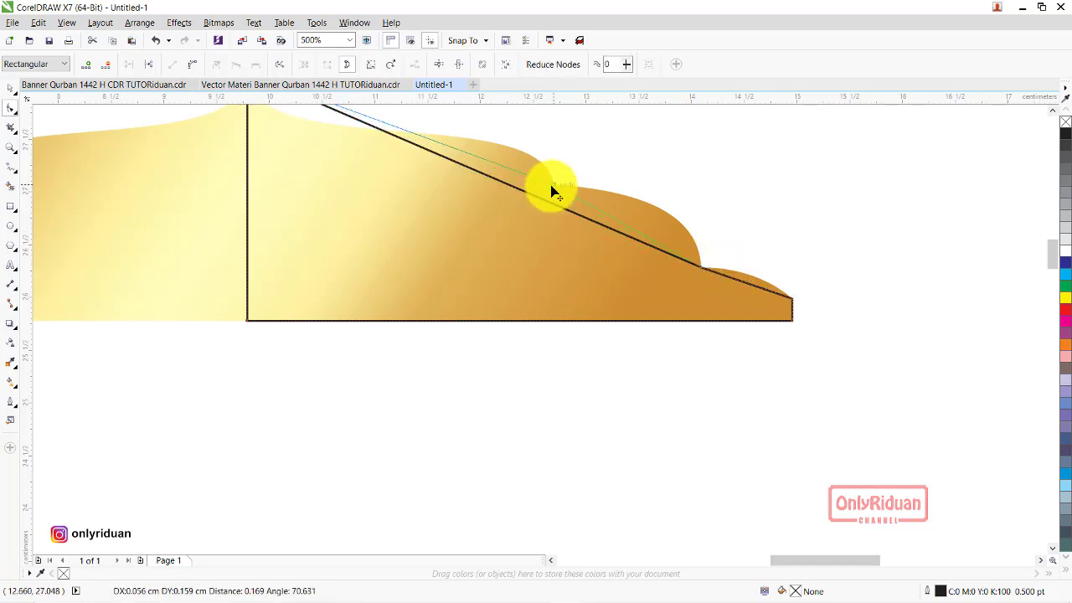
{"action": "left_click_drag", "start_coordinate": [552, 192], "coordinate": [567, 179]}
{"action": "scroll", "coordinate": [568, 184], "scroll_direction": "down", "scroll_amount": 2}
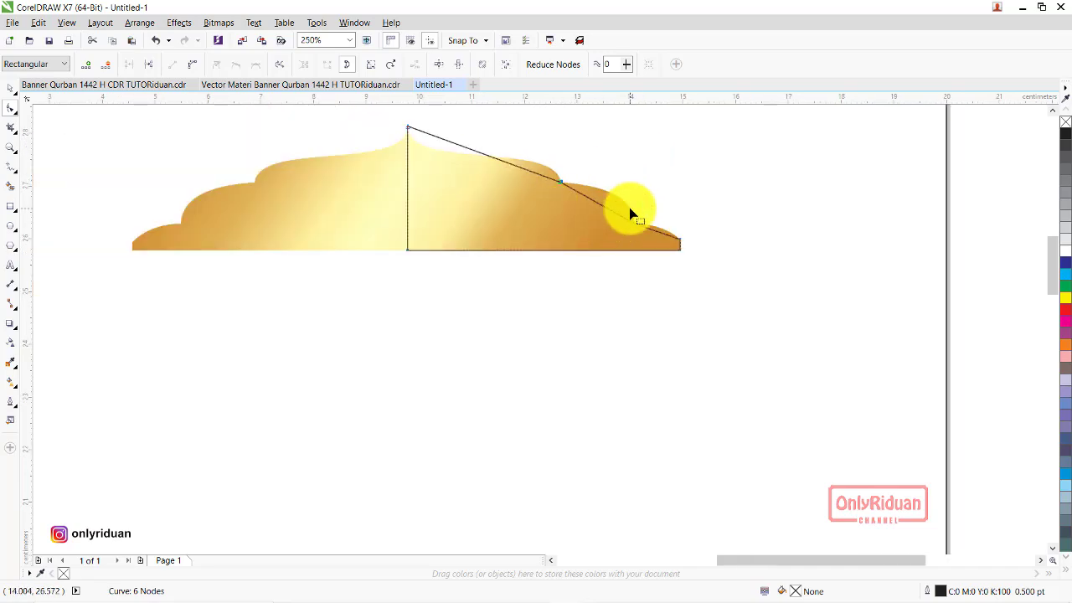
{"action": "left_click", "coordinate": [5, 92]}
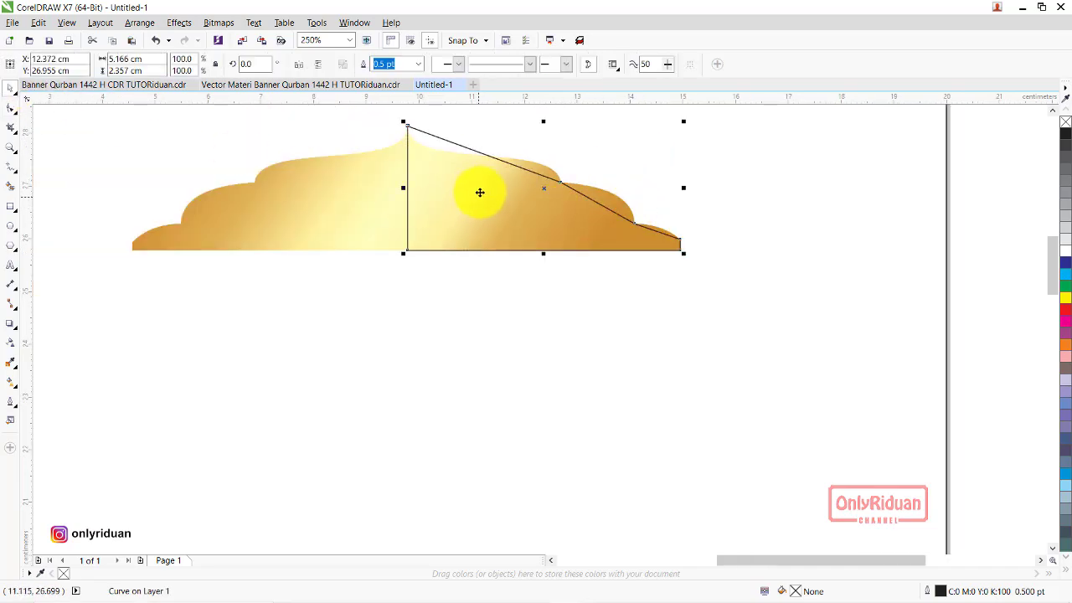
{"action": "left_click_drag", "start_coordinate": [478, 191], "coordinate": [481, 324]}
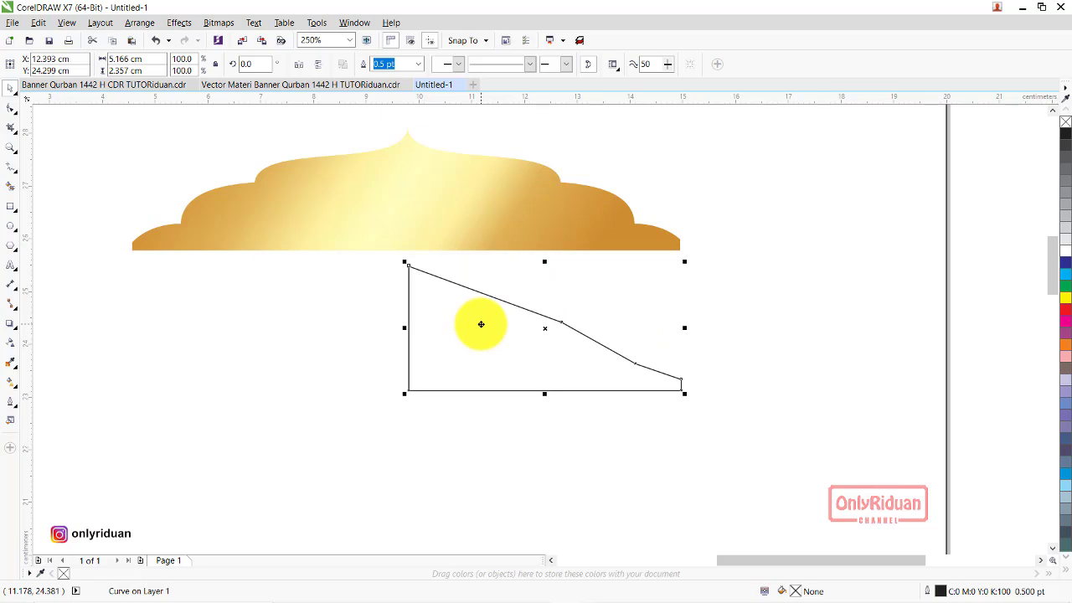
- Convert the shape's top segment to a curve and bend it into a dome-like arc
{"action": "left_click", "coordinate": [12, 109]}
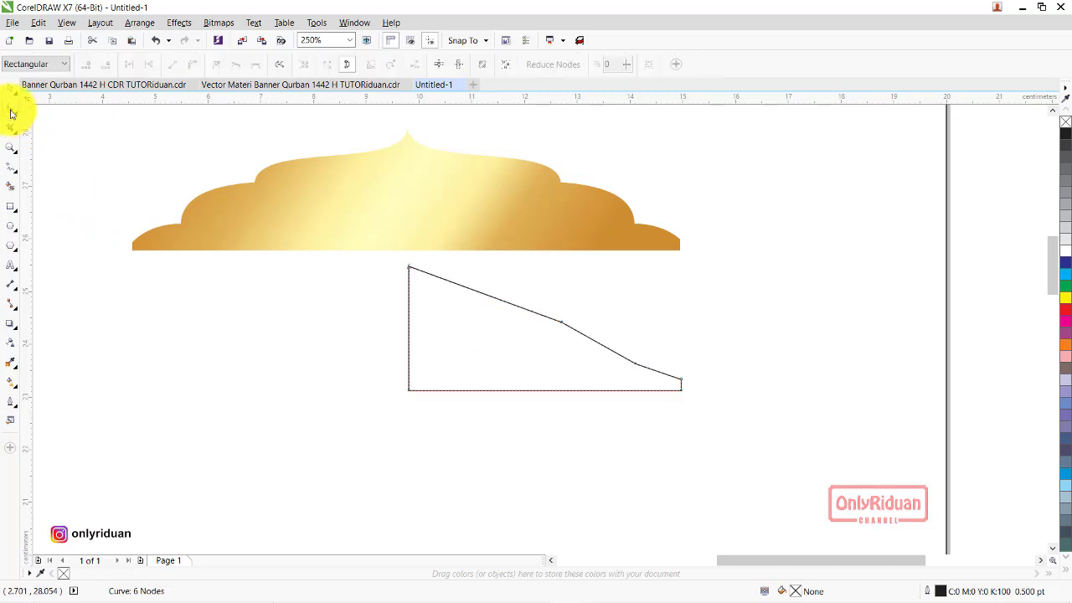
{"action": "right_click", "coordinate": [485, 295]}
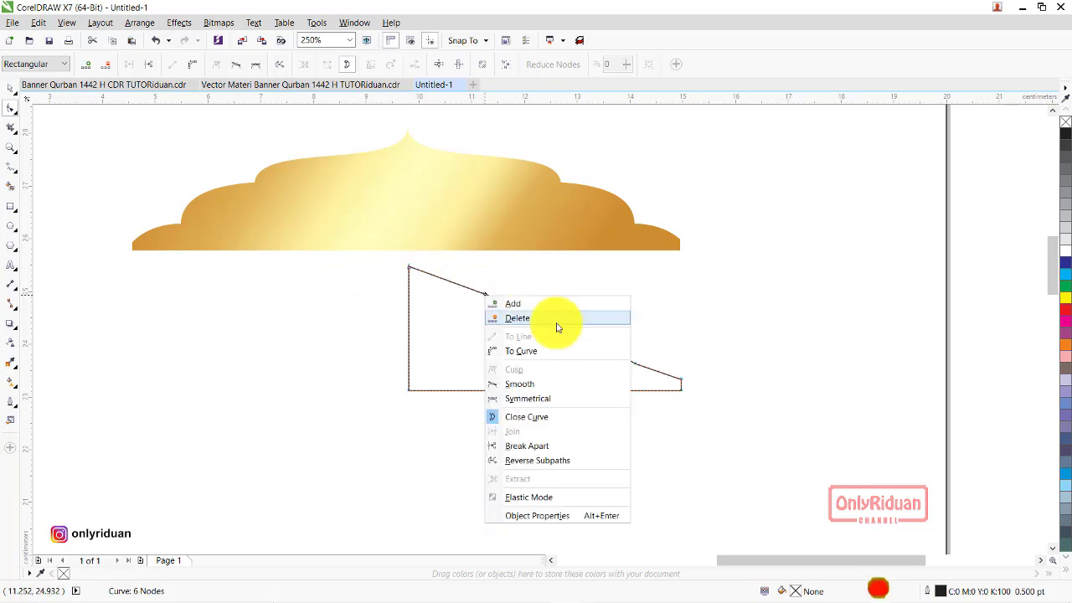
{"action": "left_click", "coordinate": [544, 352]}
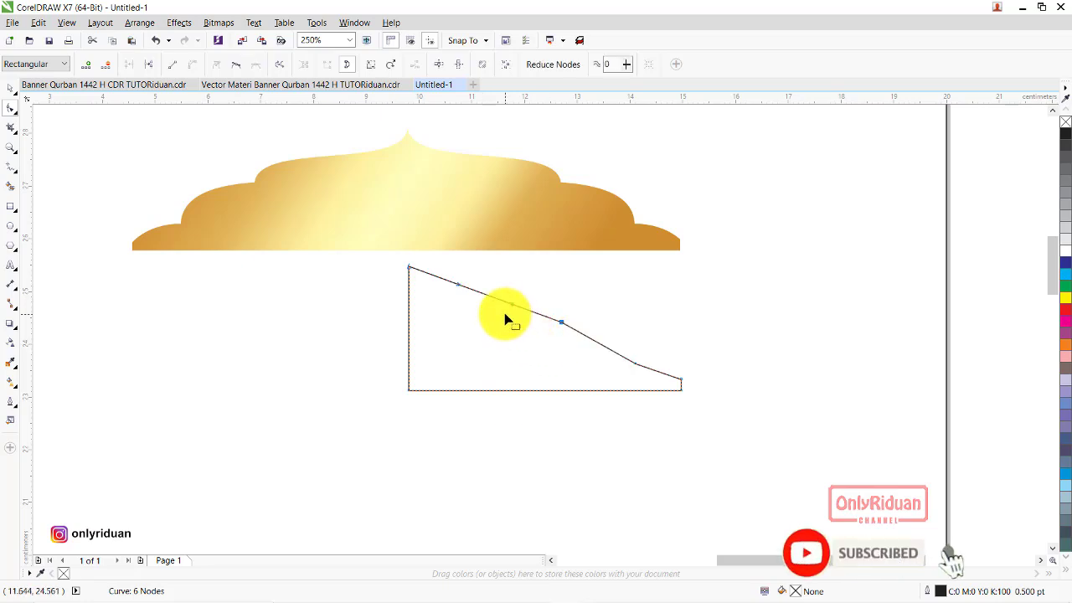
{"action": "left_click_drag", "start_coordinate": [513, 308], "coordinate": [550, 285]}
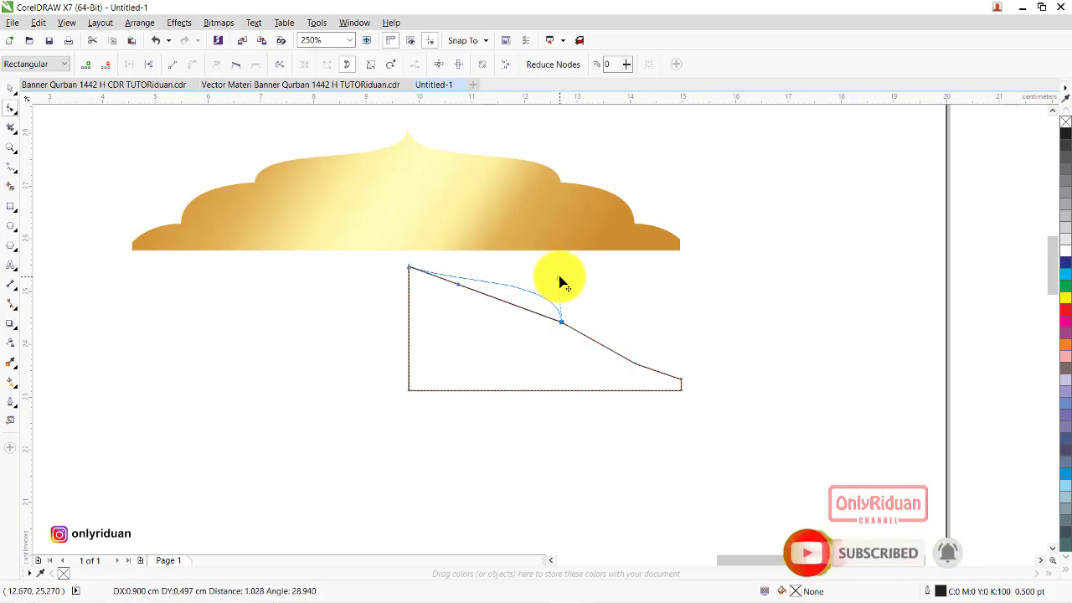
{"action": "left_click_drag", "start_coordinate": [560, 283], "coordinate": [562, 281]}
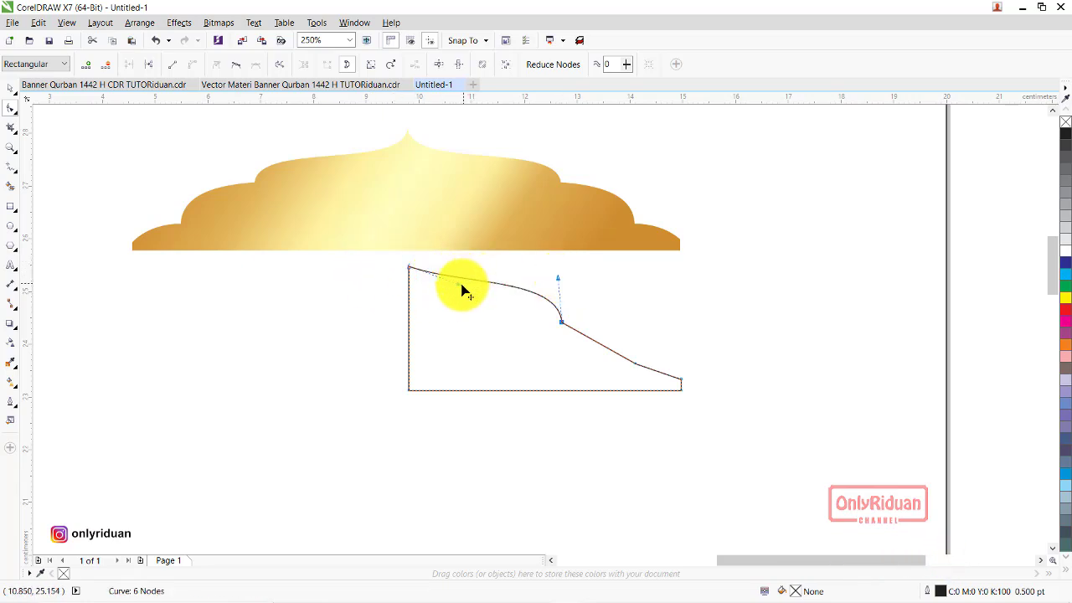
{"action": "left_click_drag", "start_coordinate": [460, 289], "coordinate": [410, 314]}
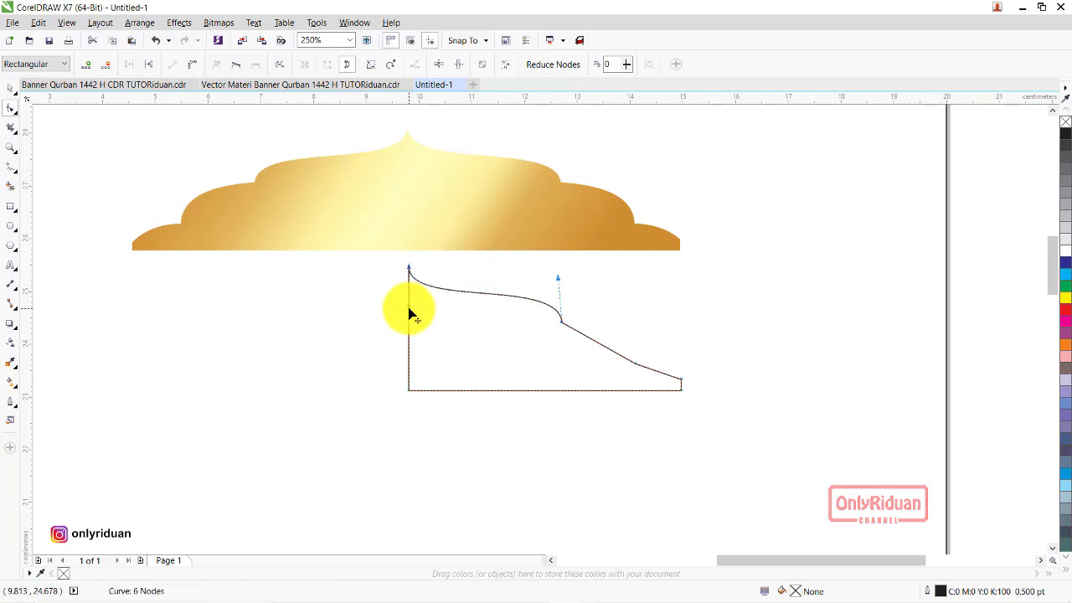
- Bulge the lower slanted segment outward as a curve and straighten the end segment
{"action": "right_click", "coordinate": [597, 347]}
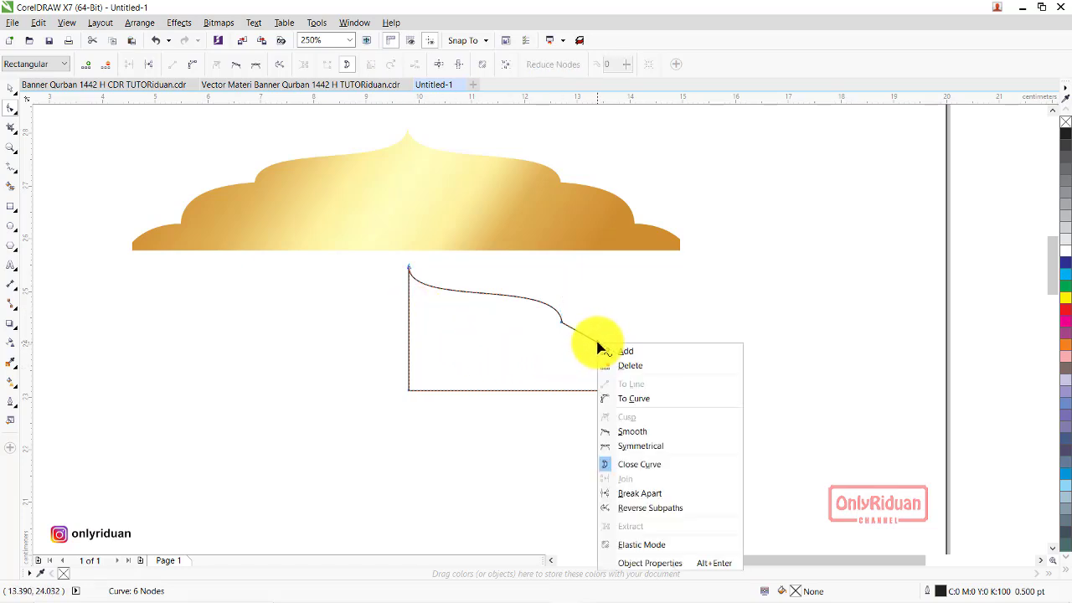
{"action": "left_click", "coordinate": [636, 397]}
{"action": "left_click_drag", "start_coordinate": [608, 352], "coordinate": [626, 342]}
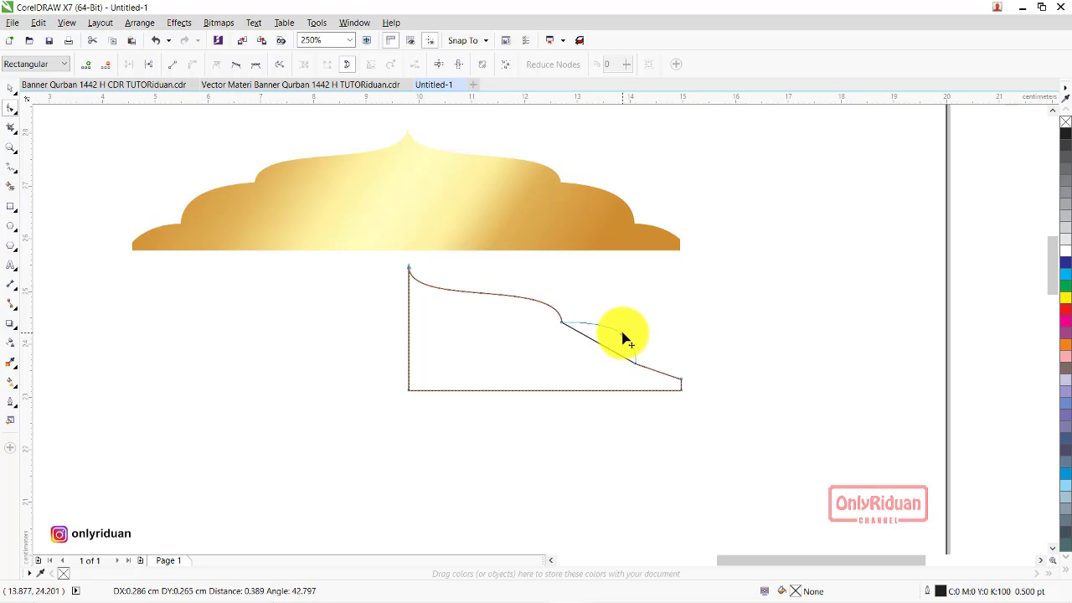
{"action": "left_click_drag", "start_coordinate": [623, 337], "coordinate": [624, 339]}
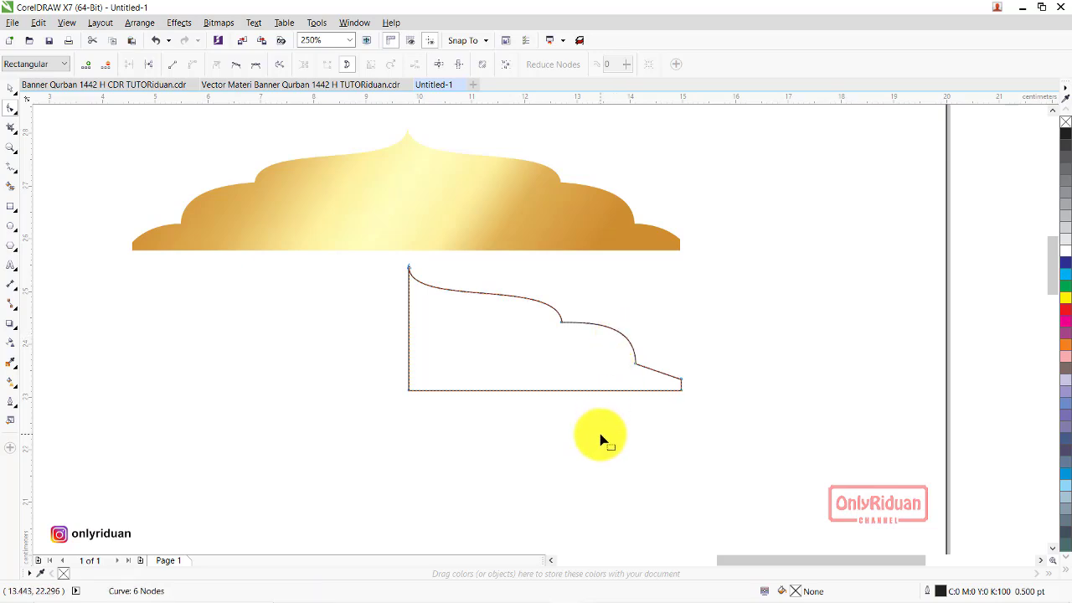
{"action": "right_click", "coordinate": [657, 370]}
{"action": "left_click", "coordinate": [689, 426]}
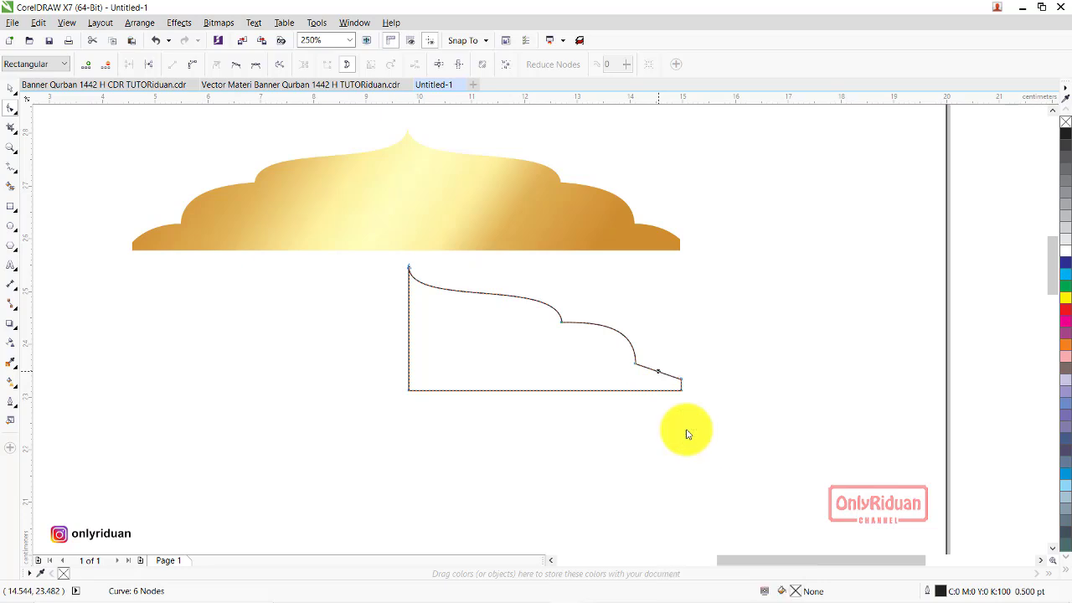
{"action": "left_click_drag", "start_coordinate": [661, 379], "coordinate": [665, 371]}
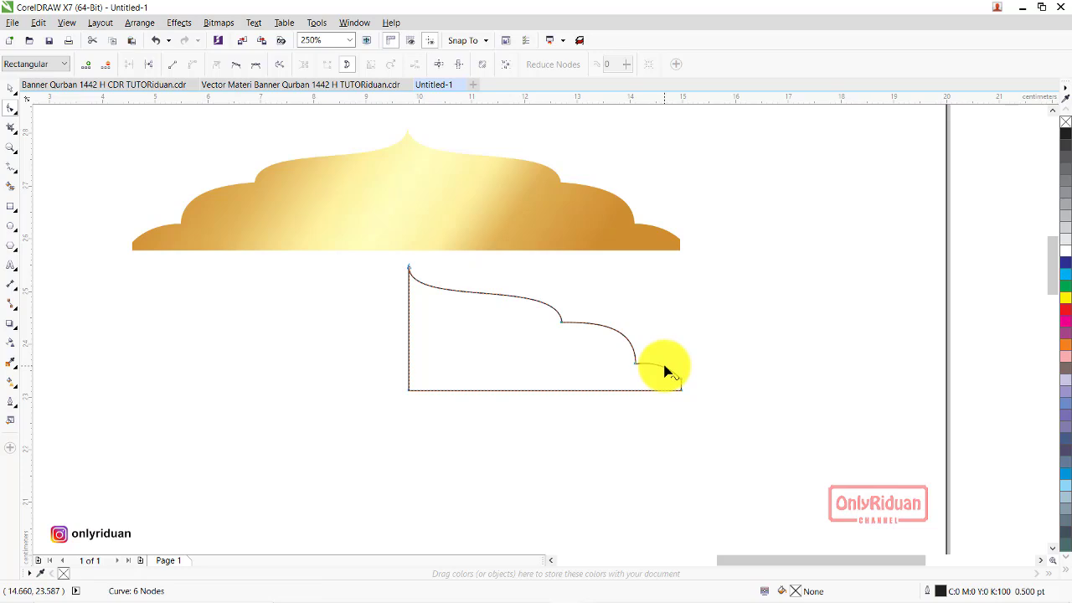
- Ctrl-drag the half-dome outline leftward to leave a mirrored copy as the left half
{"action": "left_click", "coordinate": [11, 90]}
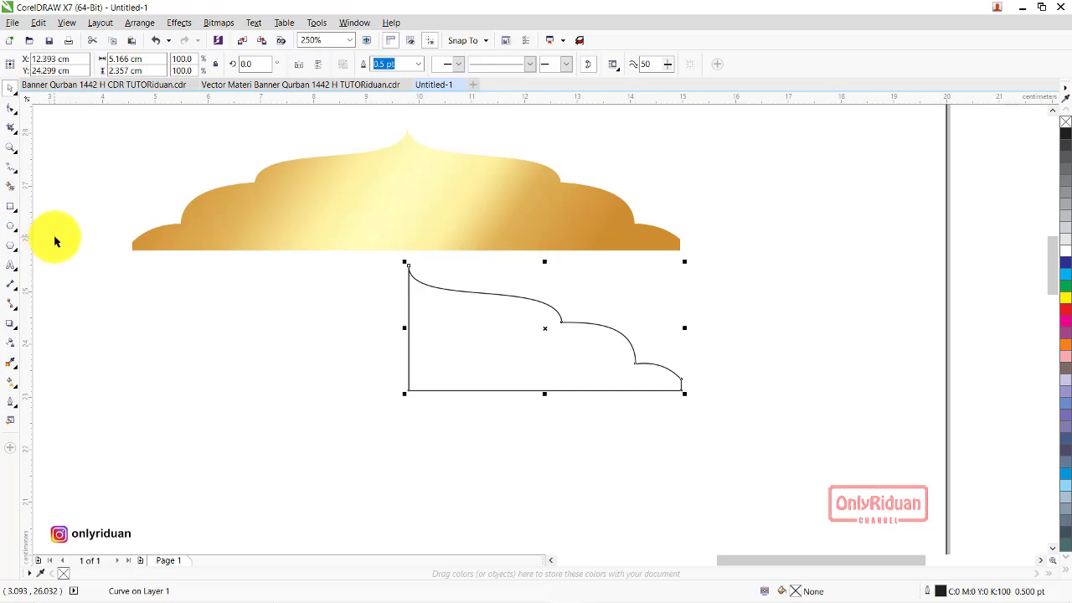
{"action": "key", "text": "ctrl"}
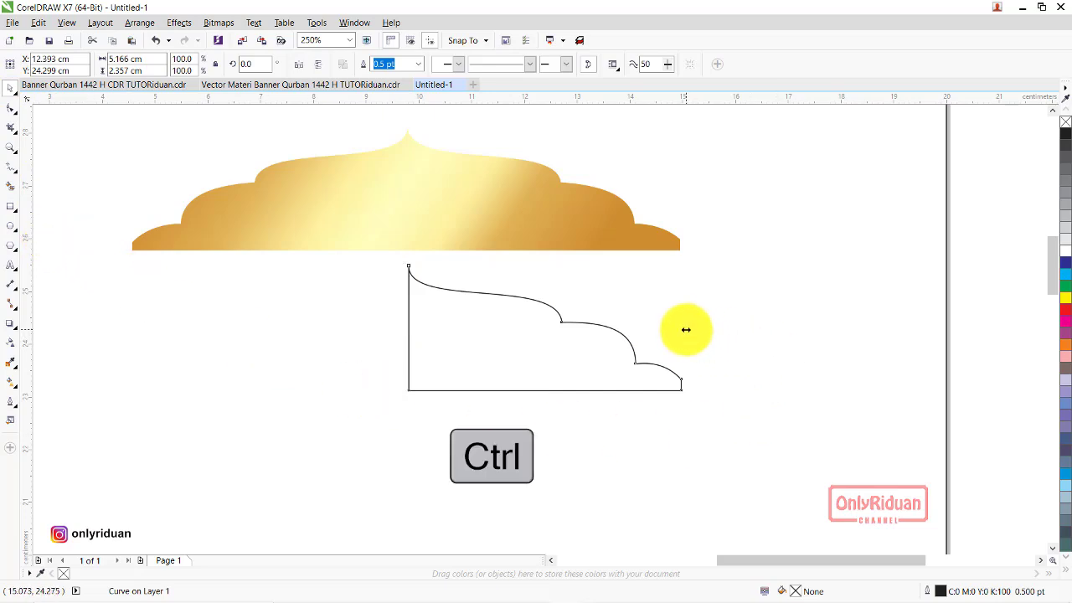
{"action": "left_click_drag", "start_coordinate": [686, 329], "coordinate": [353, 308]}
{"action": "left_click", "coordinate": [387, 457]}
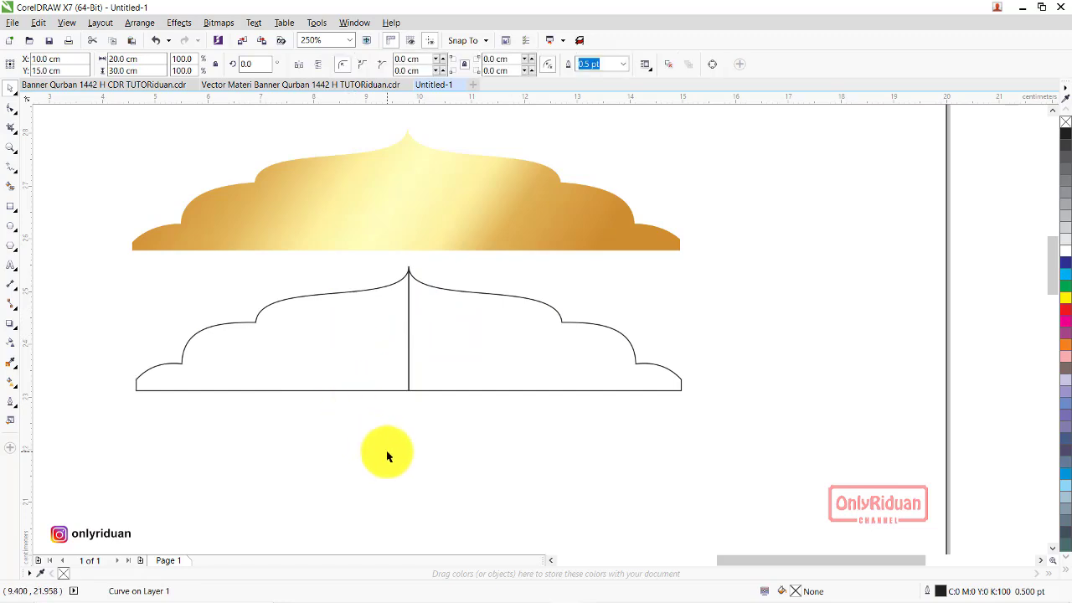
- Select both halves of the dome outline together
{"action": "left_click", "coordinate": [366, 354]}
{"action": "left_click", "coordinate": [478, 356]}
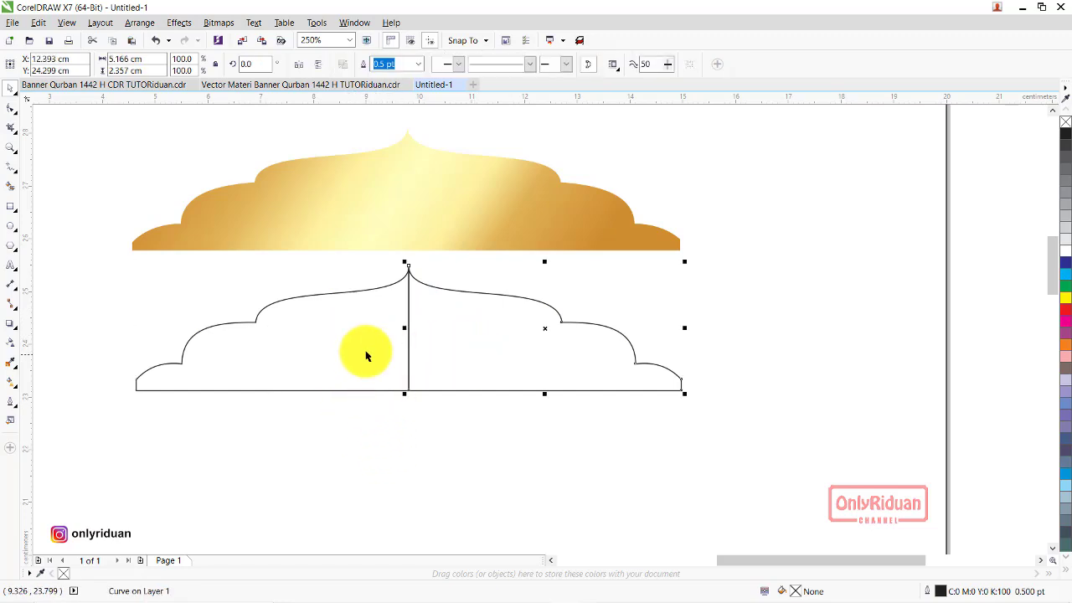
{"action": "left_click", "coordinate": [366, 355]}
{"action": "left_click", "coordinate": [474, 350]}
{"action": "left_click", "coordinate": [381, 335]}
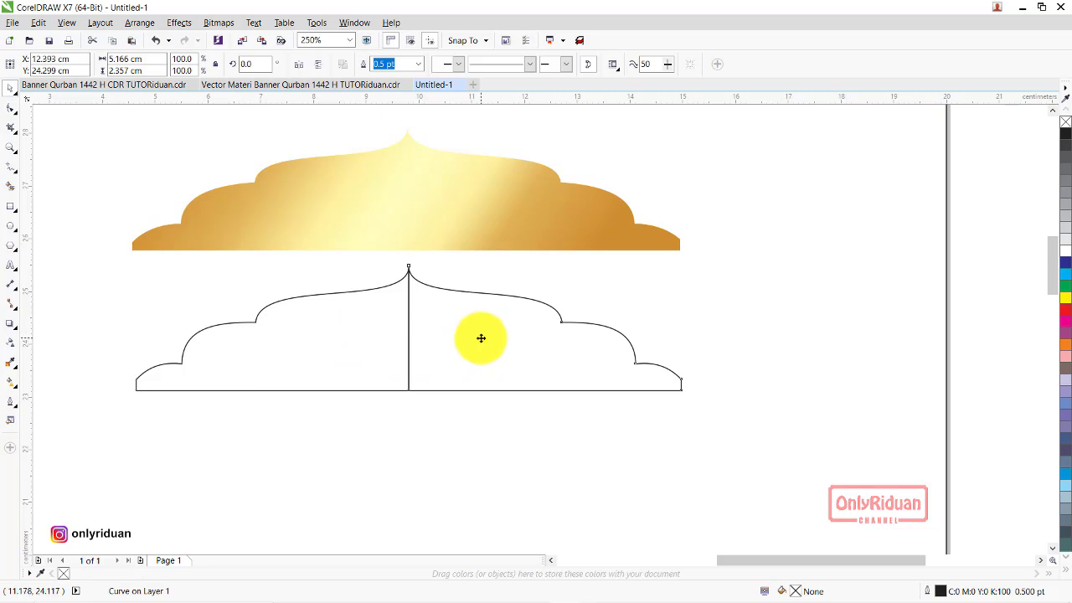
{"action": "left_click", "coordinate": [366, 342]}
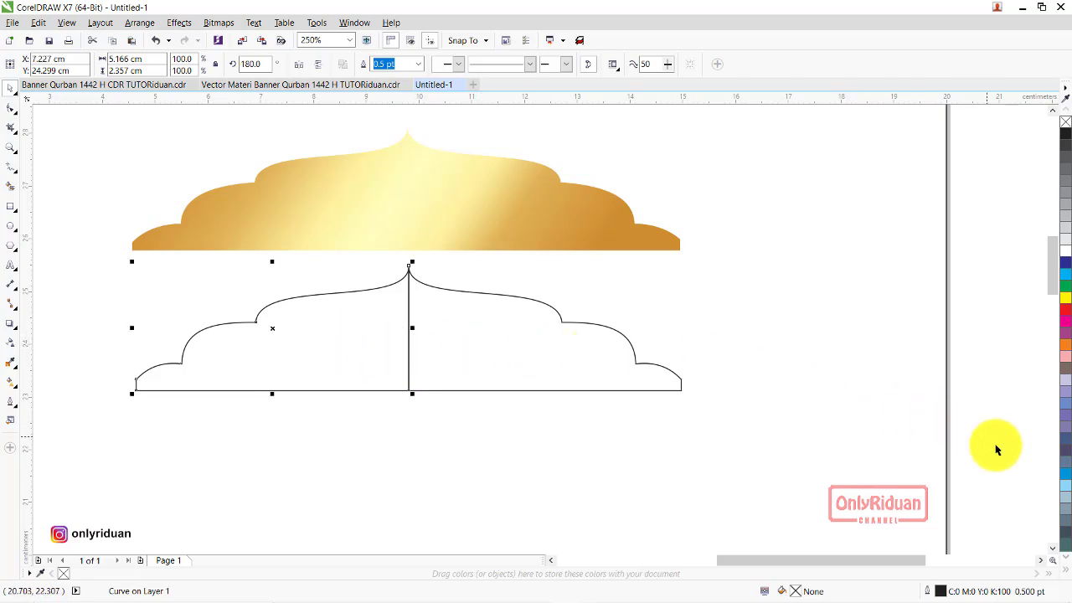
{"action": "left_click_drag", "start_coordinate": [933, 445], "coordinate": [90, 261]}
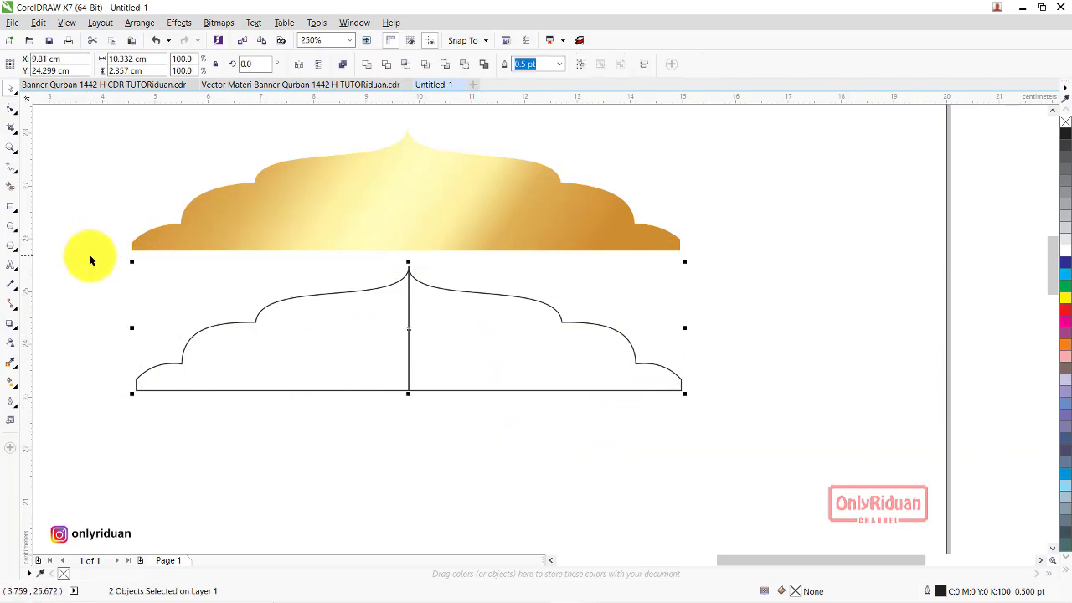
- Line the page-sized rectangle up with the page and select both dome outline halves
{"action": "scroll", "coordinate": [526, 342], "scroll_direction": "down", "scroll_amount": 2}
{"action": "left_click", "coordinate": [849, 411]}
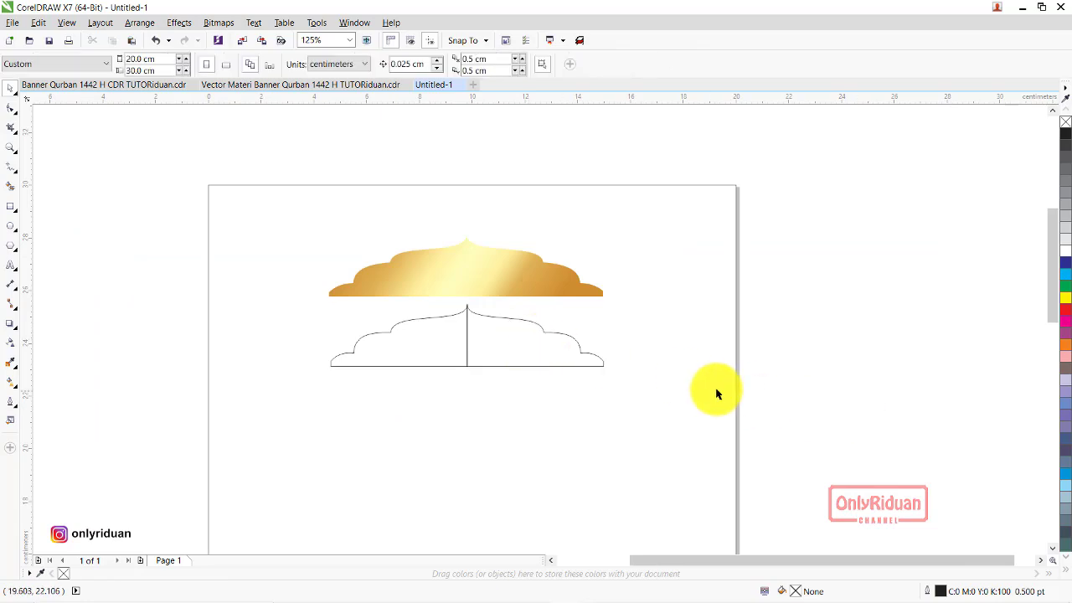
{"action": "left_click_drag", "start_coordinate": [682, 407], "coordinate": [618, 363]}
{"action": "key", "text": "p"}
{"action": "left_click", "coordinate": [782, 411]}
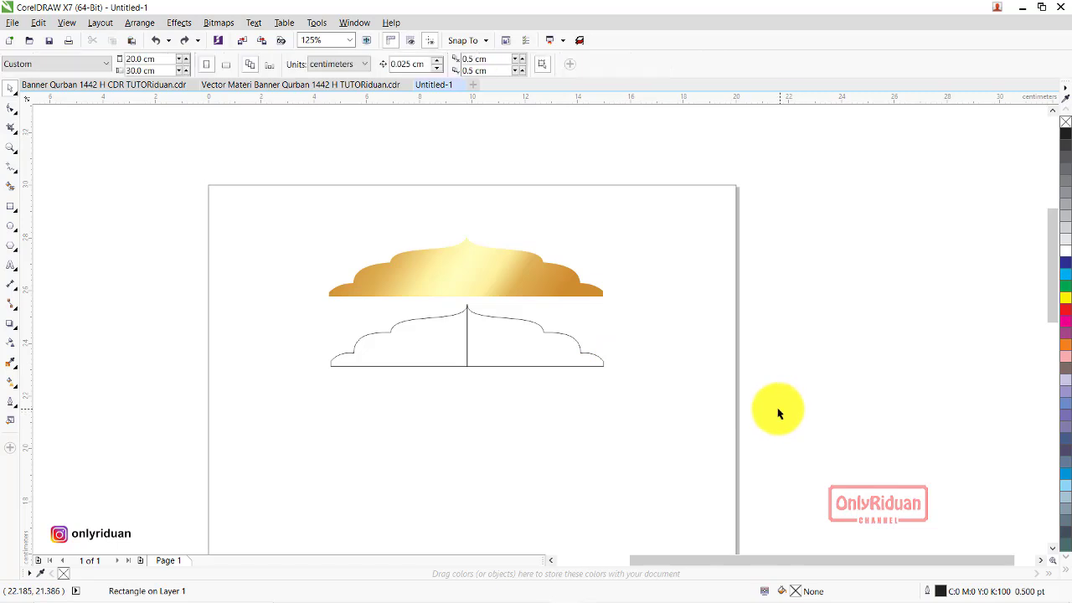
{"action": "left_click_drag", "start_coordinate": [813, 415], "coordinate": [294, 303]}
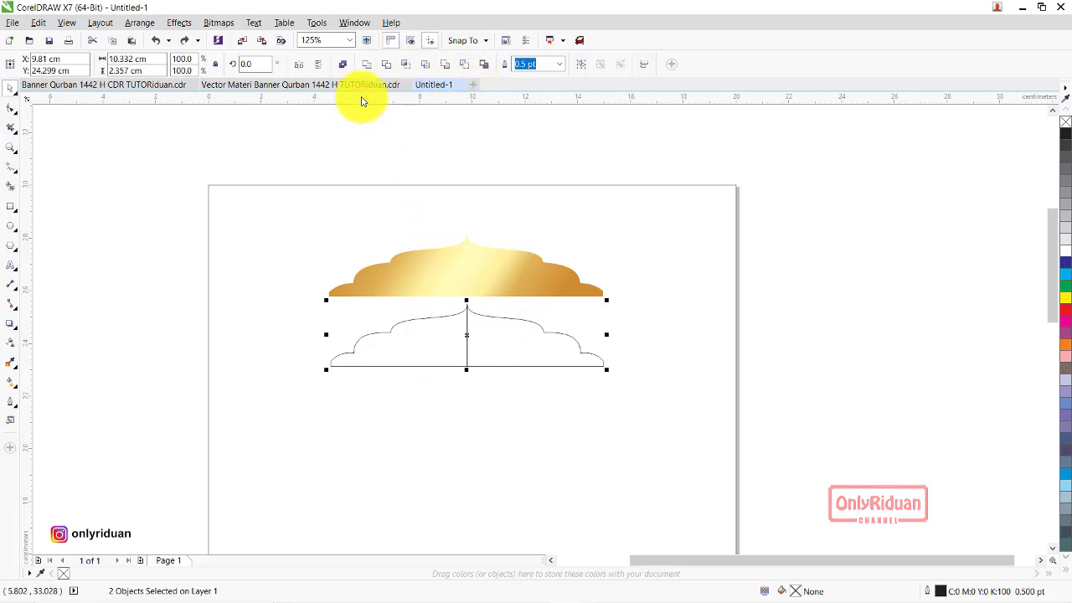
- Combine the halves into one curve and move the gold dome off the page to the right
{"action": "left_click", "coordinate": [368, 65]}
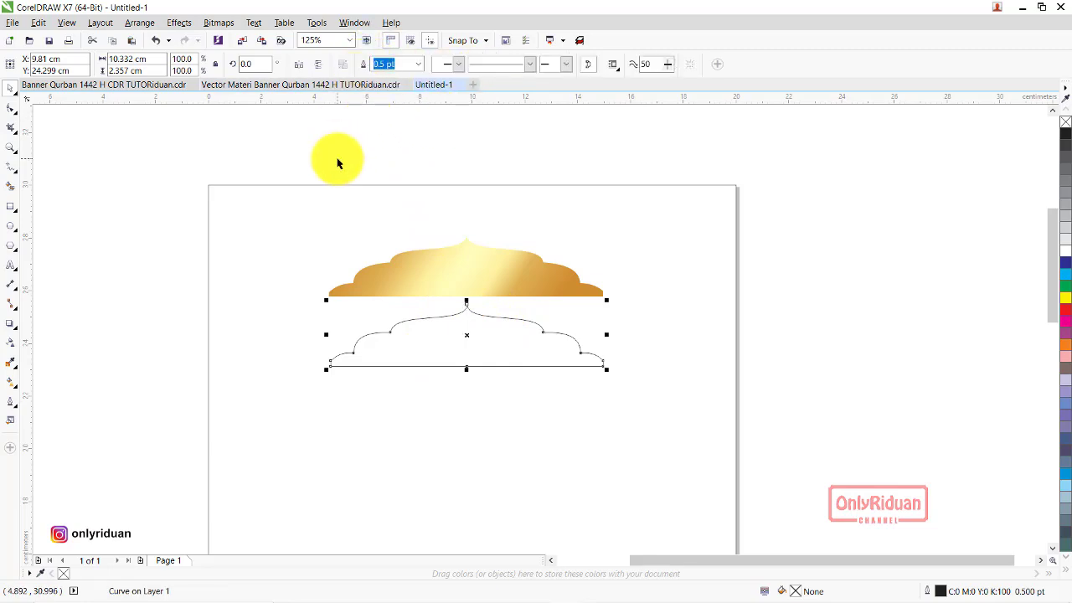
{"action": "mouse_move", "coordinate": [491, 340]}
{"action": "left_mouse_down"}
{"action": "mouse_move", "coordinate": [593, 414]}
{"action": "mouse_move", "coordinate": [532, 423]}
{"action": "mouse_move", "coordinate": [519, 397]}
{"action": "left_mouse_up"}
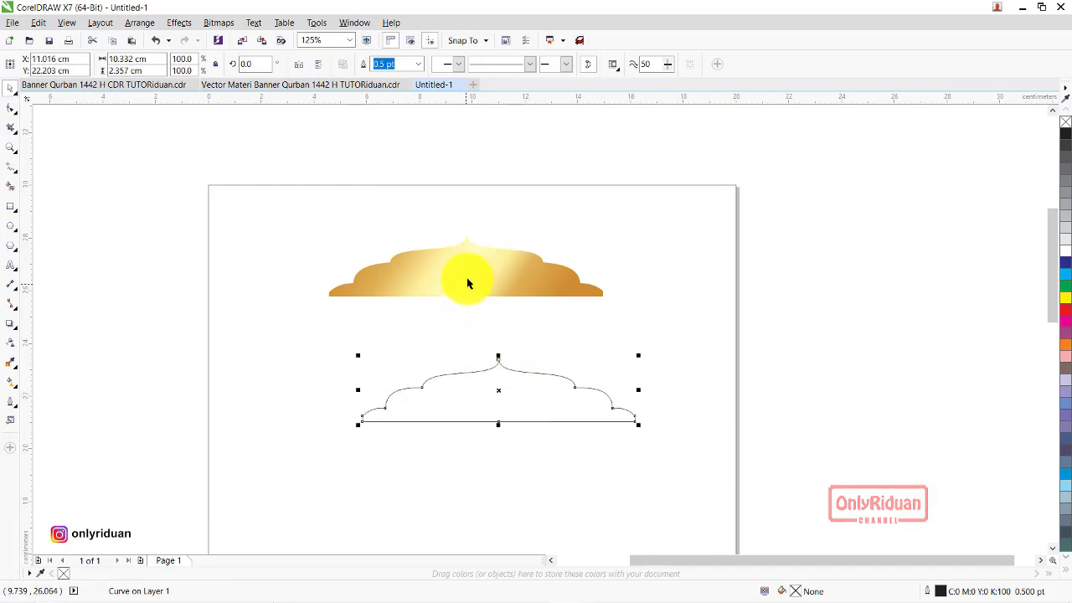
{"action": "left_click_drag", "start_coordinate": [466, 277], "coordinate": [942, 240]}
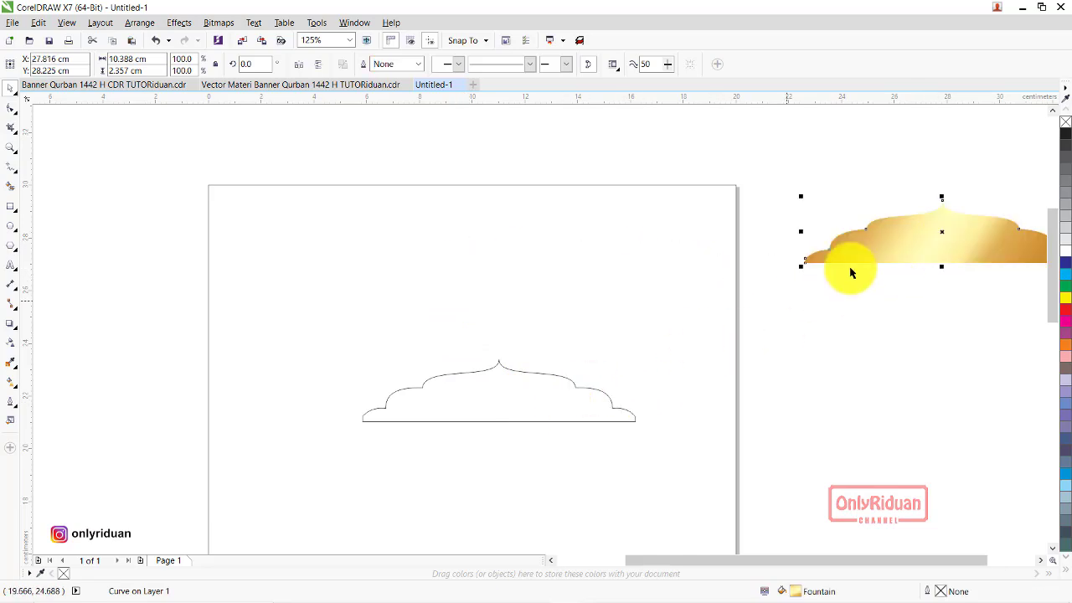
{"action": "left_click_drag", "start_coordinate": [848, 268], "coordinate": [815, 314]}
{"action": "left_click", "coordinate": [519, 400]}
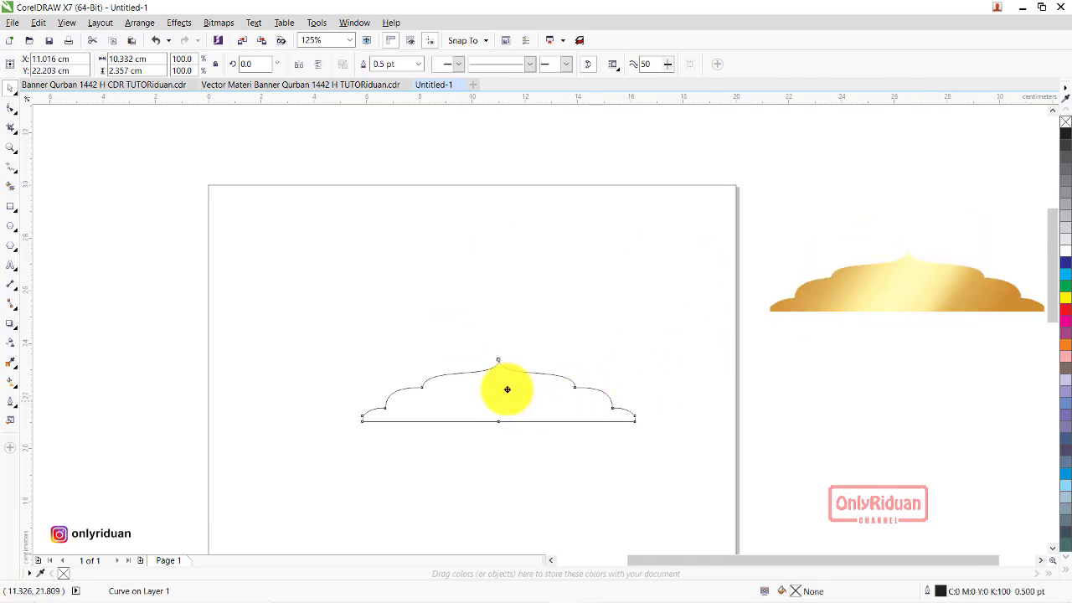
{"action": "left_click_drag", "start_coordinate": [505, 385], "coordinate": [470, 278]}
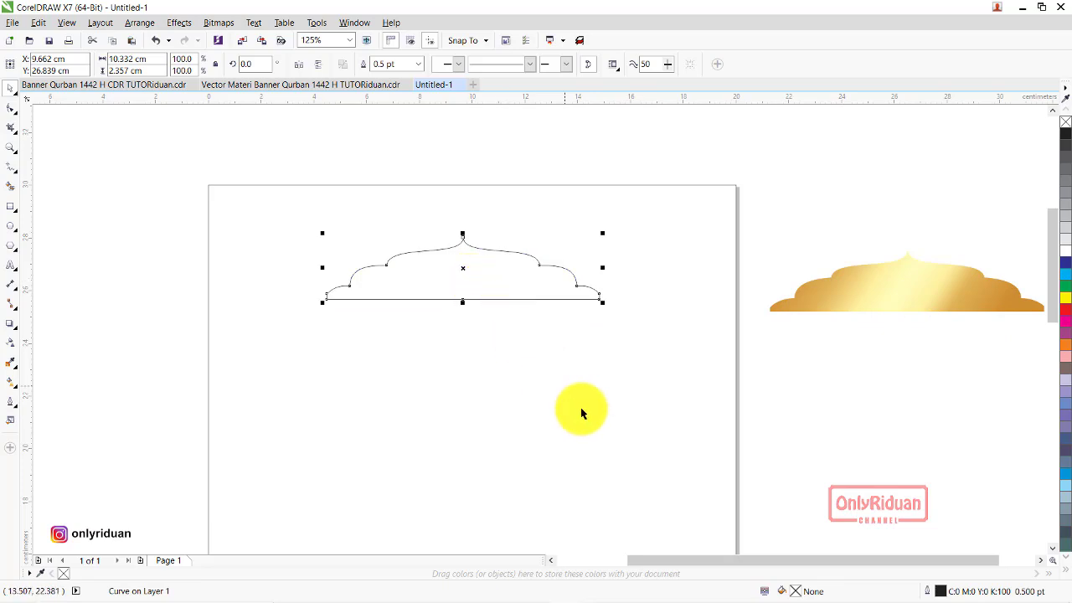
- Centre the dome outline horizontally on the page using the page rectangle
{"action": "left_click", "coordinate": [622, 427]}
{"action": "left_click", "coordinate": [846, 378]}
{"action": "left_click", "coordinate": [449, 277]}
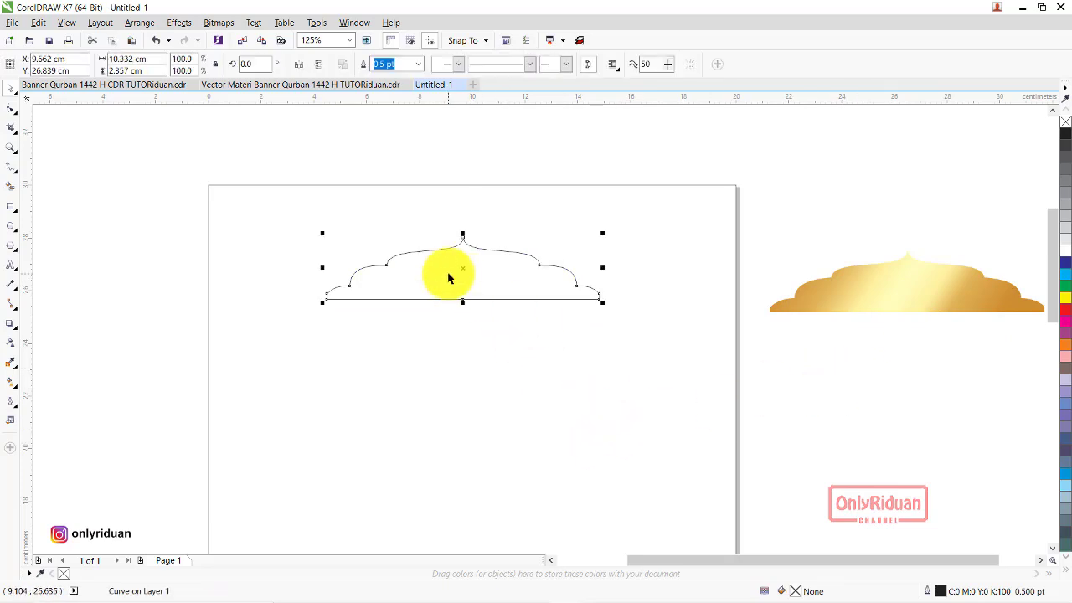
{"action": "left_click", "coordinate": [646, 387], "text": "shift"}
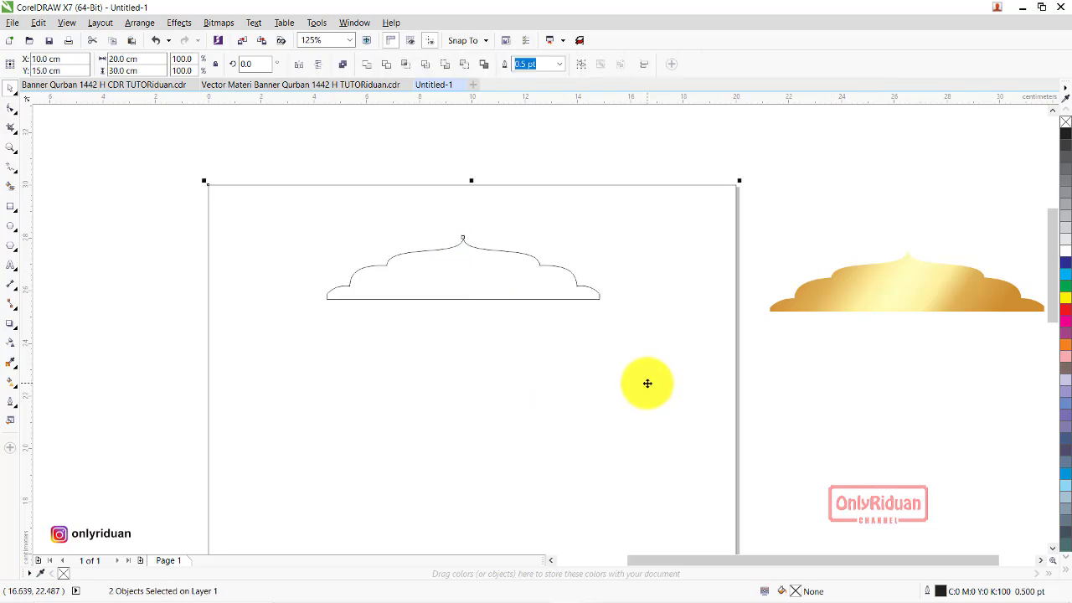
{"action": "key", "text": "c"}
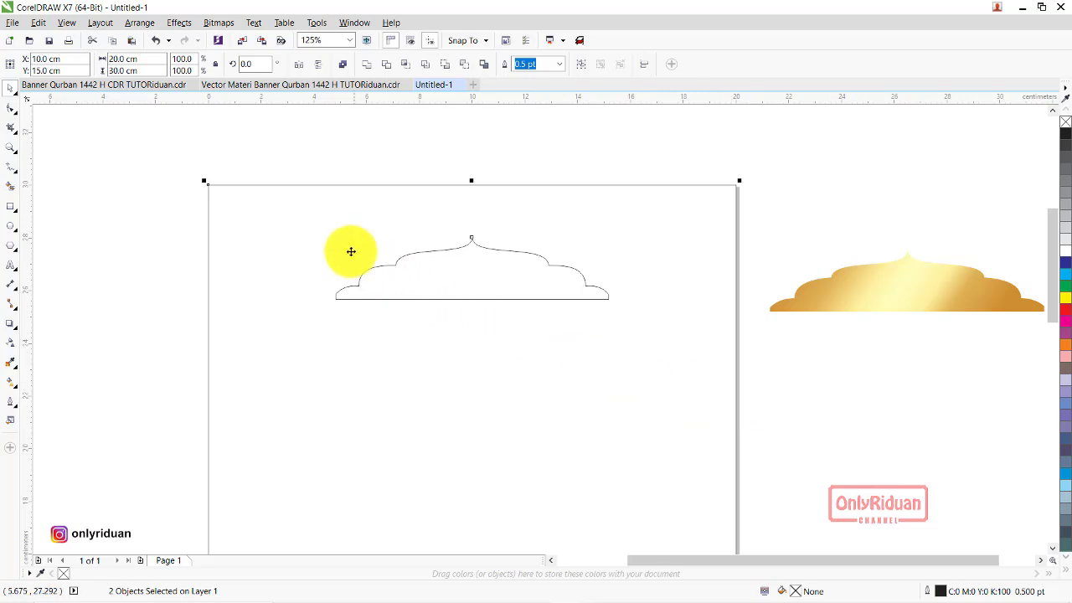
- Check the Banner Qurban reference, then reselect the dome outline in Untitled-1
{"action": "left_click", "coordinate": [100, 84]}
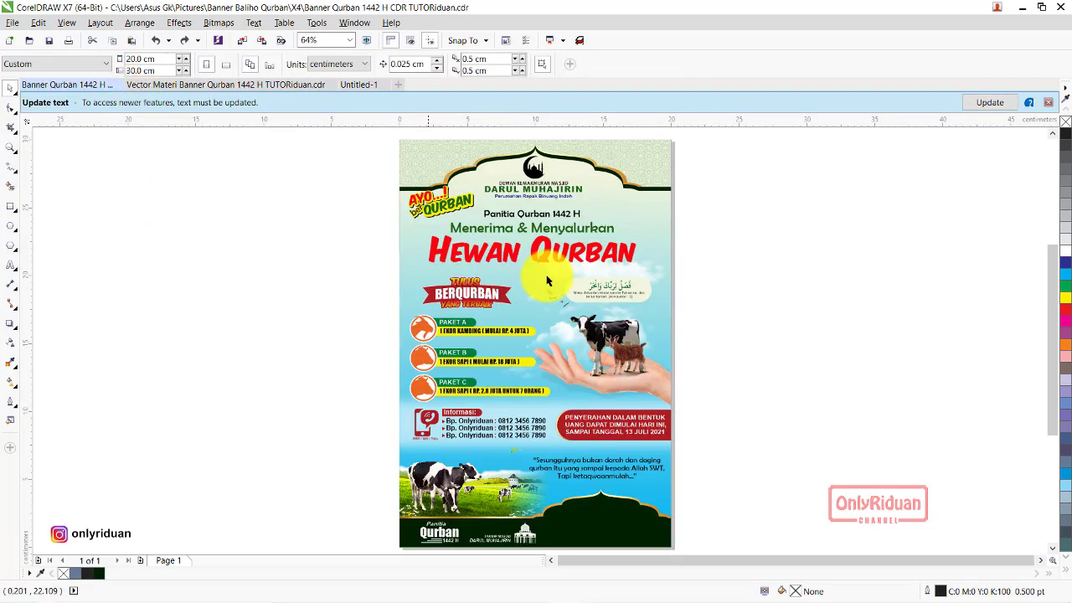
{"action": "mouse_move", "coordinate": [434, 85]}
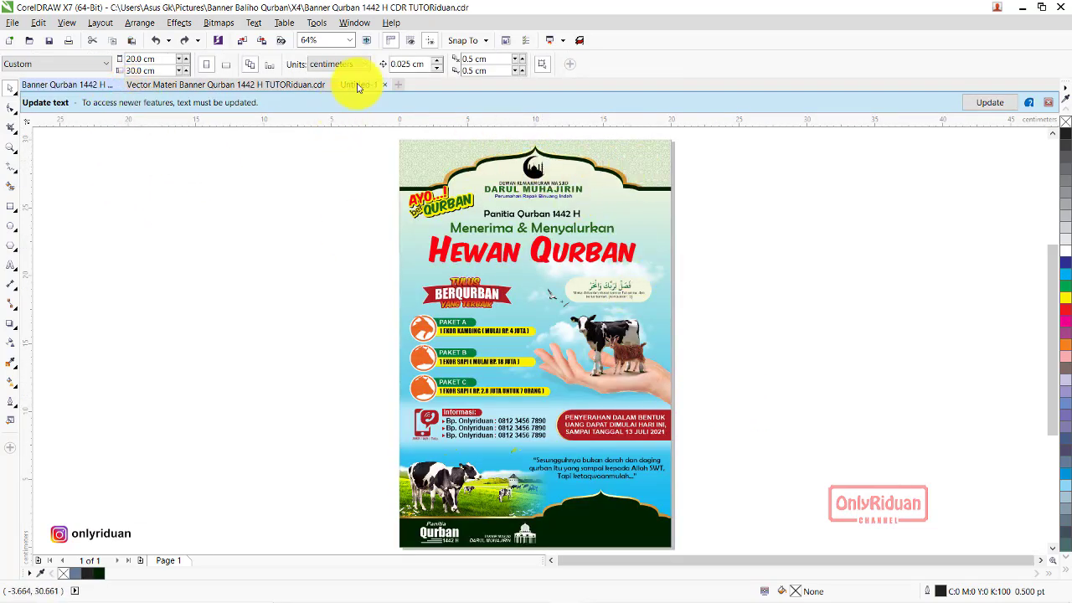
{"action": "left_click", "coordinate": [357, 87]}
{"action": "left_click_drag", "start_coordinate": [787, 363], "coordinate": [252, 206]}
- Nudge the dome outline up toward the page top and zoom in on it
{"action": "key", "text": "Up"}
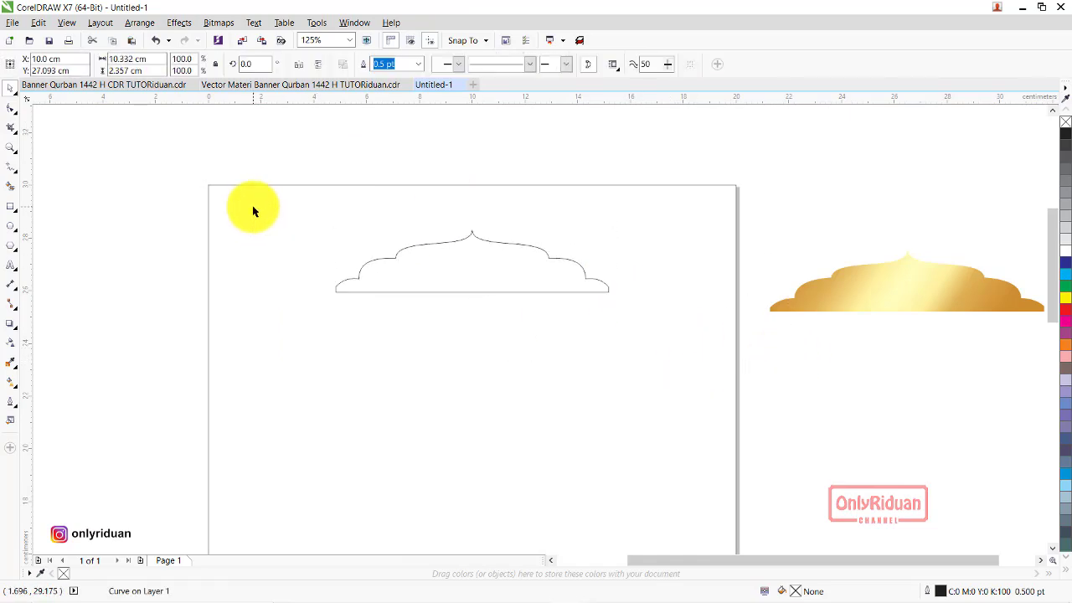
{"action": "key", "text": "Up"}
{"action": "key", "text": "Up"}
{"action": "key", "text": "Up"}
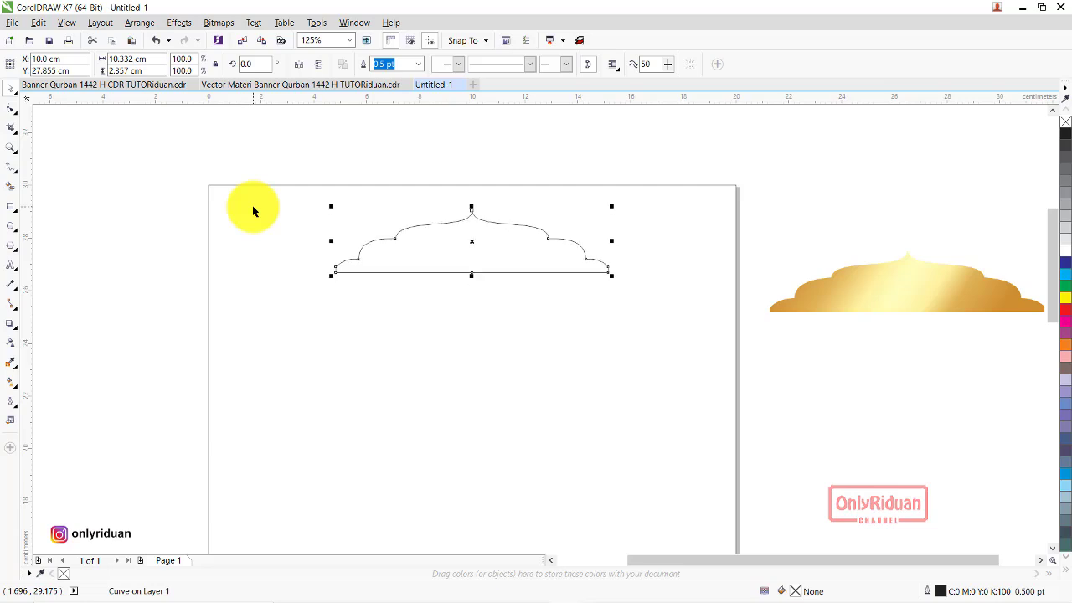
{"action": "key", "text": "ctrl+Up"}
{"action": "key", "text": "ctrl+Up"}
{"action": "key", "text": "ctrl+Up"}
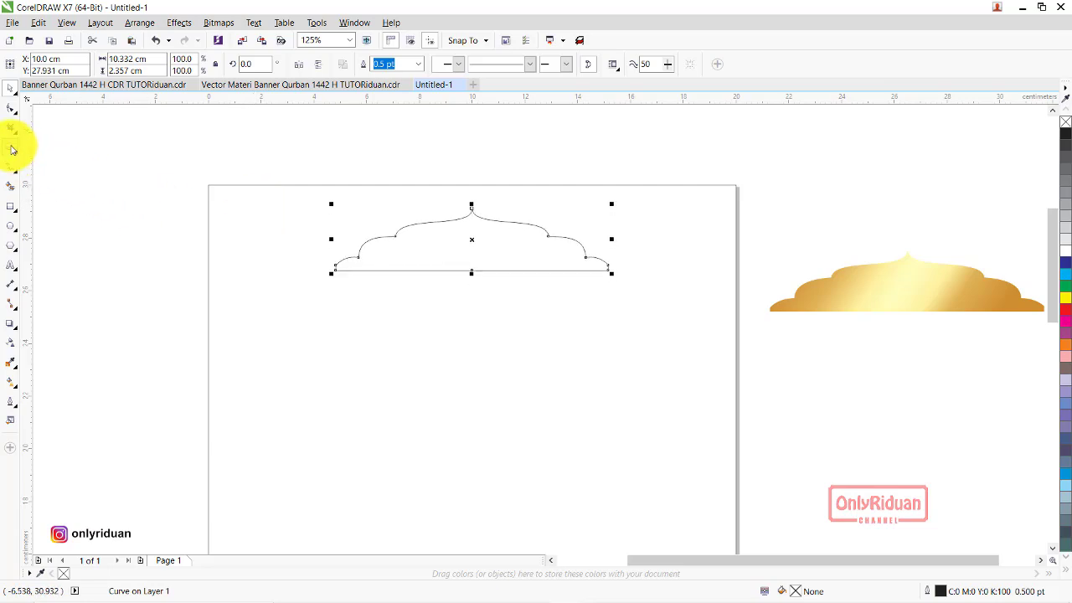
{"action": "left_click", "coordinate": [10, 147]}
{"action": "left_click_drag", "start_coordinate": [186, 159], "coordinate": [782, 363]}
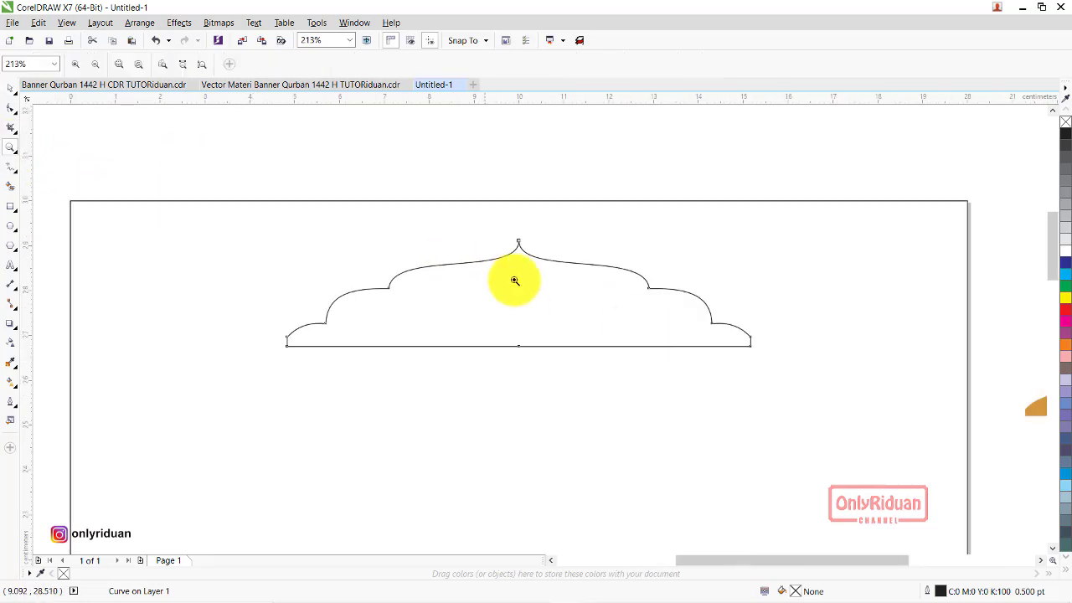
- Leave a duplicate of the outline slightly lower and select both curves
{"action": "left_click", "coordinate": [10, 88]}
{"action": "left_click", "coordinate": [584, 154]}
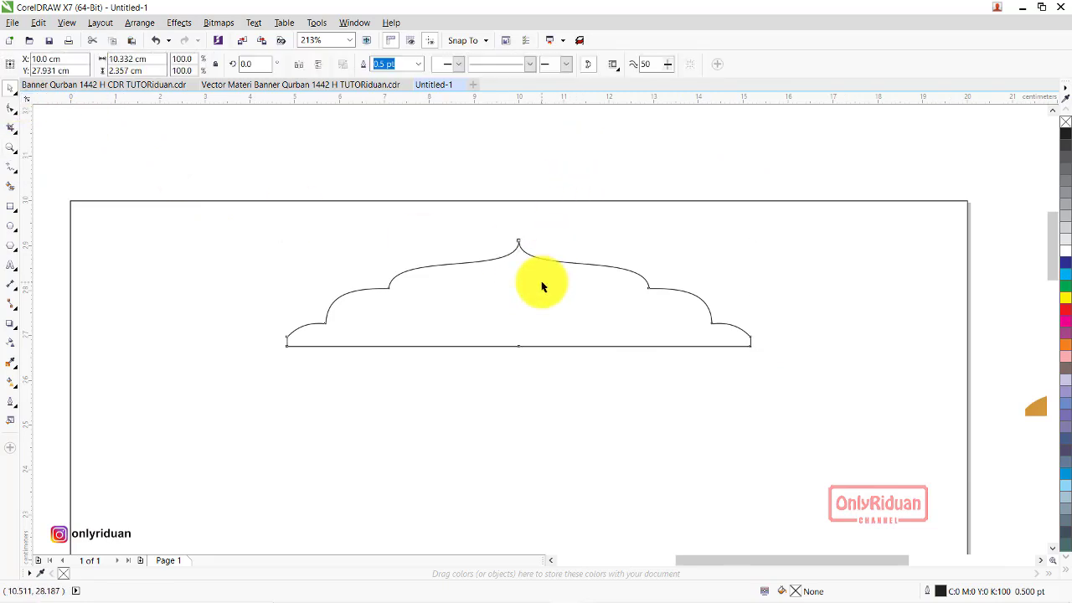
{"action": "left_click", "coordinate": [536, 288]}
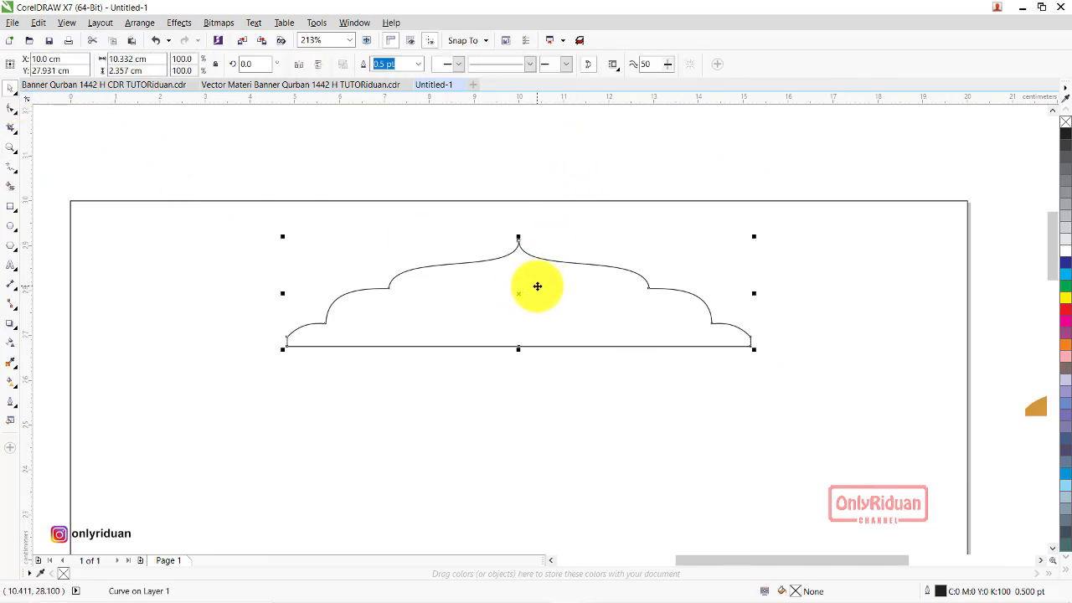
{"action": "left_click_drag", "start_coordinate": [536, 286], "coordinate": [529, 298]}
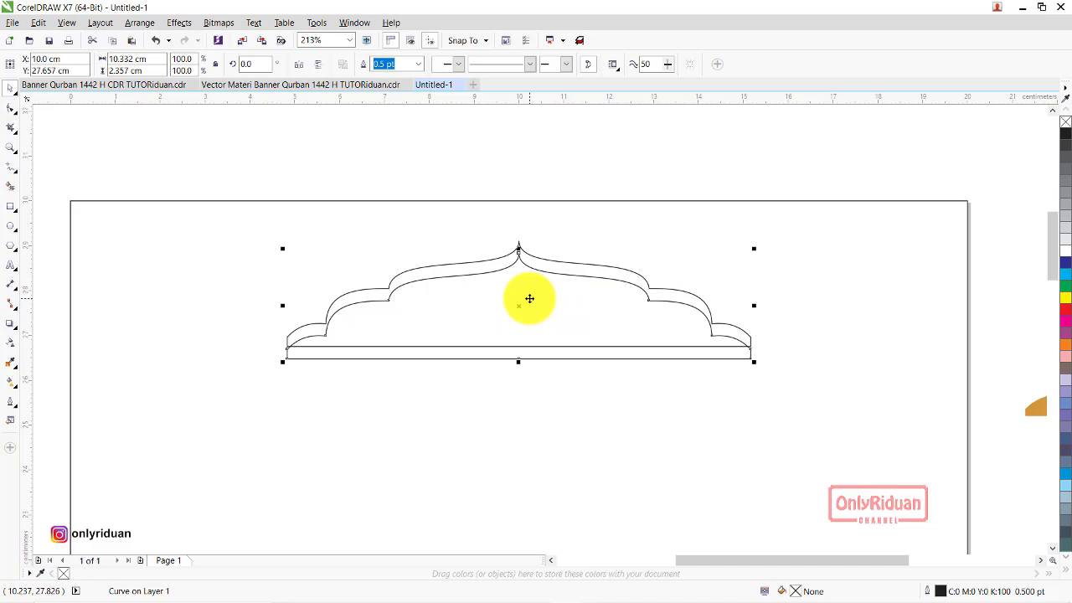
{"action": "left_click_drag", "start_coordinate": [191, 143], "coordinate": [790, 416]}
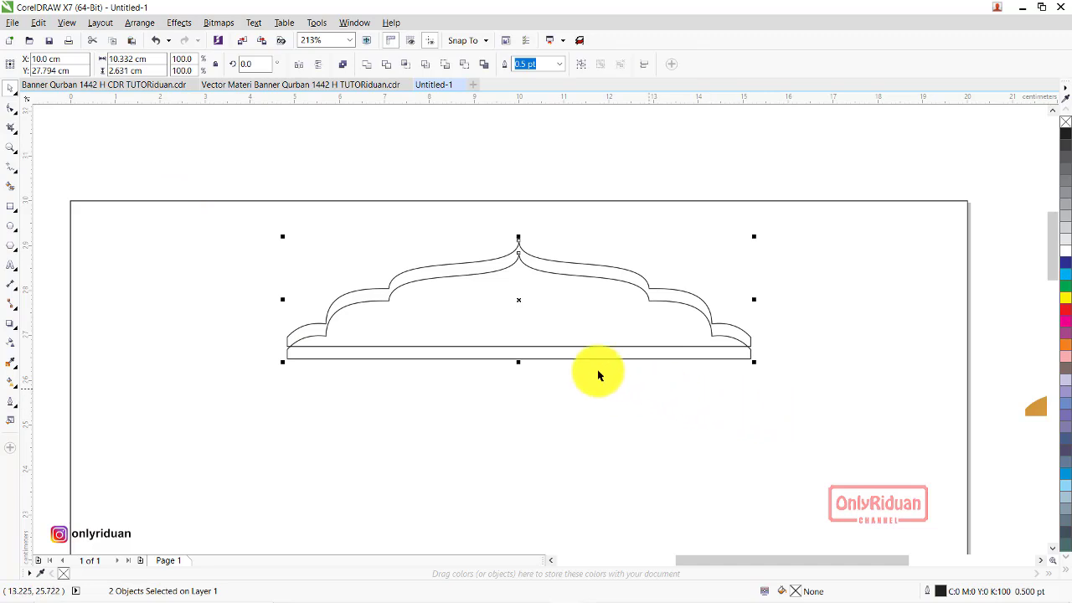
- Trim the upper dome outline with the lower one and move the lower curve further down
{"action": "left_click", "coordinate": [387, 69]}
{"action": "left_click", "coordinate": [517, 310]}
{"action": "left_click_drag", "start_coordinate": [517, 311], "coordinate": [512, 477]}
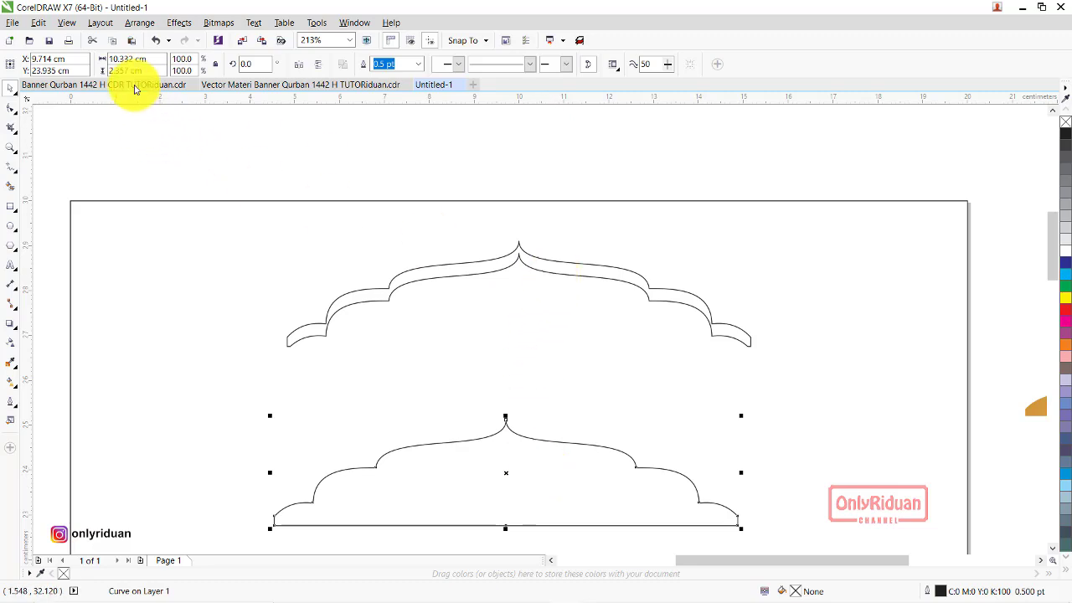
- Compare against the Banner Qurban reference and return to Untitled-1
{"action": "left_click", "coordinate": [134, 86]}
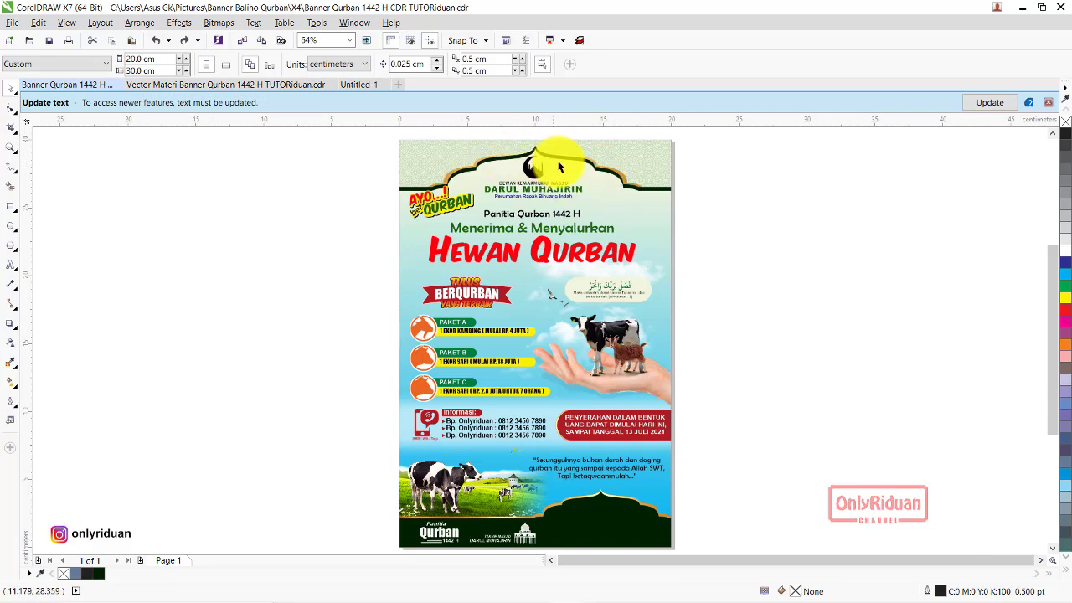
{"action": "left_click", "coordinate": [360, 86]}
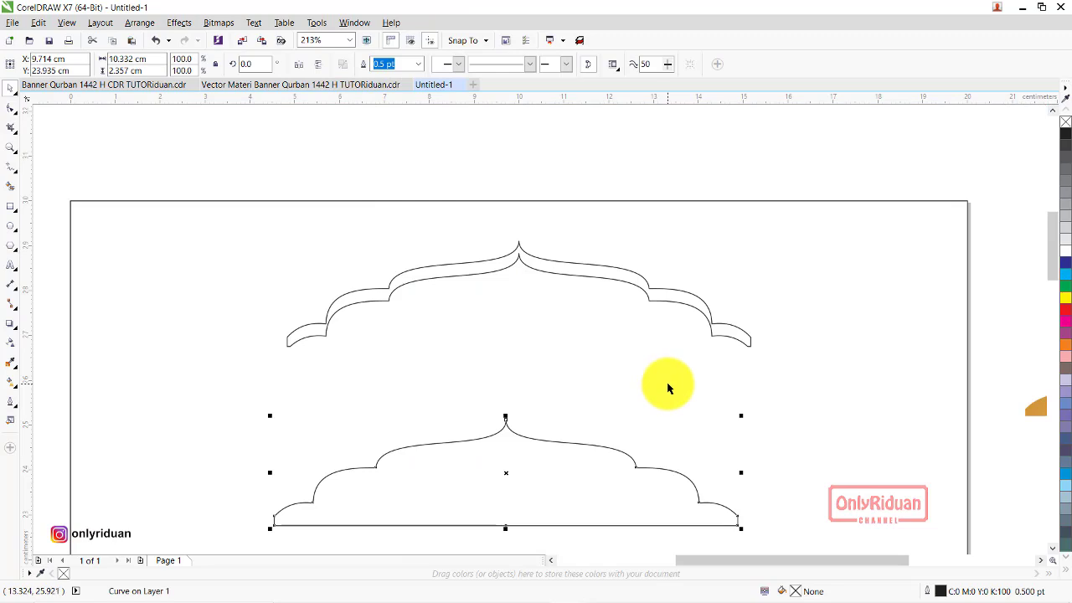
{"action": "left_click", "coordinate": [10, 207]}
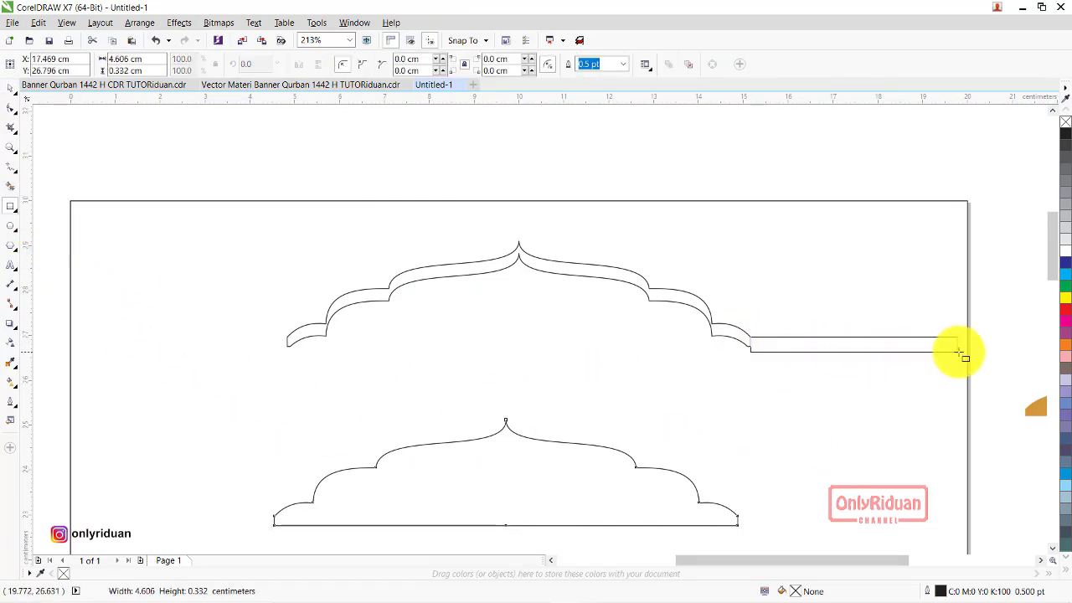
- Draw a thin band from the arch's right end to the right page edge, sized to the outline
{"action": "left_click_drag", "start_coordinate": [749, 336], "coordinate": [969, 350]}
{"action": "scroll", "coordinate": [827, 345], "scroll_direction": "up", "scroll_amount": 2}
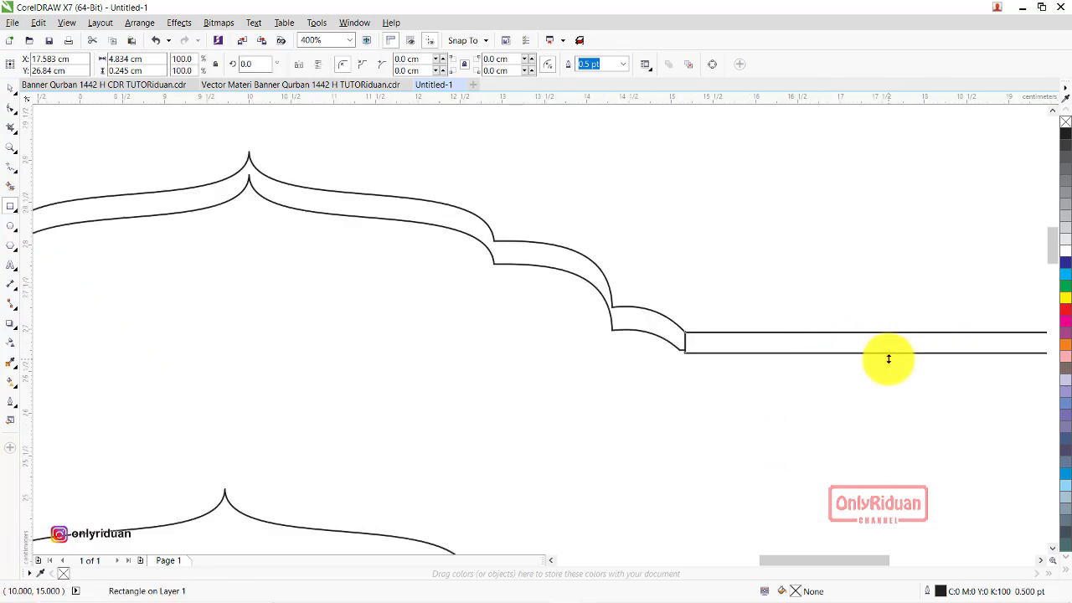
{"action": "scroll", "coordinate": [683, 345], "scroll_direction": "up", "scroll_amount": 2}
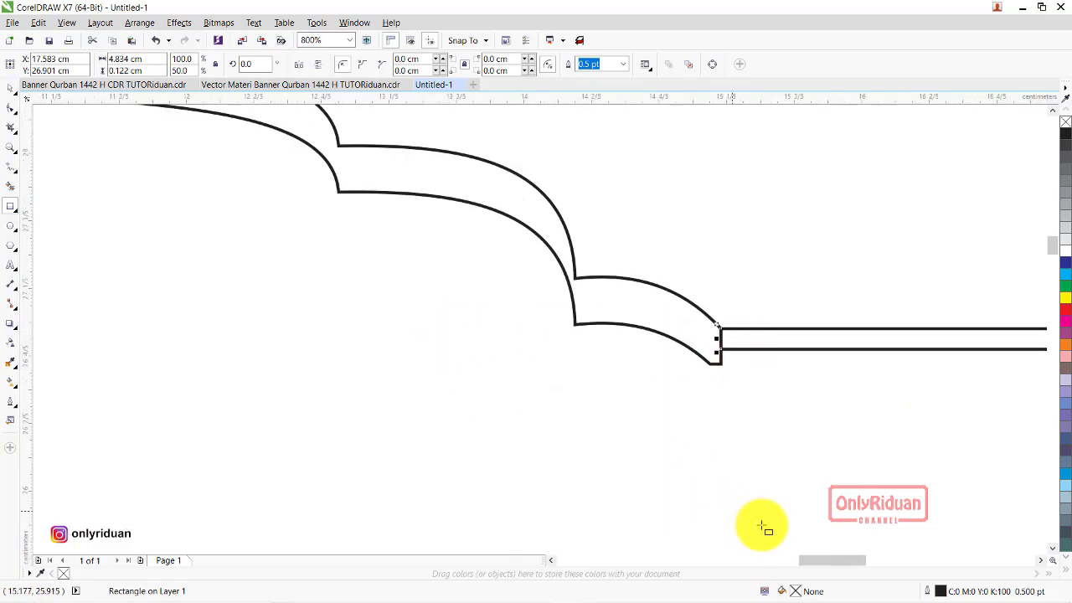
{"action": "left_click", "coordinate": [1040, 560]}
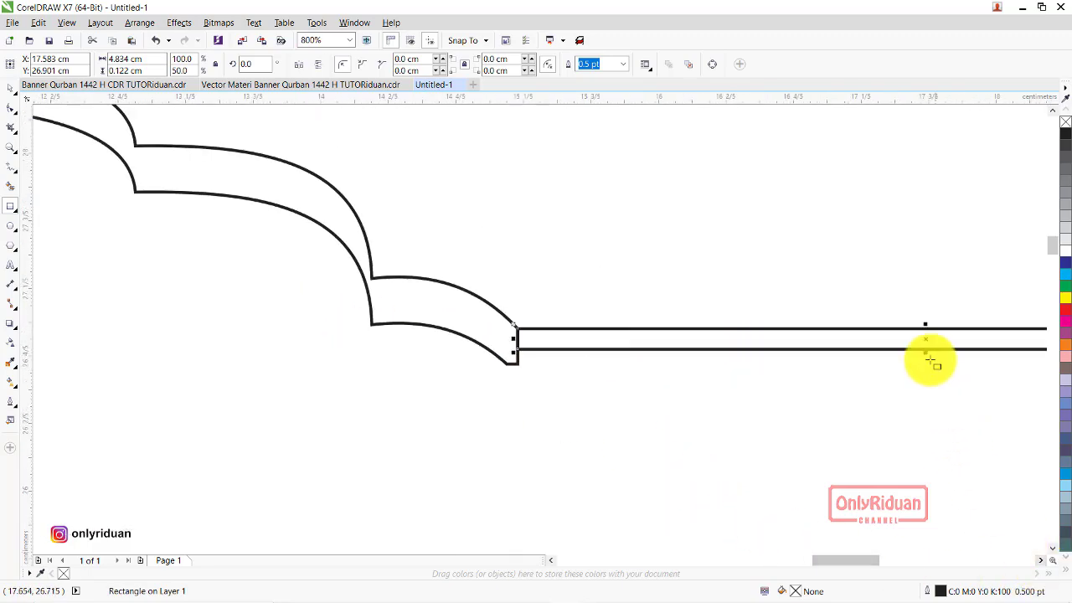
{"action": "mouse_move", "coordinate": [924, 351]}
{"action": "left_mouse_down"}
{"action": "mouse_move", "coordinate": [516, 365]}
{"action": "mouse_move", "coordinate": [653, 364]}
{"action": "left_mouse_up"}
- Copy the band to the arch's left end and select the arch with both bands
{"action": "scroll", "coordinate": [653, 364], "scroll_direction": "down", "scroll_amount": 3}
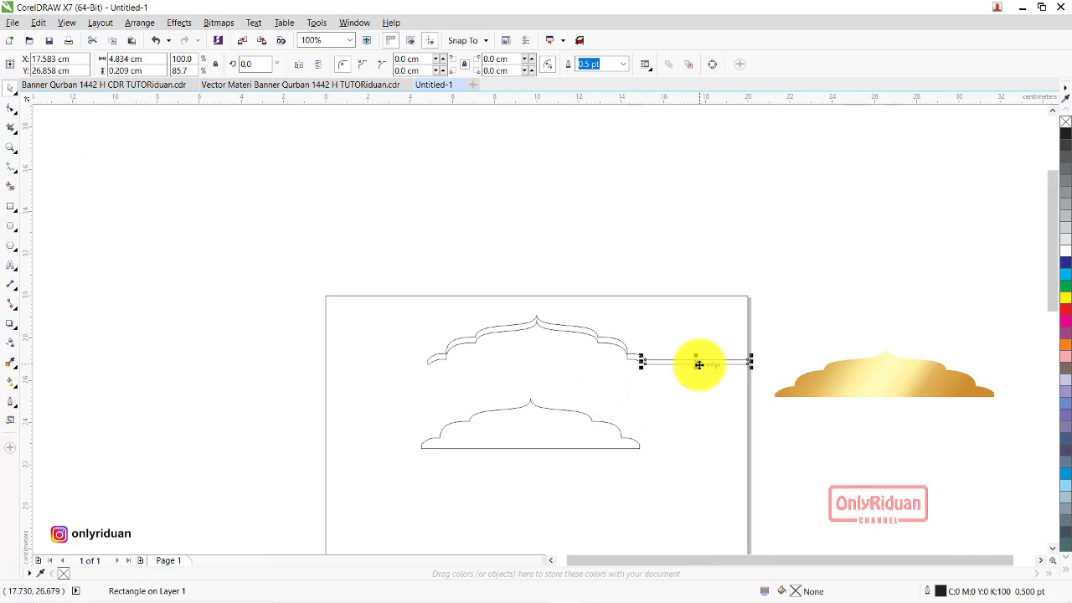
{"action": "mouse_move", "coordinate": [695, 360]}
{"action": "left_mouse_down"}
{"action": "mouse_move", "coordinate": [520, 401]}
{"action": "mouse_move", "coordinate": [369, 364]}
{"action": "left_mouse_up"}
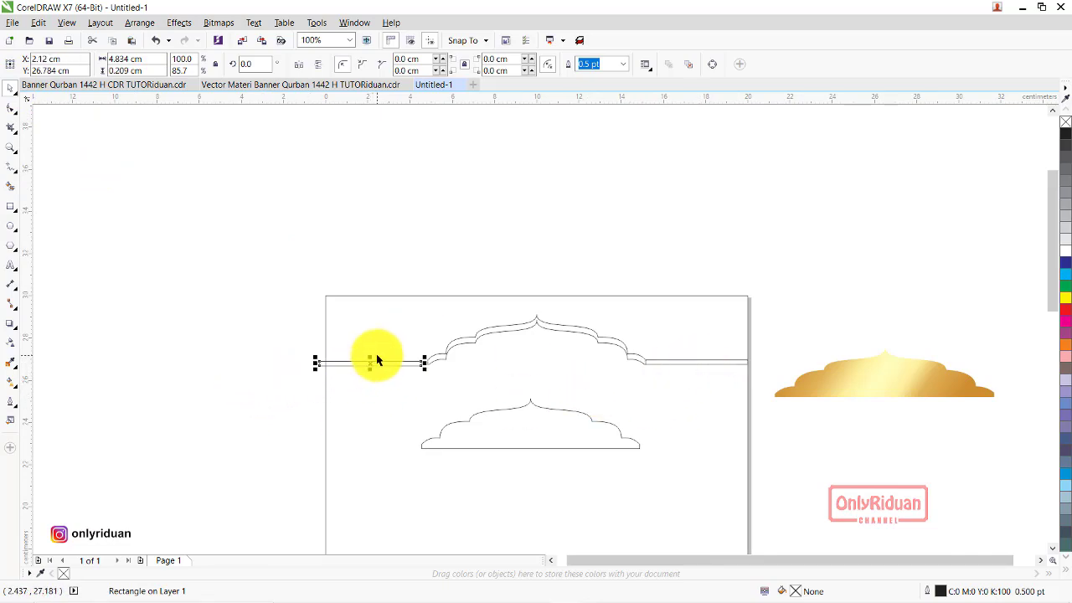
{"action": "scroll", "coordinate": [377, 360], "scroll_direction": "up", "scroll_amount": 4}
{"action": "scroll", "coordinate": [478, 394], "scroll_direction": "down", "scroll_amount": 2}
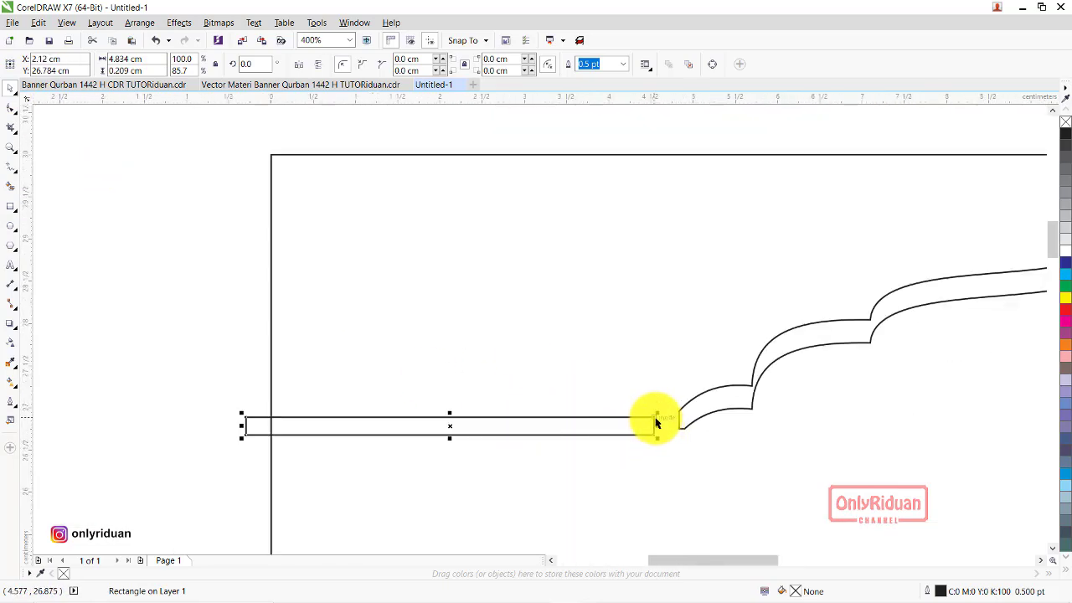
{"action": "left_click_drag", "start_coordinate": [655, 423], "coordinate": [678, 415]}
{"action": "scroll", "coordinate": [510, 362], "scroll_direction": "down", "scroll_amount": 2}
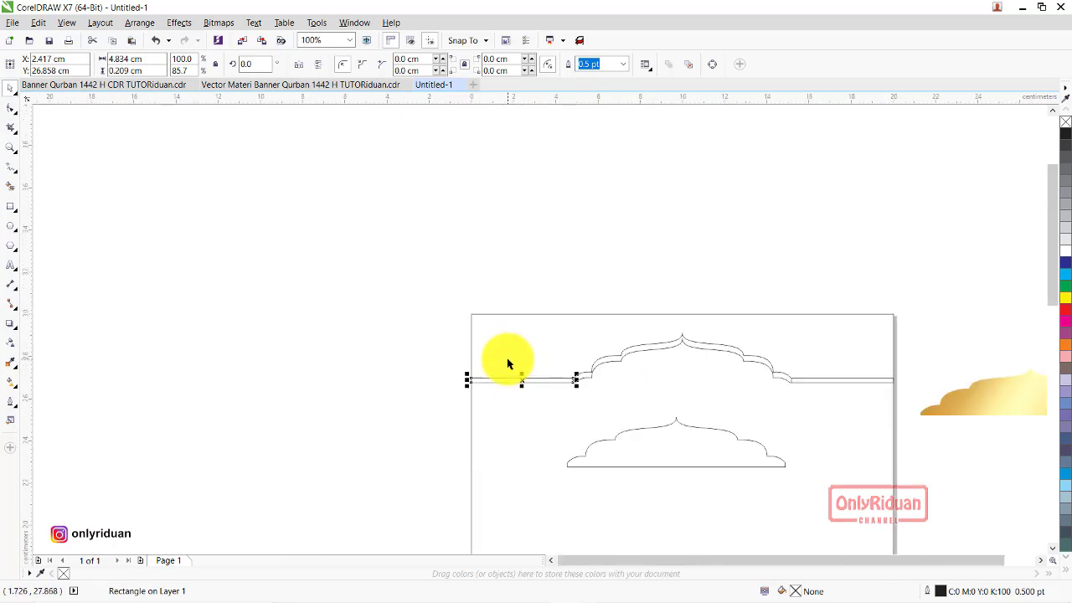
{"action": "left_click_drag", "start_coordinate": [419, 258], "coordinate": [903, 416]}
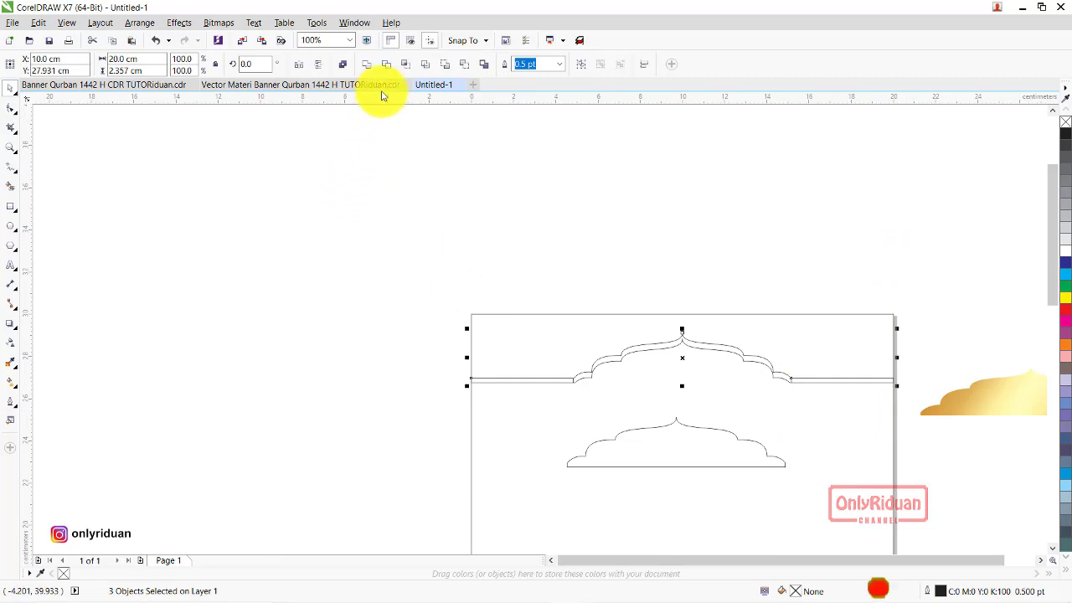
- Weld the arch and side bands into one curve and move the plain dome curve onto it
{"action": "left_click", "coordinate": [383, 65]}
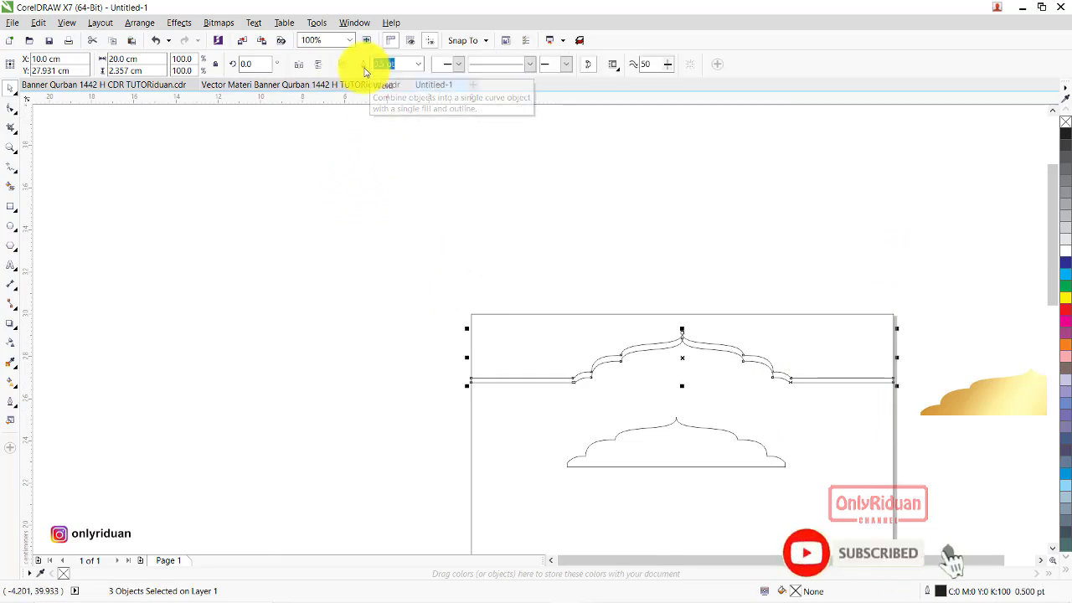
{"action": "left_click", "coordinate": [316, 188]}
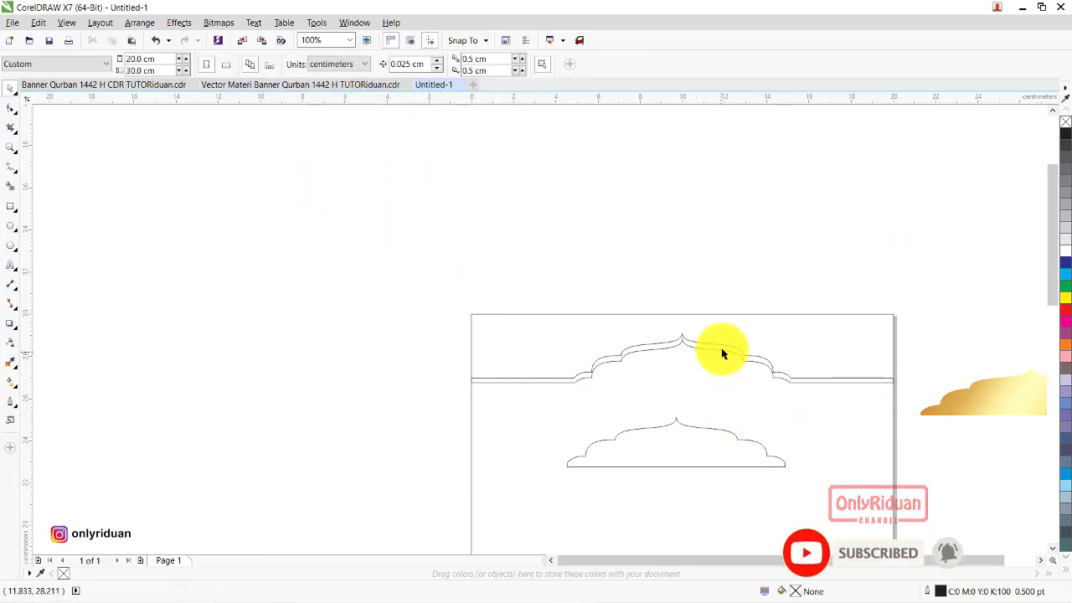
{"action": "mouse_move", "coordinate": [664, 445]}
{"action": "left_mouse_down"}
{"action": "mouse_move", "coordinate": [309, 393]}
{"action": "mouse_move", "coordinate": [684, 275]}
{"action": "mouse_move", "coordinate": [681, 348]}
{"action": "left_mouse_up"}
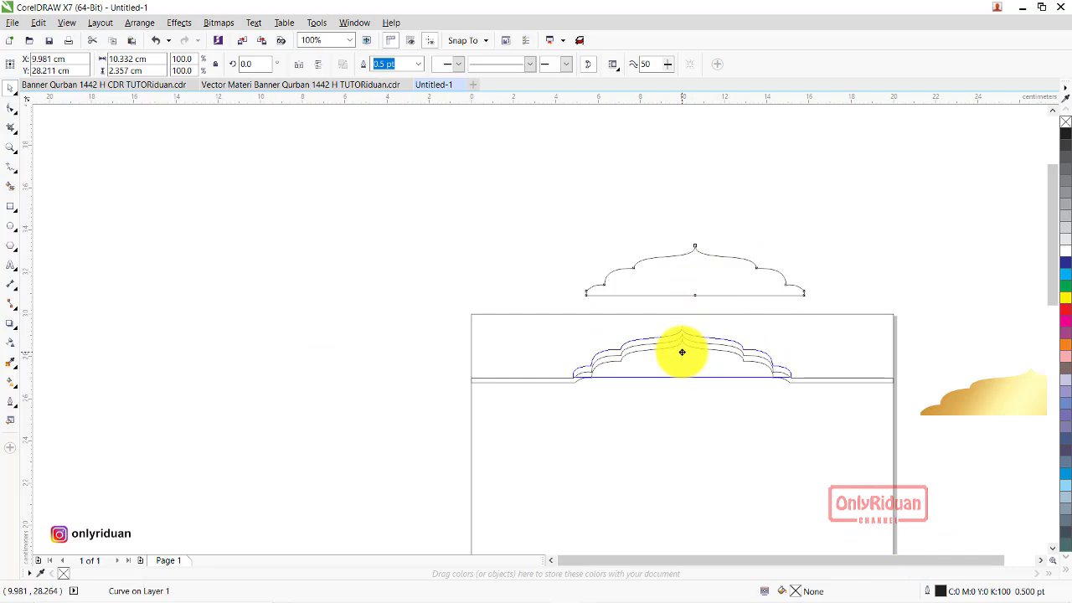
- Place a copy of the dome curve off the page's left side
{"action": "scroll", "coordinate": [703, 360], "scroll_direction": "up", "scroll_amount": 2}
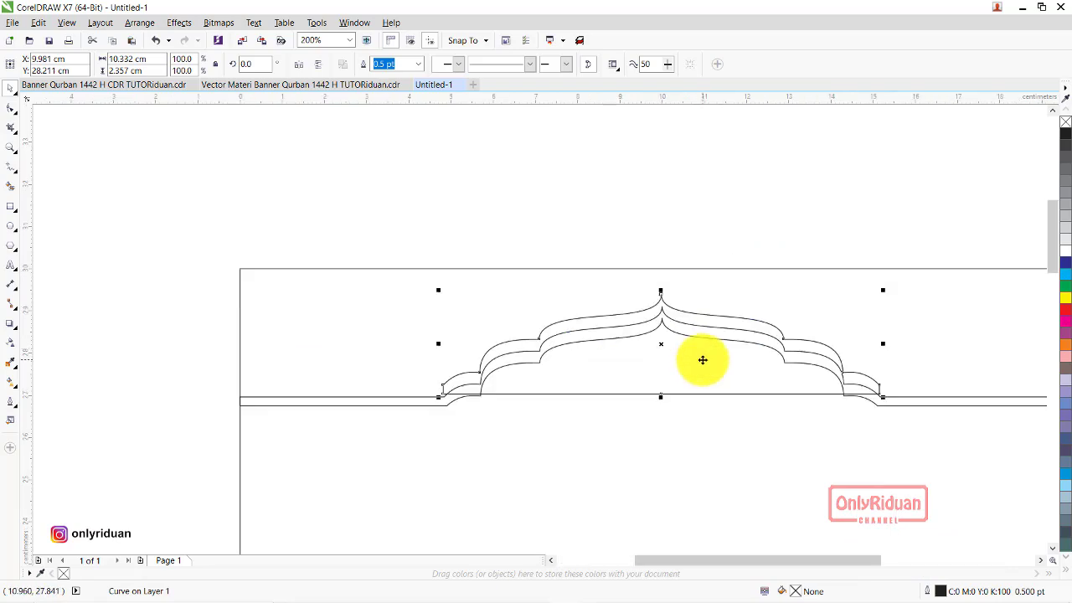
{"action": "scroll", "coordinate": [702, 360], "scroll_direction": "down", "scroll_amount": 2}
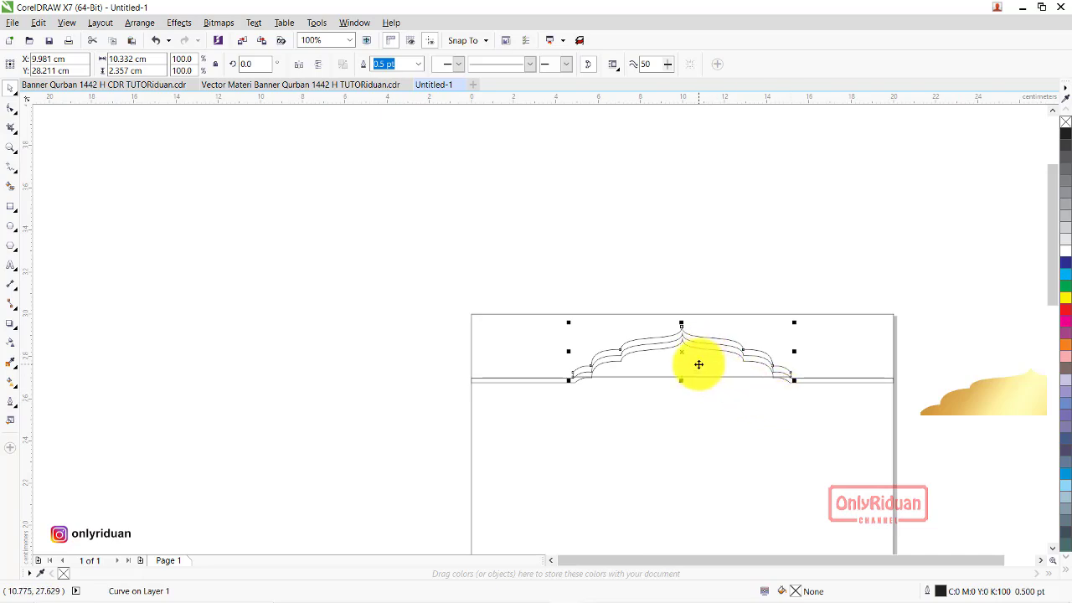
{"action": "left_click_drag", "start_coordinate": [696, 363], "coordinate": [201, 298]}
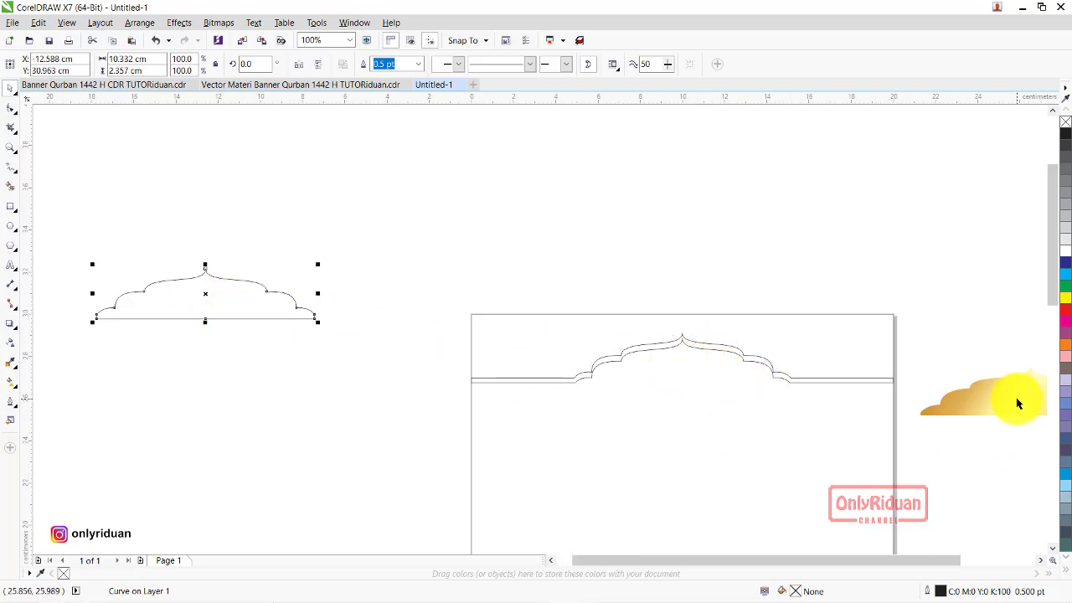
- Move the gold dome above the page and reselect the dome curve copy
{"action": "left_click_drag", "start_coordinate": [1016, 400], "coordinate": [497, 211]}
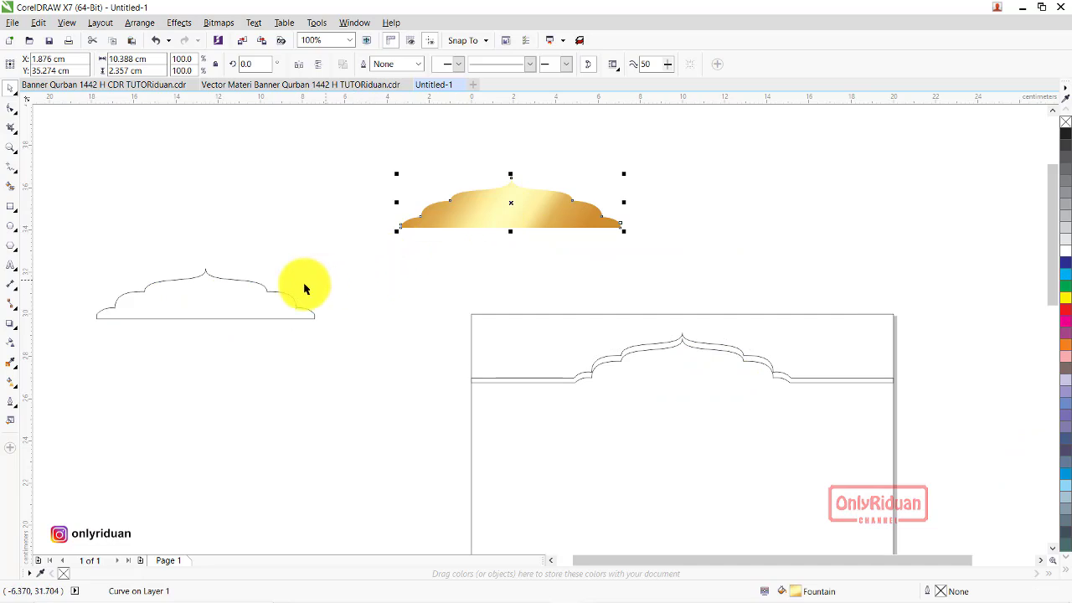
{"action": "left_click_drag", "start_coordinate": [304, 304], "coordinate": [417, 310]}
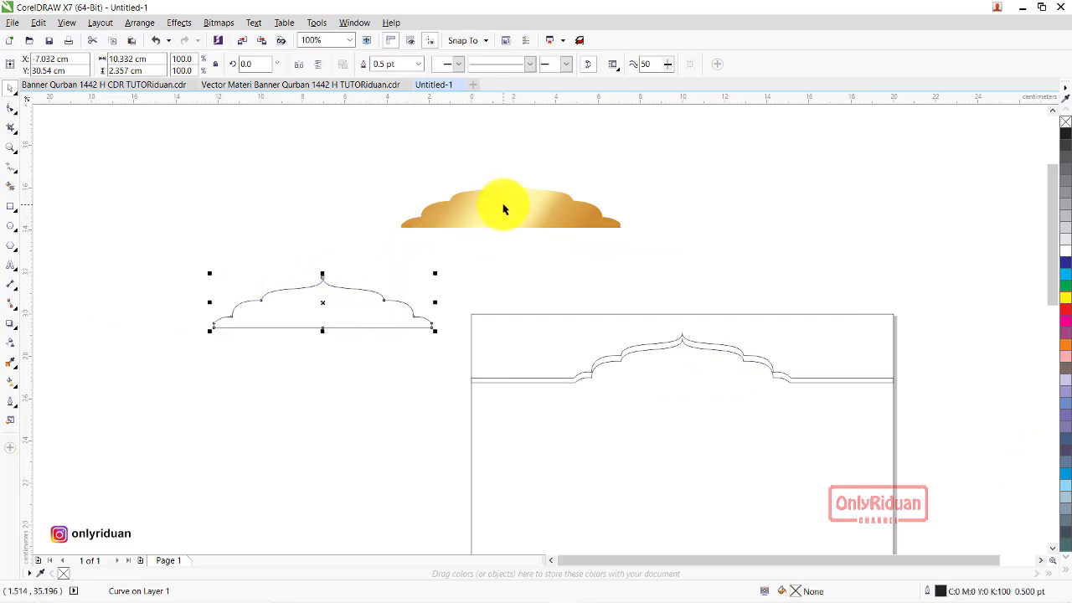
{"action": "left_click", "coordinate": [421, 388]}
{"action": "left_click", "coordinate": [351, 312]}
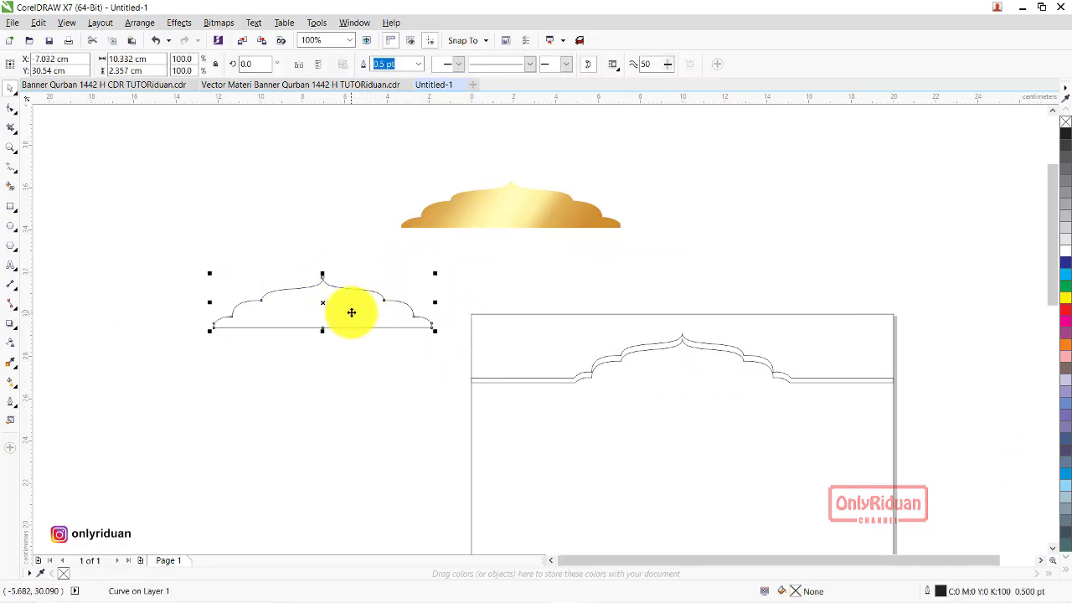
- Give the dome curve copy the gold dome's gradient fill via Copy Properties From
{"action": "left_click", "coordinate": [39, 22]}
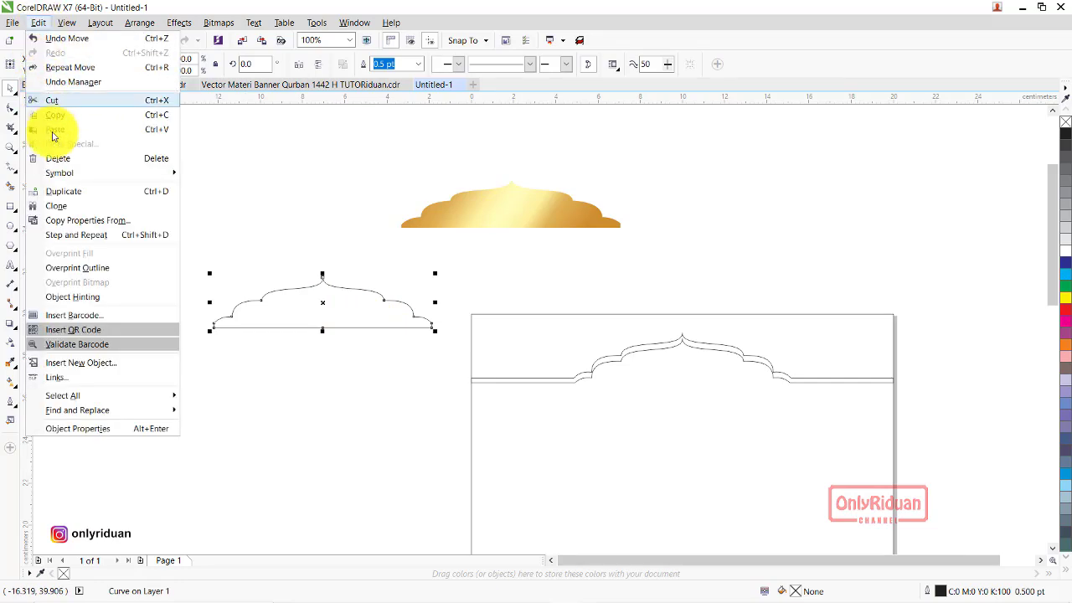
{"action": "left_click", "coordinate": [81, 223]}
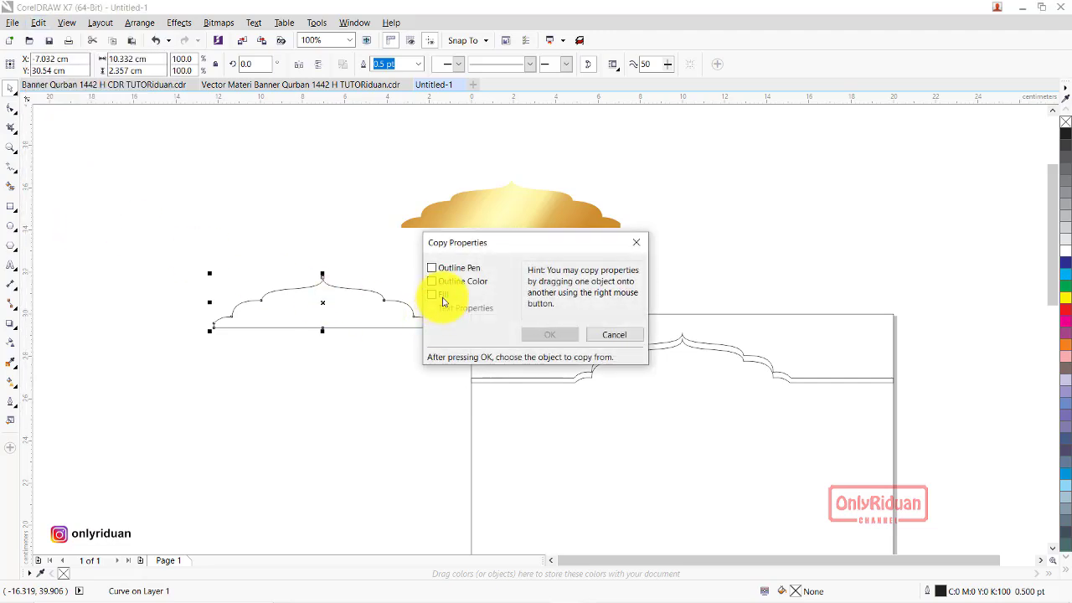
{"action": "left_click", "coordinate": [449, 268]}
{"action": "left_click", "coordinate": [548, 334]}
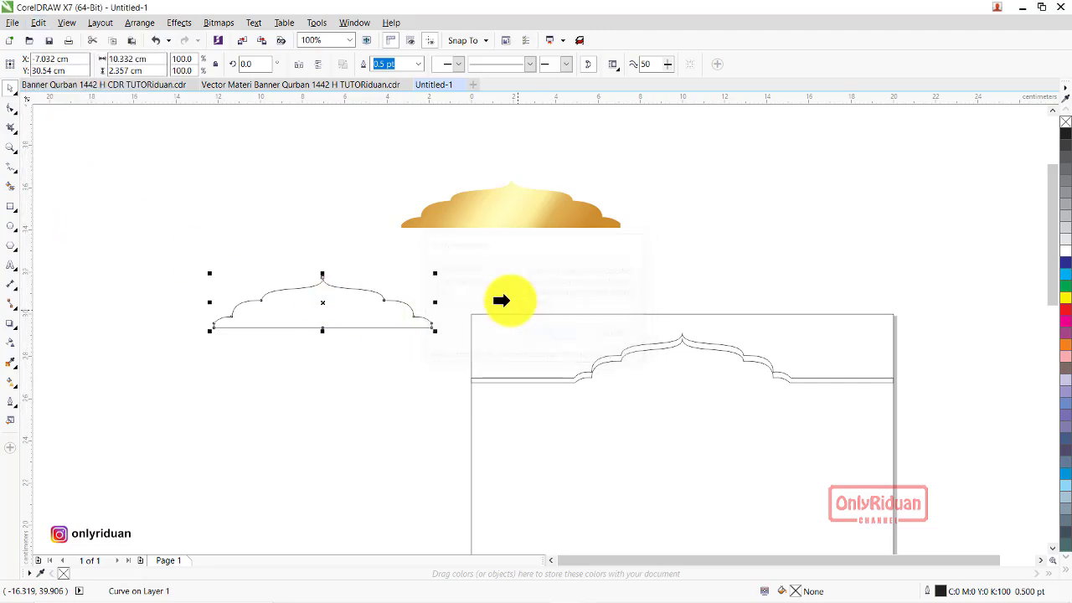
{"action": "left_click", "coordinate": [507, 211]}
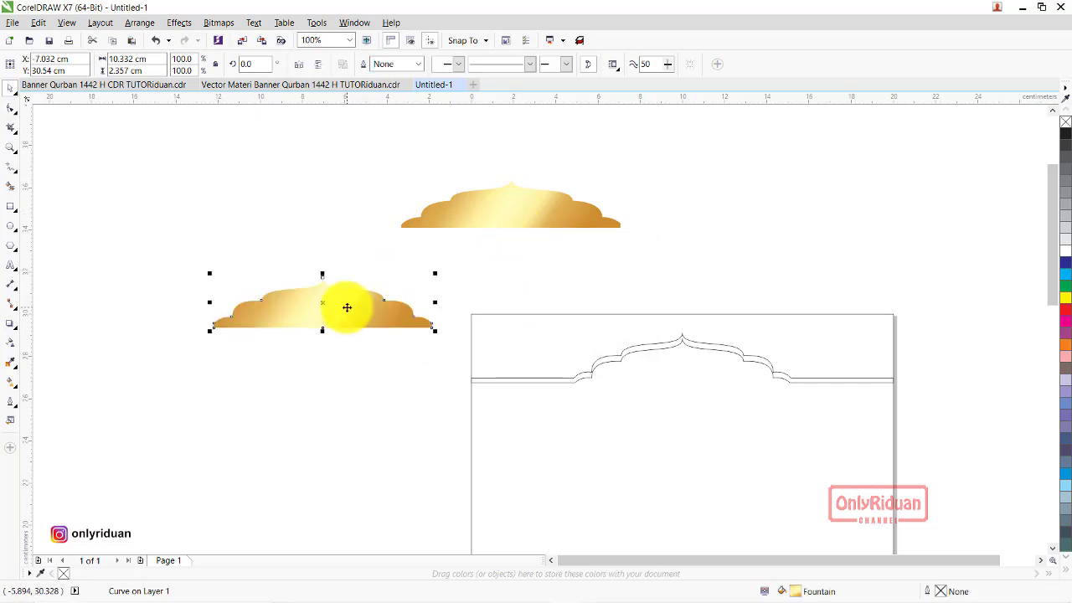
- Park the original gold dome top-left, place the gold copy above the arch, and check the reference
{"action": "left_click", "coordinate": [495, 216]}
{"action": "left_click_drag", "start_coordinate": [296, 181], "coordinate": [92, 168]}
{"action": "left_click_drag", "start_coordinate": [317, 311], "coordinate": [672, 276]}
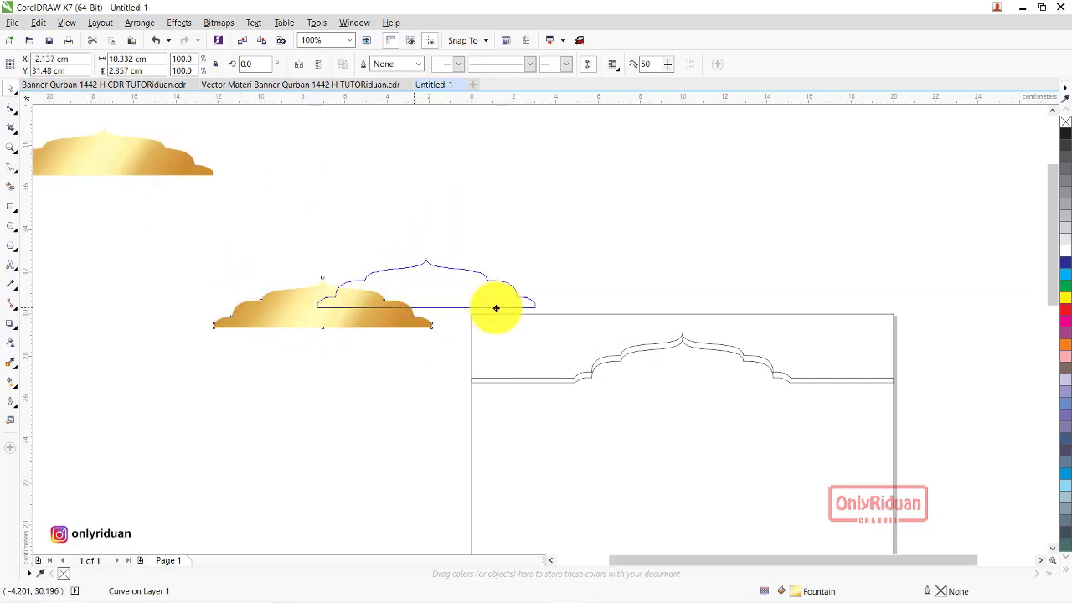
{"action": "left_click", "coordinate": [703, 348]}
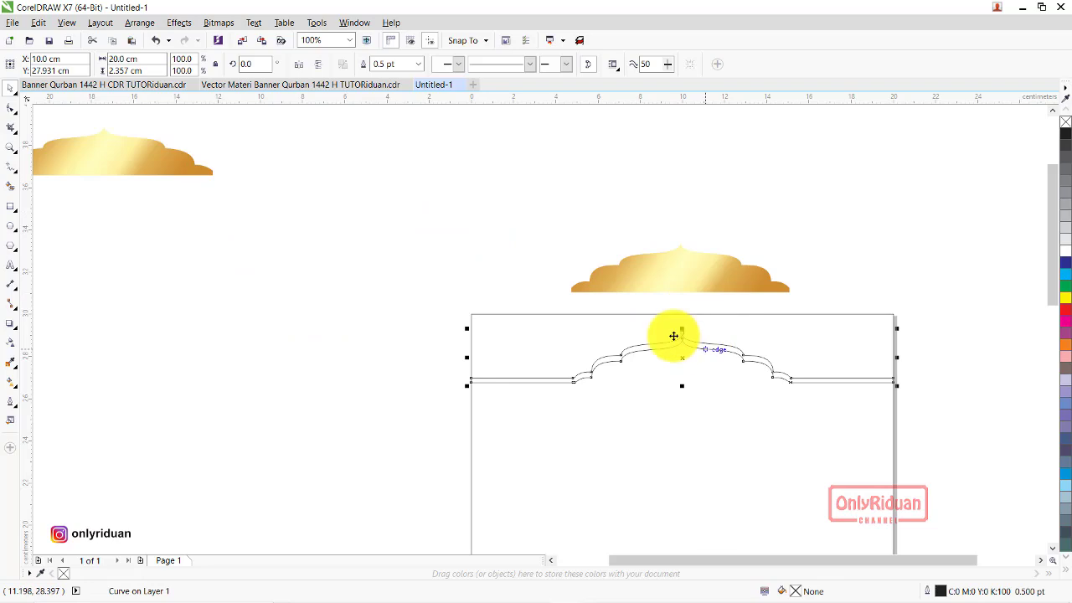
{"action": "left_click", "coordinate": [109, 85]}
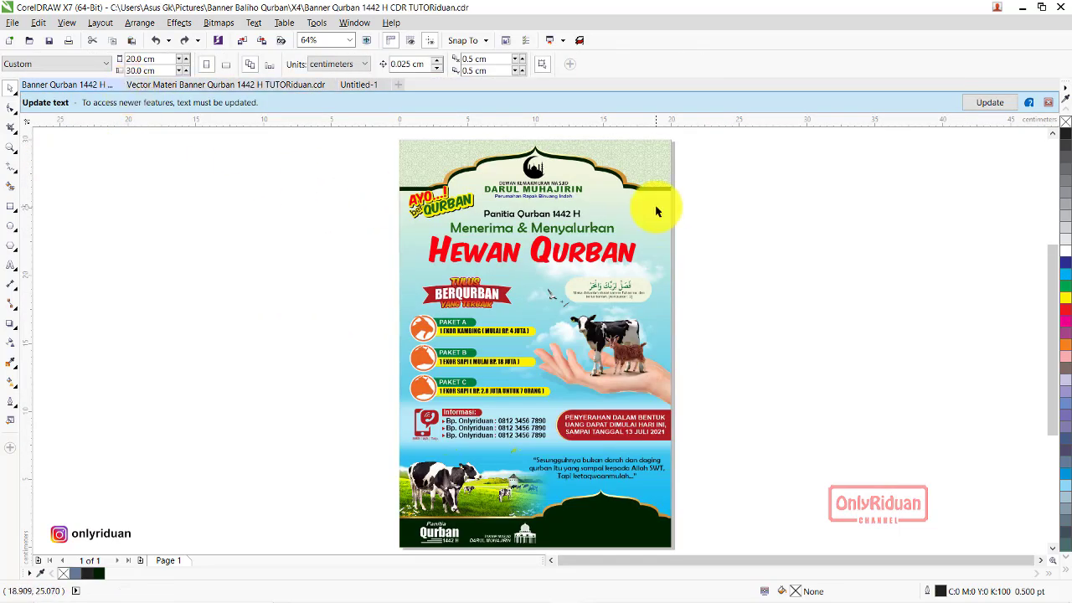
{"action": "left_click", "coordinate": [350, 85]}
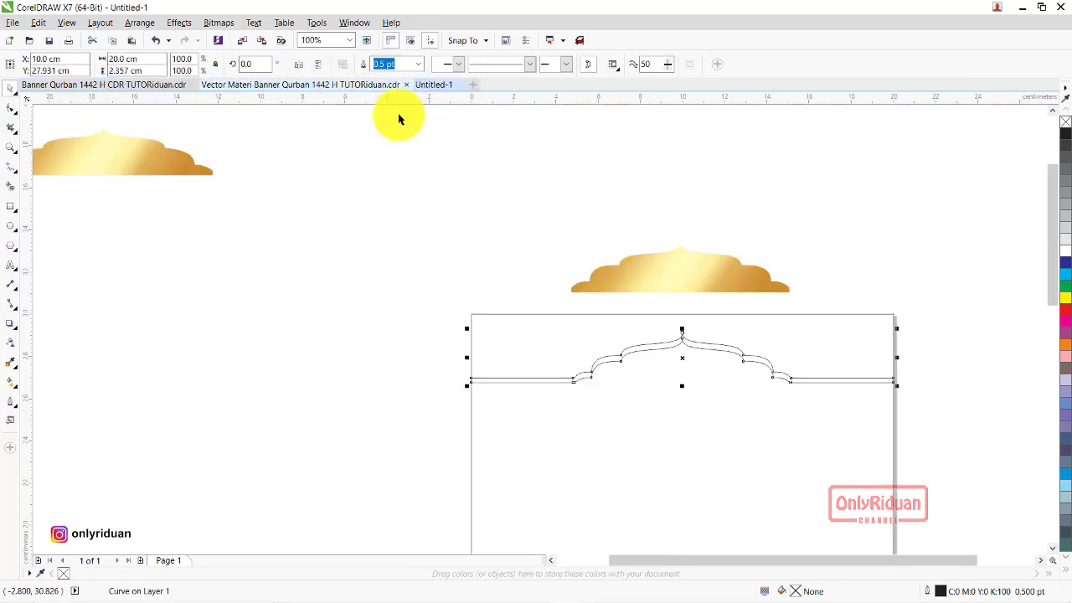
- Fill the arch-and-band outline solid black from the expanded colour palette
{"action": "left_click", "coordinate": [1067, 572]}
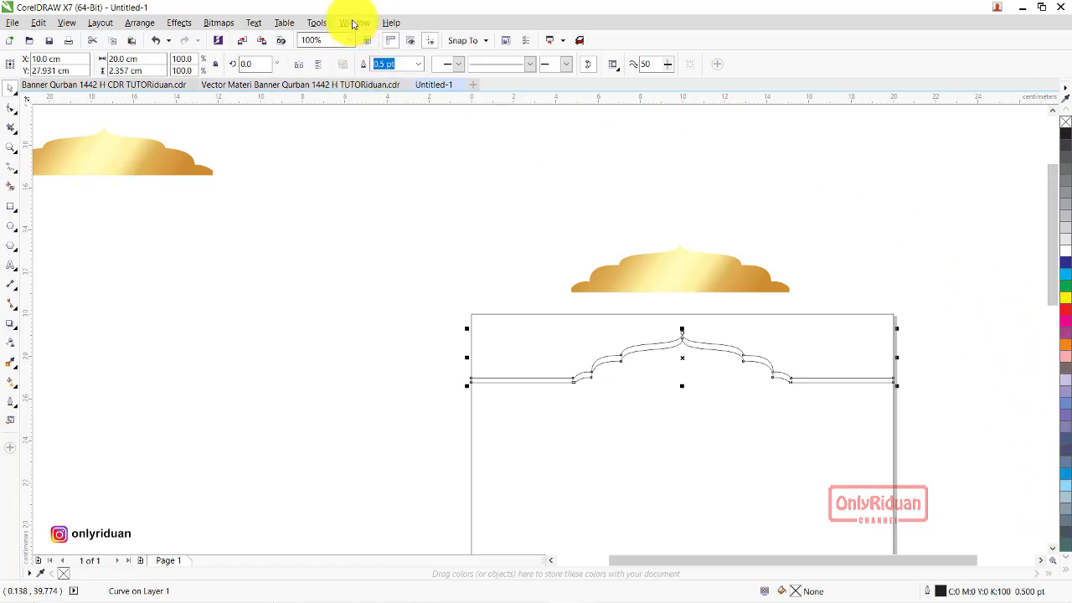
{"action": "left_click", "coordinate": [351, 23]}
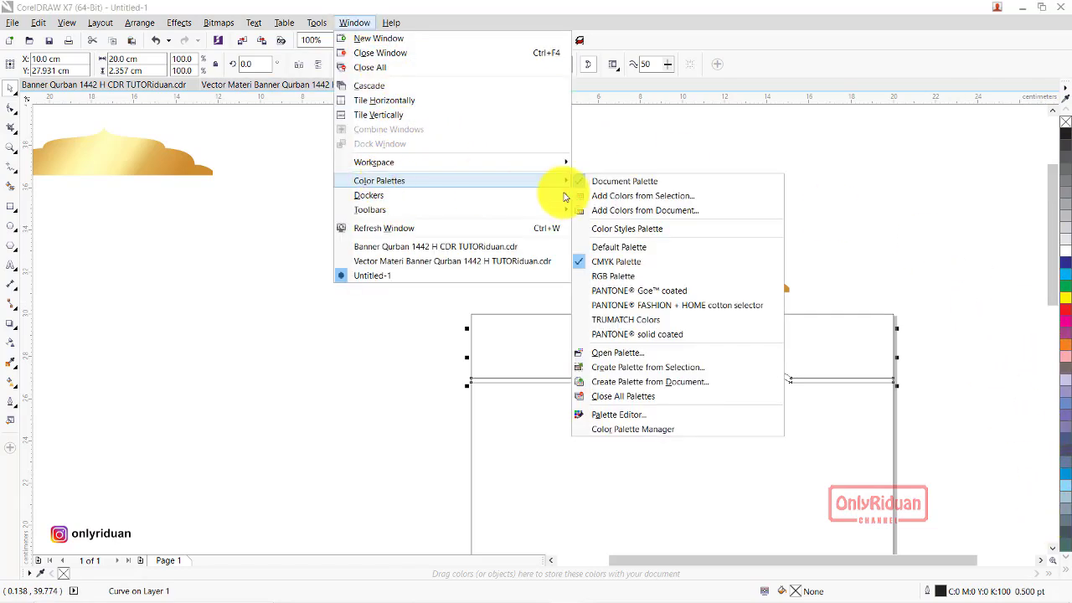
{"action": "mouse_move", "coordinate": [379, 180]}
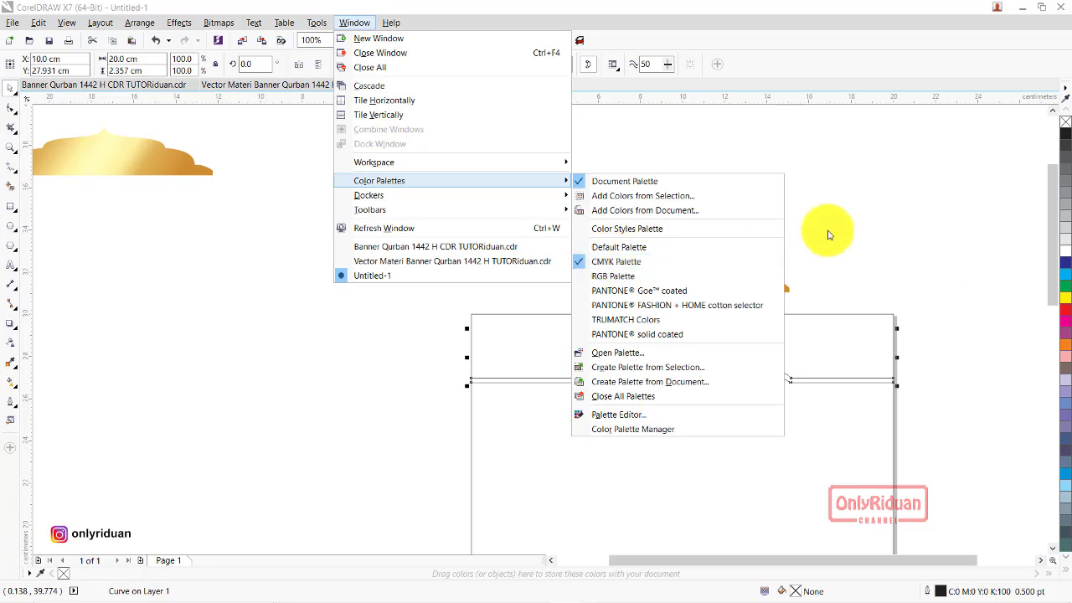
{"action": "left_click", "coordinate": [862, 226]}
{"action": "left_click", "coordinate": [1064, 549]}
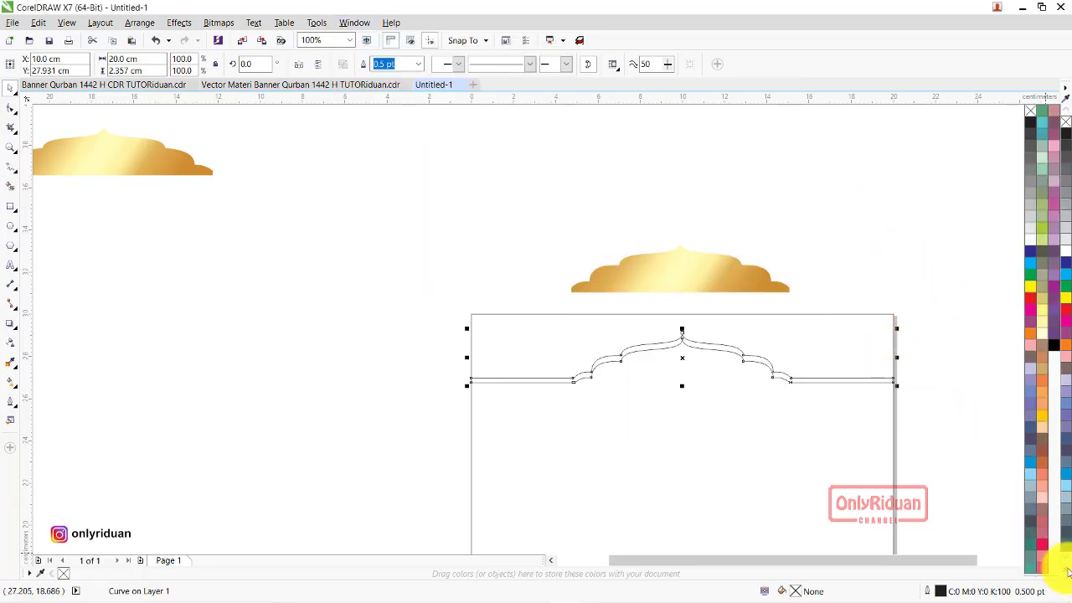
{"action": "left_click", "coordinate": [1054, 347]}
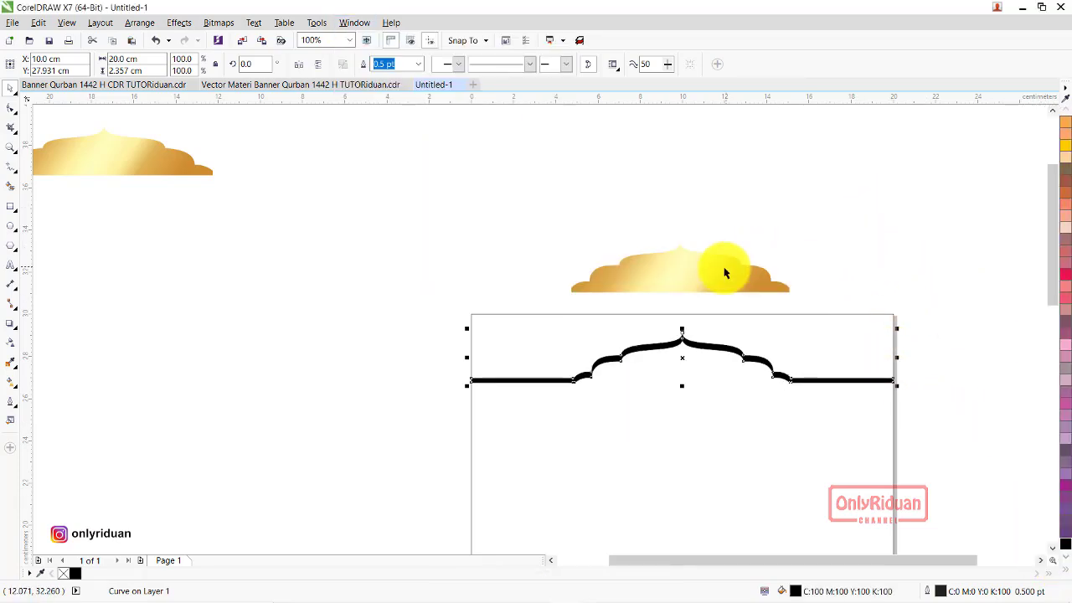
{"action": "left_click", "coordinate": [687, 268]}
{"action": "left_click_drag", "start_coordinate": [1053, 243], "coordinate": [1053, 293]}
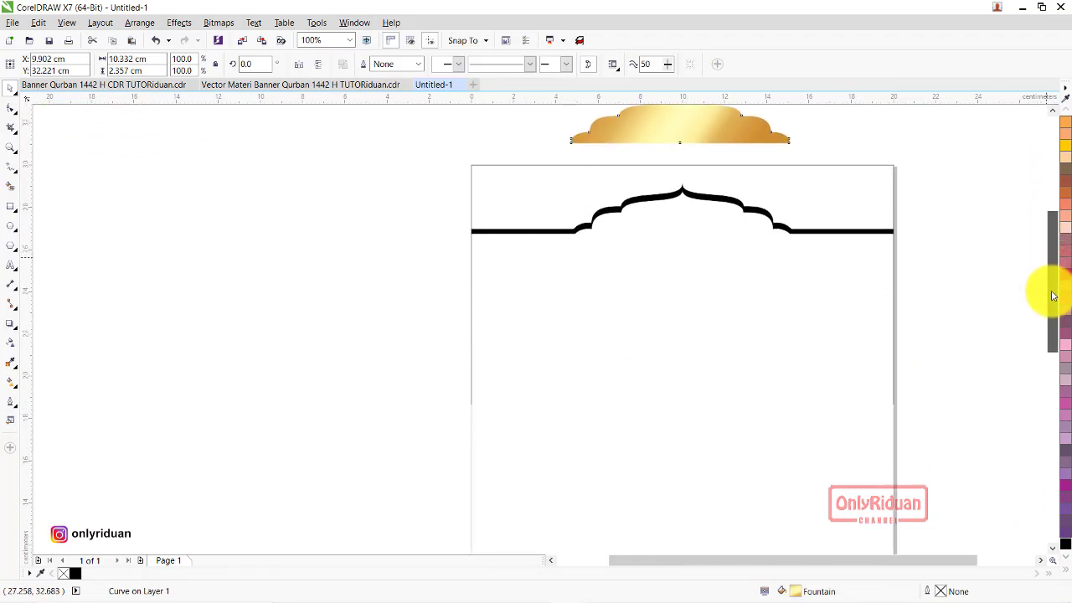
{"action": "left_click", "coordinate": [937, 259]}
{"action": "scroll", "coordinate": [938, 260], "scroll_direction": "down", "scroll_amount": 1}
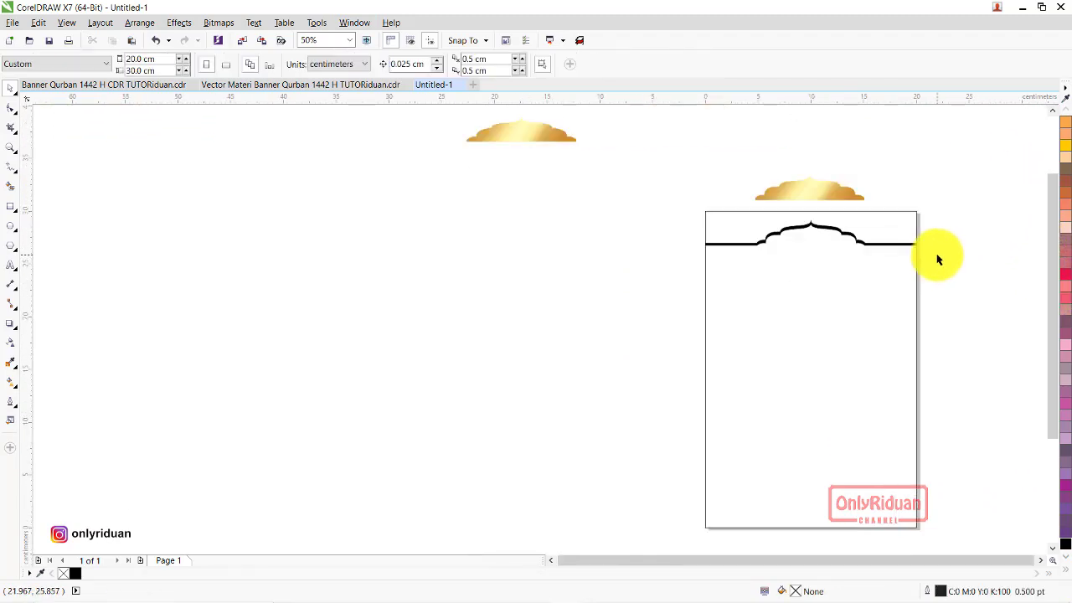
{"action": "left_click", "coordinate": [11, 147]}
{"action": "left_click_drag", "start_coordinate": [684, 201], "coordinate": [946, 532]}
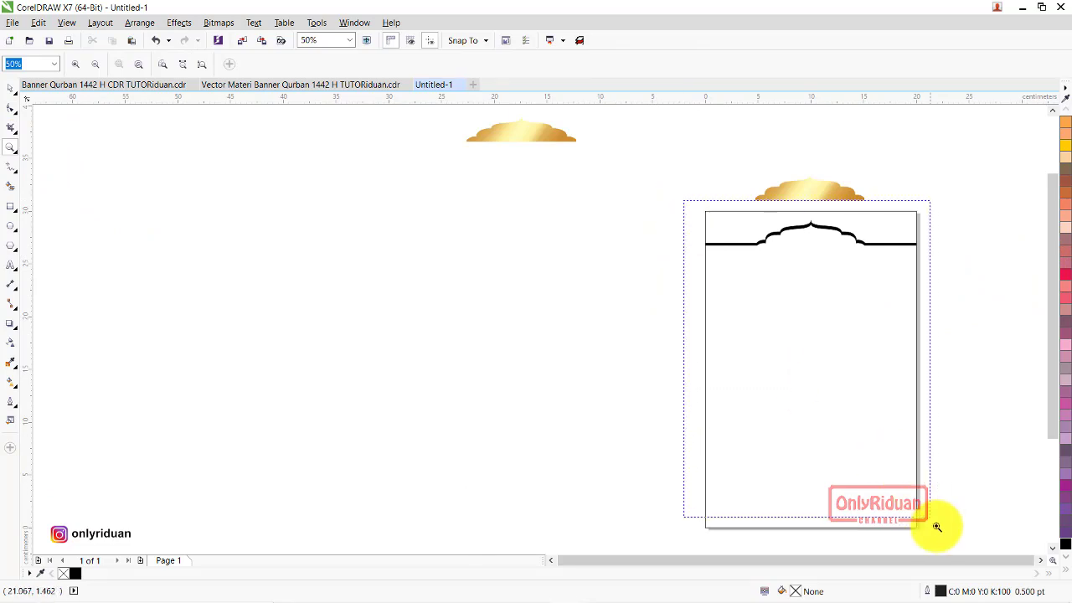
{"action": "left_click", "coordinate": [11, 88]}
{"action": "left_click", "coordinate": [1052, 110]}
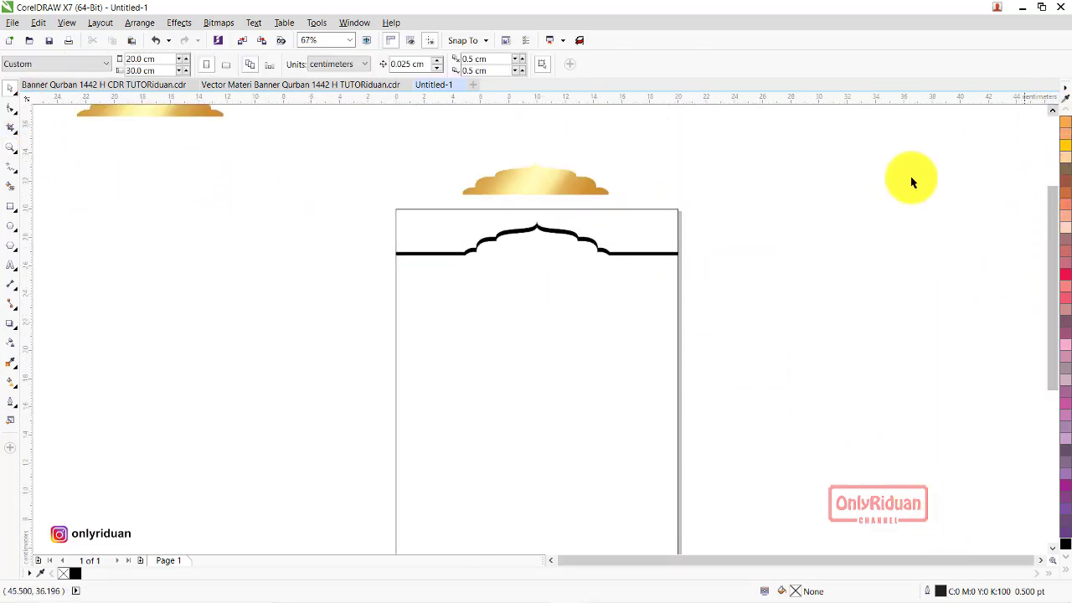
{"action": "left_click", "coordinate": [569, 319]}
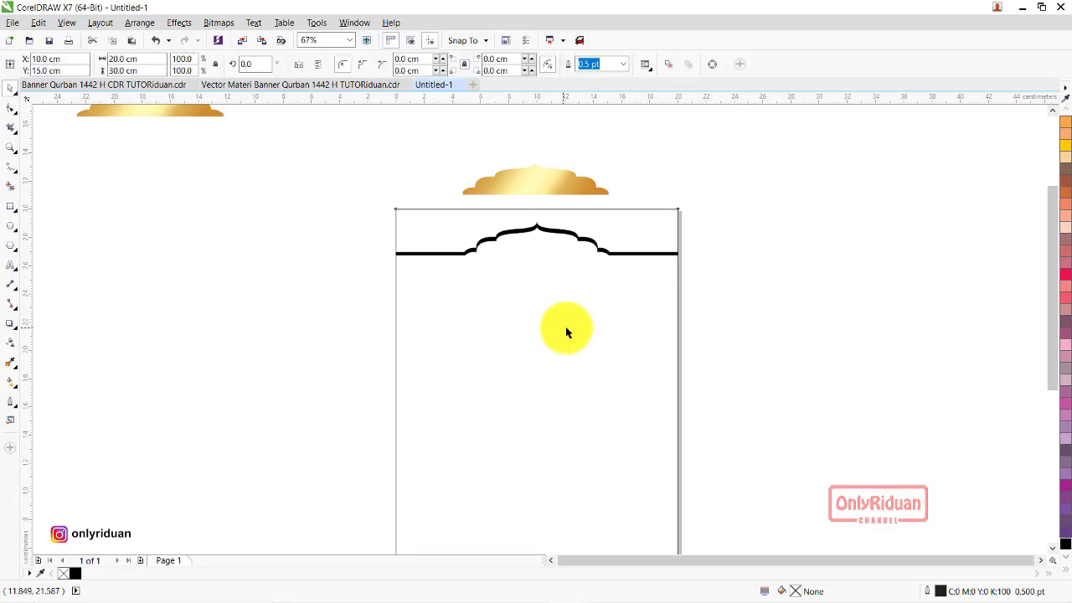
{"action": "left_click_drag", "start_coordinate": [567, 329], "coordinate": [851, 314]}
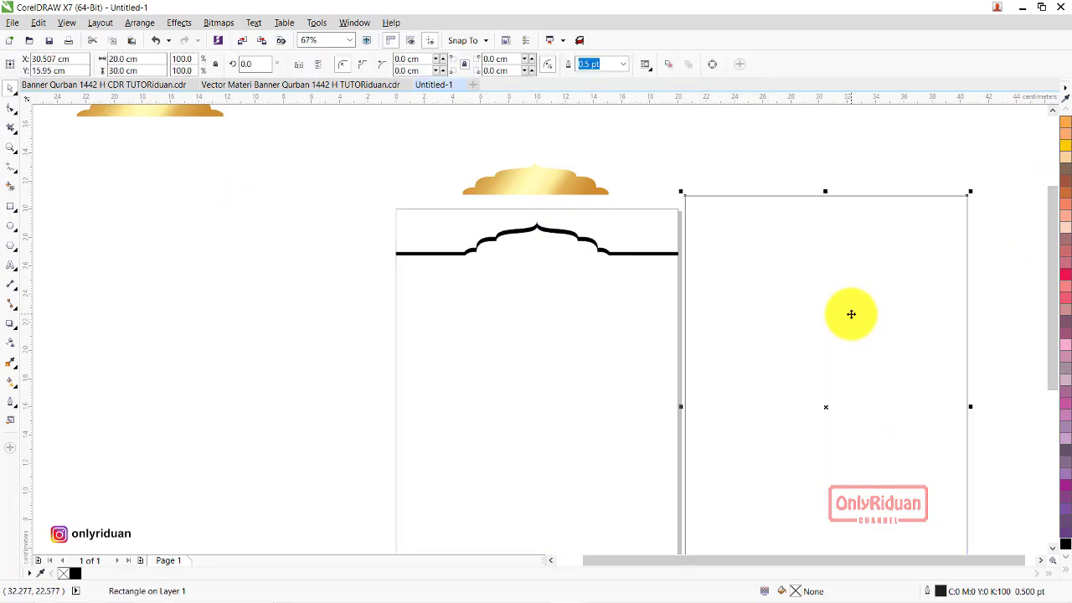
{"action": "key", "text": "ctrl+z"}
{"action": "left_click", "coordinate": [837, 239]}
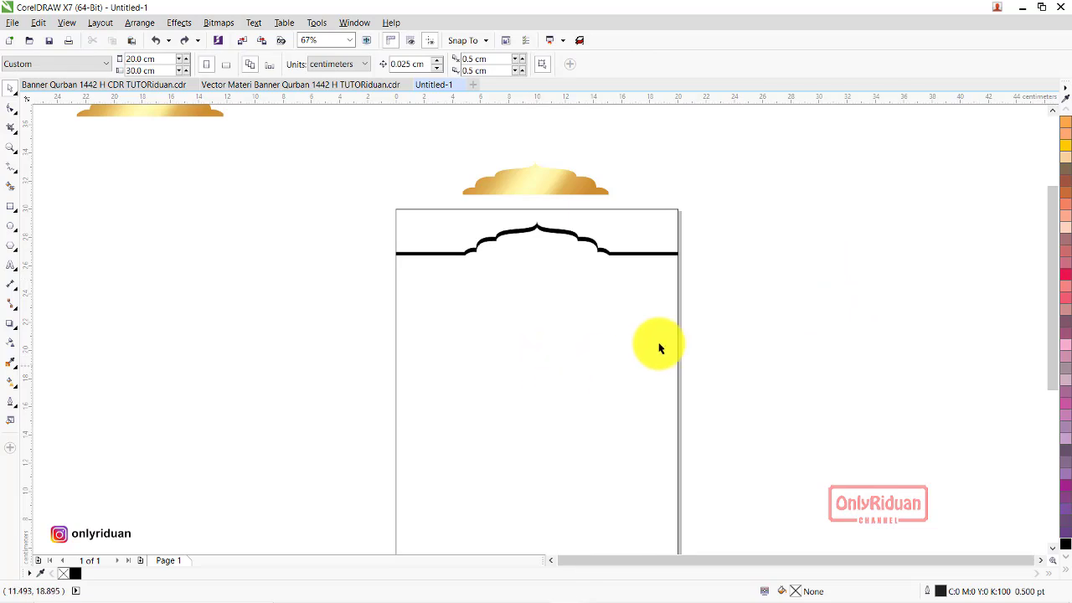
{"action": "left_click", "coordinate": [614, 254]}
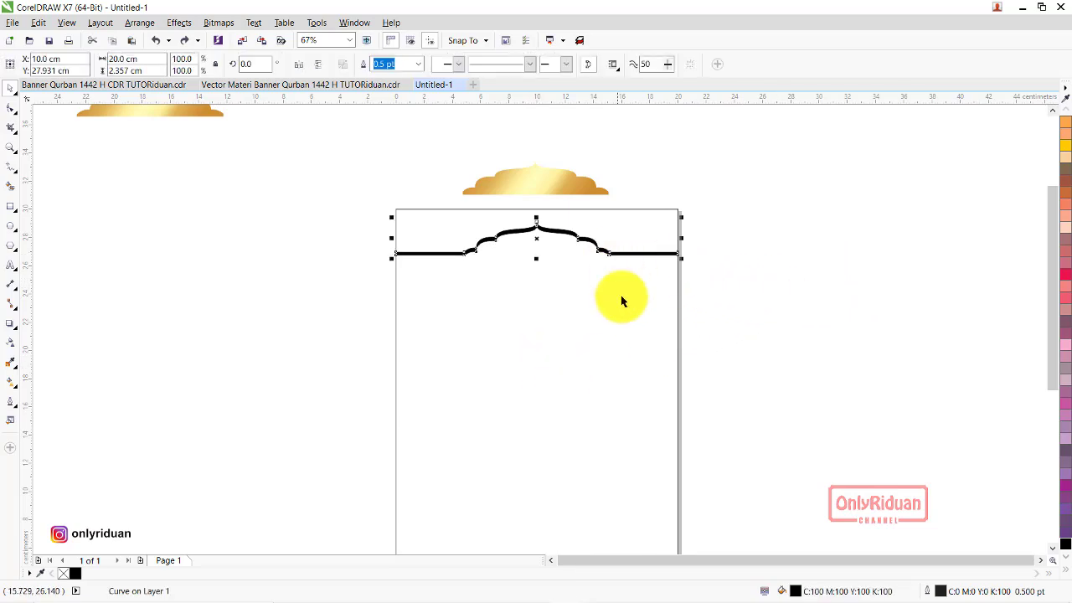
{"action": "left_click", "coordinate": [614, 385]}
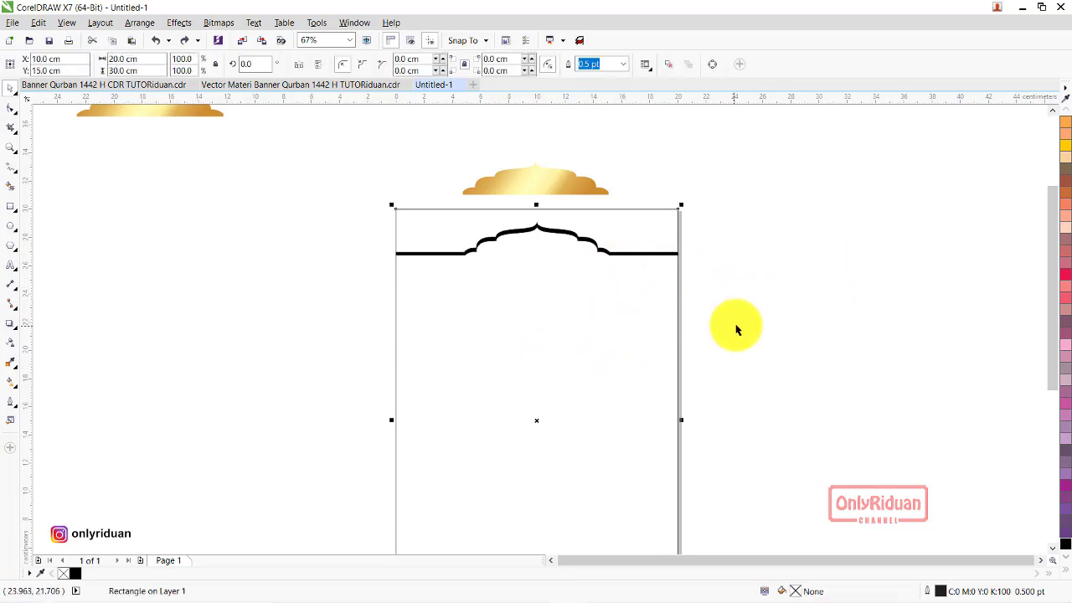
{"action": "left_click", "coordinate": [734, 327]}
{"action": "left_click", "coordinate": [644, 256]}
{"action": "left_click", "coordinate": [729, 271]}
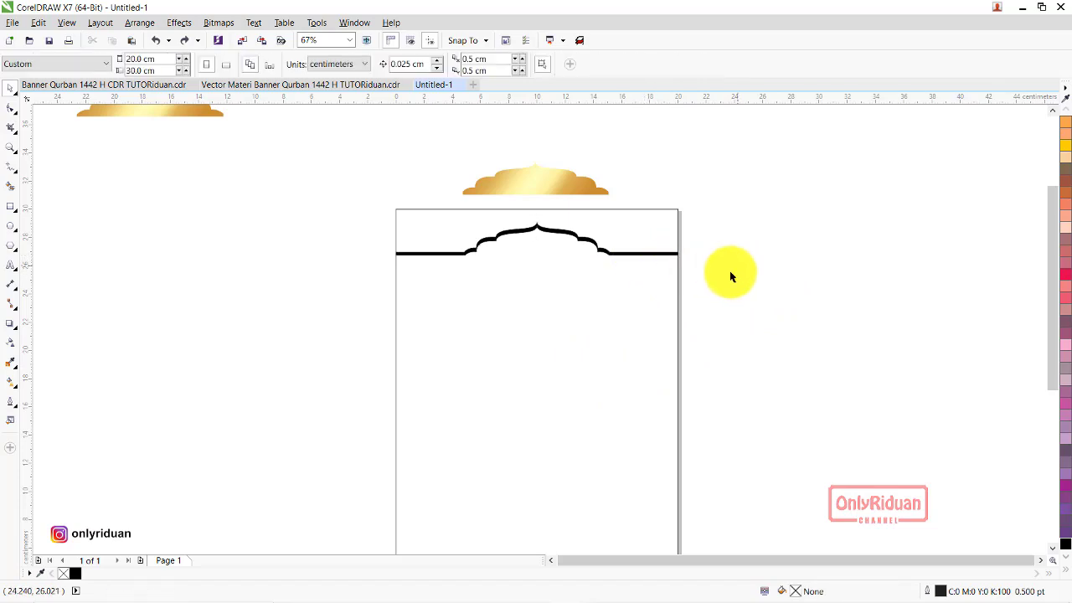
{"action": "left_click_drag", "start_coordinate": [1052, 246], "coordinate": [1063, 294]}
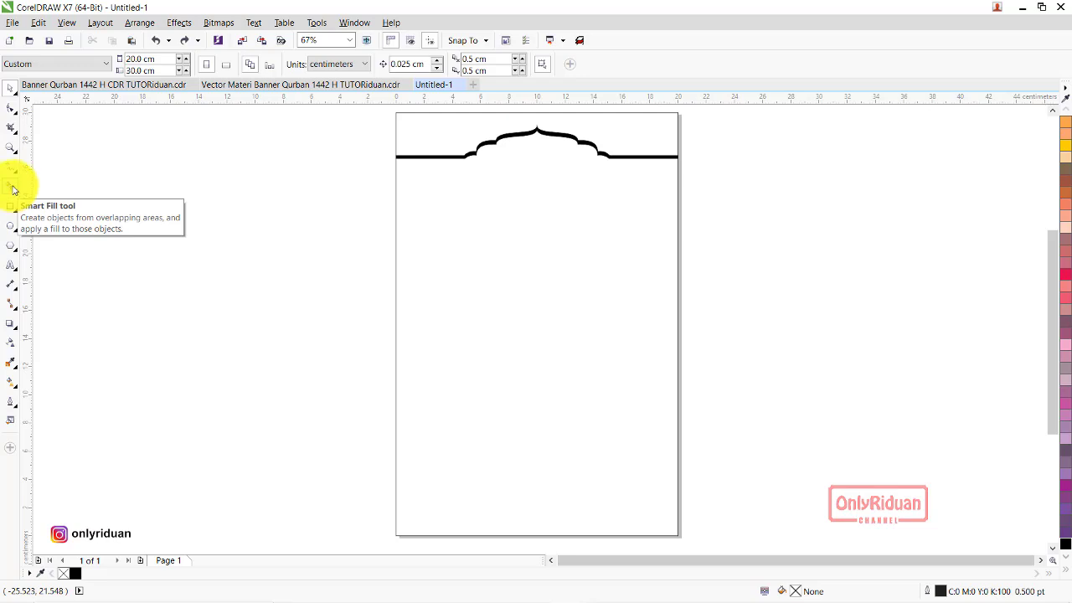
- Smart-fill the page area below the black arch with a blue-grey shape
{"action": "left_click", "coordinate": [13, 190]}
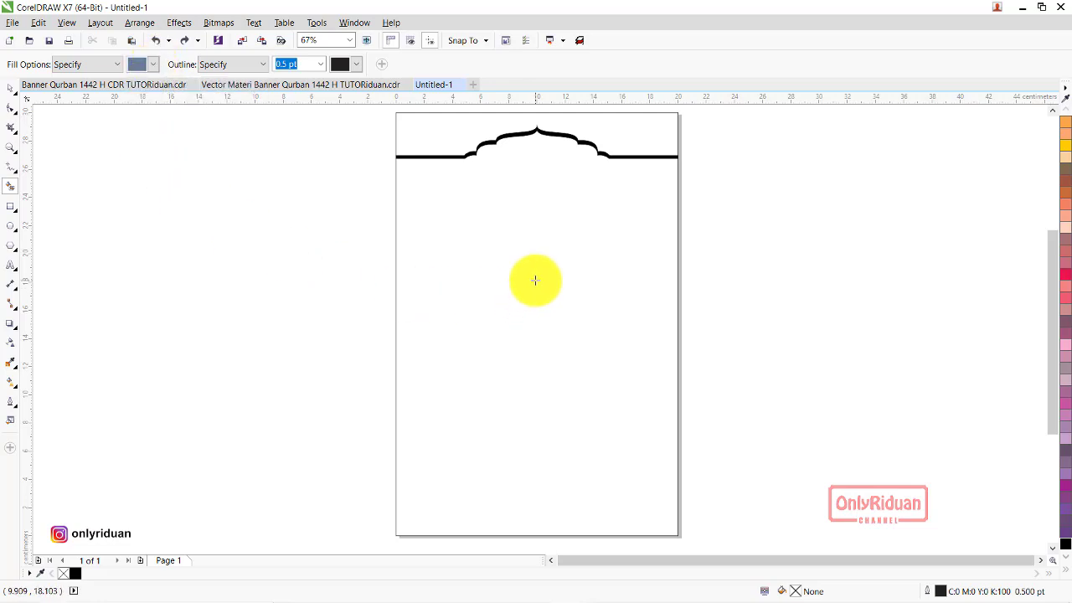
{"action": "left_click", "coordinate": [535, 279]}
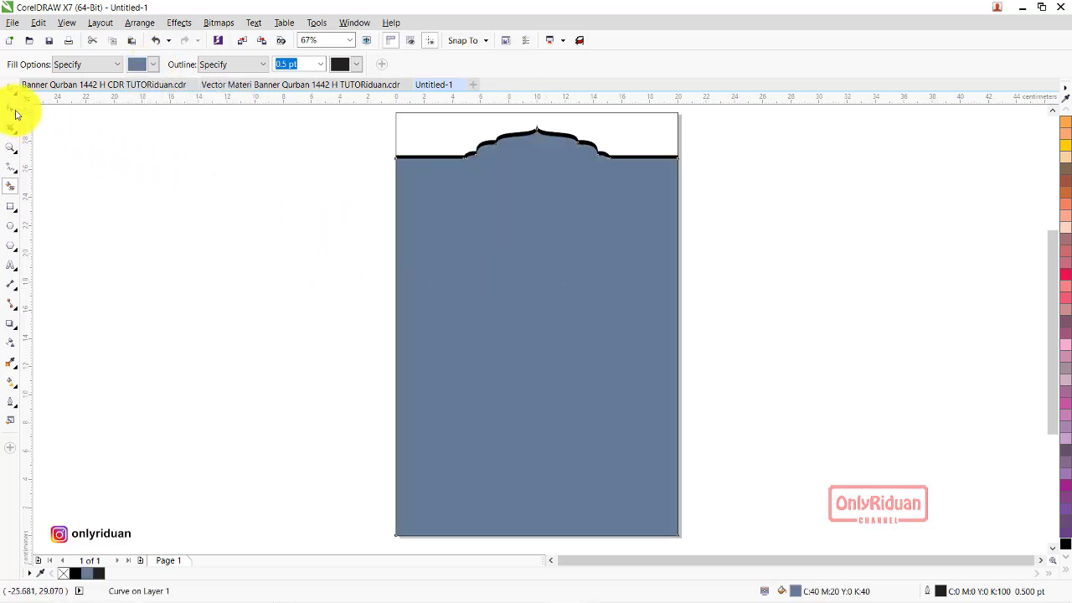
{"action": "left_click", "coordinate": [12, 92]}
{"action": "left_click", "coordinate": [525, 293]}
- Drag the blue-grey shape off the page, then undo to return it in place
{"action": "left_click", "coordinate": [268, 240]}
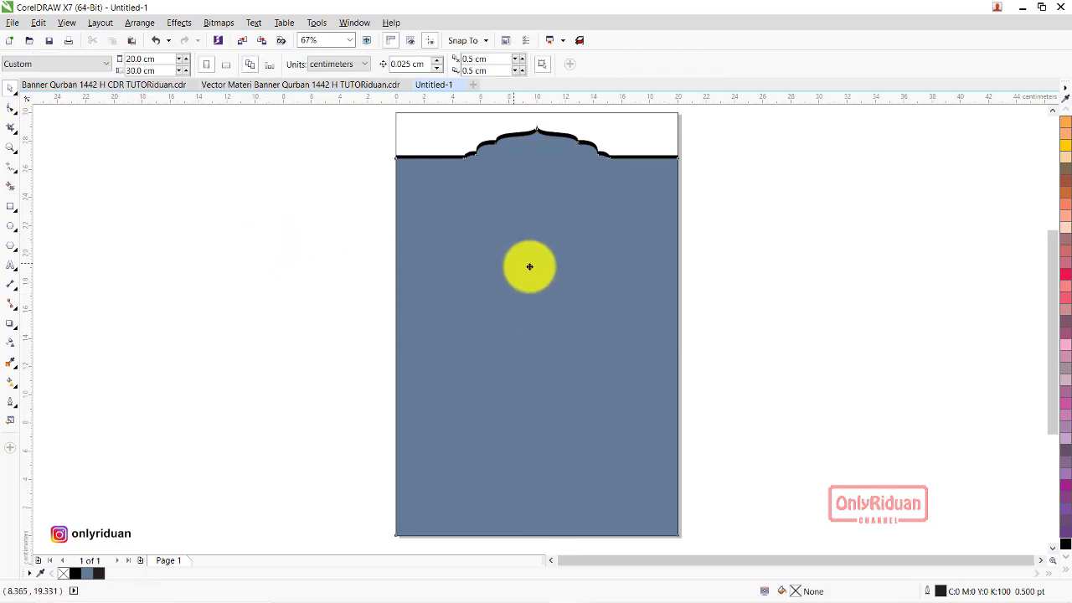
{"action": "mouse_move", "coordinate": [529, 265]}
{"action": "left_mouse_down"}
{"action": "mouse_move", "coordinate": [860, 276]}
{"action": "mouse_move", "coordinate": [837, 279]}
{"action": "left_mouse_up"}
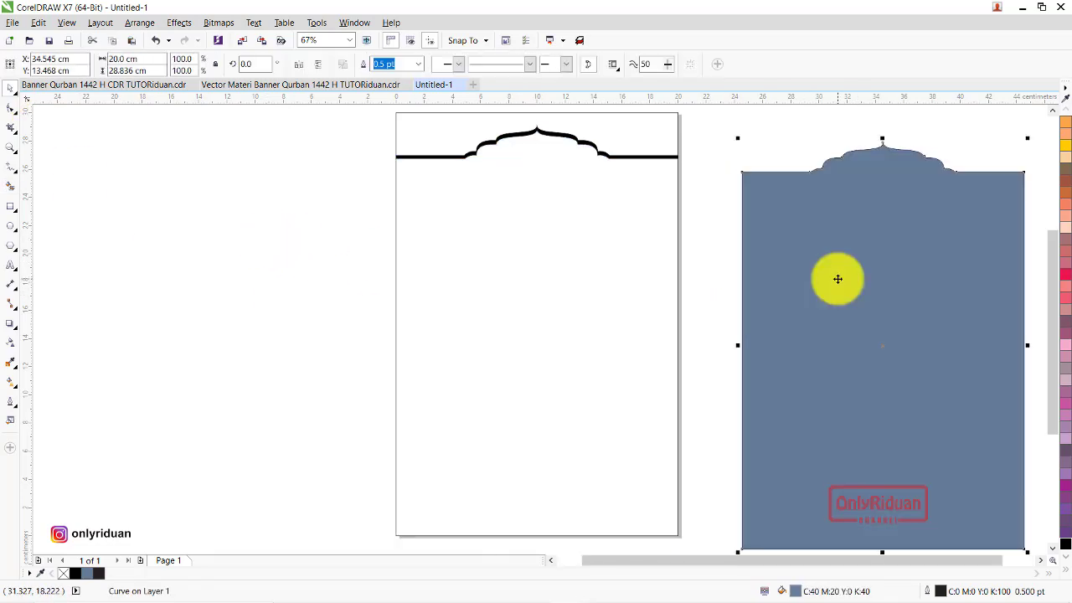
{"action": "left_click", "coordinate": [646, 137]}
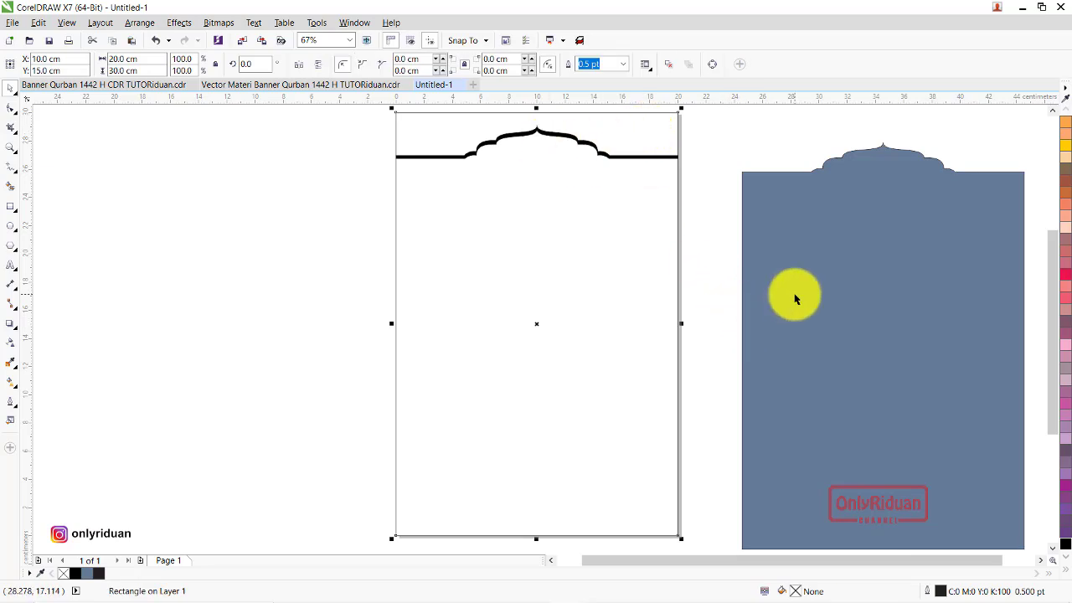
{"action": "key", "text": "ctrl+z"}
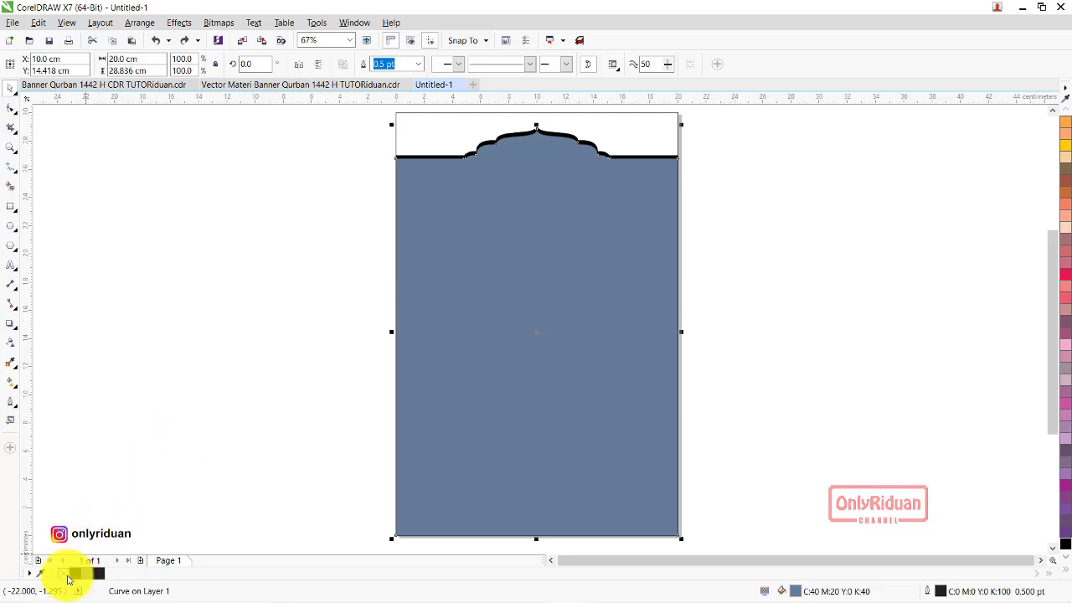
{"action": "left_click", "coordinate": [161, 400]}
{"action": "left_click", "coordinate": [1052, 110]}
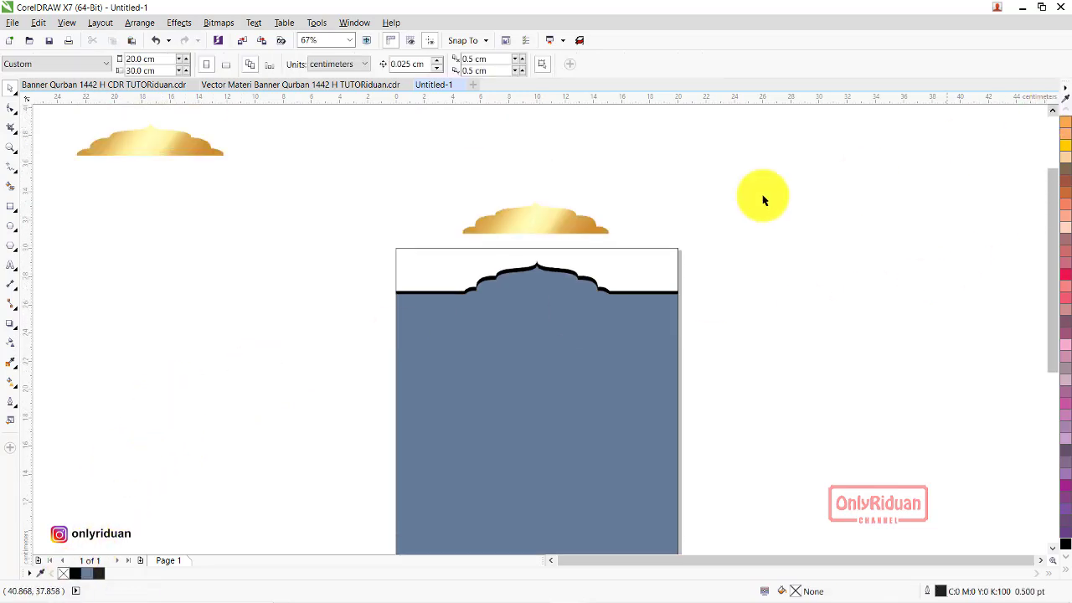
- Lower the gold dome onto the page's arch edge and switch to the Banner Qurban 1442 H reference
{"action": "left_click_drag", "start_coordinate": [553, 219], "coordinate": [555, 279]}
{"action": "scroll", "coordinate": [572, 268], "scroll_direction": "up", "scroll_amount": 2}
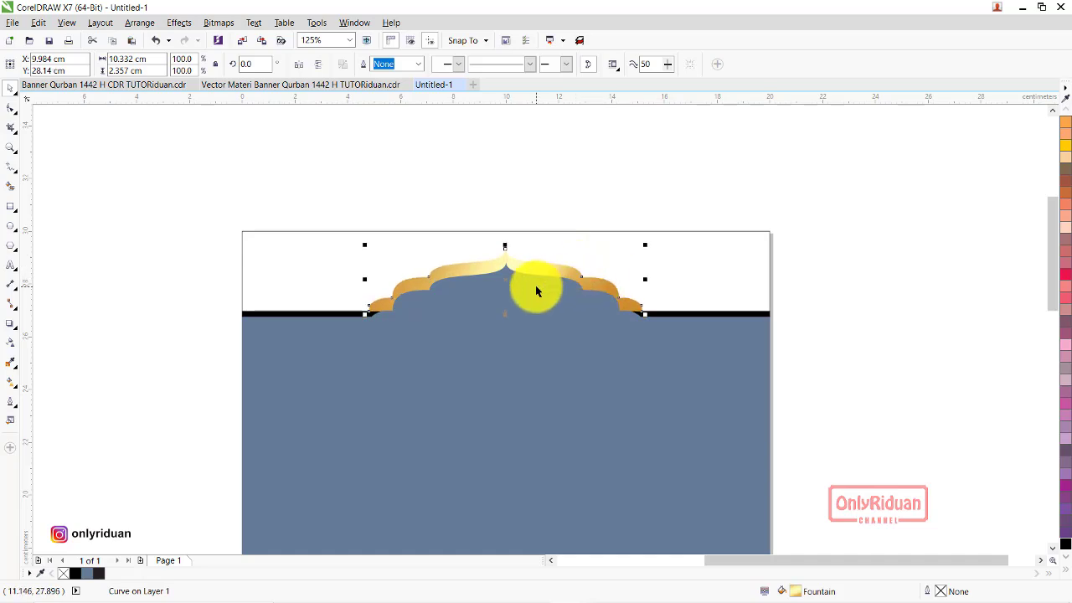
{"action": "left_click", "coordinate": [119, 85]}
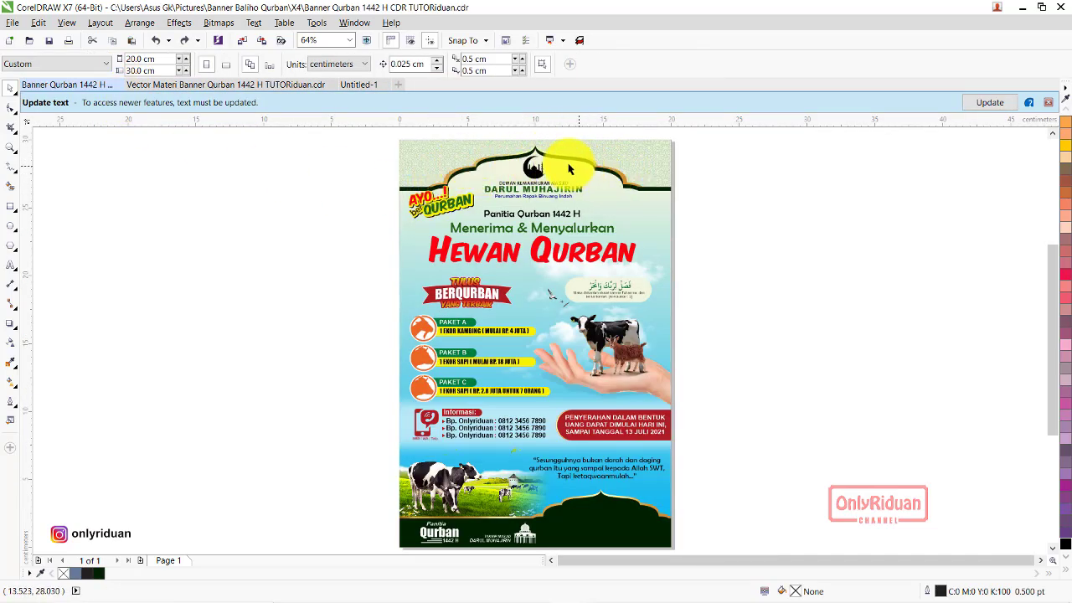
- In Untitled-1, layer the black scalloped arch in front of the gold dome, leaving only a gold rim
{"action": "left_click", "coordinate": [354, 85]}
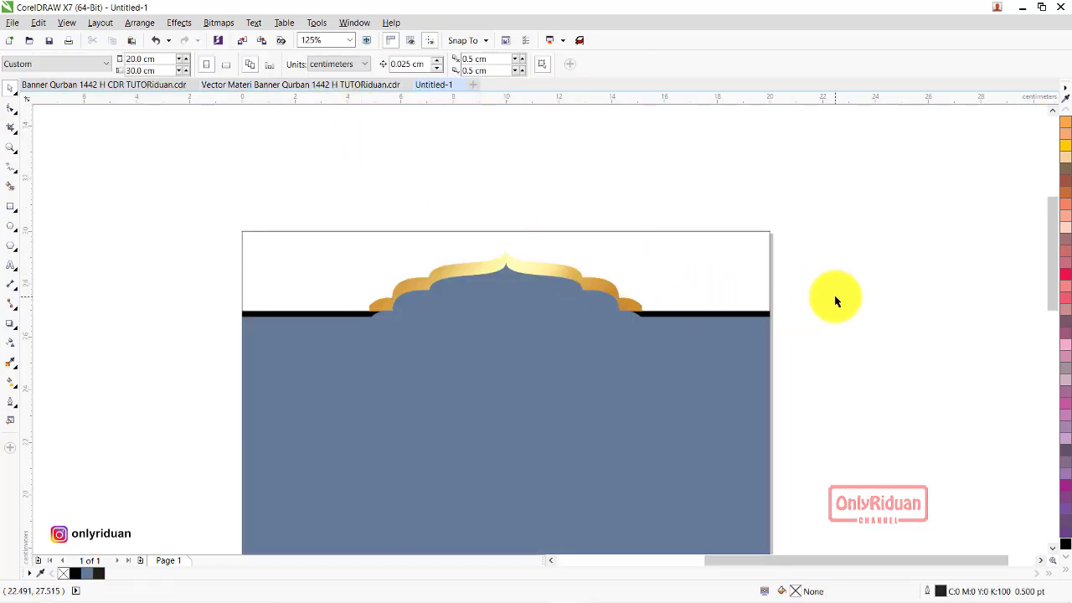
{"action": "scroll", "coordinate": [565, 293], "scroll_direction": "up", "scroll_amount": 2}
{"action": "left_click", "coordinate": [582, 249]}
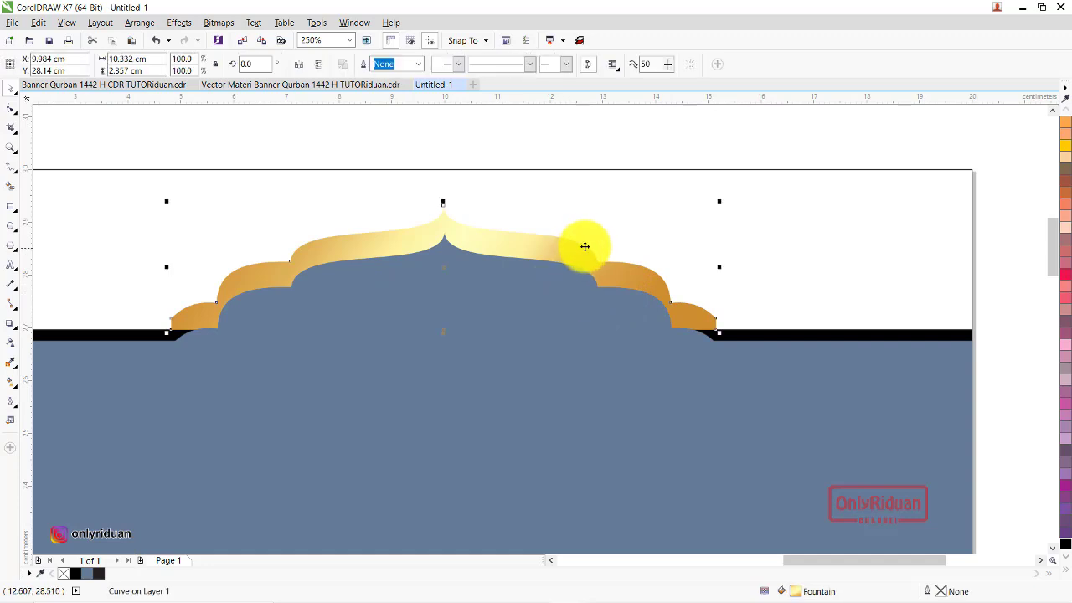
{"action": "scroll", "coordinate": [584, 247], "scroll_direction": "down", "scroll_amount": 2}
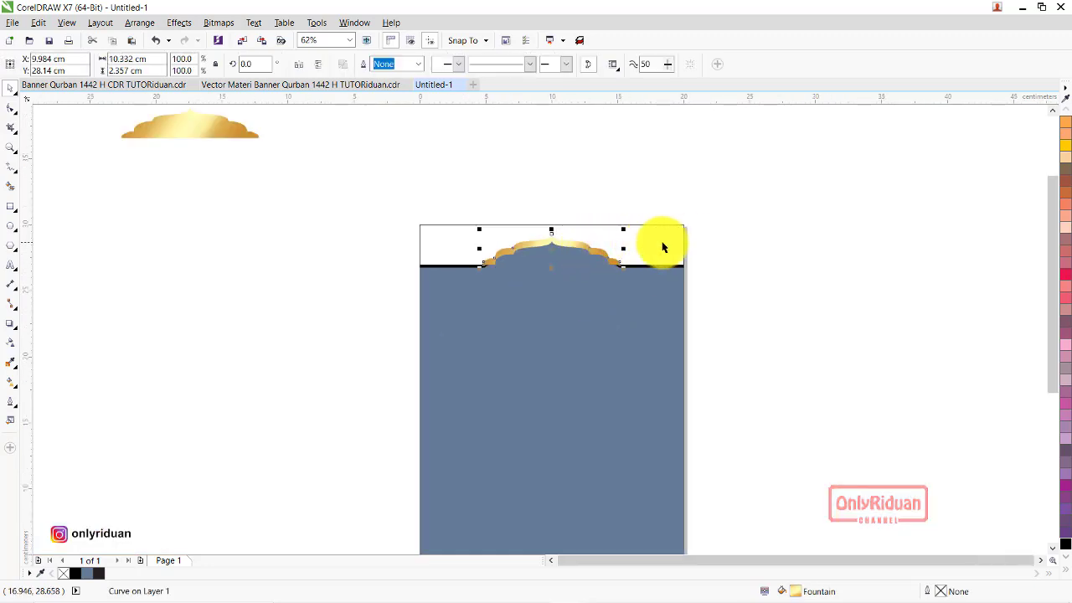
{"action": "left_click", "coordinate": [695, 251]}
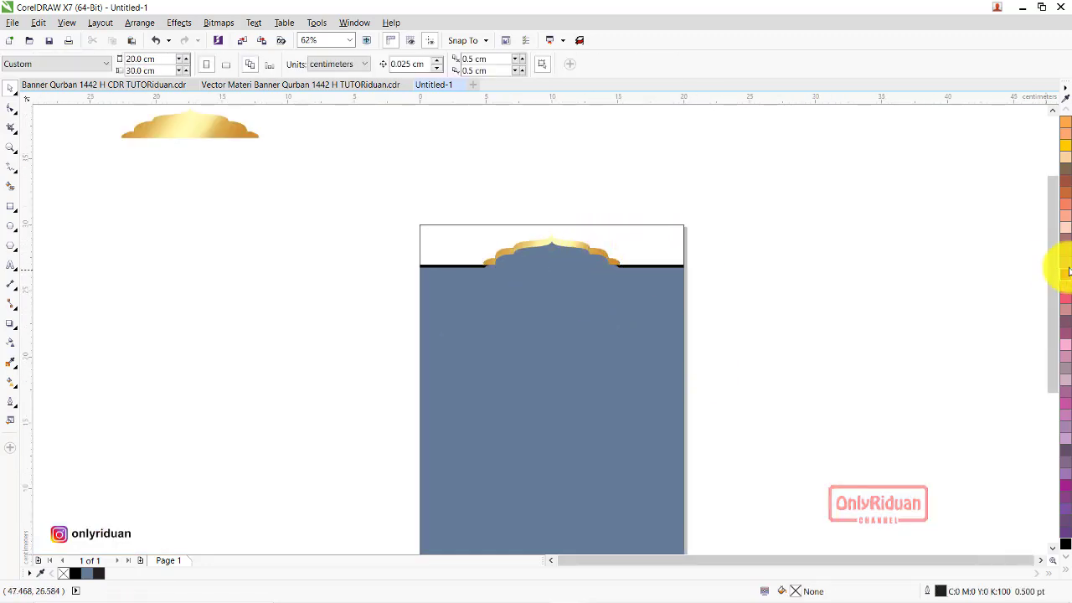
{"action": "scroll", "coordinate": [719, 265], "scroll_direction": "down", "scroll_amount": 1}
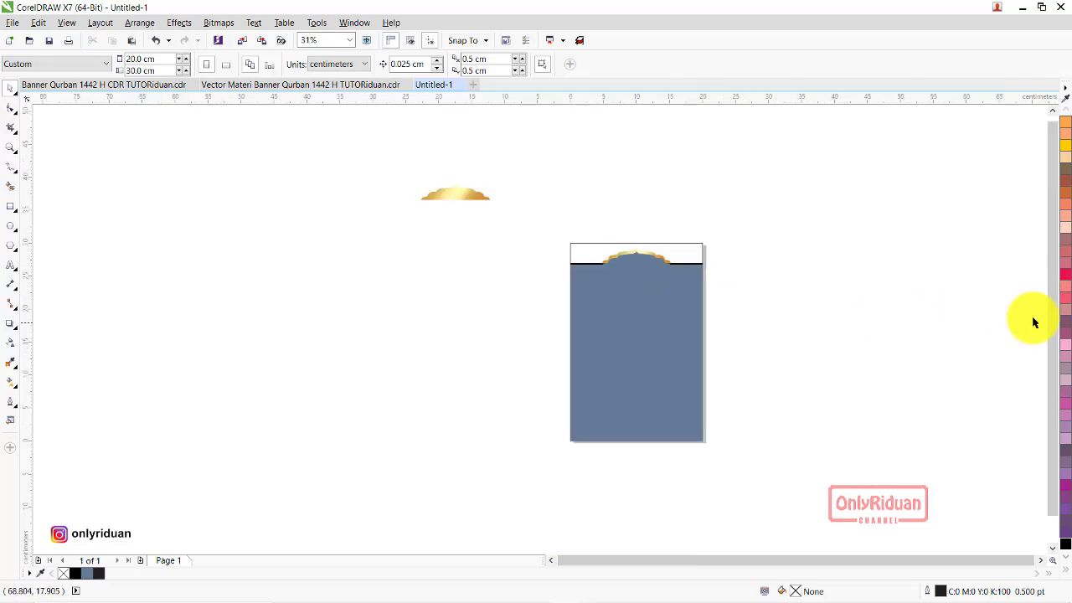
{"action": "scroll", "coordinate": [819, 301], "scroll_direction": "up", "scroll_amount": 1}
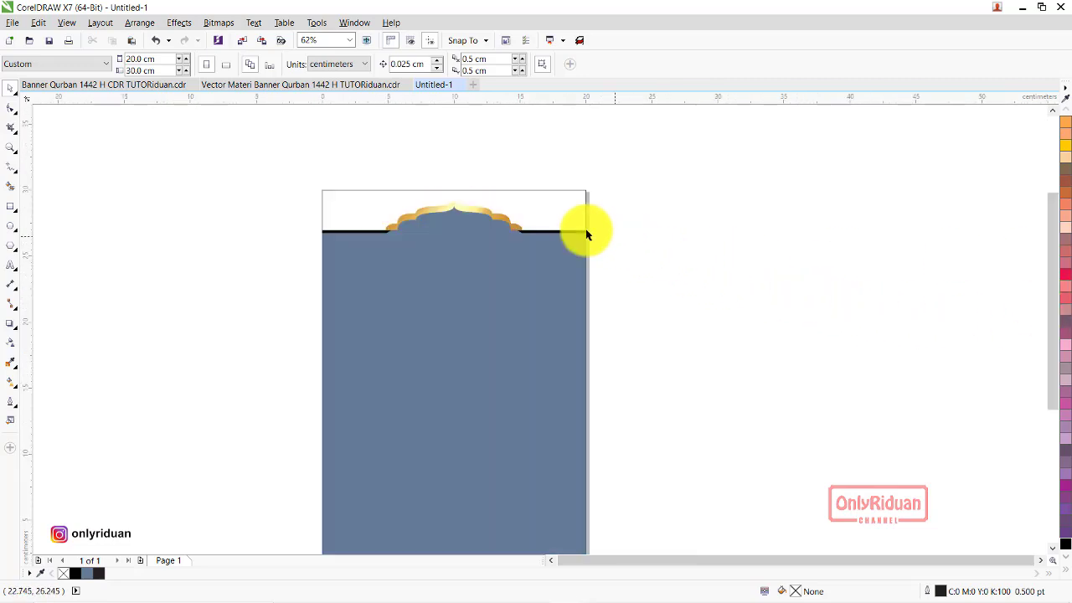
{"action": "left_click", "coordinate": [544, 231]}
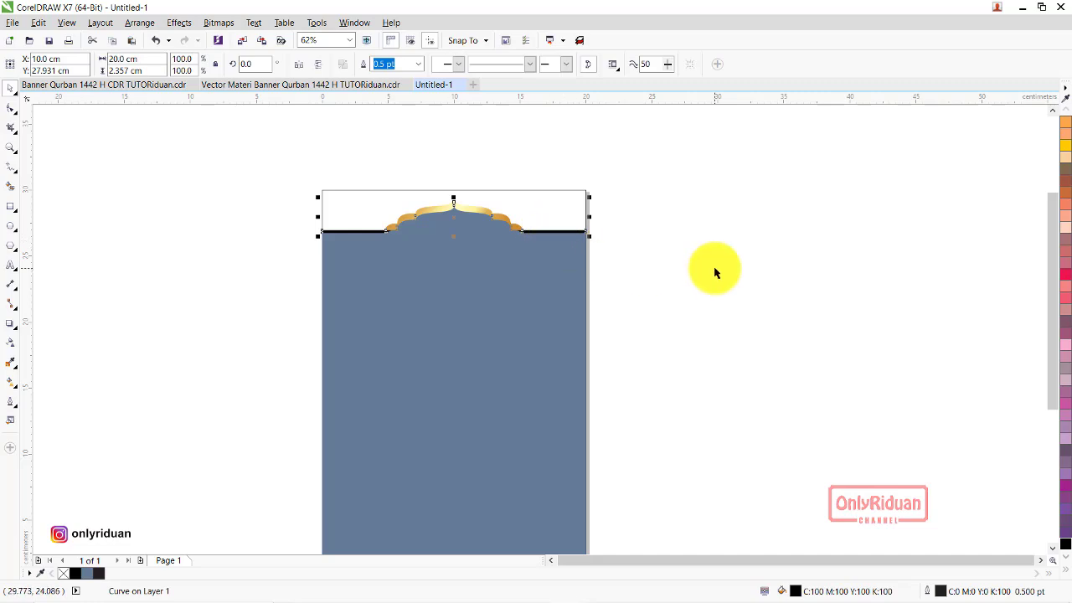
{"action": "left_click", "coordinate": [661, 275]}
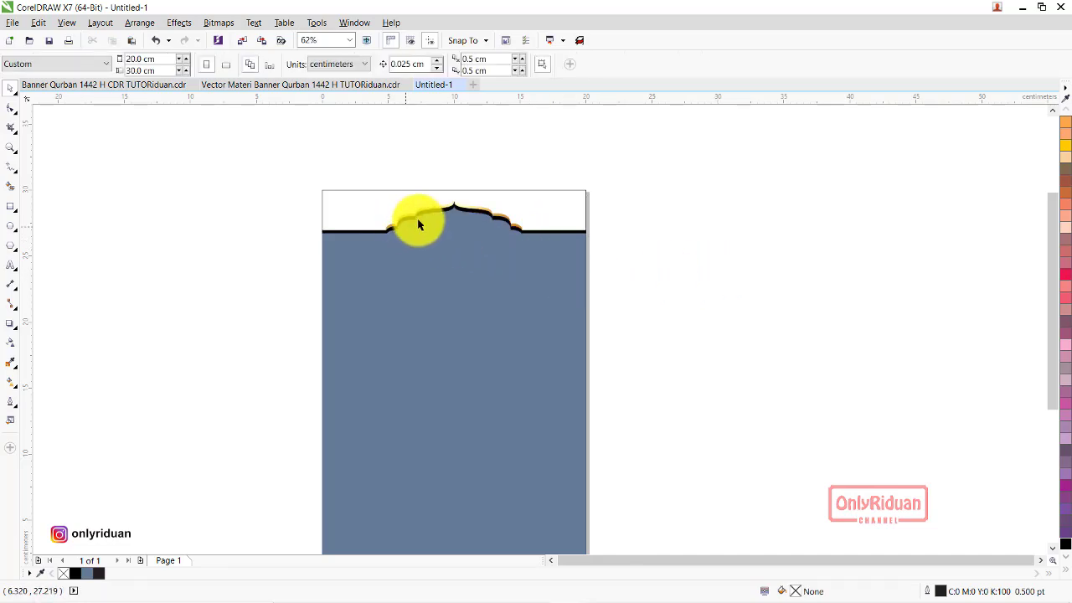
- Nudge the gold dome slightly lower over the black arch
{"action": "scroll", "coordinate": [419, 223], "scroll_direction": "up", "scroll_amount": 2}
{"action": "scroll", "coordinate": [400, 224], "scroll_direction": "up", "scroll_amount": 2}
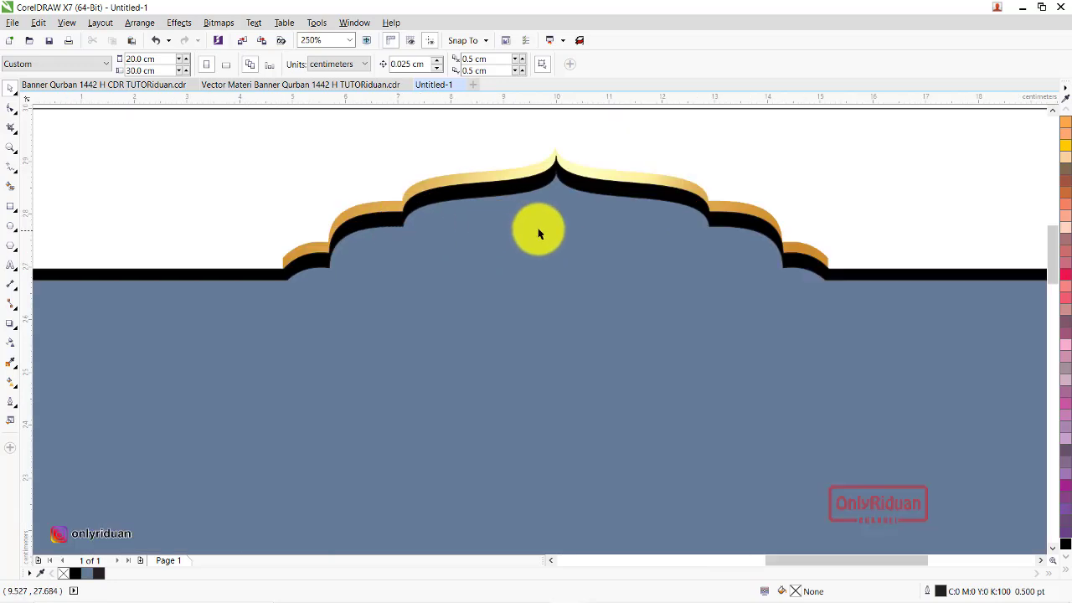
{"action": "left_click", "coordinate": [583, 173]}
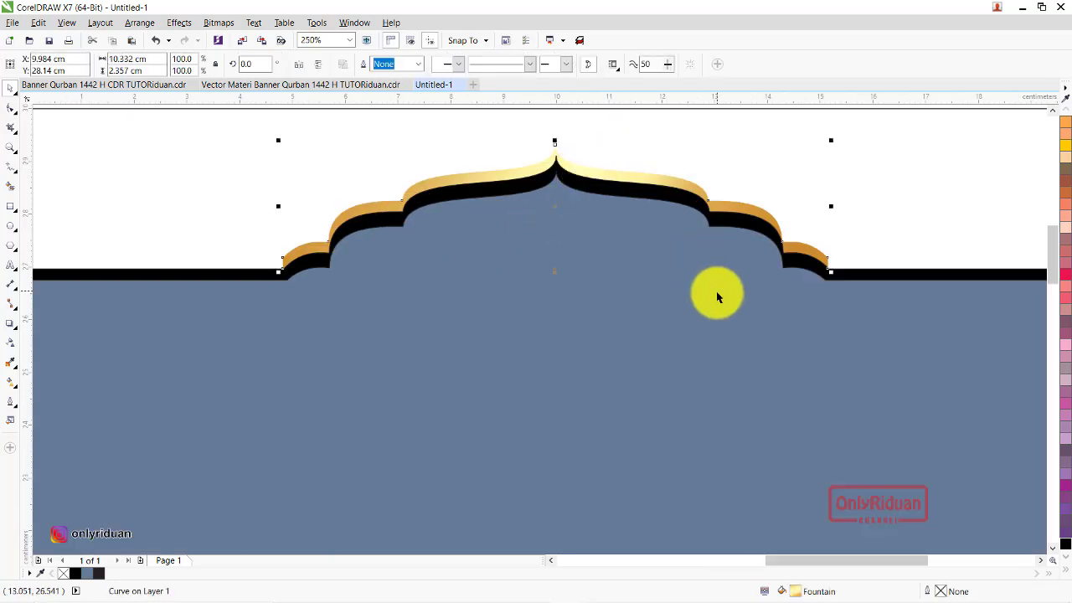
{"action": "key", "text": "Down"}
{"action": "key", "text": "Down"}
{"action": "key", "text": "Down"}
{"action": "key", "text": "Down"}
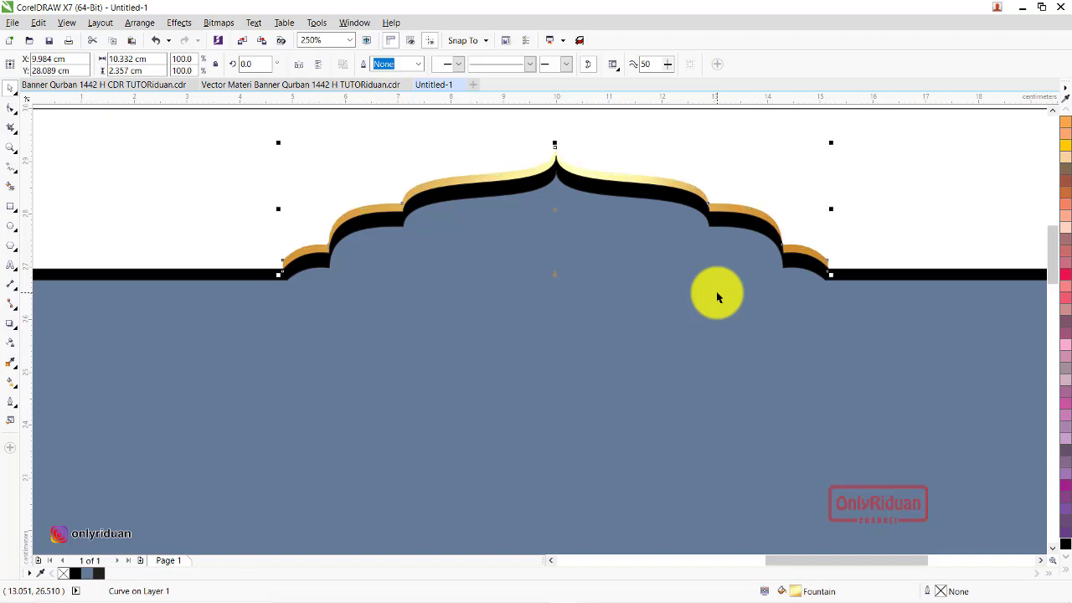
- Zoom out to the full page and show the Banner Qurban 1442 H reference
{"action": "key", "text": "F3"}
{"action": "left_click", "coordinate": [385, 129]}
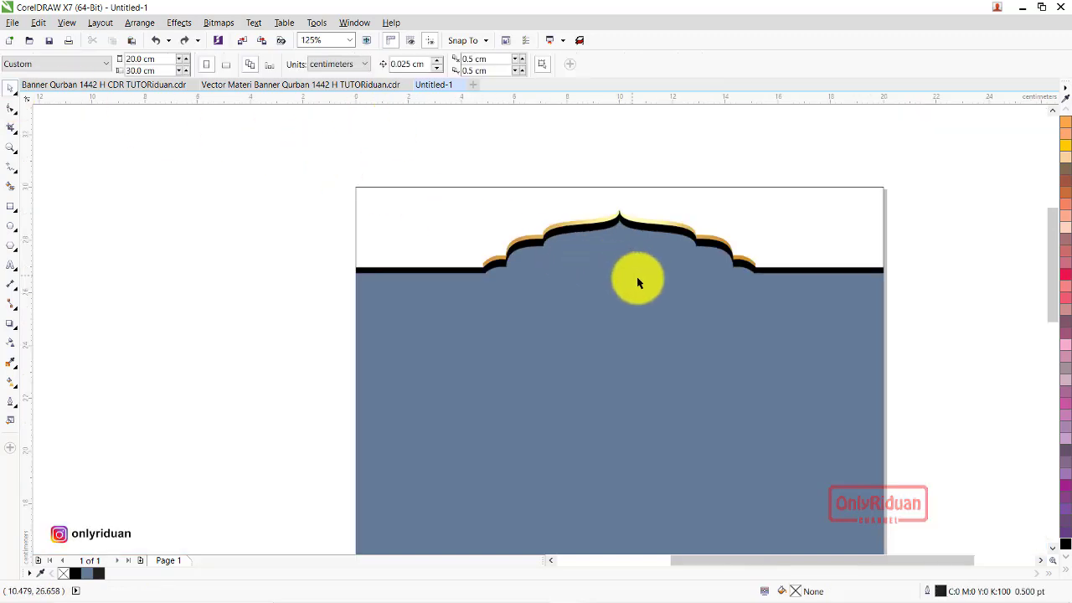
{"action": "left_click", "coordinate": [75, 85]}
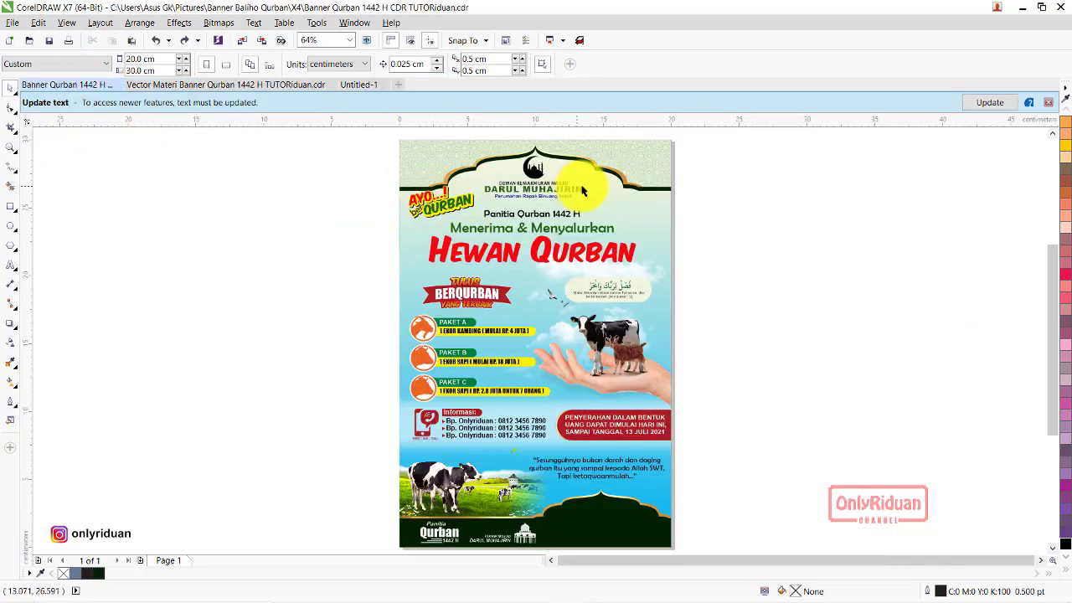
- Delete the slate-blue filled shape in Untitled-1
{"action": "left_click", "coordinate": [355, 84]}
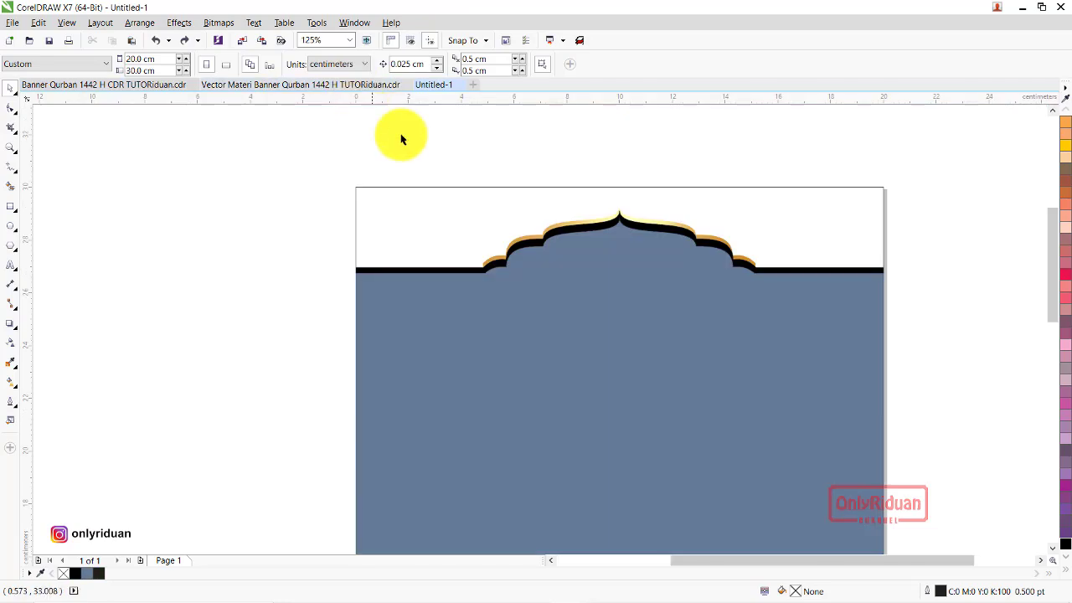
{"action": "left_click", "coordinate": [733, 358]}
{"action": "key", "text": "Delete"}
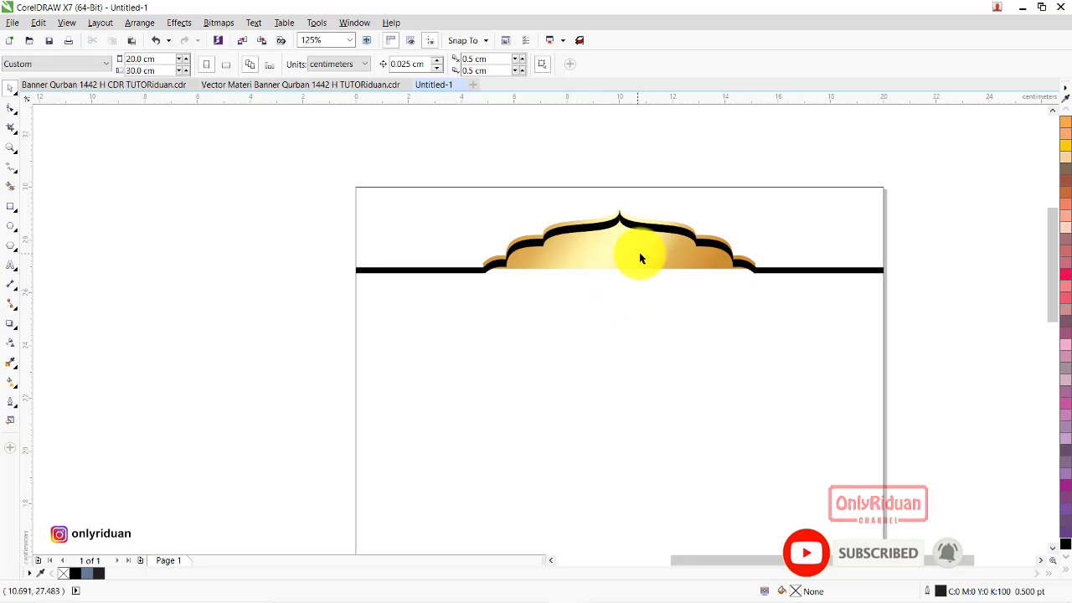
- Stretch the gold dome and black arch together so the arch spans about 29.98 cm
{"action": "left_click_drag", "start_coordinate": [937, 300], "coordinate": [321, 206]}
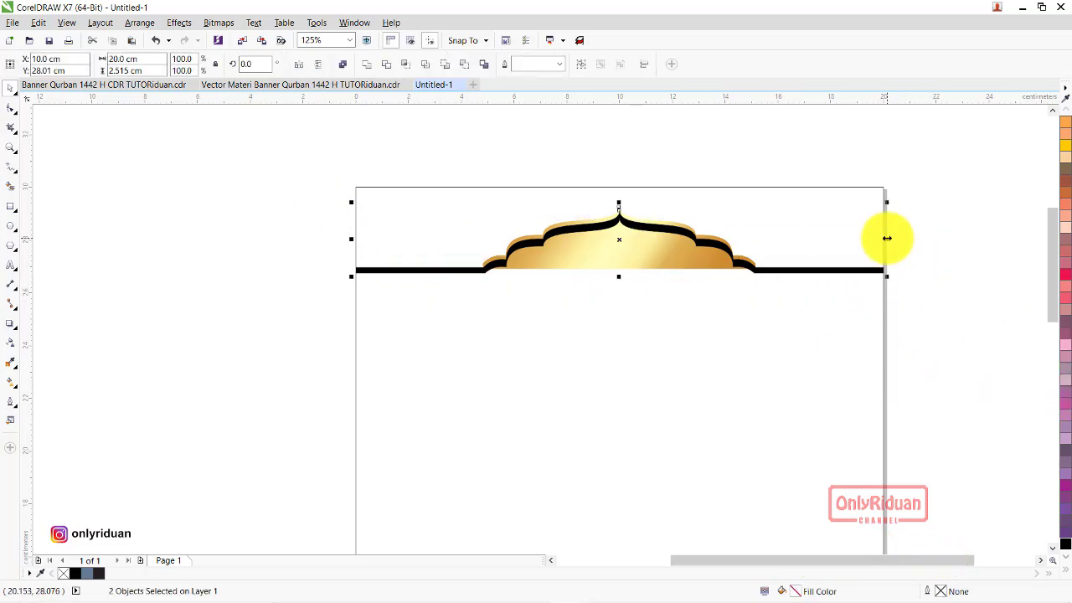
{"action": "left_click_drag", "start_coordinate": [886, 239], "coordinate": [929, 250]}
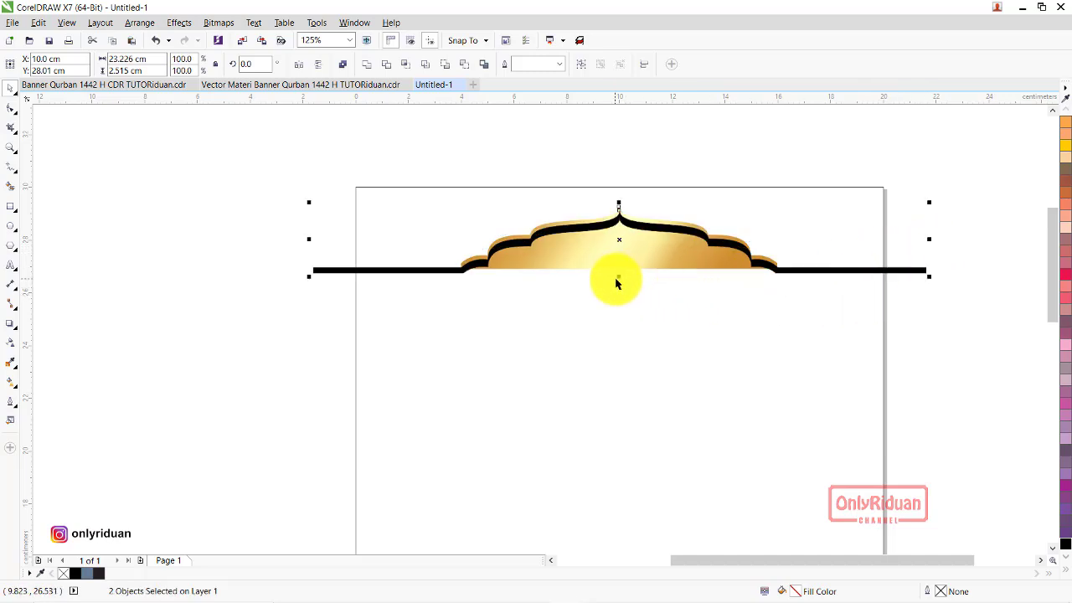
{"action": "left_click_drag", "start_coordinate": [618, 278], "coordinate": [618, 284]}
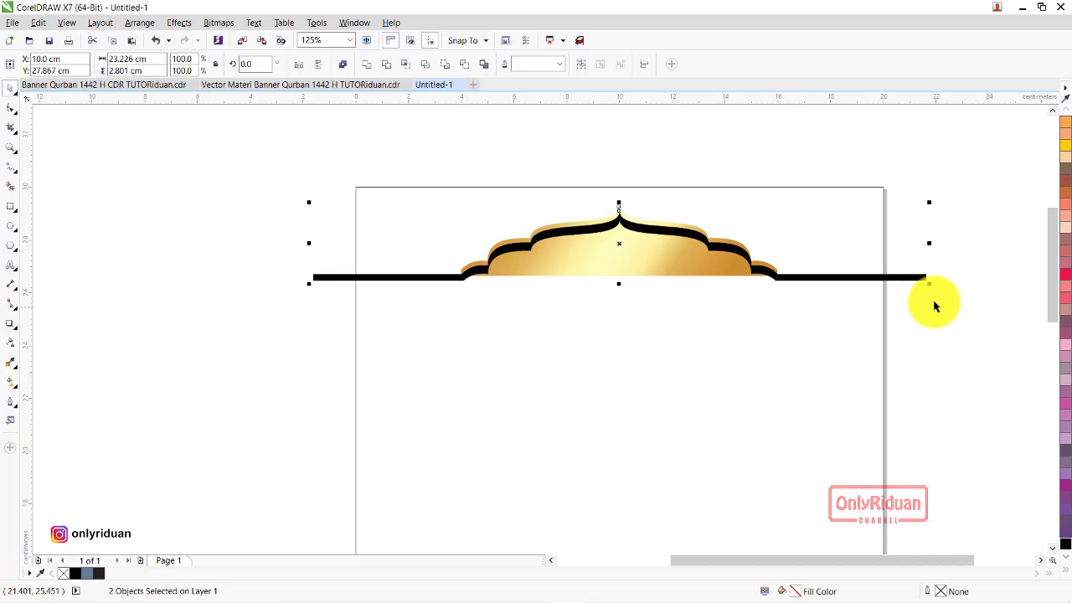
{"action": "left_click_drag", "start_coordinate": [931, 241], "coordinate": [1000, 246]}
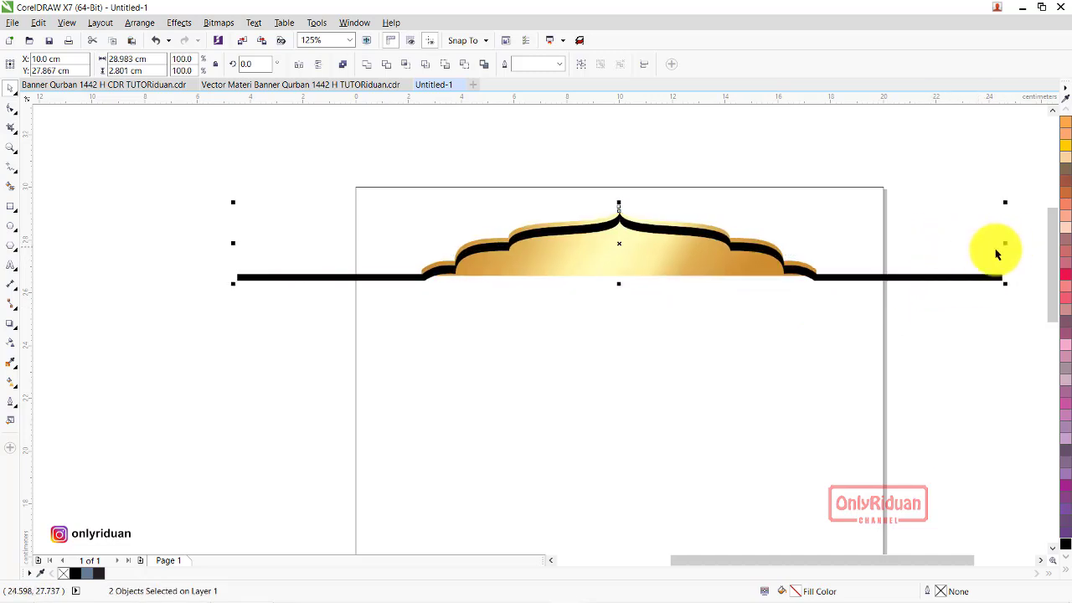
- Move the enlarged gold dome up above the page
{"action": "left_click", "coordinate": [897, 361]}
{"action": "left_click", "coordinate": [611, 264]}
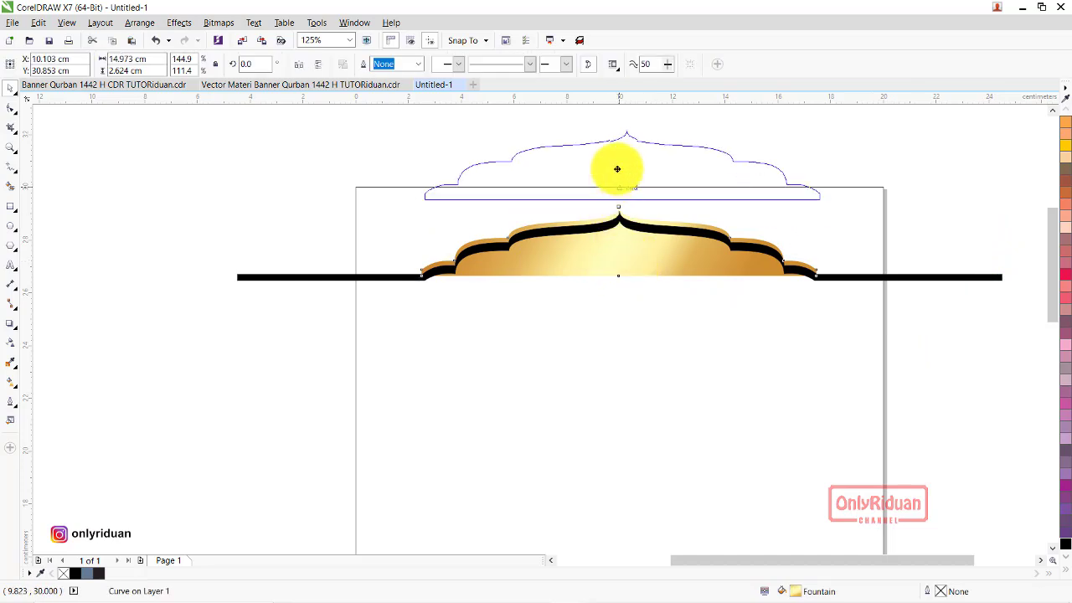
{"action": "left_click_drag", "start_coordinate": [611, 264], "coordinate": [618, 153]}
{"action": "scroll", "coordinate": [528, 215], "scroll_direction": "down", "scroll_amount": 2}
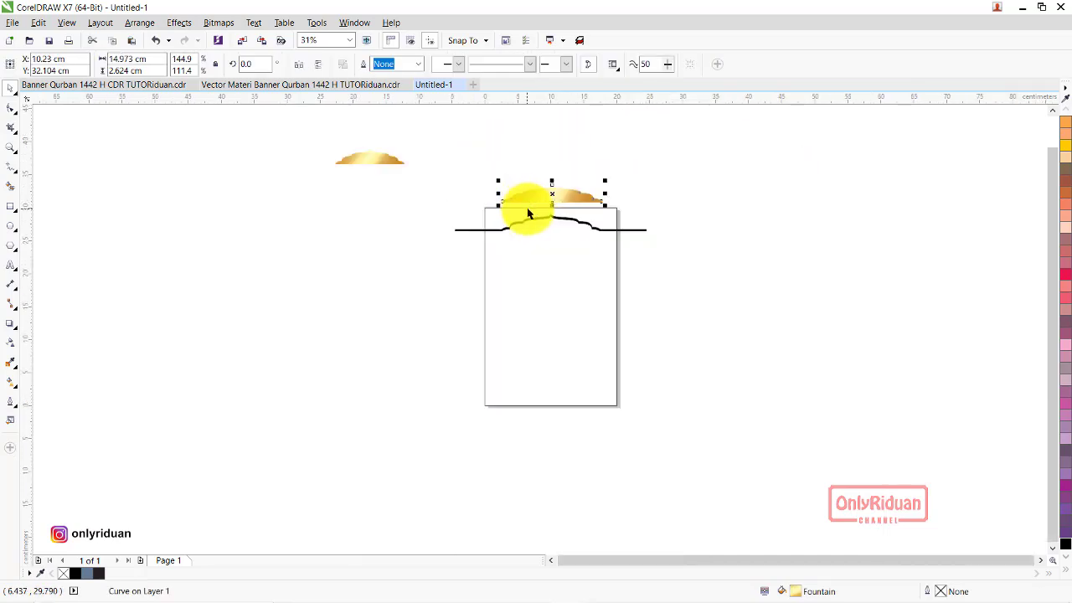
{"action": "scroll", "coordinate": [527, 212], "scroll_direction": "up", "scroll_amount": 1}
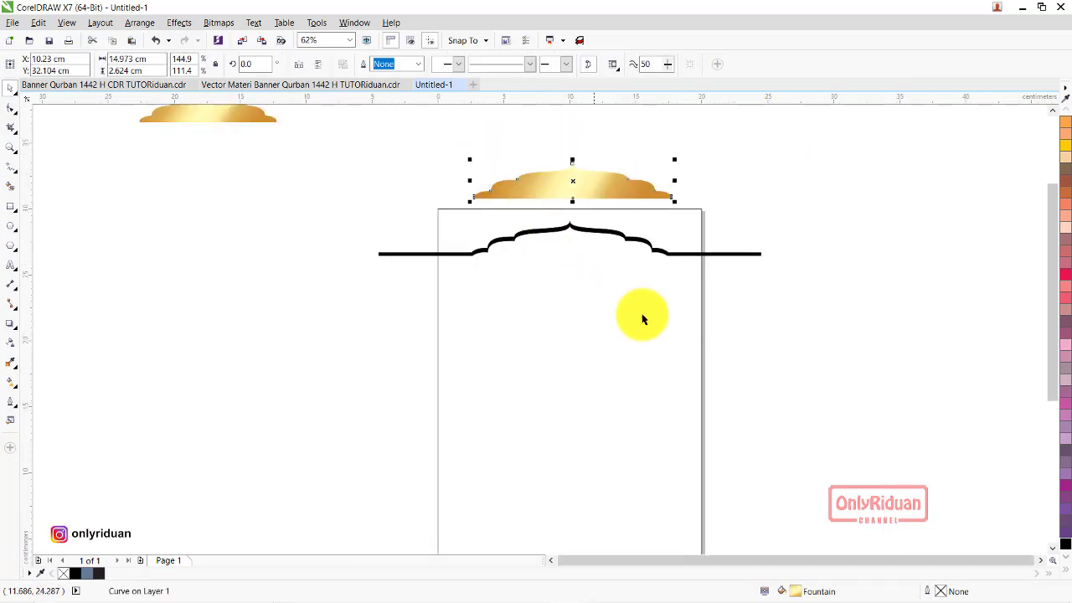
- Smart-fill the area below the widened black arch with slate blue
{"action": "left_click", "coordinate": [10, 187]}
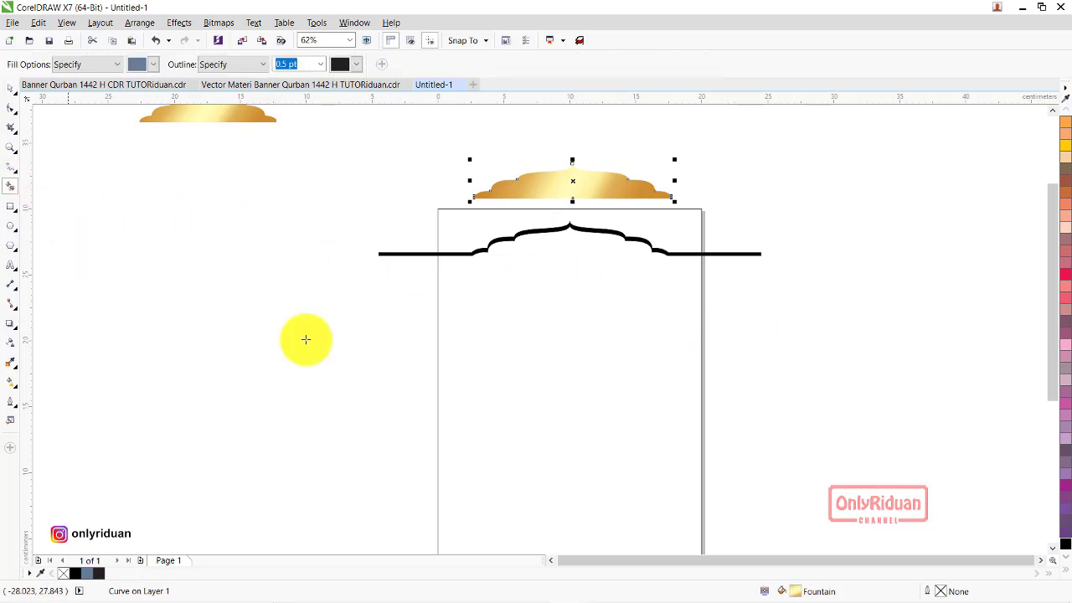
{"action": "left_click", "coordinate": [541, 321]}
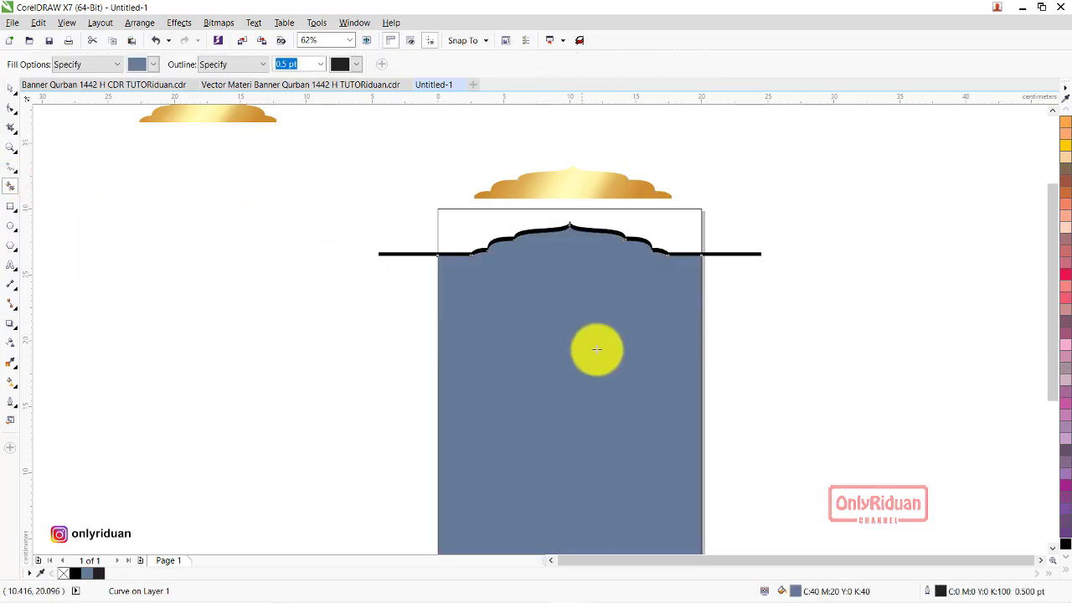
{"action": "left_click", "coordinate": [11, 87]}
- Drag the gold dome back down so it rests along the black arch's top edge
{"action": "scroll", "coordinate": [558, 155], "scroll_direction": "up", "scroll_amount": 1}
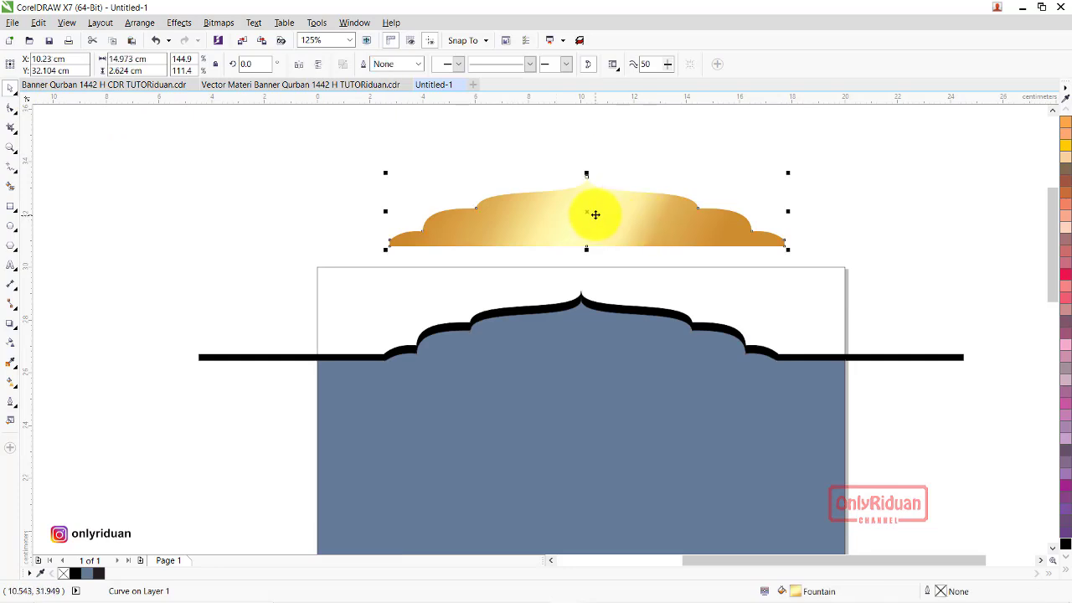
{"action": "left_click_drag", "start_coordinate": [591, 215], "coordinate": [589, 322]}
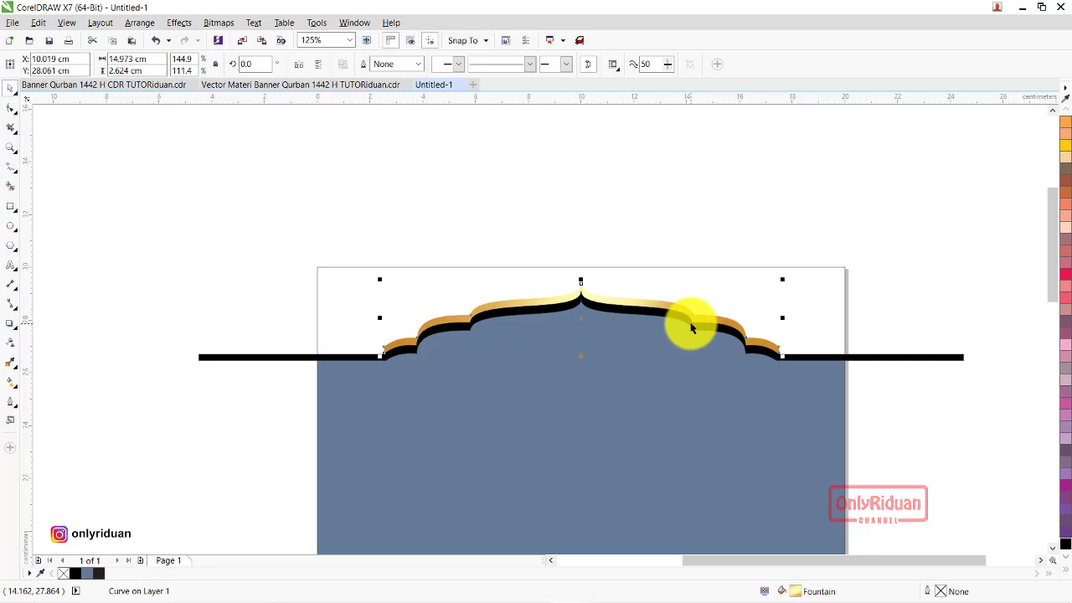
{"action": "left_click", "coordinate": [663, 439], "text": "shift"}
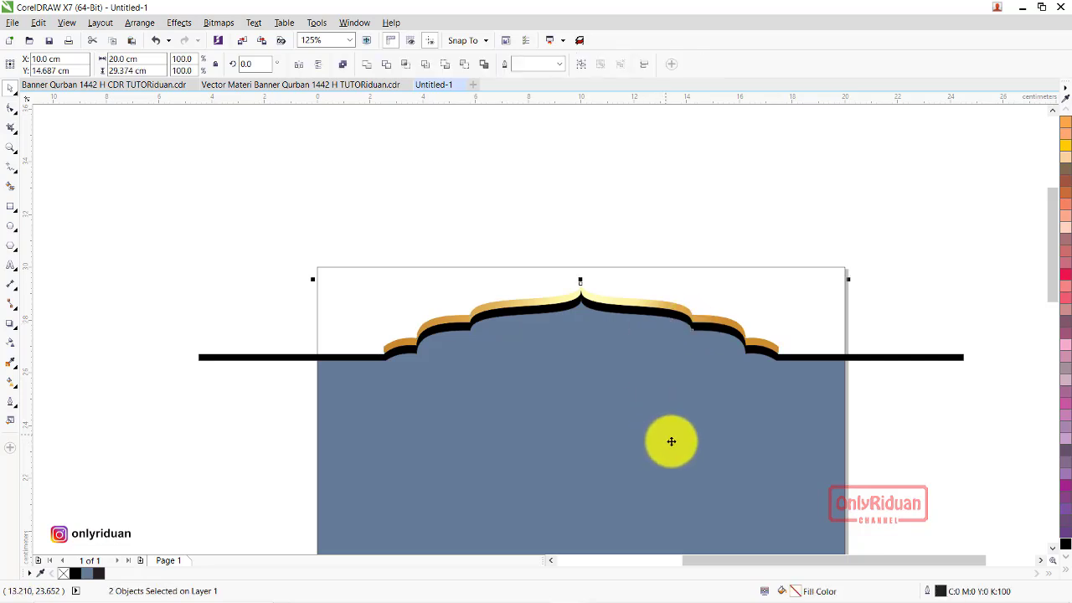
{"action": "left_click", "coordinate": [934, 468]}
{"action": "left_click", "coordinate": [678, 312]}
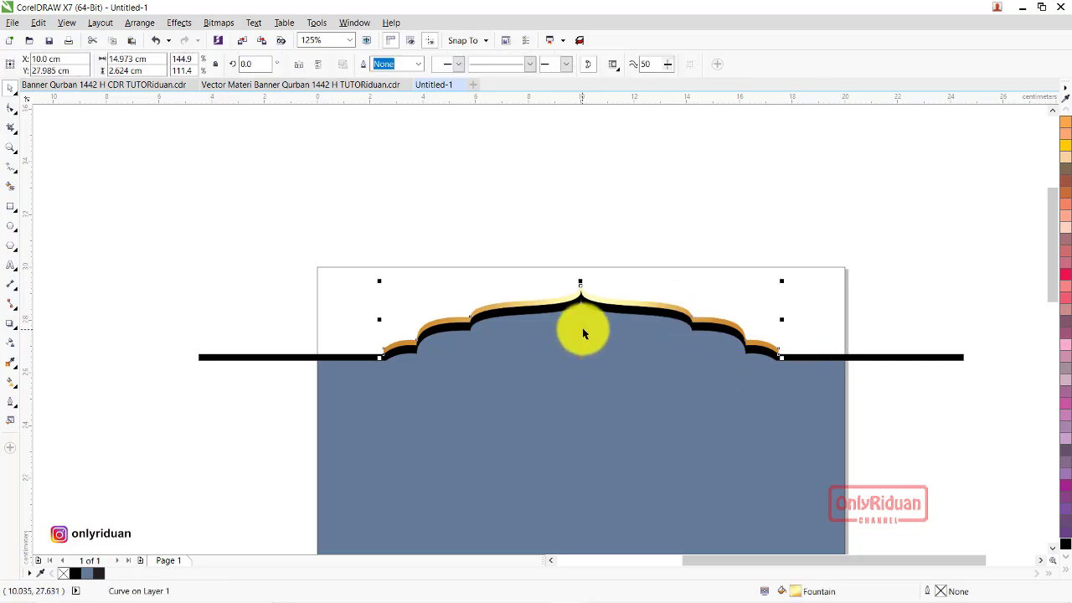
- Drag the gold dome's left and right end nodes down onto the black arch line
{"action": "scroll", "coordinate": [576, 329], "scroll_direction": "up", "scroll_amount": 4}
{"action": "scroll", "coordinate": [591, 329], "scroll_direction": "down", "scroll_amount": 2}
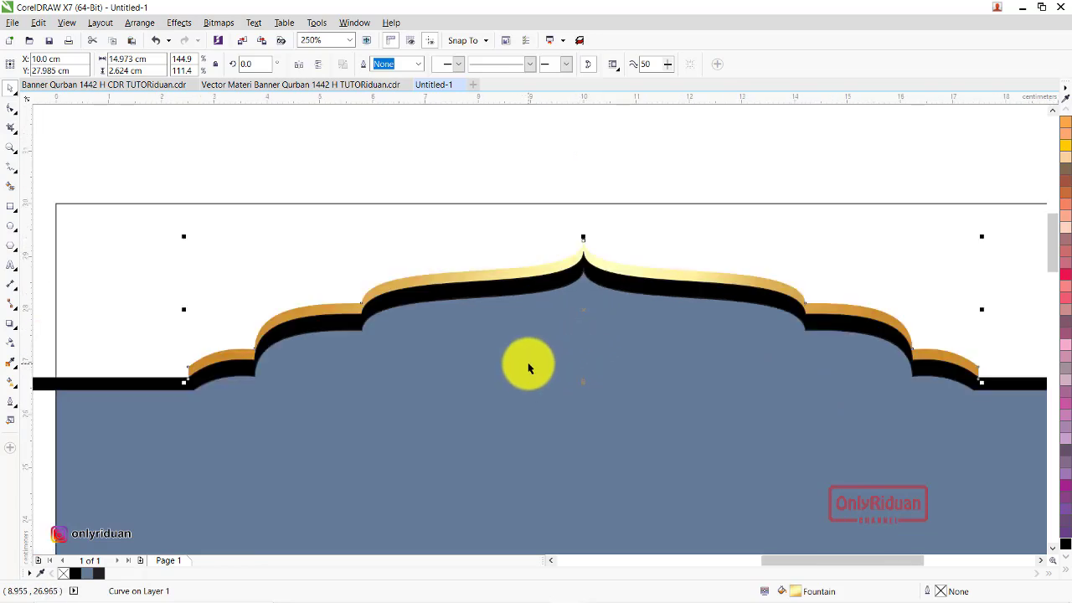
{"action": "left_click", "coordinate": [14, 111]}
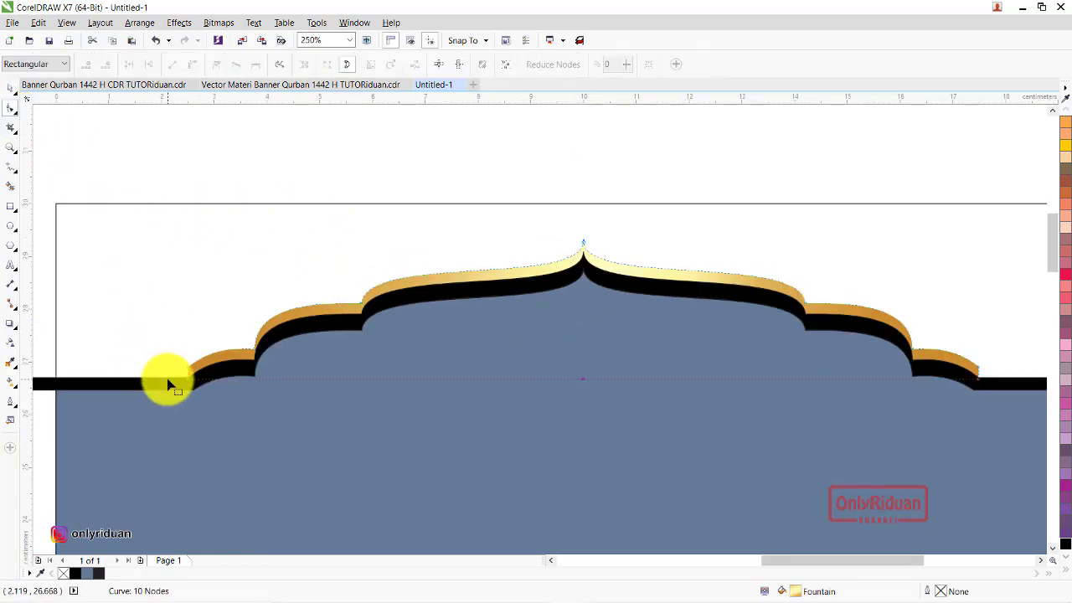
{"action": "scroll", "coordinate": [176, 379], "scroll_direction": "up", "scroll_amount": 2}
{"action": "left_click_drag", "start_coordinate": [201, 363], "coordinate": [201, 373]}
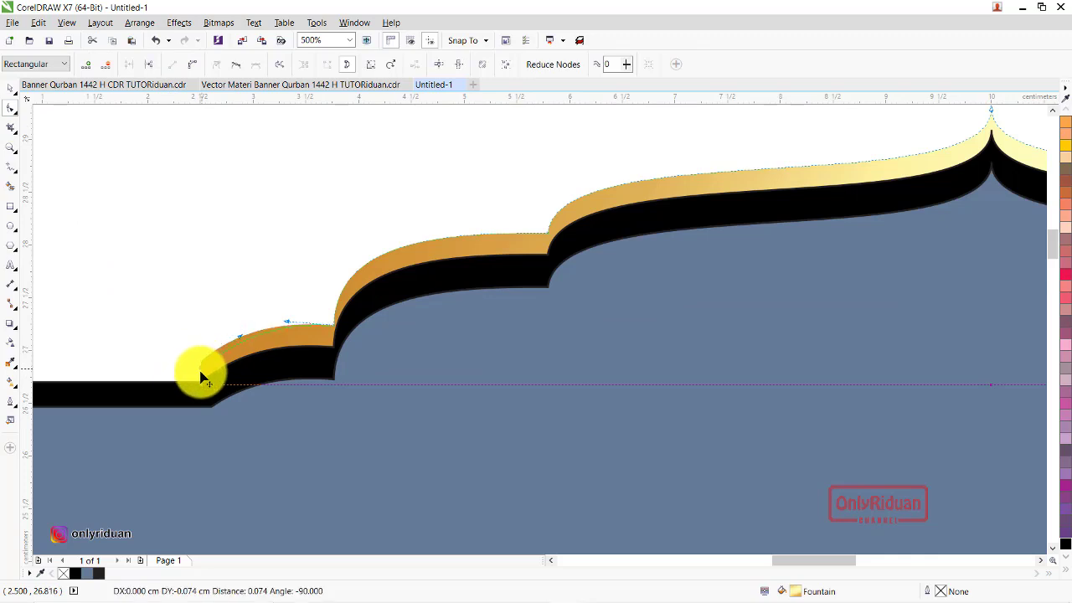
{"action": "scroll", "coordinate": [204, 365], "scroll_direction": "down", "scroll_amount": 2}
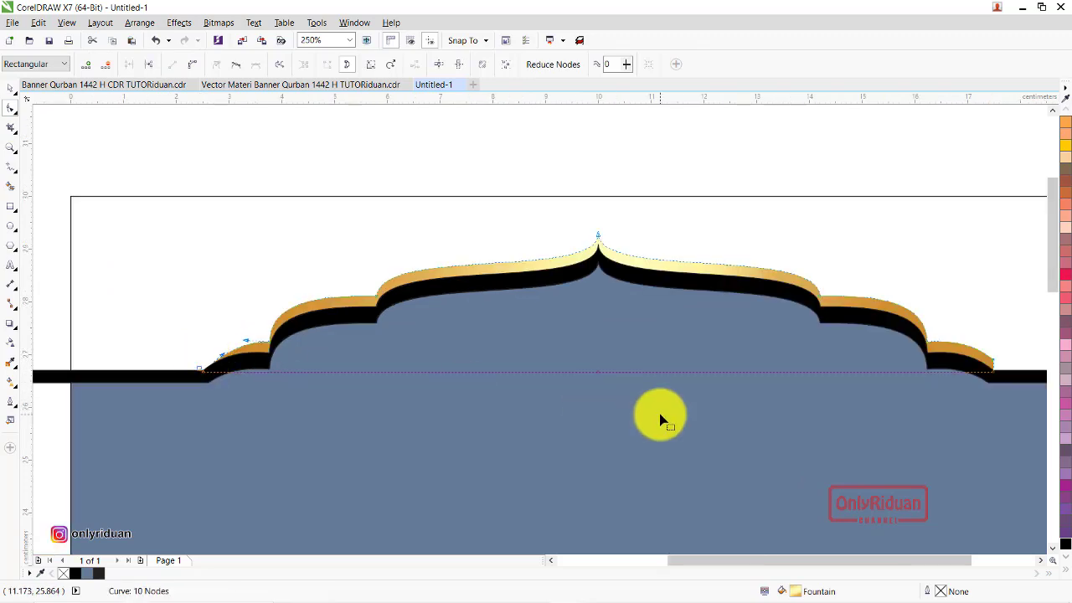
{"action": "scroll", "coordinate": [670, 415], "scroll_direction": "down", "scroll_amount": 2}
{"action": "scroll", "coordinate": [841, 420], "scroll_direction": "up", "scroll_amount": 4}
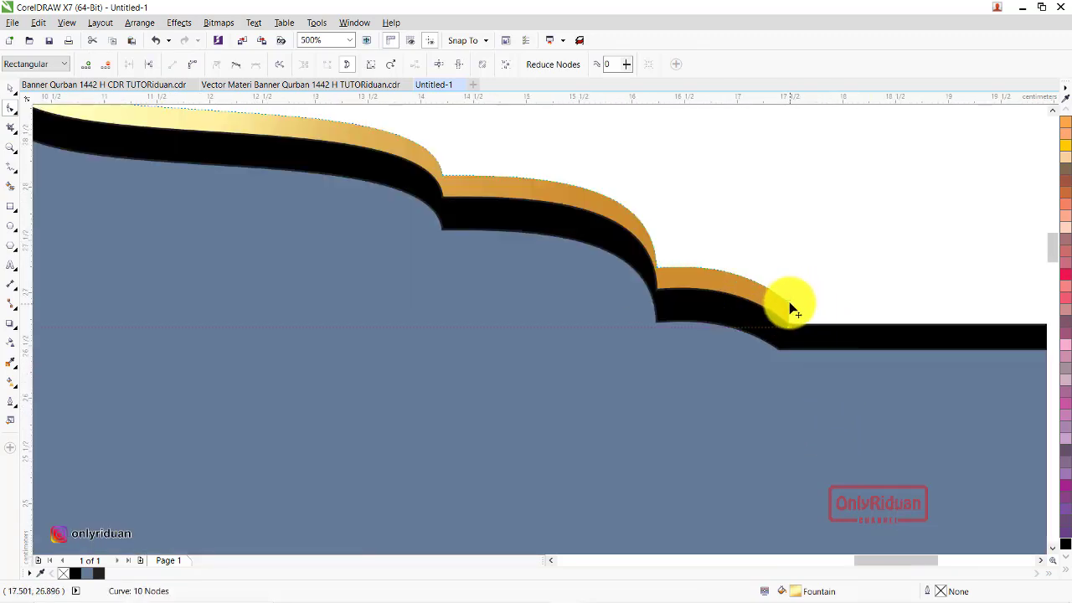
{"action": "left_click_drag", "start_coordinate": [789, 306], "coordinate": [790, 318]}
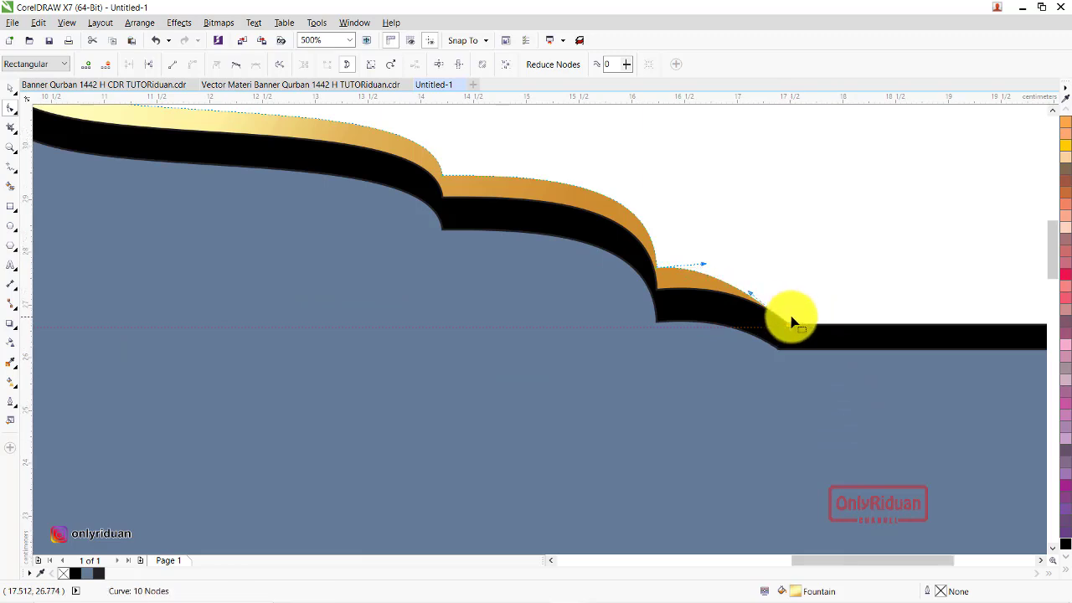
{"action": "scroll", "coordinate": [789, 318], "scroll_direction": "down", "scroll_amount": 3}
- Draw a rectangle over the black arch's left overhang and trim that end away
{"action": "left_click", "coordinate": [8, 91]}
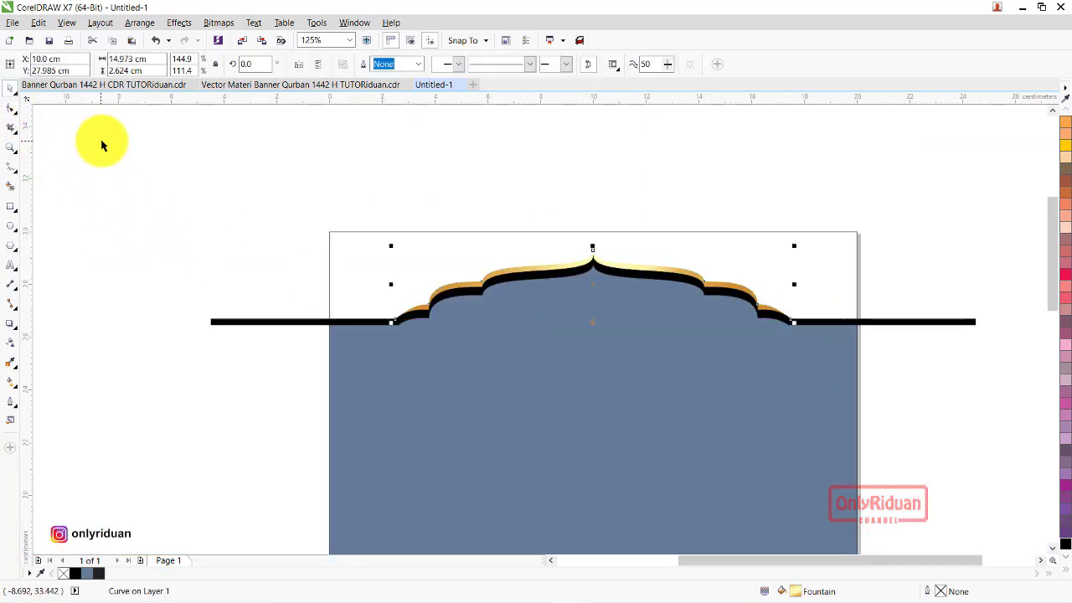
{"action": "left_click", "coordinate": [310, 306]}
{"action": "left_click", "coordinate": [294, 323]}
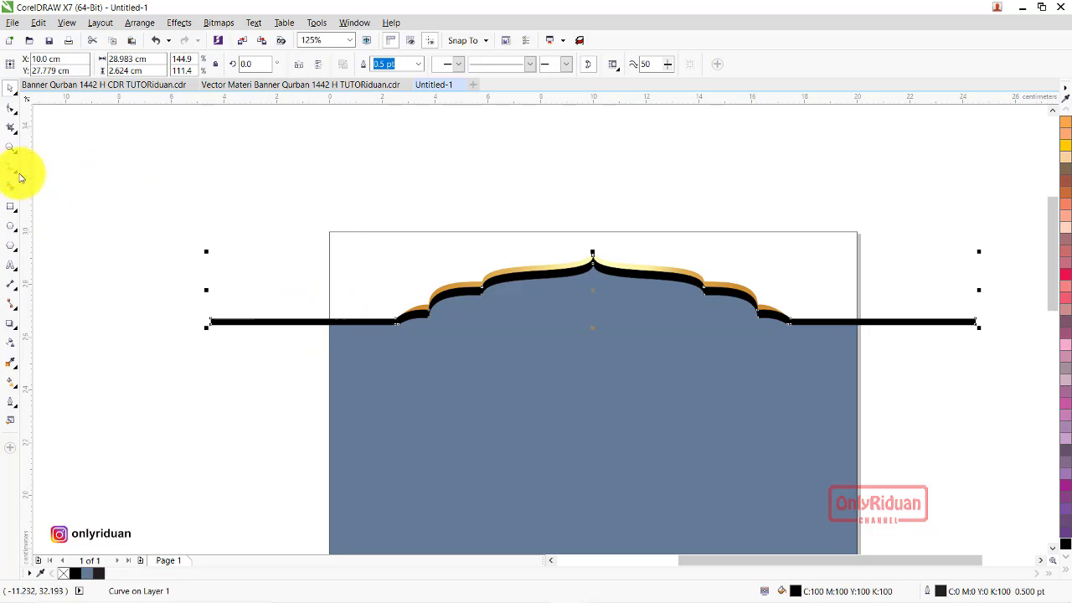
{"action": "left_click", "coordinate": [11, 206]}
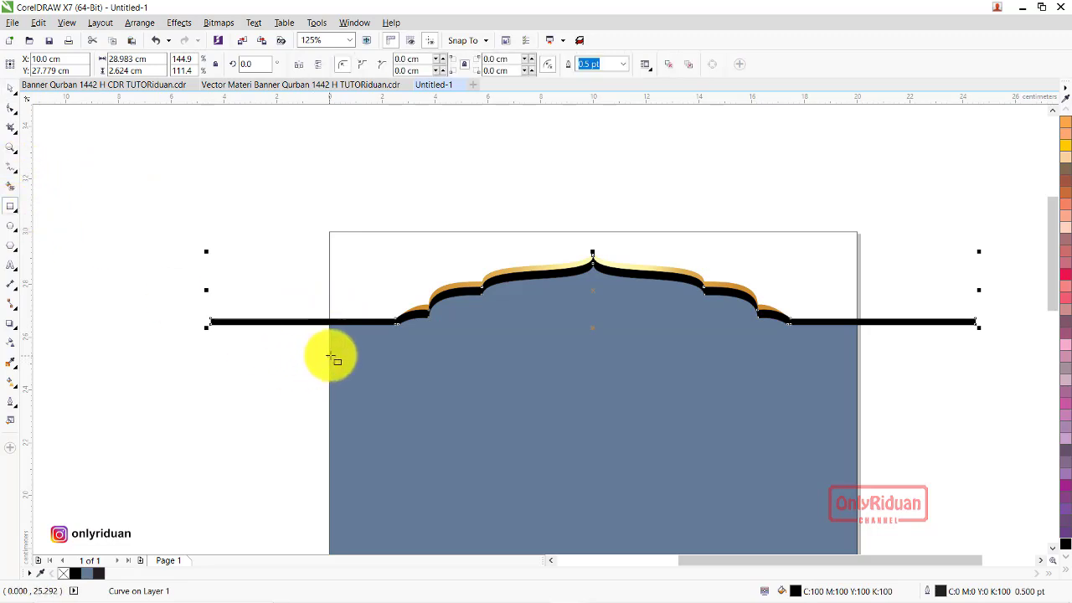
{"action": "left_click_drag", "start_coordinate": [330, 356], "coordinate": [164, 219]}
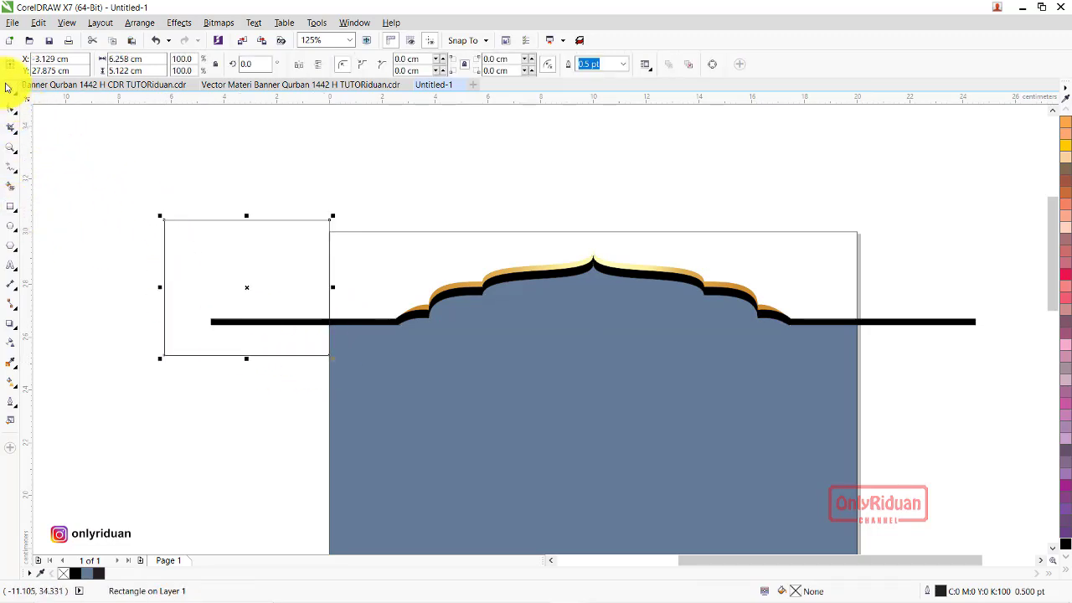
{"action": "left_click", "coordinate": [386, 321], "text": "shift"}
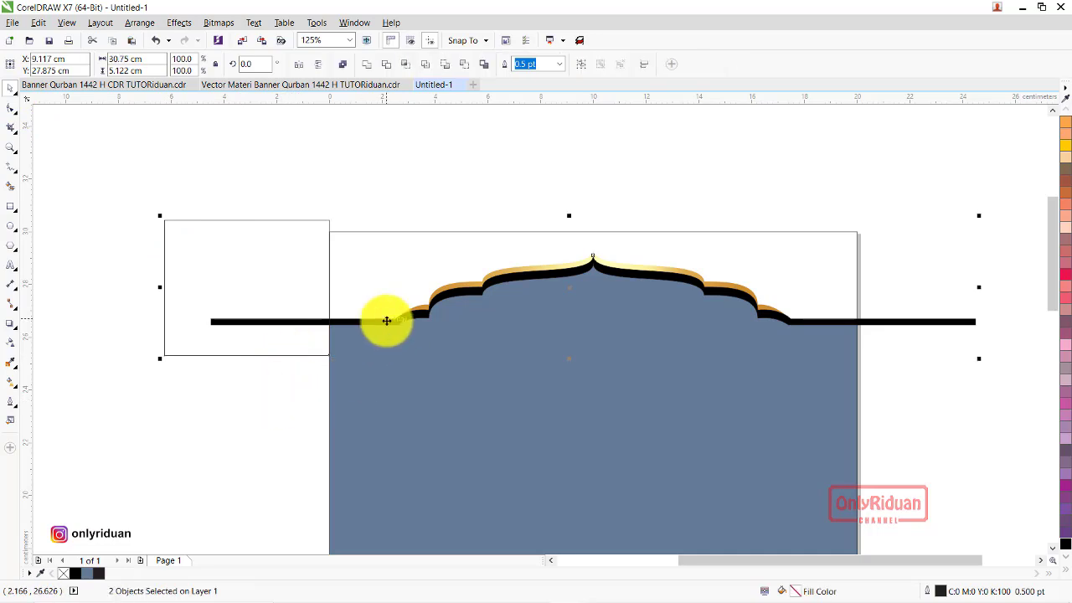
{"action": "left_click", "coordinate": [386, 64]}
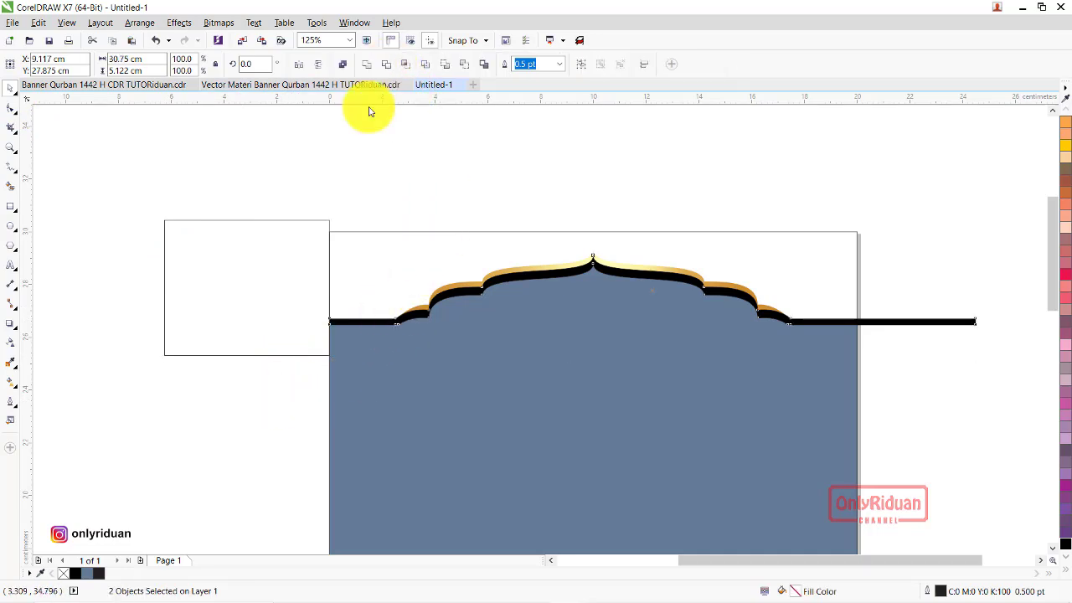
- Trim the right overhang with the same rectangle, then delete the leftover rectangle
{"action": "left_click", "coordinate": [254, 285]}
{"action": "left_click_drag", "start_coordinate": [162, 355], "coordinate": [855, 377]}
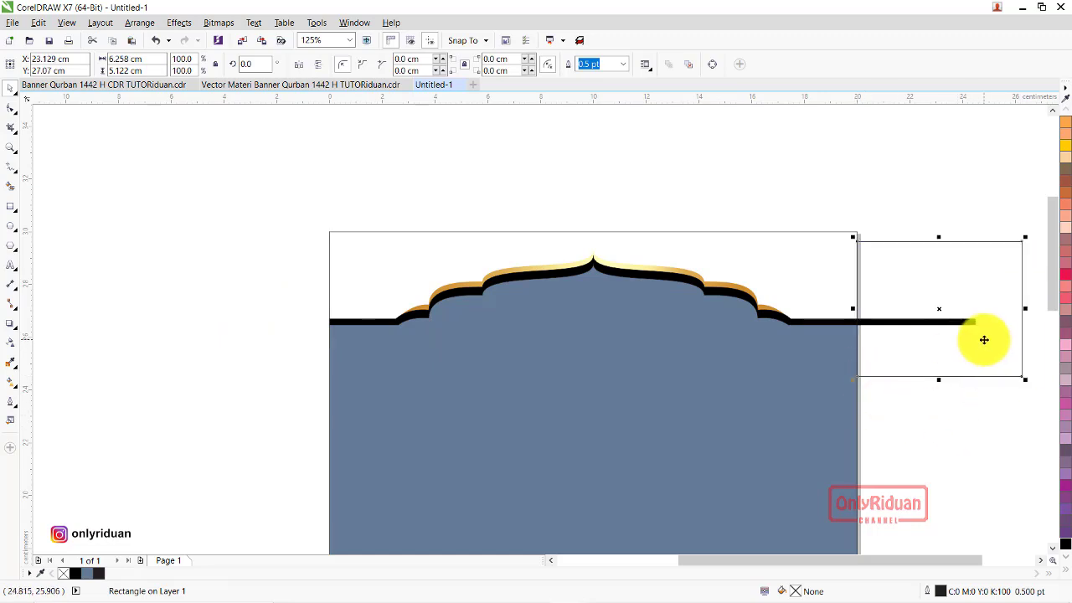
{"action": "left_click", "coordinate": [818, 325], "text": "shift"}
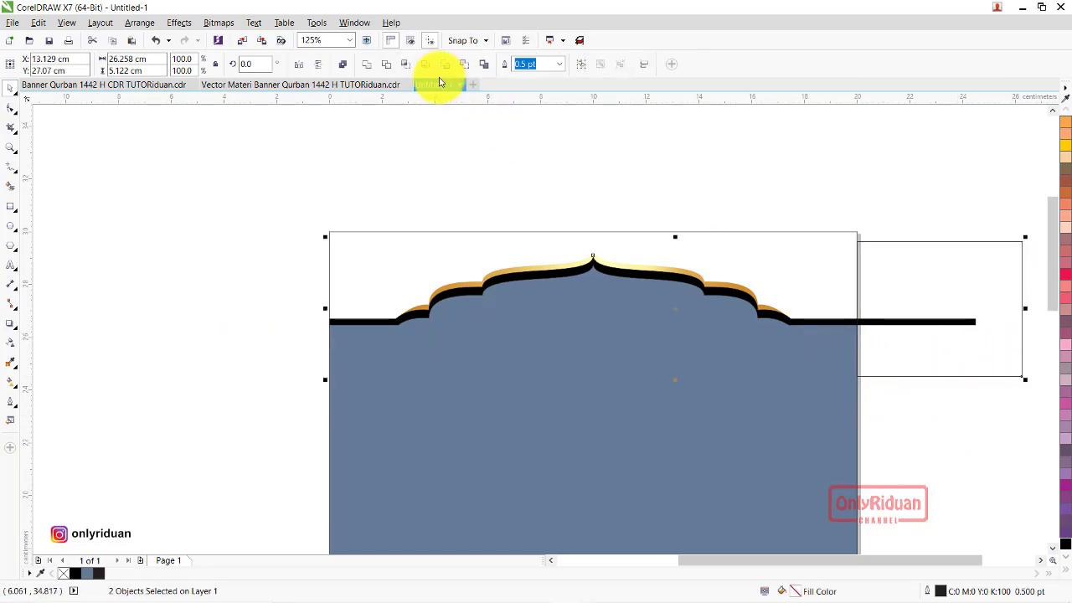
{"action": "left_click", "coordinate": [389, 67]}
{"action": "left_click", "coordinate": [938, 337]}
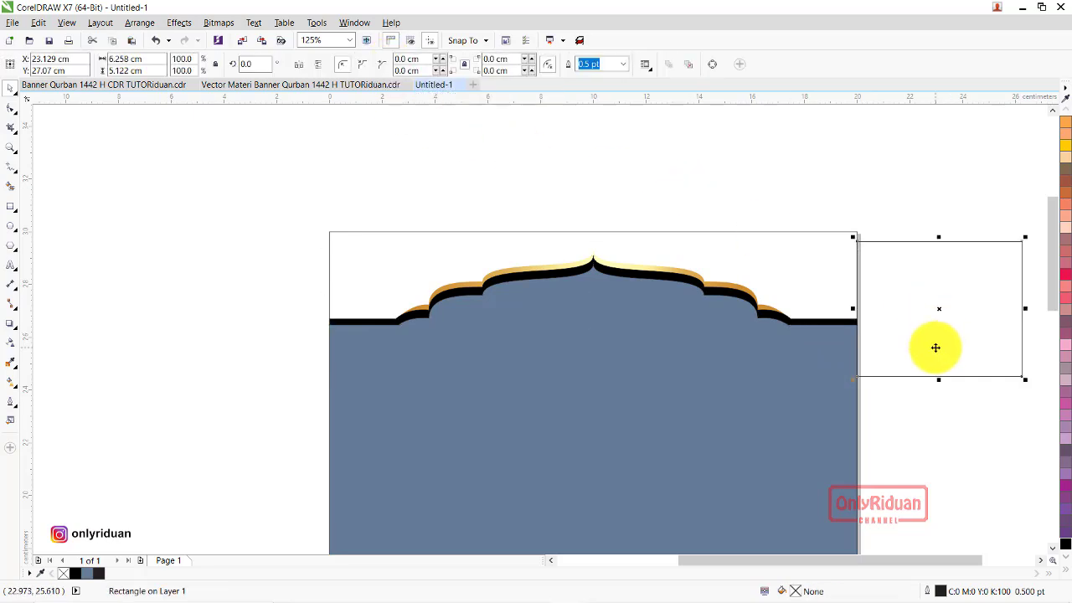
{"action": "key", "text": "Delete"}
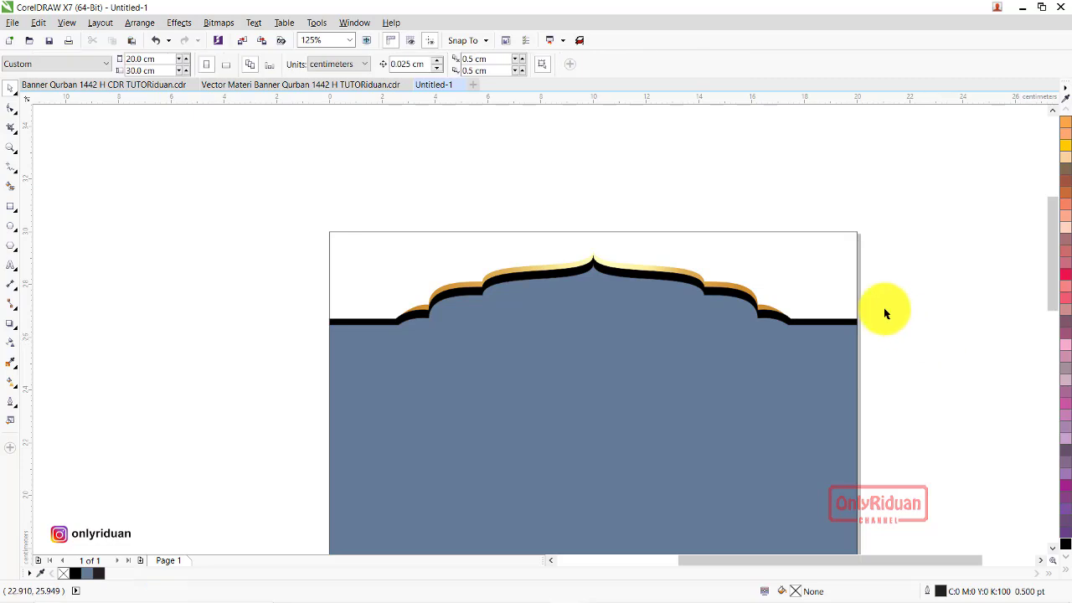
{"action": "scroll", "coordinate": [858, 289], "scroll_direction": "down", "scroll_amount": 2}
{"action": "left_click", "coordinate": [742, 402]}
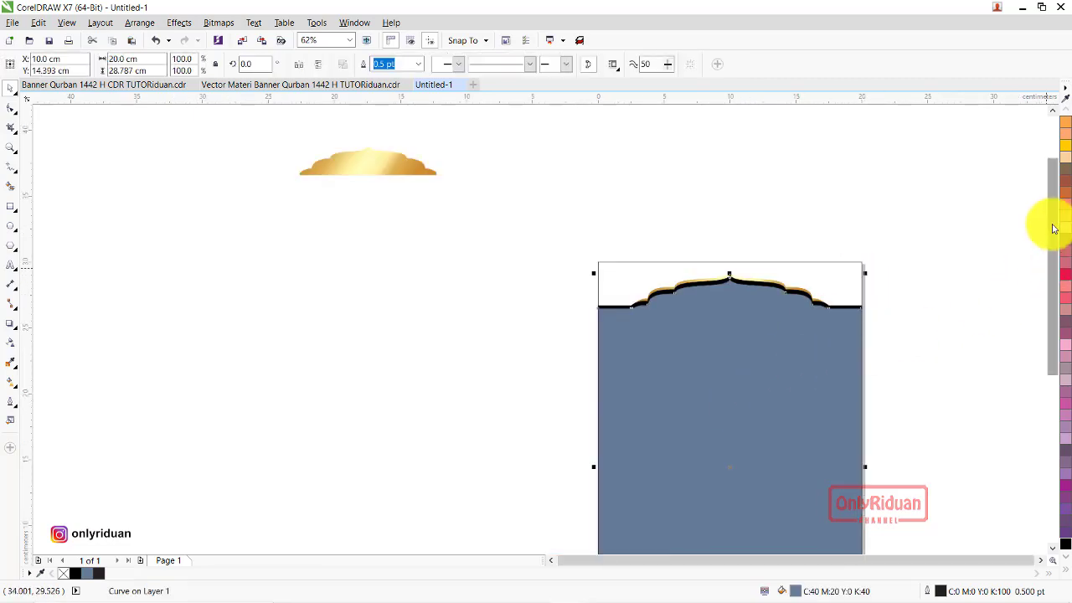
{"action": "left_click_drag", "start_coordinate": [1052, 223], "coordinate": [1047, 292]}
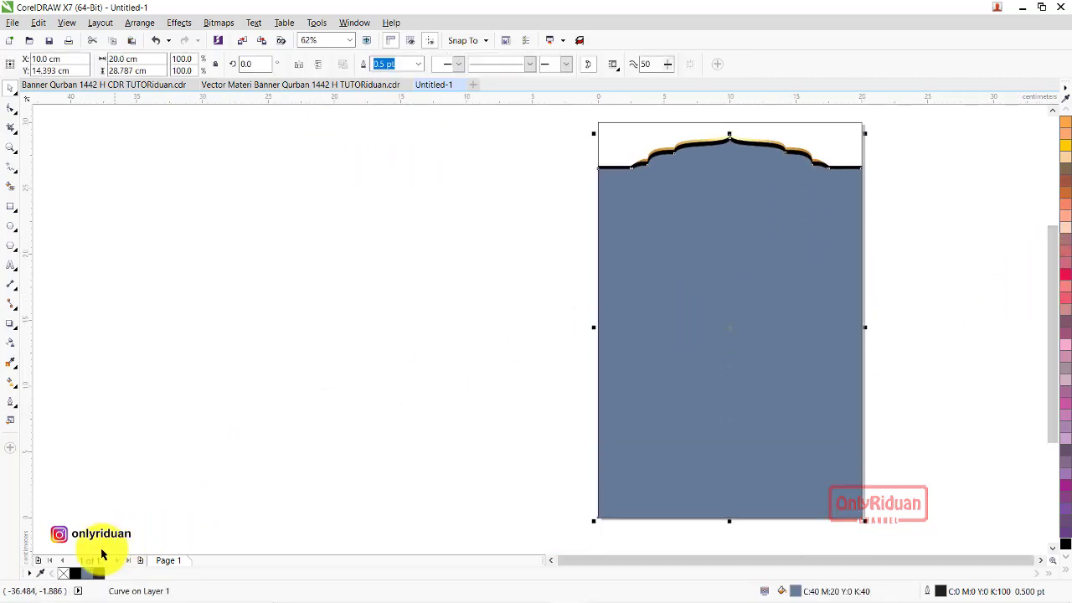
{"action": "key", "text": "Escape"}
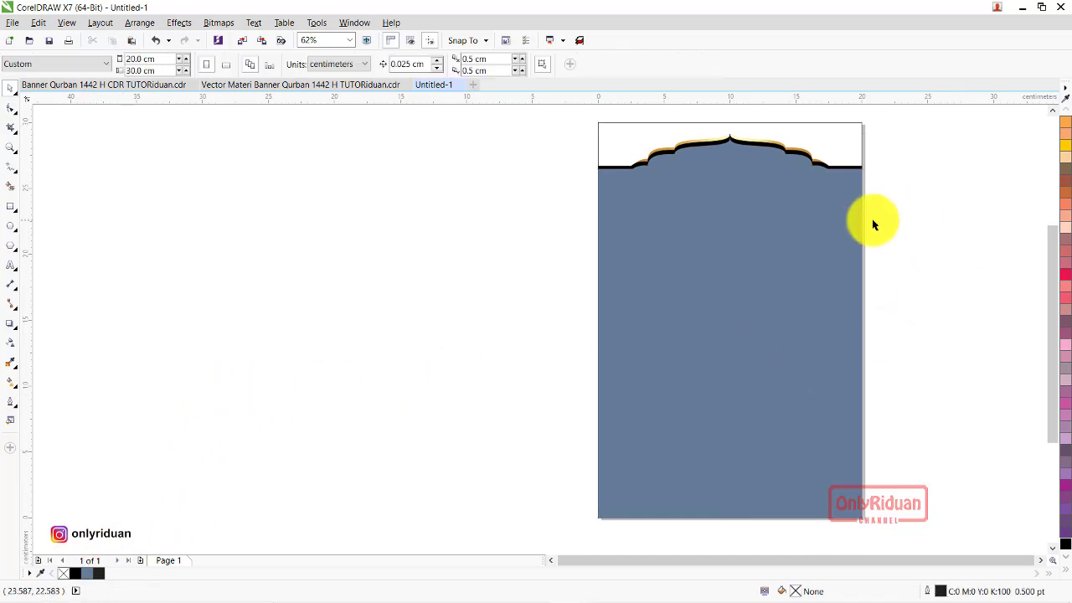
{"action": "left_click", "coordinate": [103, 87]}
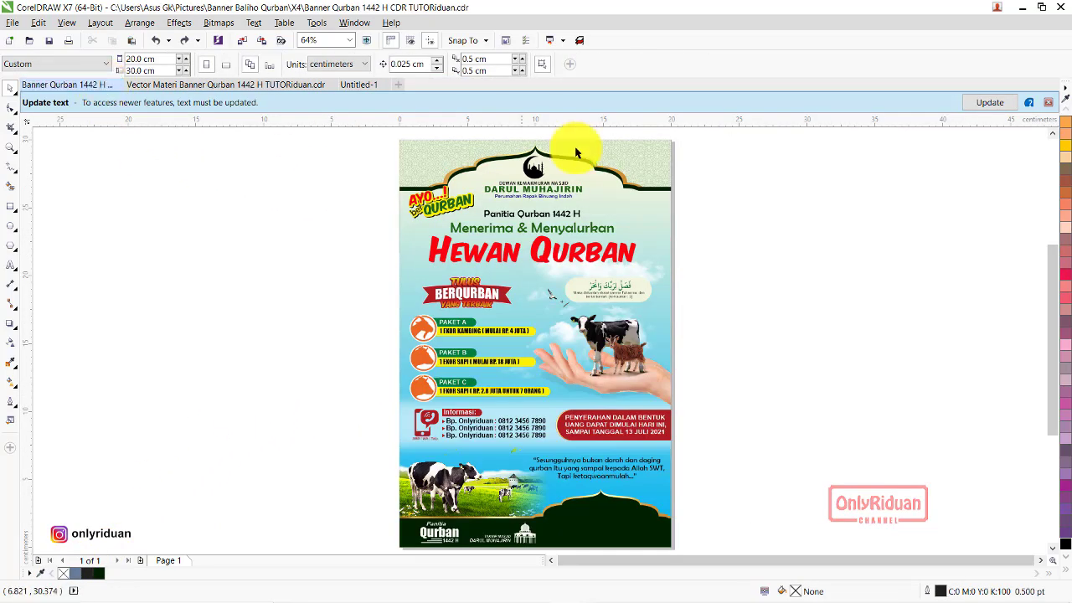
{"action": "left_click", "coordinate": [359, 85]}
{"action": "left_click", "coordinate": [1052, 110]}
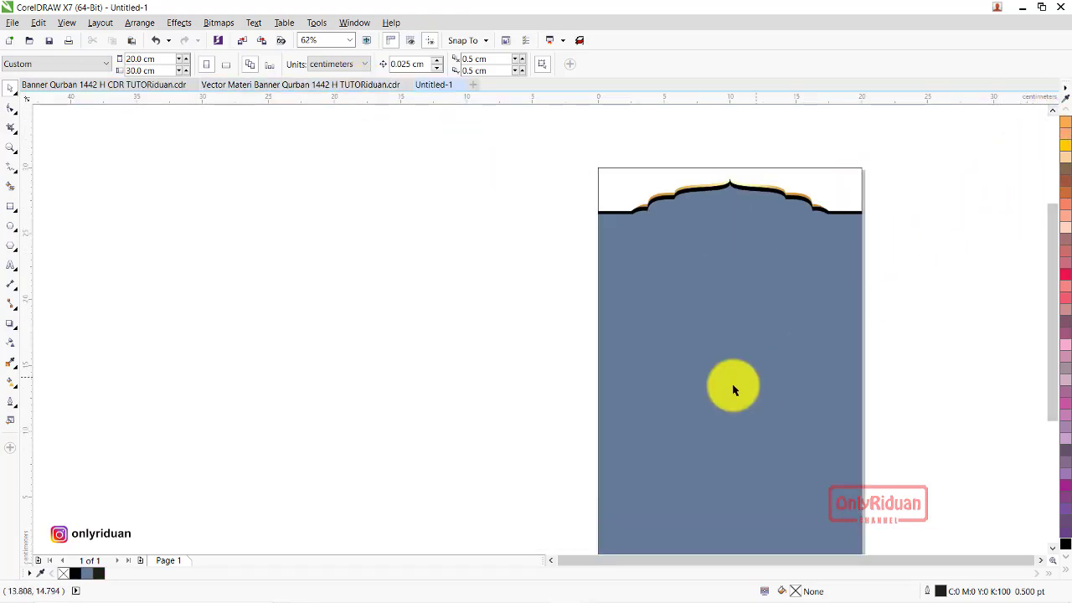
{"action": "left_click", "coordinate": [820, 192]}
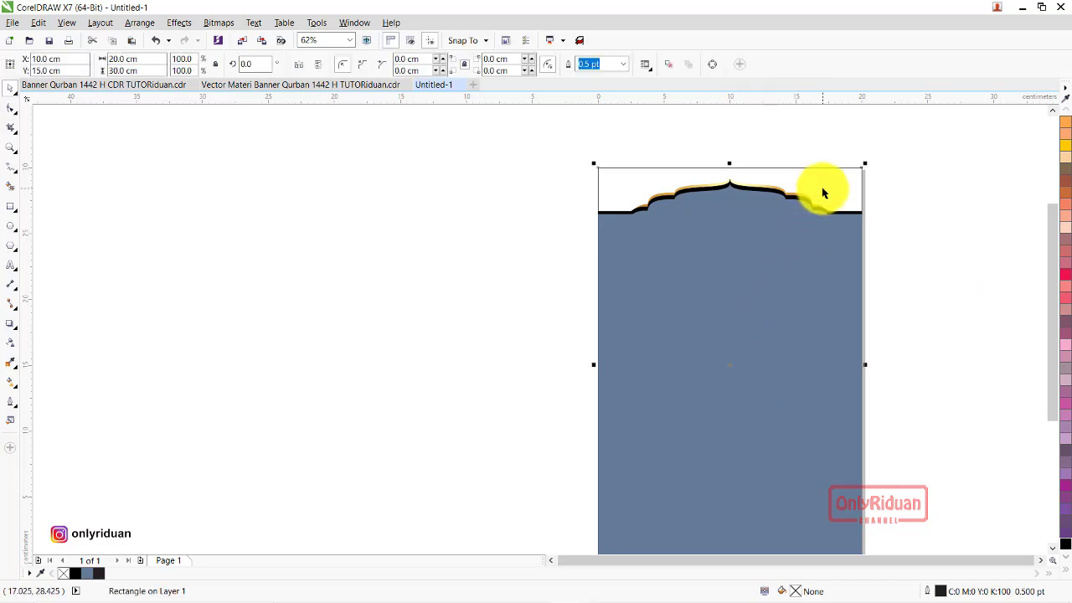
- Paste the green pattern group from Vector Materi into Untitled-1, scaled across the page top (20.558 × 10.107 cm)
{"action": "left_click", "coordinate": [290, 85]}
{"action": "left_click", "coordinate": [545, 462]}
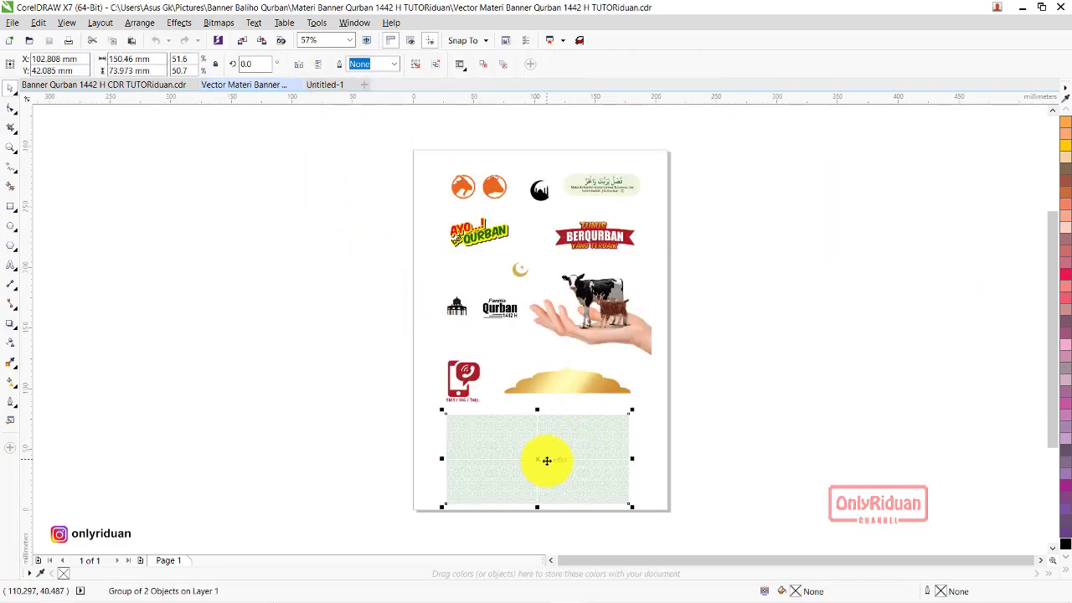
{"action": "left_click", "coordinate": [325, 85]}
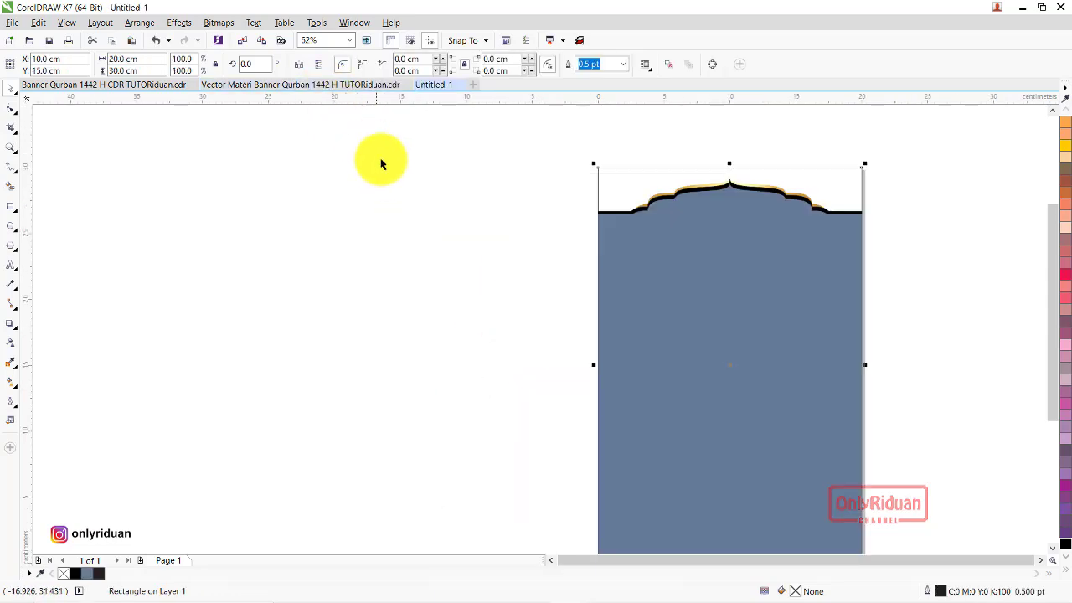
{"action": "key", "text": "ctrl+v"}
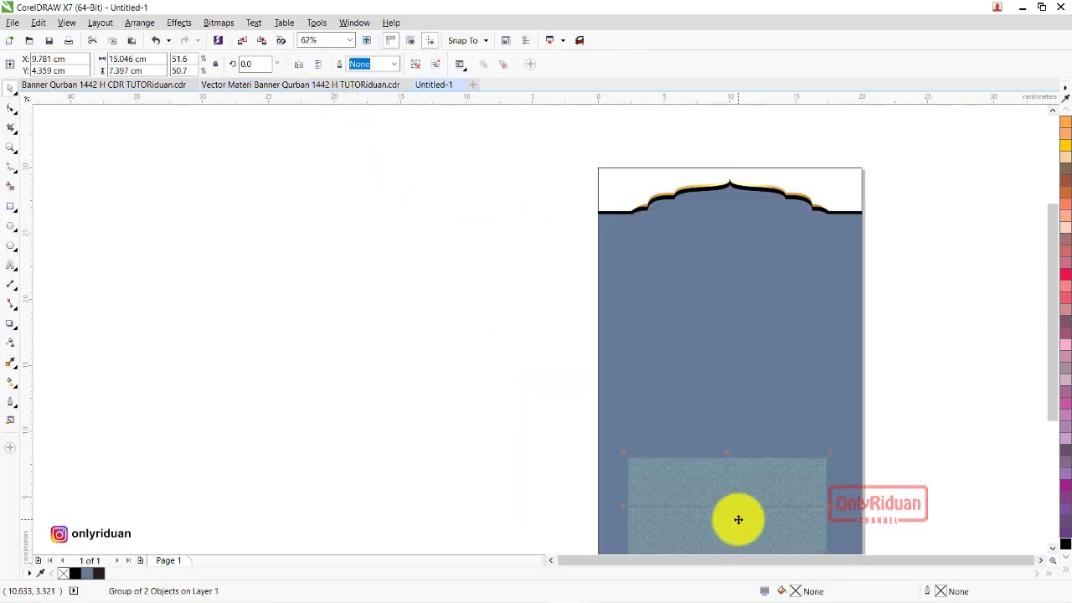
{"action": "left_click_drag", "start_coordinate": [756, 457], "coordinate": [712, 180]}
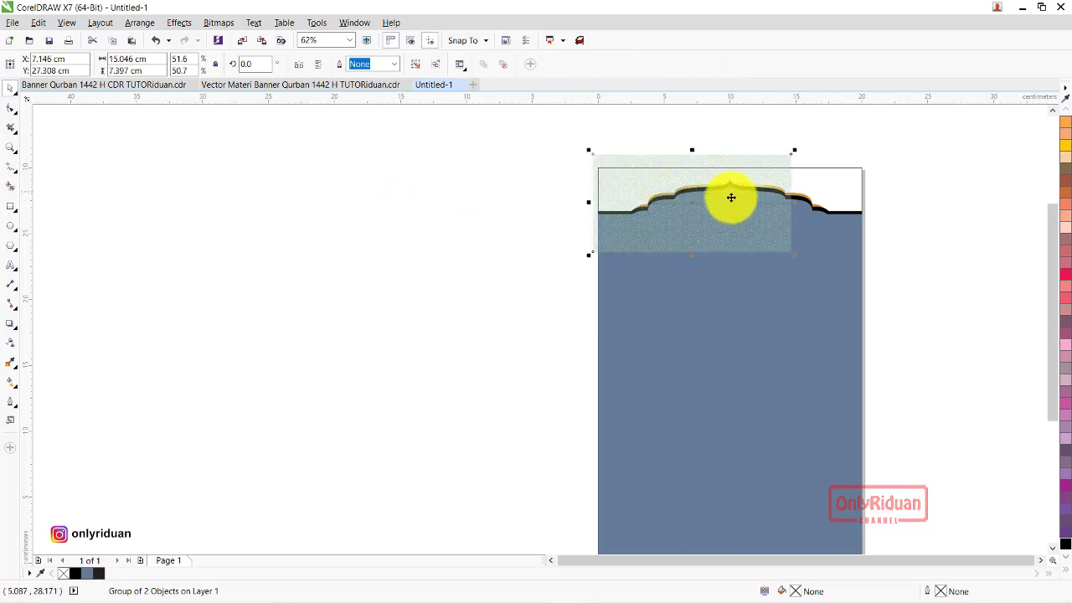
{"action": "left_click_drag", "start_coordinate": [795, 151], "coordinate": [885, 115]}
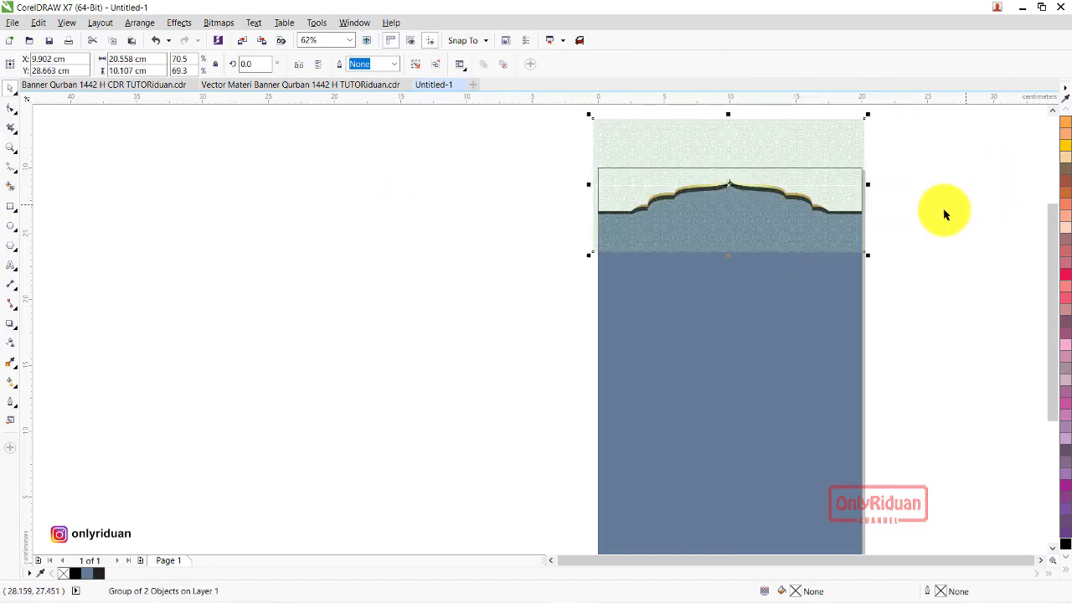
{"action": "scroll", "coordinate": [842, 182], "scroll_direction": "up", "scroll_amount": 2}
{"action": "scroll", "coordinate": [840, 183], "scroll_direction": "down", "scroll_amount": 2}
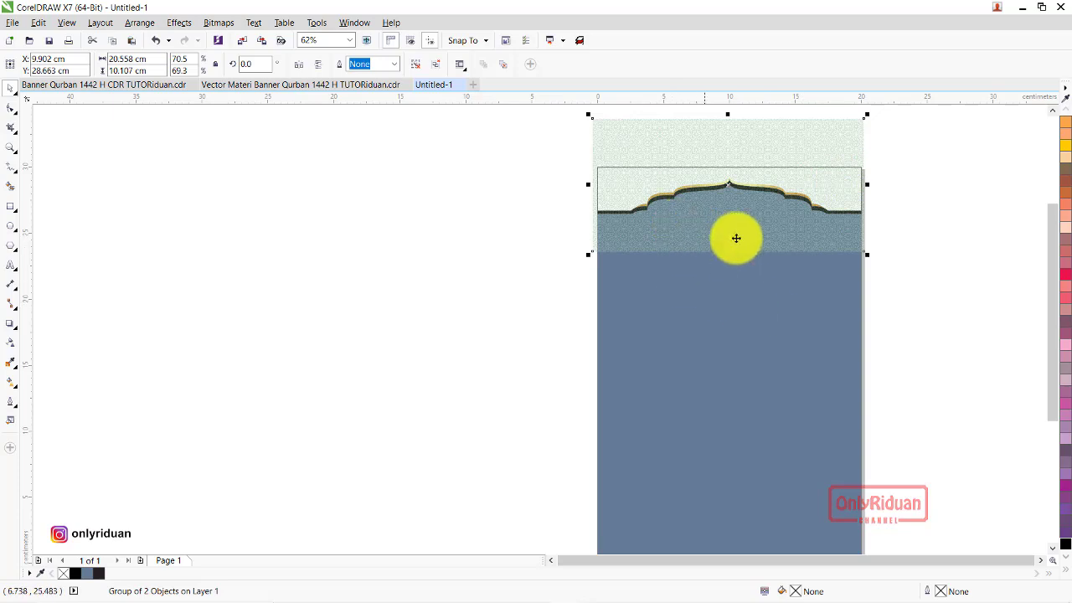
- Move the slate-blue arched panel off the page to the left
{"action": "left_click", "coordinate": [739, 337]}
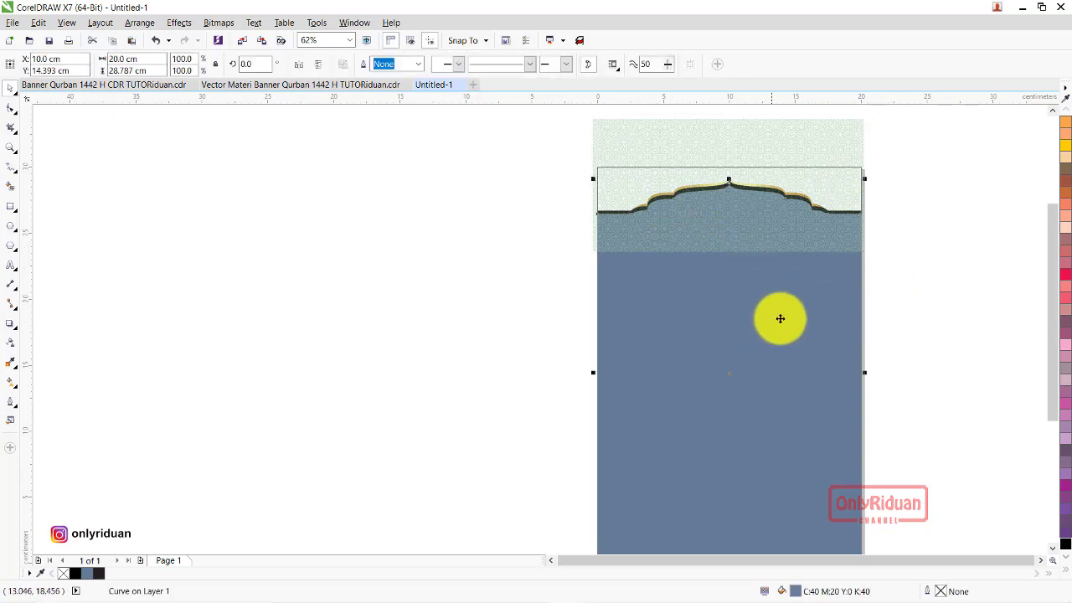
{"action": "left_click_drag", "start_coordinate": [815, 310], "coordinate": [448, 329]}
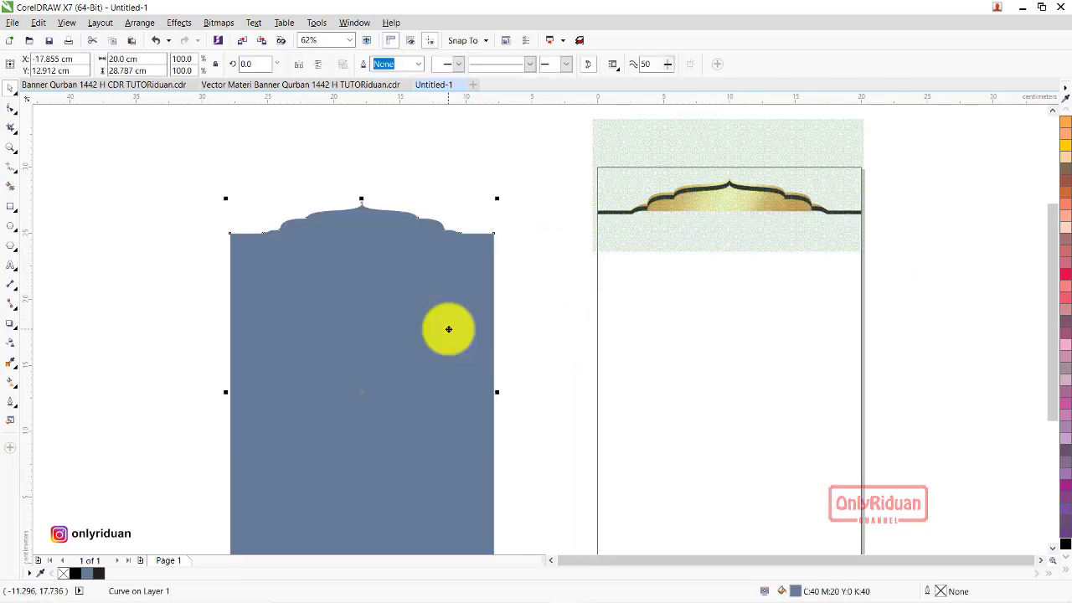
{"action": "left_click", "coordinate": [833, 382]}
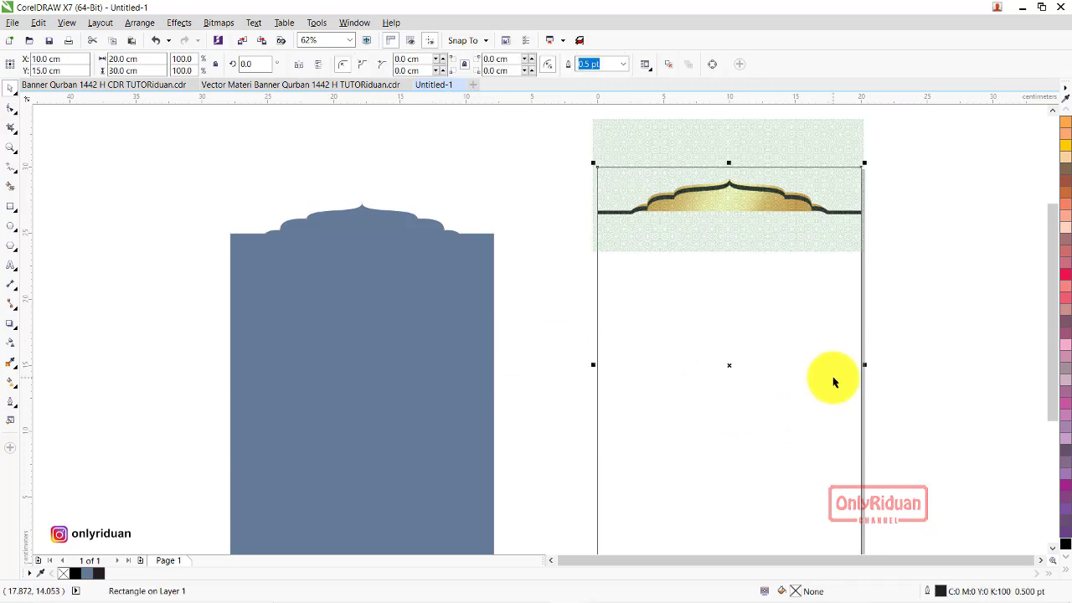
{"action": "left_click", "coordinate": [938, 332]}
- PowerClip the green pattern band inside the page rectangle
{"action": "left_click", "coordinate": [785, 149]}
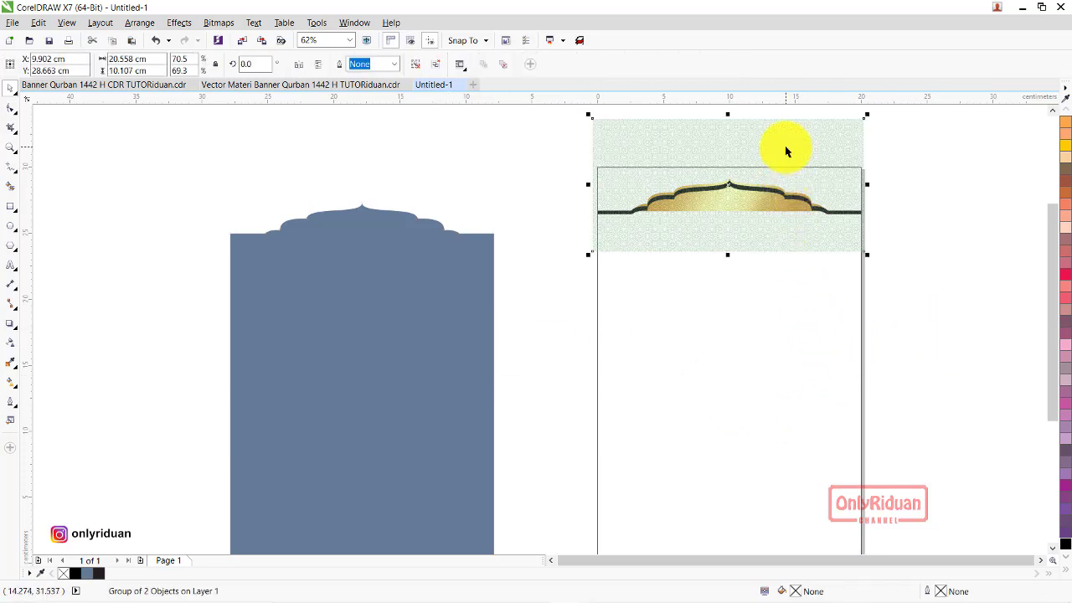
{"action": "right_click", "coordinate": [785, 150]}
{"action": "left_click", "coordinate": [813, 156]}
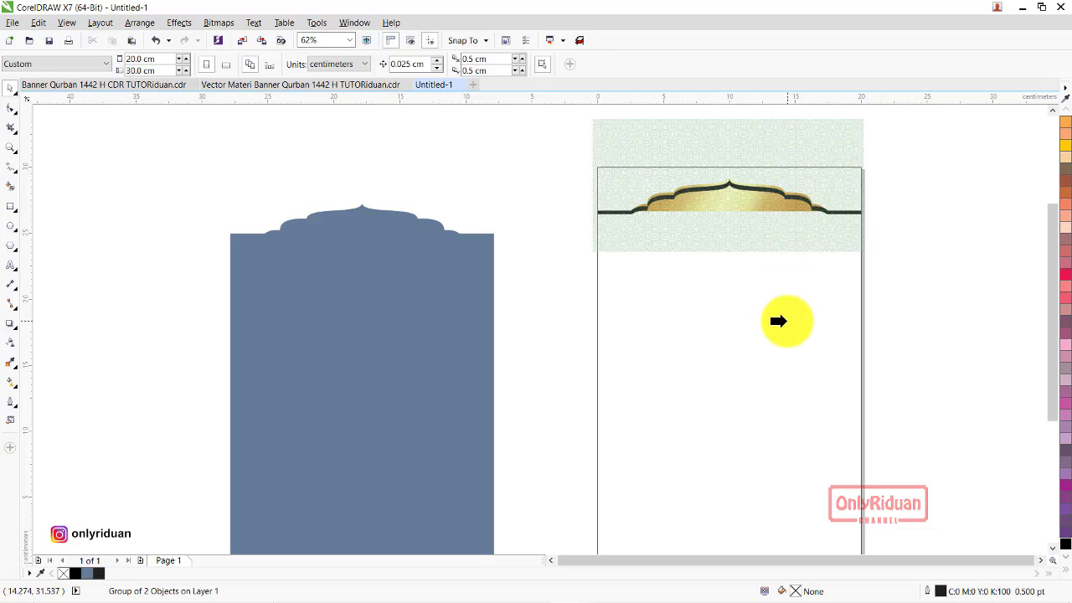
{"action": "left_click", "coordinate": [778, 321]}
{"action": "left_click", "coordinate": [873, 273]}
{"action": "scroll", "coordinate": [758, 174], "scroll_direction": "up", "scroll_amount": 1}
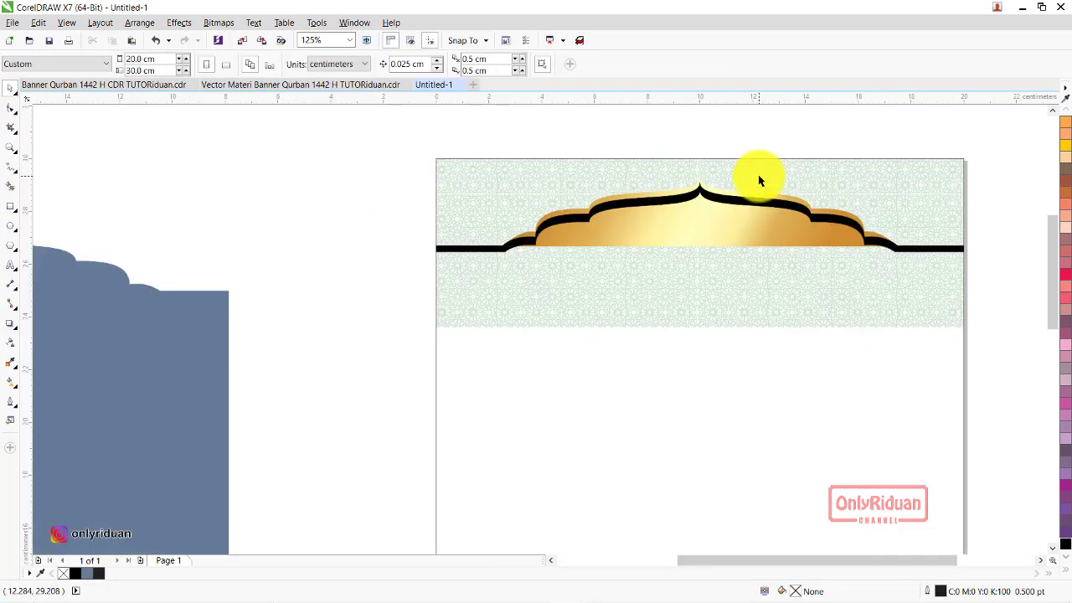
{"action": "scroll", "coordinate": [758, 175], "scroll_direction": "up", "scroll_amount": 1}
{"action": "scroll", "coordinate": [758, 174], "scroll_direction": "down", "scroll_amount": 2}
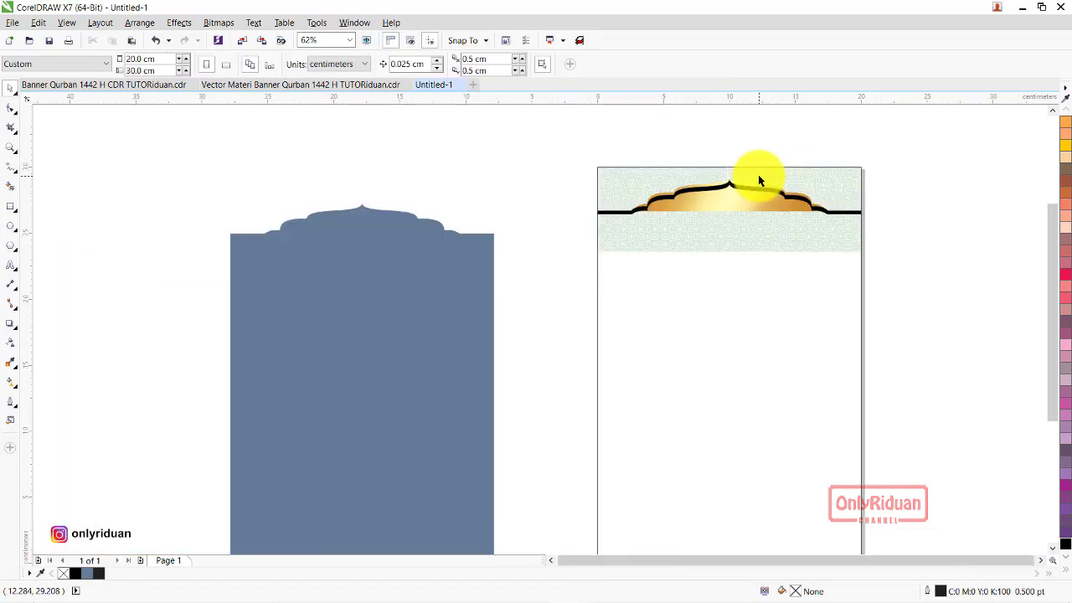
- Centre the blue arched panel horizontally on the page
{"action": "left_click", "coordinate": [351, 289]}
{"action": "left_click", "coordinate": [748, 337], "text": "shift"}
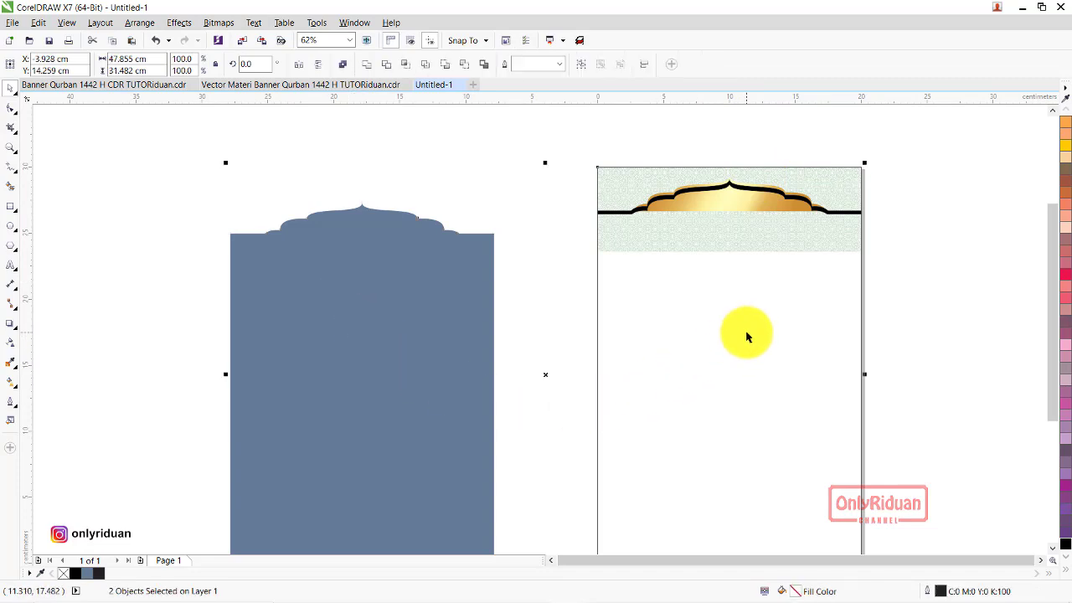
{"action": "key", "text": "c"}
{"action": "left_click", "coordinate": [938, 321]}
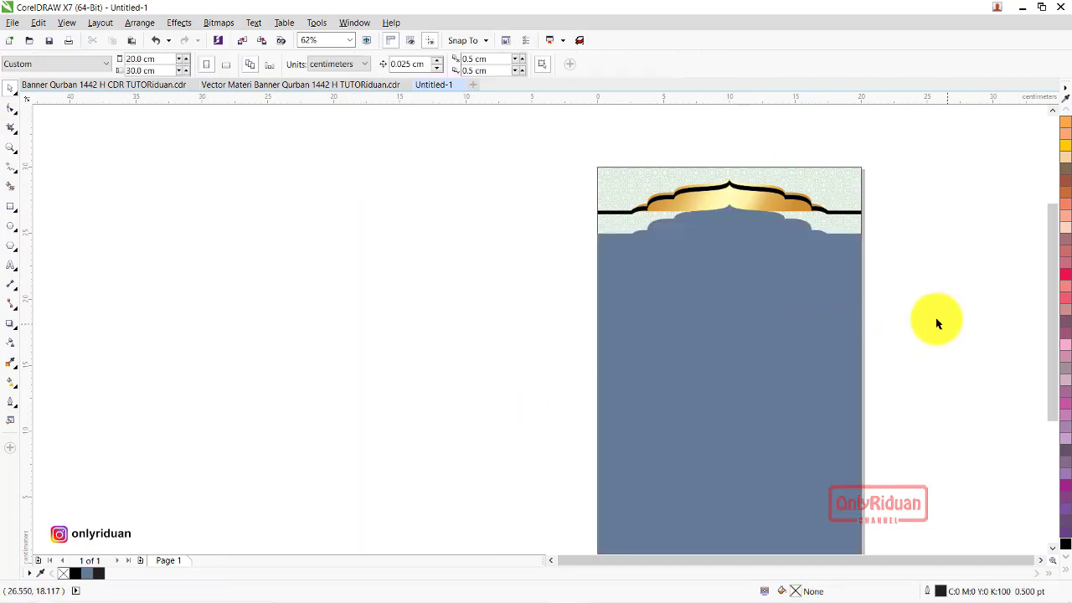
- Align the blue panel's top with the pattern header
{"action": "scroll", "coordinate": [901, 337], "scroll_direction": "down", "scroll_amount": 2}
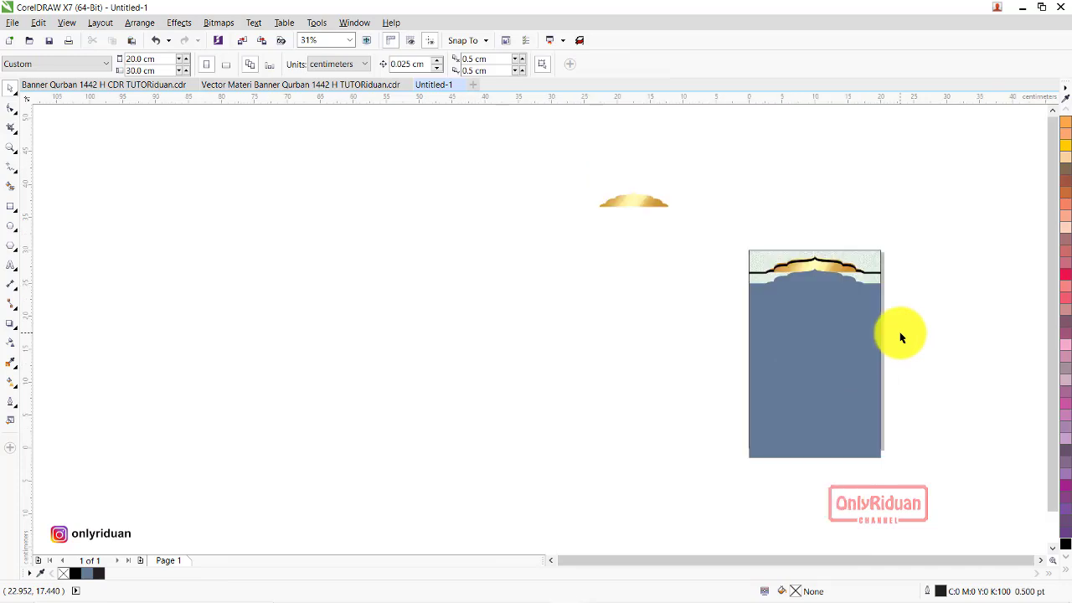
{"action": "left_click", "coordinate": [850, 382]}
{"action": "scroll", "coordinate": [891, 343], "scroll_direction": "up", "scroll_amount": 2}
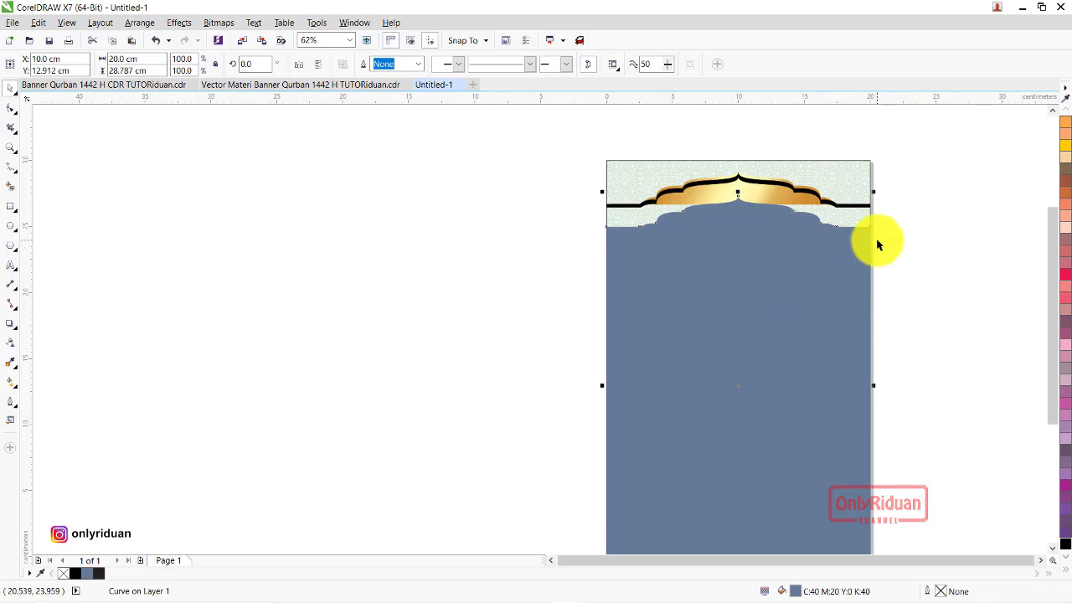
{"action": "left_click", "coordinate": [836, 173], "text": "shift"}
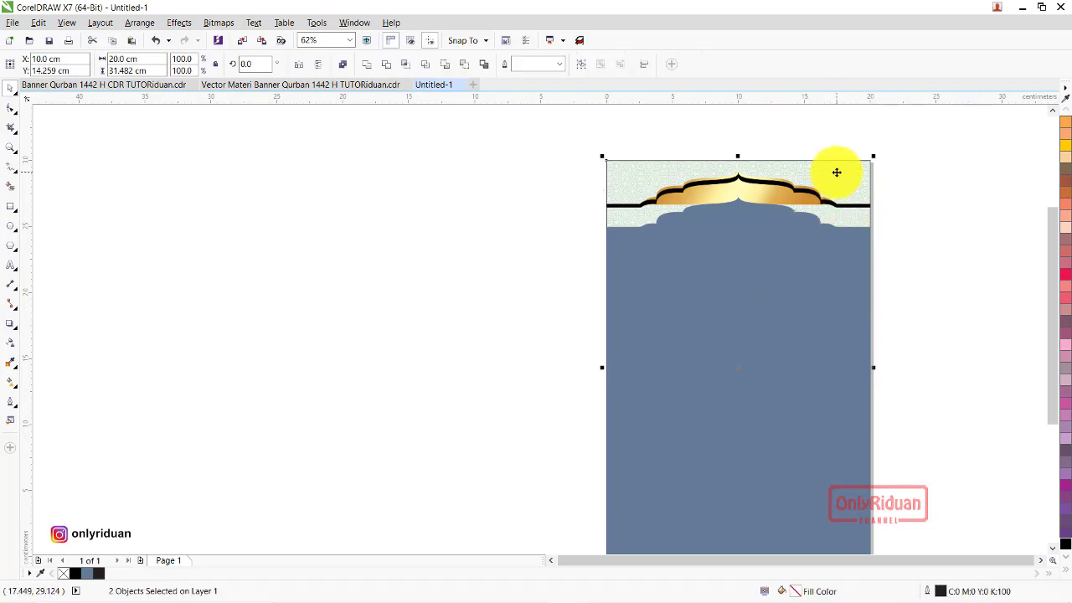
{"action": "key", "text": "shift+PageUp"}
{"action": "key", "text": "Escape"}
- Adjust the blue panel so it tucks up beneath the black arch
{"action": "scroll", "coordinate": [786, 170], "scroll_direction": "up", "scroll_amount": 1}
{"action": "scroll", "coordinate": [786, 170], "scroll_direction": "up", "scroll_amount": 1}
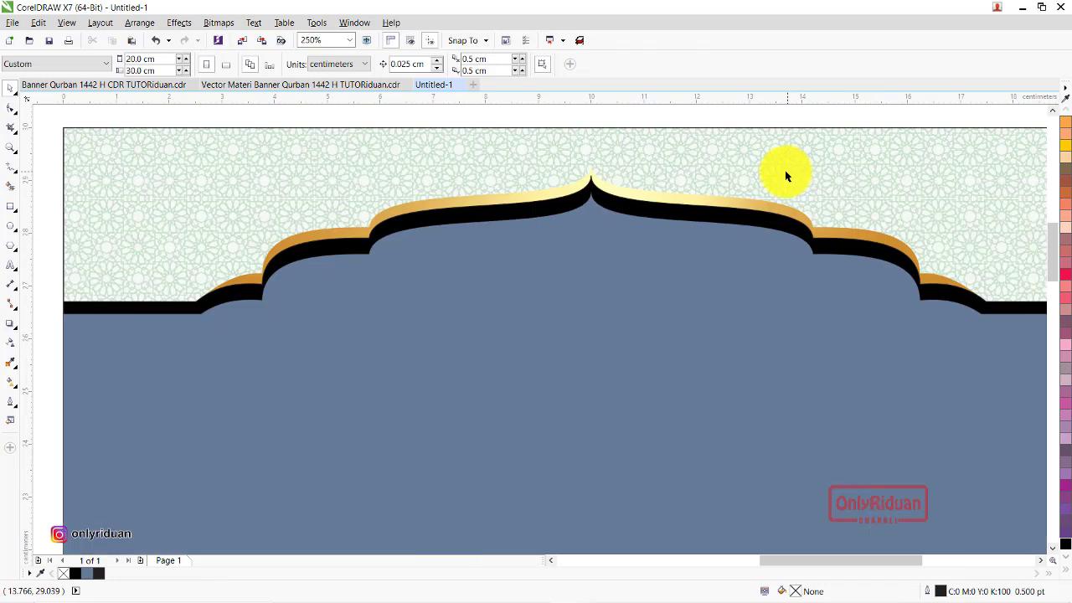
{"action": "scroll", "coordinate": [745, 182], "scroll_direction": "down", "scroll_amount": 1}
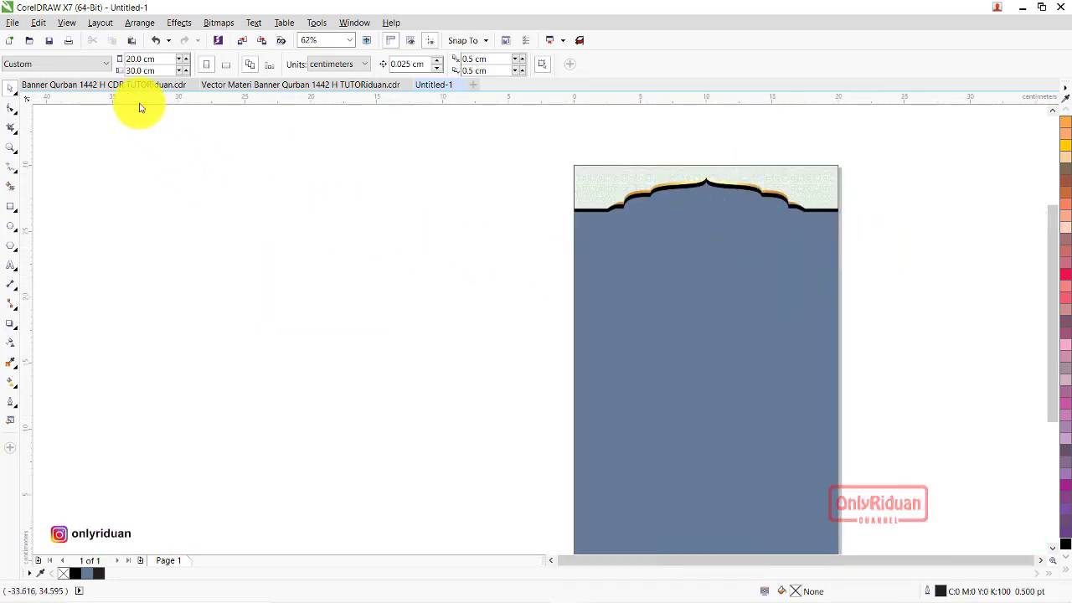
{"action": "left_click", "coordinate": [739, 307]}
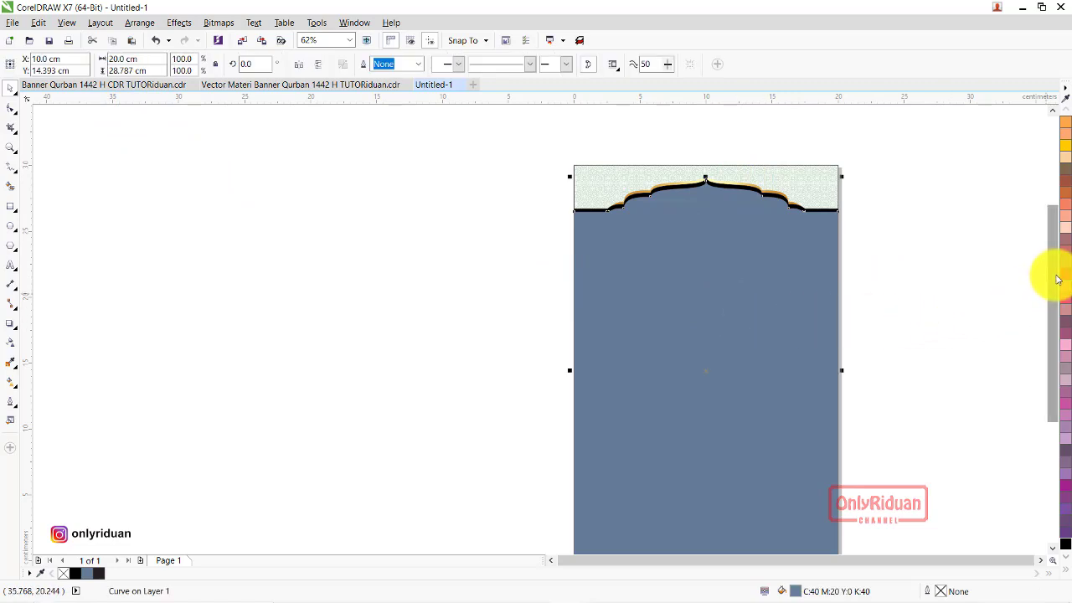
{"action": "left_click_drag", "start_coordinate": [1057, 280], "coordinate": [1053, 307]}
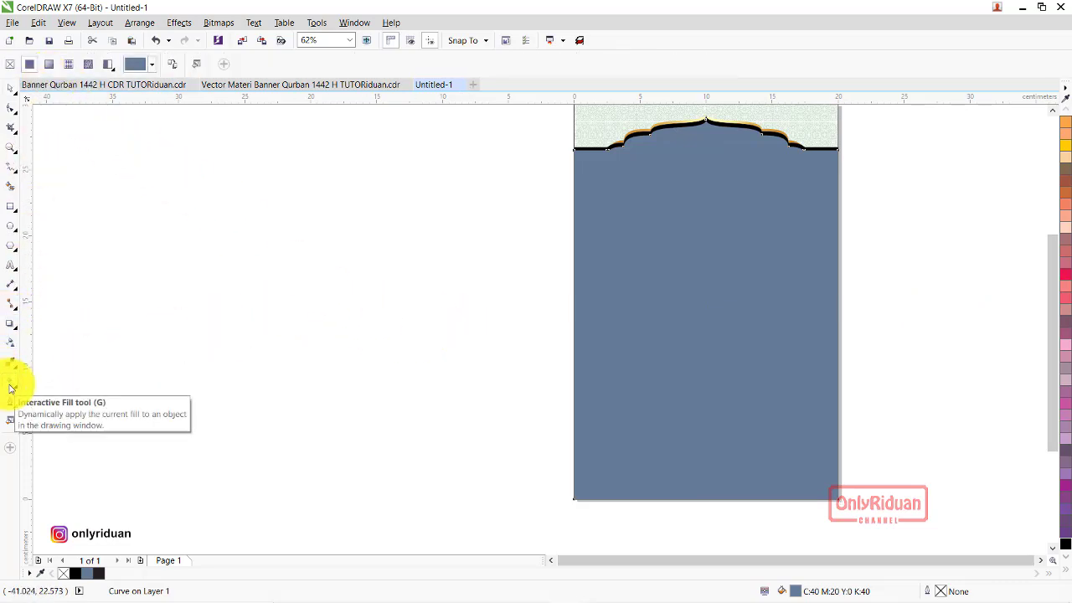
- Give the blue panel a gradient fill running vertically up the panel
{"action": "left_click", "coordinate": [50, 68]}
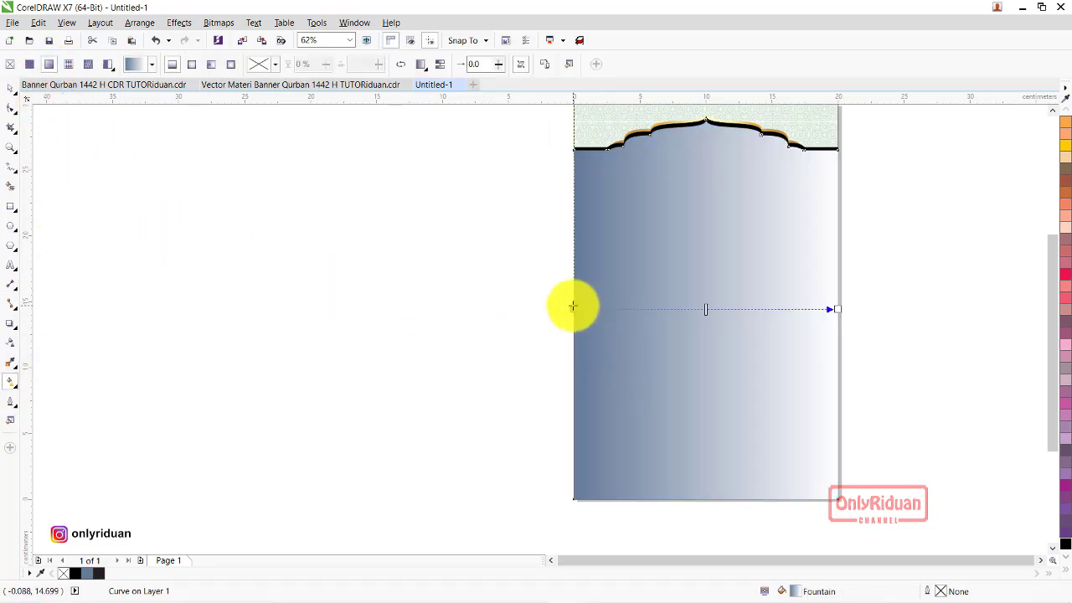
{"action": "mouse_move", "coordinate": [572, 306]}
{"action": "left_mouse_down"}
{"action": "mouse_move", "coordinate": [708, 459]}
{"action": "mouse_move", "coordinate": [710, 498]}
{"action": "left_mouse_up"}
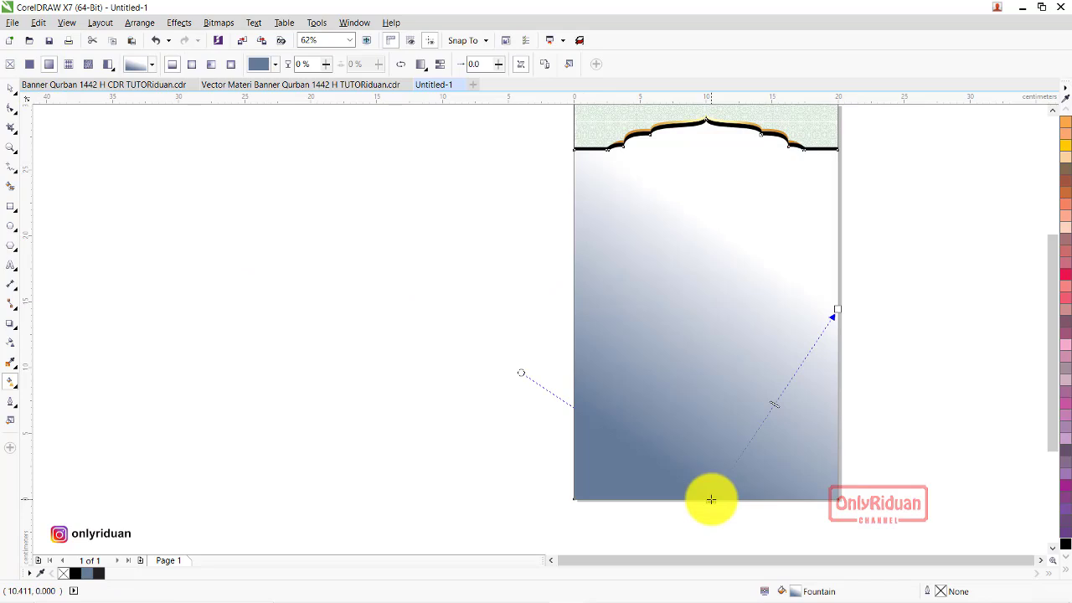
{"action": "left_click_drag", "start_coordinate": [837, 310], "coordinate": [816, 272]}
{"action": "mouse_move", "coordinate": [806, 230]}
{"action": "left_mouse_down"}
{"action": "mouse_move", "coordinate": [716, 145]}
{"action": "mouse_move", "coordinate": [710, 125]}
{"action": "left_mouse_up"}
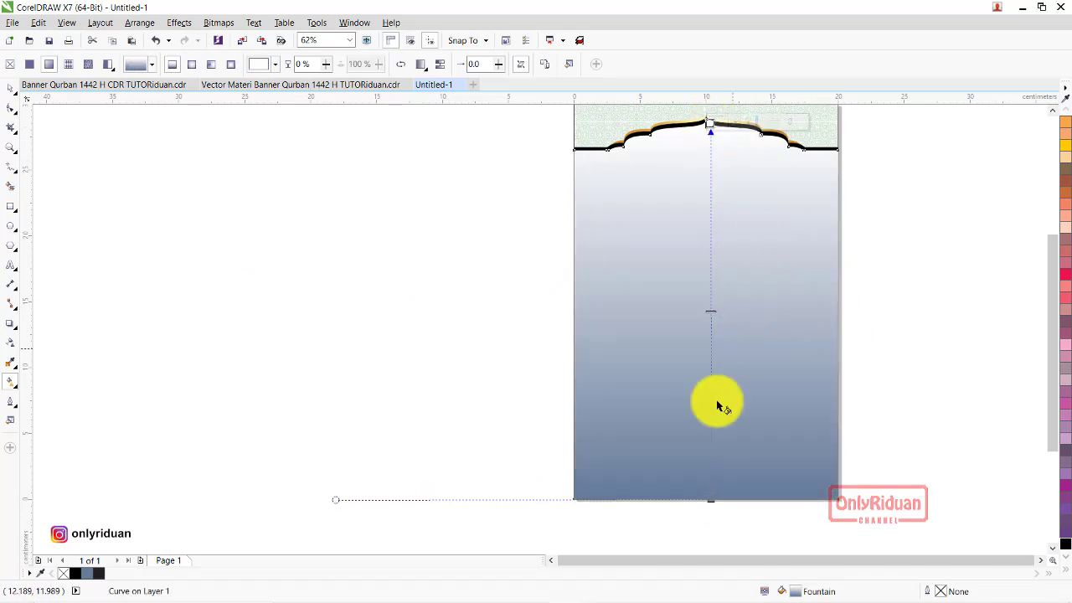
- Set the gradient's bottom node to light sky-blue cyan (about C69 M18 Y0 K0), then view the reference
{"action": "left_click", "coordinate": [711, 500]}
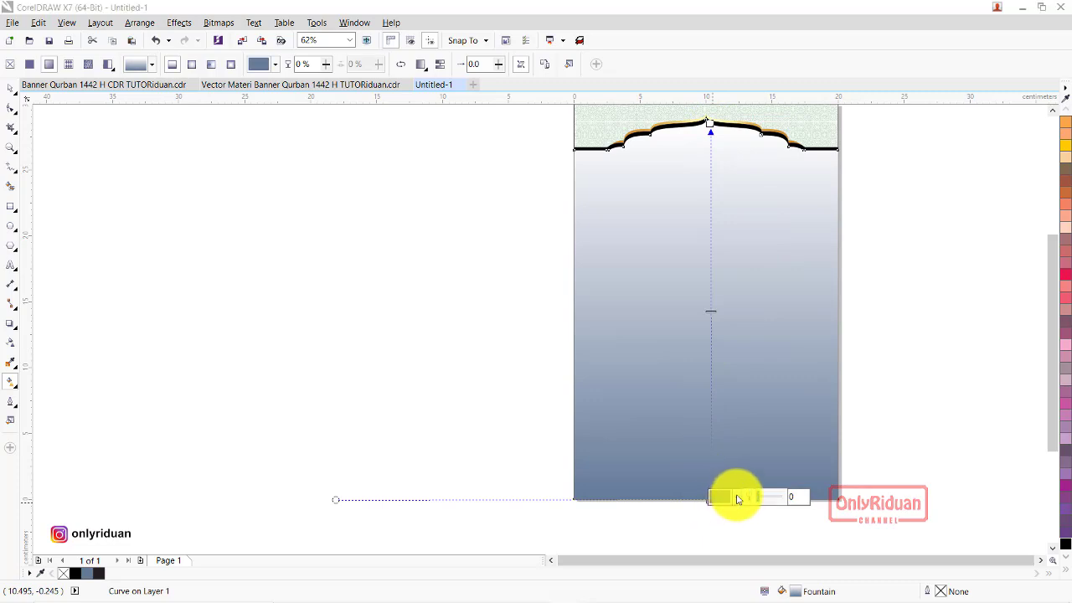
{"action": "left_click", "coordinate": [737, 499]}
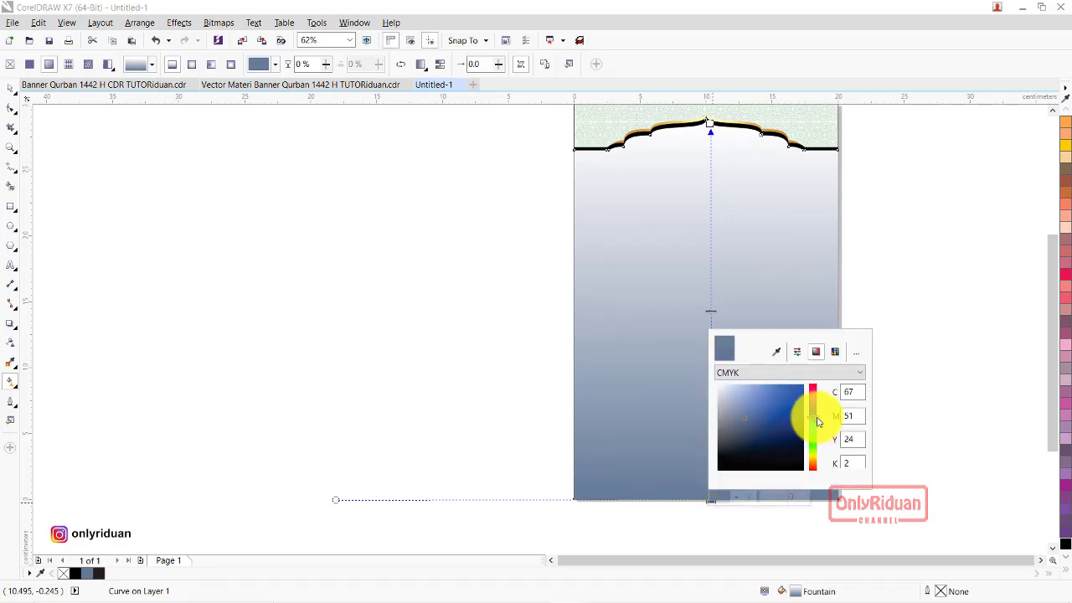
{"action": "left_click_drag", "start_coordinate": [818, 421], "coordinate": [822, 425]}
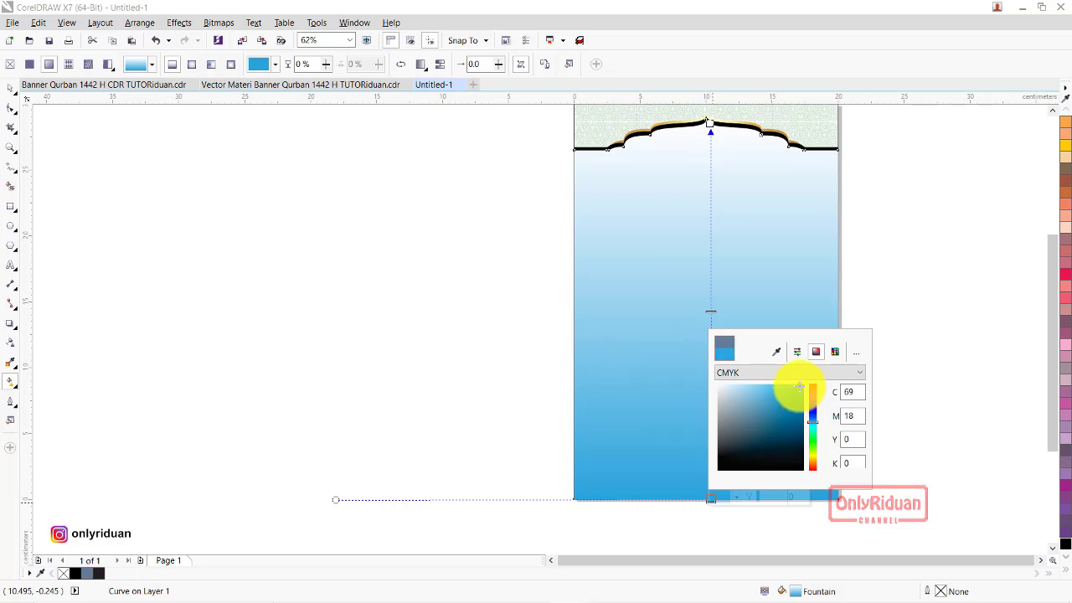
{"action": "left_click_drag", "start_coordinate": [792, 384], "coordinate": [790, 384]}
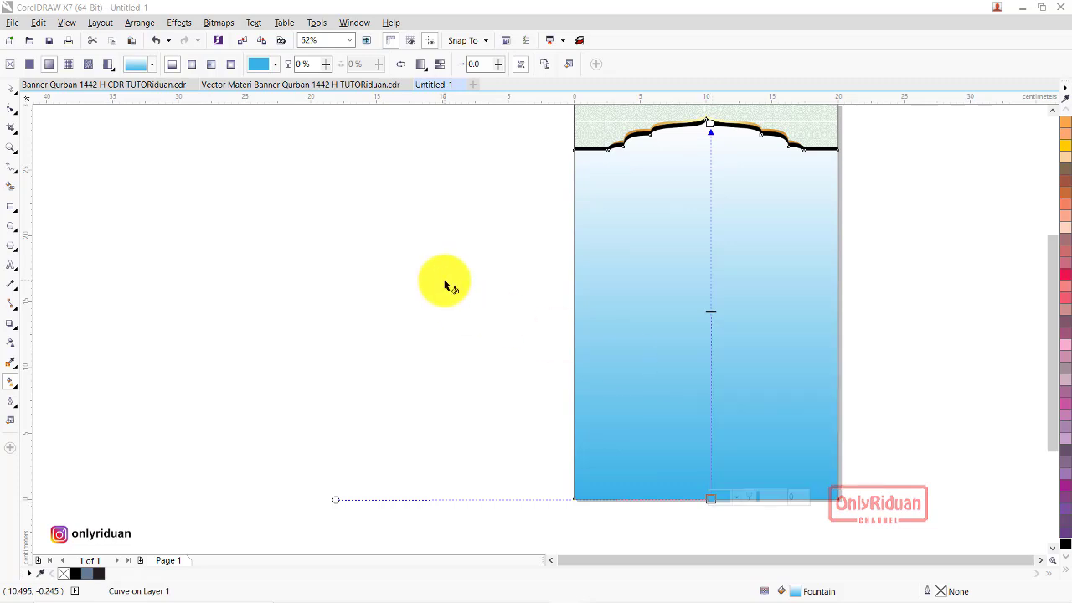
{"action": "left_click", "coordinate": [96, 86]}
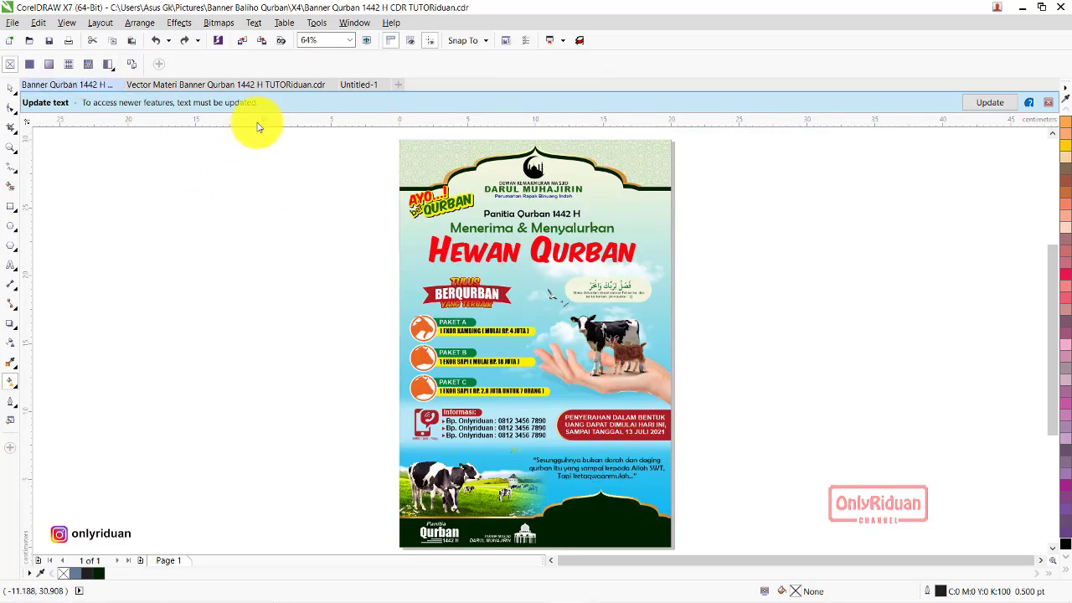
- Deselect the sky-blue background and compare the new banner with the finished reference design
{"action": "left_click", "coordinate": [351, 85]}
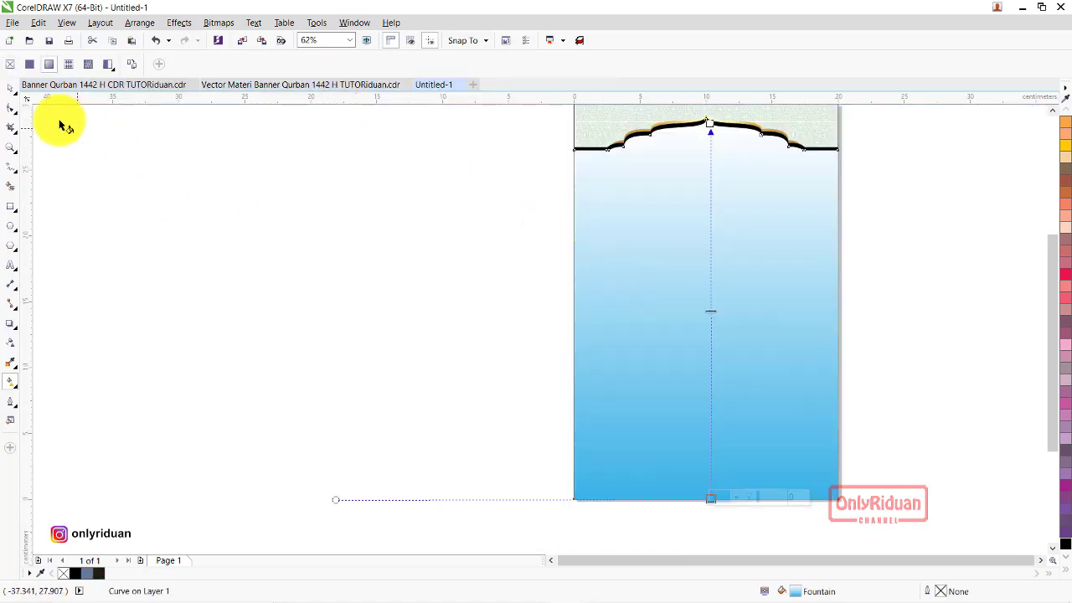
{"action": "left_click", "coordinate": [11, 89]}
{"action": "left_click", "coordinate": [299, 201]}
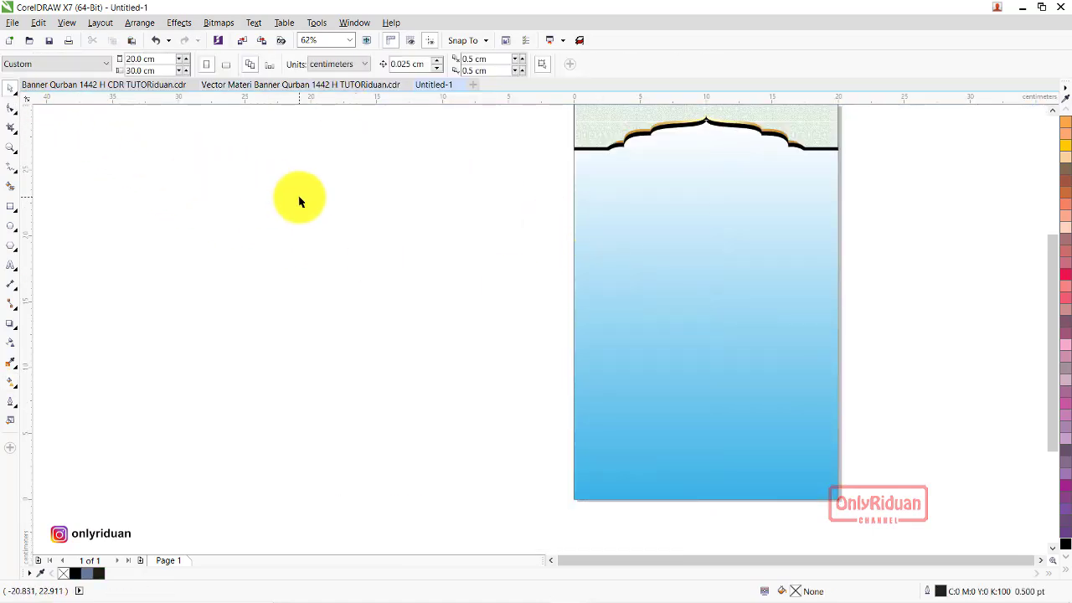
{"action": "left_click", "coordinate": [1053, 110]}
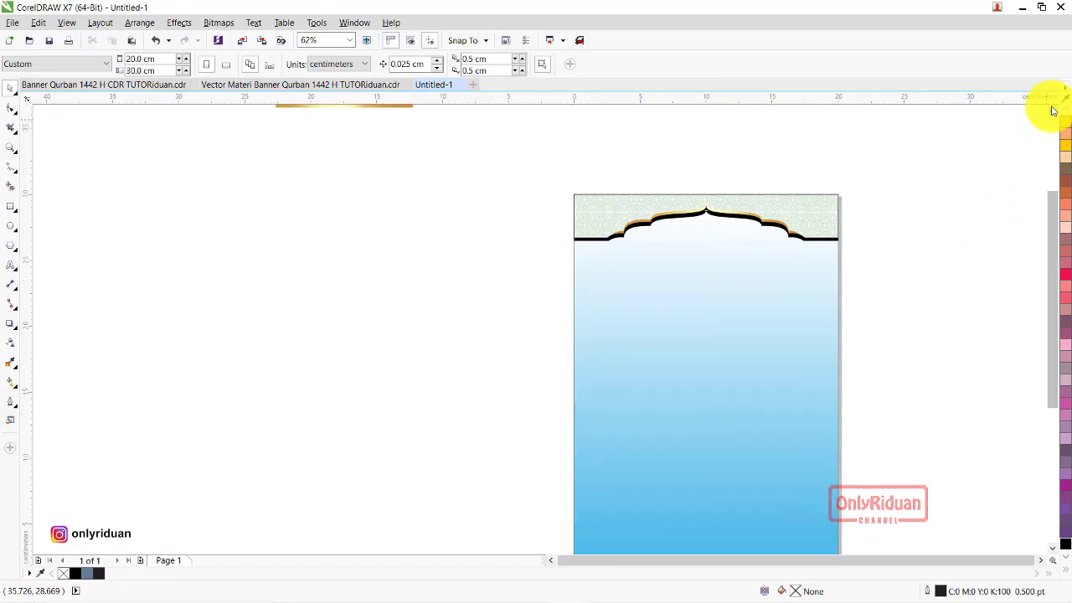
{"action": "left_click", "coordinate": [99, 84]}
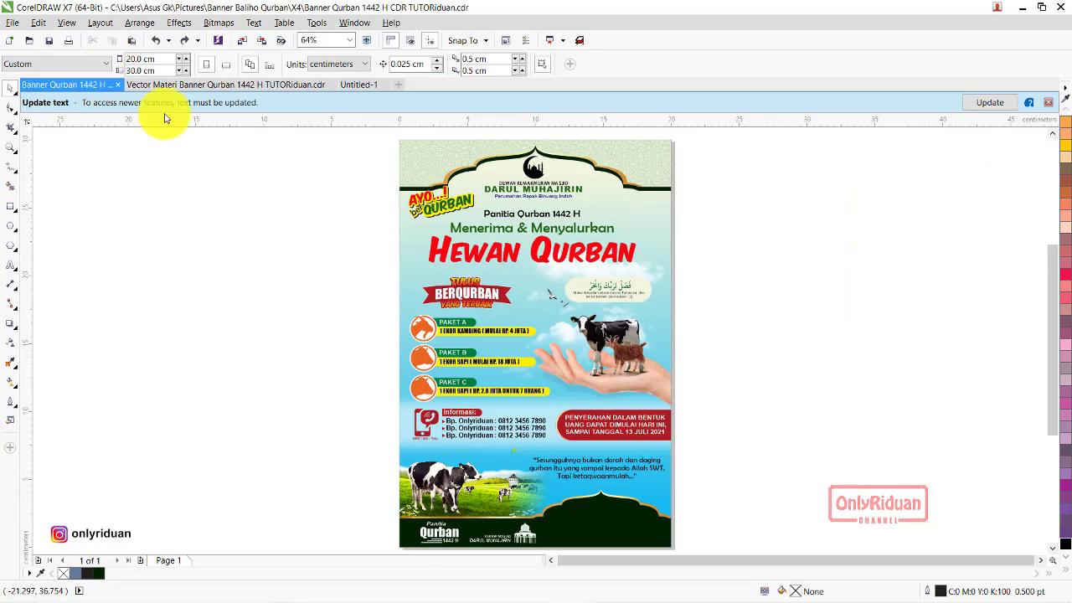
{"action": "left_click", "coordinate": [353, 85]}
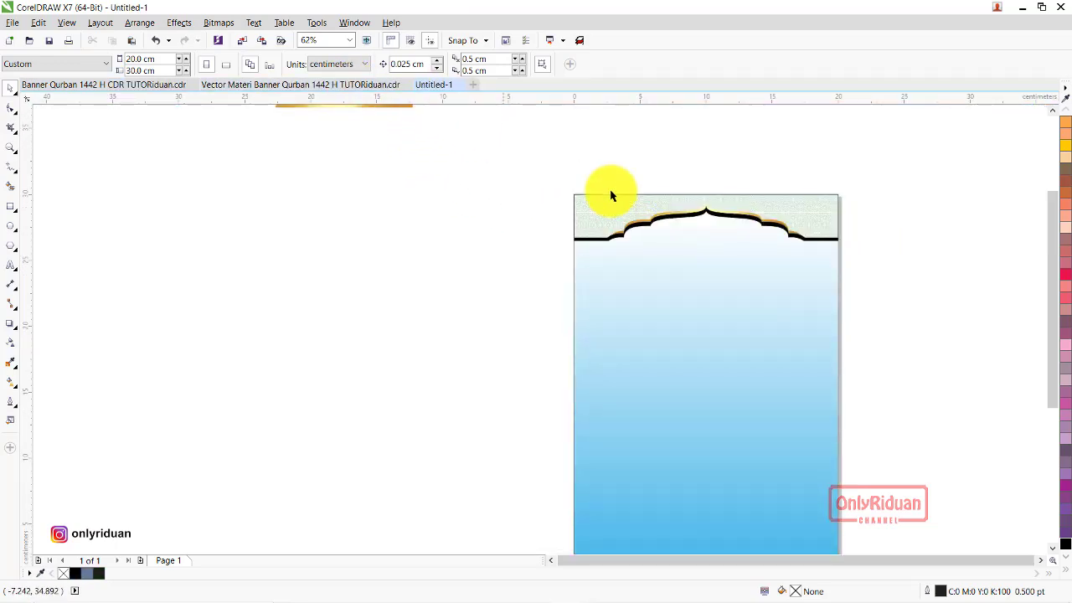
- Copy the gold dome from the vector materials file into the banner near the page bottom
{"action": "left_click", "coordinate": [351, 87]}
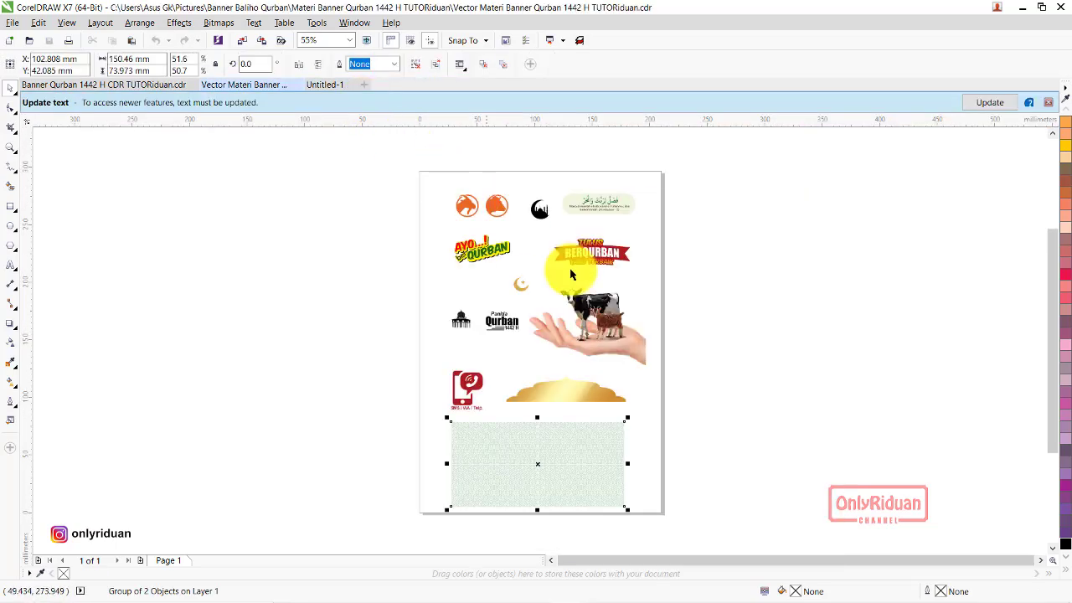
{"action": "left_click_drag", "start_coordinate": [709, 434], "coordinate": [486, 379]}
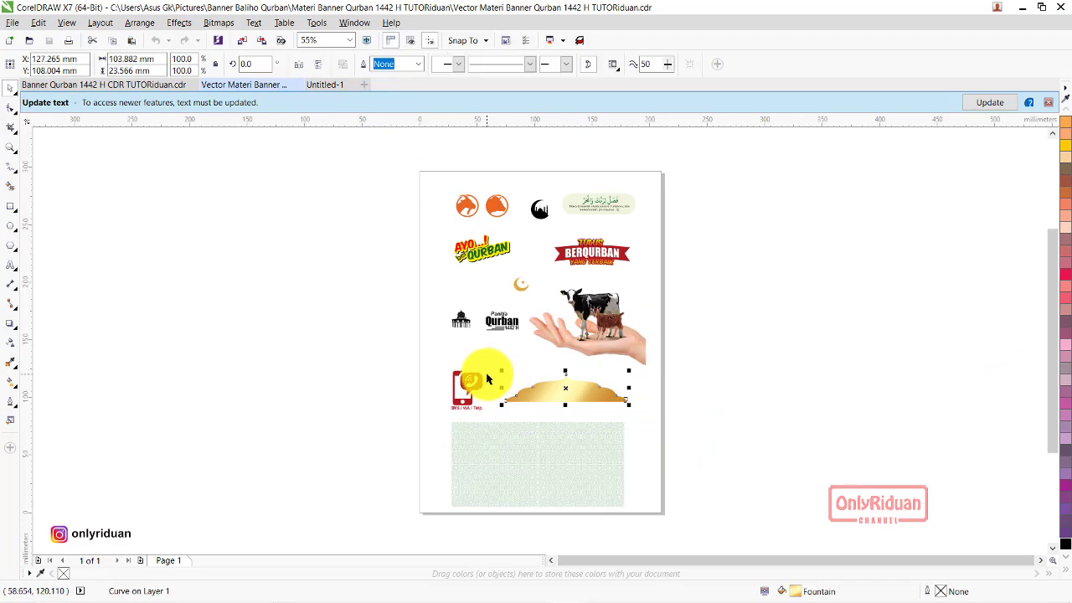
{"action": "left_click", "coordinate": [325, 85]}
{"action": "key", "text": "ctrl+v"}
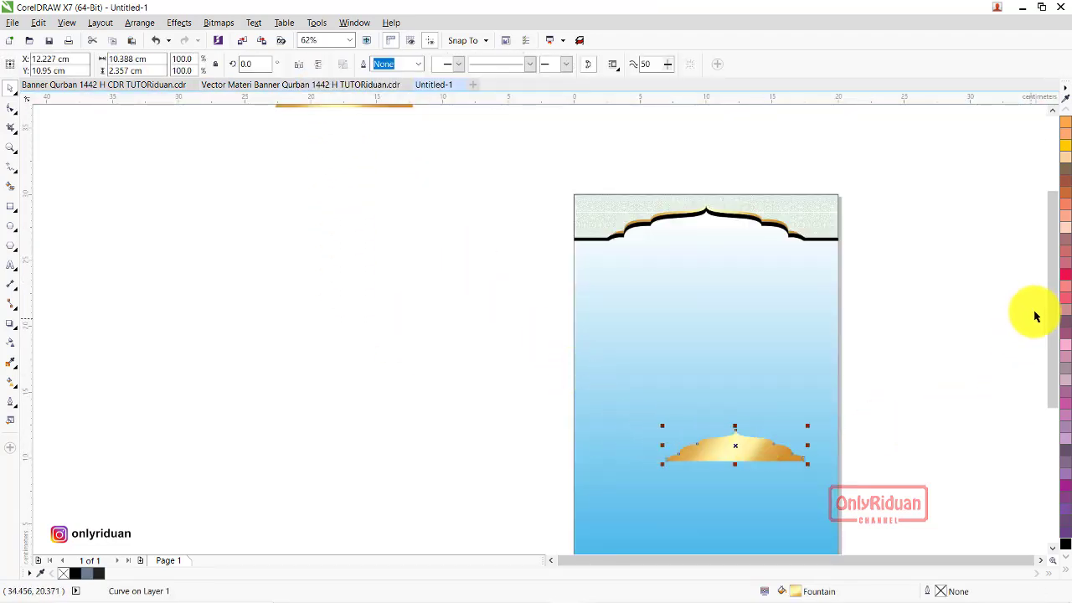
{"action": "mouse_move", "coordinate": [1048, 298]}
{"action": "left_mouse_down"}
{"action": "mouse_move", "coordinate": [1056, 350]}
{"action": "mouse_move", "coordinate": [1045, 395]}
{"action": "left_mouse_up"}
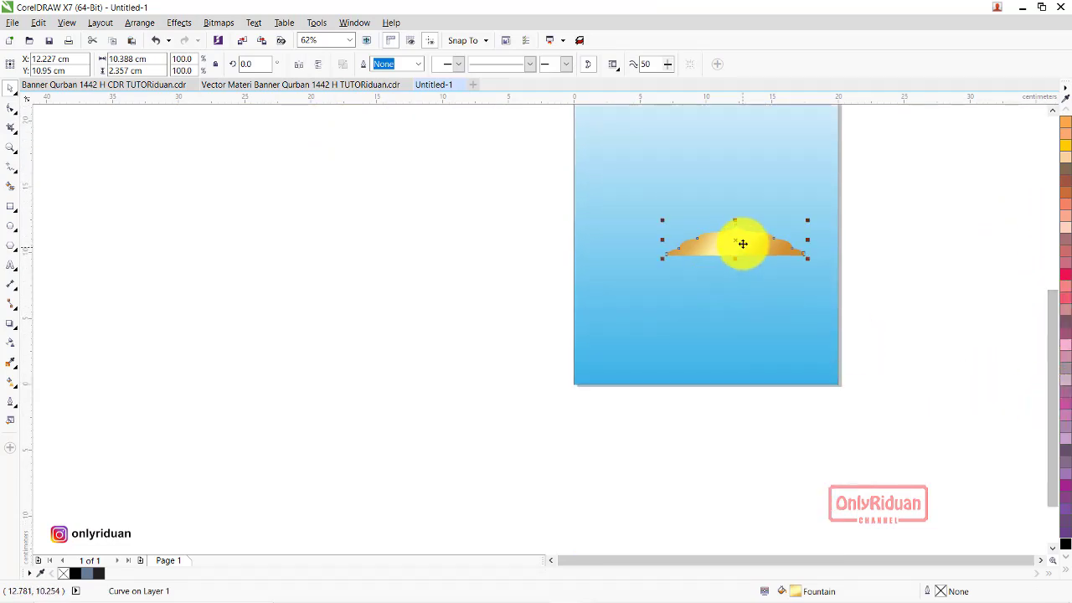
{"action": "left_click_drag", "start_coordinate": [744, 242], "coordinate": [769, 331]}
{"action": "left_click", "coordinate": [84, 84]}
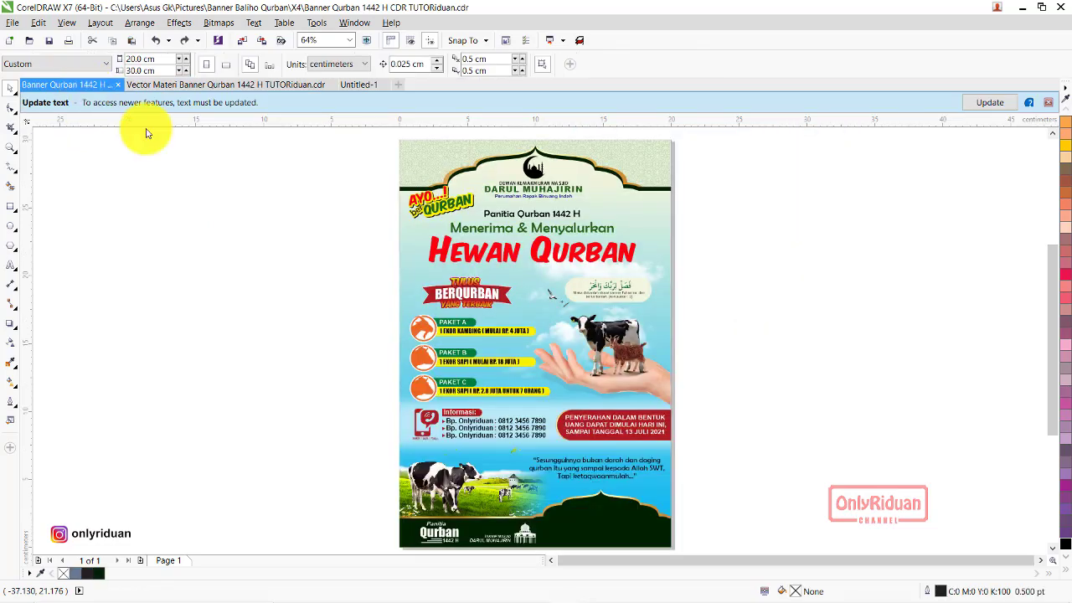
{"action": "left_click_drag", "start_coordinate": [1055, 343], "coordinate": [1045, 359]}
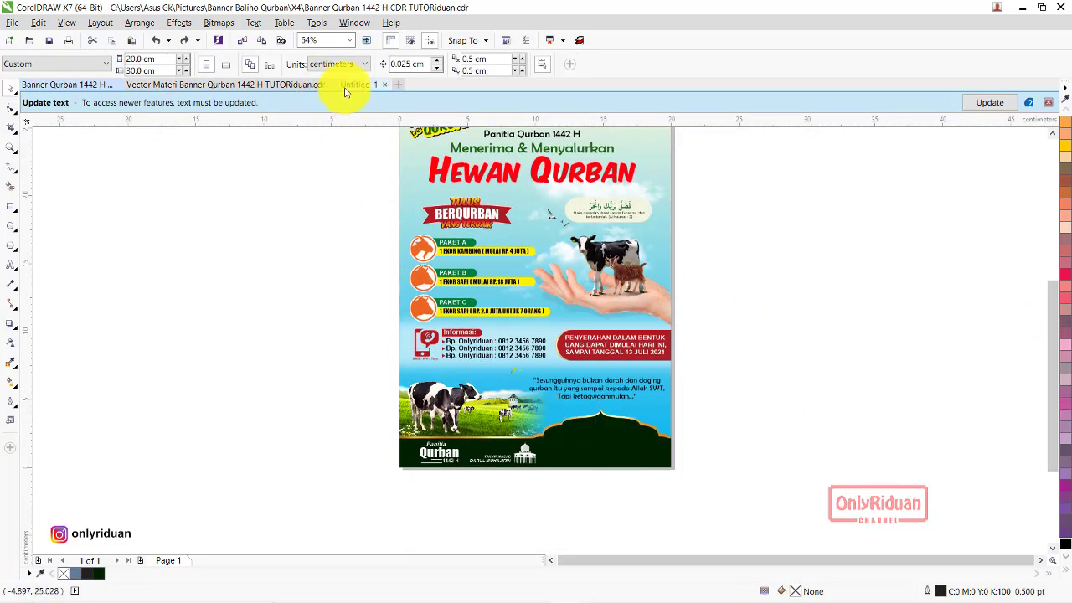
{"action": "left_click", "coordinate": [348, 85]}
- Place the dome against the banner's bottom-right edge and fill it black
{"action": "scroll", "coordinate": [952, 381], "scroll_direction": "up", "scroll_amount": 2}
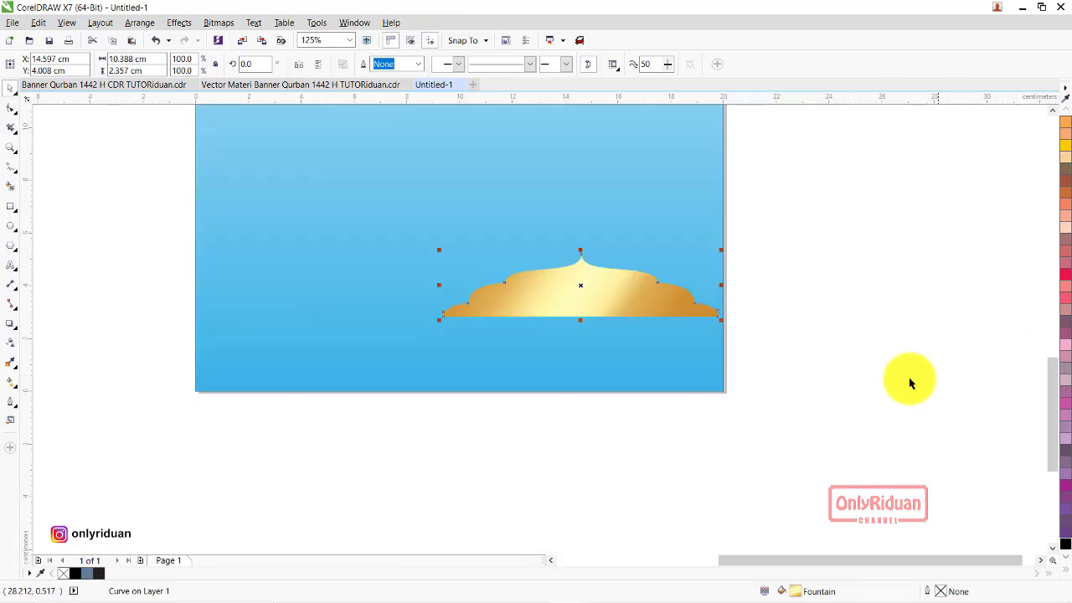
{"action": "left_click_drag", "start_coordinate": [601, 298], "coordinate": [583, 321]}
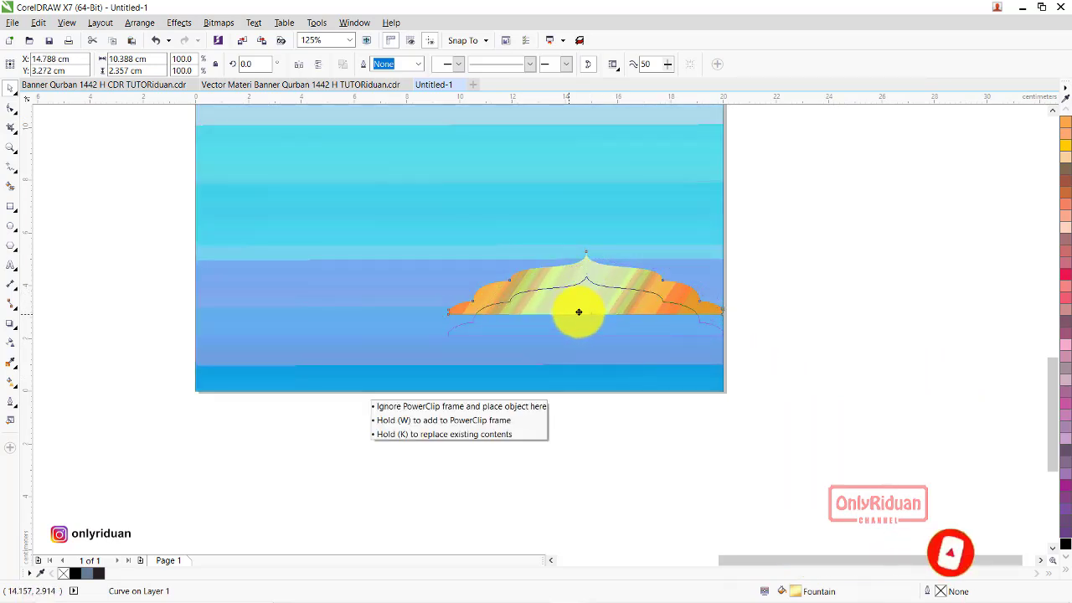
{"action": "mouse_move", "coordinate": [577, 311]}
{"action": "left_mouse_down"}
{"action": "mouse_move", "coordinate": [563, 315]}
{"action": "mouse_move", "coordinate": [590, 304]}
{"action": "left_mouse_up"}
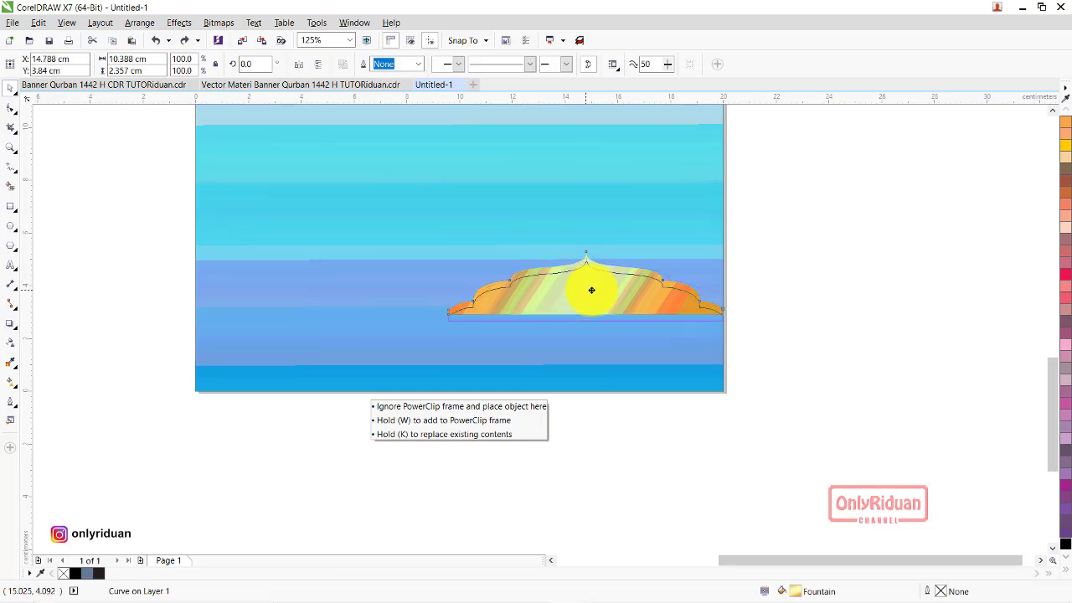
{"action": "left_click_drag", "start_coordinate": [591, 290], "coordinate": [591, 289]}
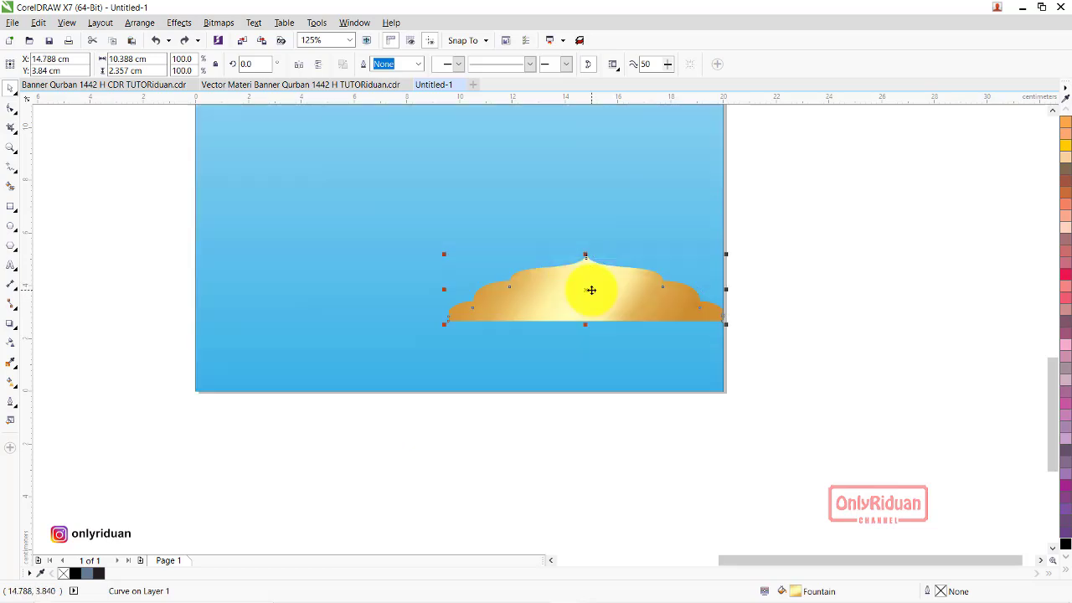
{"action": "left_click", "coordinate": [100, 573]}
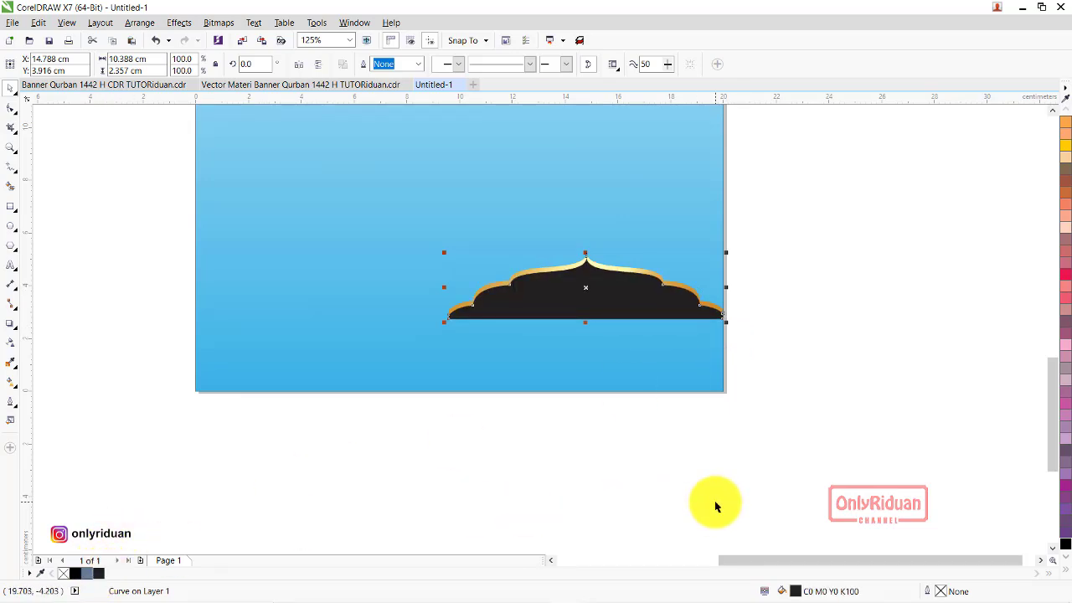
- Add a black 19.982 × 2.914 cm rectangle band across the bottom, then view the reference banner
{"action": "left_click", "coordinate": [11, 207]}
{"action": "left_click_drag", "start_coordinate": [721, 319], "coordinate": [193, 393]}
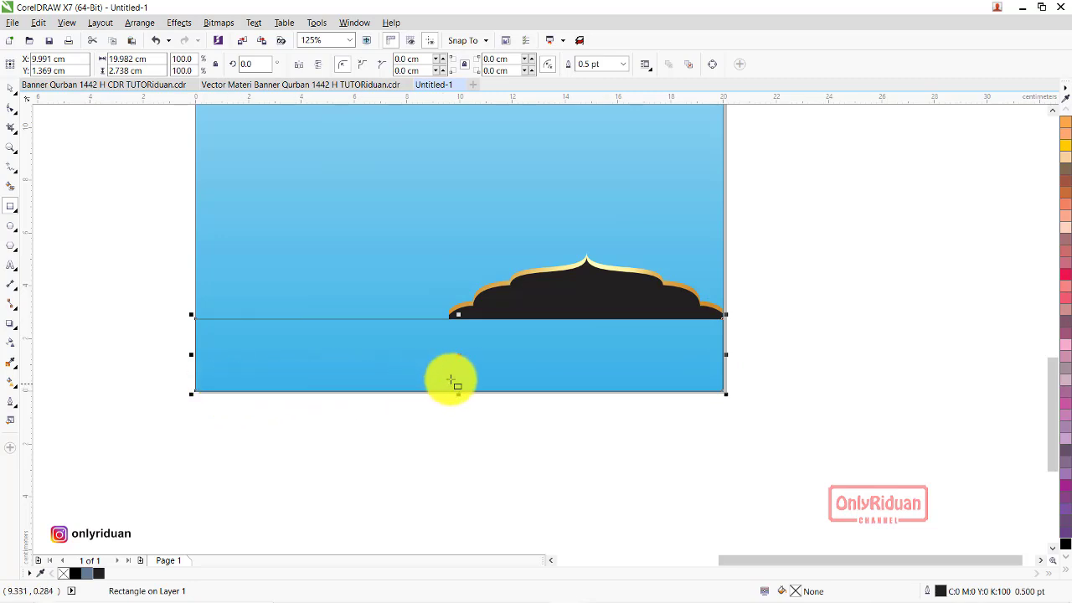
{"action": "left_click_drag", "start_coordinate": [460, 316], "coordinate": [456, 312]}
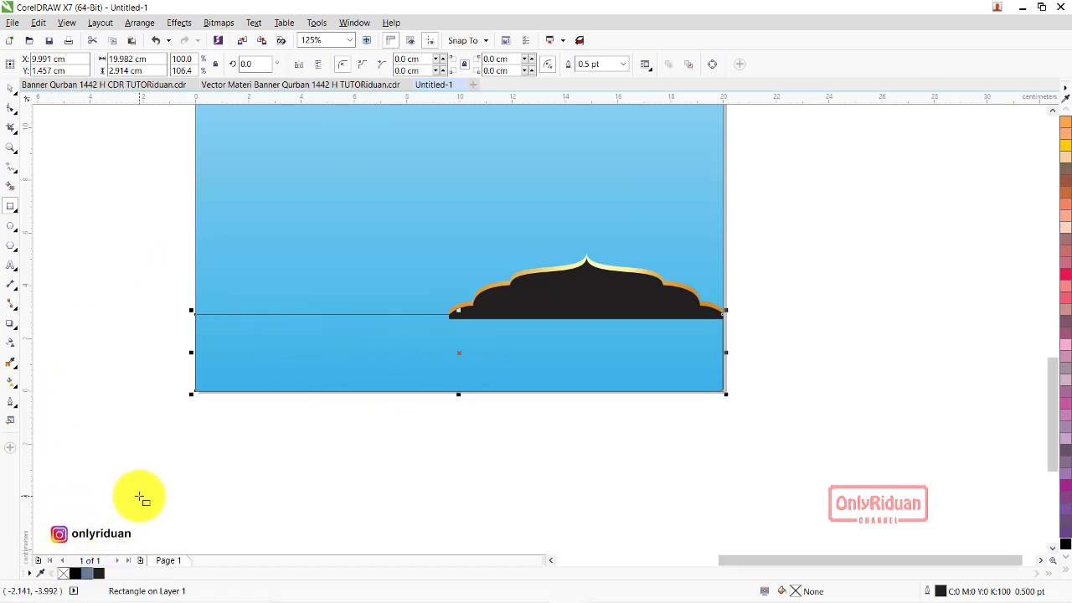
{"action": "left_click", "coordinate": [75, 573]}
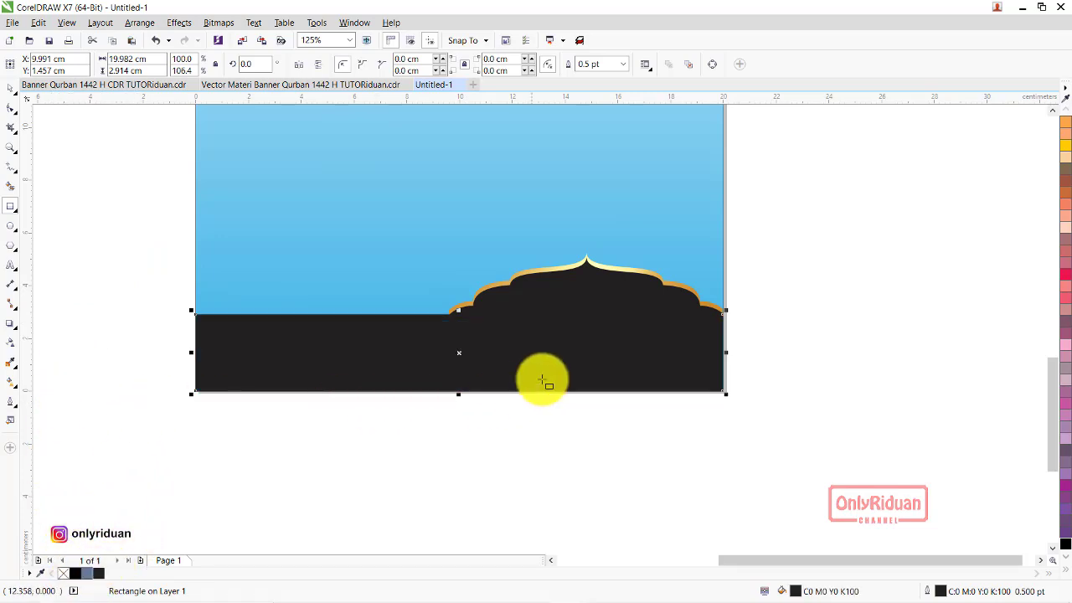
{"action": "scroll", "coordinate": [546, 377], "scroll_direction": "down", "scroll_amount": 1}
{"action": "scroll", "coordinate": [589, 378], "scroll_direction": "down", "scroll_amount": 1}
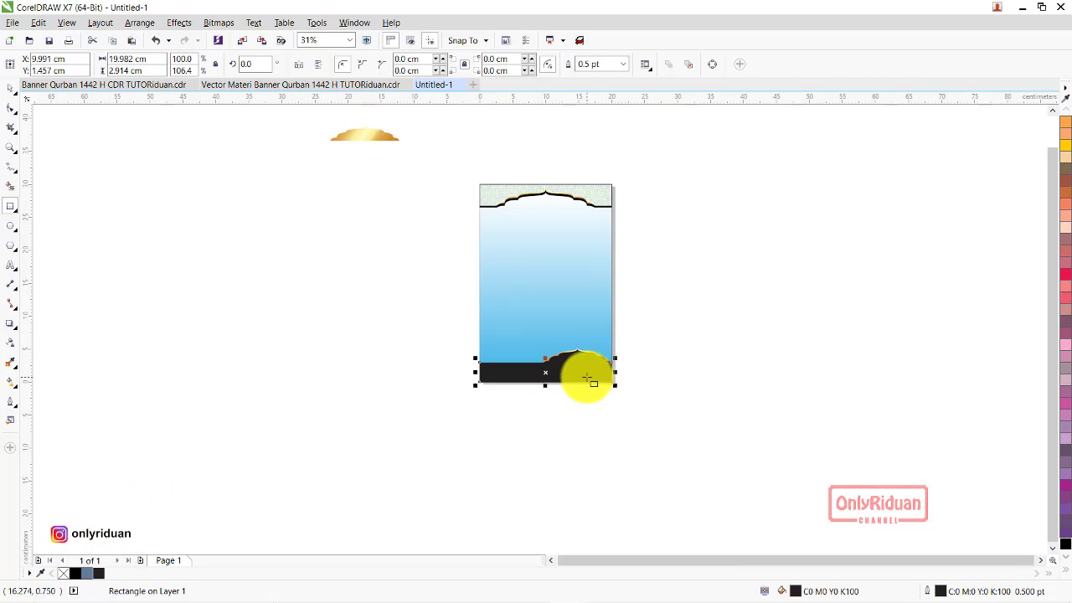
{"action": "left_click", "coordinate": [127, 86]}
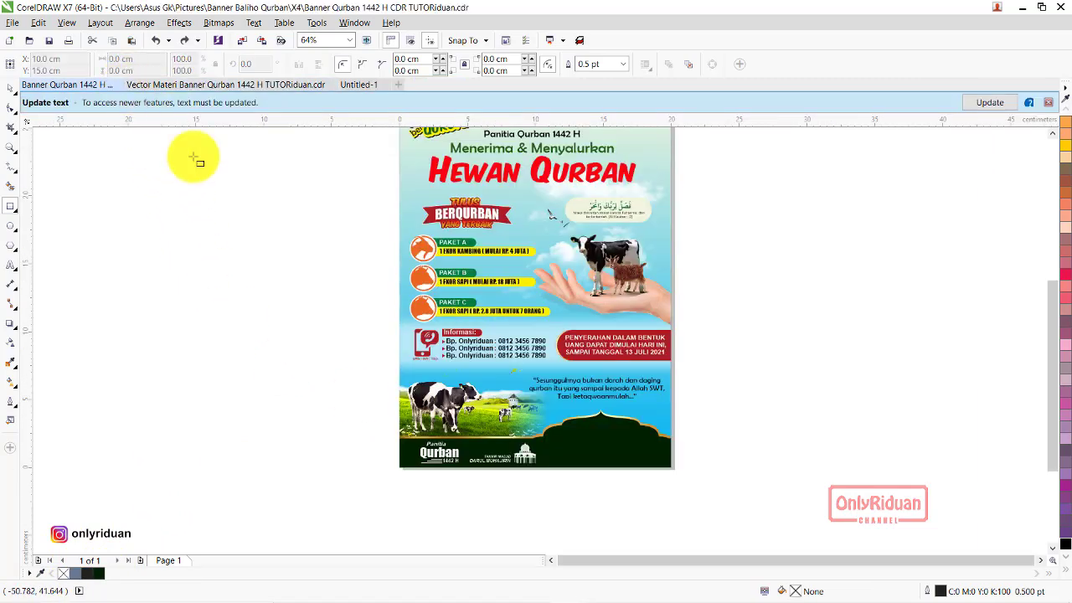
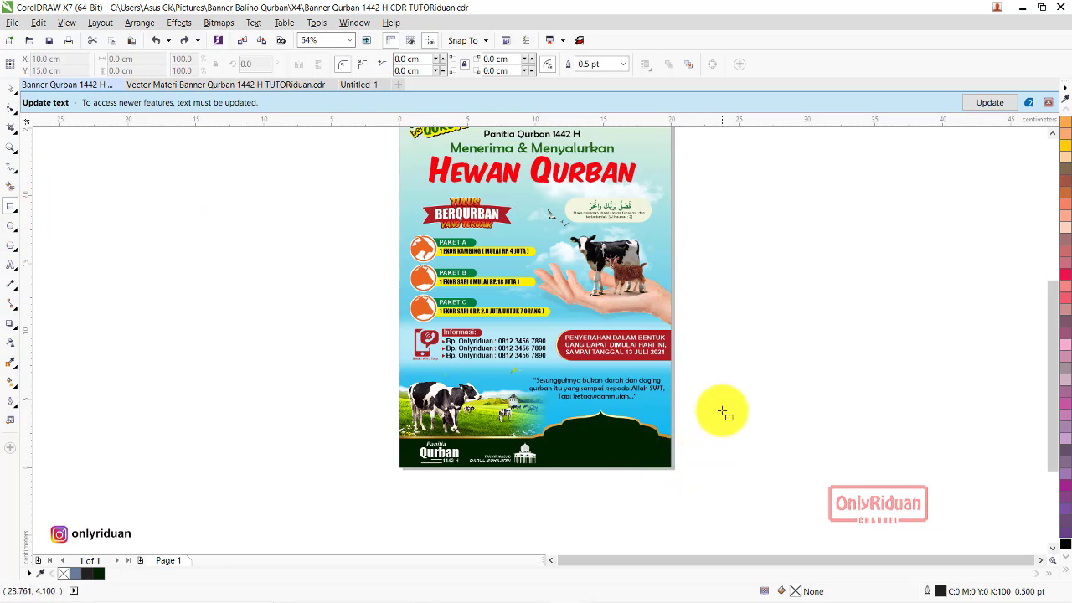
- Draw a small rectangle, fill it with the banner footer's dark green, then cut it
{"action": "left_click_drag", "start_coordinate": [722, 410], "coordinate": [777, 473]}
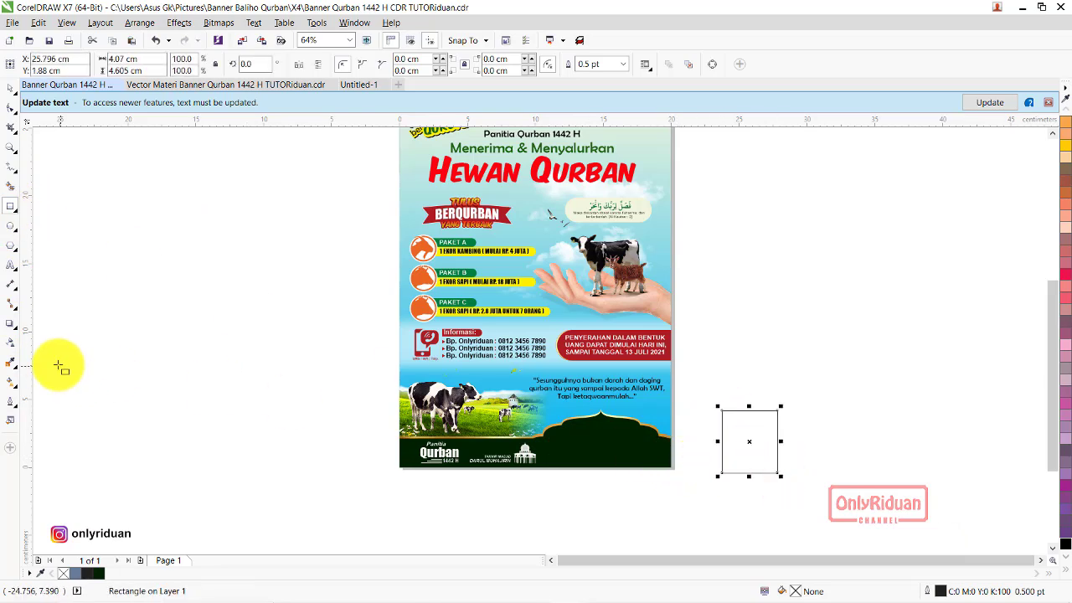
{"action": "left_click", "coordinate": [12, 366]}
{"action": "left_click", "coordinate": [633, 449]}
{"action": "left_click", "coordinate": [741, 437]}
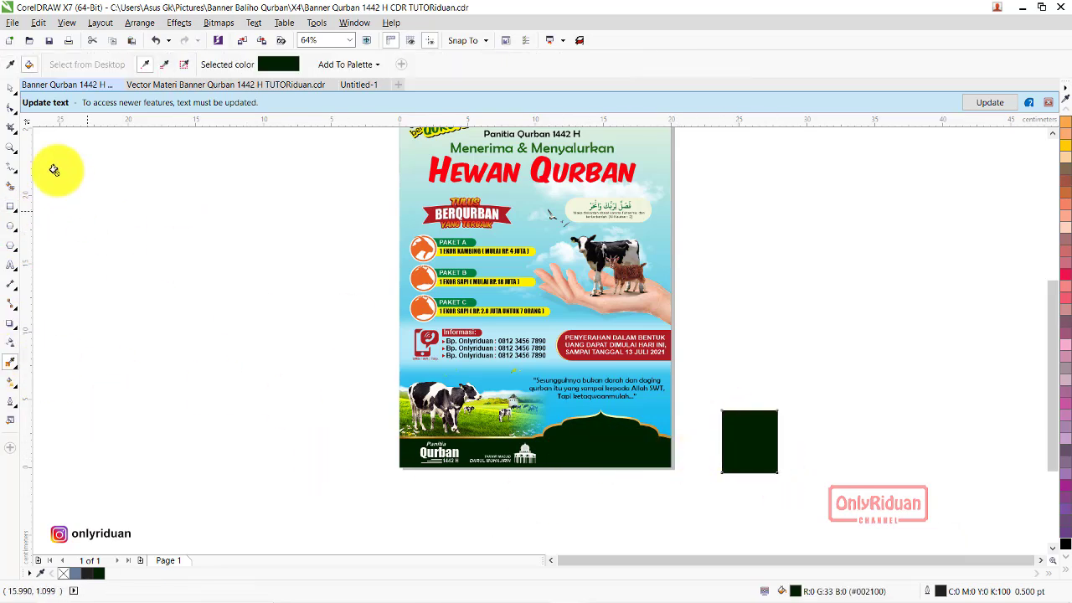
{"action": "left_click", "coordinate": [10, 87]}
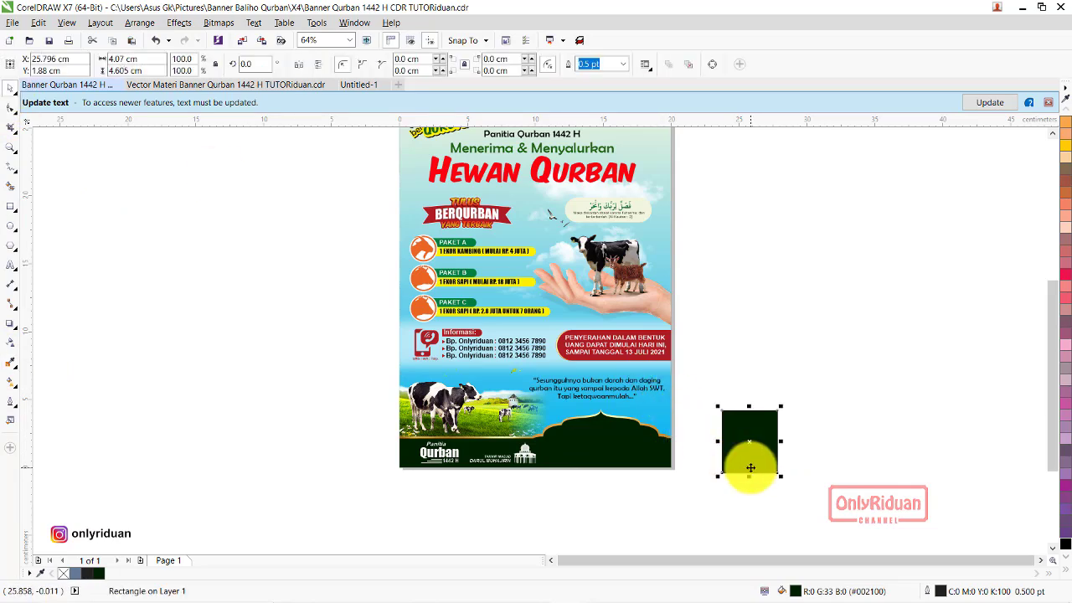
{"action": "key", "text": "Delete"}
- Paste the green swatch into Untitled-1, apply its dark green to the ground band, then delete it
{"action": "left_click", "coordinate": [353, 84]}
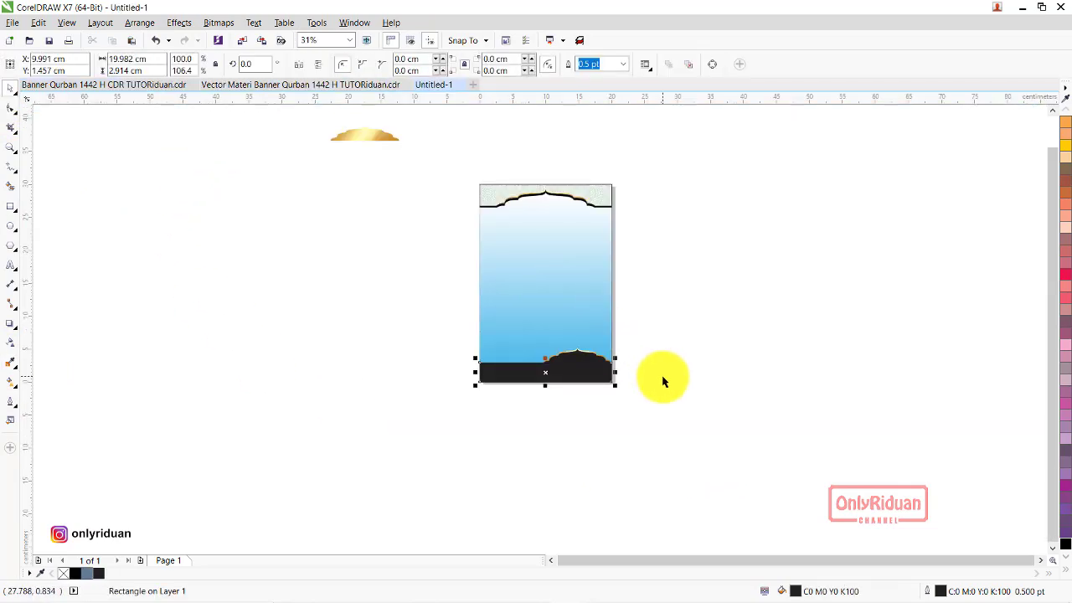
{"action": "key", "text": "ctrl+v"}
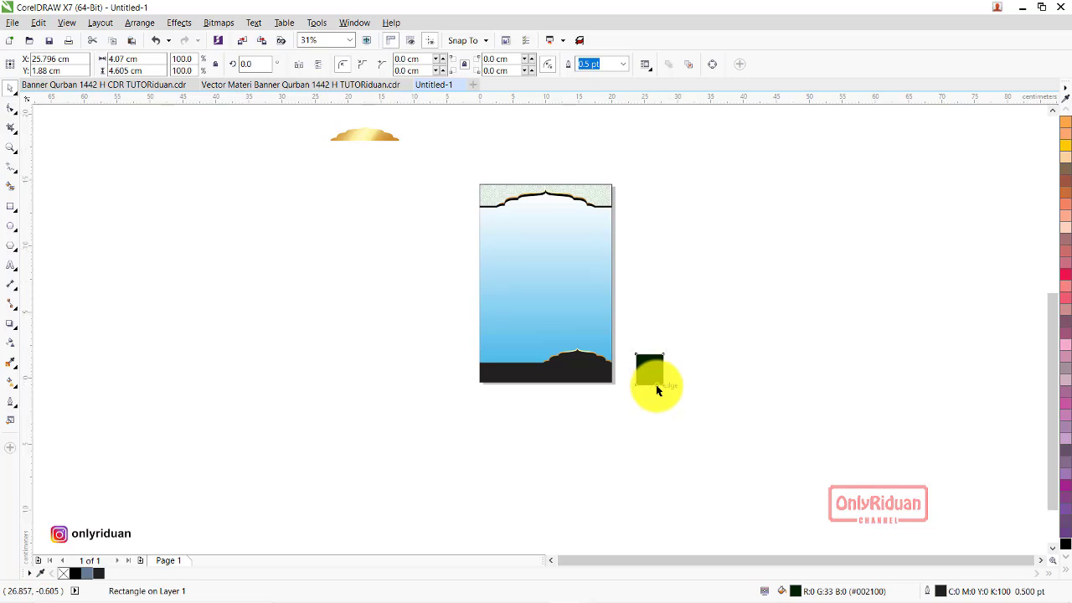
{"action": "scroll", "coordinate": [655, 393], "scroll_direction": "up", "scroll_amount": 3}
{"action": "scroll", "coordinate": [656, 385], "scroll_direction": "down", "scroll_amount": 2}
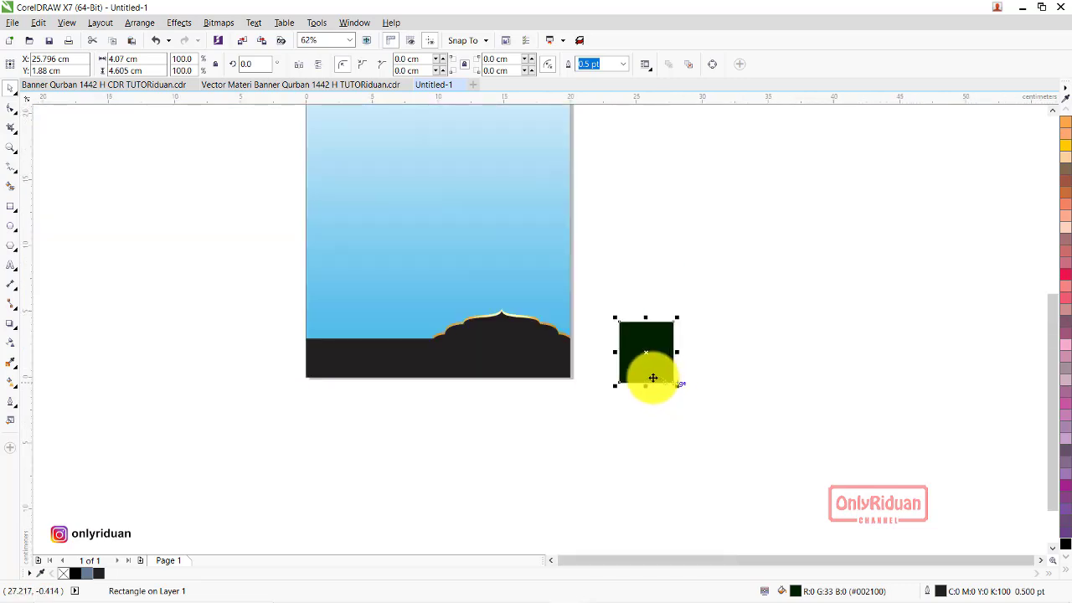
{"action": "scroll", "coordinate": [641, 371], "scroll_direction": "up", "scroll_amount": 2}
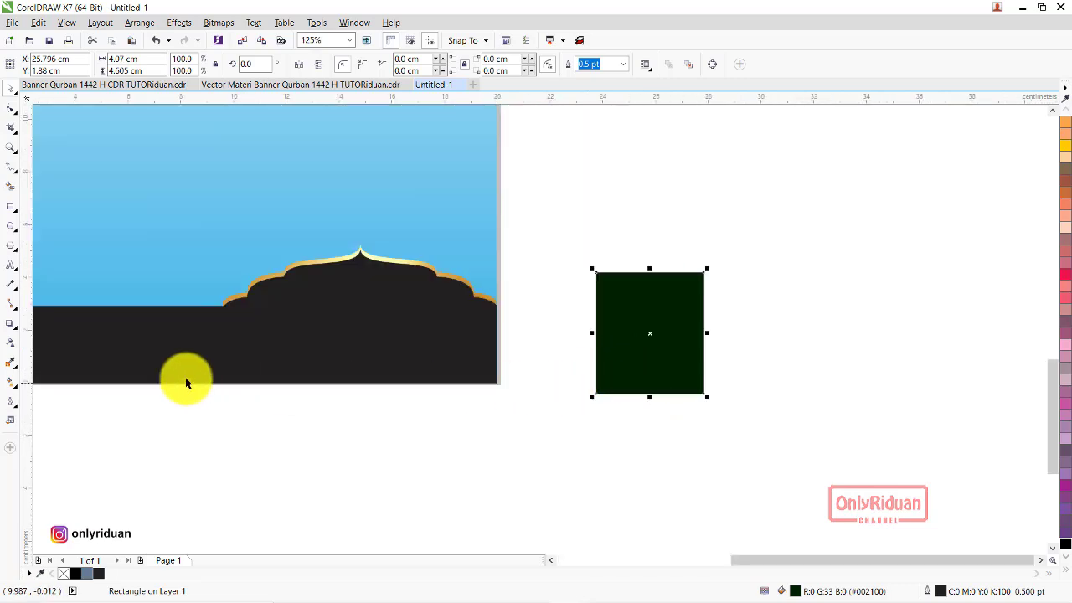
{"action": "left_click", "coordinate": [11, 361]}
{"action": "left_click", "coordinate": [657, 345]}
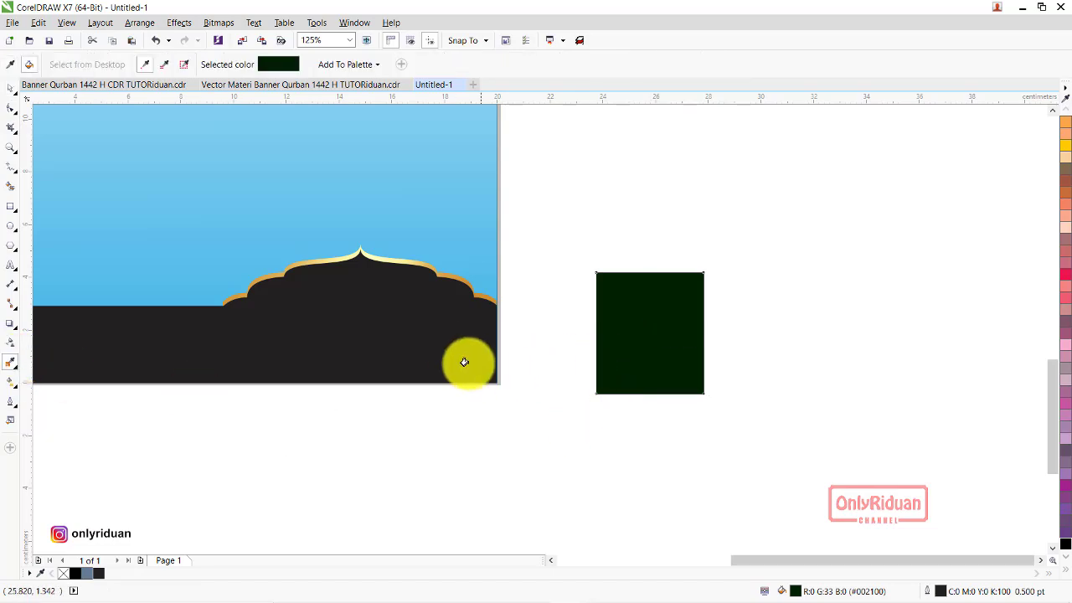
{"action": "left_click", "coordinate": [447, 346]}
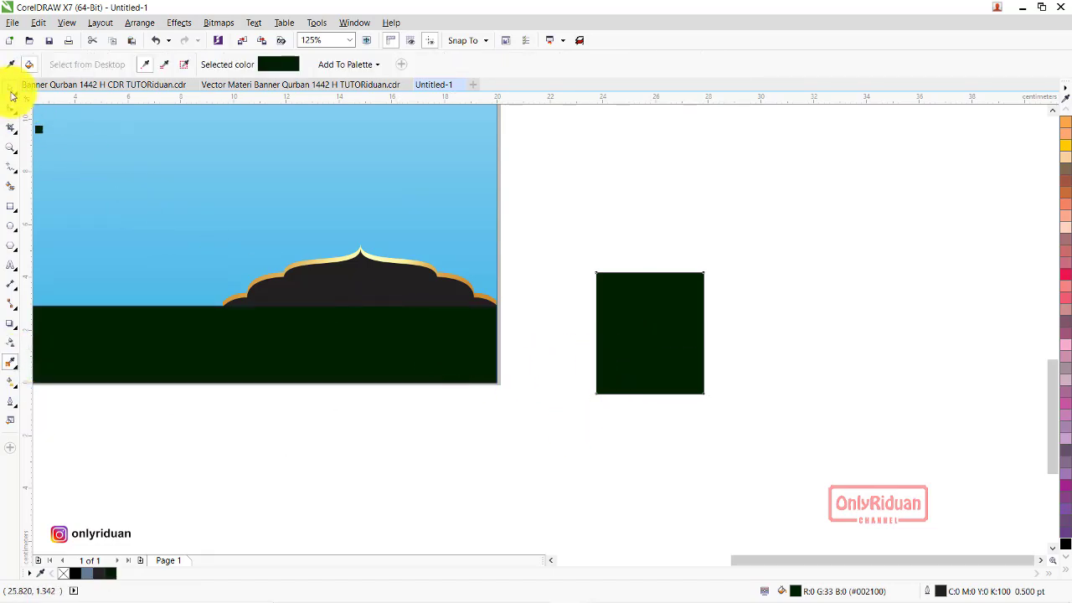
{"action": "left_click", "coordinate": [11, 88]}
{"action": "left_click_drag", "start_coordinate": [597, 313], "coordinate": [682, 395]}
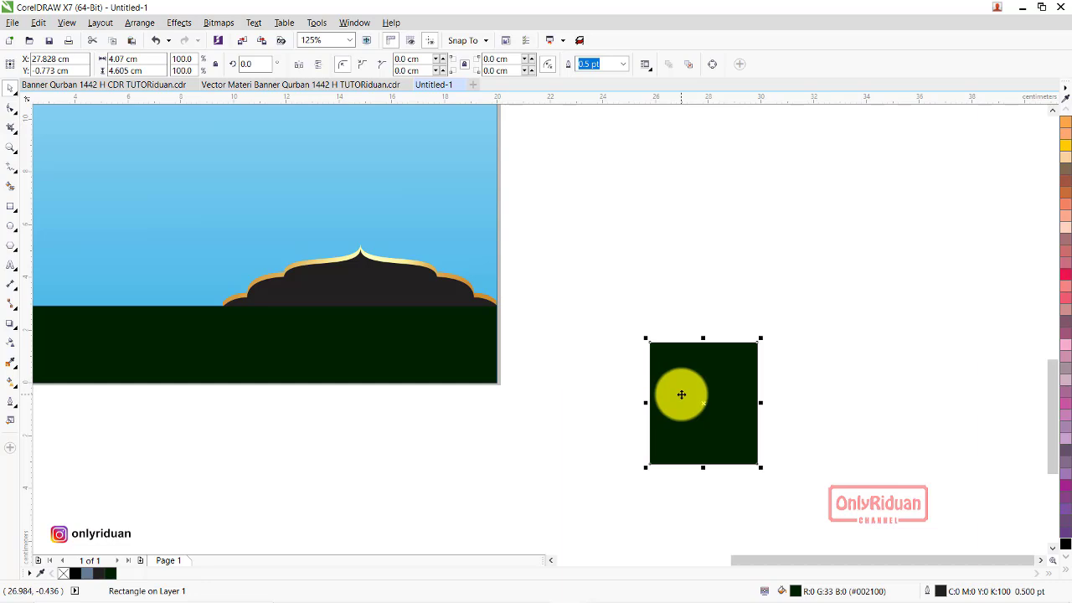
{"action": "key", "text": "Delete"}
- Weld the ground band with the dome and fill the welded shape dark green (R0 G33 B0)
{"action": "left_click", "coordinate": [435, 352]}
{"action": "left_click", "coordinate": [352, 306], "text": "shift"}
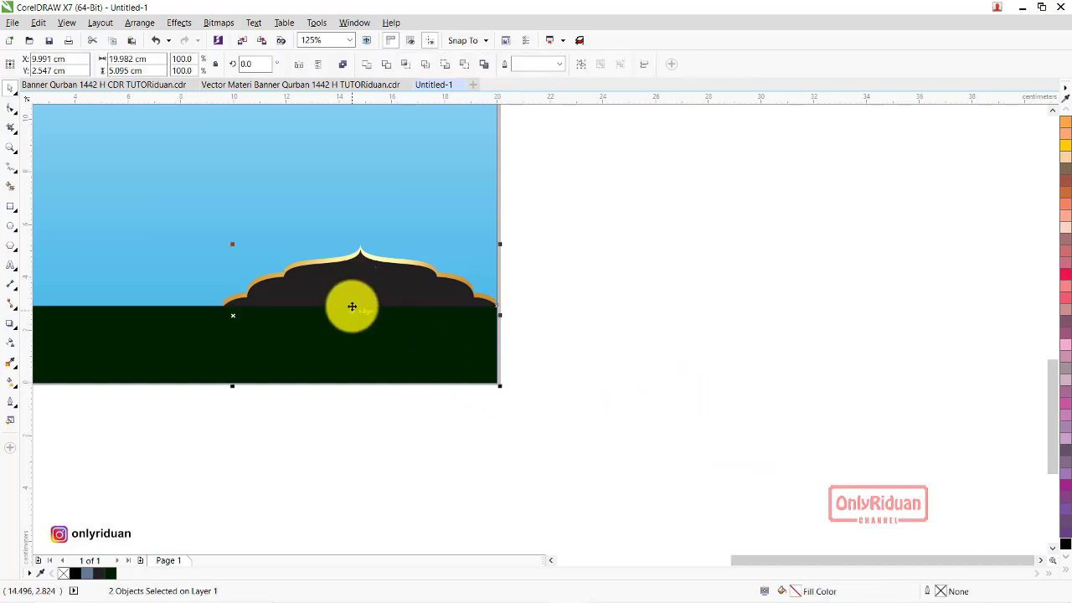
{"action": "left_click", "coordinate": [366, 63]}
{"action": "left_click", "coordinate": [653, 221]}
{"action": "scroll", "coordinate": [563, 295], "scroll_direction": "down", "scroll_amount": 2}
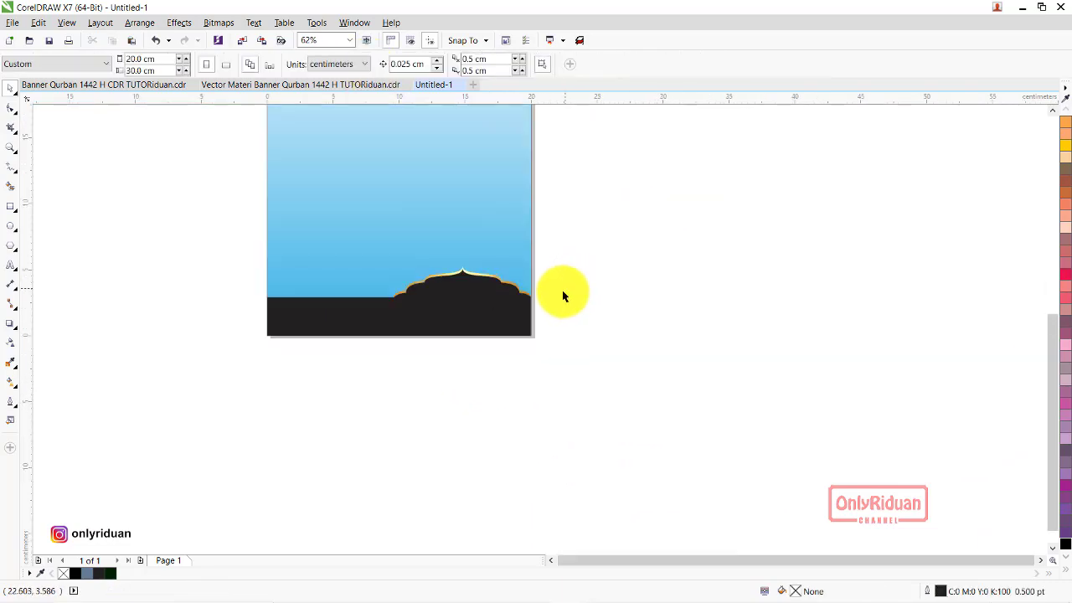
{"action": "left_click", "coordinate": [454, 306]}
{"action": "left_click", "coordinate": [109, 575]}
{"action": "left_click", "coordinate": [545, 397]}
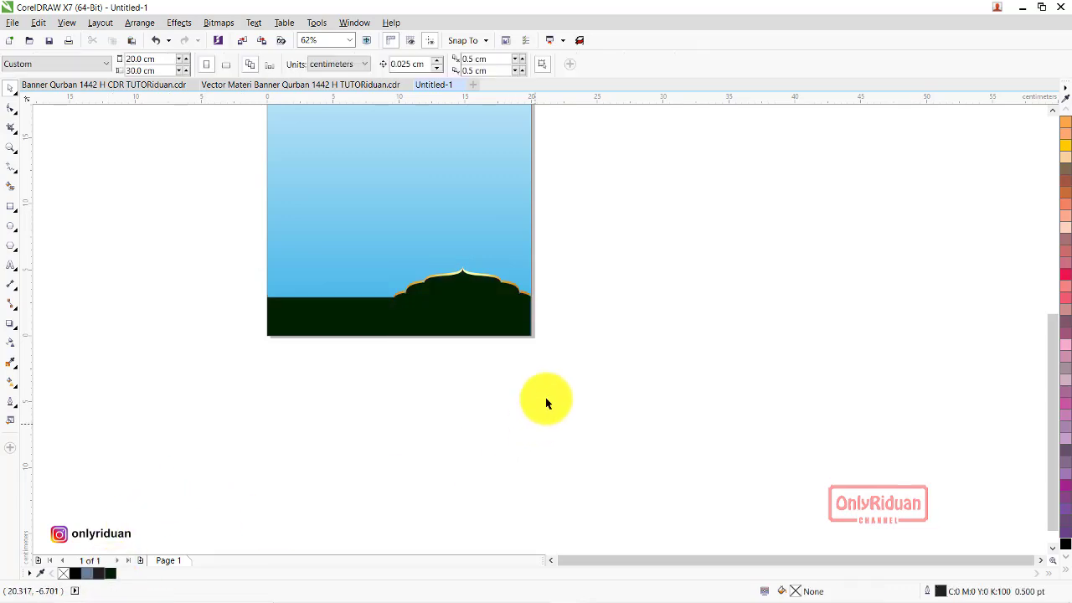
{"action": "scroll", "coordinate": [549, 285], "scroll_direction": "down", "scroll_amount": 2}
{"action": "scroll", "coordinate": [520, 284], "scroll_direction": "down", "scroll_amount": 1}
{"action": "scroll", "coordinate": [553, 297], "scroll_direction": "up", "scroll_amount": 3}
{"action": "scroll", "coordinate": [566, 305], "scroll_direction": "up", "scroll_amount": 1}
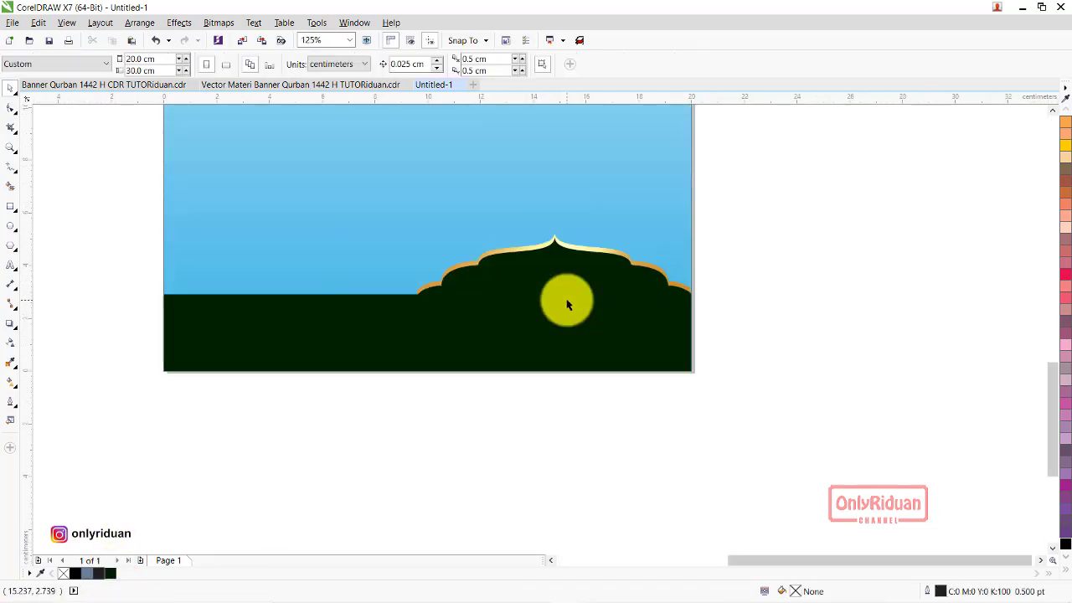
{"action": "scroll", "coordinate": [409, 299], "scroll_direction": "up", "scroll_amount": 1}
{"action": "scroll", "coordinate": [453, 307], "scroll_direction": "down", "scroll_amount": 1}
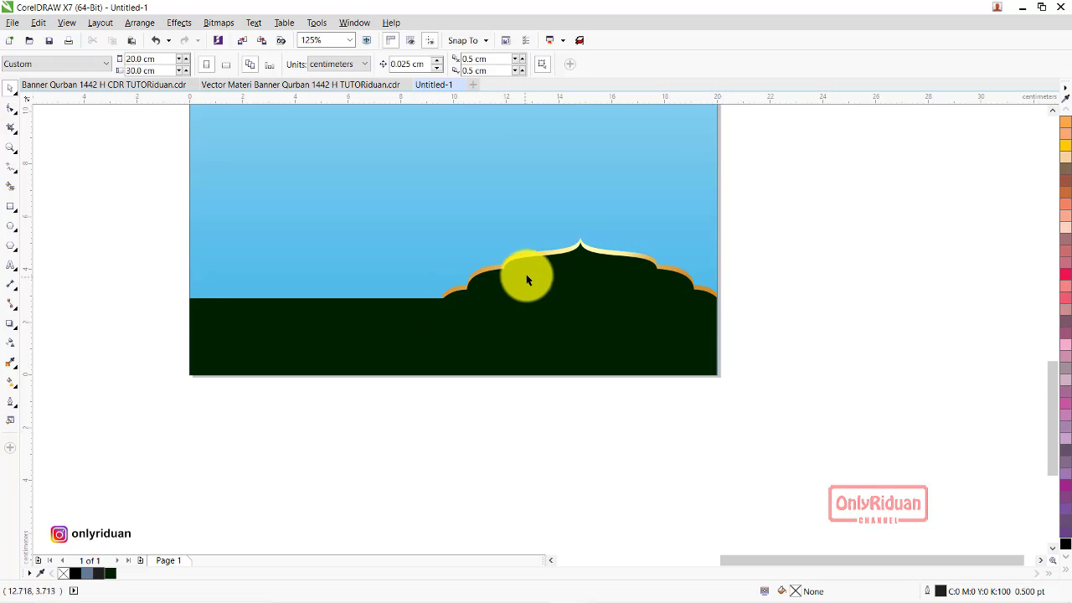
- Draw a thin rectangle strip along the sky-ground edge in Untitled-1
{"action": "left_click", "coordinate": [67, 86]}
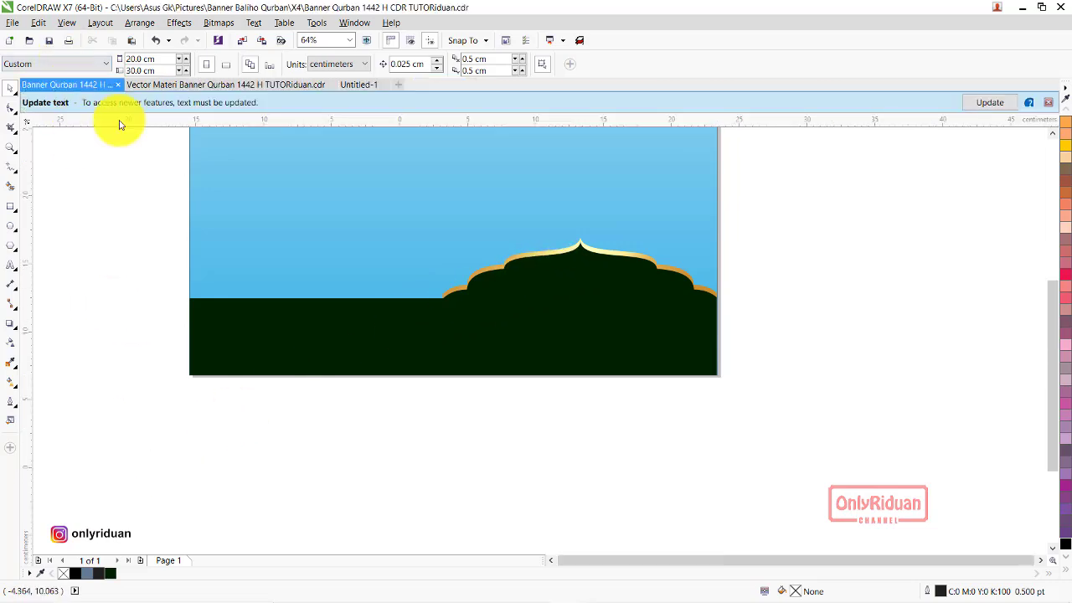
{"action": "left_click", "coordinate": [1045, 104]}
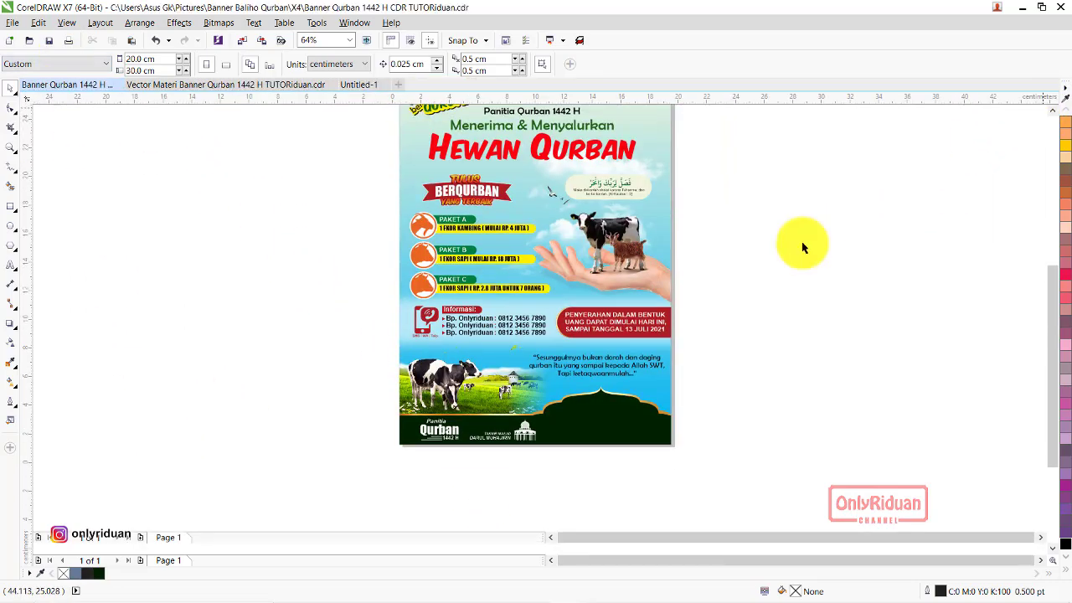
{"action": "scroll", "coordinate": [490, 444], "scroll_direction": "up", "scroll_amount": 2}
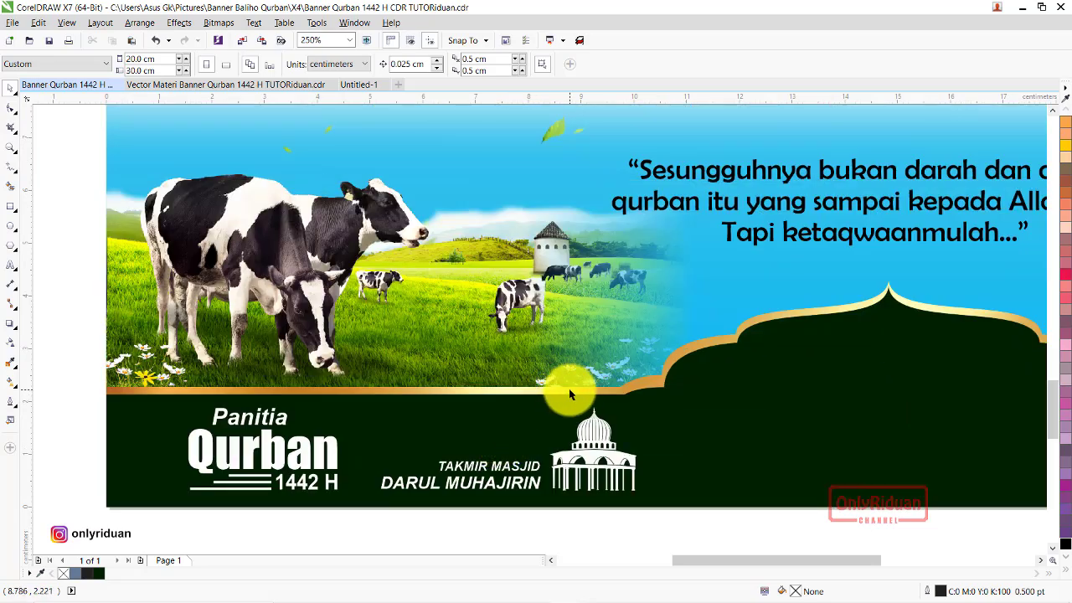
{"action": "left_click", "coordinate": [357, 84]}
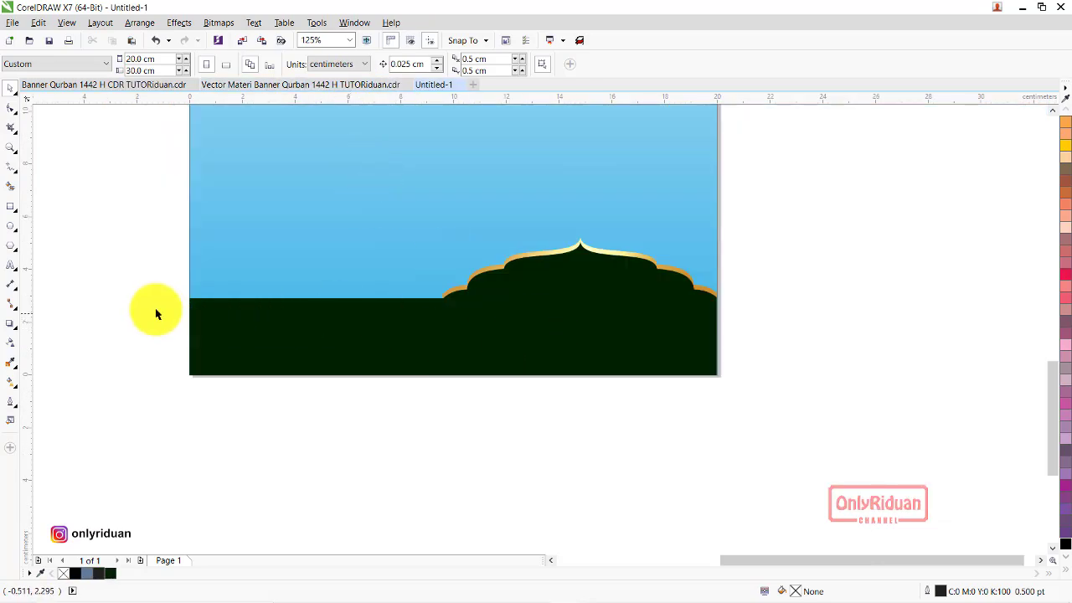
{"action": "scroll", "coordinate": [265, 303], "scroll_direction": "up", "scroll_amount": 1}
{"action": "left_click", "coordinate": [10, 207]}
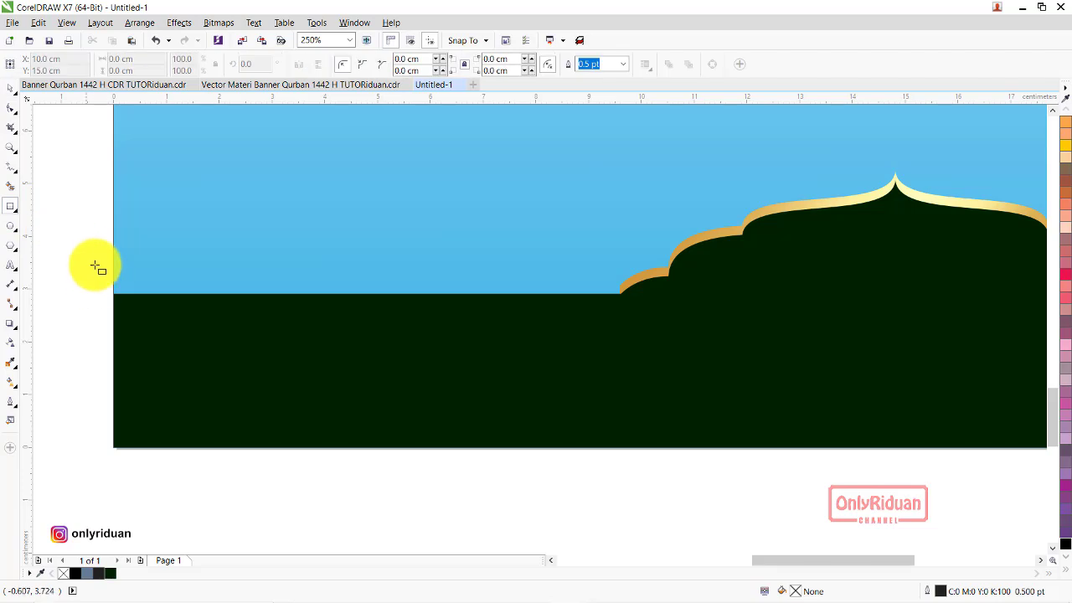
{"action": "mouse_move", "coordinate": [114, 293]}
{"action": "left_mouse_down"}
{"action": "mouse_move", "coordinate": [636, 295]}
{"action": "mouse_move", "coordinate": [620, 289]}
{"action": "left_mouse_up"}
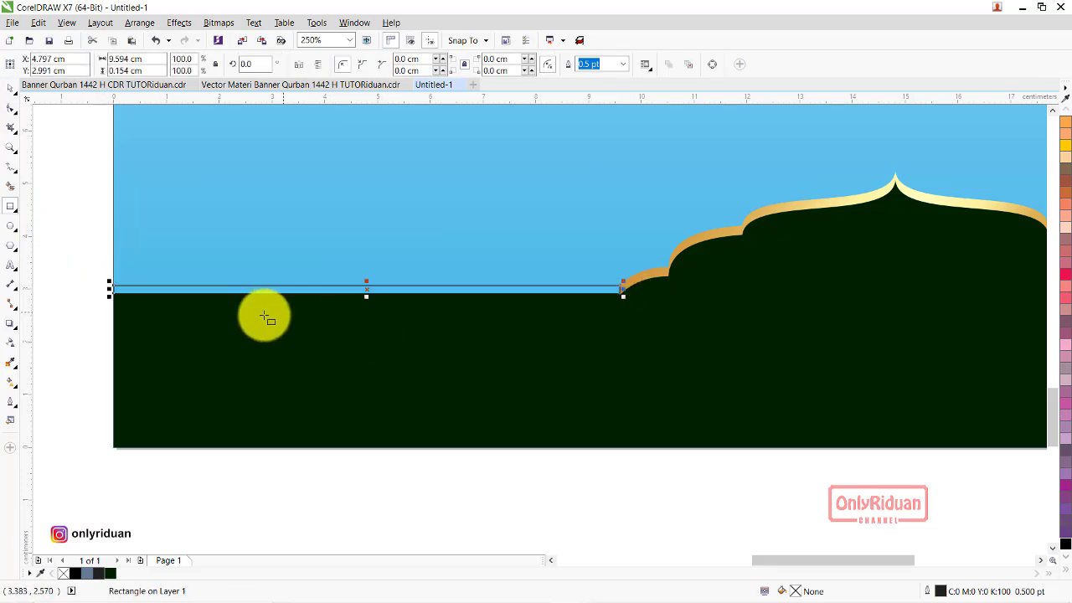
- Give the strip the dome's gold outline using Copy Properties From
{"action": "left_click", "coordinate": [38, 23]}
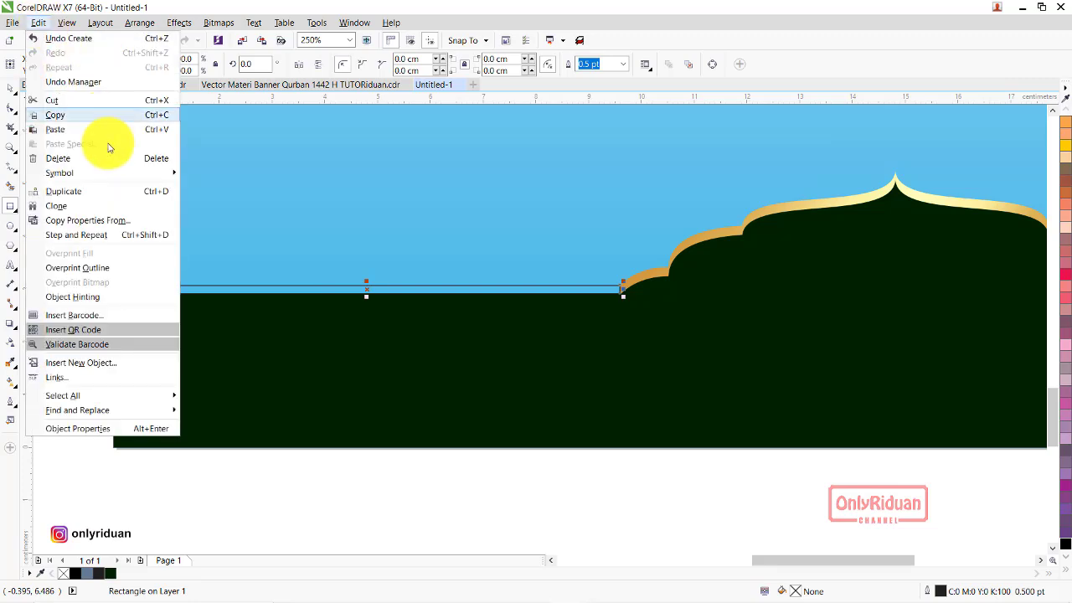
{"action": "left_click", "coordinate": [84, 221]}
{"action": "left_click", "coordinate": [550, 336]}
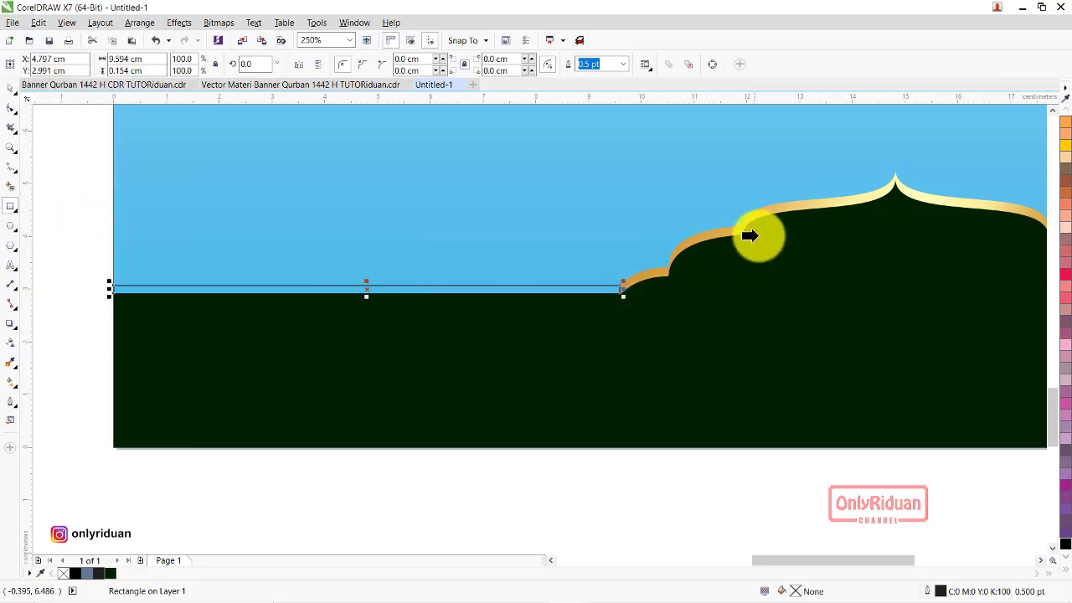
{"action": "left_click", "coordinate": [781, 209]}
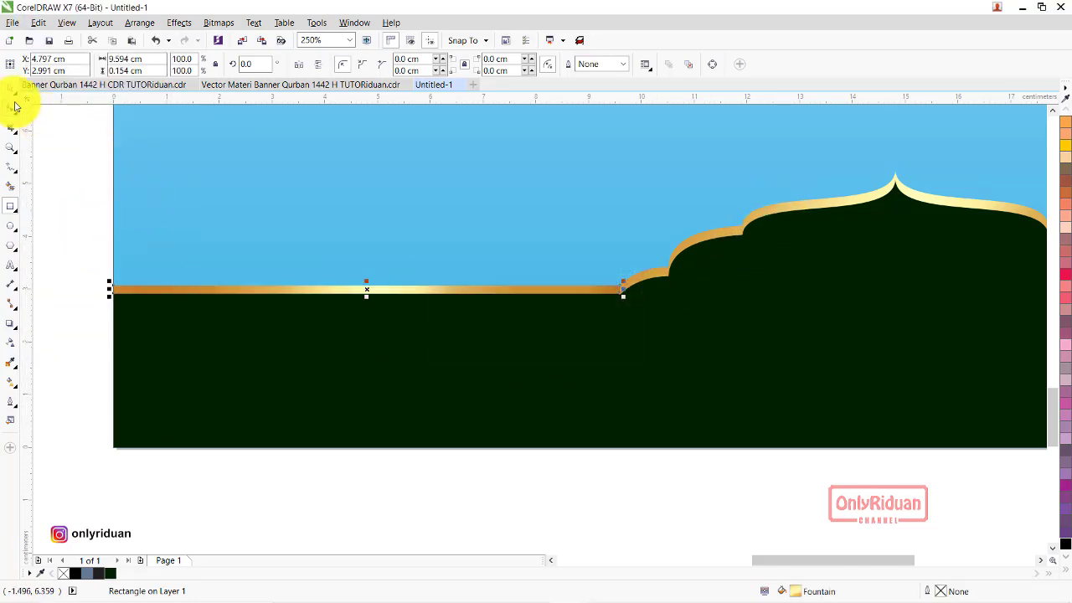
{"action": "left_click", "coordinate": [92, 410]}
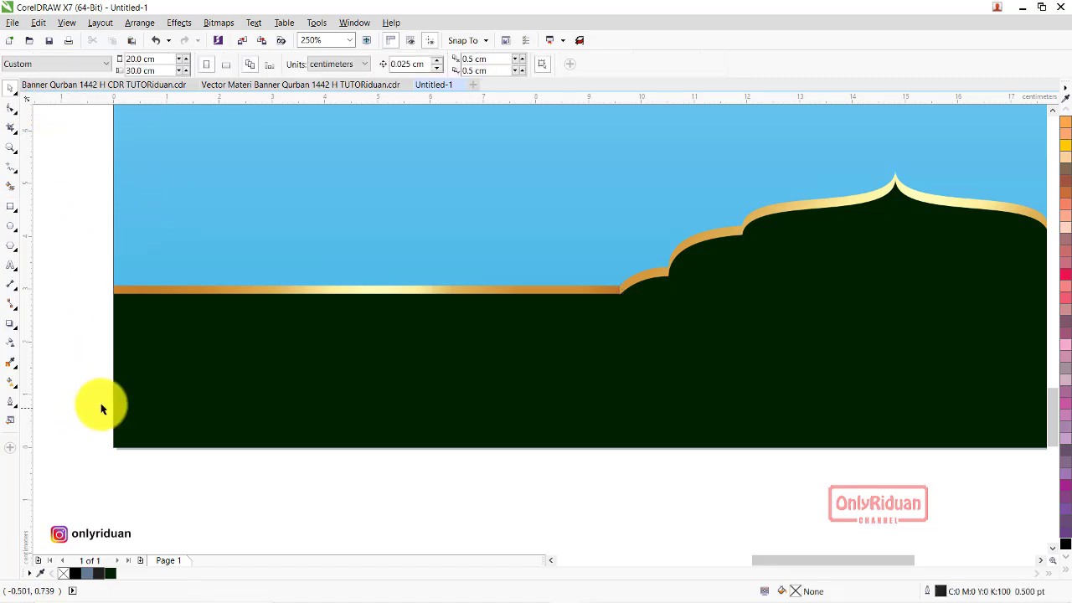
- Group the three dark footer shapes: ground band, dome and gold strip
{"action": "scroll", "coordinate": [575, 439], "scroll_direction": "down", "scroll_amount": 2}
{"action": "scroll", "coordinate": [569, 435], "scroll_direction": "down", "scroll_amount": 2}
{"action": "scroll", "coordinate": [573, 427], "scroll_direction": "down", "scroll_amount": 2}
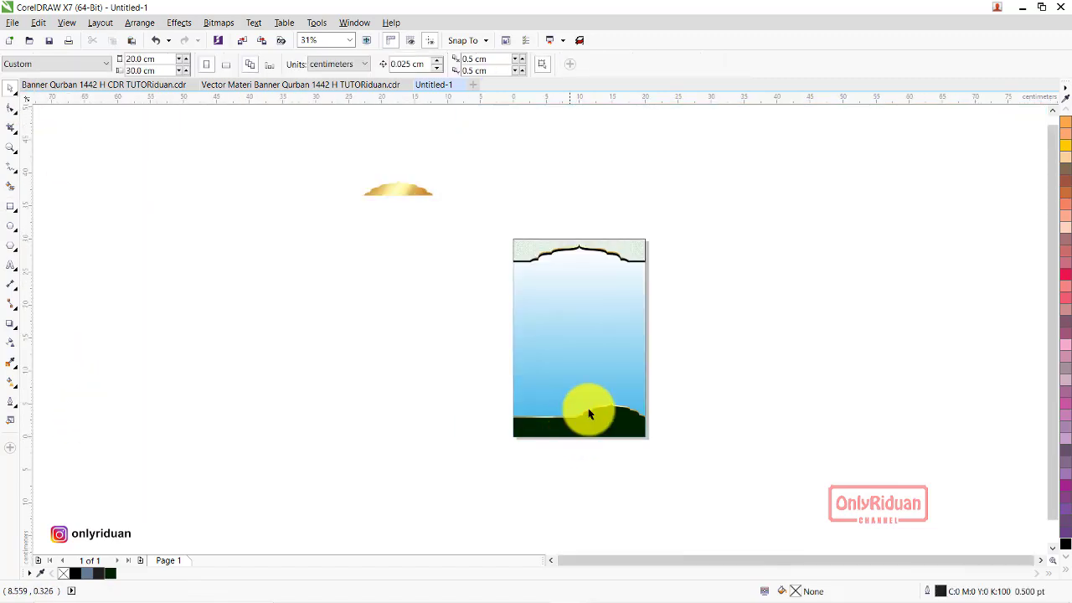
{"action": "left_click_drag", "start_coordinate": [661, 443], "coordinate": [493, 355]}
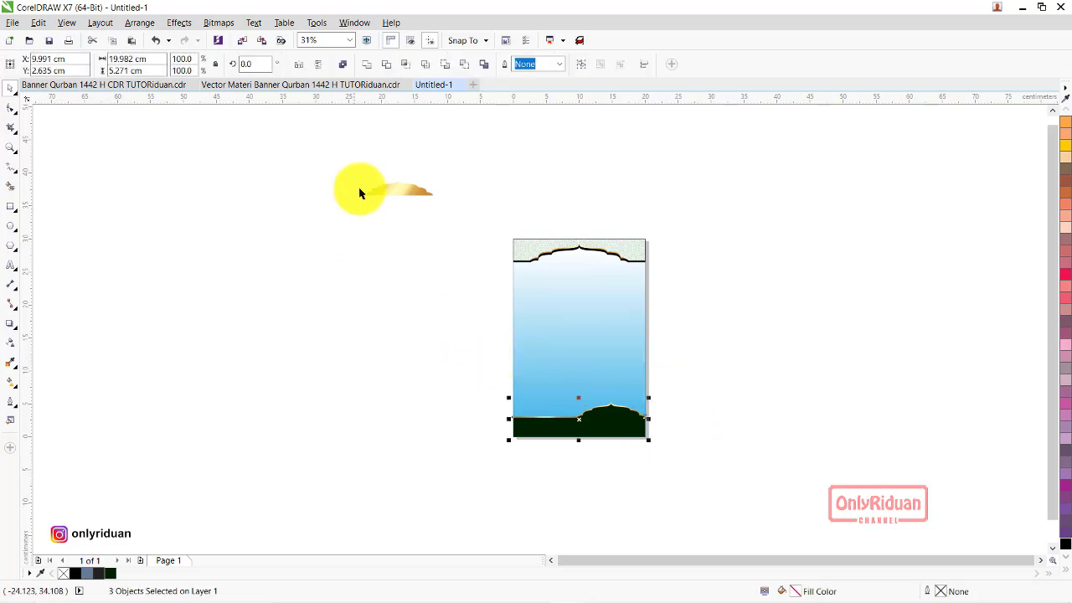
{"action": "left_click", "coordinate": [581, 65]}
{"action": "left_click", "coordinate": [745, 252]}
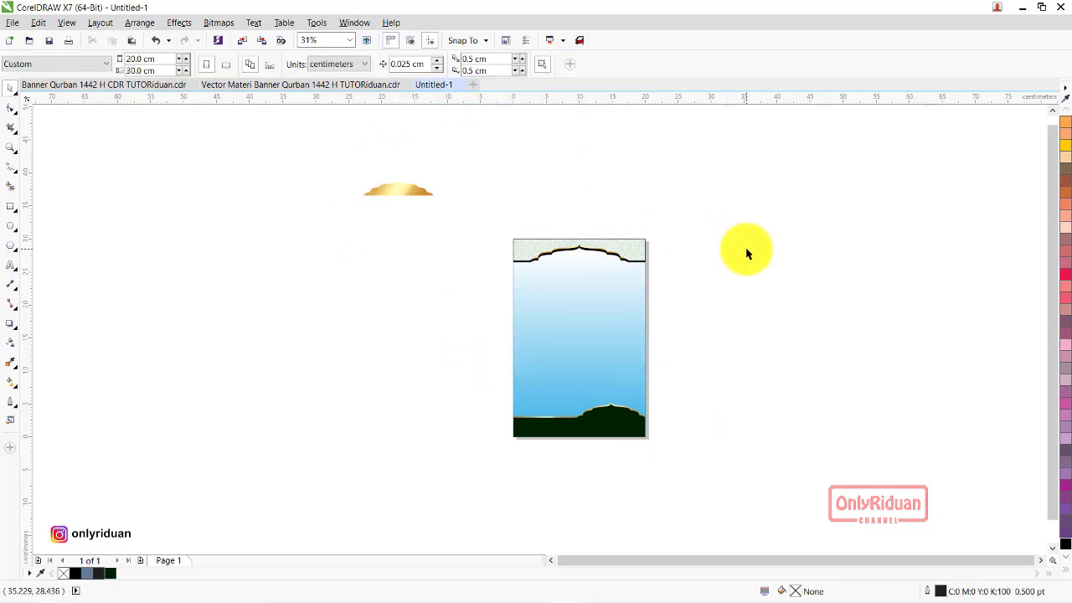
- Zoom in on the Untitled-1 banner page with a Zoom marquee
{"action": "left_click", "coordinate": [104, 85]}
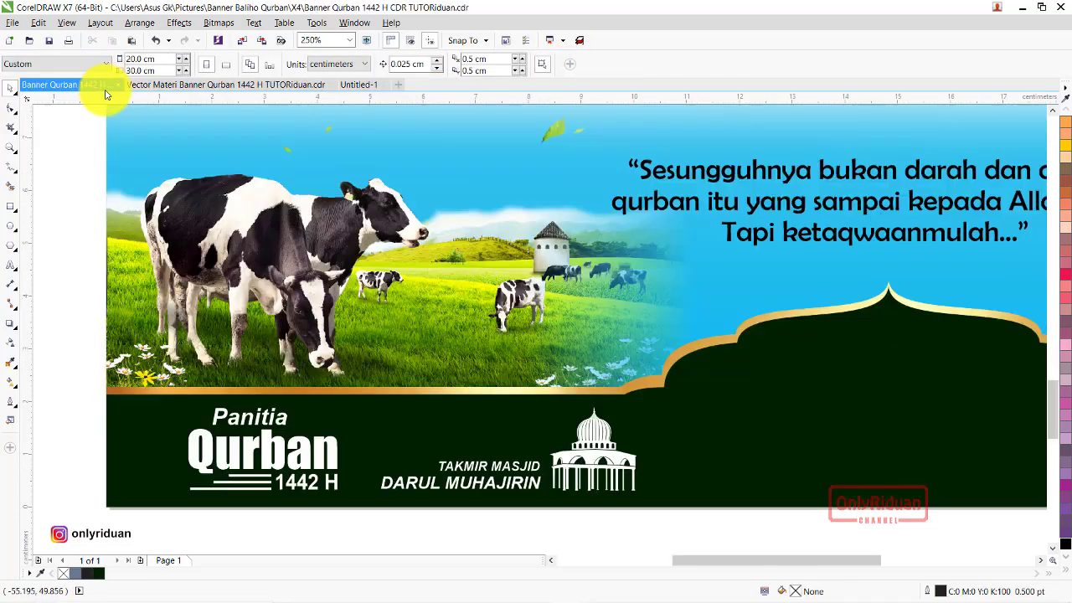
{"action": "scroll", "coordinate": [258, 220], "scroll_direction": "down", "scroll_amount": 1}
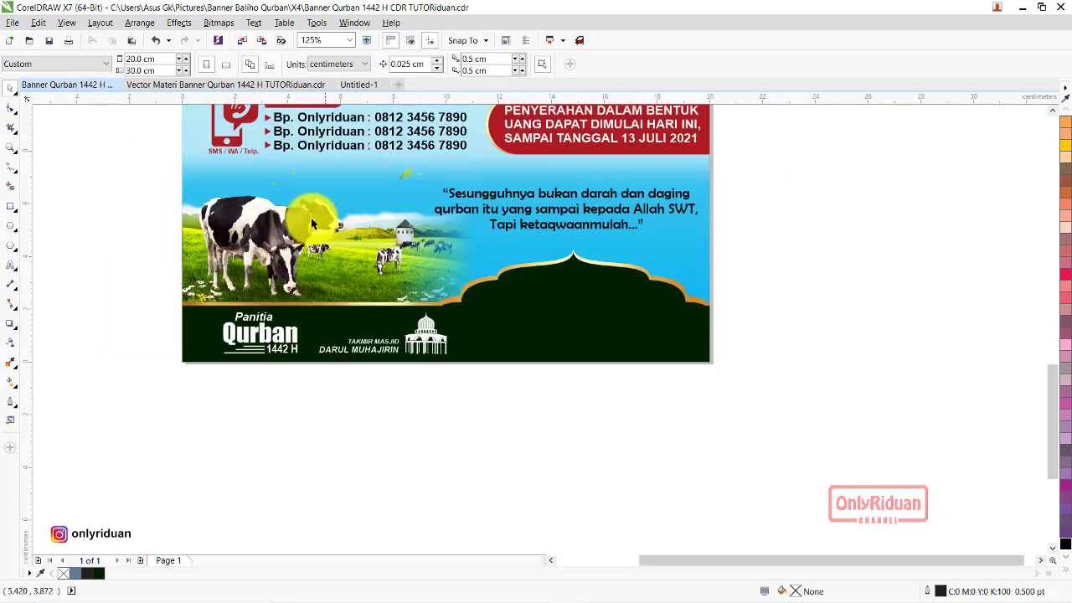
{"action": "left_click", "coordinate": [354, 86]}
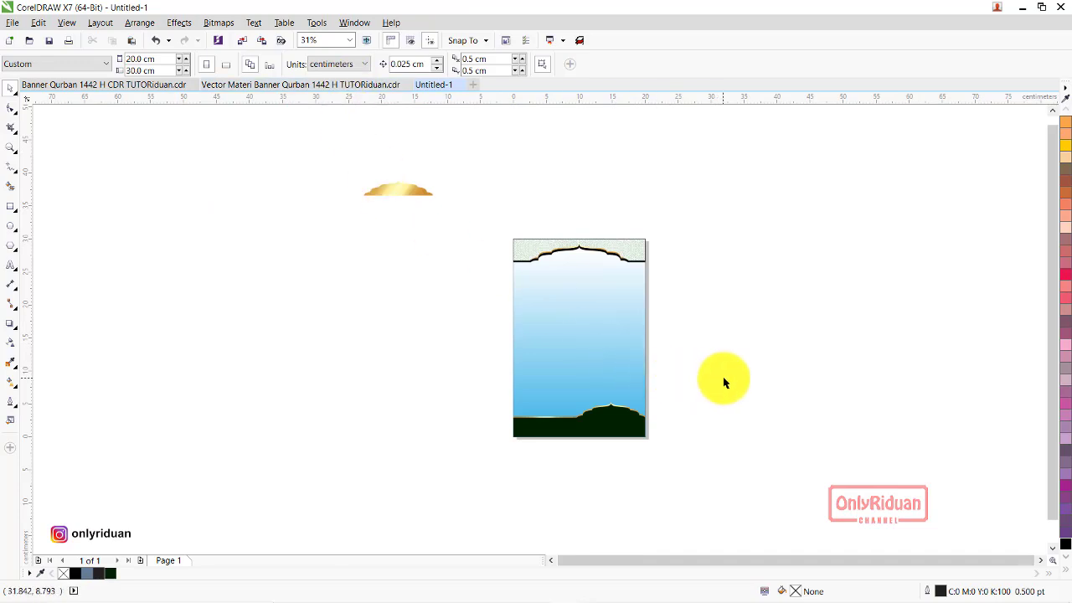
{"action": "left_click", "coordinate": [19, 147]}
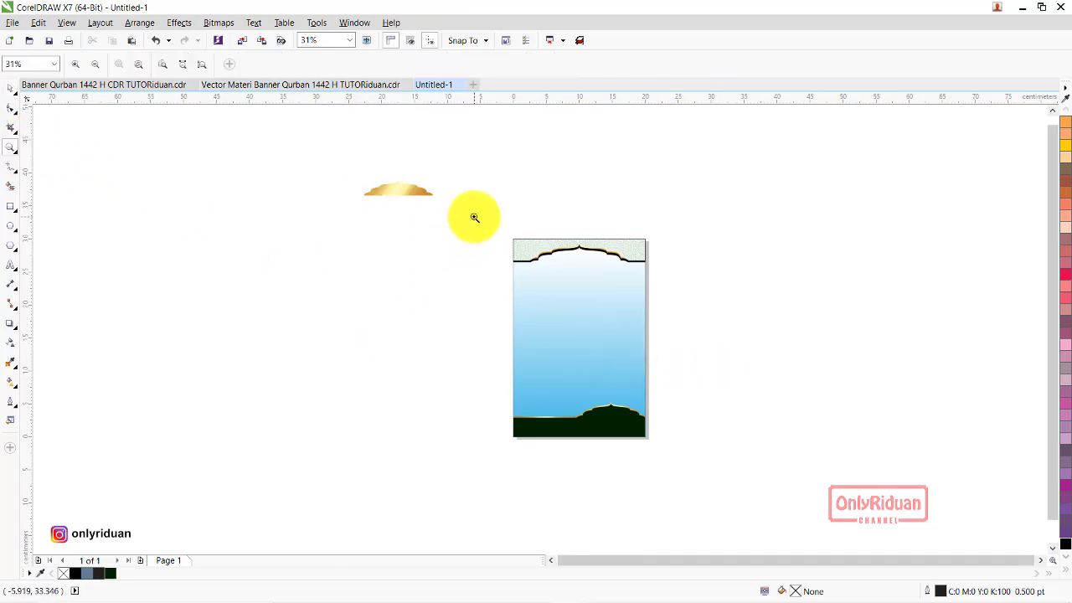
{"action": "left_click_drag", "start_coordinate": [475, 215], "coordinate": [669, 447]}
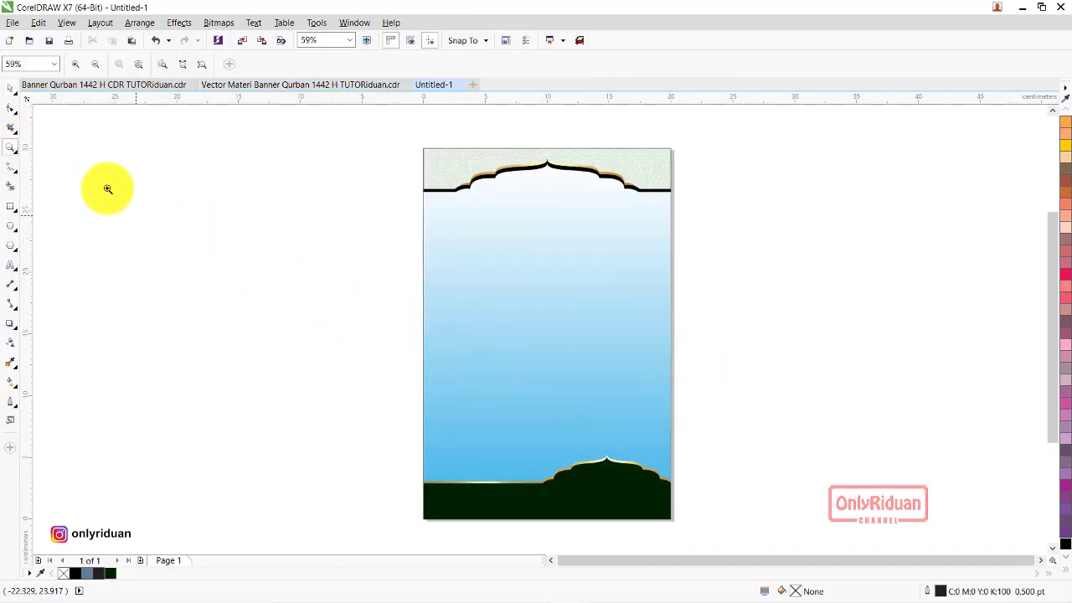
- Import dairy-cattle-cow-pasture from the Materi Banner Qurban 1442 H TUTORiduan folder
{"action": "left_click", "coordinate": [12, 22]}
{"action": "left_click", "coordinate": [50, 224]}
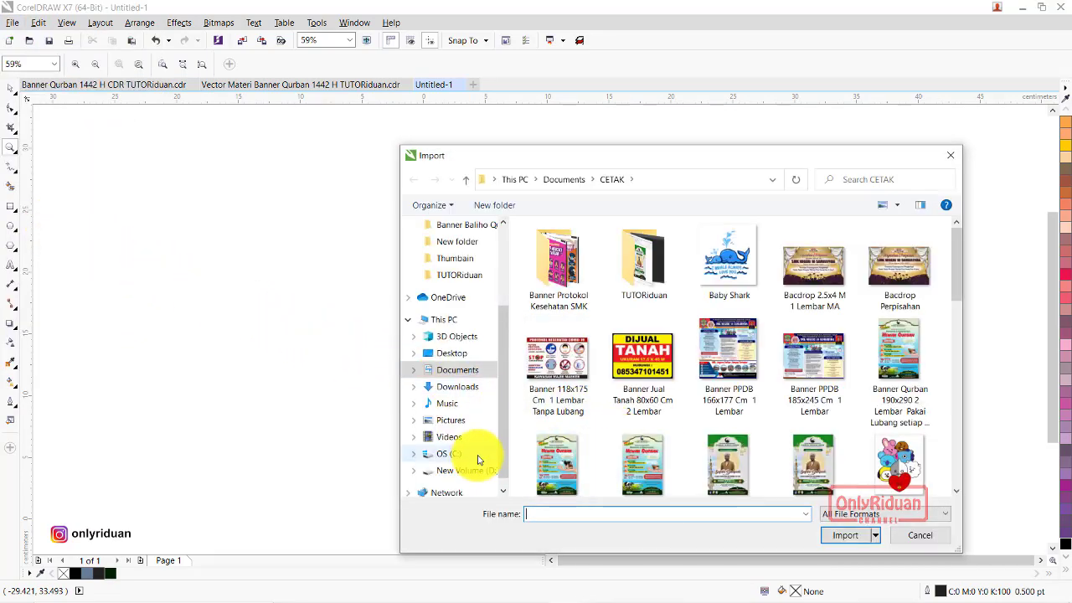
{"action": "left_click", "coordinate": [456, 419]}
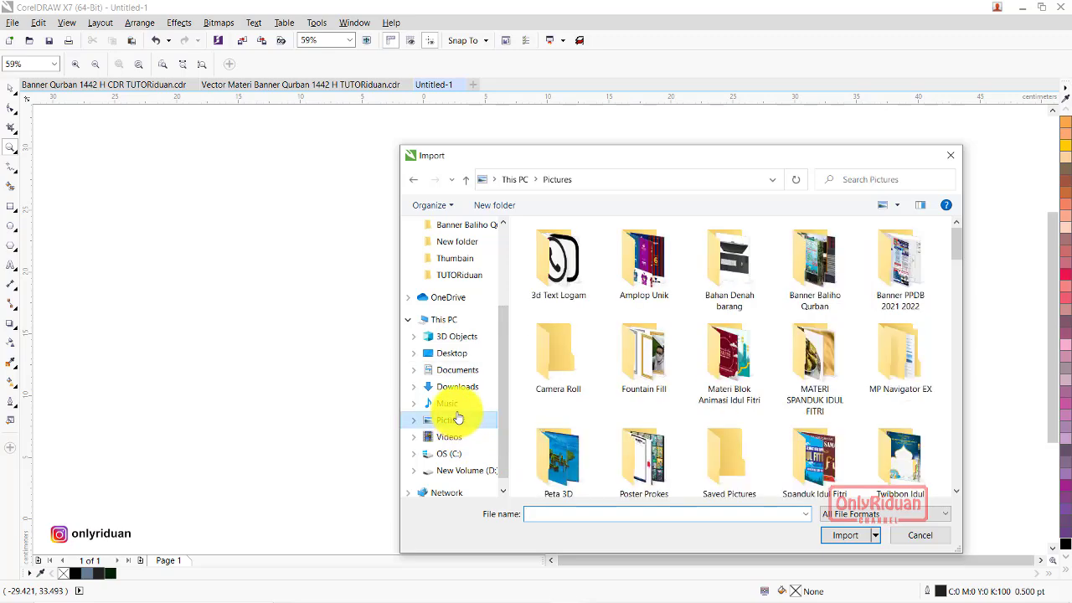
{"action": "double_click", "coordinate": [833, 256]}
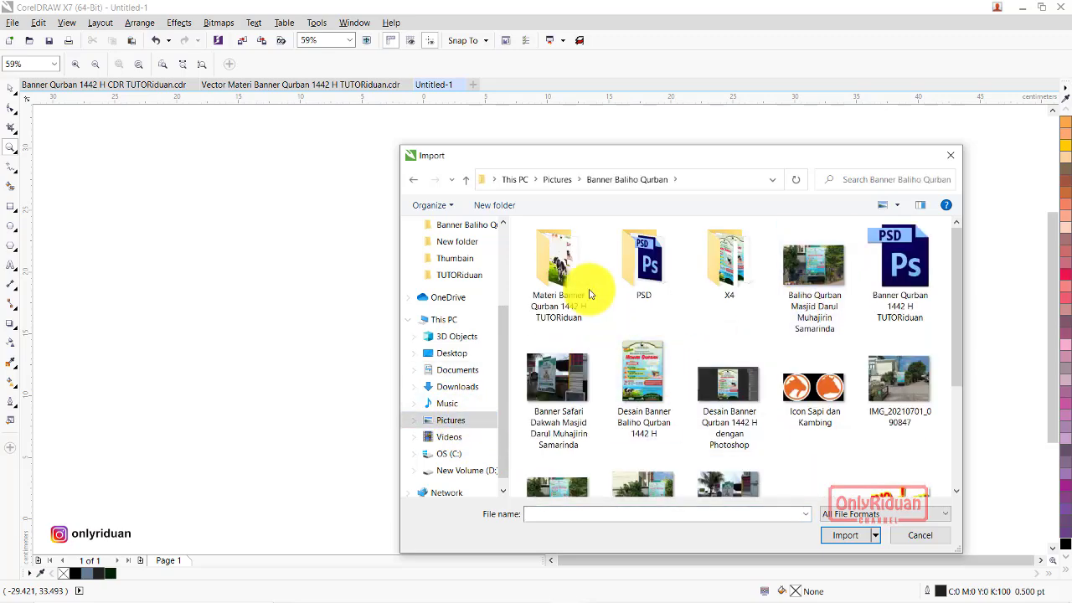
{"action": "double_click", "coordinate": [561, 269]}
{"action": "left_click", "coordinate": [659, 261]}
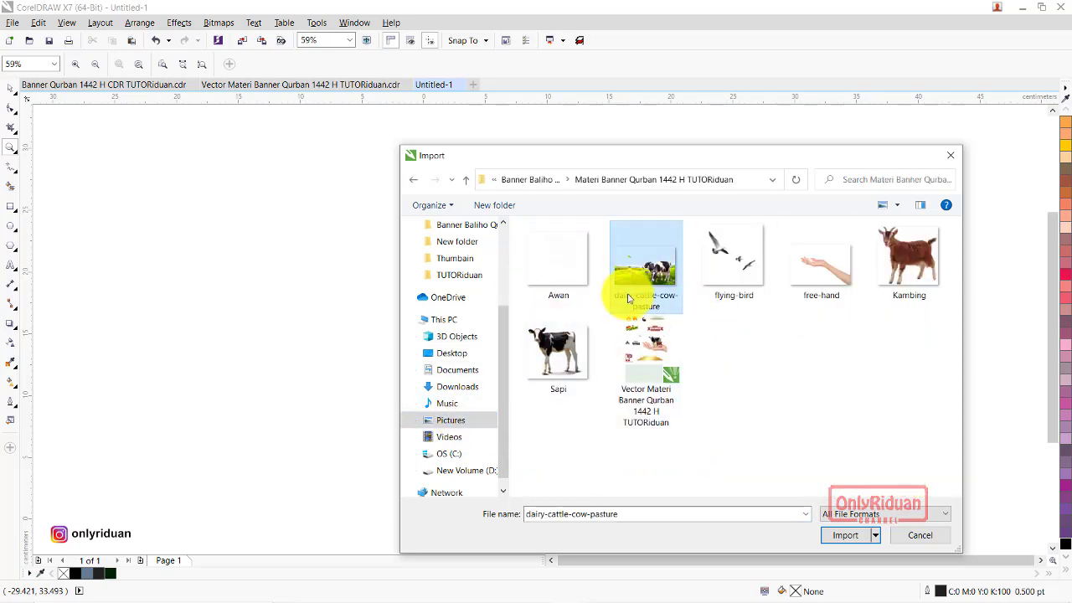
{"action": "left_click", "coordinate": [844, 534]}
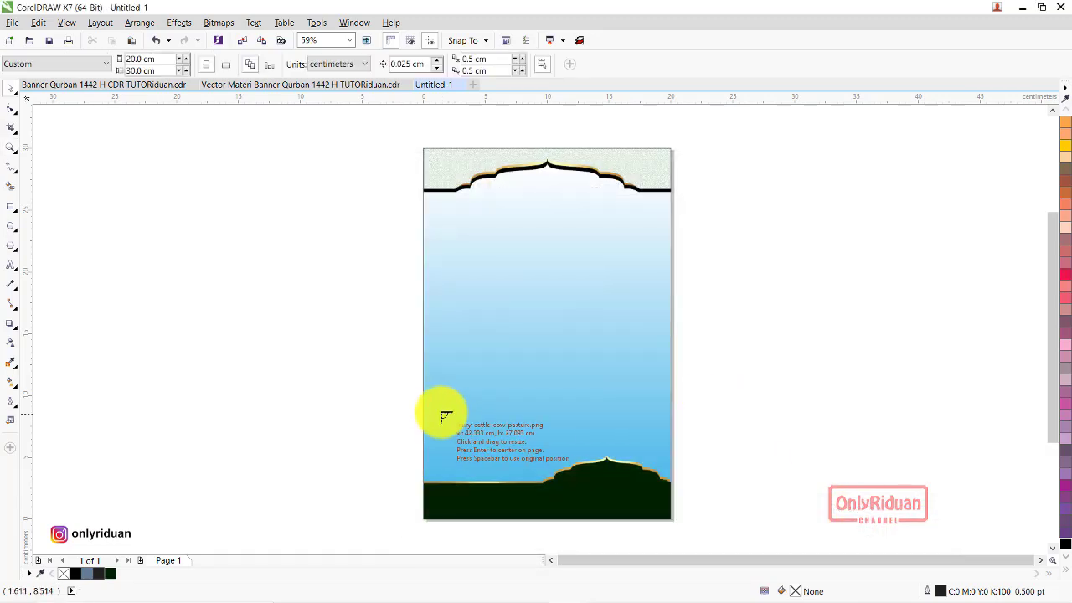
- Place the cow pasture photo at the page's lower left and mirror it horizontally
{"action": "left_click_drag", "start_coordinate": [424, 400], "coordinate": [547, 479]}
{"action": "scroll", "coordinate": [578, 473], "scroll_direction": "up", "scroll_amount": 3}
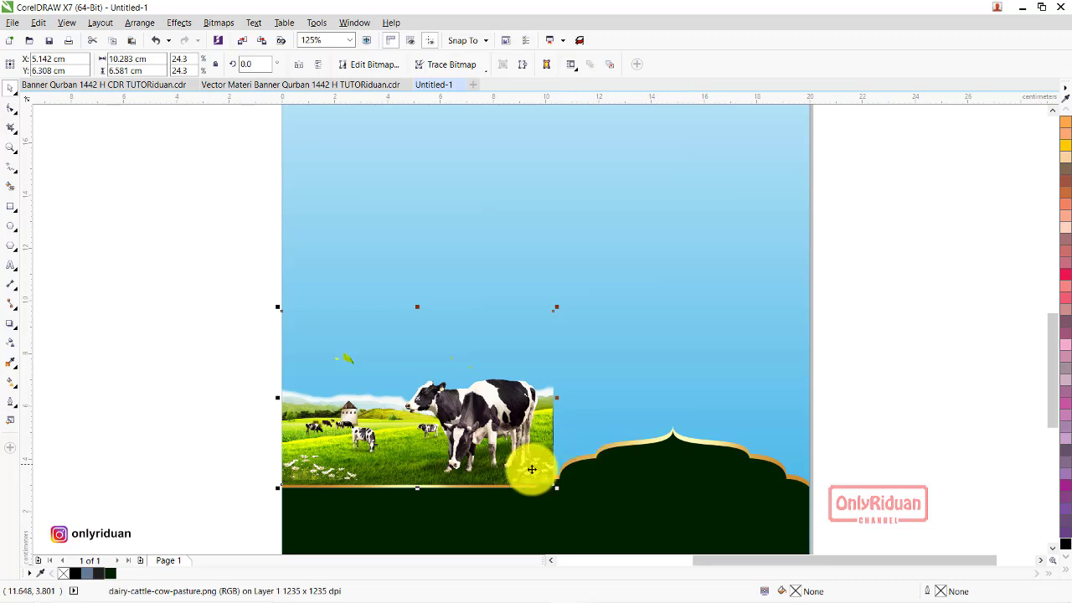
{"action": "left_click", "coordinate": [300, 66]}
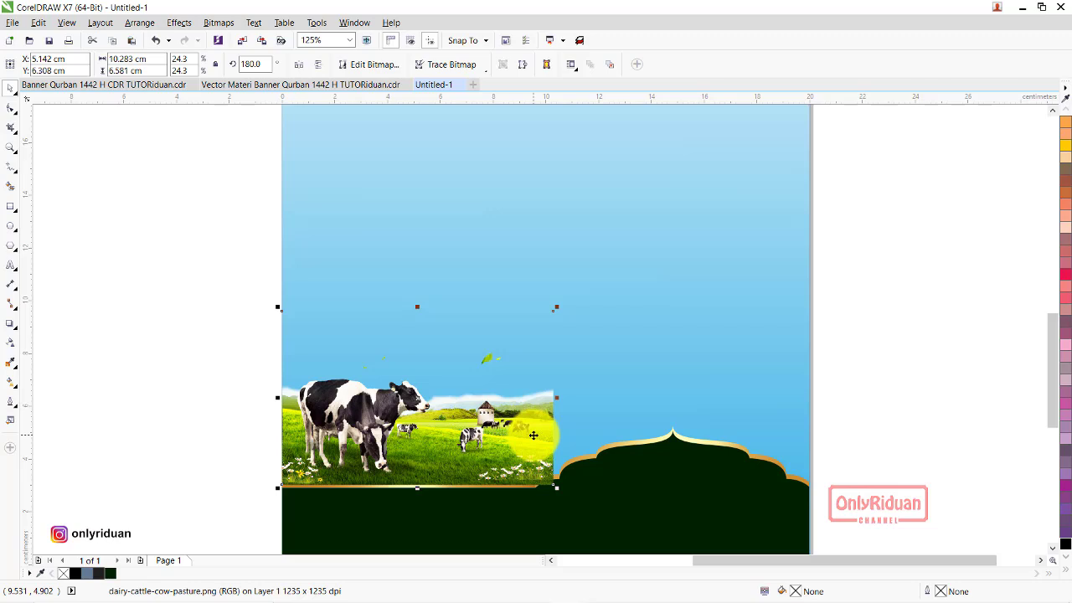
{"action": "left_click", "coordinate": [196, 364]}
{"action": "left_click", "coordinate": [328, 415]}
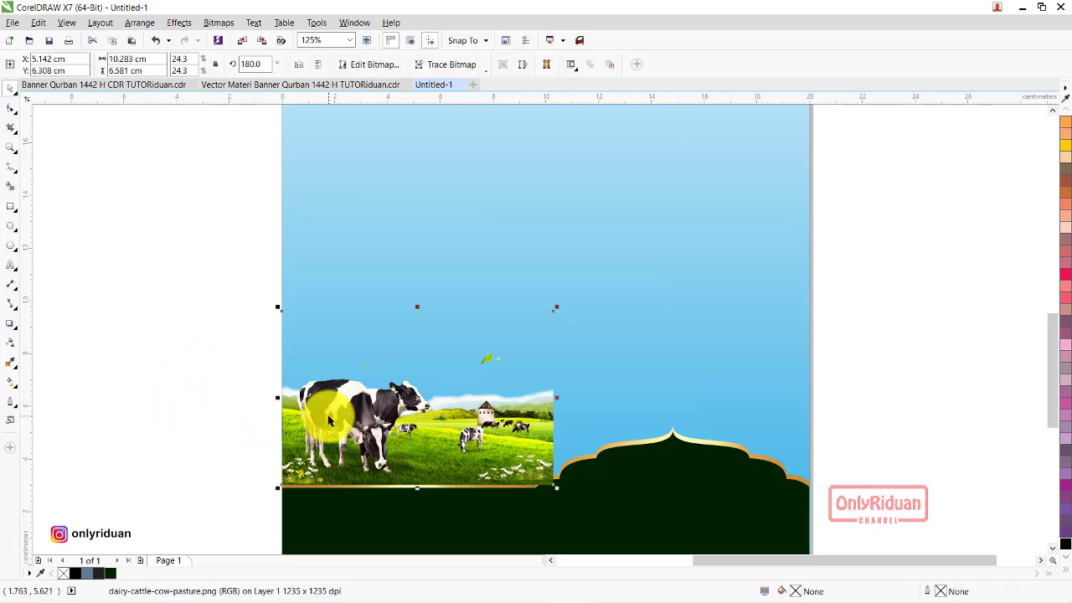
- Apply a linear transparency fade so the photo's right side fades into the sky
{"action": "left_click", "coordinate": [13, 344]}
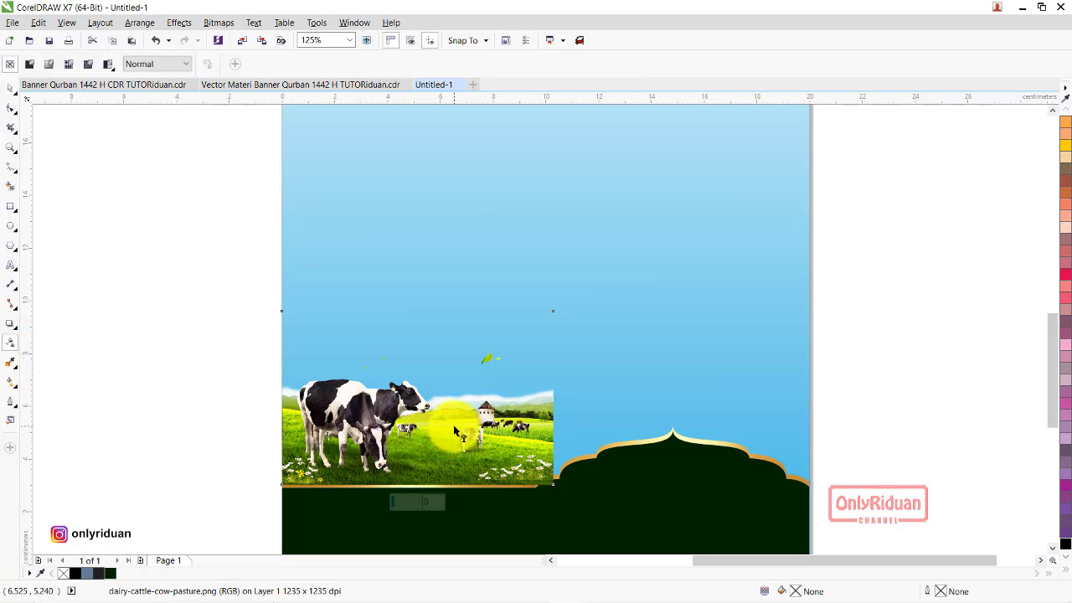
{"action": "left_click_drag", "start_coordinate": [453, 426], "coordinate": [465, 346]}
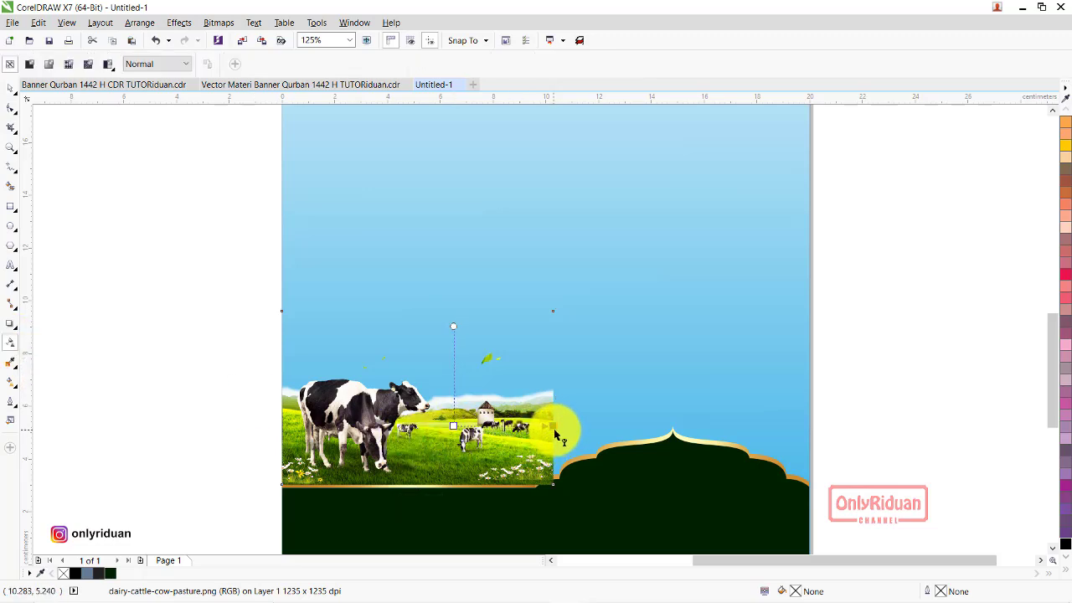
{"action": "left_click_drag", "start_coordinate": [554, 431], "coordinate": [552, 426]}
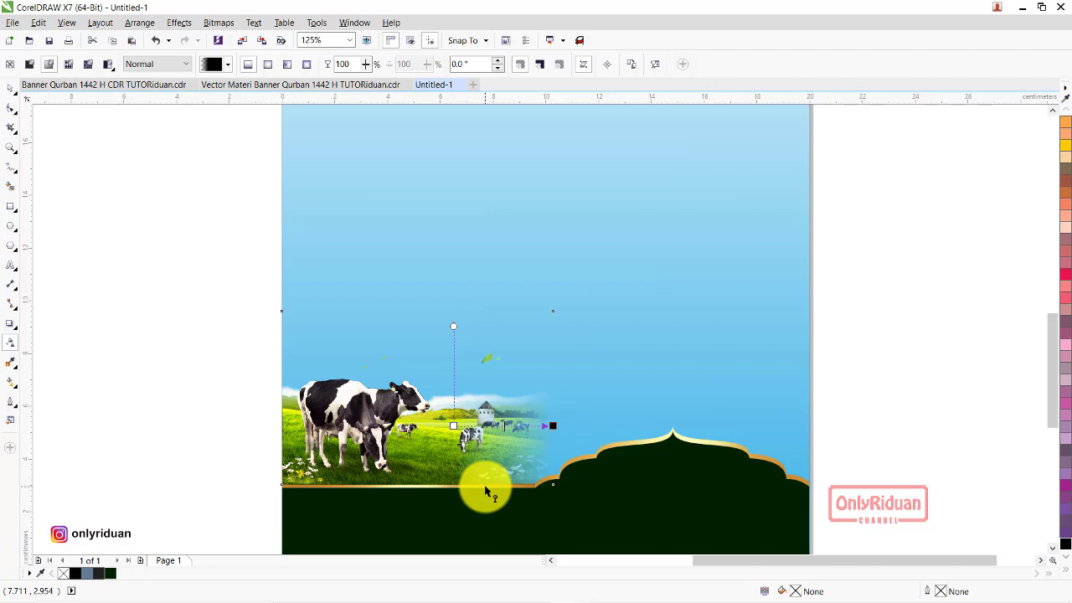
{"action": "left_click", "coordinate": [156, 210]}
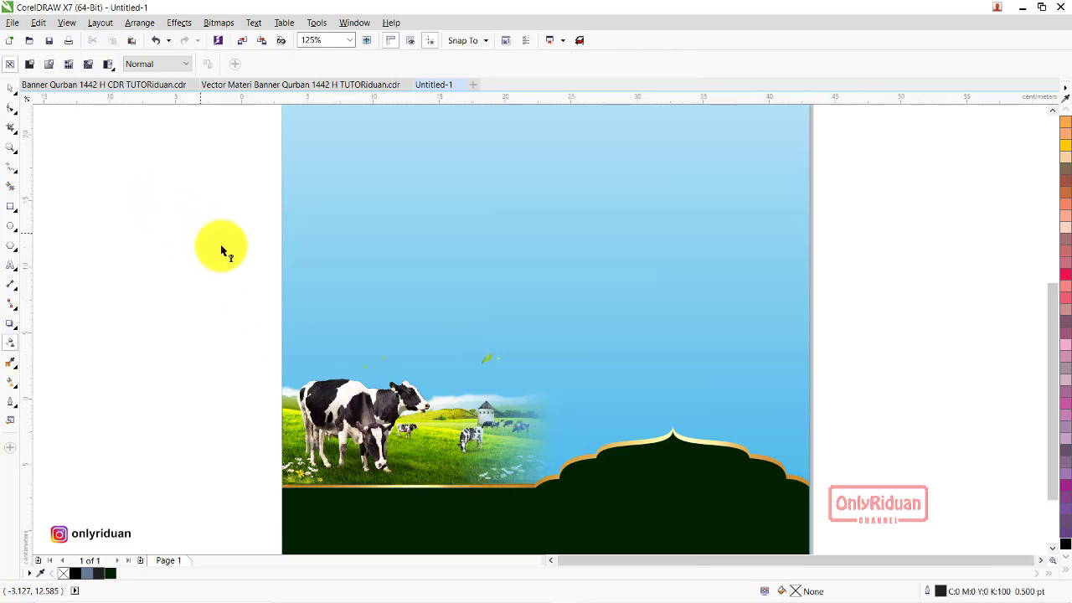
{"action": "scroll", "coordinate": [210, 241], "scroll_direction": "down", "scroll_amount": 2}
{"action": "left_click", "coordinate": [1052, 110]}
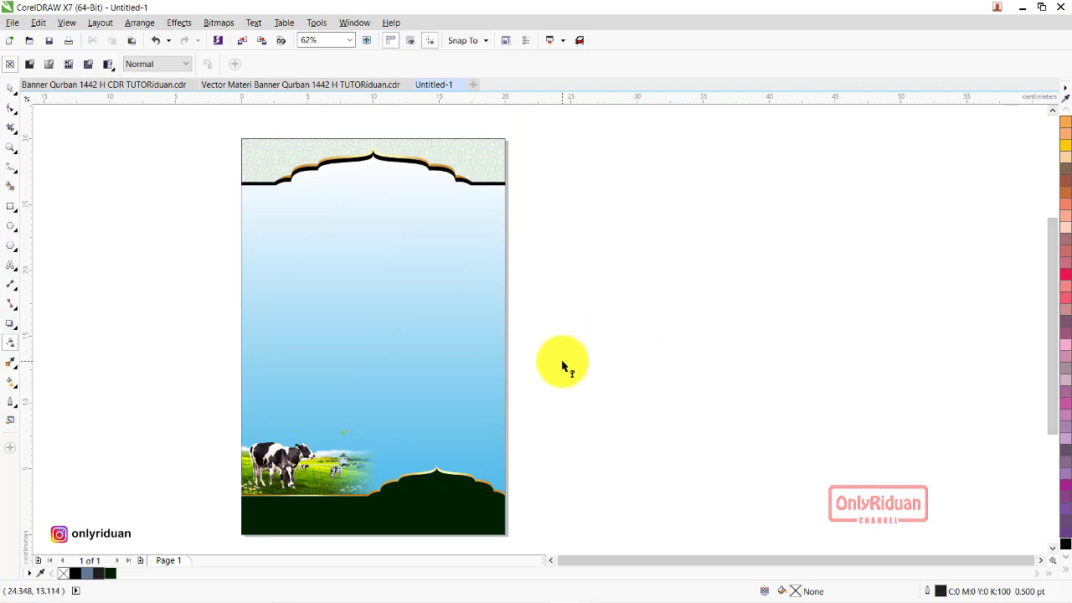
- In Banner Qurban 1442 H, marquee-select the mosque header logo and Hewan Qurban title texts
{"action": "left_click", "coordinate": [128, 88]}
{"action": "left_click", "coordinate": [1052, 110]}
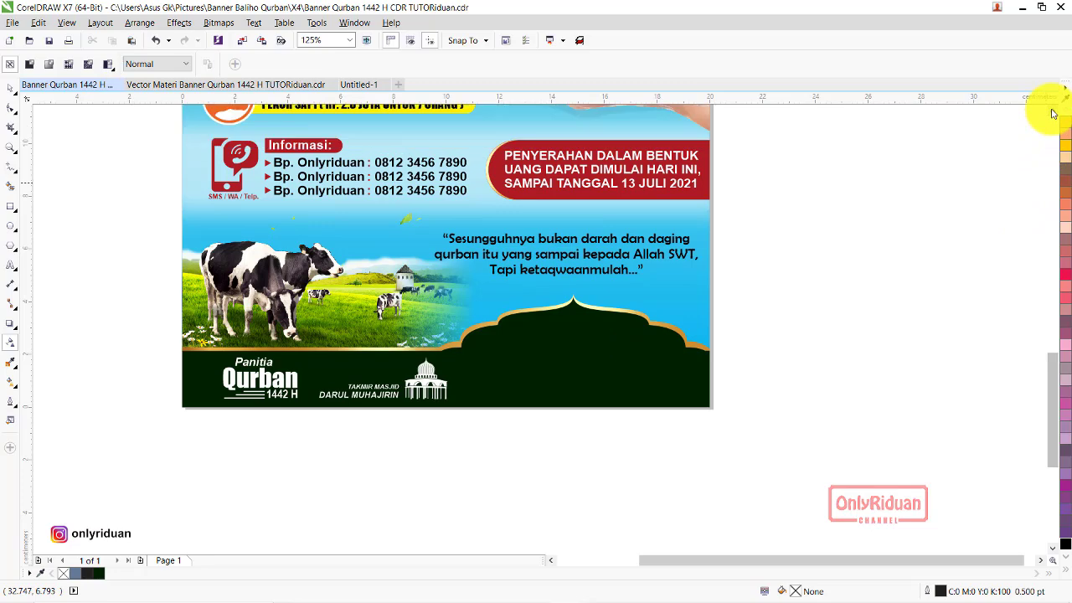
{"action": "left_click", "coordinate": [1053, 110]}
{"action": "left_click", "coordinate": [1052, 110]}
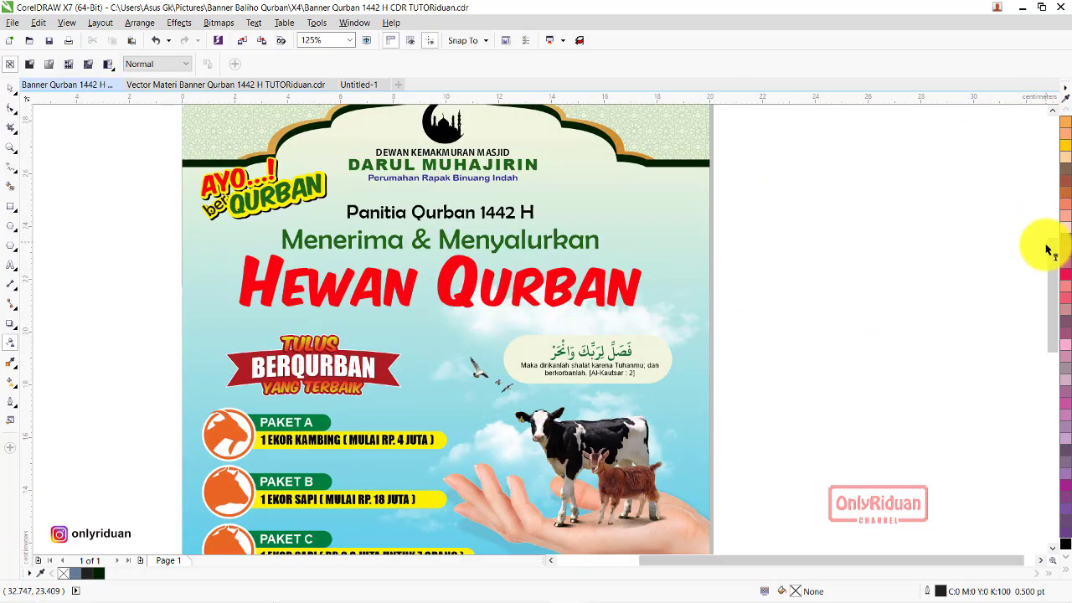
{"action": "left_click_drag", "start_coordinate": [1051, 255], "coordinate": [1052, 276]}
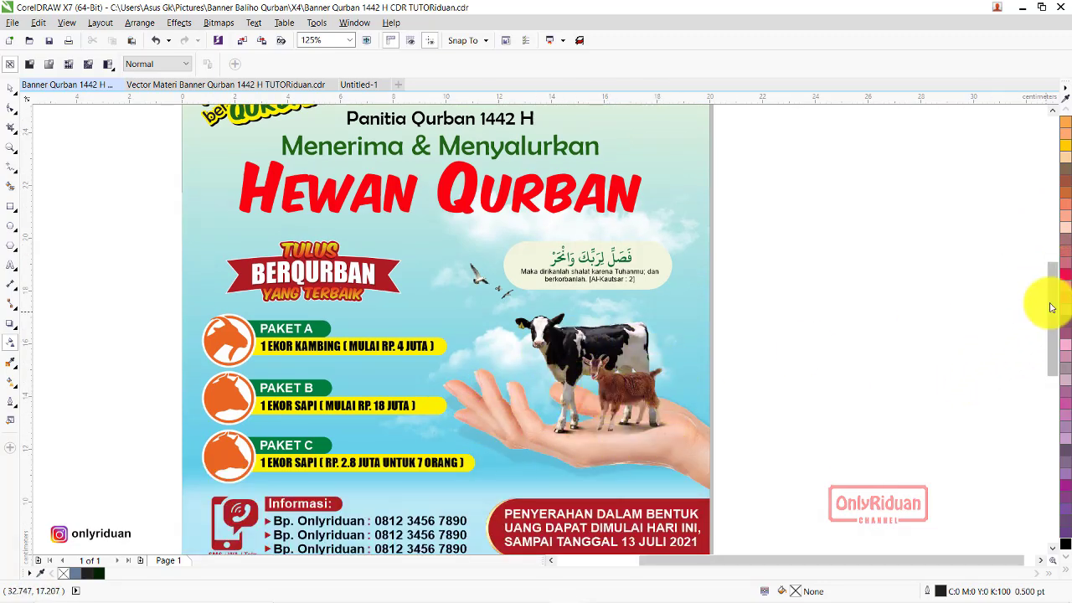
{"action": "mouse_move", "coordinate": [1049, 303]}
{"action": "left_mouse_down"}
{"action": "mouse_move", "coordinate": [1067, 345]}
{"action": "mouse_move", "coordinate": [979, 268]}
{"action": "left_mouse_up"}
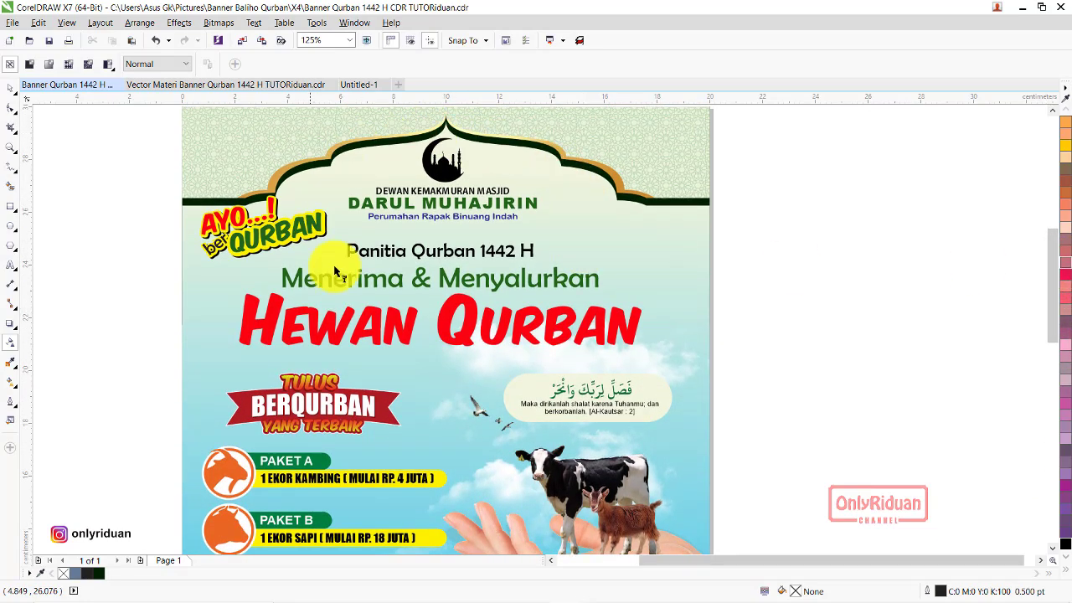
{"action": "left_click", "coordinate": [10, 87]}
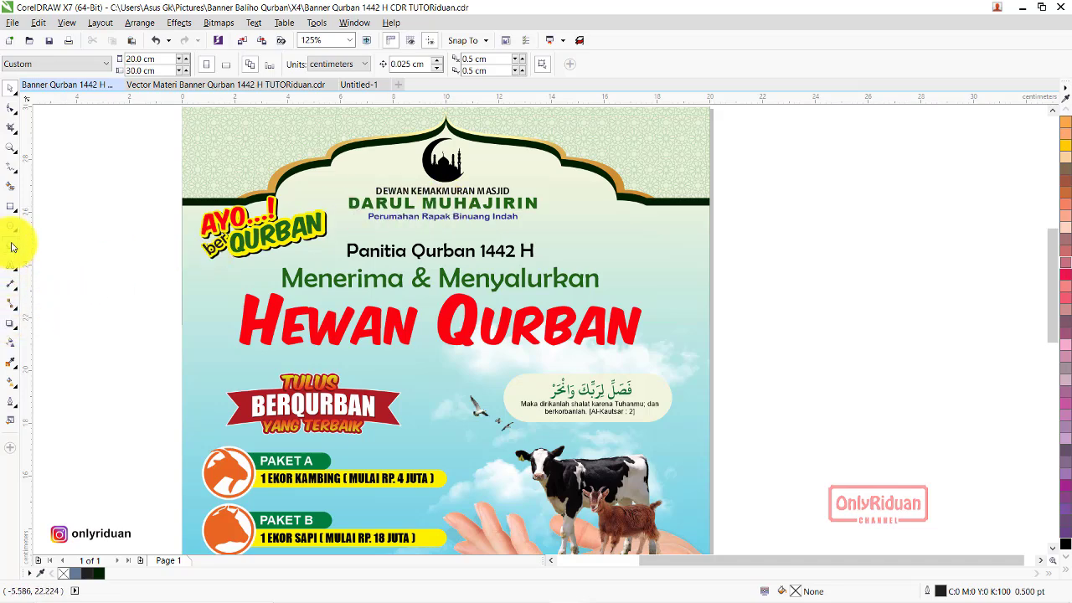
{"action": "mouse_move", "coordinate": [759, 371]}
{"action": "left_mouse_down"}
{"action": "mouse_move", "coordinate": [254, 132]}
{"action": "mouse_move", "coordinate": [231, 186]}
{"action": "left_mouse_up"}
{"action": "scroll", "coordinate": [236, 118], "scroll_direction": "up", "scroll_amount": 2}
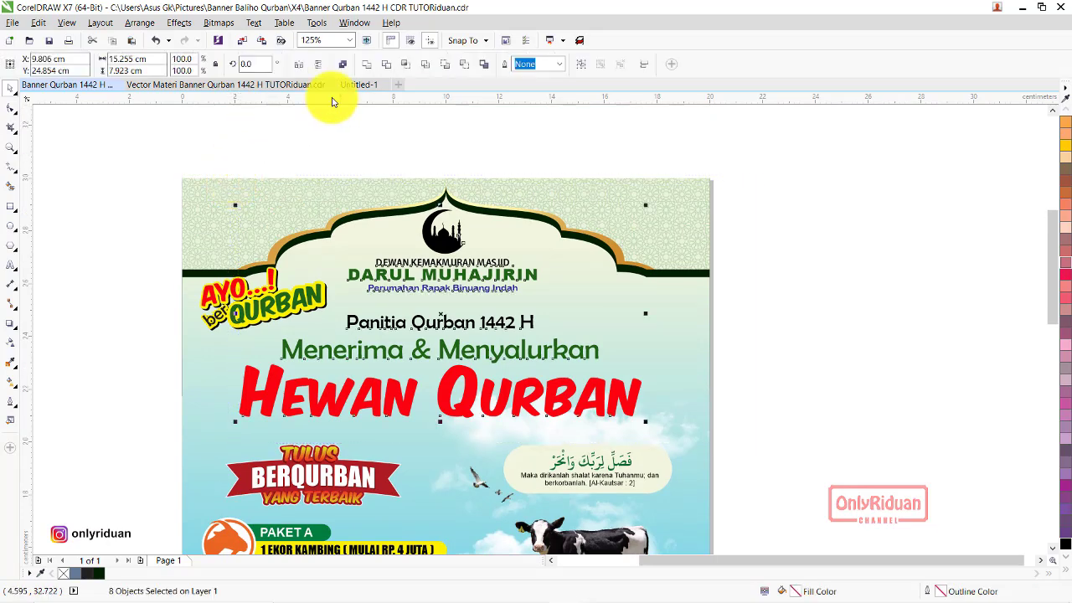
- Paste the header and titles into Untitled-1, add the mosque logo, and nudge the block down three steps
{"action": "left_click", "coordinate": [358, 85]}
{"action": "key", "text": "ctrl+v"}
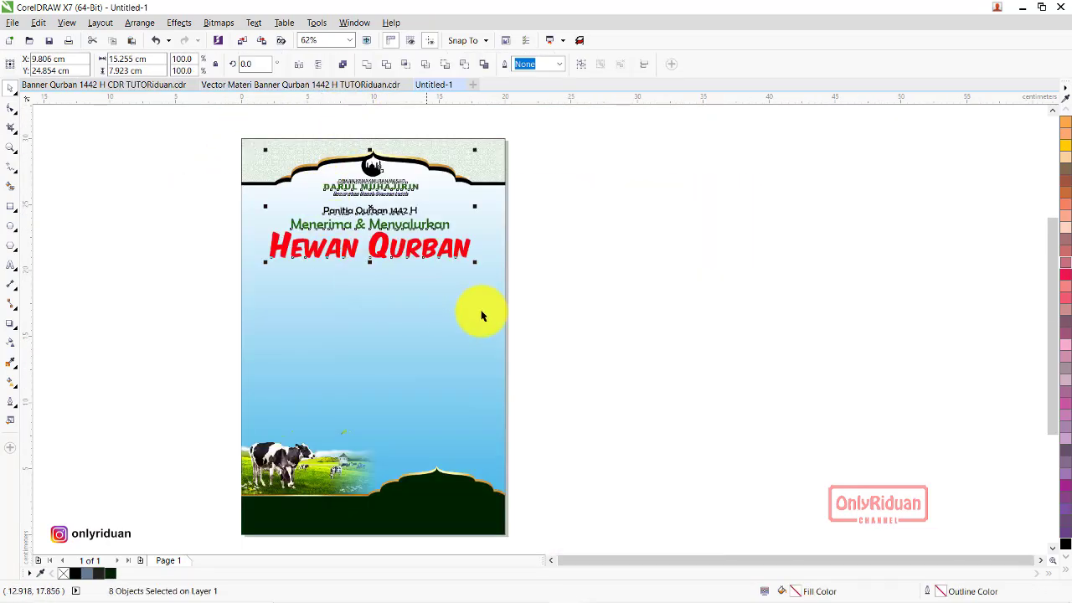
{"action": "mouse_move", "coordinate": [589, 294]}
{"action": "left_mouse_down"}
{"action": "mouse_move", "coordinate": [269, 195]}
{"action": "mouse_move", "coordinate": [231, 154]}
{"action": "mouse_move", "coordinate": [235, 177]}
{"action": "left_mouse_up"}
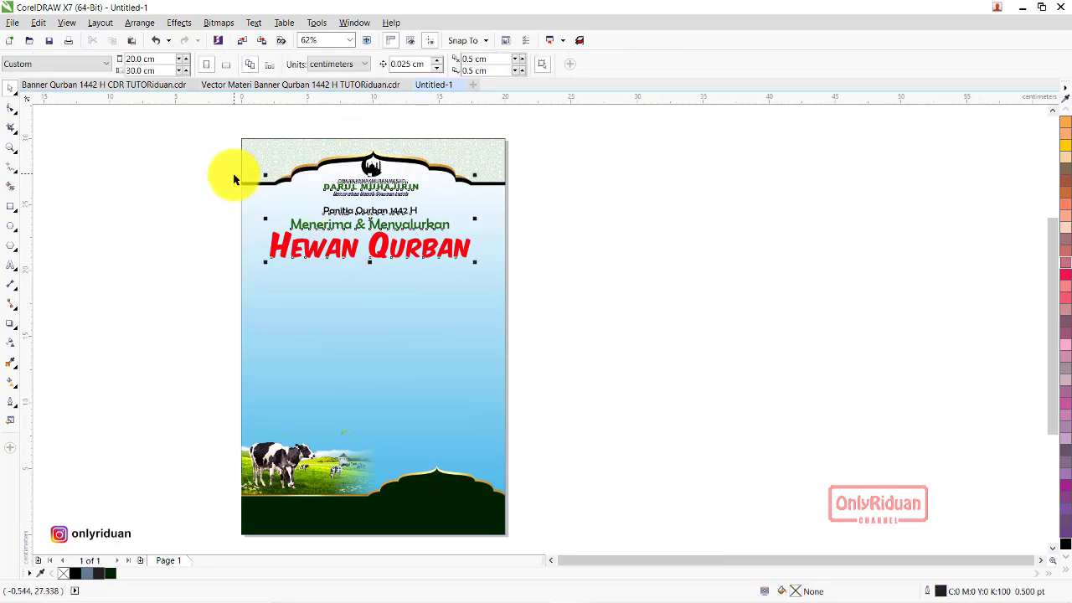
{"action": "left_click", "coordinate": [393, 179], "text": "shift"}
{"action": "key", "text": "Down"}
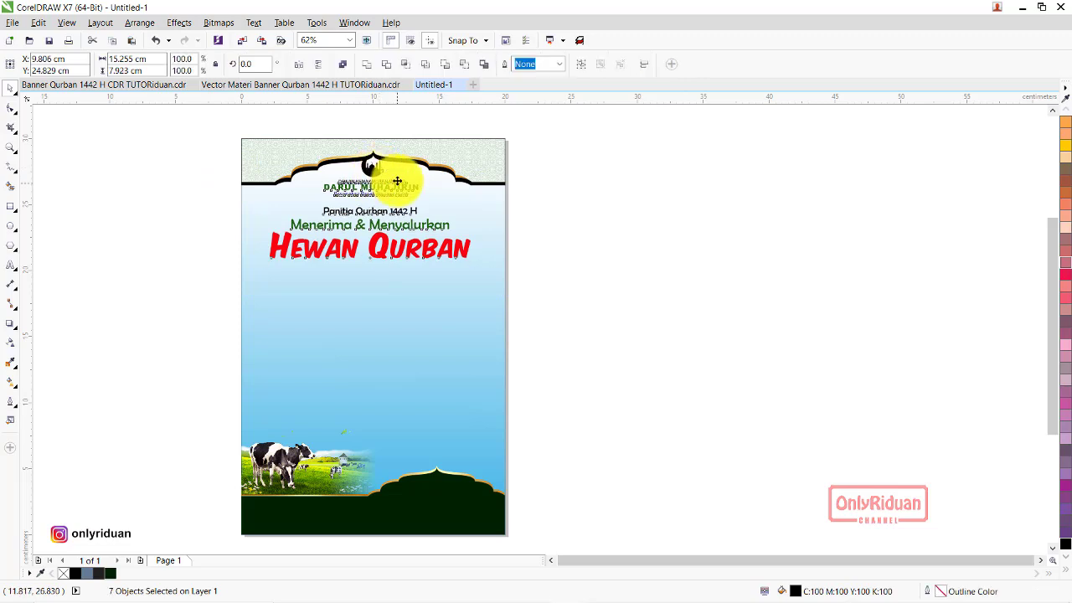
{"action": "key", "text": "Down"}
{"action": "key", "text": "Down"}
{"action": "key", "text": "Down"}
{"action": "key", "text": "Down"}
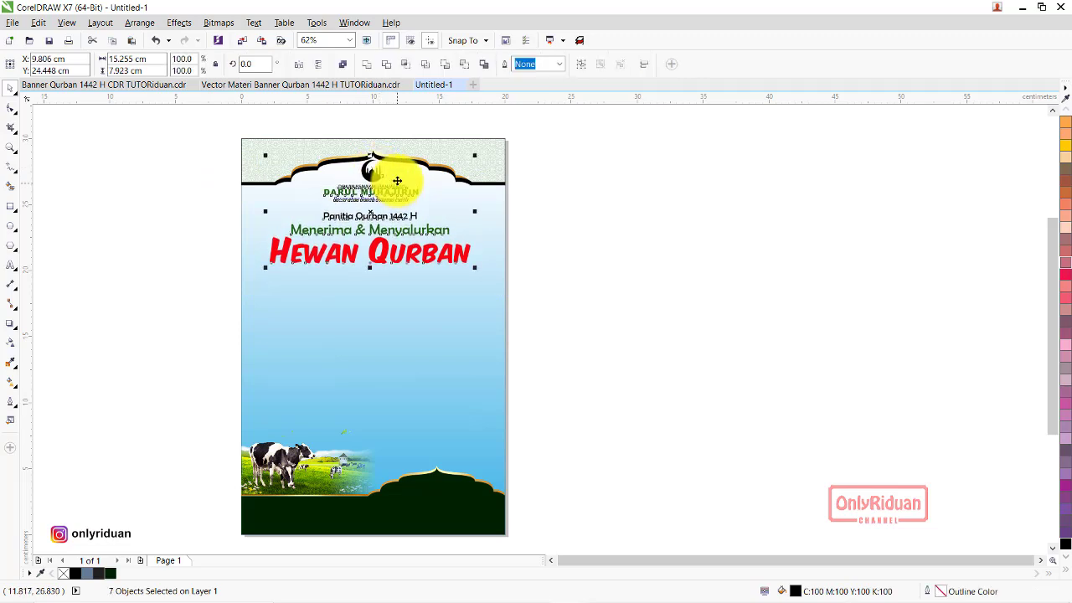
{"action": "key", "text": "Down"}
{"action": "key", "text": "Down"}
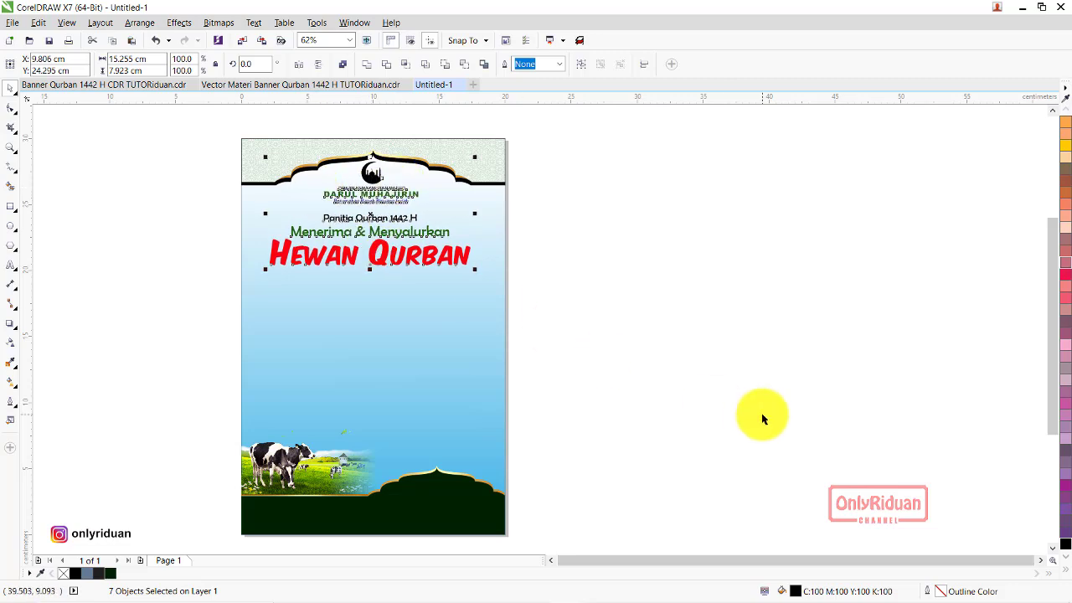
{"action": "left_click", "coordinate": [762, 416]}
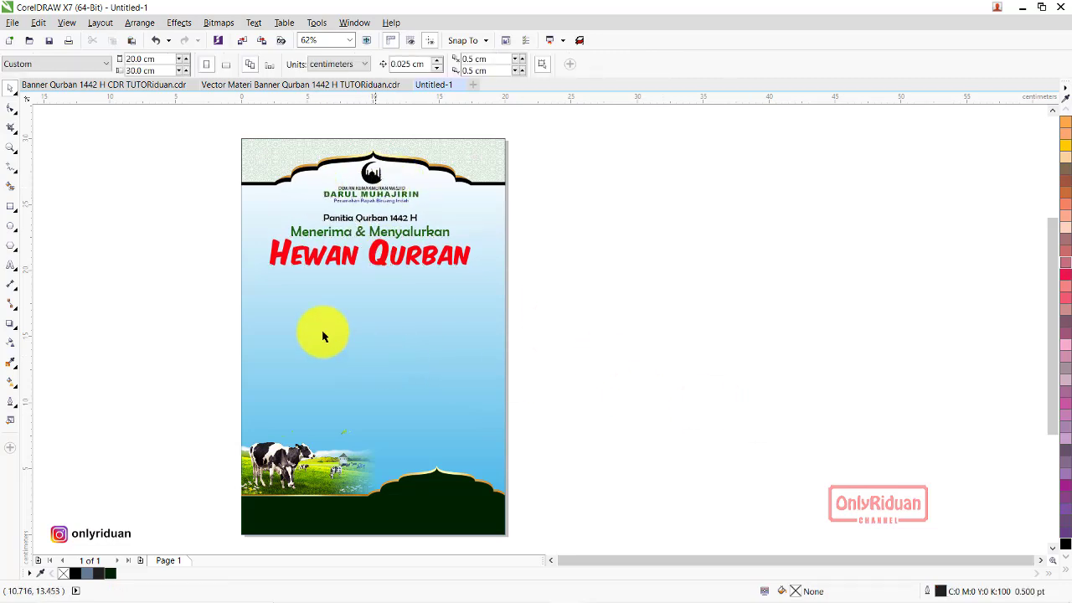
{"action": "left_click", "coordinate": [11, 146]}
{"action": "left_click_drag", "start_coordinate": [210, 134], "coordinate": [586, 284]}
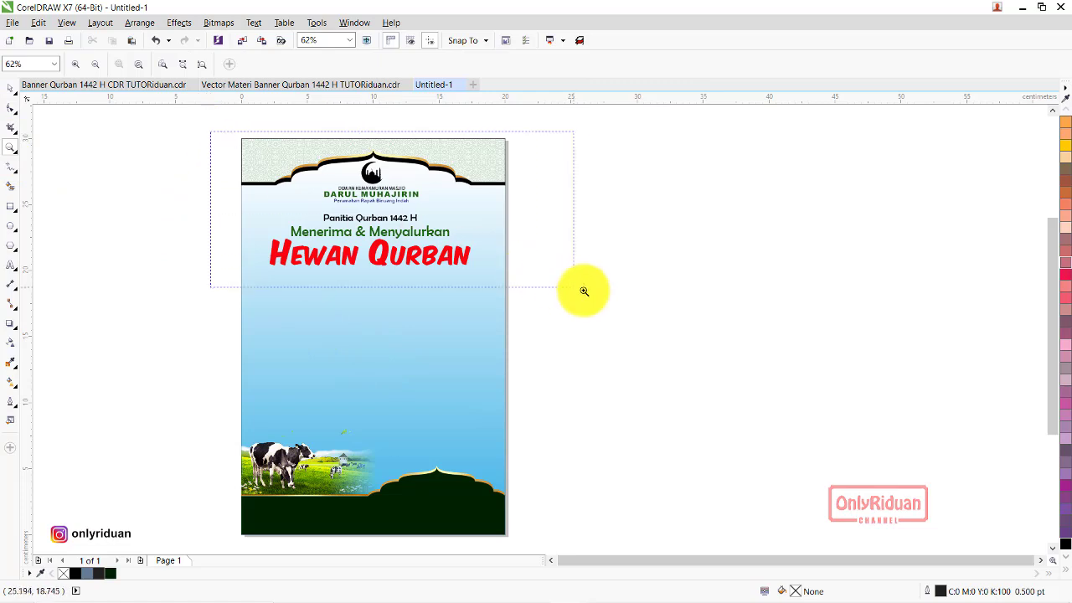
{"action": "scroll", "coordinate": [1052, 539], "scroll_direction": "down", "scroll_amount": 3}
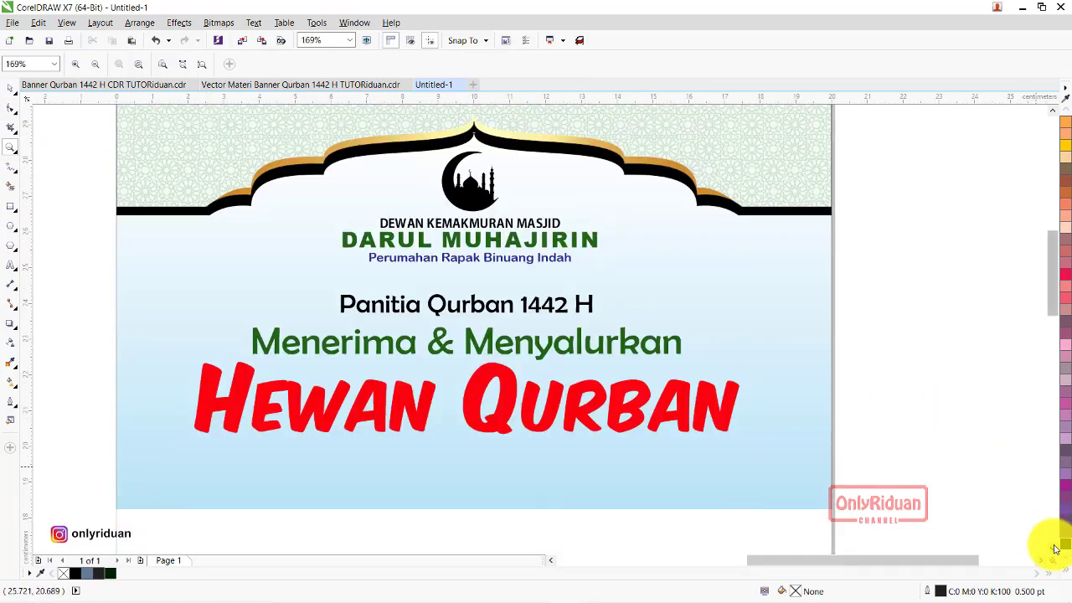
{"action": "left_click", "coordinate": [10, 88]}
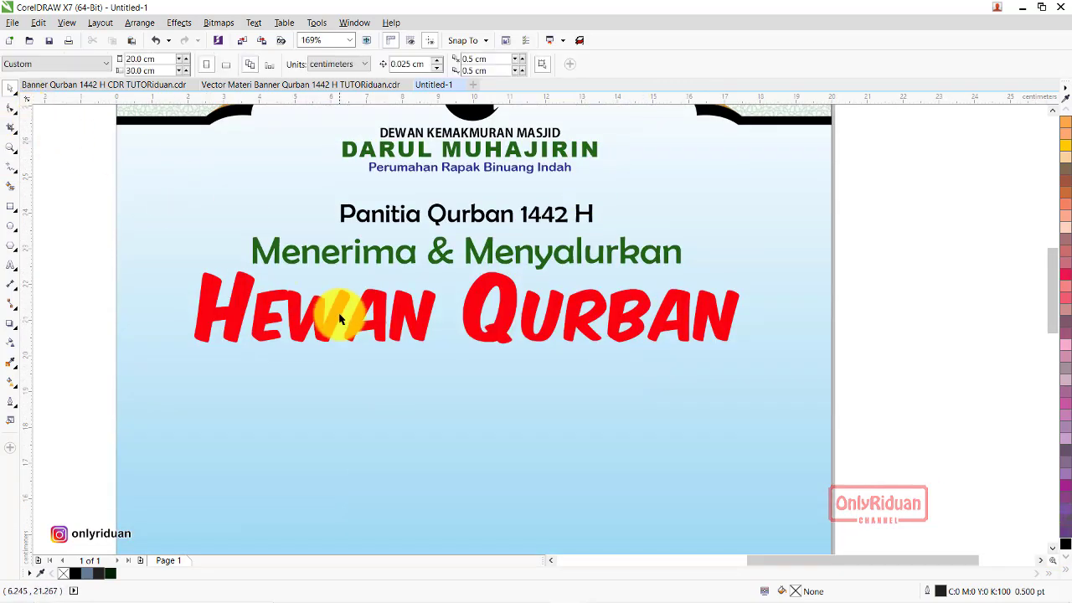
{"action": "left_click", "coordinate": [262, 305]}
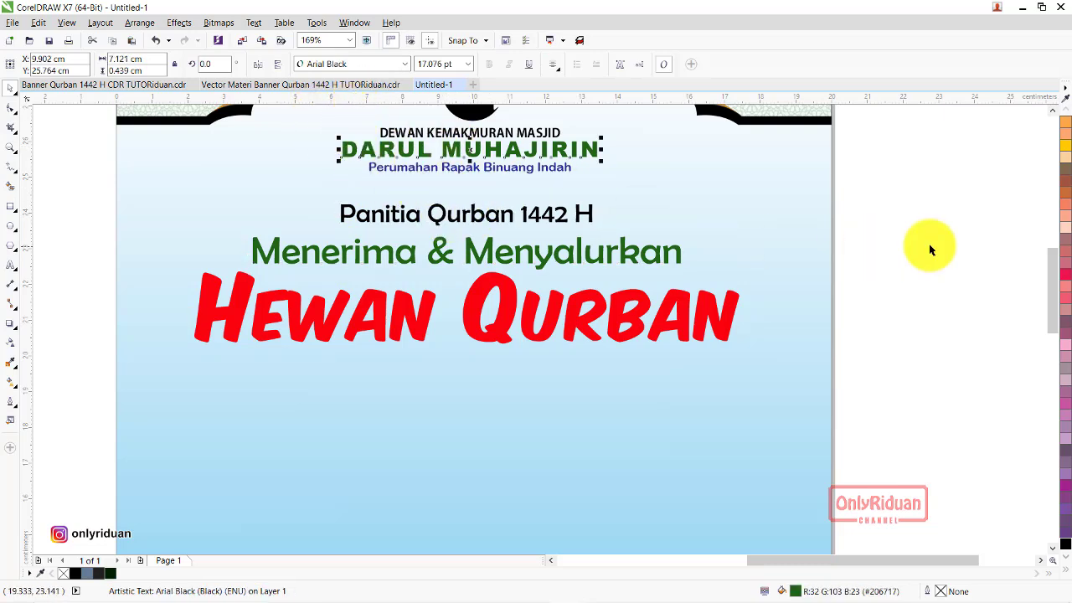
{"action": "left_click", "coordinate": [1051, 110]}
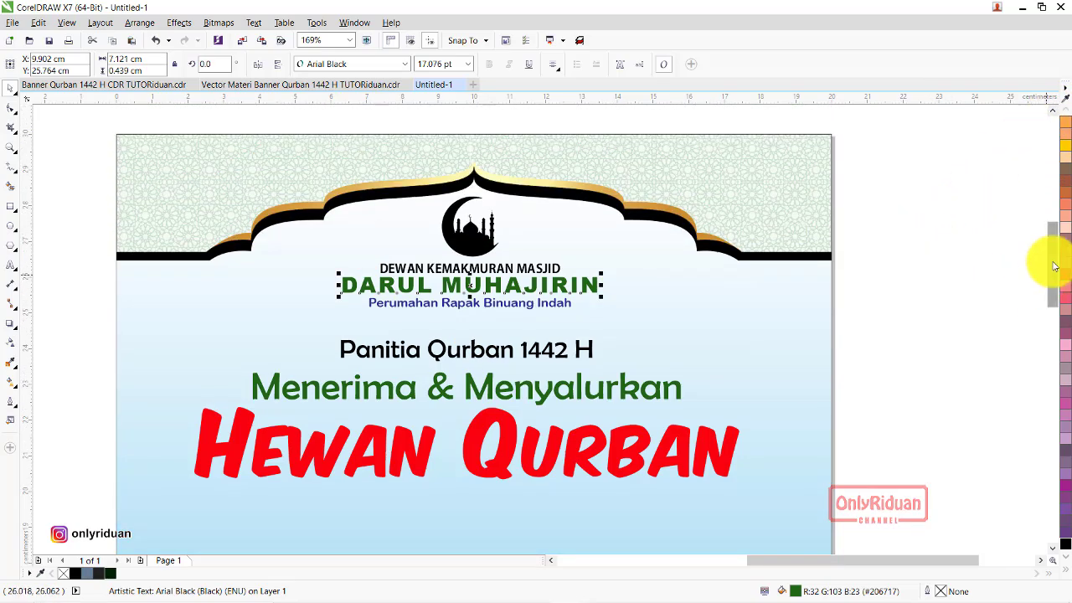
{"action": "left_click_drag", "start_coordinate": [1052, 263], "coordinate": [1053, 292]}
{"action": "left_click", "coordinate": [1010, 306]}
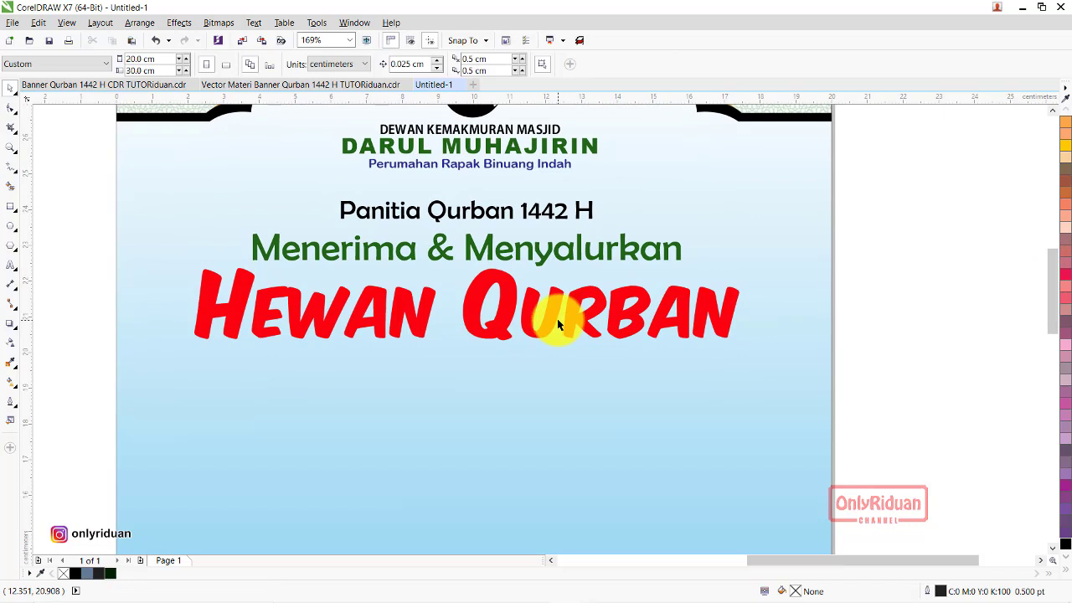
{"action": "left_click", "coordinate": [557, 323]}
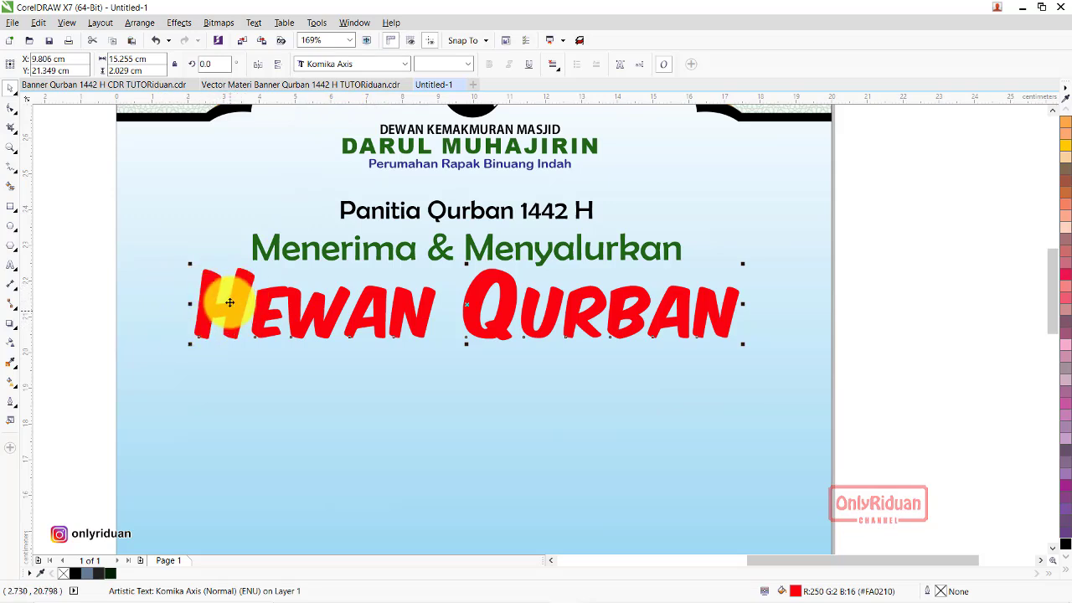
{"action": "left_click", "coordinate": [11, 265]}
{"action": "left_click", "coordinate": [310, 453]}
{"action": "type", "text": "HEWAN"}
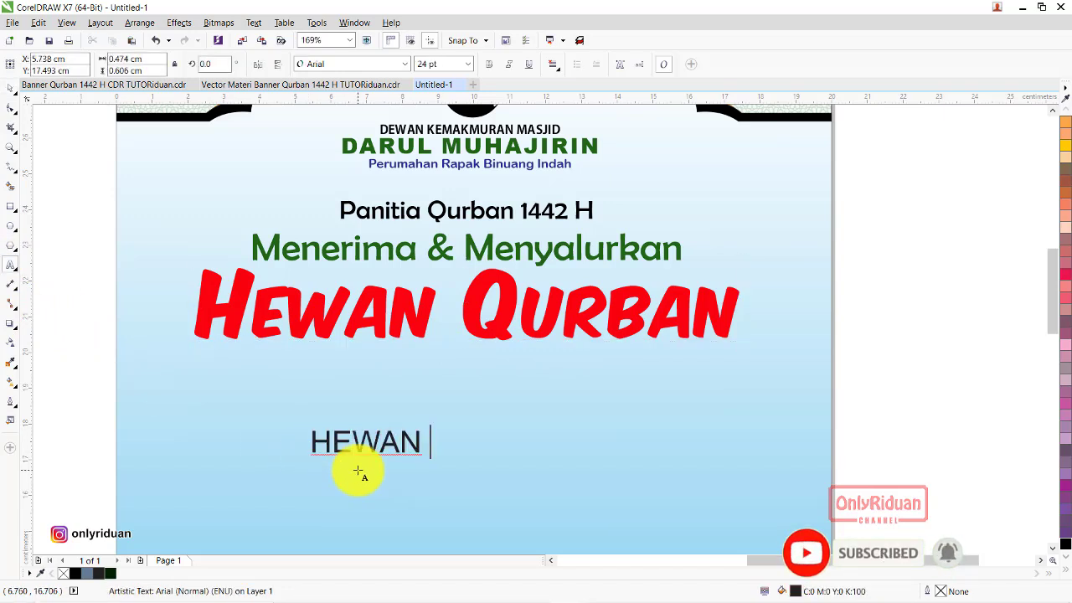
{"action": "type", "text": "QURBAN"}
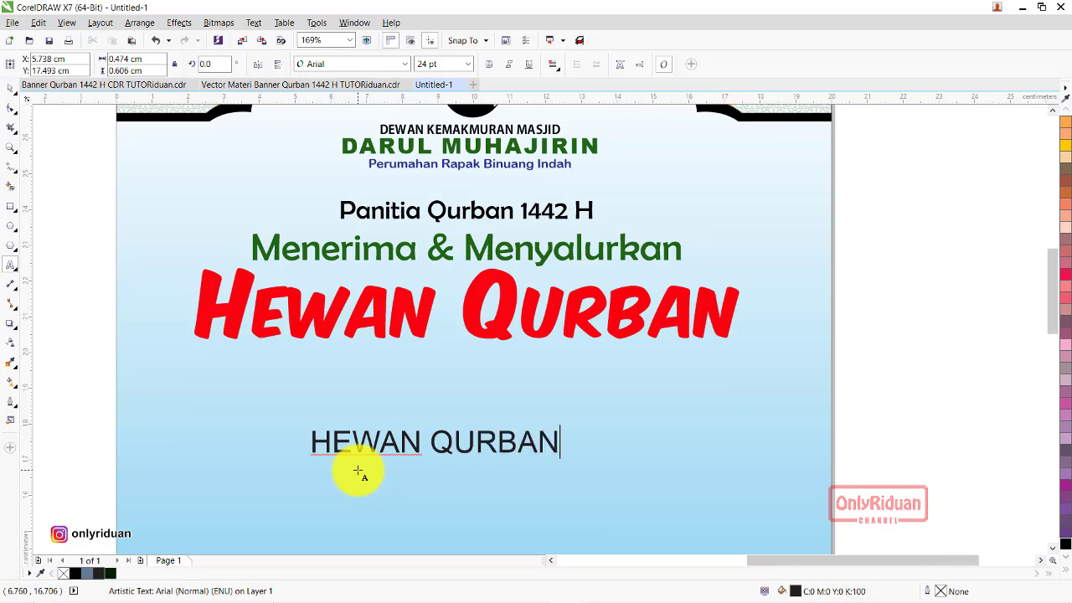
{"action": "key", "text": "ctrl+space"}
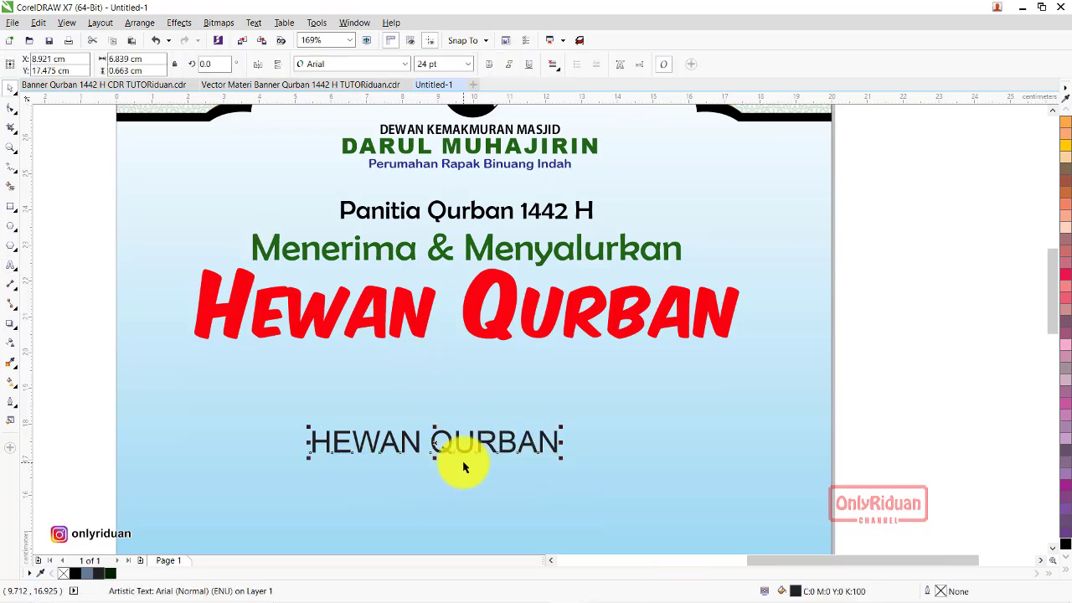
{"action": "left_click", "coordinate": [406, 65]}
{"action": "left_click", "coordinate": [373, 93]}
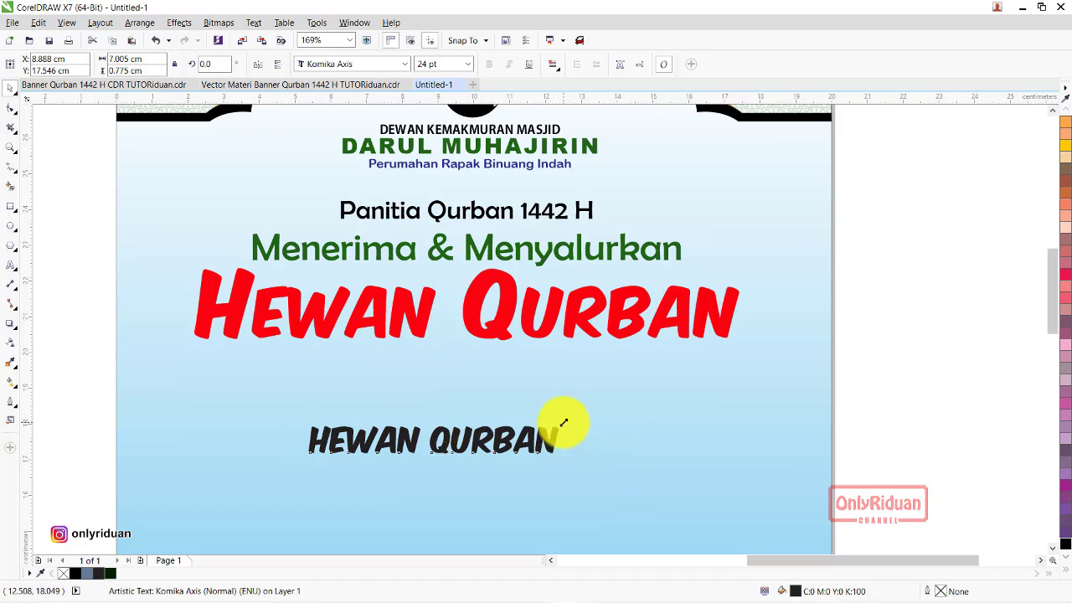
{"action": "left_click_drag", "start_coordinate": [563, 422], "coordinate": [737, 393]}
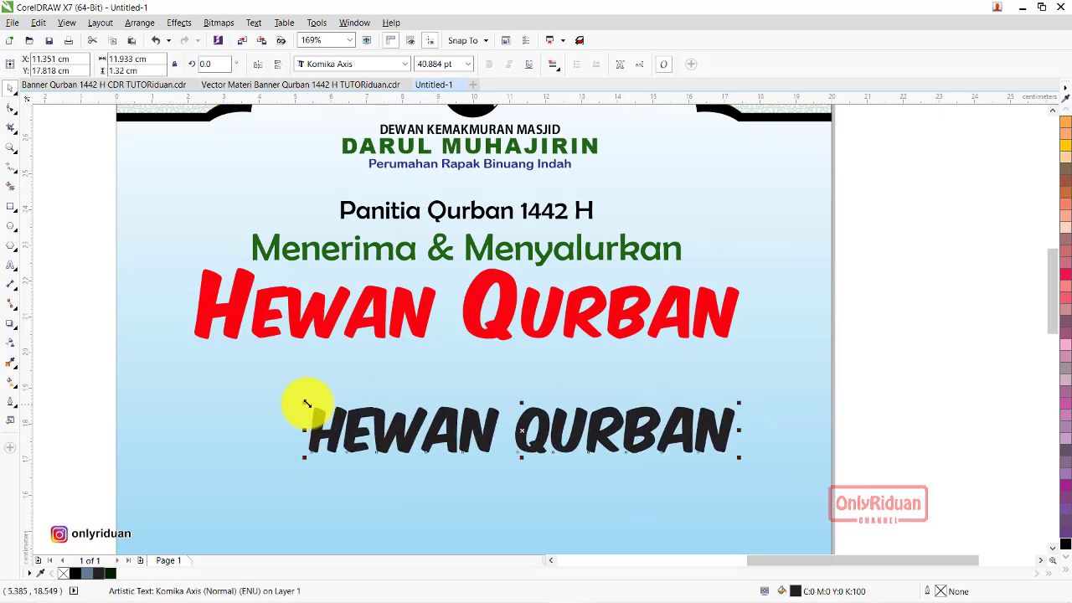
{"action": "left_click_drag", "start_coordinate": [306, 404], "coordinate": [193, 387]}
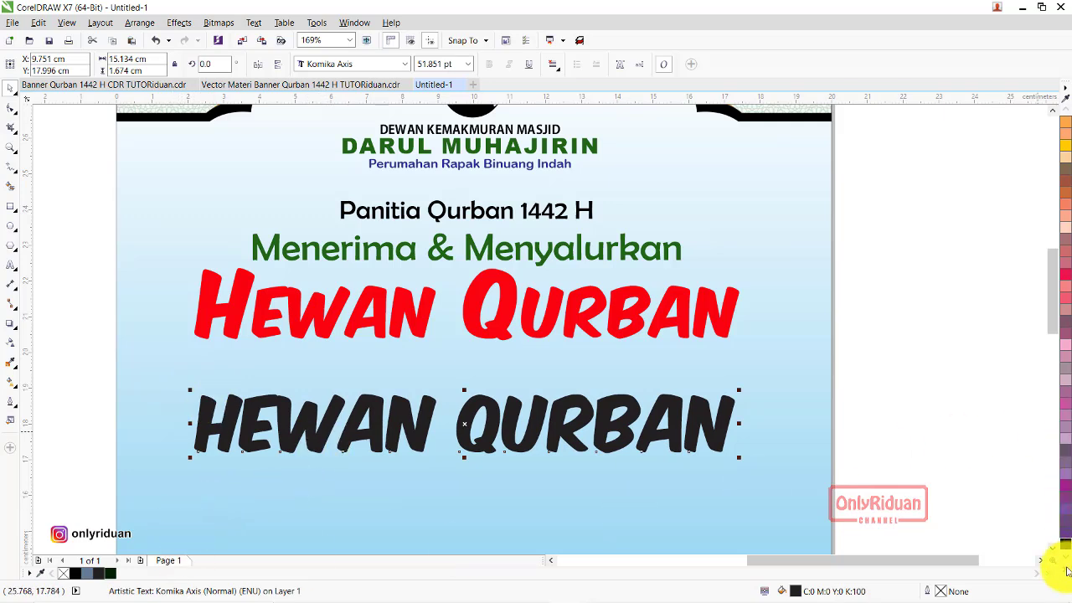
{"action": "left_click", "coordinate": [1031, 299]}
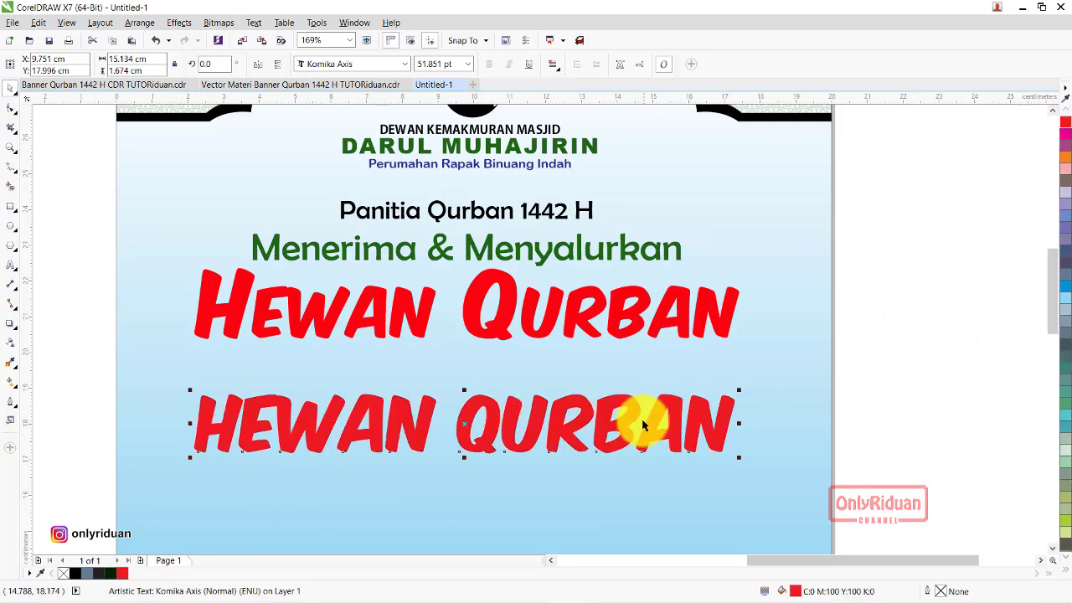
{"action": "left_click", "coordinate": [824, 394]}
{"action": "left_click", "coordinate": [670, 412]}
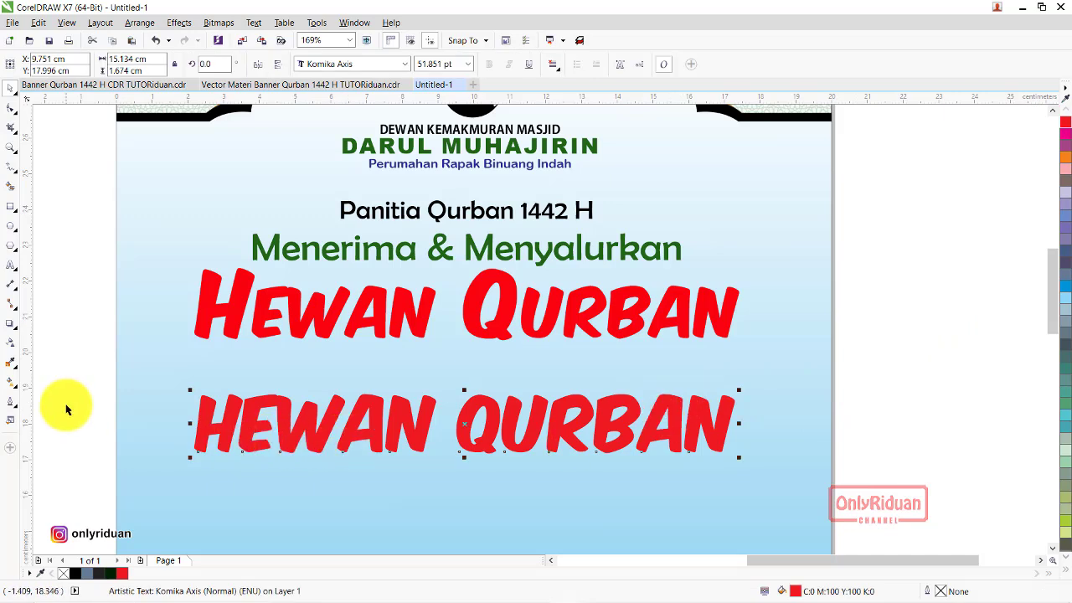
{"action": "left_click", "coordinate": [11, 265]}
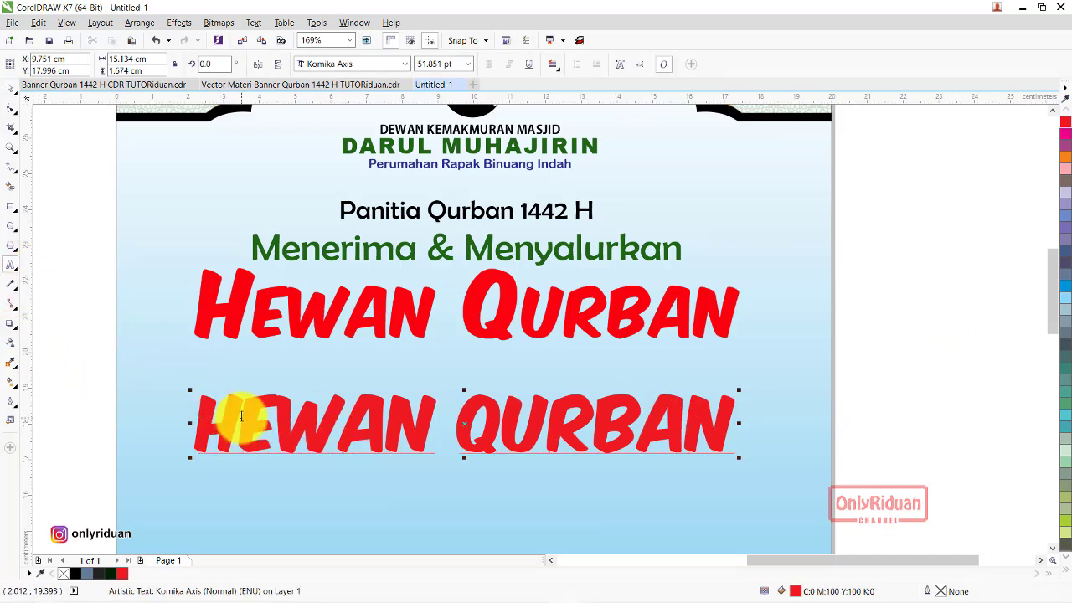
{"action": "left_click_drag", "start_coordinate": [241, 415], "coordinate": [191, 411]}
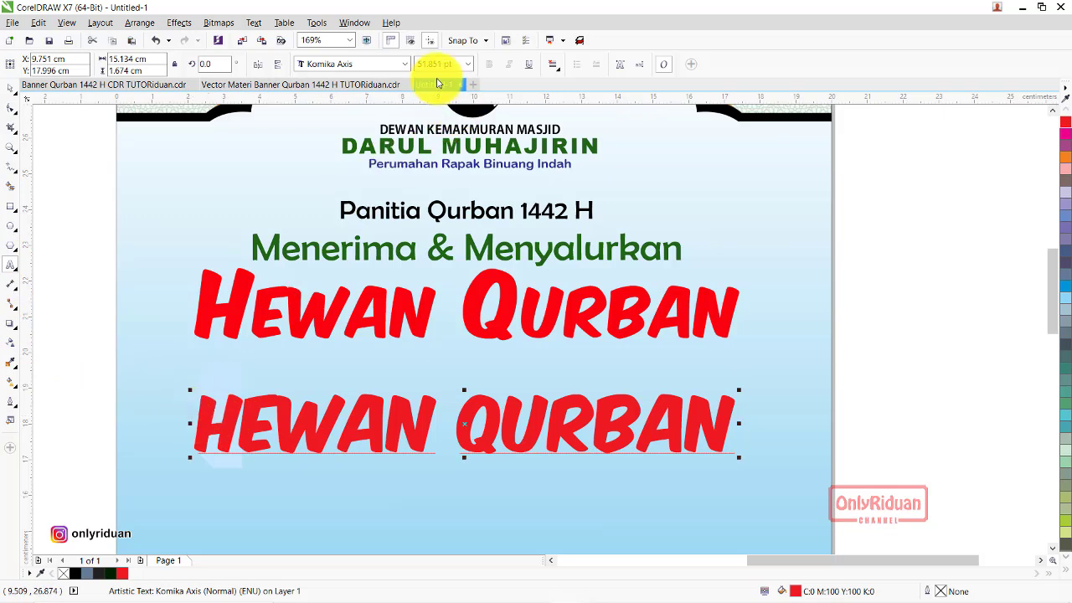
{"action": "left_click", "coordinate": [468, 66]}
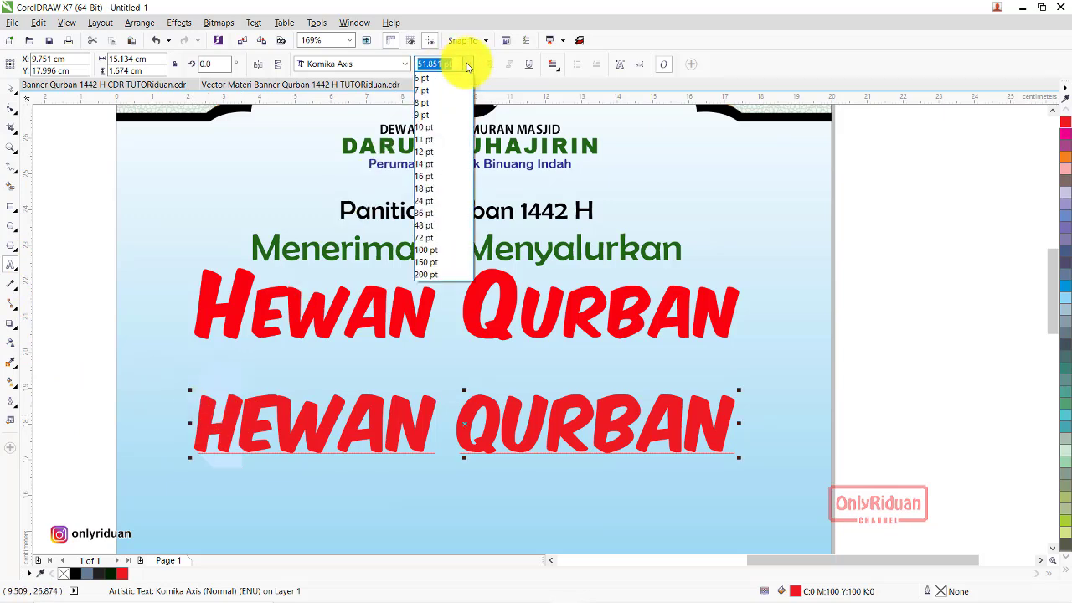
{"action": "left_click", "coordinate": [426, 236]}
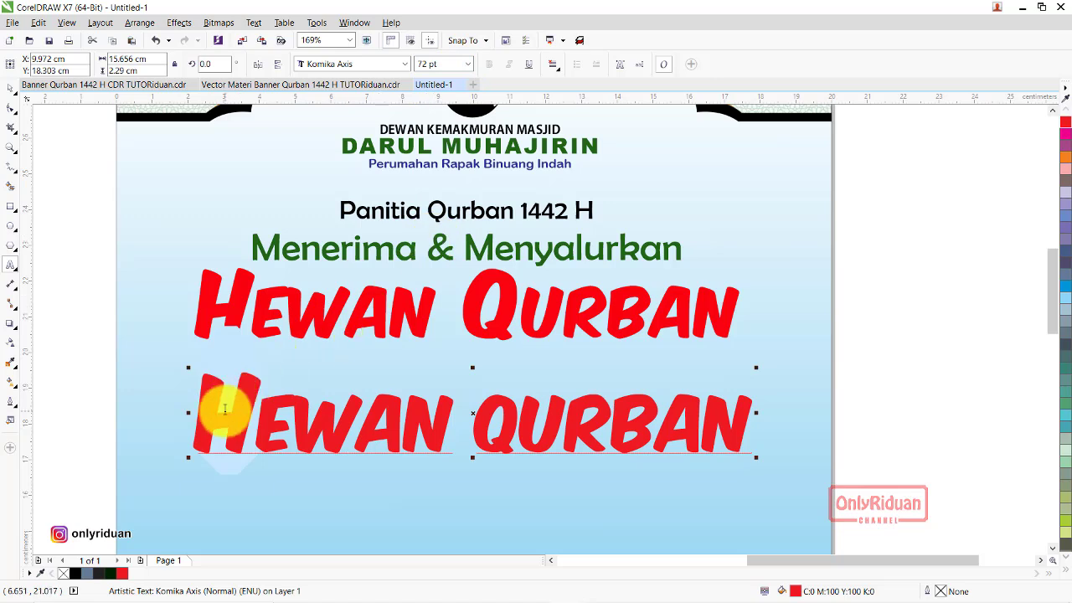
{"action": "left_click", "coordinate": [453, 419]}
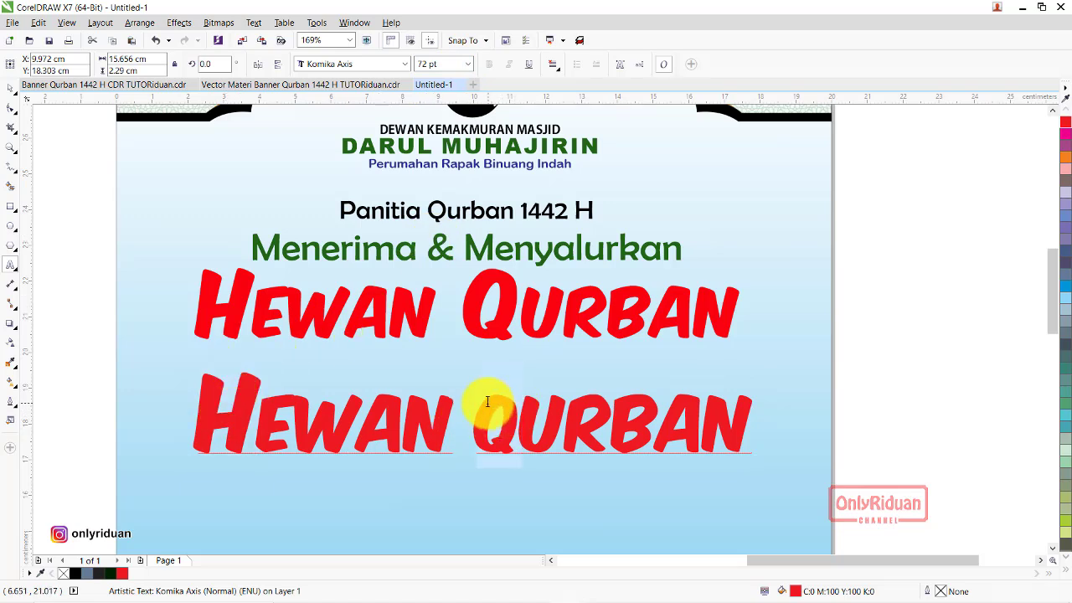
{"action": "key", "text": "Escape"}
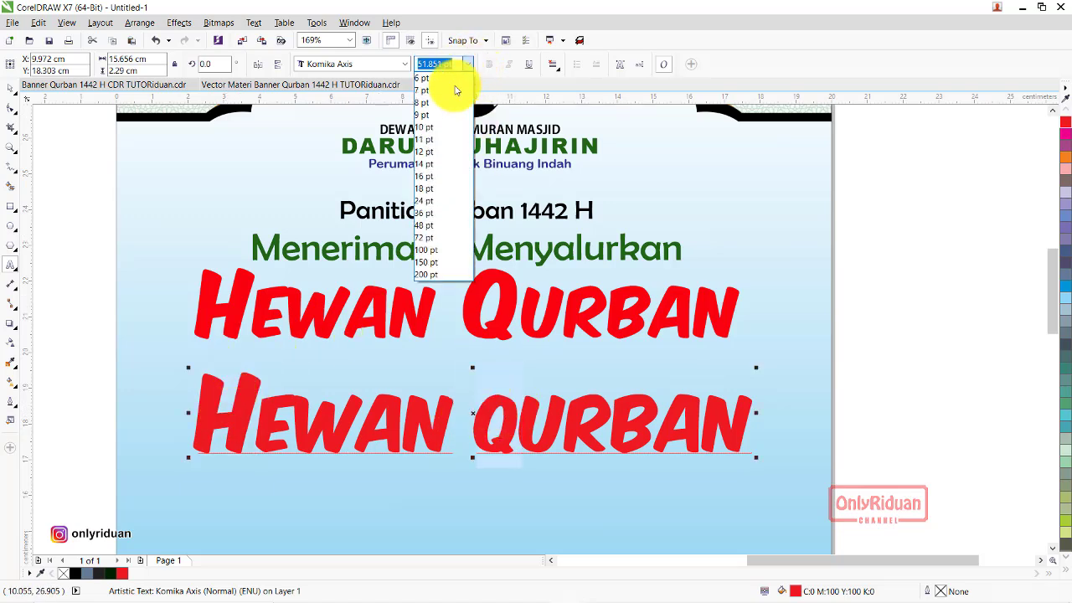
{"action": "left_click", "coordinate": [430, 242]}
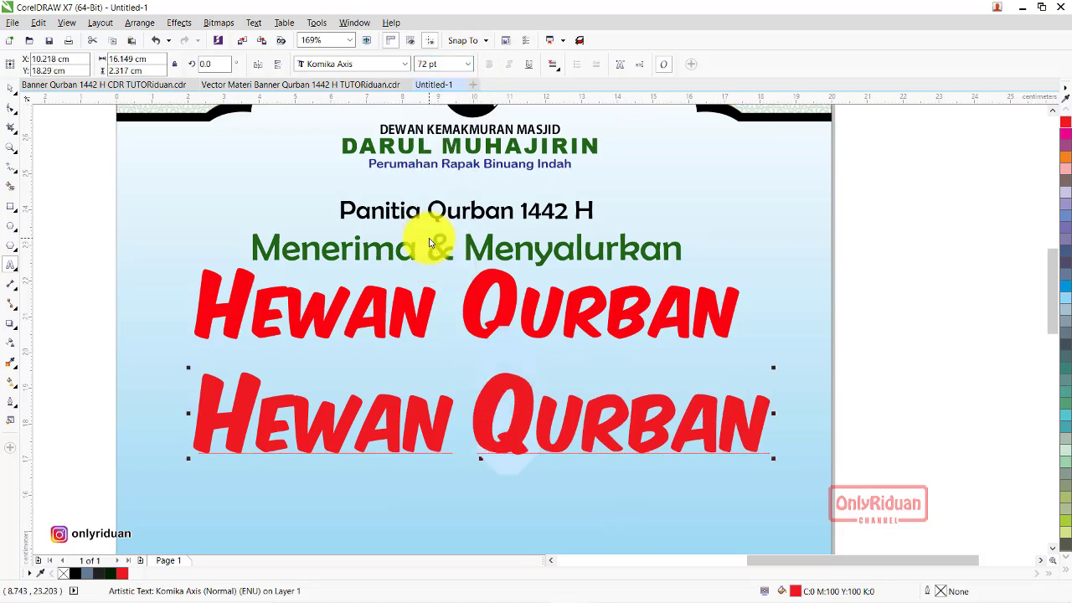
{"action": "left_click", "coordinate": [11, 89]}
{"action": "left_click", "coordinate": [36, 186]}
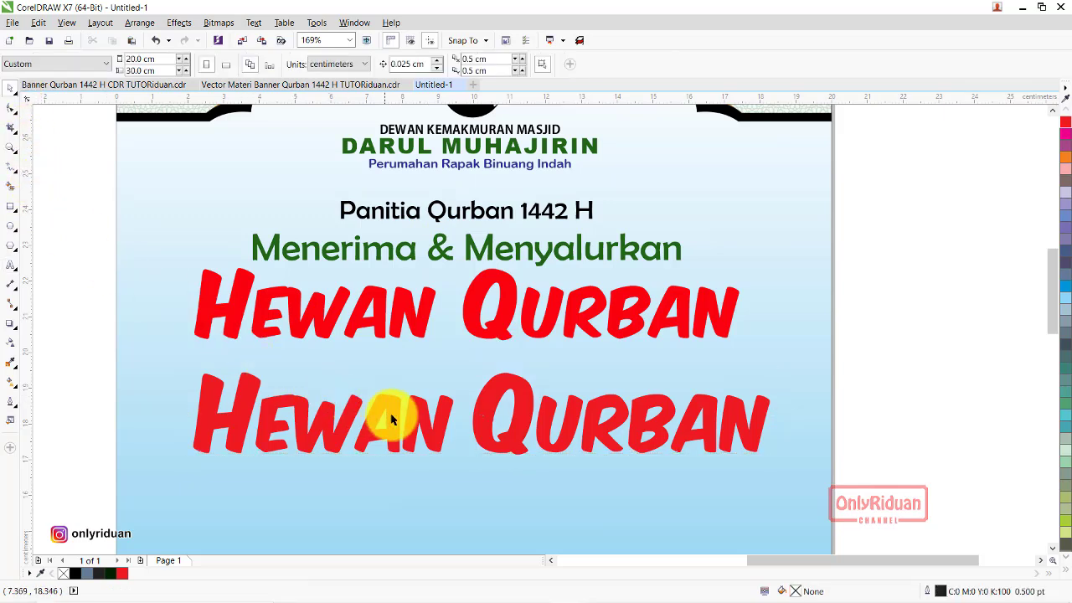
{"action": "left_click", "coordinate": [426, 423]}
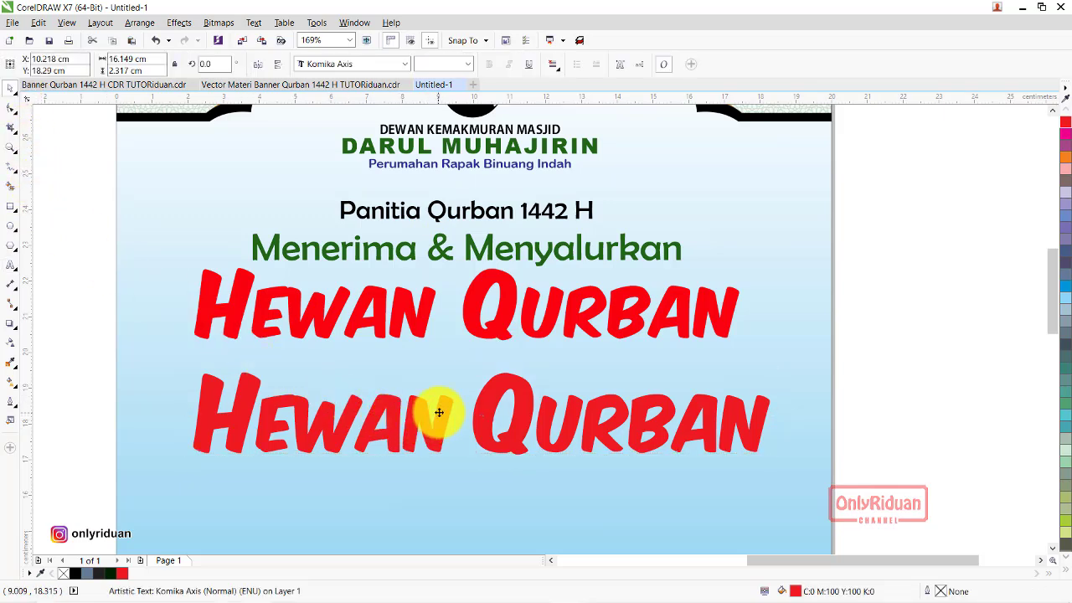
{"action": "key", "text": "Delete"}
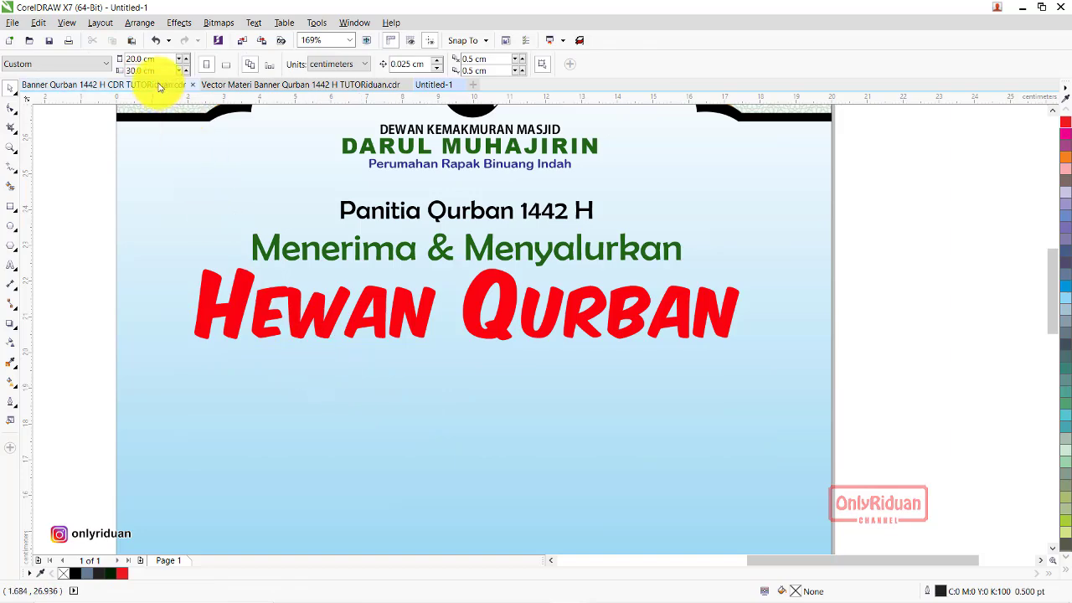
- Copy the PAKET A, B and C price rows from the finished banner into Untitled-1
{"action": "left_click", "coordinate": [159, 85]}
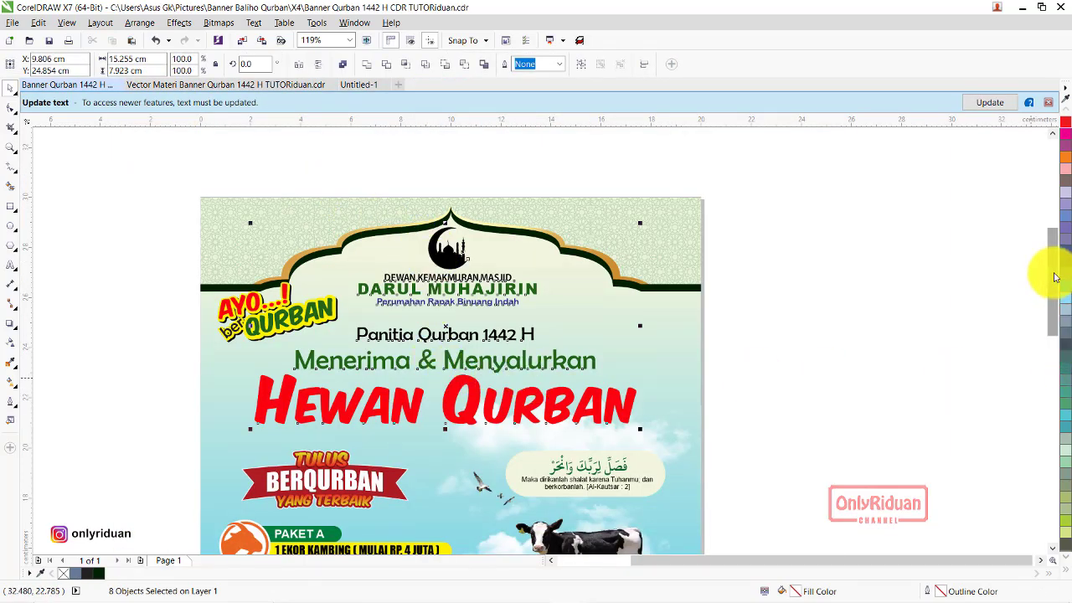
{"action": "left_click_drag", "start_coordinate": [1053, 276], "coordinate": [1069, 342]}
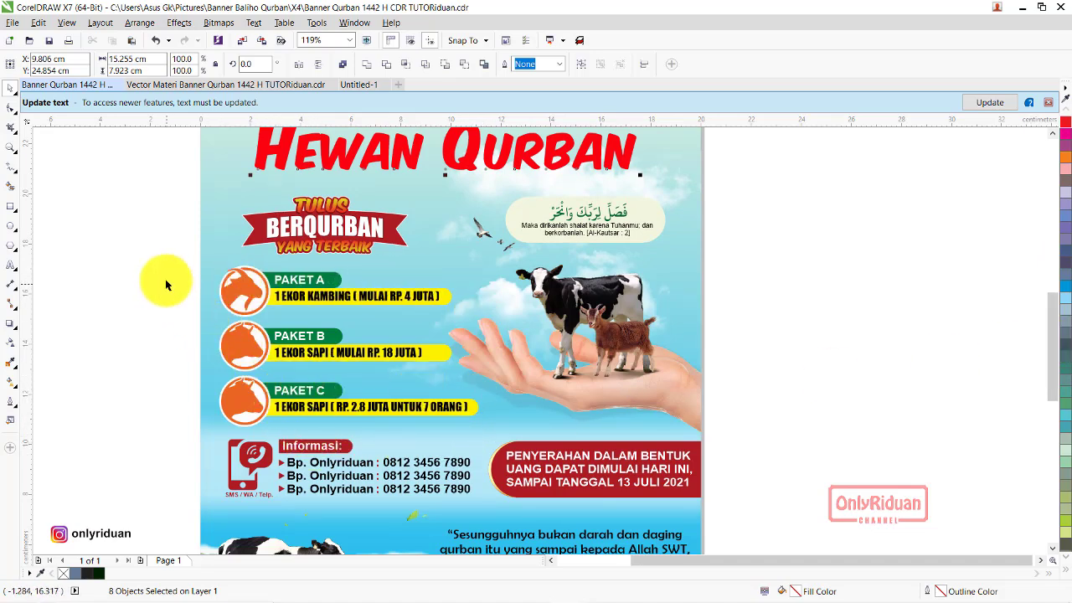
{"action": "left_click_drag", "start_coordinate": [148, 254], "coordinate": [499, 434]}
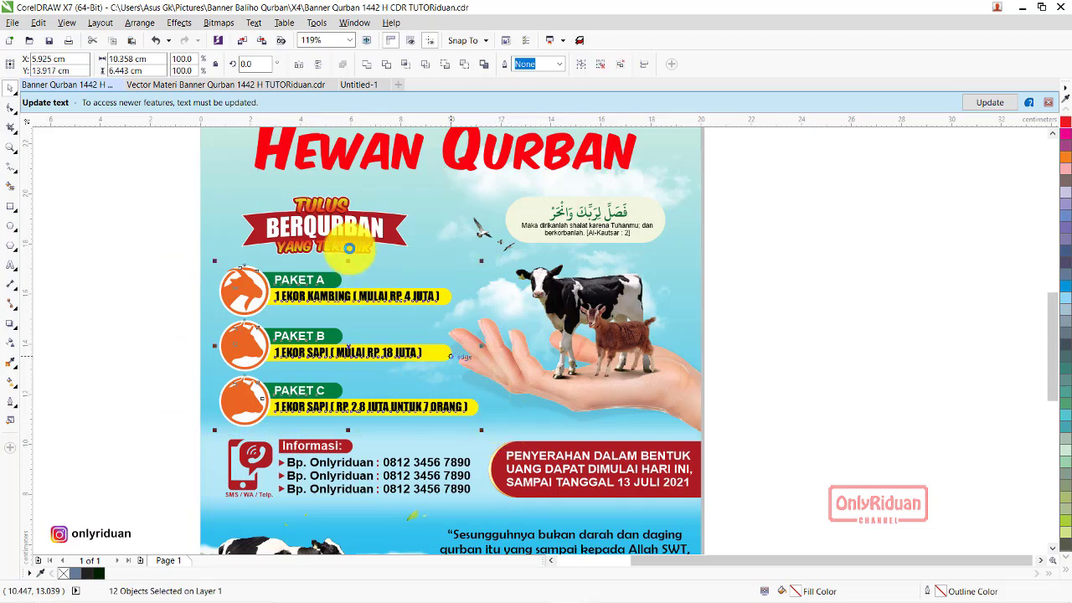
{"action": "left_click", "coordinate": [357, 83]}
{"action": "key", "text": "ctrl+v"}
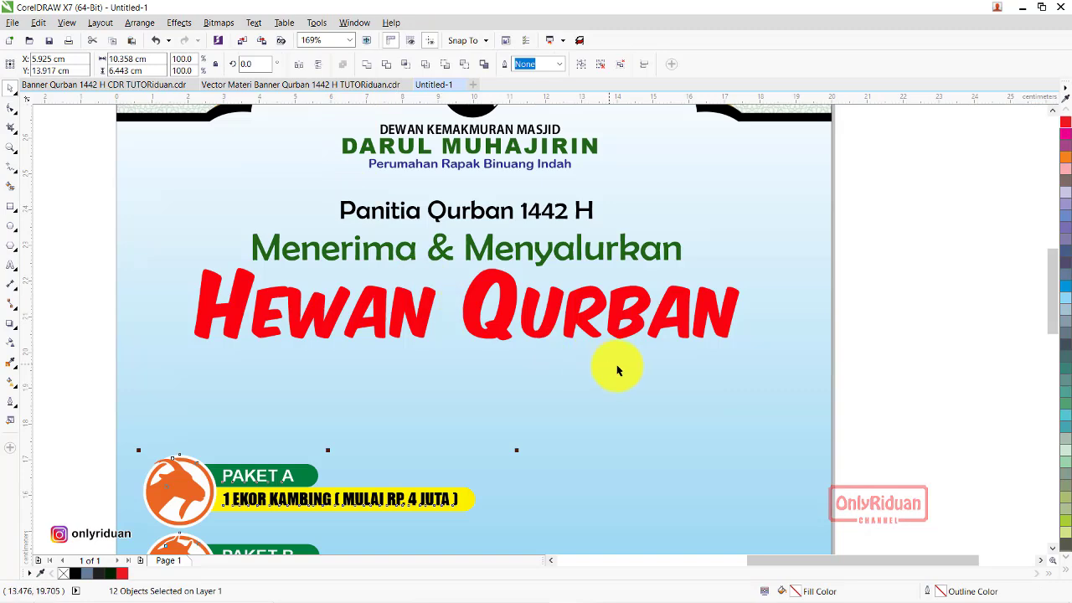
{"action": "left_click_drag", "start_coordinate": [1046, 282], "coordinate": [1052, 327]}
{"action": "left_click", "coordinate": [911, 279]}
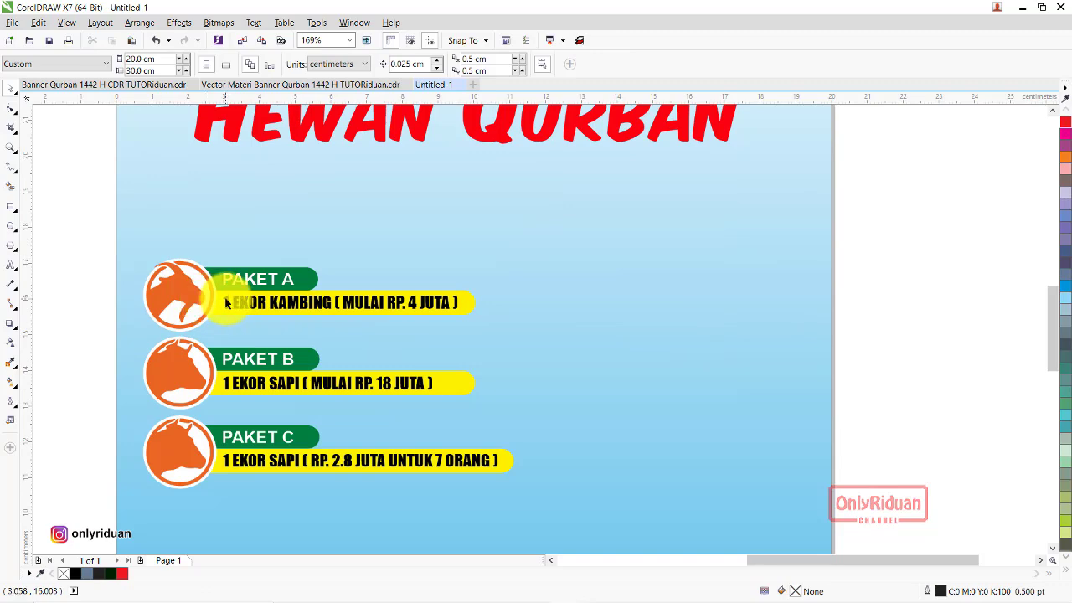
- Select the orange goat and cow circle icons in the vector materials file
{"action": "left_click", "coordinate": [347, 85]}
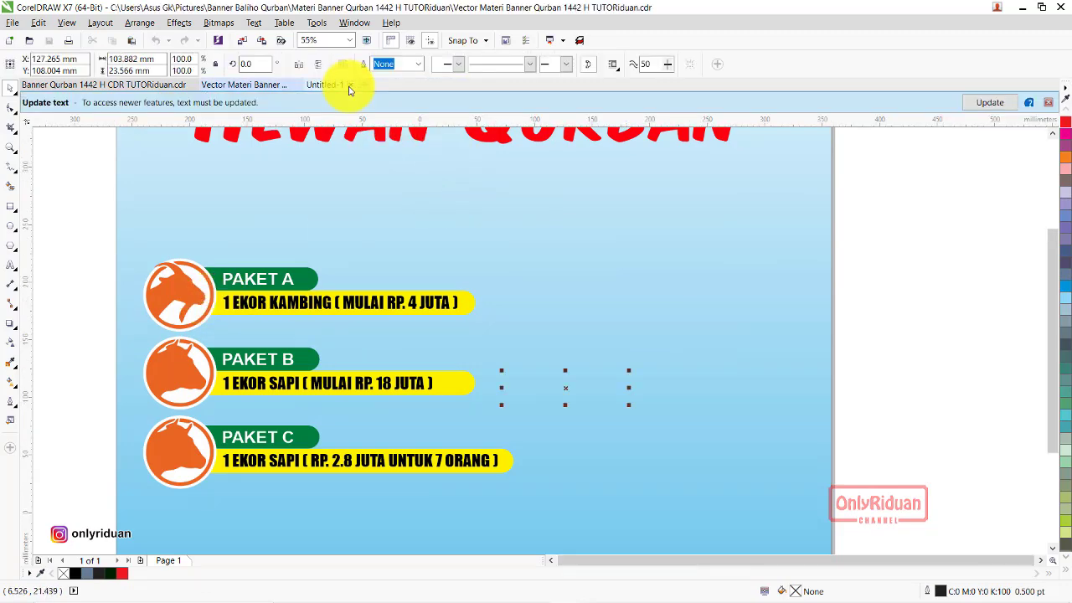
{"action": "scroll", "coordinate": [484, 228], "scroll_direction": "up", "scroll_amount": 2}
{"action": "scroll", "coordinate": [488, 230], "scroll_direction": "up", "scroll_amount": 2}
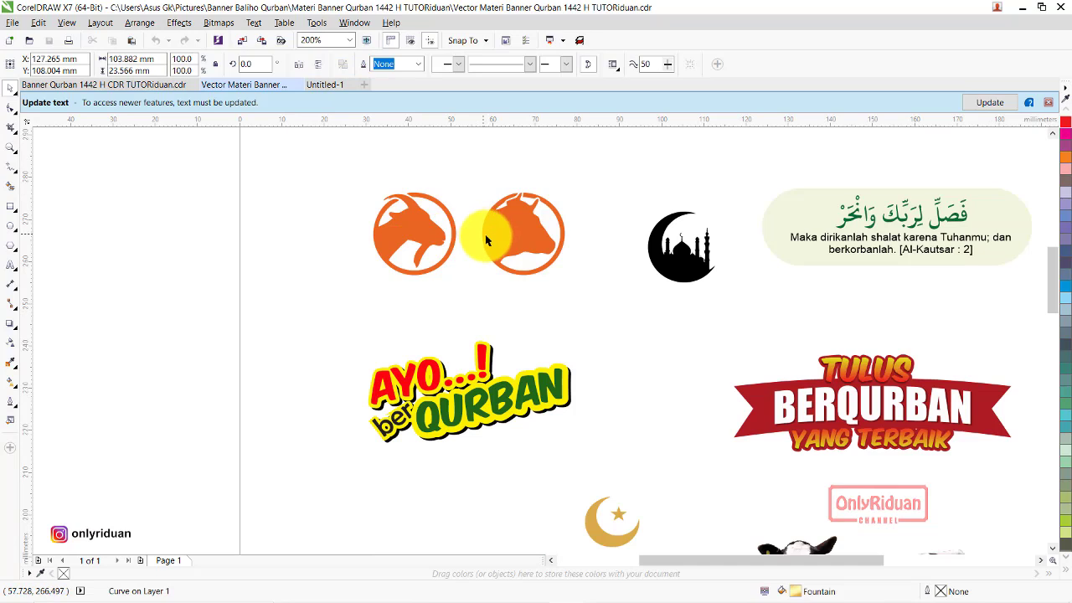
{"action": "left_click", "coordinate": [502, 230]}
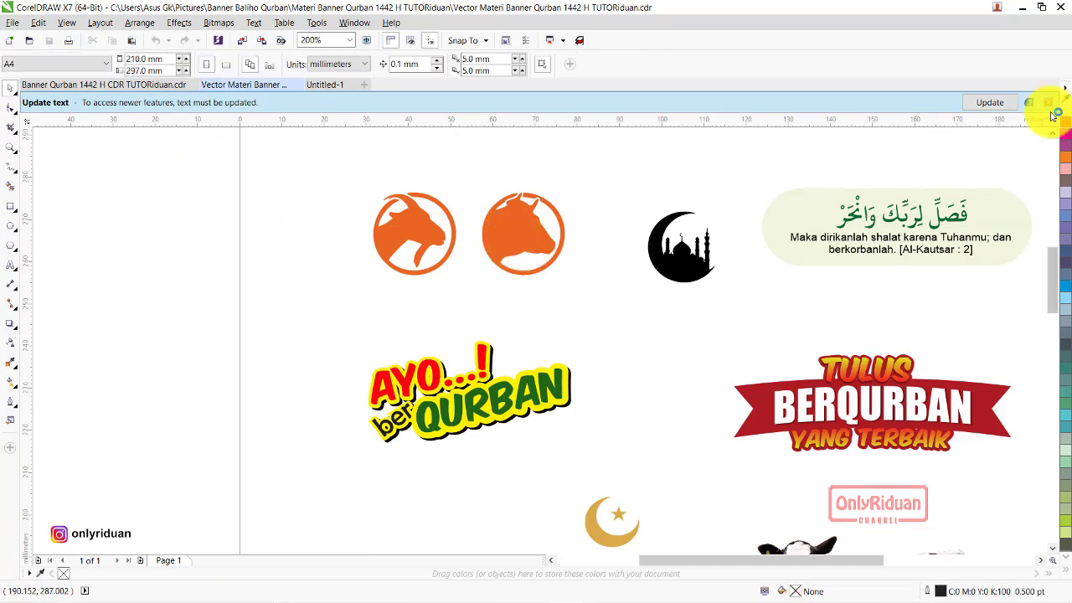
{"action": "left_click", "coordinate": [1048, 102]}
{"action": "left_click_drag", "start_coordinate": [174, 134], "coordinate": [581, 289]}
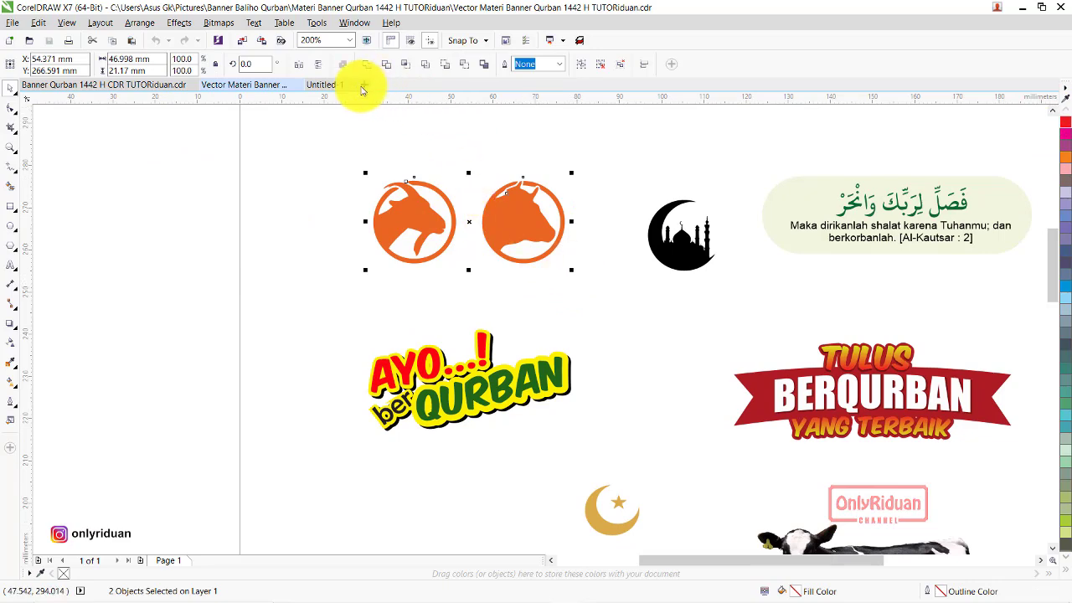
- Paste the icons beside the Untitled-1 page and move the cow icon below the goat
{"action": "left_click", "coordinate": [320, 85]}
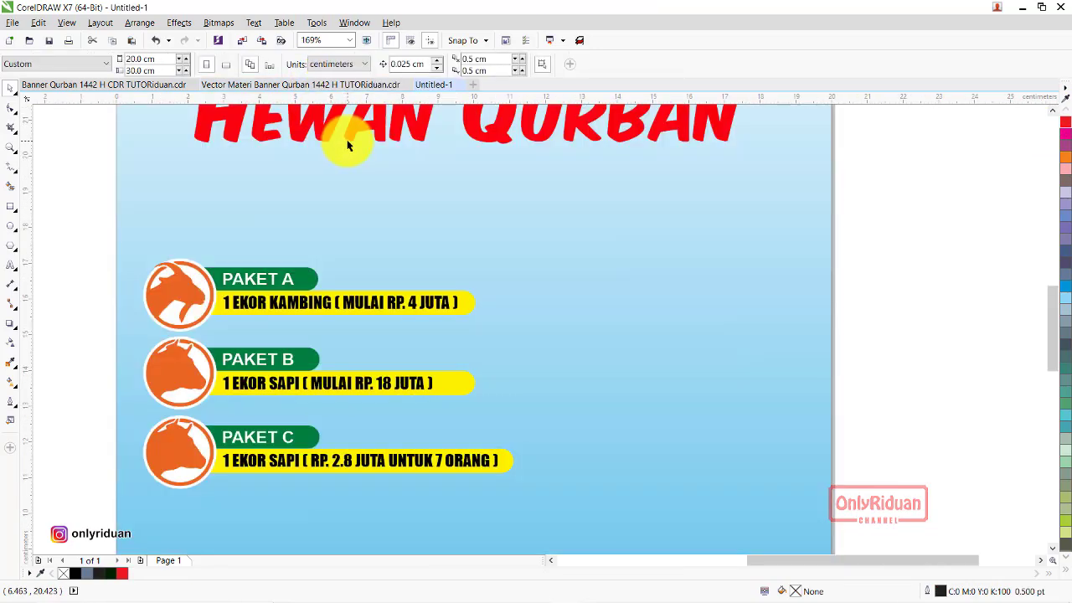
{"action": "key", "text": "ctrl+v"}
{"action": "scroll", "coordinate": [480, 170], "scroll_direction": "down", "scroll_amount": 3}
{"action": "scroll", "coordinate": [481, 173], "scroll_direction": "down", "scroll_amount": 4}
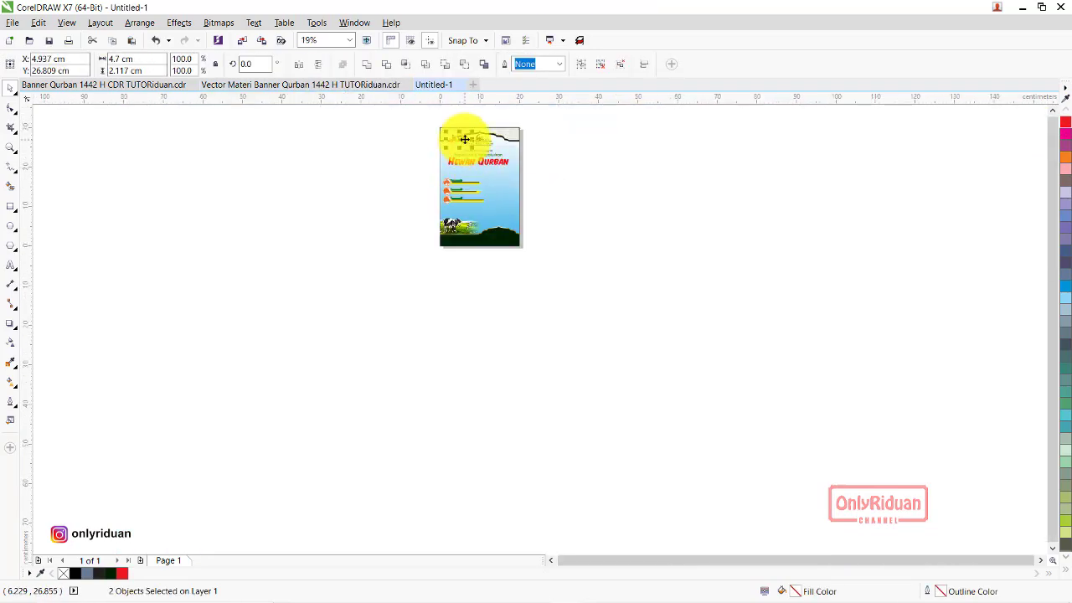
{"action": "left_click_drag", "start_coordinate": [465, 139], "coordinate": [545, 185]}
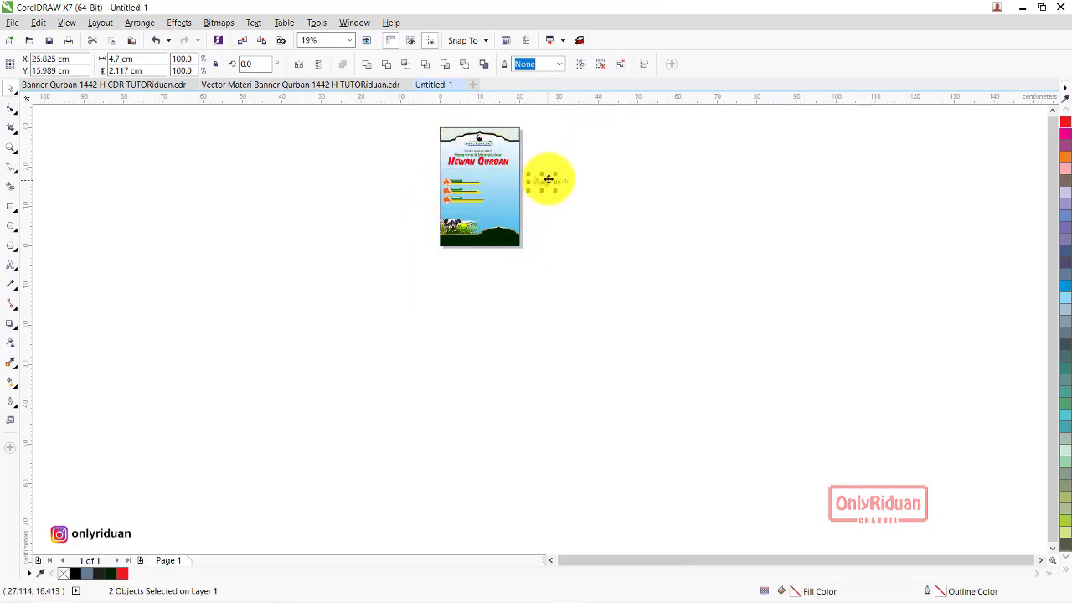
{"action": "scroll", "coordinate": [548, 179], "scroll_direction": "up", "scroll_amount": 3}
{"action": "scroll", "coordinate": [545, 177], "scroll_direction": "up", "scroll_amount": 2}
{"action": "left_click", "coordinate": [612, 189]}
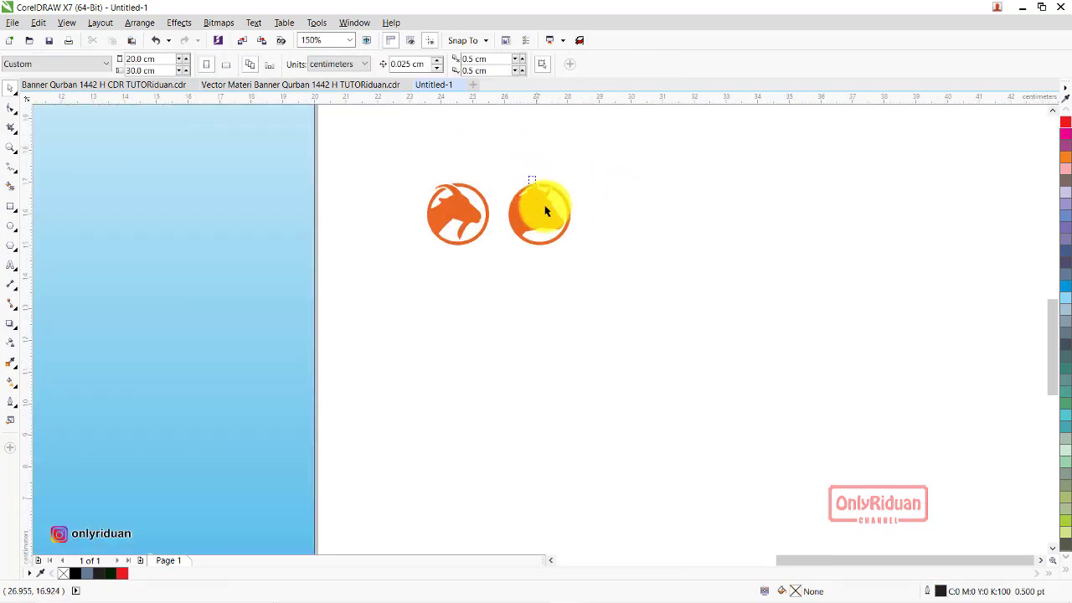
{"action": "left_click_drag", "start_coordinate": [545, 219], "coordinate": [456, 345]}
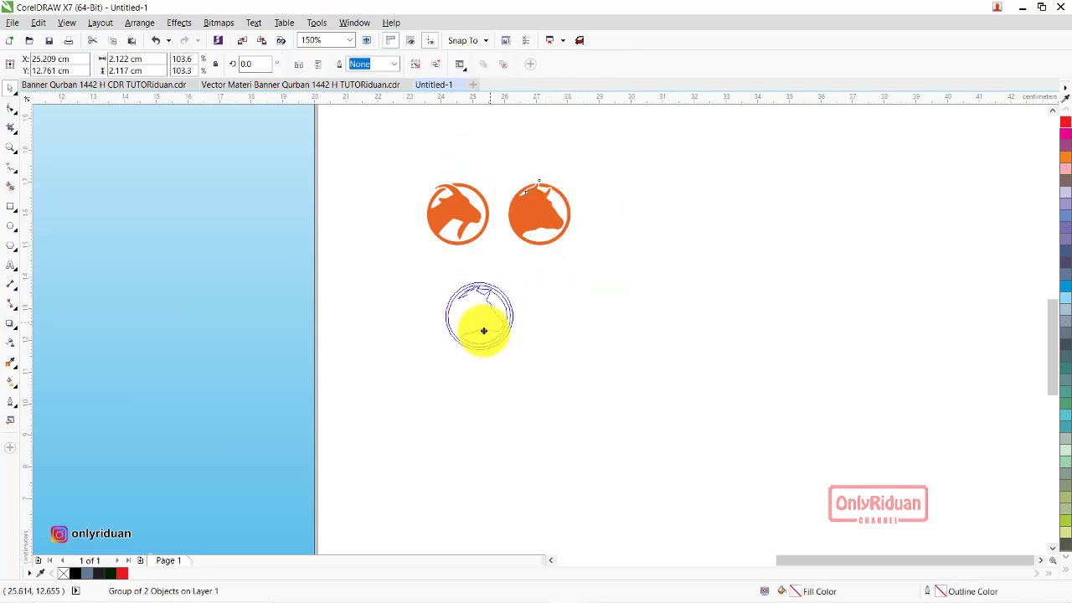
{"action": "scroll", "coordinate": [510, 249], "scroll_direction": "down", "scroll_amount": 2}
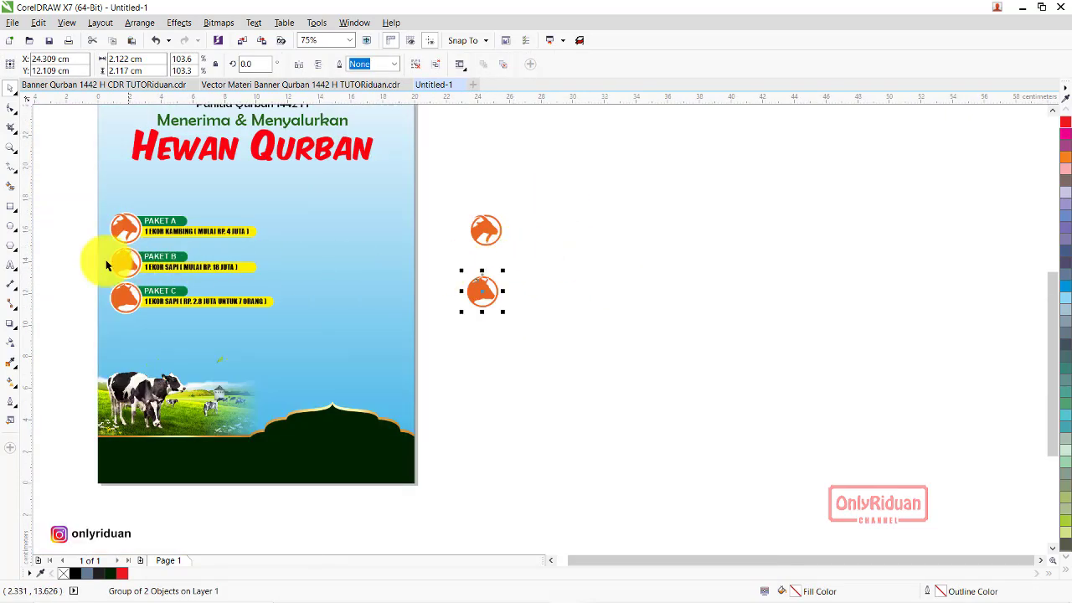
- Draw a rounded-corner rectangle right of the goat icon and narrow it to about 4.3 cm
{"action": "left_click", "coordinate": [11, 205]}
{"action": "left_click_drag", "start_coordinate": [518, 223], "coordinate": [627, 244]}
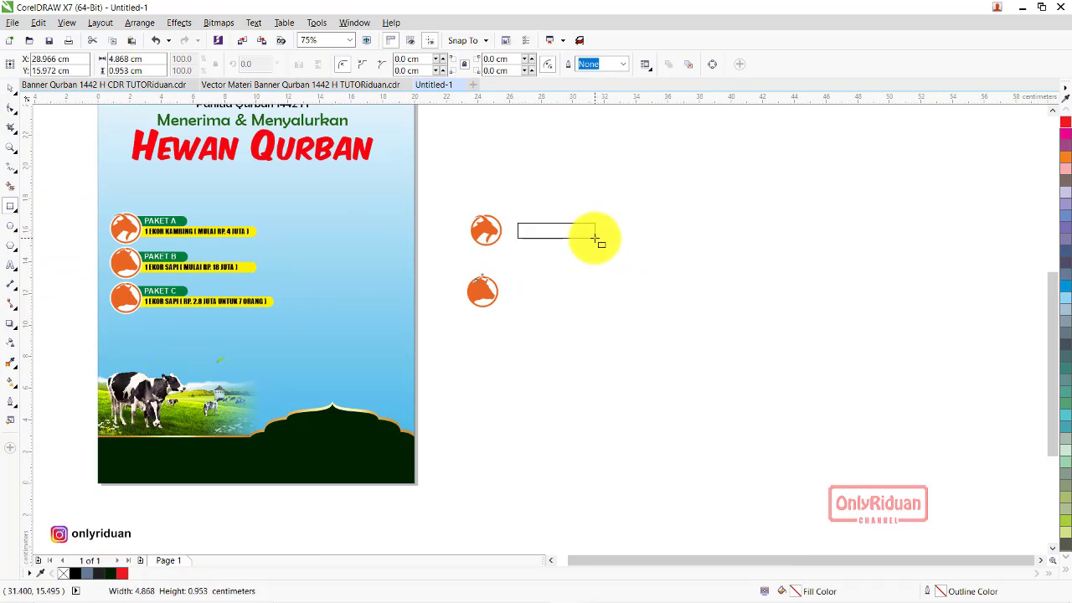
{"action": "left_click_drag", "start_coordinate": [600, 236], "coordinate": [601, 237]}
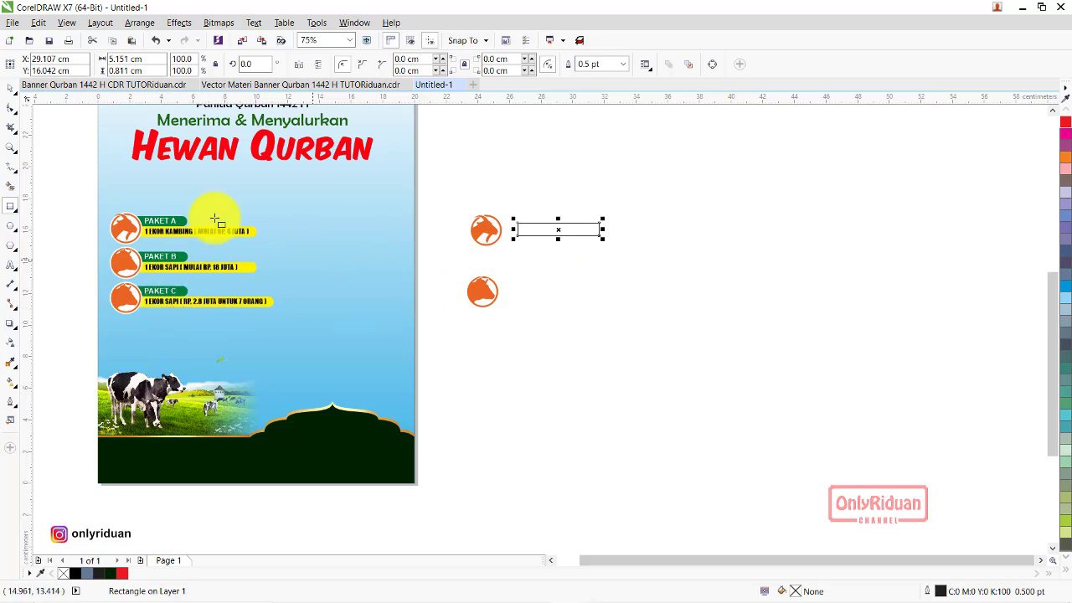
{"action": "left_click", "coordinate": [471, 238]}
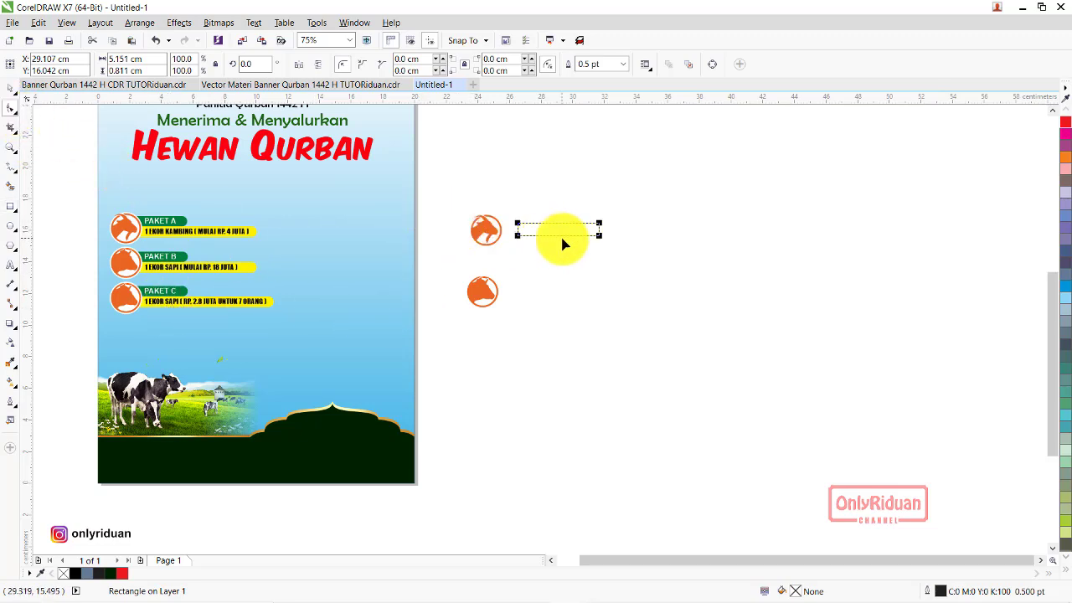
{"action": "left_click_drag", "start_coordinate": [519, 228], "coordinate": [544, 238]}
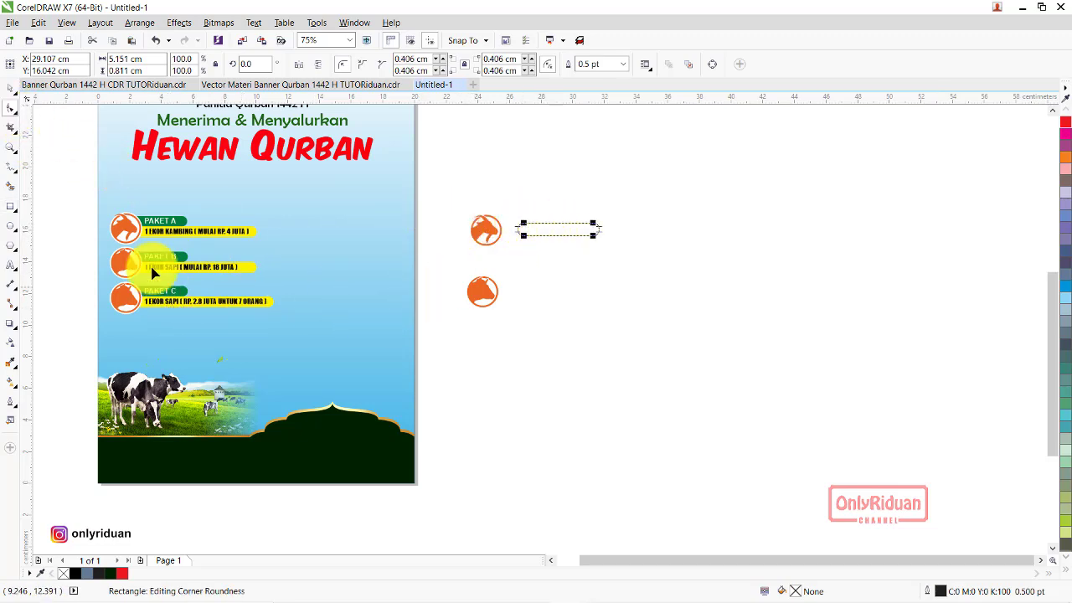
{"action": "left_click", "coordinate": [12, 92]}
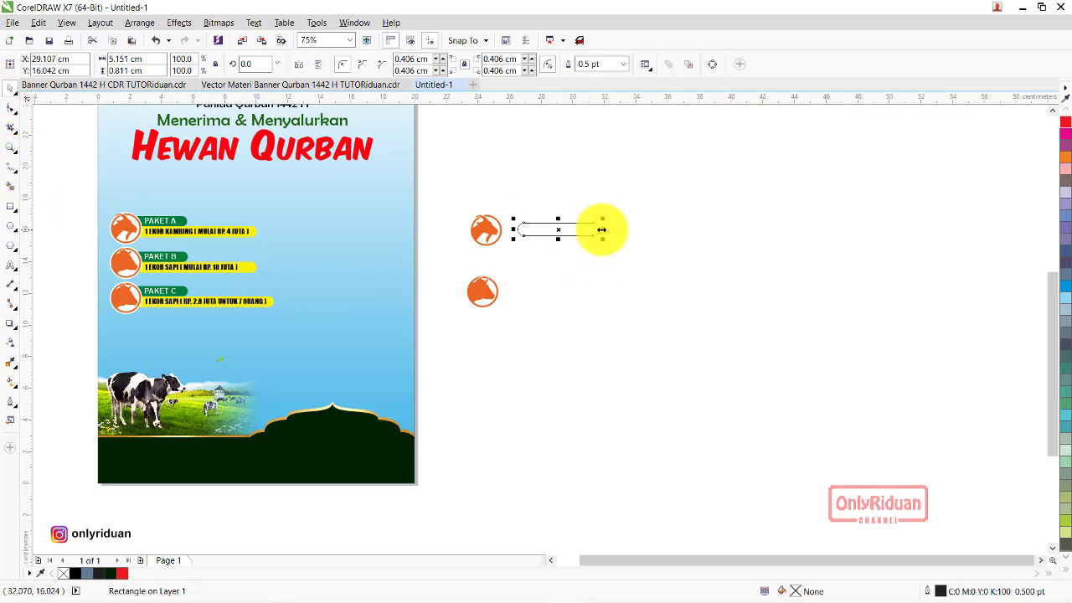
{"action": "left_click_drag", "start_coordinate": [599, 229], "coordinate": [595, 249]}
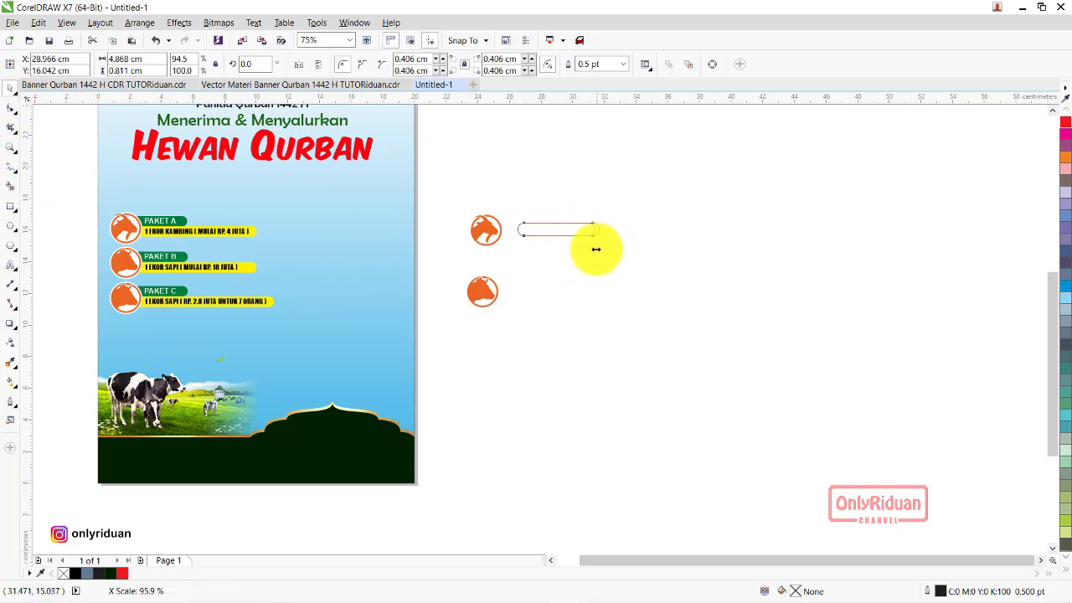
{"action": "left_click", "coordinate": [562, 276]}
{"action": "left_click", "coordinate": [556, 230]}
{"action": "left_click", "coordinate": [533, 276]}
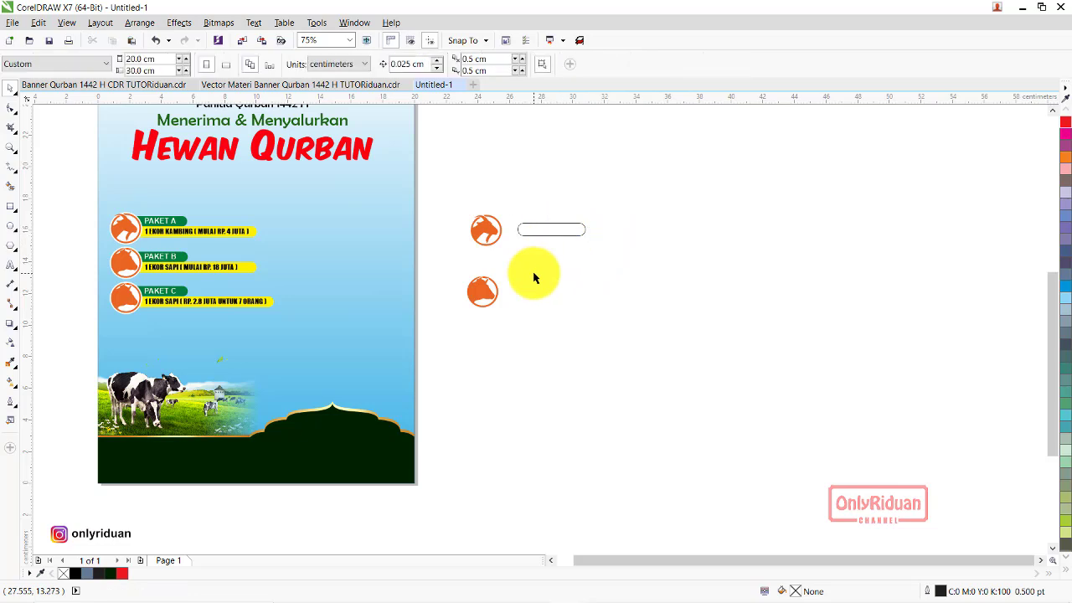
{"action": "scroll", "coordinate": [537, 258], "scroll_direction": "up", "scroll_amount": 2}
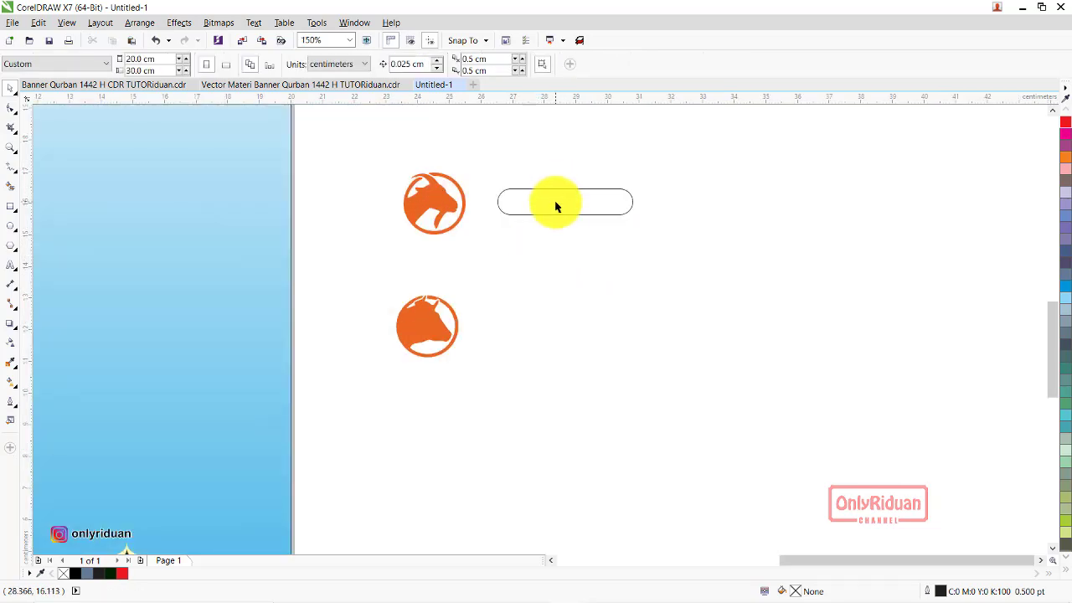
- Copy the bar below, stretch the copy long, and fill the short bar green and long one yellow
{"action": "left_click_drag", "start_coordinate": [557, 201], "coordinate": [556, 231]}
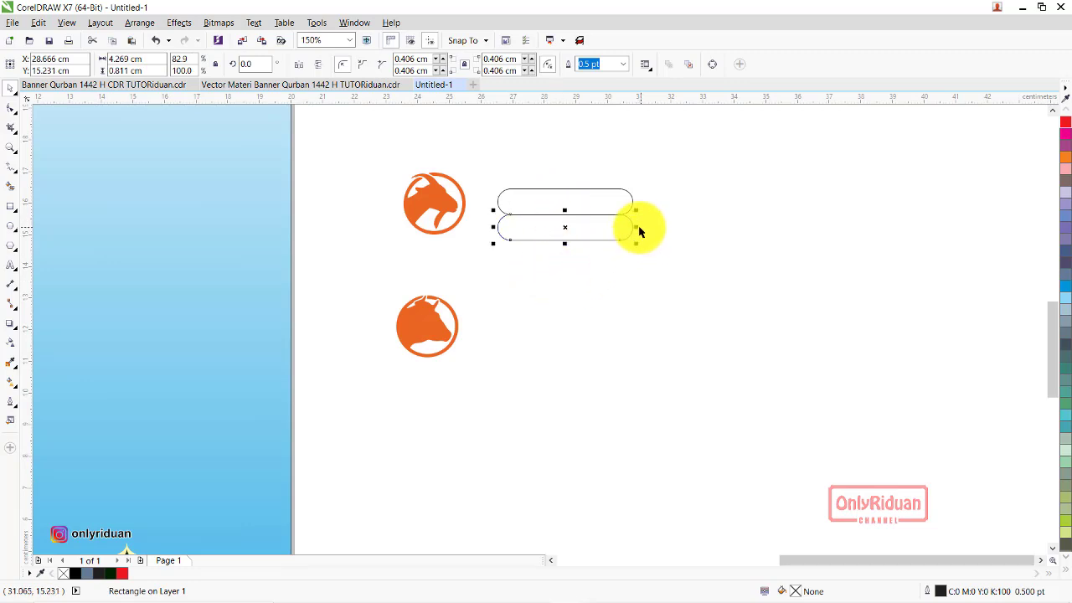
{"action": "left_click_drag", "start_coordinate": [633, 226], "coordinate": [880, 256]}
{"action": "scroll", "coordinate": [726, 252], "scroll_direction": "down", "scroll_amount": 2}
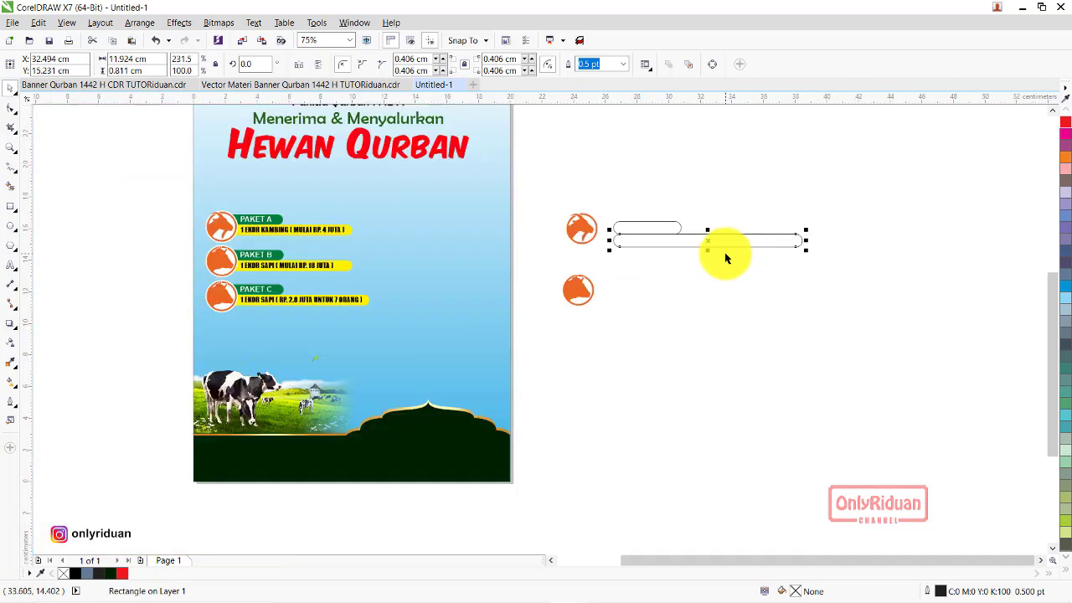
{"action": "left_click", "coordinate": [677, 231]}
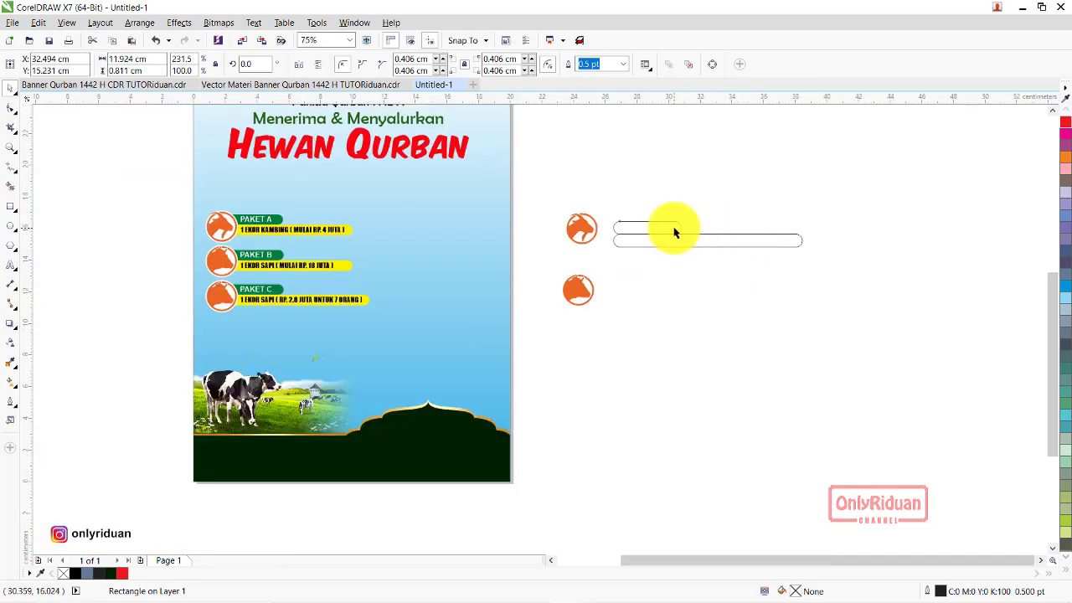
{"action": "left_click", "coordinate": [1066, 573]}
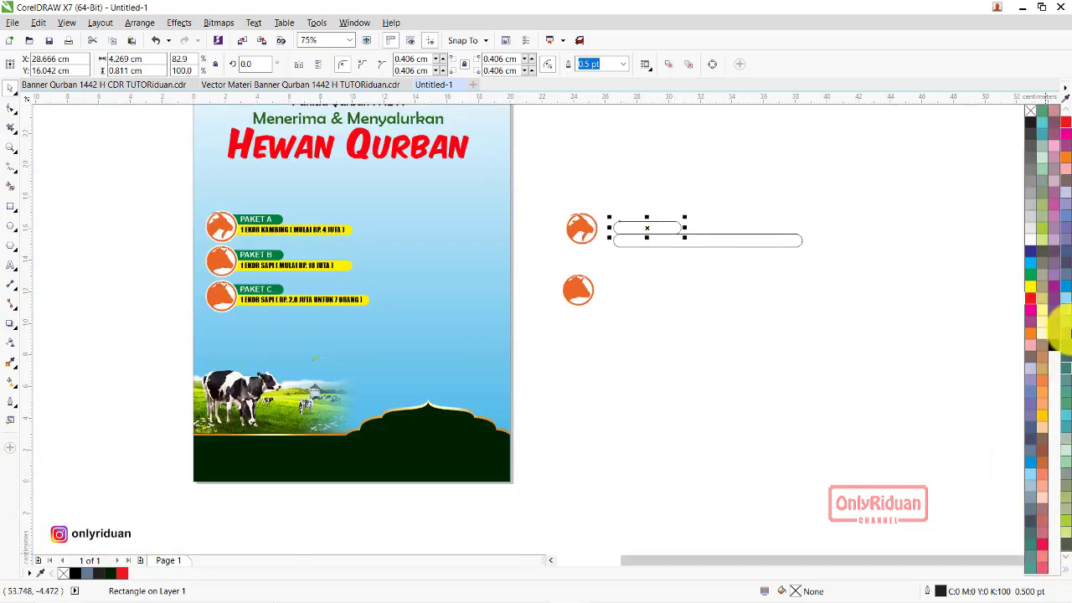
{"action": "left_click", "coordinate": [1029, 278]}
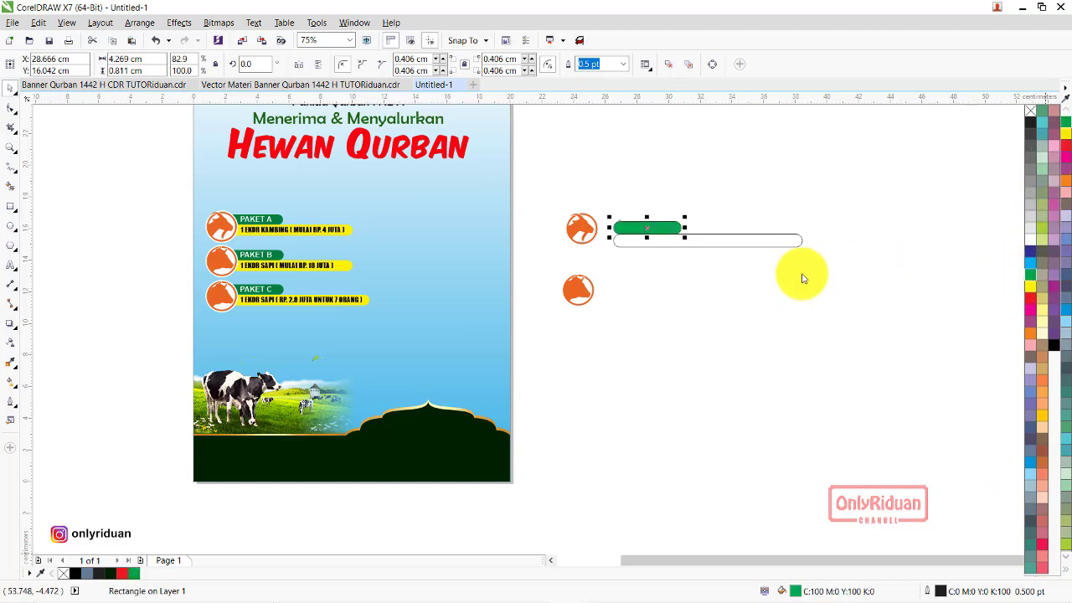
{"action": "left_click", "coordinate": [767, 243]}
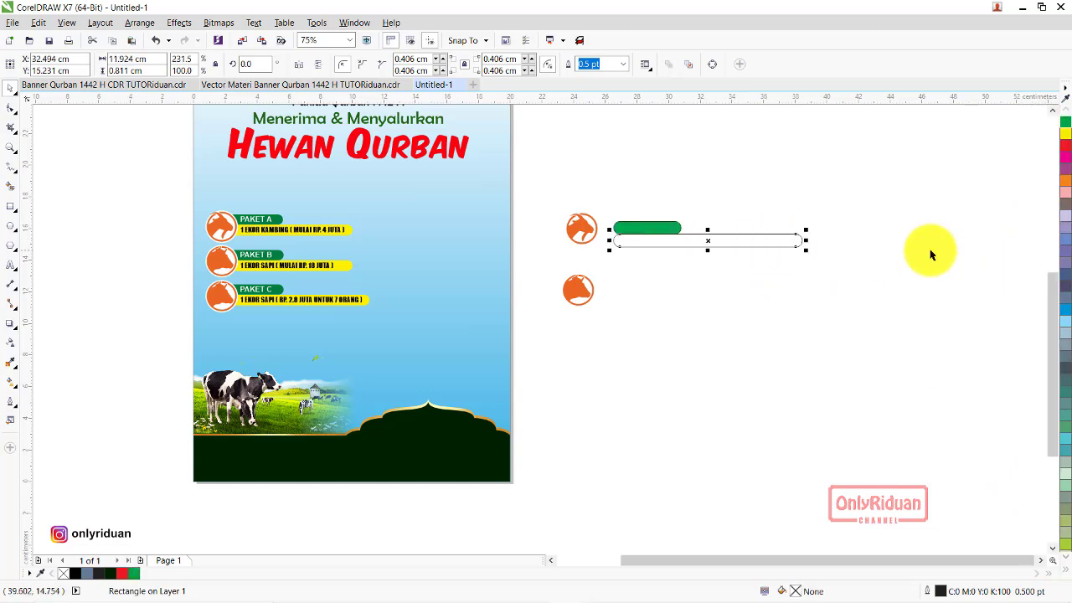
{"action": "left_click", "coordinate": [1065, 133]}
{"action": "left_click", "coordinate": [829, 235]}
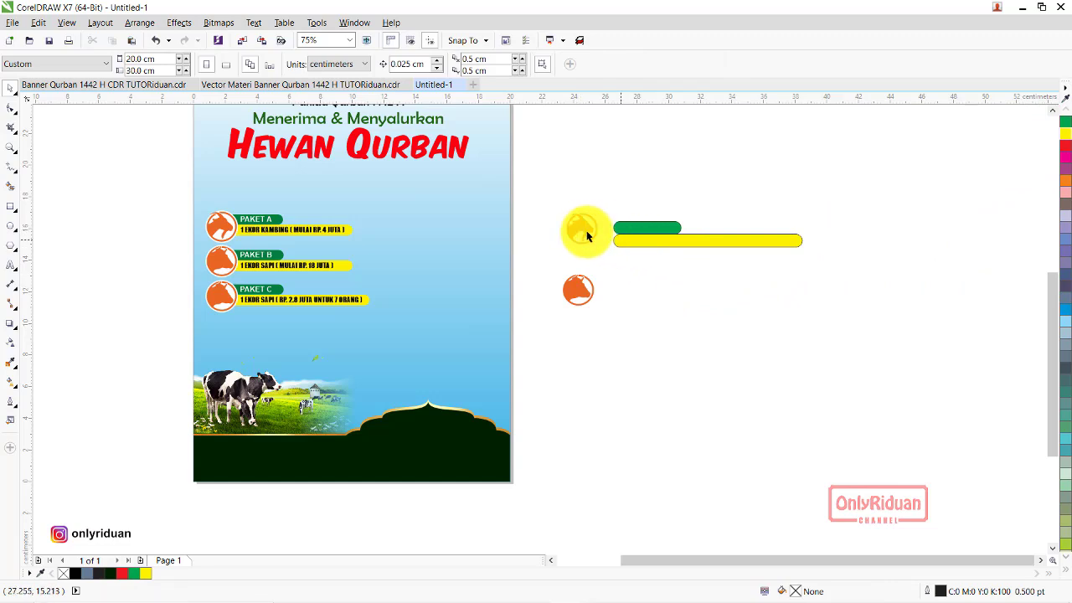
{"action": "scroll", "coordinate": [581, 229], "scroll_direction": "up", "scroll_amount": 3}
{"action": "scroll", "coordinate": [608, 253], "scroll_direction": "down", "scroll_amount": 2}
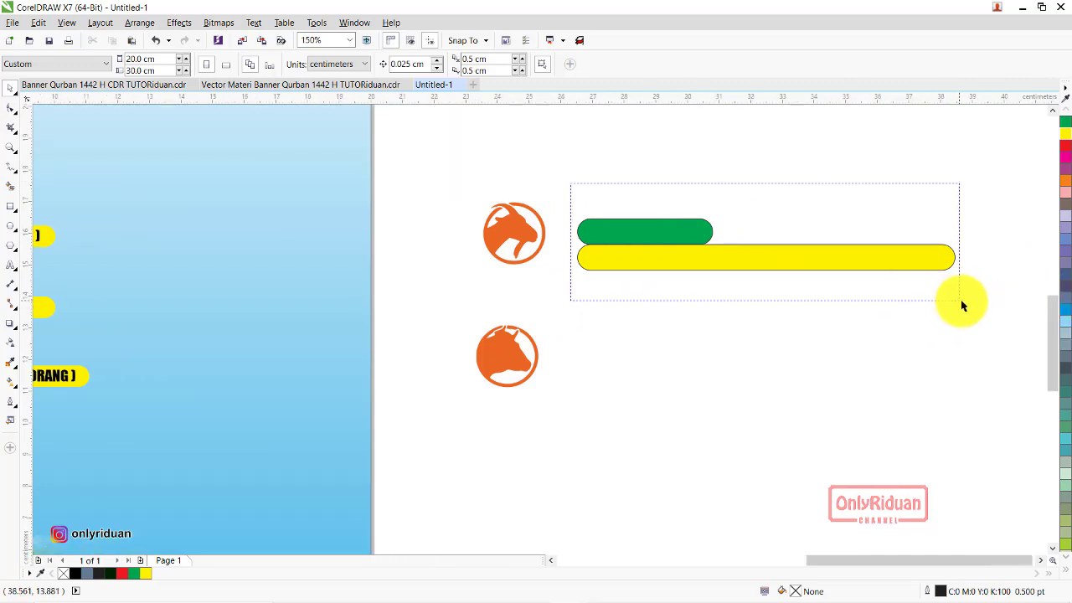
- Strip the outlines from the green and yellow bars, shrink them, and group-select them with the goat icon
{"action": "left_click_drag", "start_coordinate": [652, 187], "coordinate": [960, 304]}
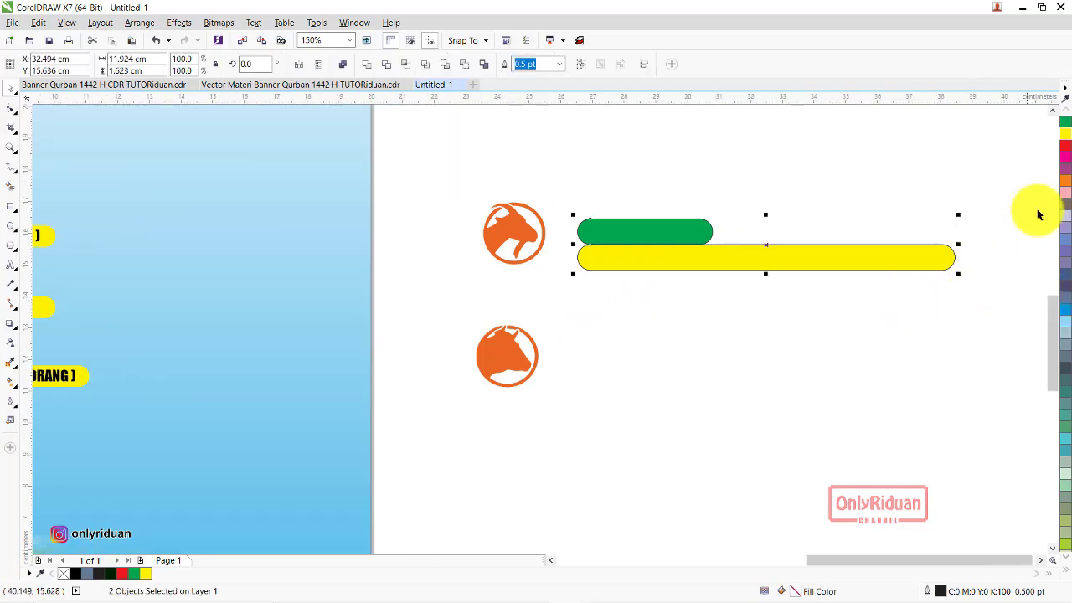
{"action": "right_click", "coordinate": [63, 574]}
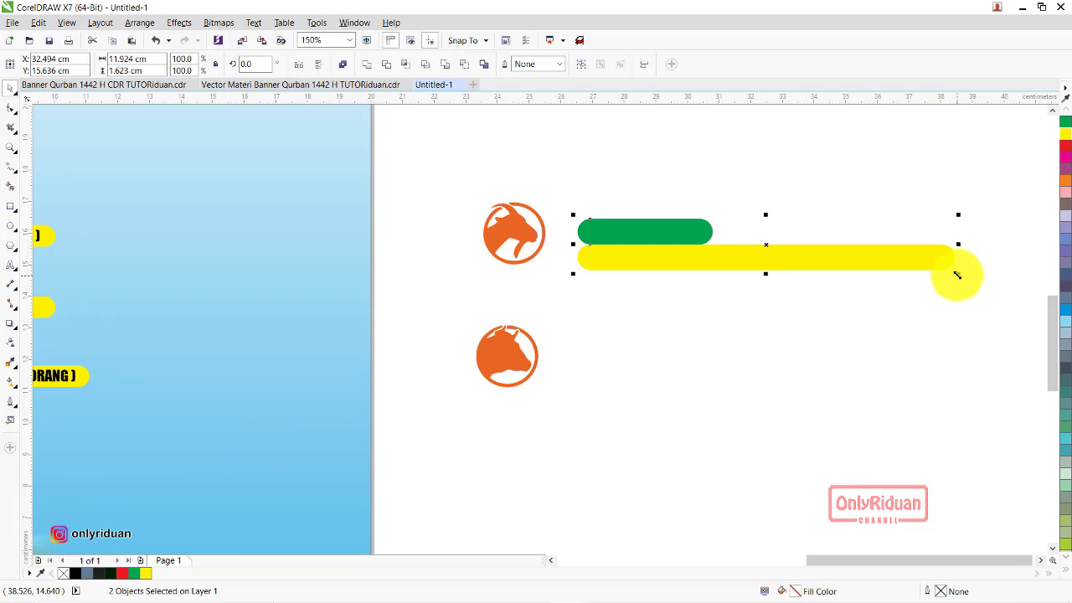
{"action": "left_click_drag", "start_coordinate": [957, 275], "coordinate": [884, 342]}
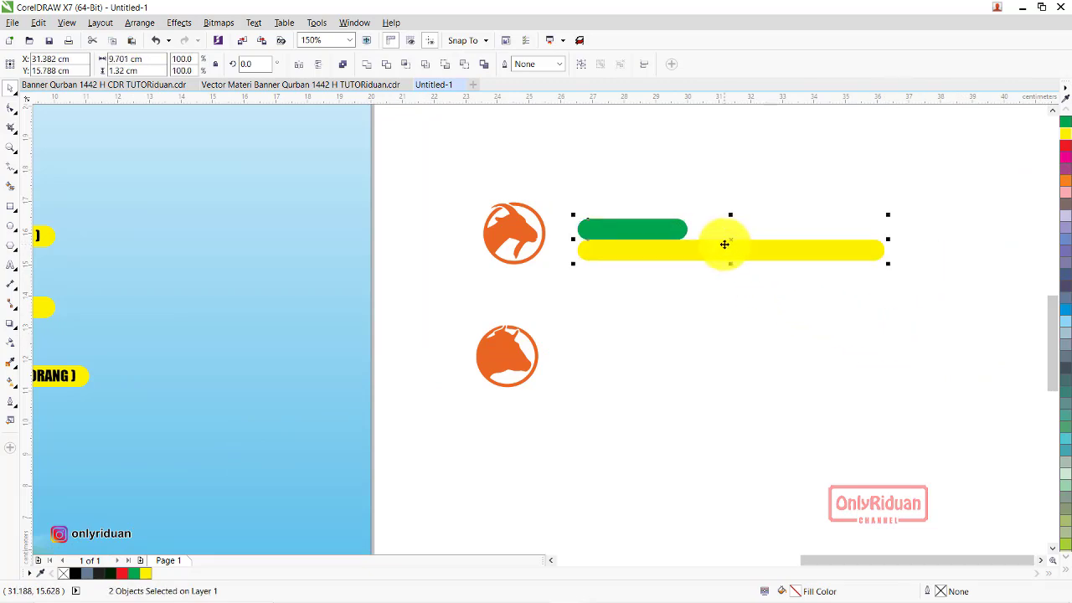
{"action": "left_click_drag", "start_coordinate": [724, 244], "coordinate": [670, 231]}
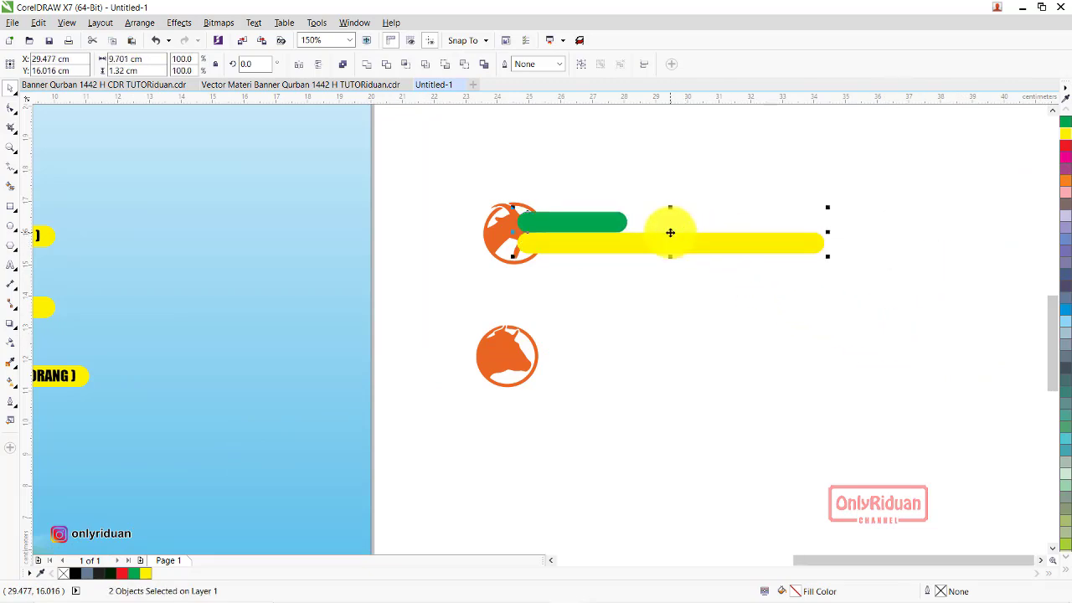
{"action": "left_click_drag", "start_coordinate": [445, 168], "coordinate": [560, 307]}
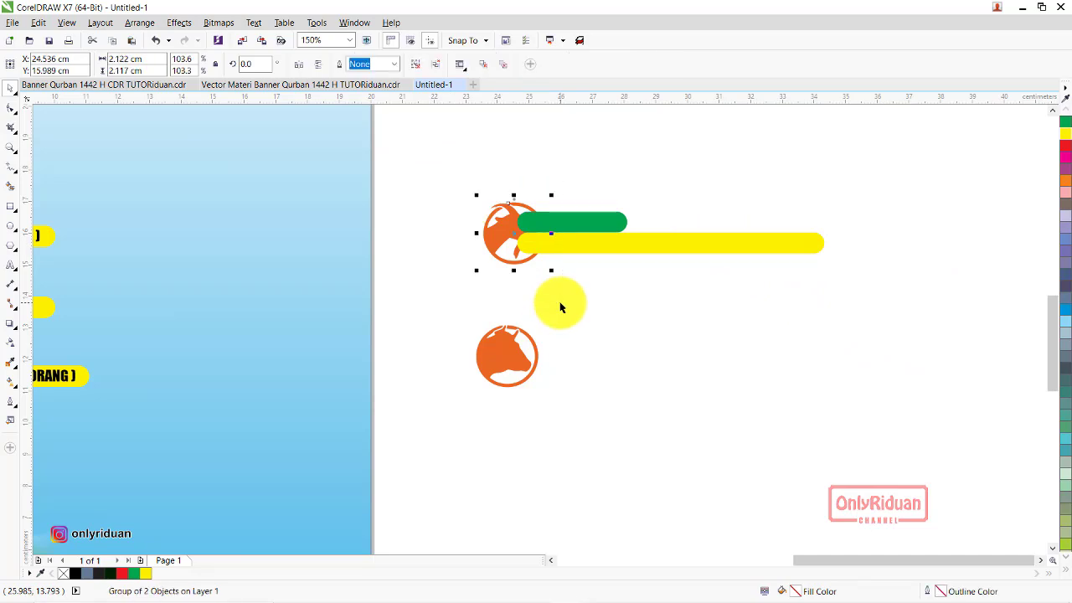
{"action": "scroll", "coordinate": [606, 306], "scroll_direction": "down", "scroll_amount": 2}
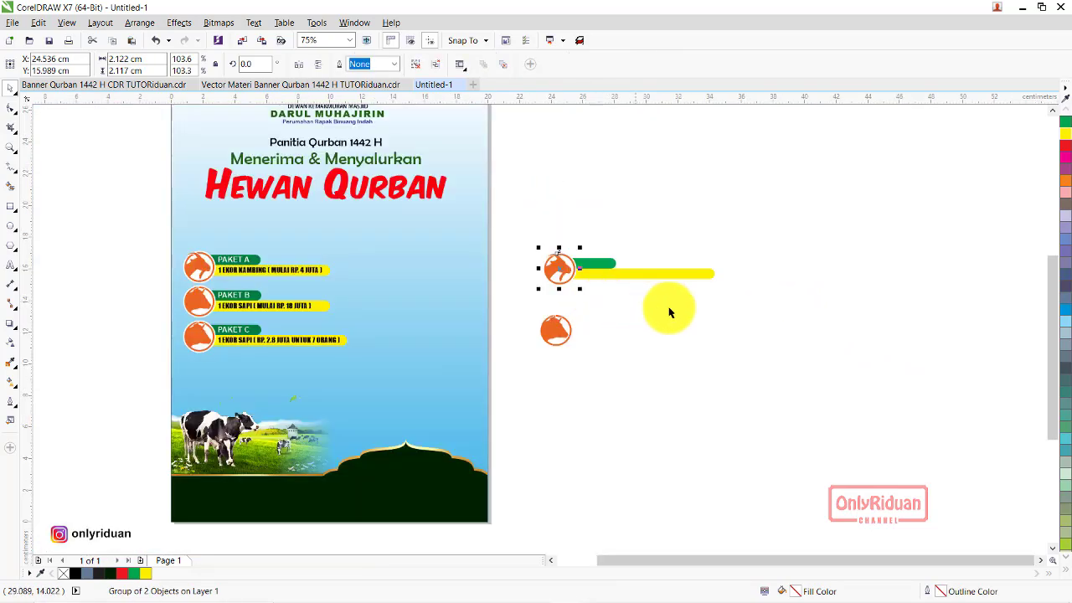
{"action": "mouse_move", "coordinate": [727, 310]}
{"action": "left_mouse_down"}
{"action": "mouse_move", "coordinate": [533, 241]}
{"action": "mouse_move", "coordinate": [226, 379]}
{"action": "left_mouse_up"}
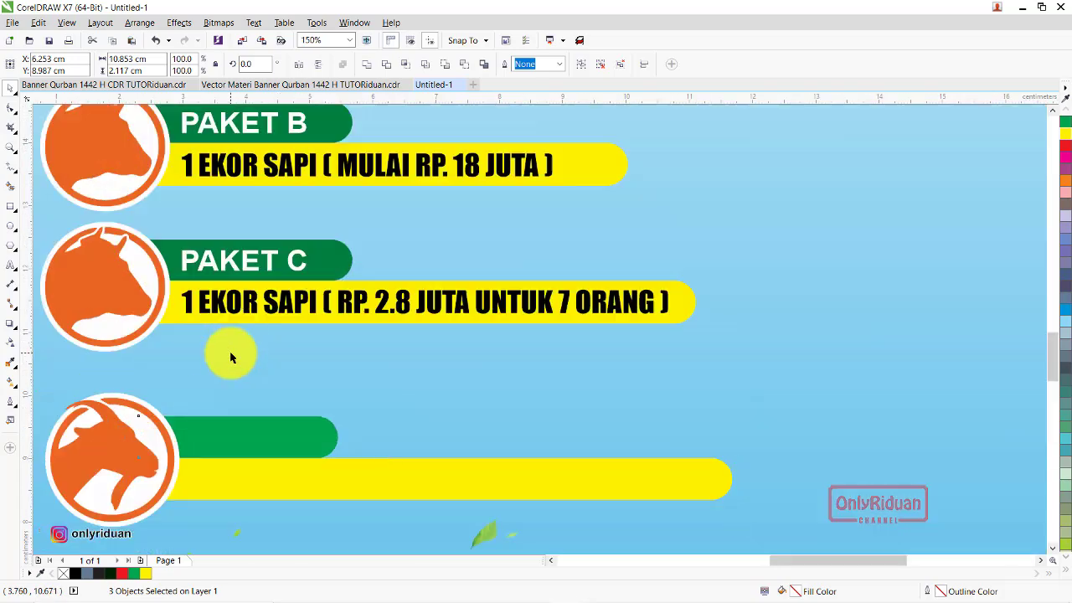
- Add a white 13 pt PAKET D label on the green bar below PAKET C
{"action": "scroll", "coordinate": [214, 347], "scroll_direction": "up", "scroll_amount": 4}
{"action": "left_click", "coordinate": [256, 261]}
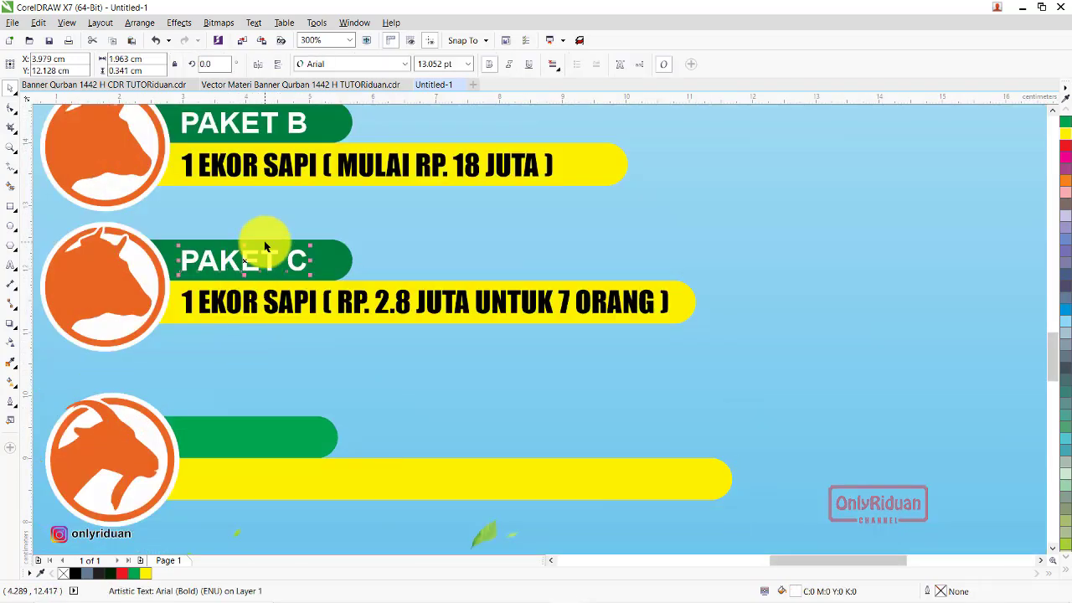
{"action": "left_click", "coordinate": [13, 266]}
{"action": "left_click", "coordinate": [251, 382]}
{"action": "type", "text": "PAKET D"}
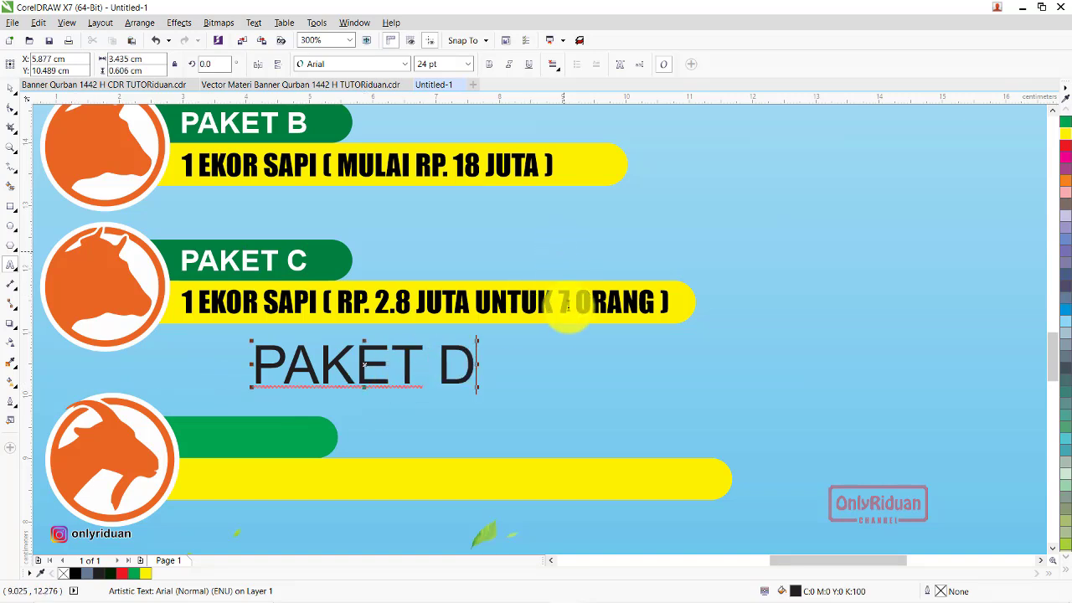
{"action": "left_click", "coordinate": [10, 92]}
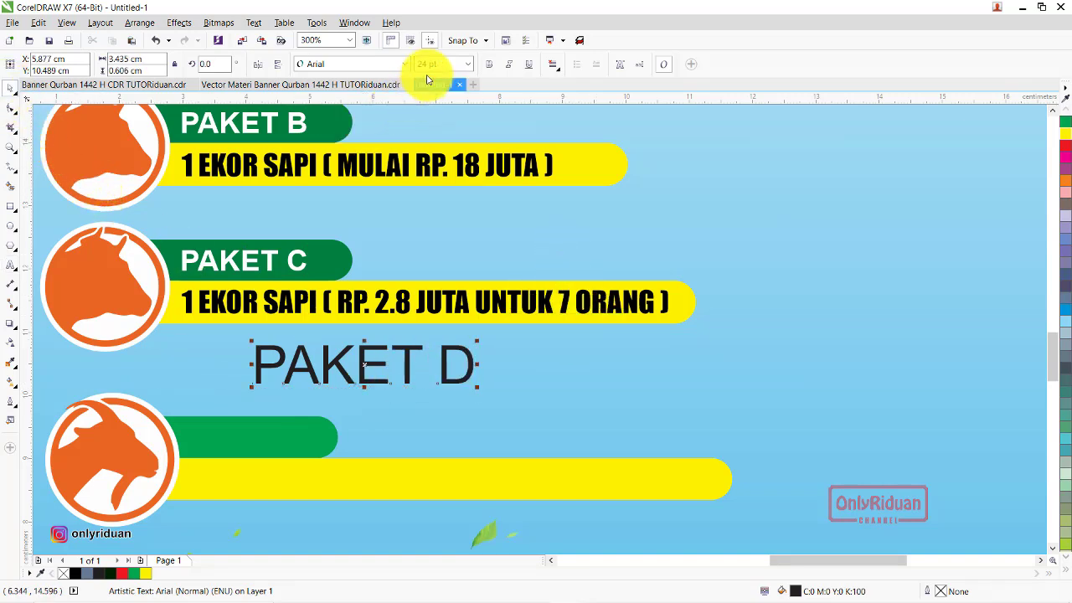
{"action": "type", "text": "13"}
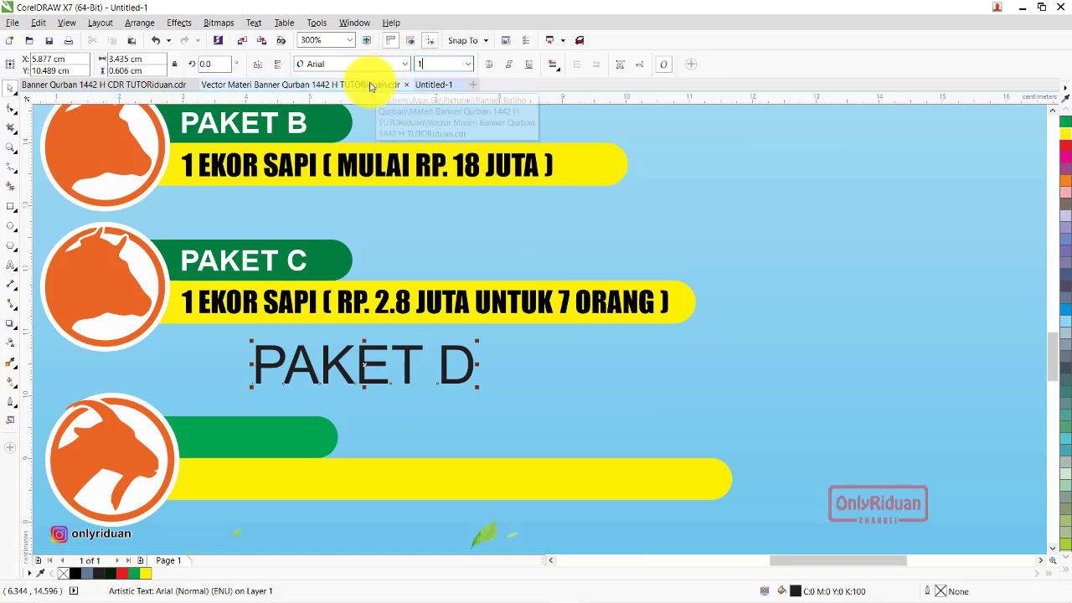
{"action": "key", "text": "Return"}
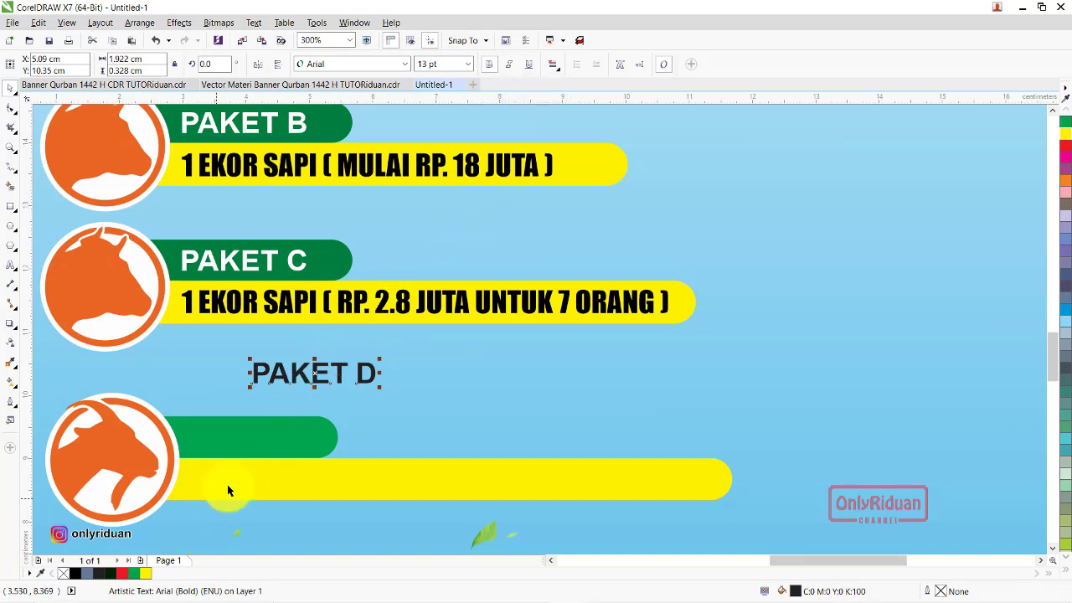
{"action": "left_click", "coordinate": [1064, 576]}
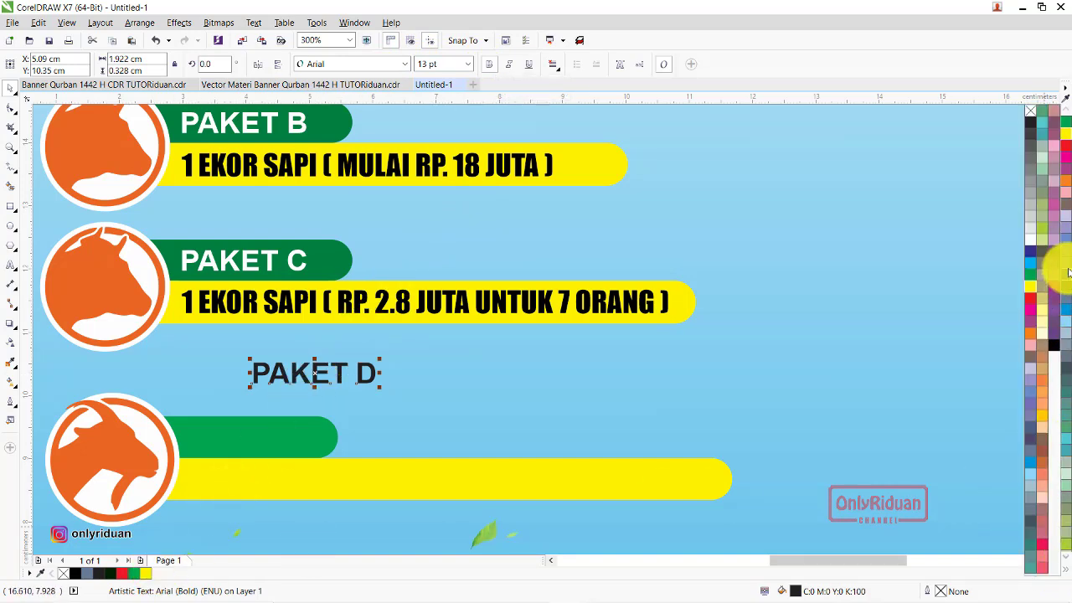
{"action": "left_click", "coordinate": [1029, 241]}
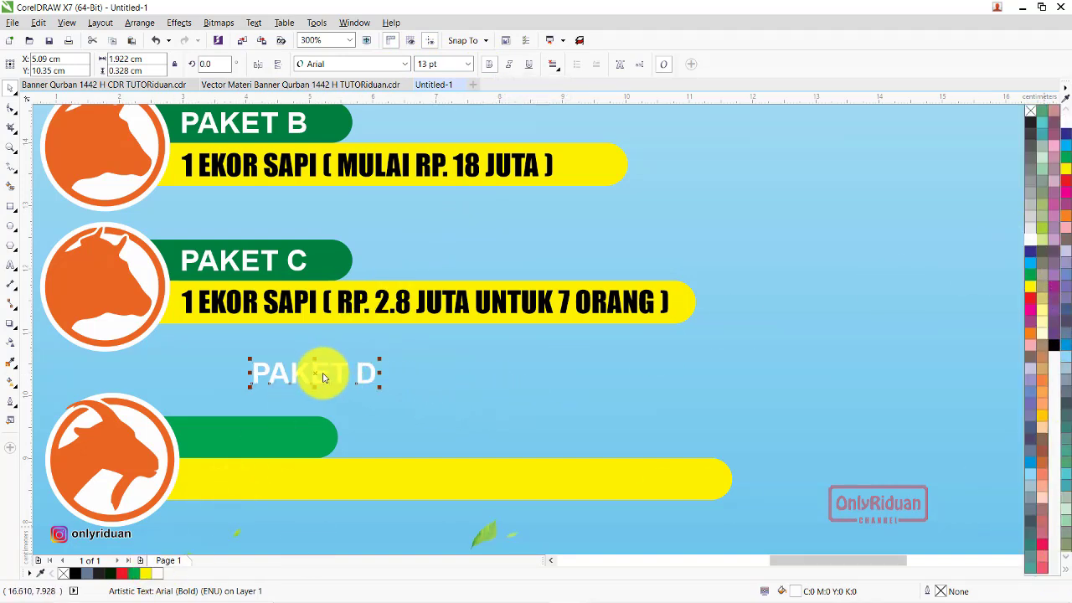
{"action": "left_click_drag", "start_coordinate": [312, 374], "coordinate": [247, 438]}
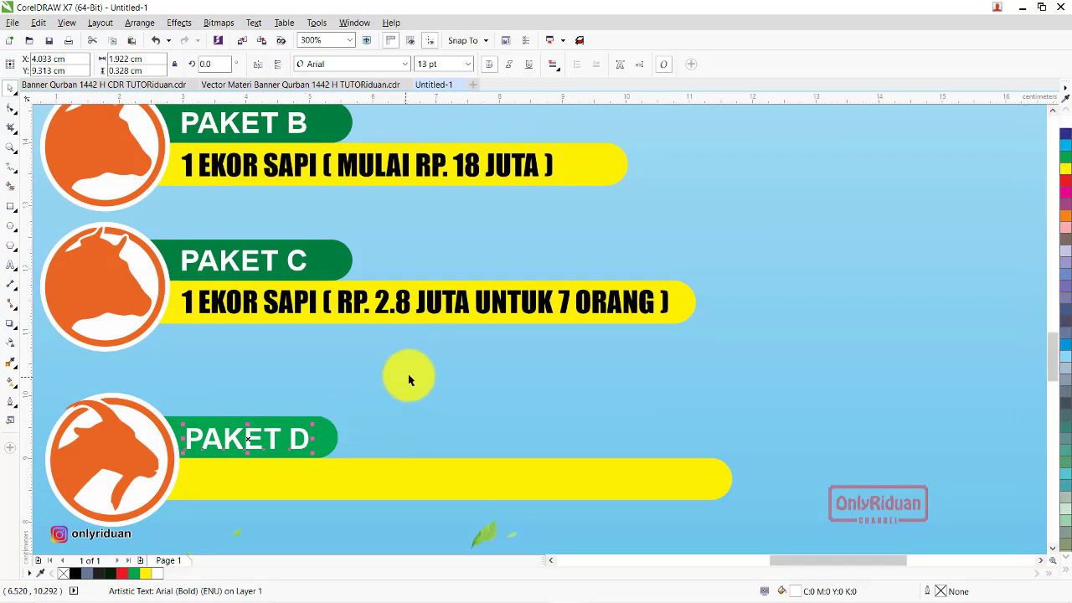
- Delete the entire PAKET D row
{"action": "scroll", "coordinate": [410, 376], "scroll_direction": "down", "scroll_amount": 2}
{"action": "left_click_drag", "start_coordinate": [157, 372], "coordinate": [609, 457]}
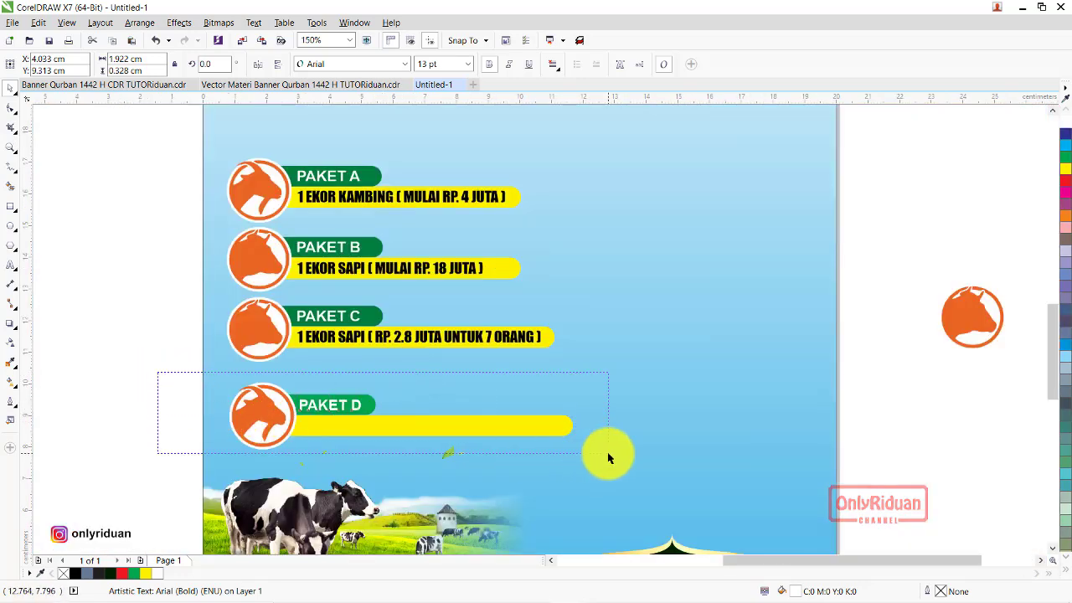
{"action": "key", "text": "Delete"}
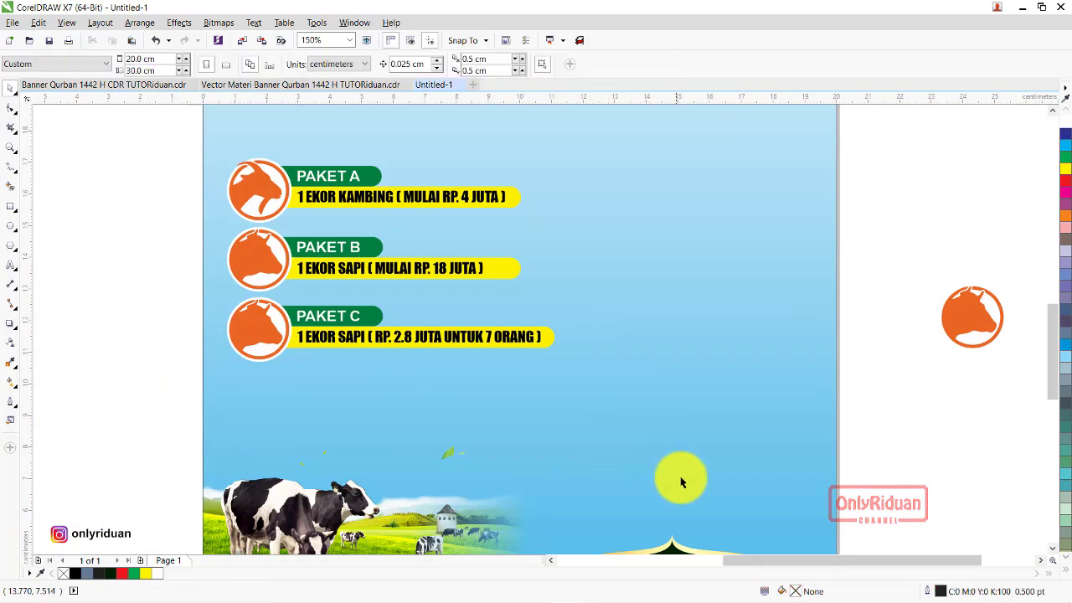
{"action": "left_click", "coordinate": [104, 85]}
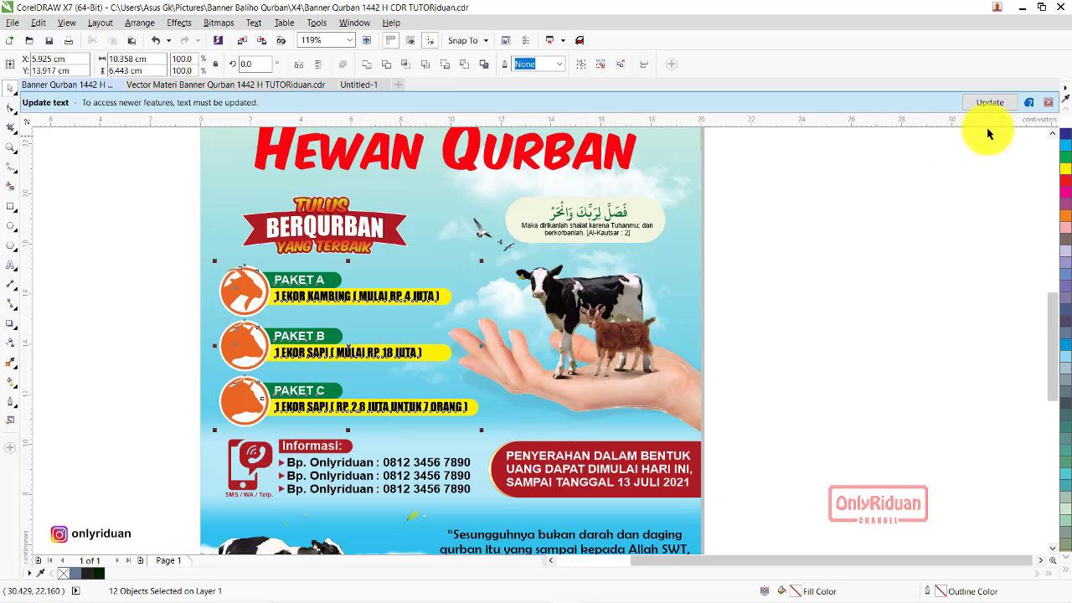
{"action": "left_click", "coordinate": [1049, 107]}
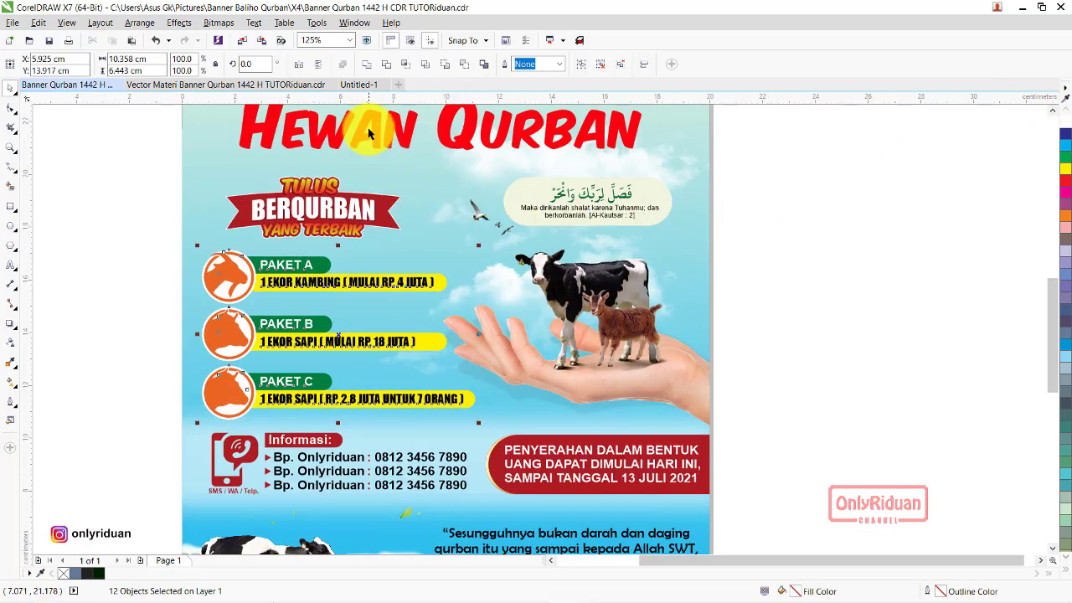
{"action": "left_click", "coordinate": [263, 87]}
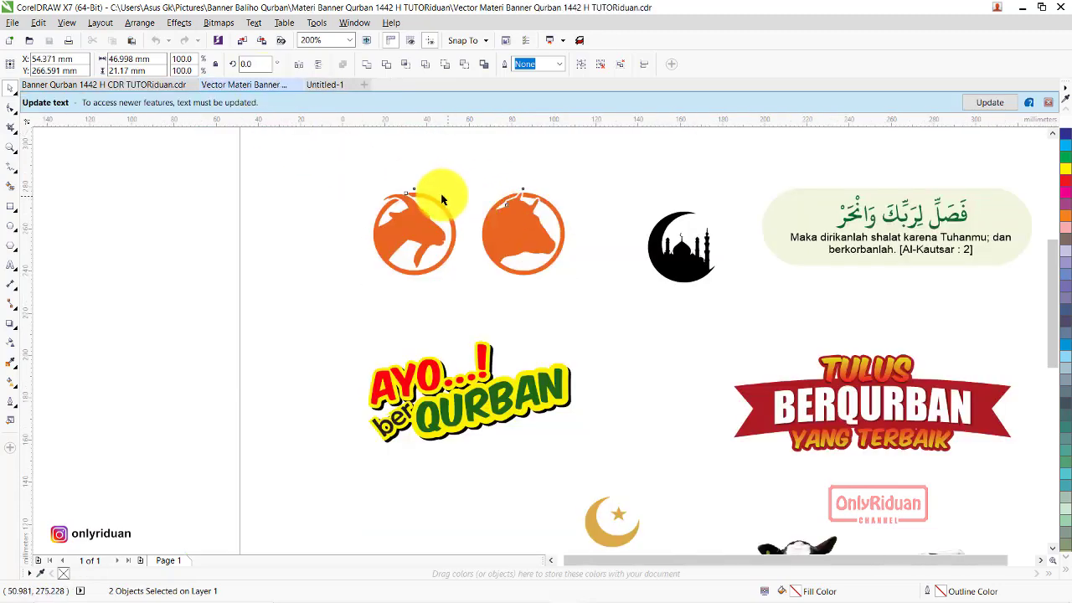
{"action": "scroll", "coordinate": [436, 194], "scroll_direction": "down", "scroll_amount": 3}
{"action": "scroll", "coordinate": [565, 304], "scroll_direction": "up", "scroll_amount": 2}
{"action": "scroll", "coordinate": [568, 324], "scroll_direction": "up", "scroll_amount": 2}
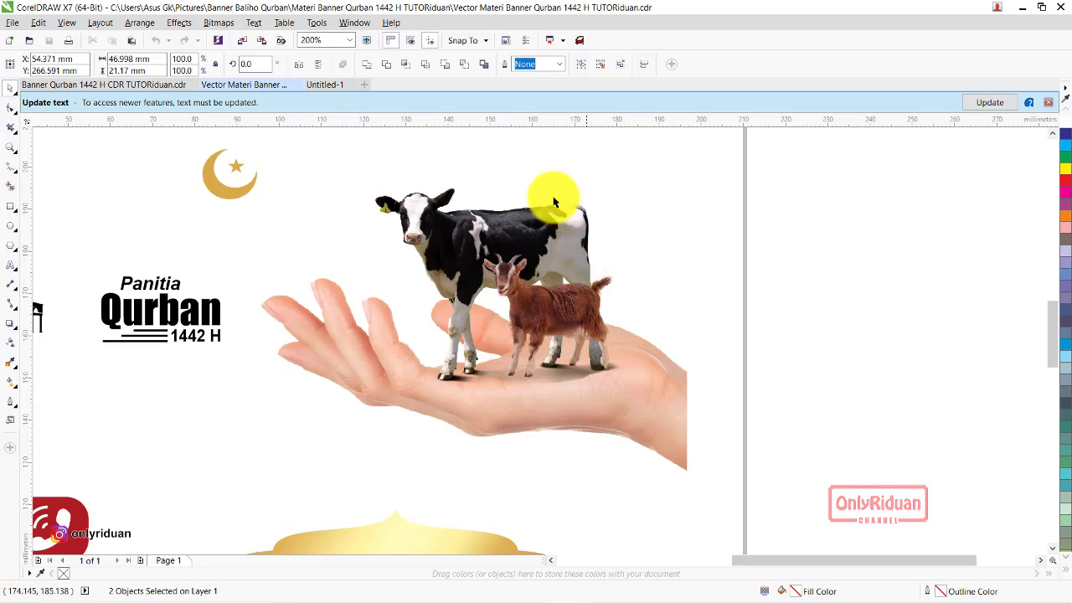
{"action": "left_click", "coordinate": [1050, 102]}
{"action": "left_click", "coordinate": [328, 84]}
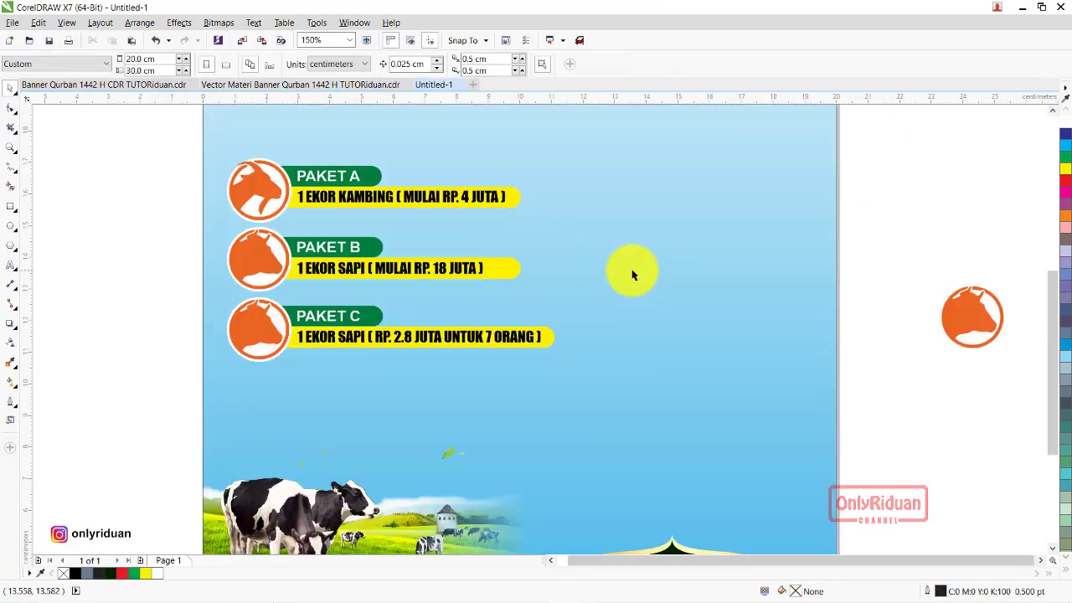
{"action": "scroll", "coordinate": [632, 275], "scroll_direction": "down", "scroll_amount": 2}
{"action": "mouse_move", "coordinate": [775, 240]}
{"action": "left_mouse_down"}
{"action": "mouse_move", "coordinate": [837, 316]}
{"action": "mouse_move", "coordinate": [339, 333]}
{"action": "left_mouse_up"}
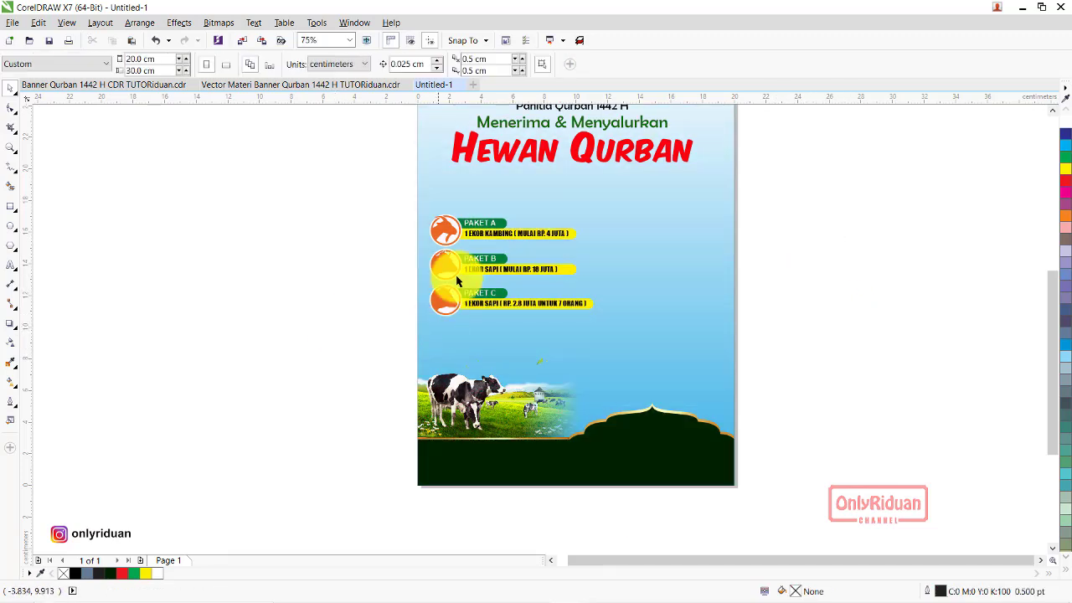
{"action": "left_click", "coordinate": [13, 23]}
- Import free-hand.png and place it, slightly enlarged, at the banner's right side
{"action": "left_click", "coordinate": [35, 224]}
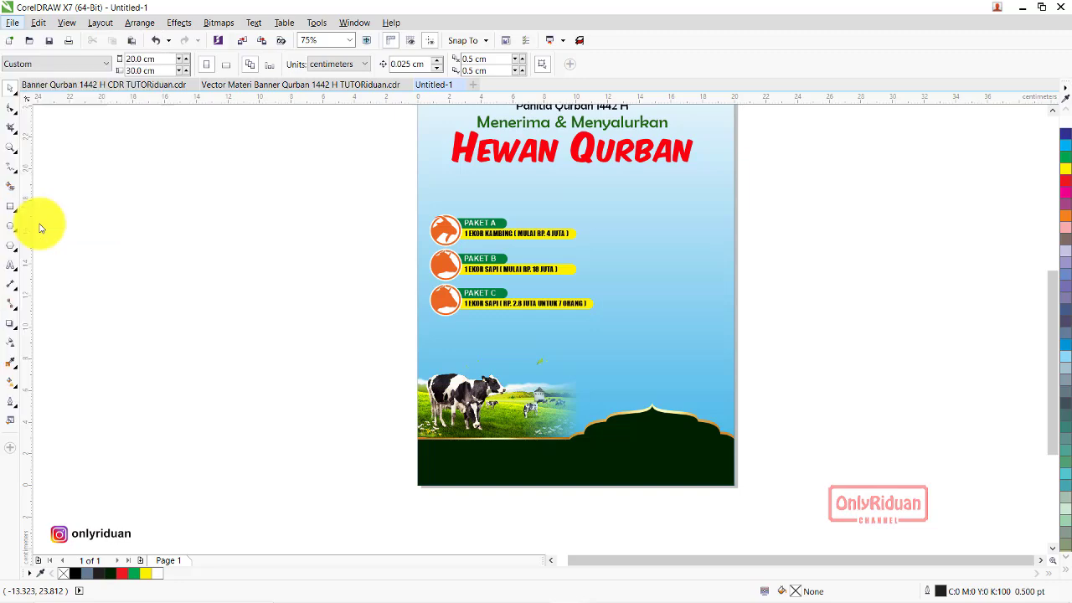
{"action": "left_click", "coordinate": [822, 266]}
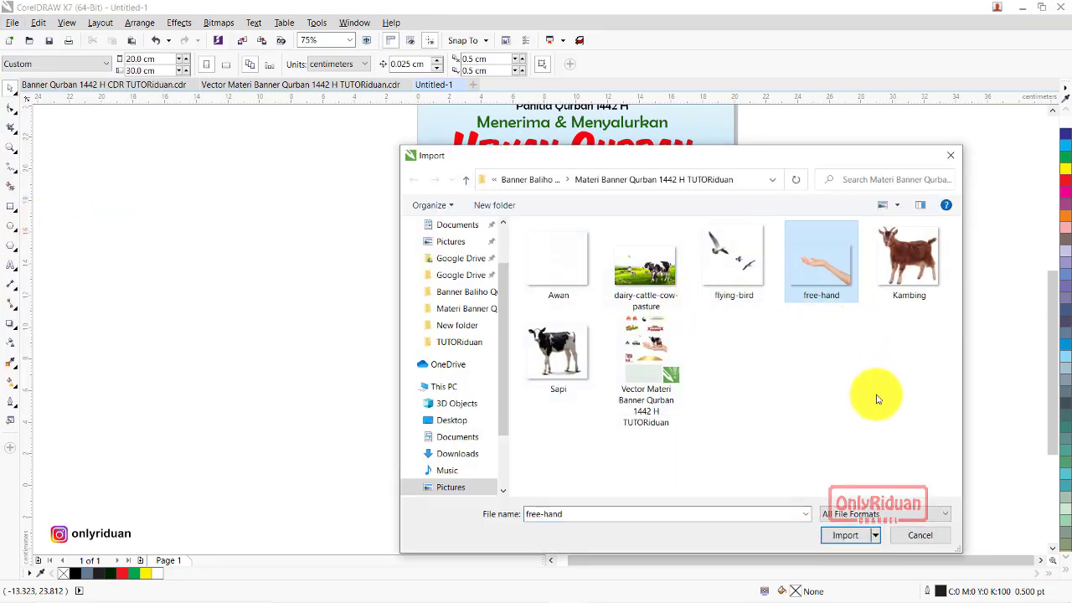
{"action": "left_click", "coordinate": [845, 535]}
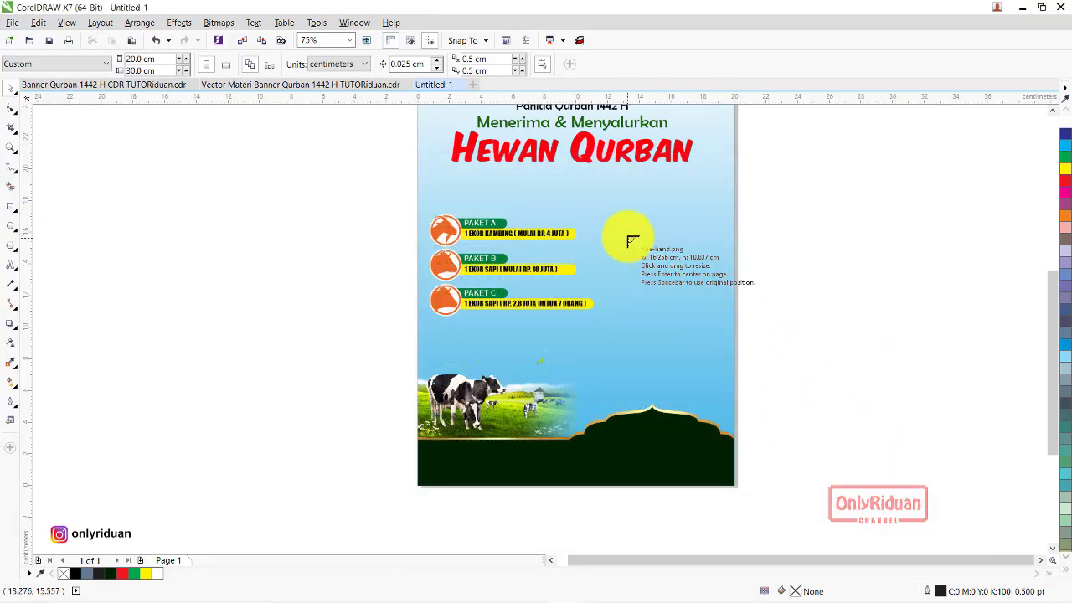
{"action": "mouse_move", "coordinate": [626, 230]}
{"action": "left_mouse_down"}
{"action": "mouse_move", "coordinate": [725, 319]}
{"action": "mouse_move", "coordinate": [800, 346]}
{"action": "mouse_move", "coordinate": [749, 300]}
{"action": "left_mouse_up"}
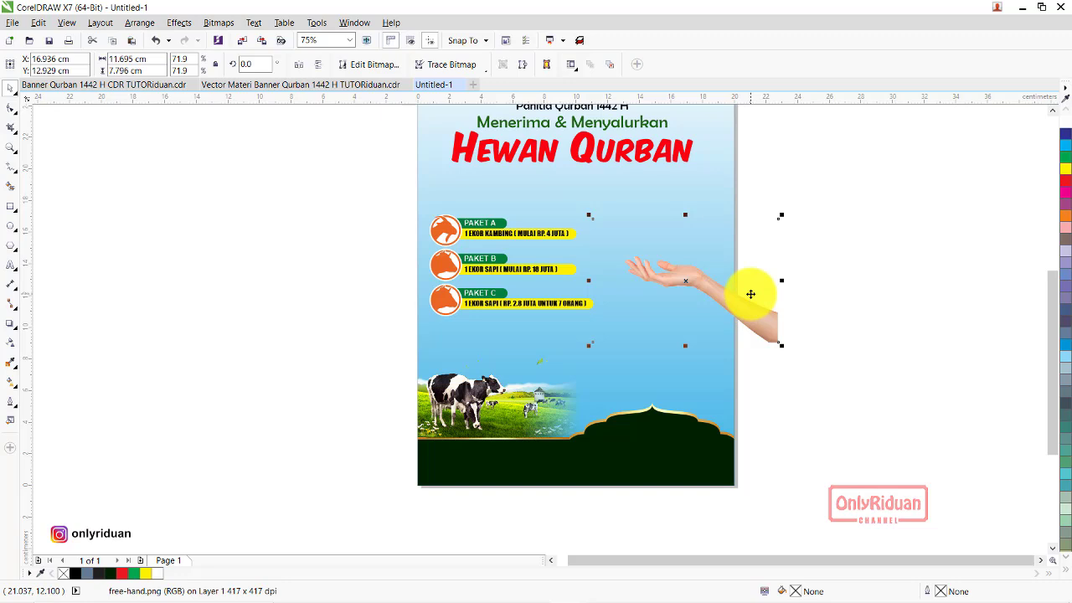
{"action": "scroll", "coordinate": [750, 293], "scroll_direction": "up", "scroll_amount": 1}
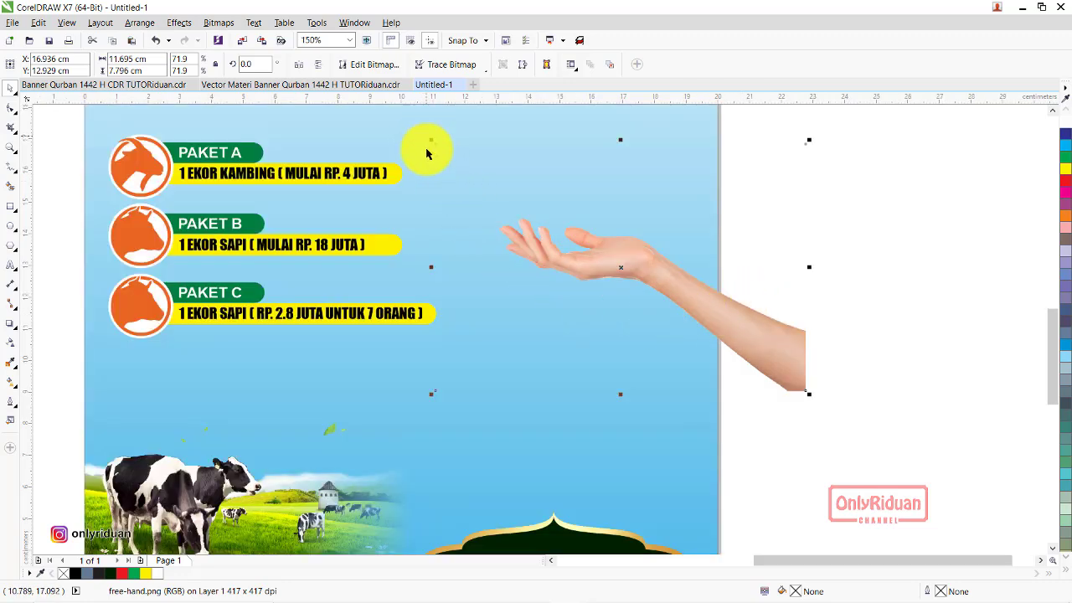
{"action": "left_click_drag", "start_coordinate": [431, 394], "coordinate": [403, 412]}
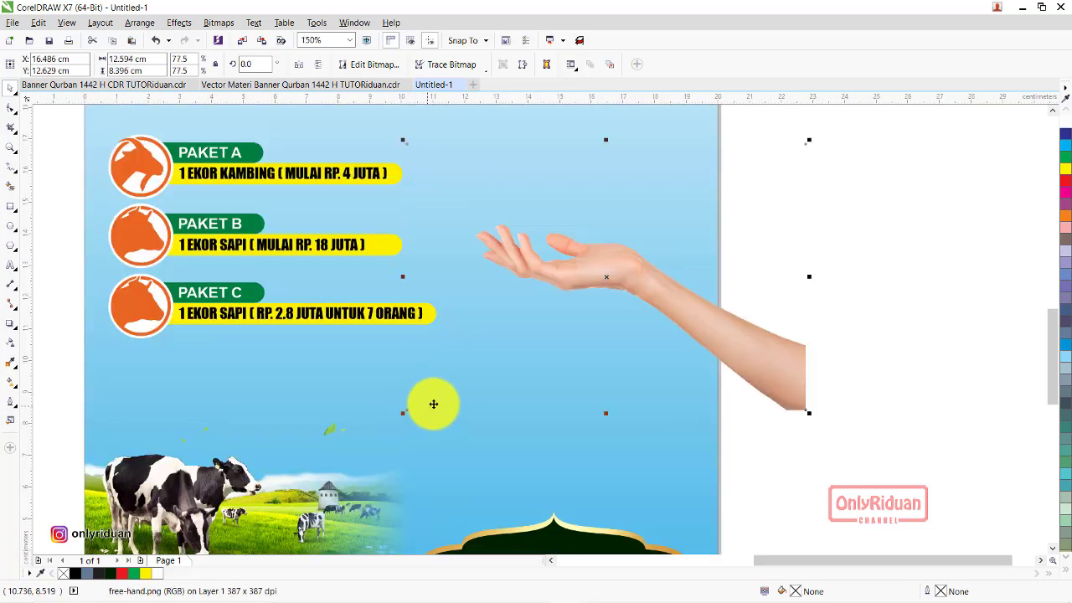
- Trim the hand's forearm at the page border with a covering rectangle, then delete the rectangle
{"action": "left_click", "coordinate": [11, 205]}
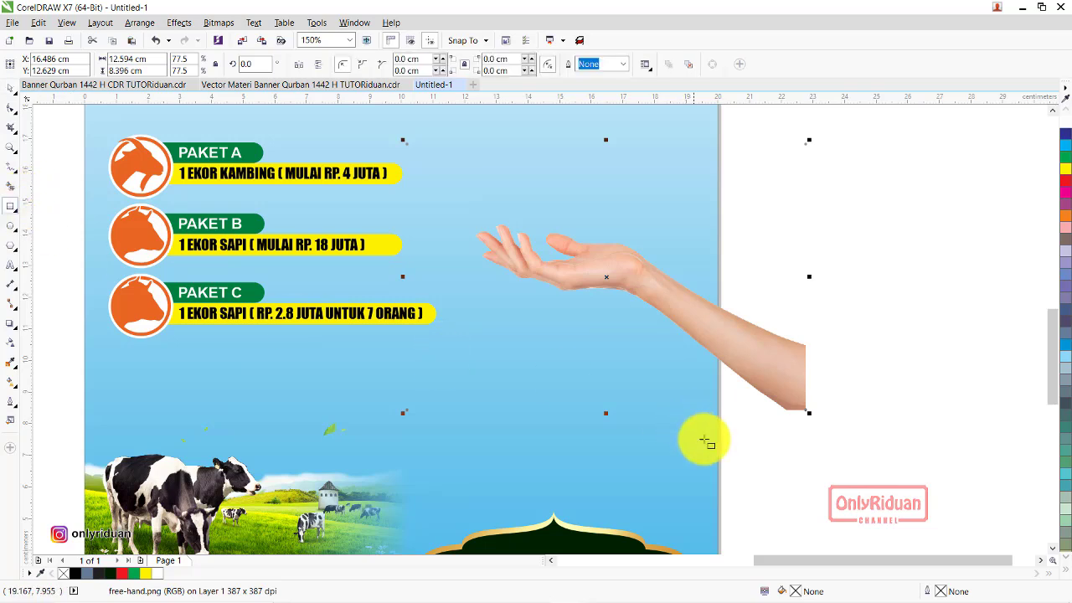
{"action": "left_click_drag", "start_coordinate": [718, 448], "coordinate": [891, 138]}
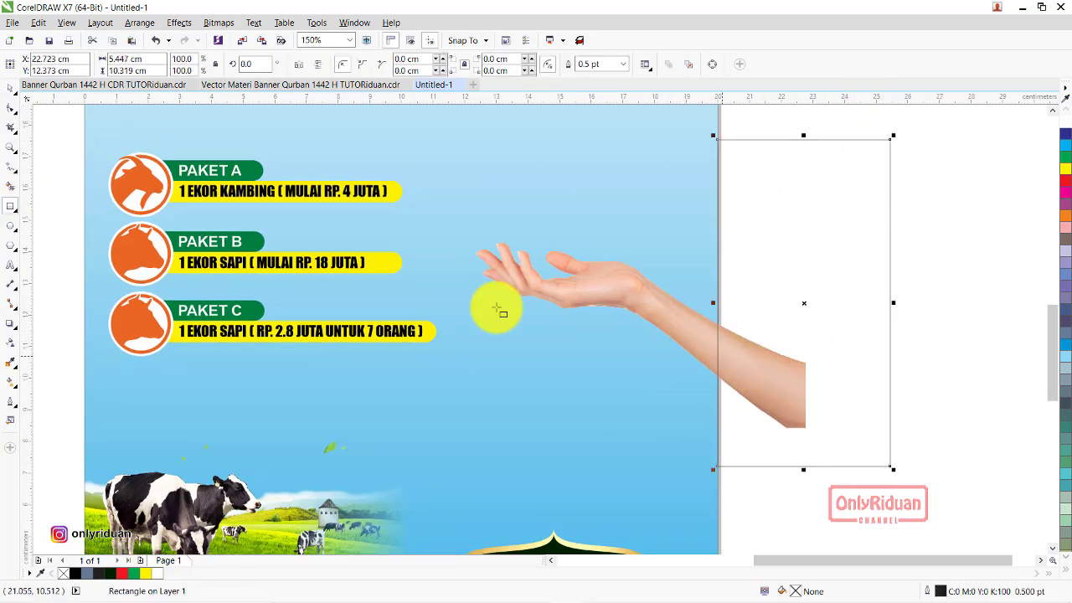
{"action": "left_click", "coordinate": [9, 91]}
{"action": "left_click", "coordinate": [582, 295]}
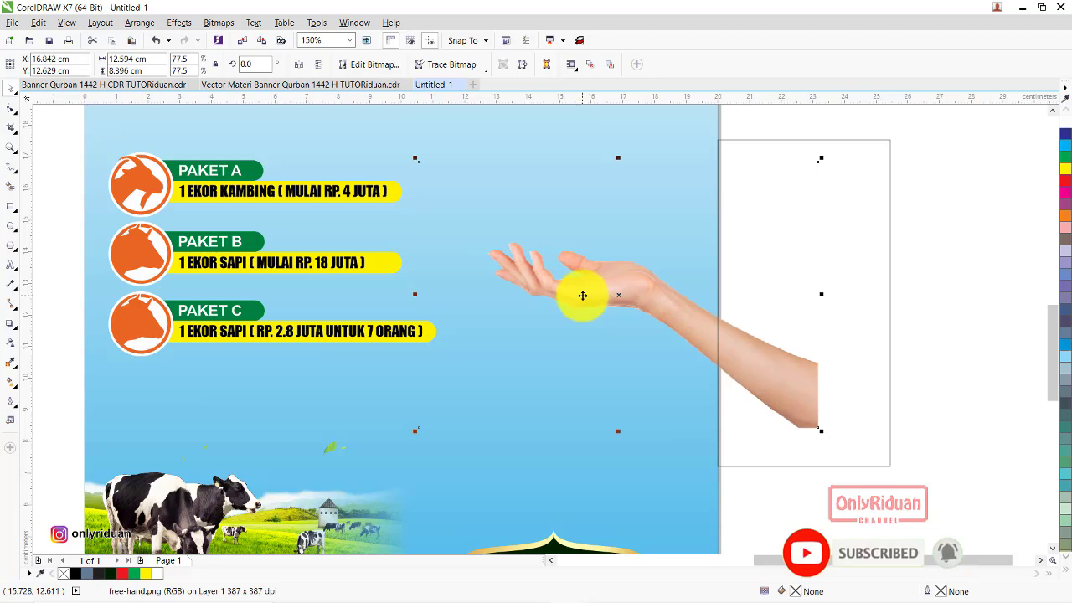
{"action": "left_click_drag", "start_coordinate": [935, 489], "coordinate": [391, 134]}
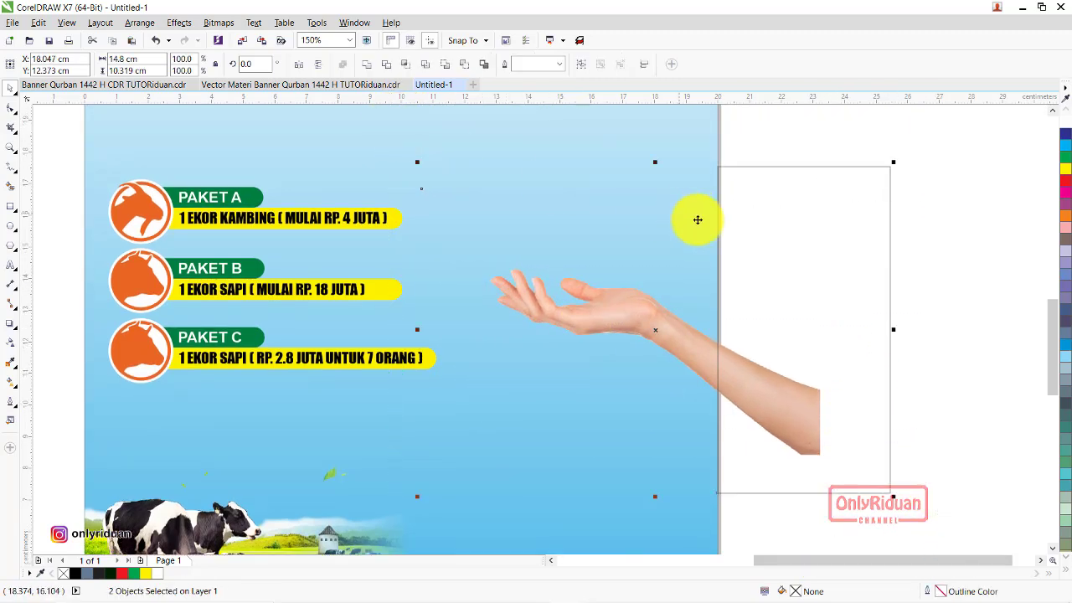
{"action": "left_click", "coordinate": [387, 65]}
{"action": "key", "text": "Delete"}
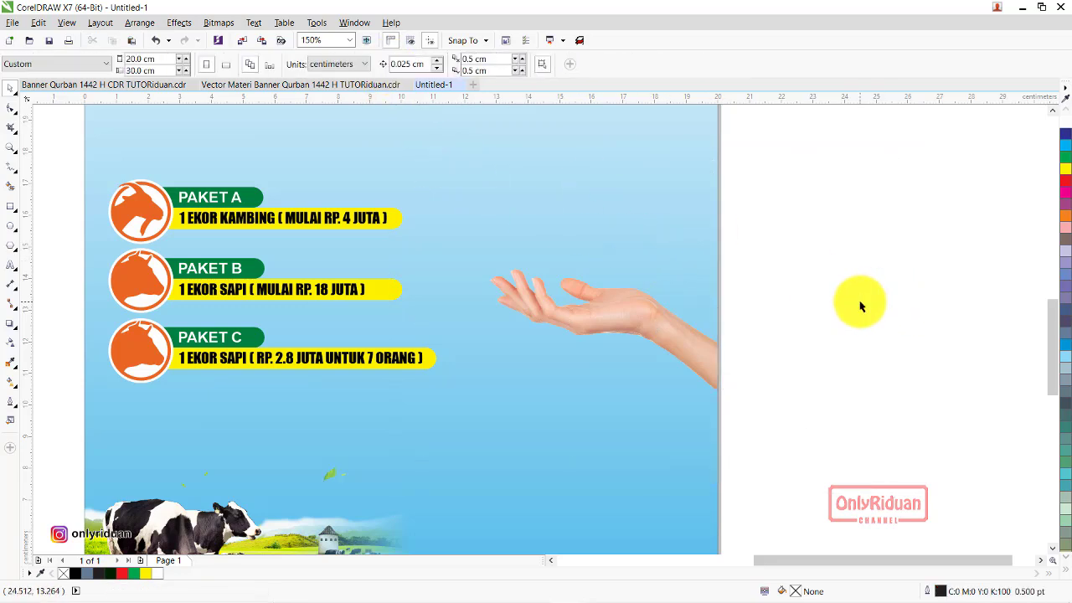
{"action": "left_click", "coordinate": [678, 346]}
{"action": "left_click", "coordinate": [741, 309]}
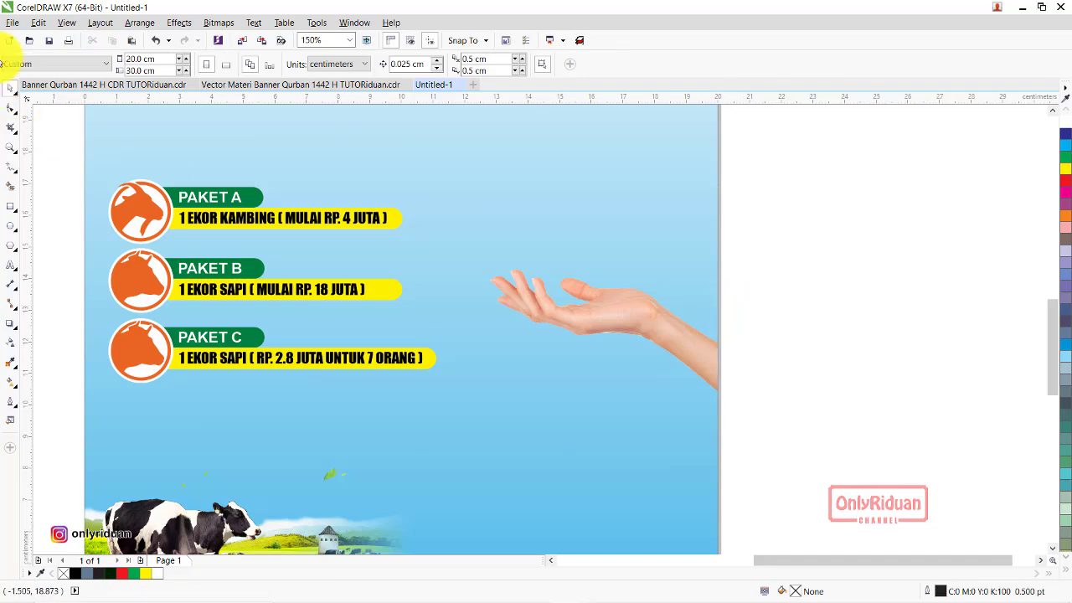
- Import the Sapi cow and Kambing goat images above the hand
{"action": "left_click", "coordinate": [11, 26]}
{"action": "left_click", "coordinate": [39, 192]}
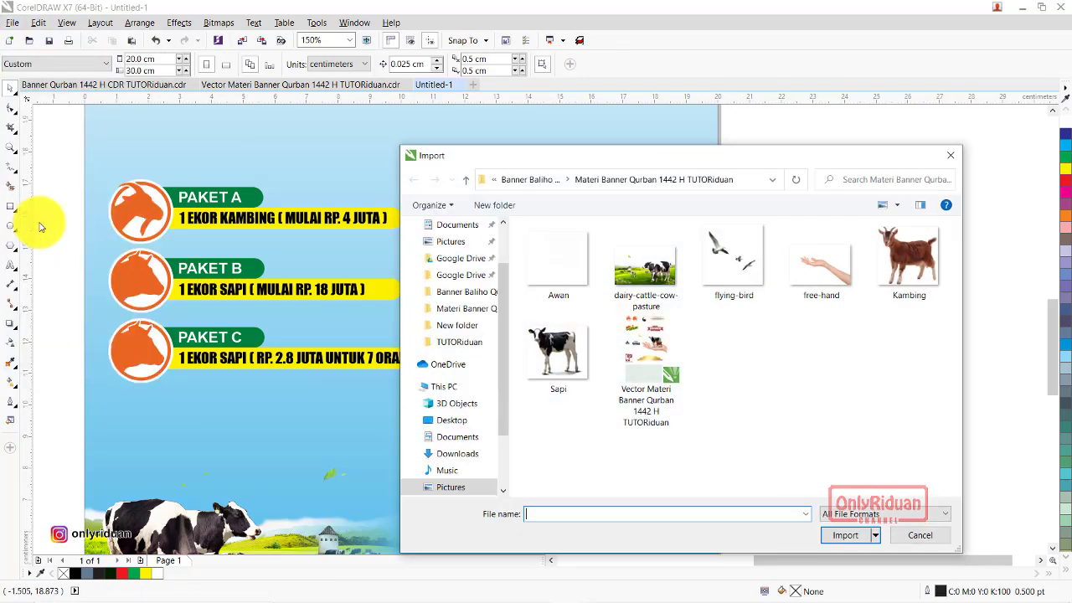
{"action": "left_click", "coordinate": [544, 368]}
{"action": "left_click", "coordinate": [909, 251], "text": "ctrl"}
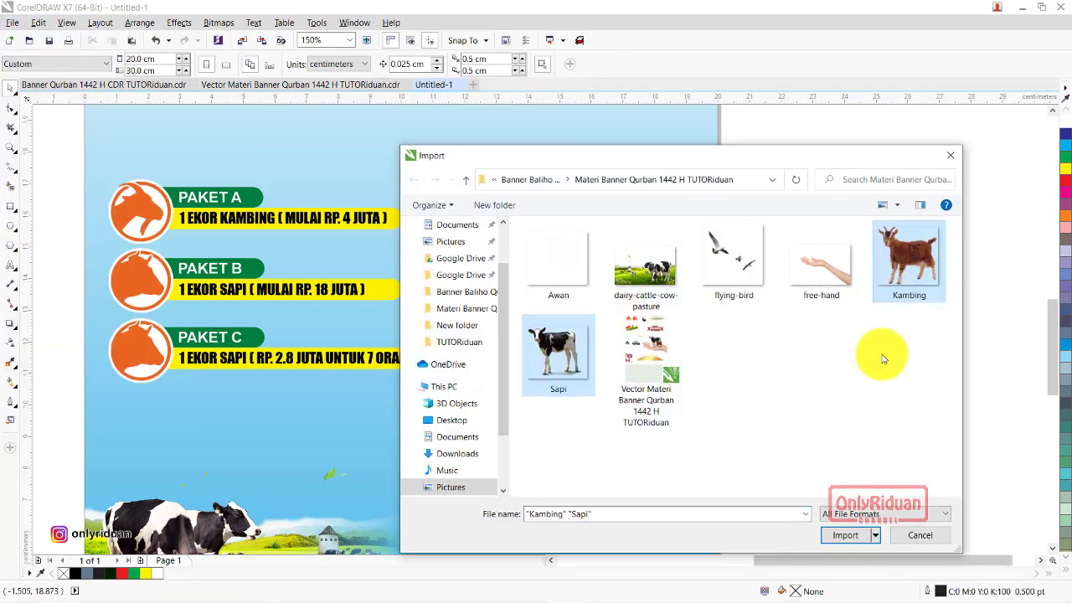
{"action": "left_click", "coordinate": [848, 534]}
{"action": "left_click_drag", "start_coordinate": [544, 169], "coordinate": [664, 257]}
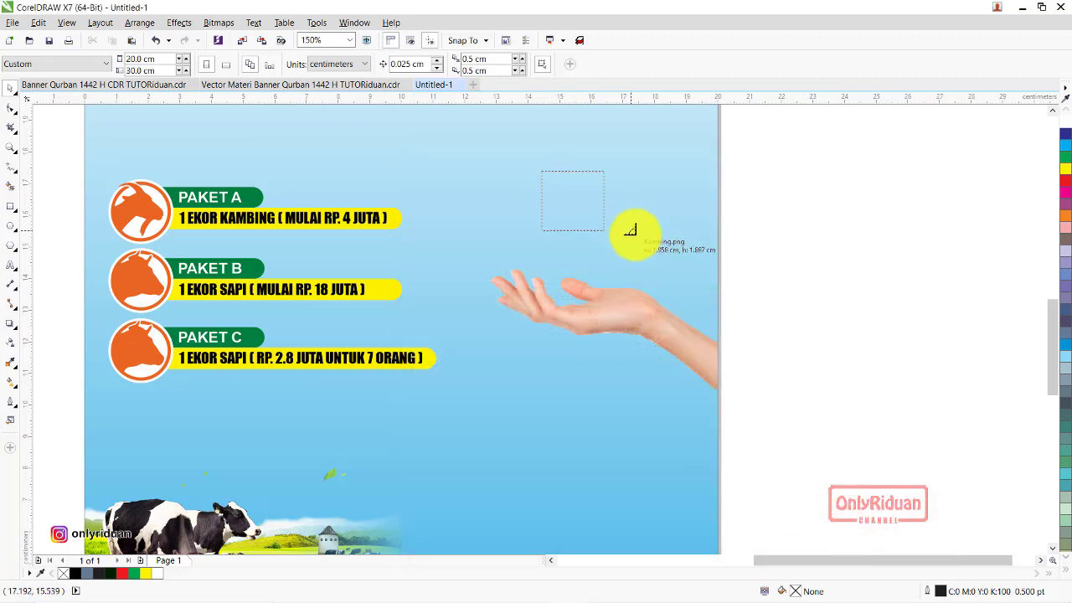
{"action": "left_click_drag", "start_coordinate": [640, 142], "coordinate": [777, 264]}
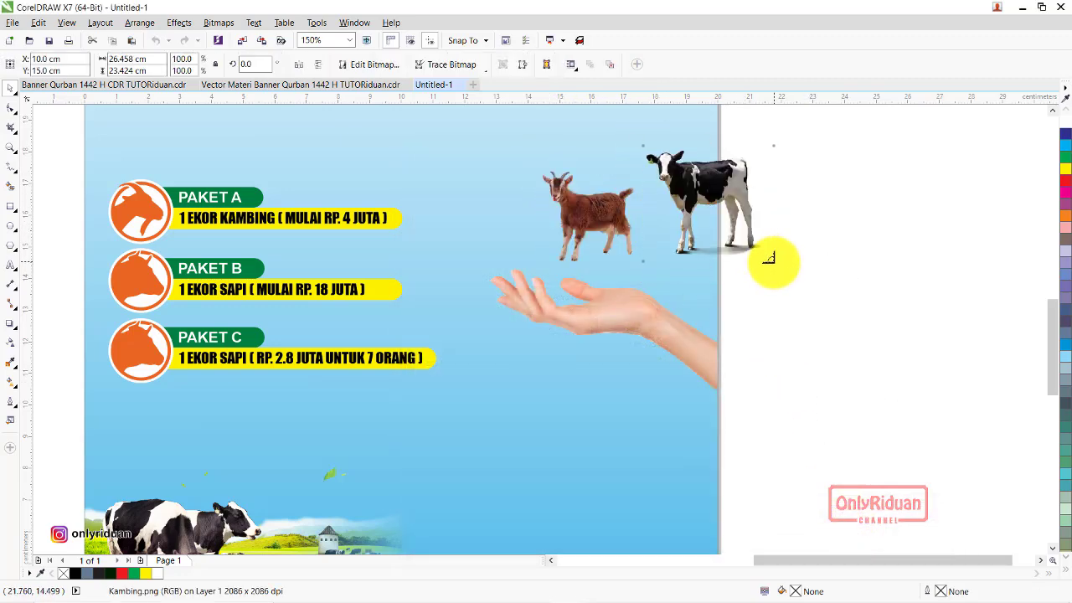
- Shrink the cow and goat and stand them side by side on the palm
{"action": "left_click_drag", "start_coordinate": [567, 210], "coordinate": [854, 239]}
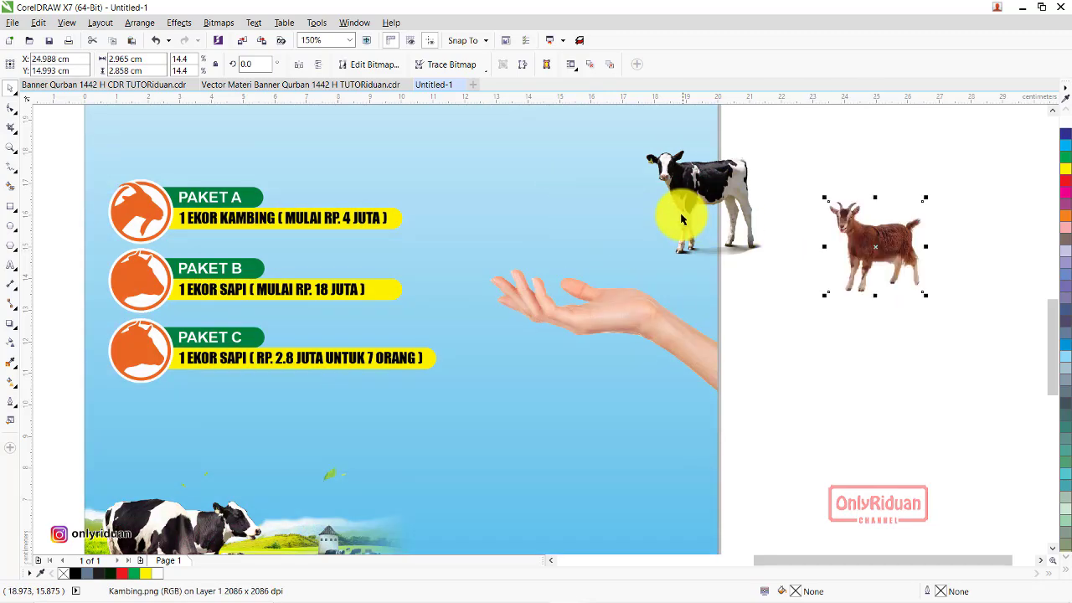
{"action": "left_click_drag", "start_coordinate": [682, 215], "coordinate": [634, 195]}
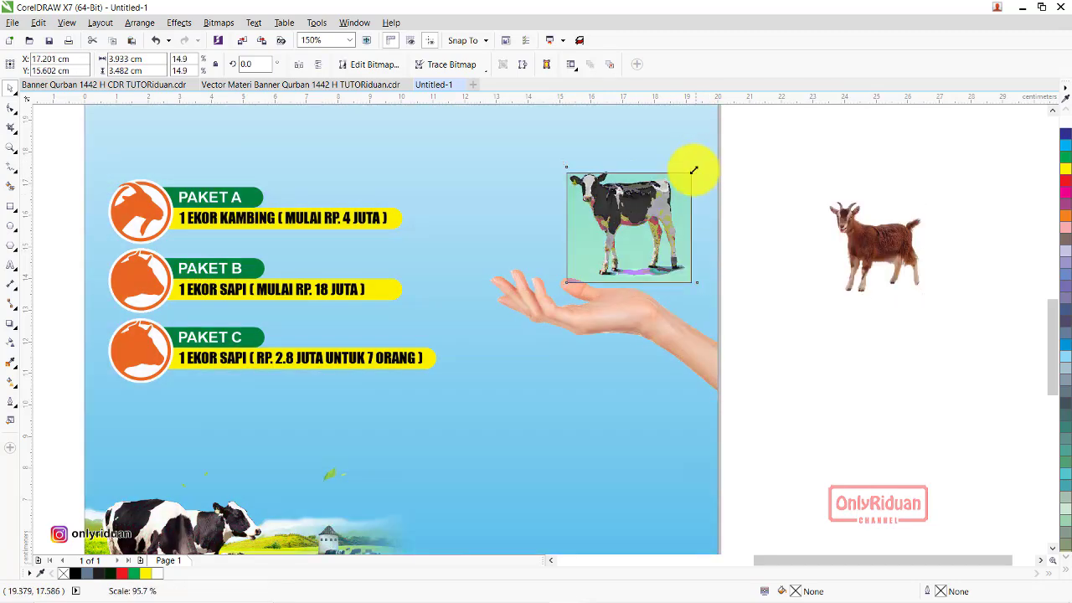
{"action": "left_click_drag", "start_coordinate": [703, 169], "coordinate": [603, 245]}
{"action": "left_click", "coordinate": [604, 245]}
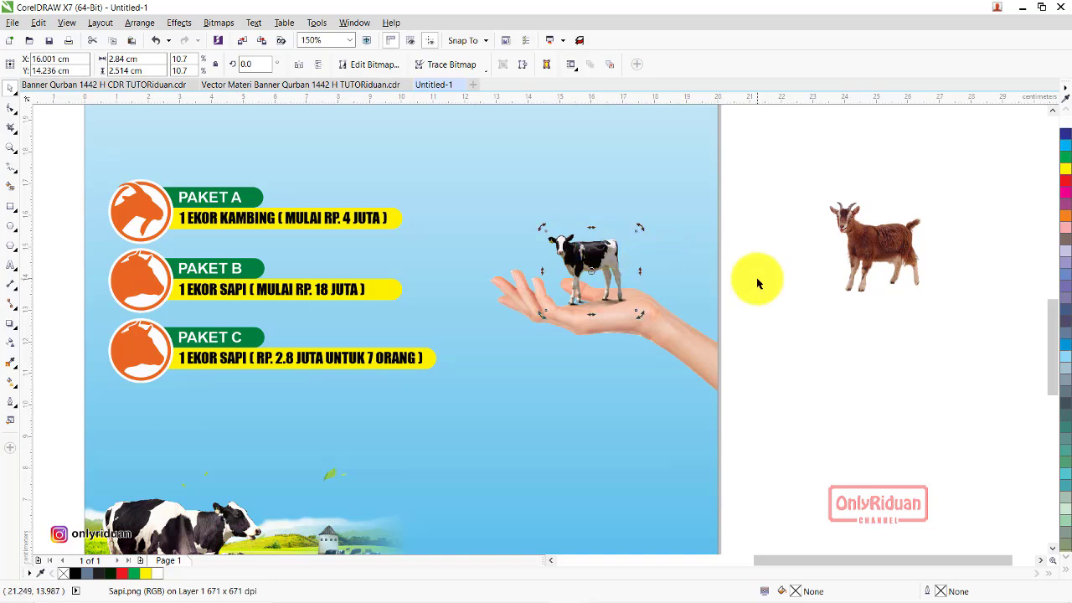
{"action": "key", "text": "Down"}
{"action": "key", "text": "Down"}
{"action": "key", "text": "Down"}
{"action": "key", "text": "Down"}
{"action": "key", "text": "Down"}
{"action": "key", "text": "Down"}
{"action": "key", "text": "Down"}
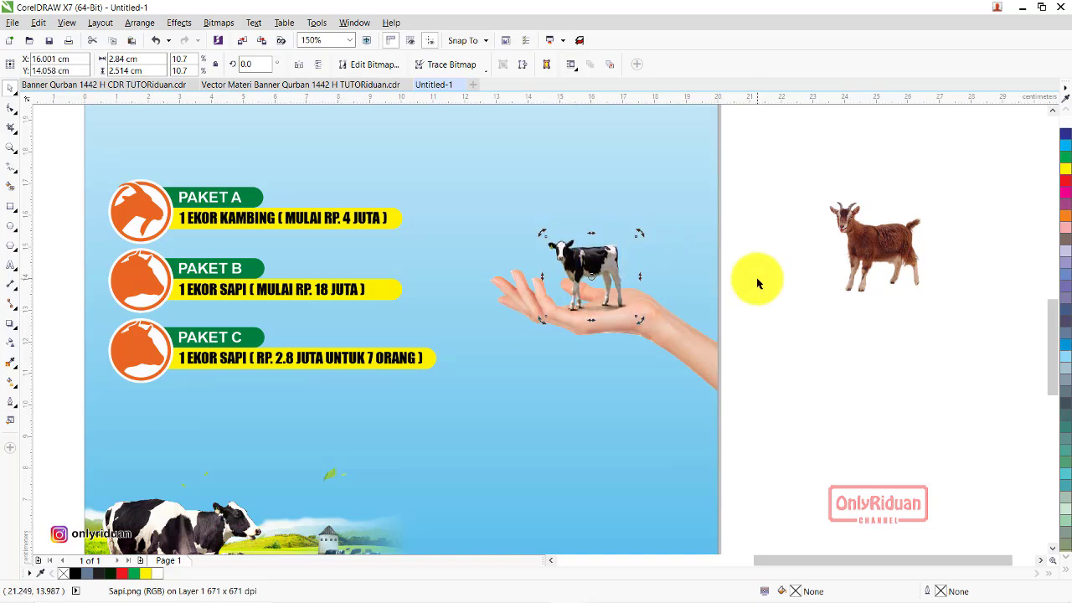
{"action": "left_click", "coordinate": [885, 242]}
{"action": "mouse_move", "coordinate": [922, 202]}
{"action": "left_mouse_down"}
{"action": "mouse_move", "coordinate": [901, 249]}
{"action": "mouse_move", "coordinate": [616, 294]}
{"action": "left_mouse_up"}
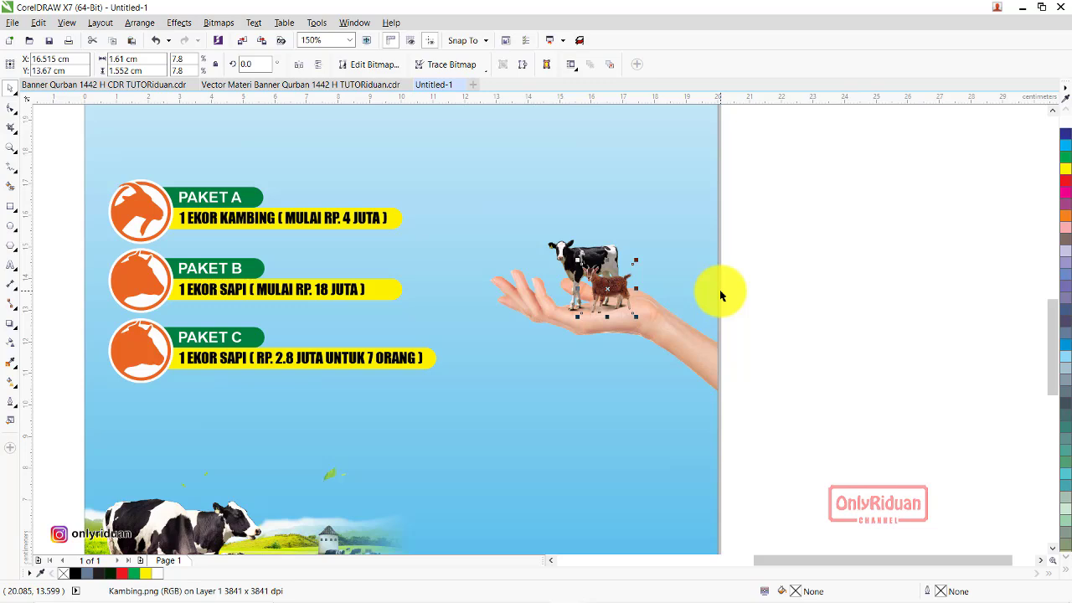
{"action": "left_click", "coordinate": [812, 244]}
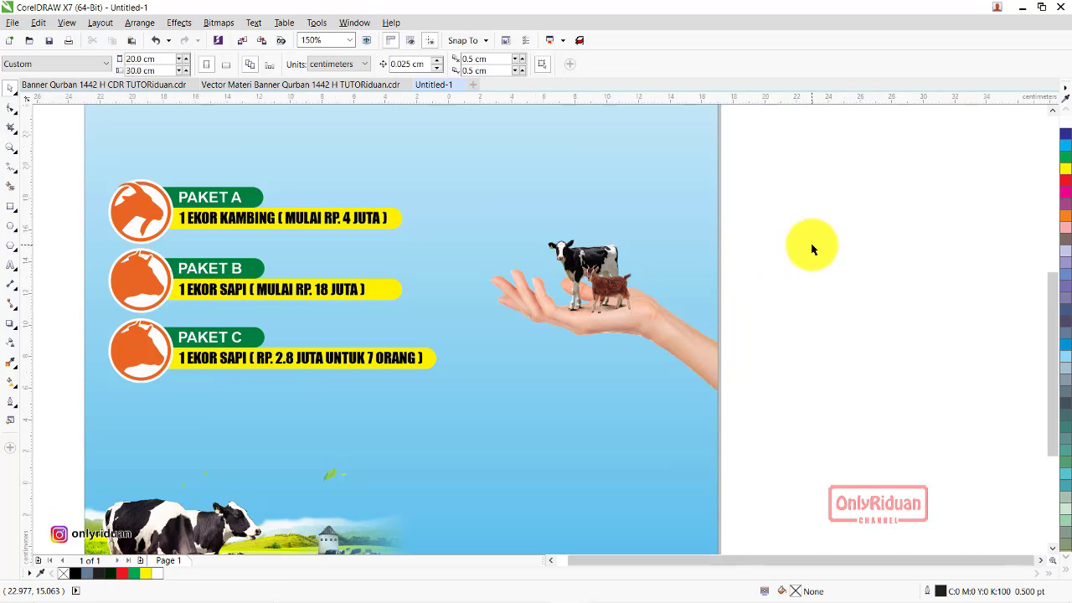
{"action": "scroll", "coordinate": [813, 242], "scroll_direction": "down", "scroll_amount": 2}
{"action": "left_click", "coordinate": [135, 84]}
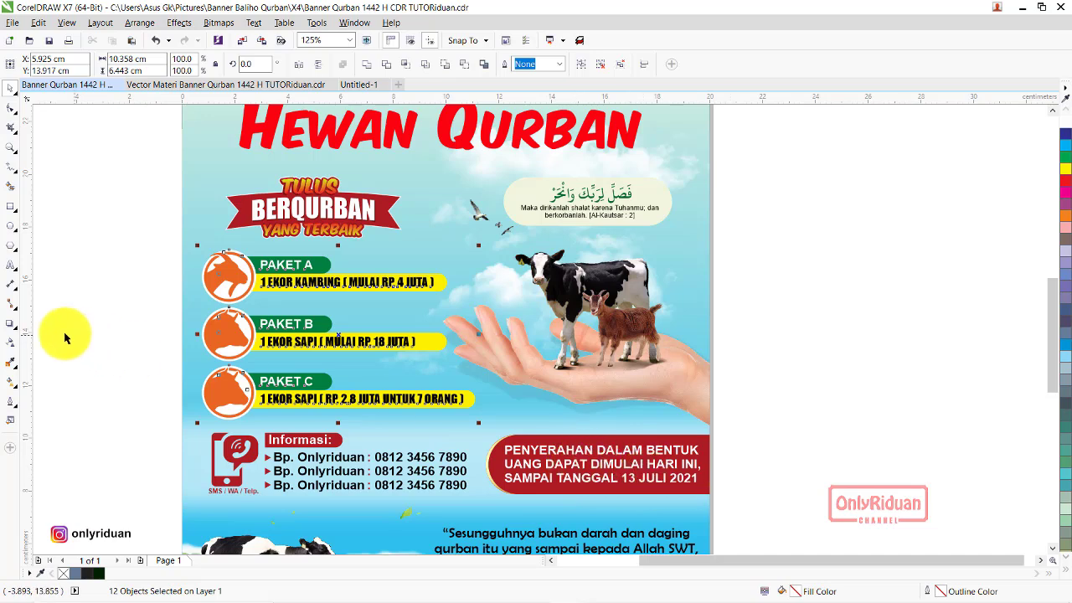
- Trace a rectangle over the reference banner's red info box and paste it into Untitled-1
{"action": "left_click", "coordinate": [11, 208]}
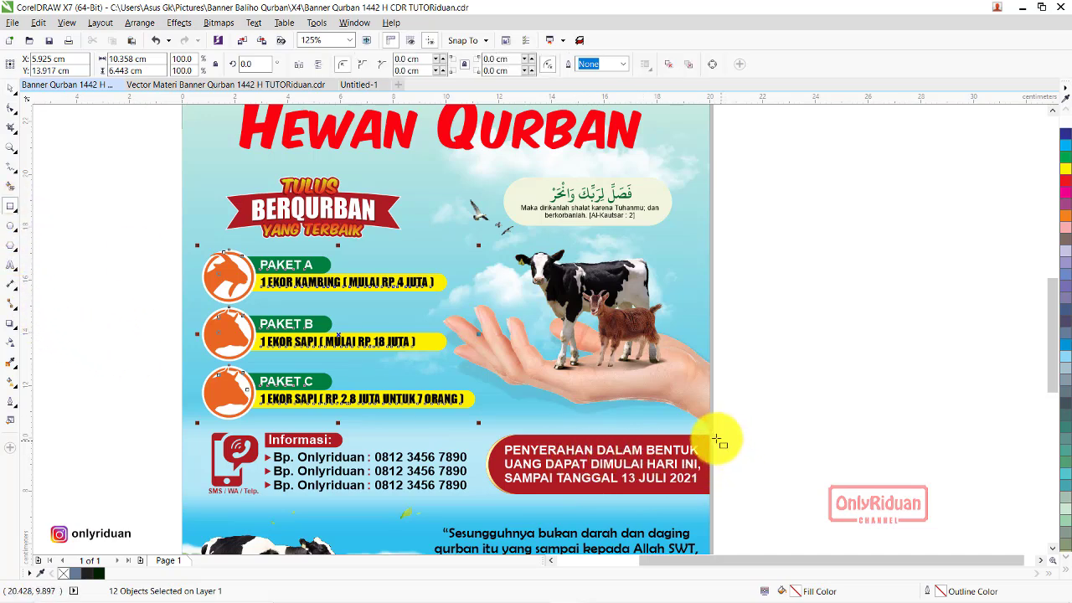
{"action": "left_click_drag", "start_coordinate": [709, 434], "coordinate": [498, 497]}
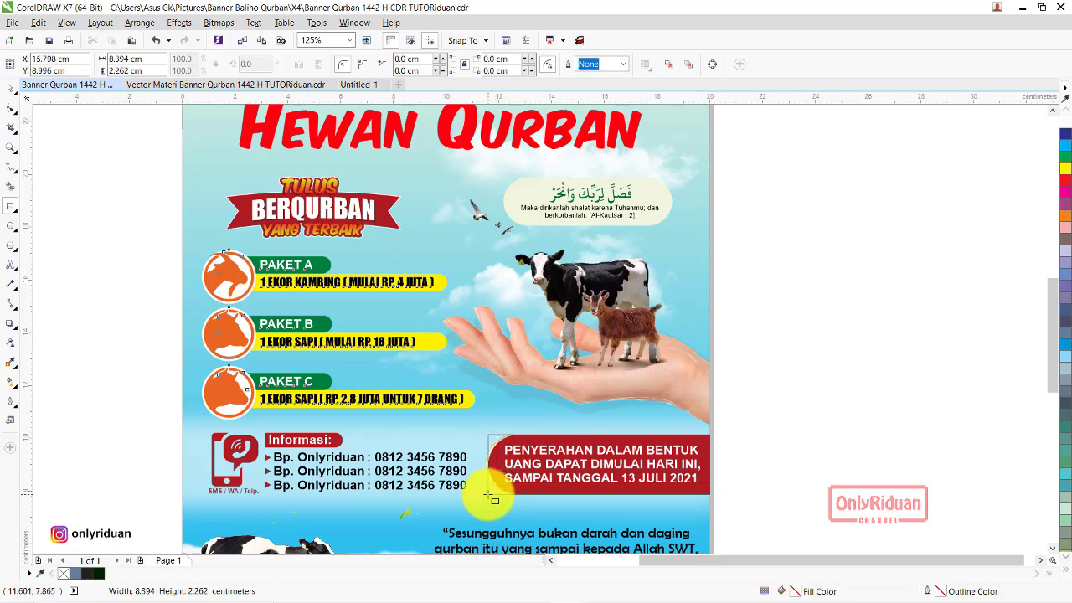
{"action": "left_click_drag", "start_coordinate": [488, 494], "coordinate": [488, 494]}
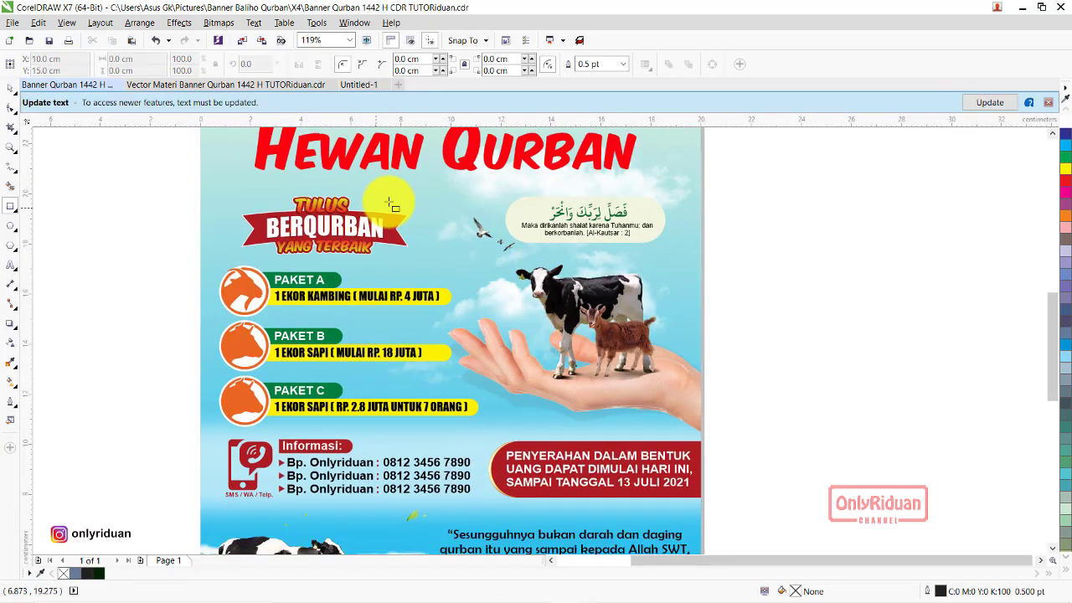
{"action": "left_click", "coordinate": [1046, 104]}
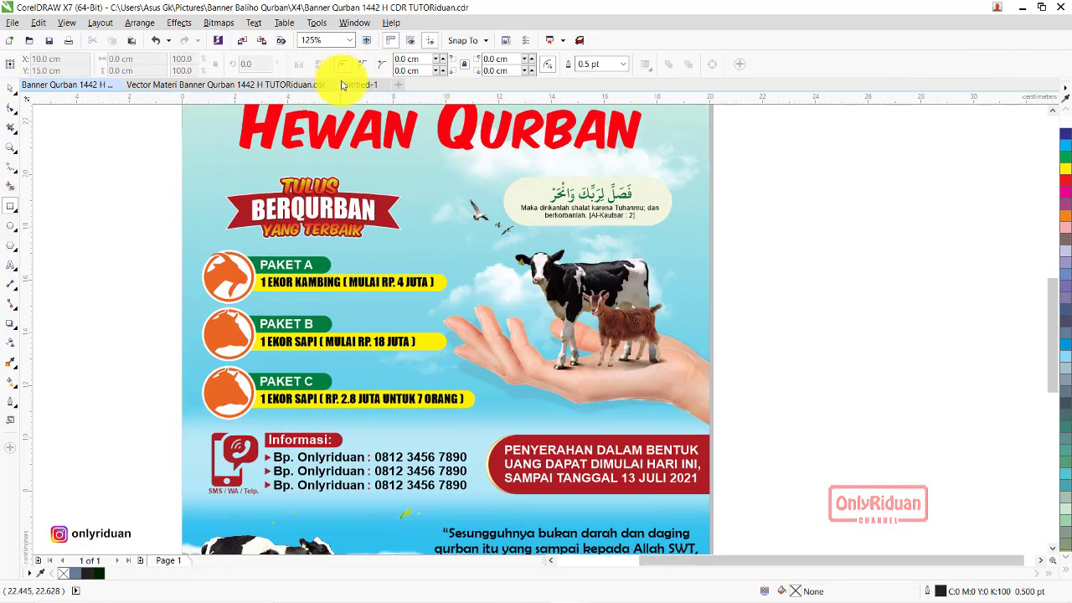
{"action": "left_click", "coordinate": [355, 85]}
{"action": "key", "text": "ctrl+v"}
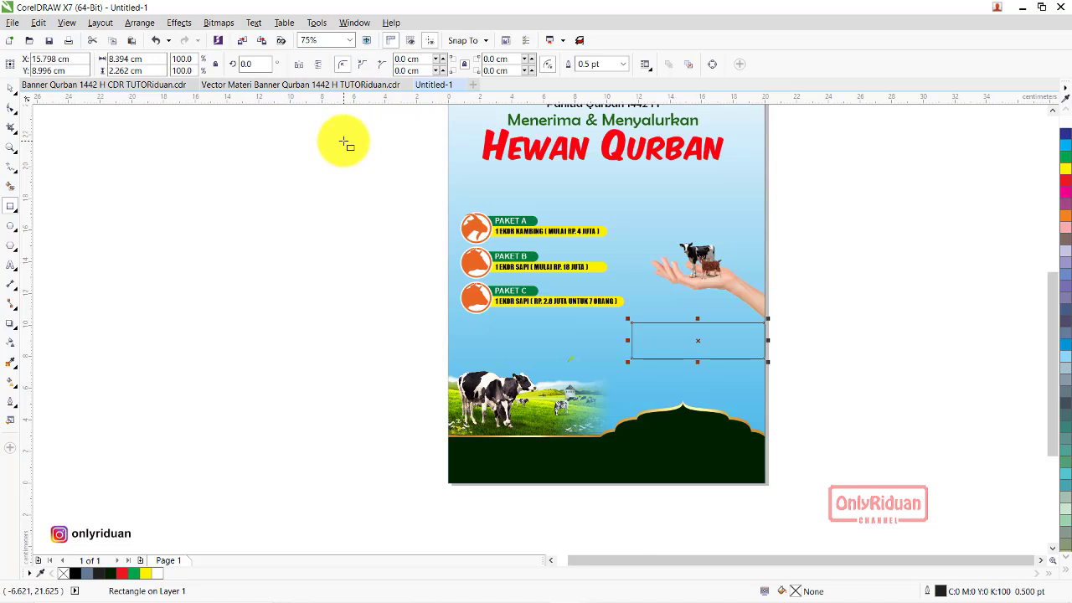
- Give the rectangle's left corners a 1.5 cm radius, leaving the right corners square
{"action": "scroll", "coordinate": [674, 325], "scroll_direction": "up", "scroll_amount": 2}
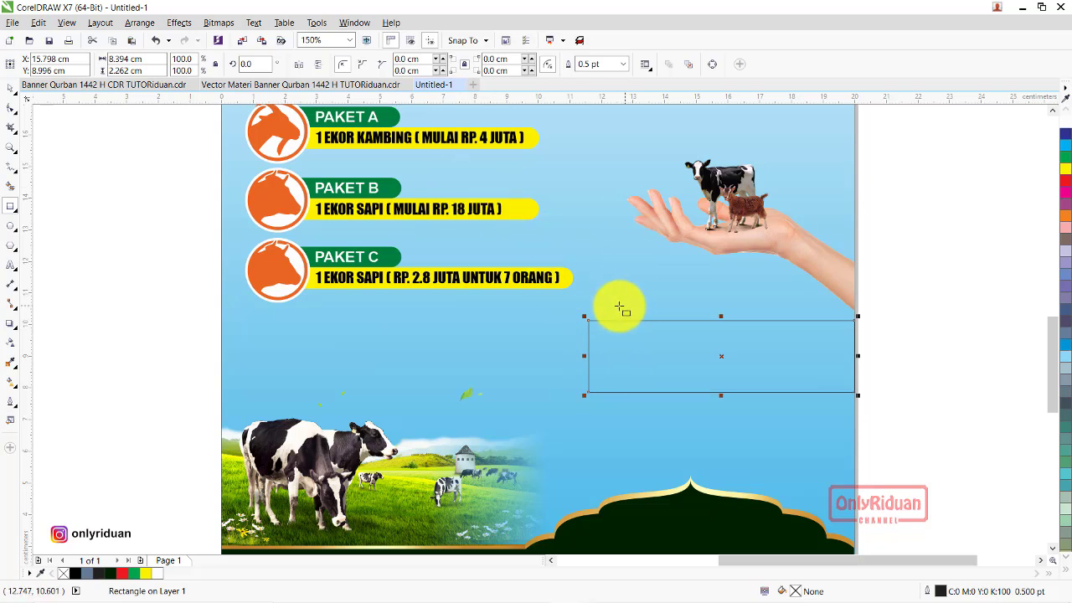
{"action": "left_click", "coordinate": [12, 108]}
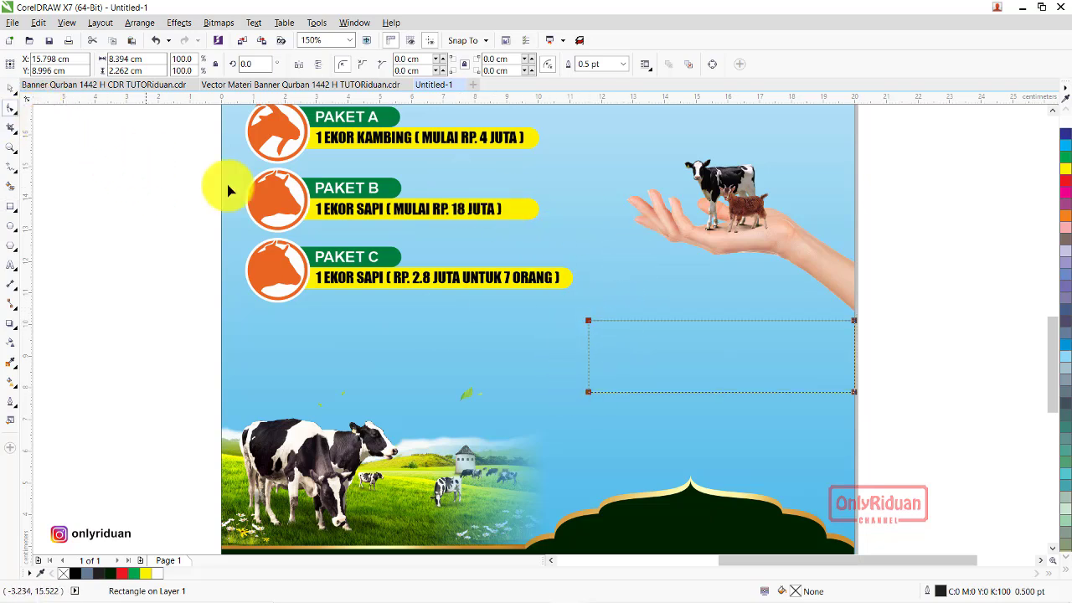
{"action": "left_click_drag", "start_coordinate": [630, 327], "coordinate": [848, 403]}
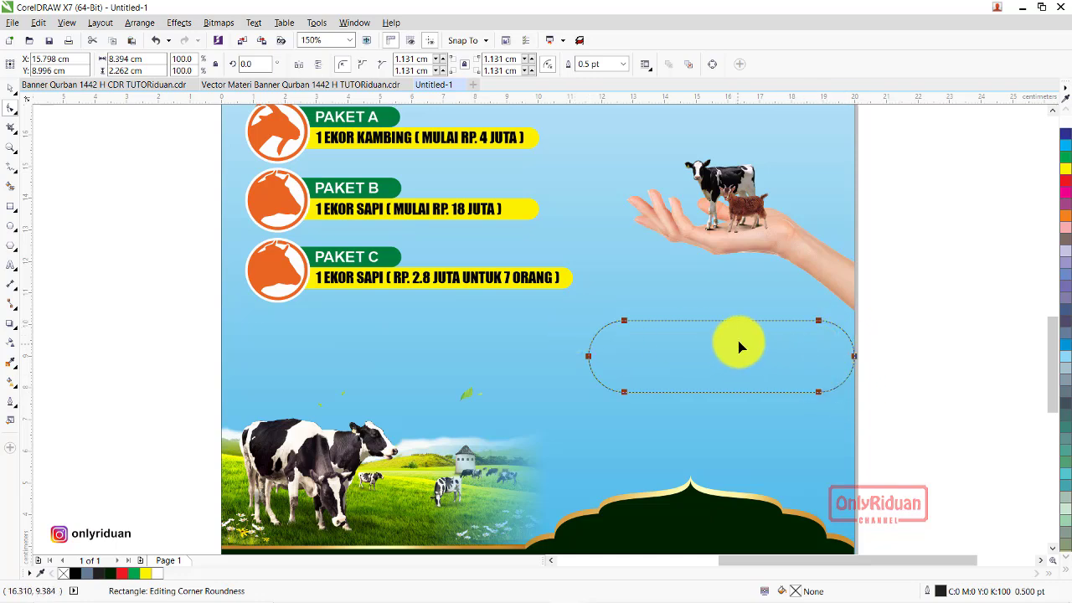
{"action": "key", "text": "ctrl+z"}
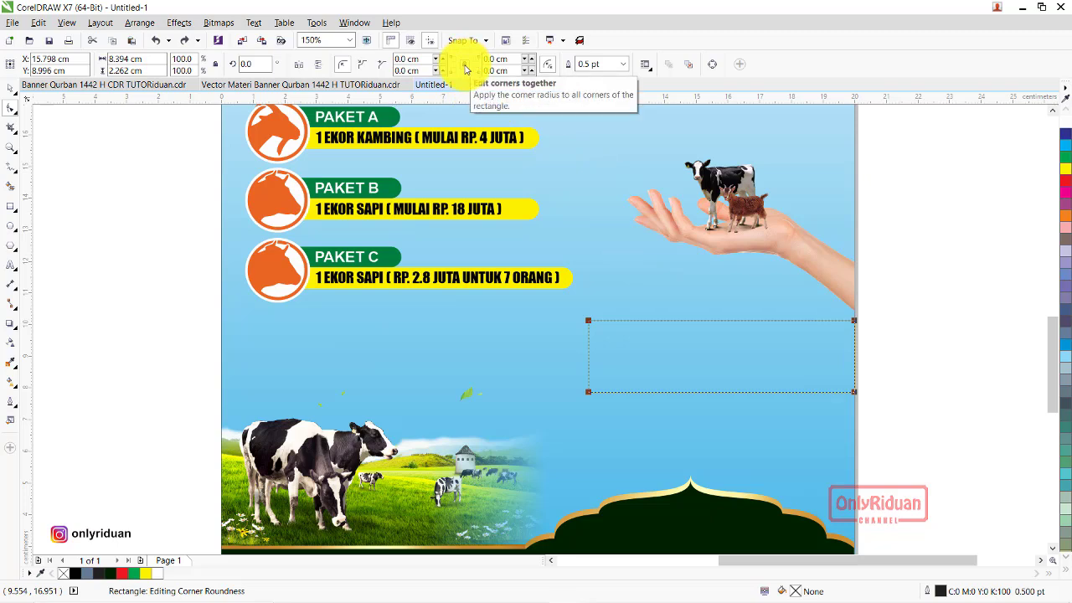
{"action": "double_click", "coordinate": [405, 58]}
{"action": "type", "text": "1"}
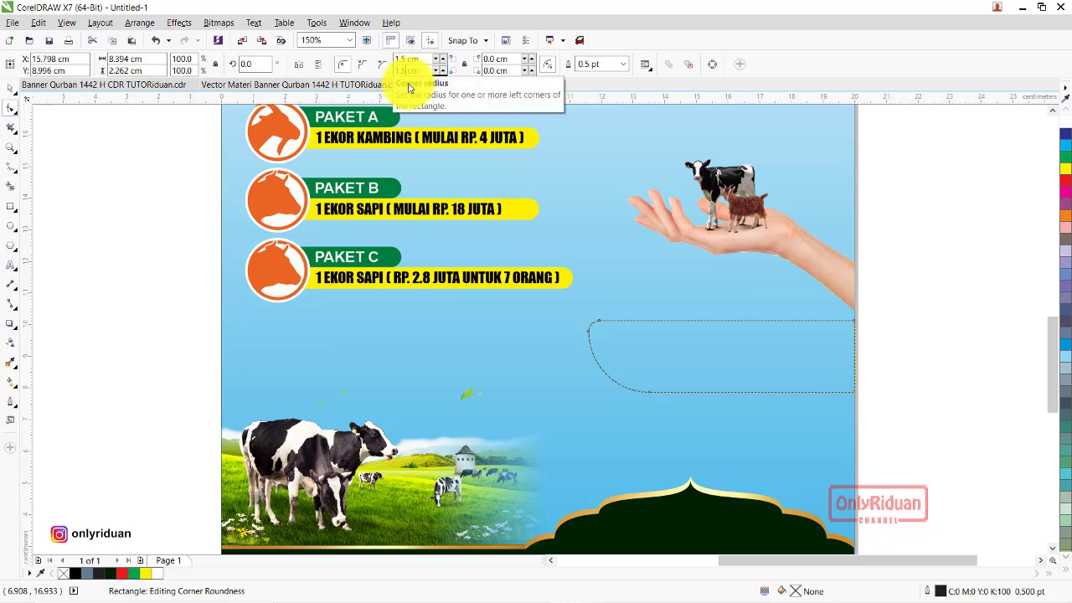
{"action": "key", "text": "Return"}
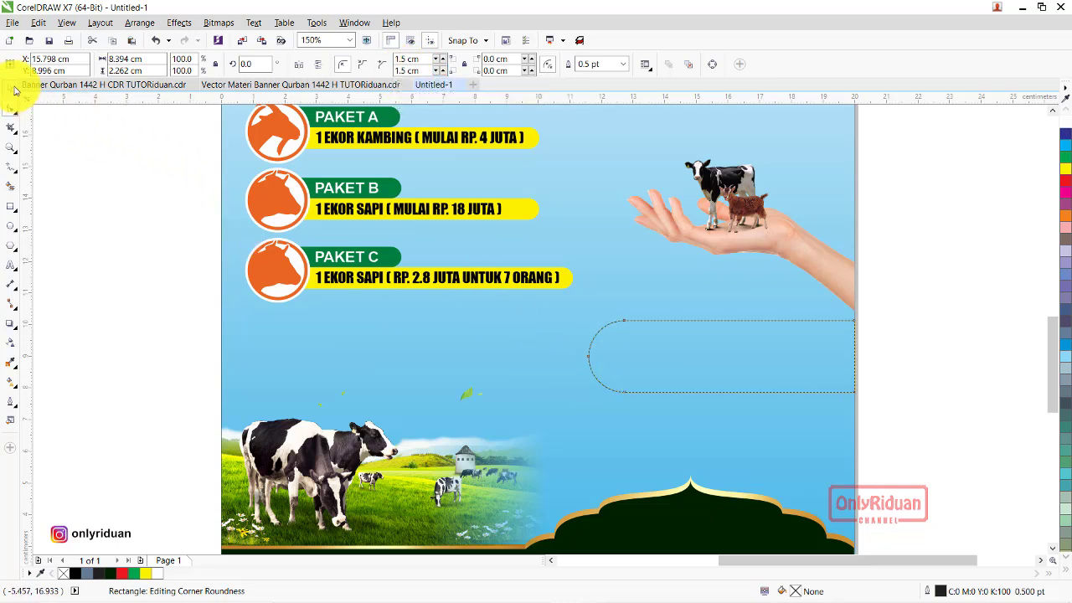
{"action": "left_click", "coordinate": [10, 87]}
{"action": "left_click", "coordinate": [668, 368]}
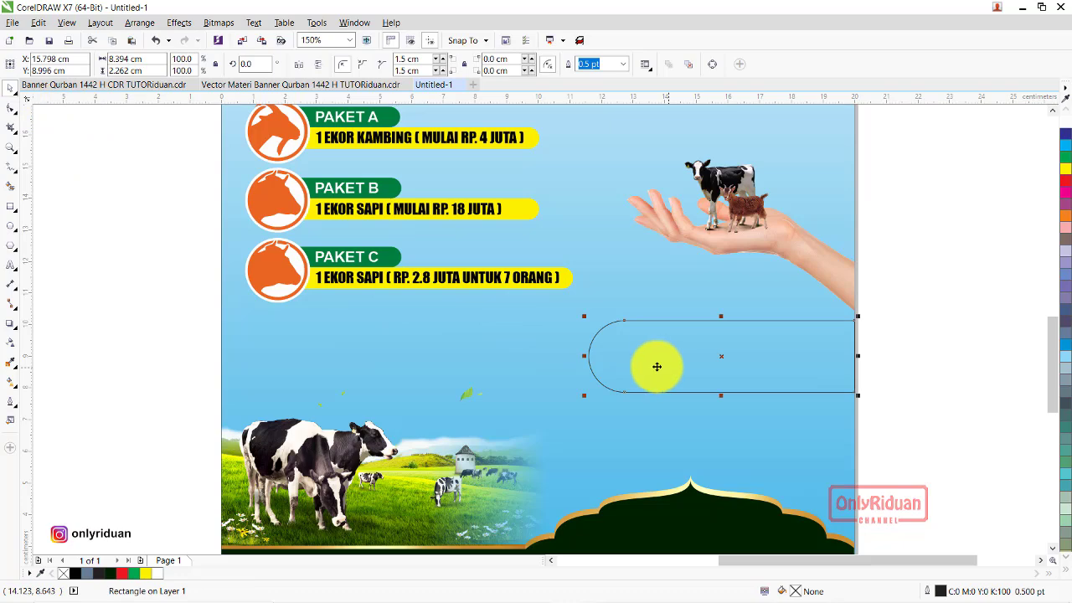
{"action": "left_click", "coordinate": [143, 84]}
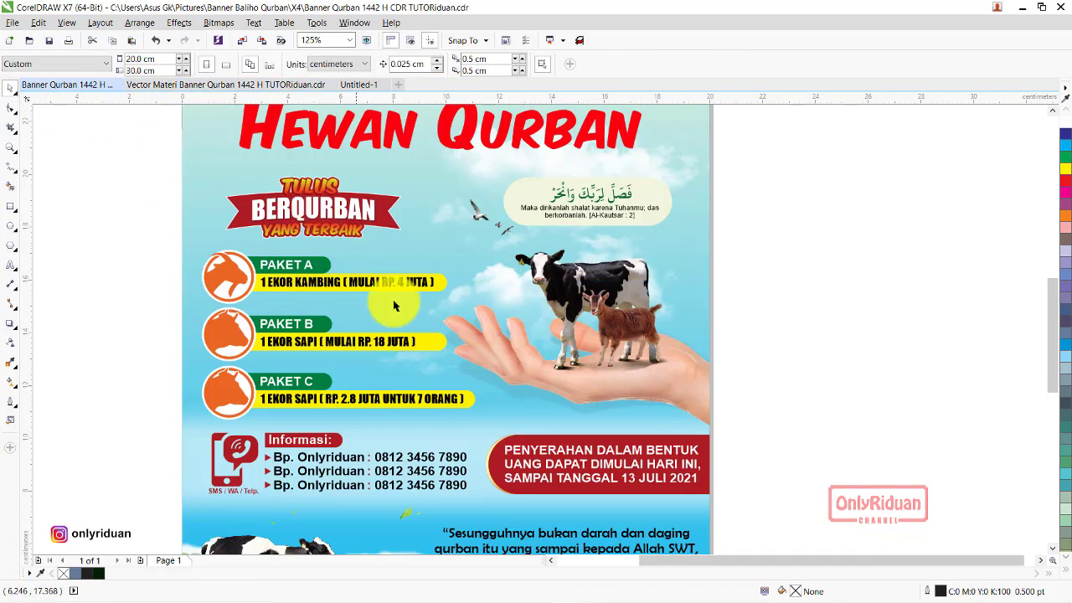
- Zoom on the reference's red box edge, then return to Untitled-1 and zoom on the rectangle
{"action": "scroll", "coordinate": [492, 473], "scroll_direction": "up", "scroll_amount": 2}
{"action": "scroll", "coordinate": [474, 433], "scroll_direction": "up", "scroll_amount": 3}
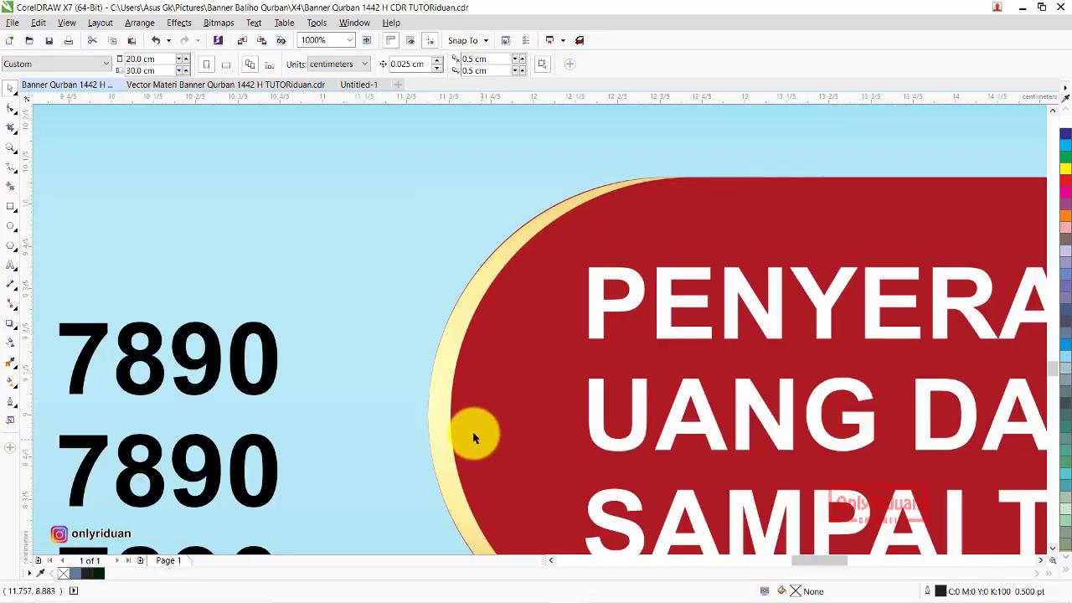
{"action": "scroll", "coordinate": [448, 360], "scroll_direction": "down", "scroll_amount": 2}
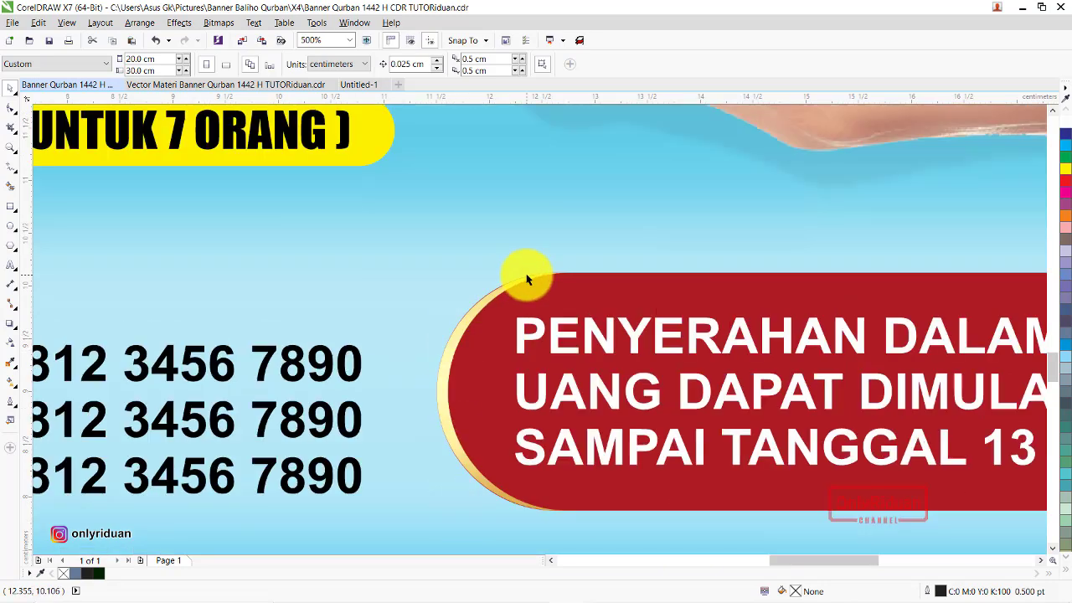
{"action": "left_click", "coordinate": [359, 84]}
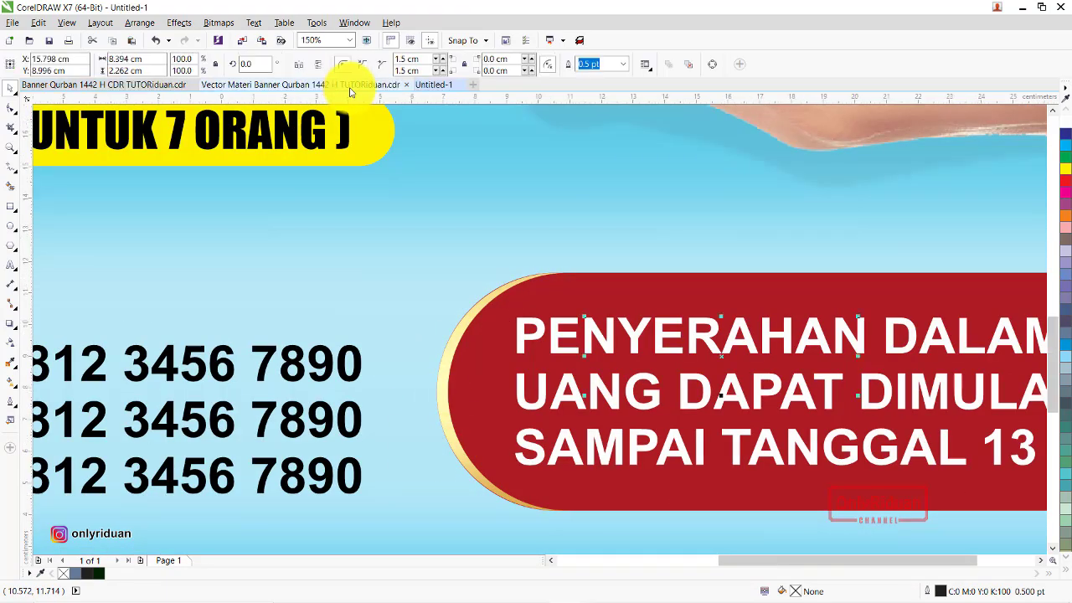
{"action": "scroll", "coordinate": [892, 391], "scroll_direction": "up", "scroll_amount": 2}
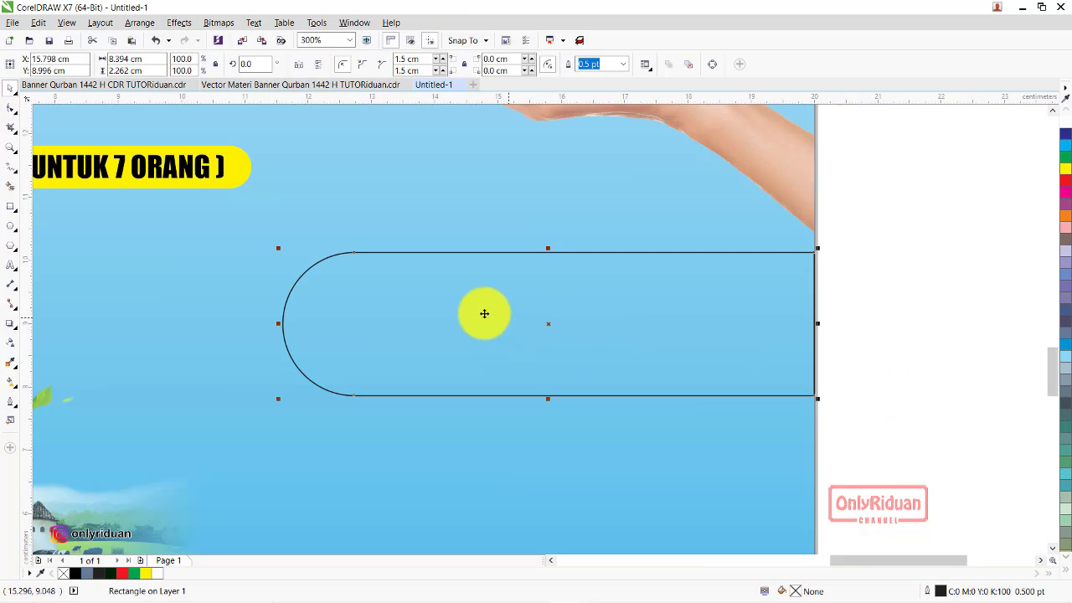
- Offset a copy of the rounded rectangle slightly right and Smart Fill the crescent sliver between them
{"action": "left_click_drag", "start_coordinate": [390, 323], "coordinate": [392, 316]}
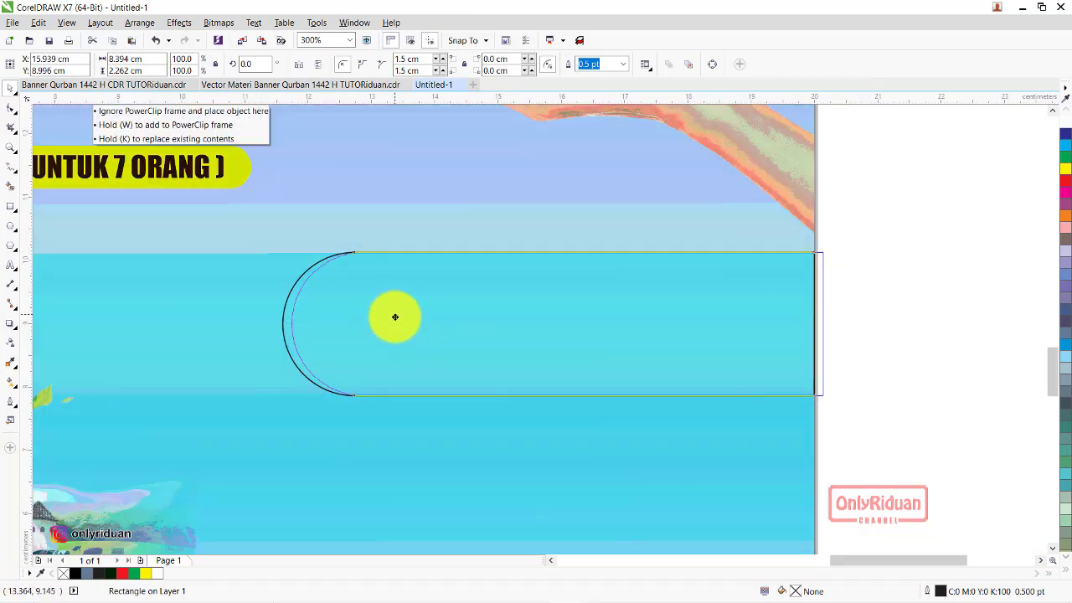
{"action": "left_click_drag", "start_coordinate": [394, 317], "coordinate": [394, 316]}
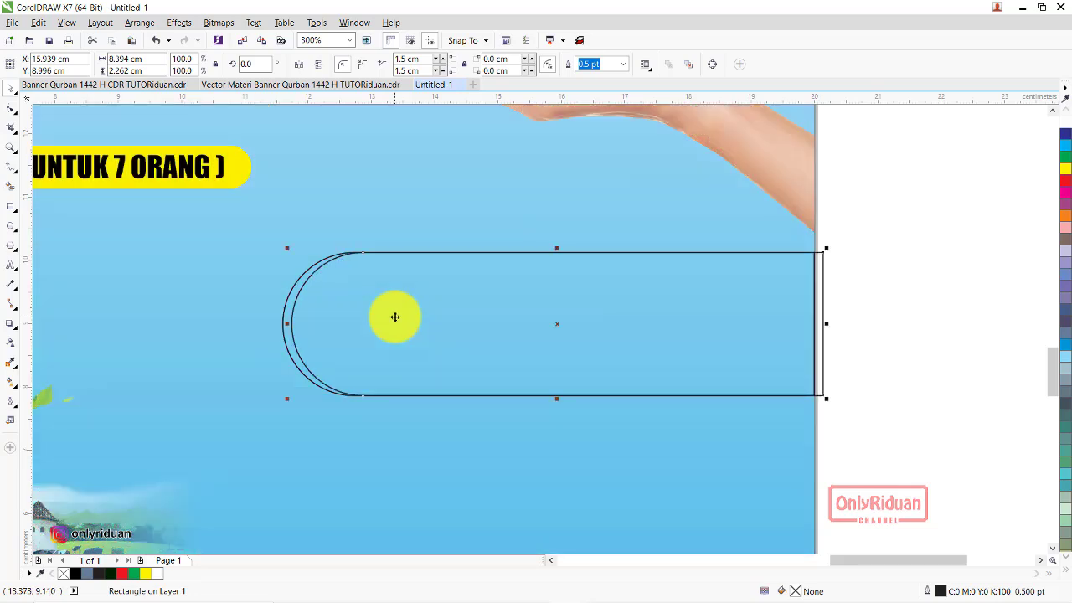
{"action": "scroll", "coordinate": [527, 321], "scroll_direction": "down", "scroll_amount": 2}
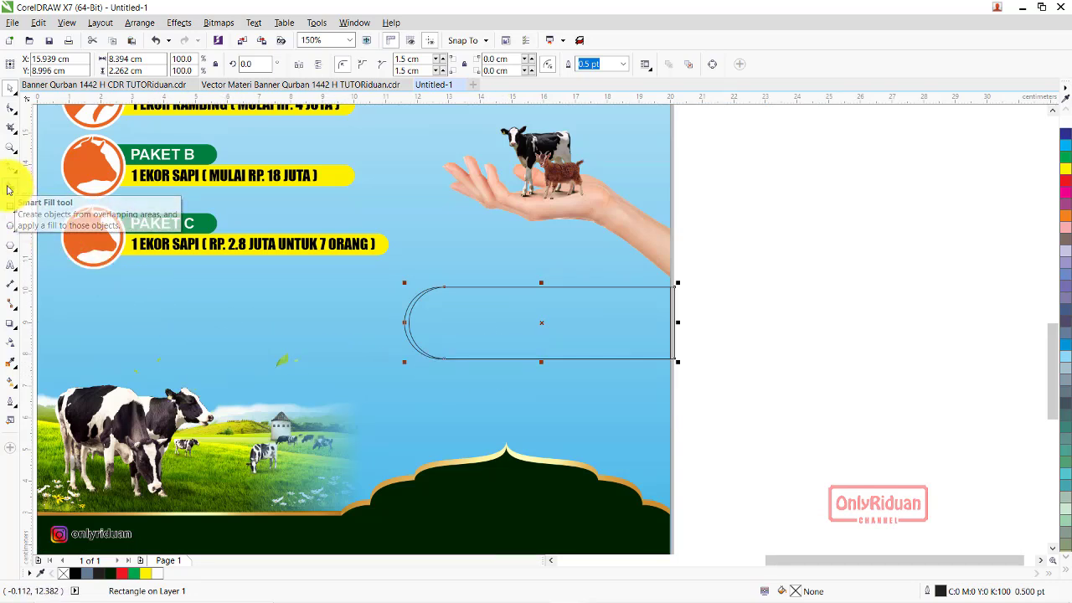
{"action": "left_click", "coordinate": [11, 188]}
{"action": "scroll", "coordinate": [406, 315], "scroll_direction": "up", "scroll_amount": 2}
{"action": "scroll", "coordinate": [406, 310], "scroll_direction": "up", "scroll_amount": 2}
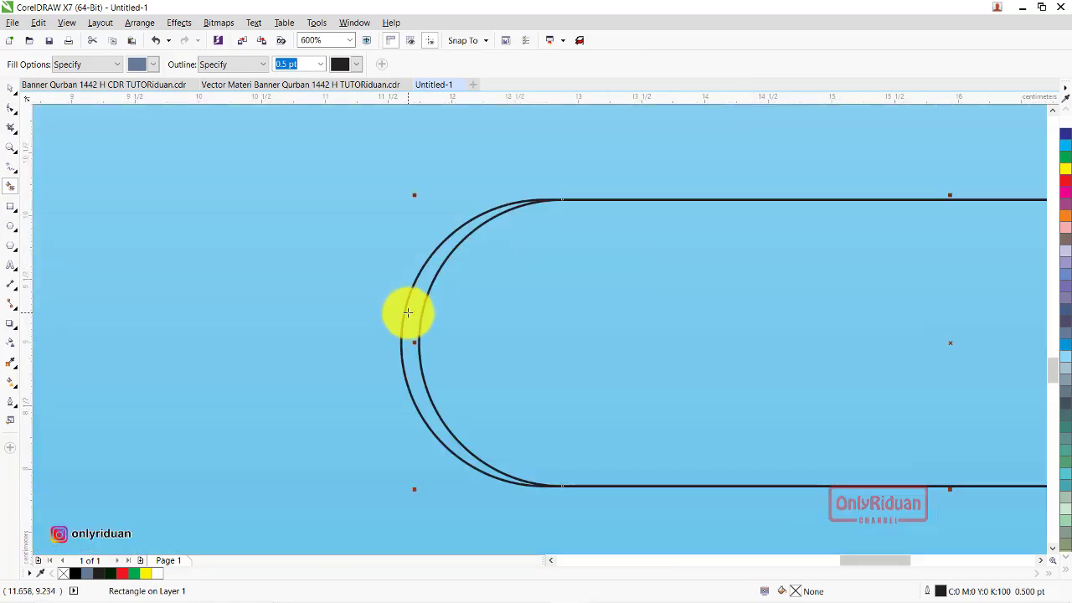
{"action": "left_click", "coordinate": [407, 310]}
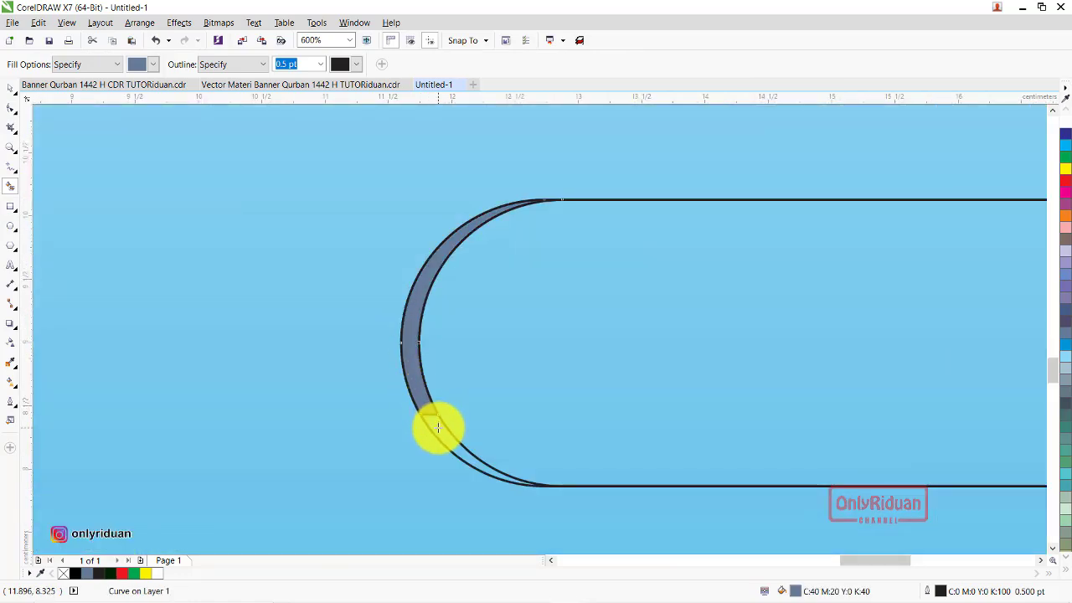
{"action": "scroll", "coordinate": [418, 394], "scroll_direction": "down", "scroll_amount": 2}
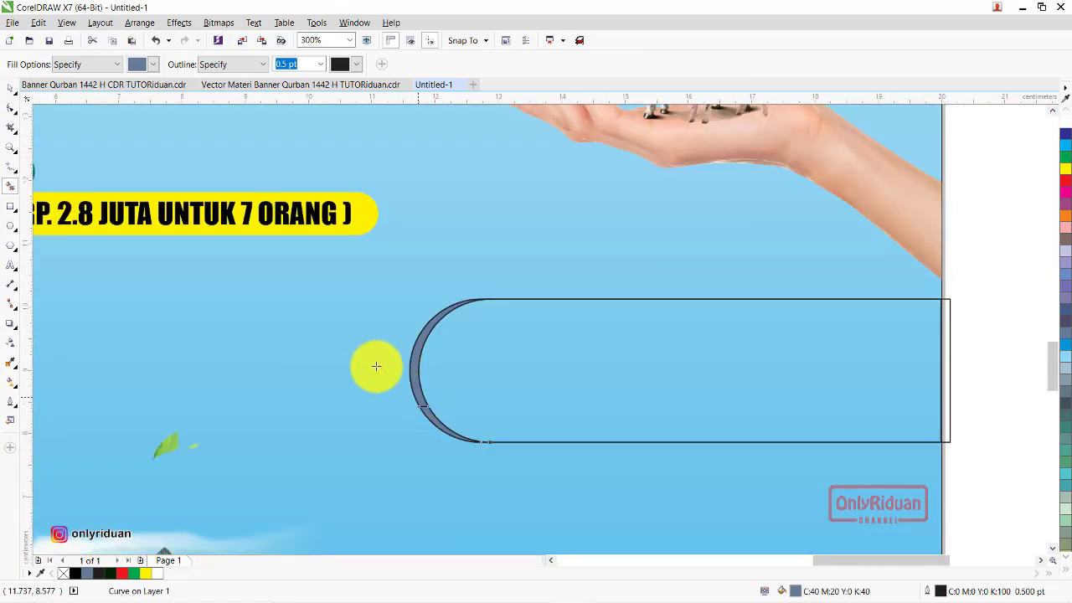
- Try moving the offset rounded rectangle off the page, cancelling the move
{"action": "left_click", "coordinate": [12, 88]}
{"action": "left_click", "coordinate": [641, 338]}
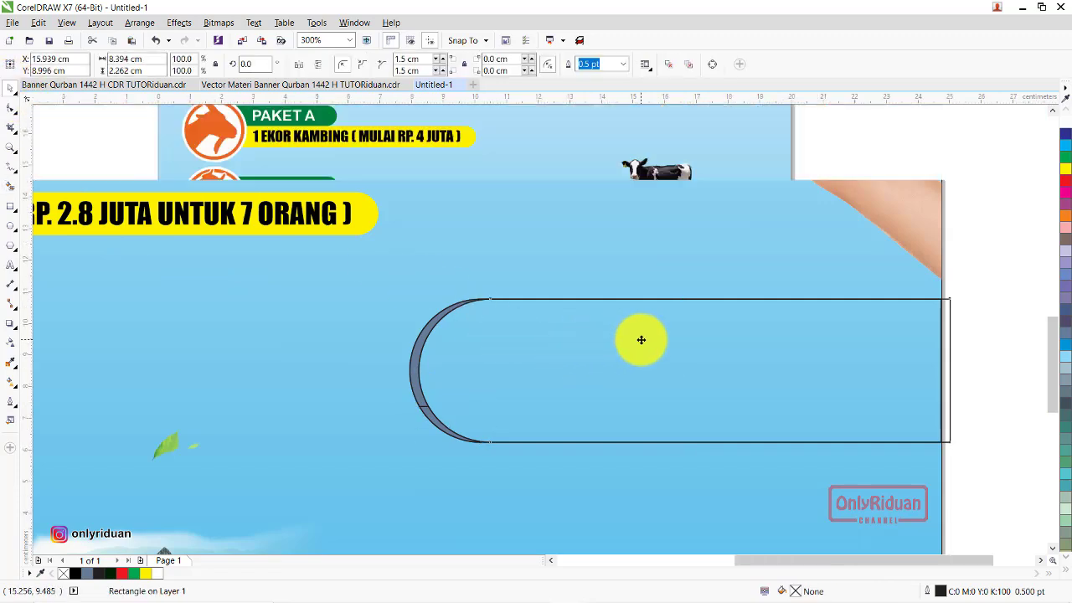
{"action": "scroll", "coordinate": [641, 339], "scroll_direction": "down", "scroll_amount": 1}
{"action": "left_click_drag", "start_coordinate": [670, 351], "coordinate": [943, 422]}
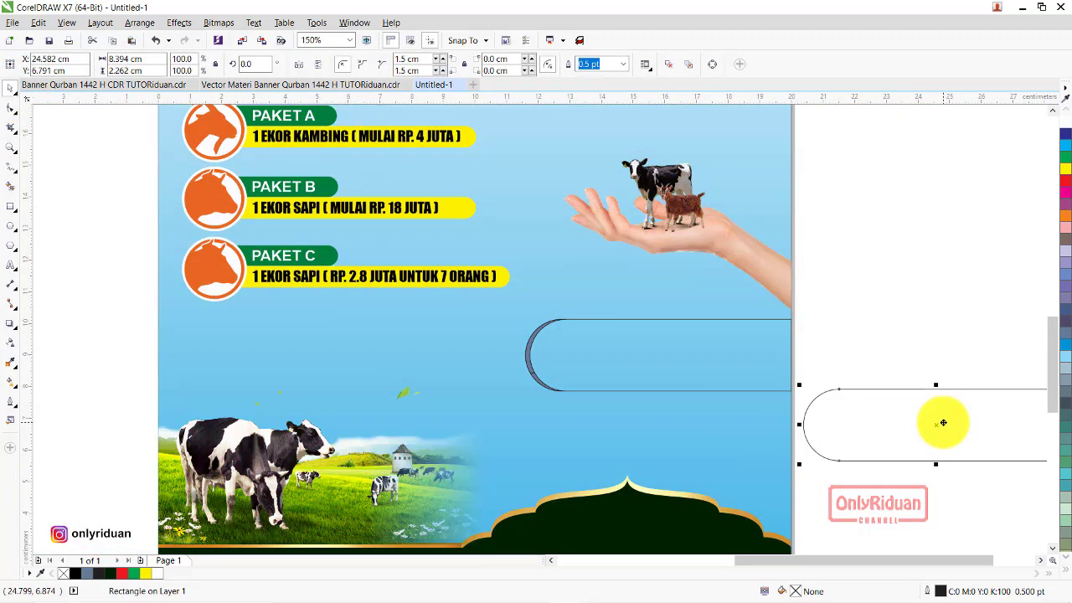
{"action": "key", "text": "Escape"}
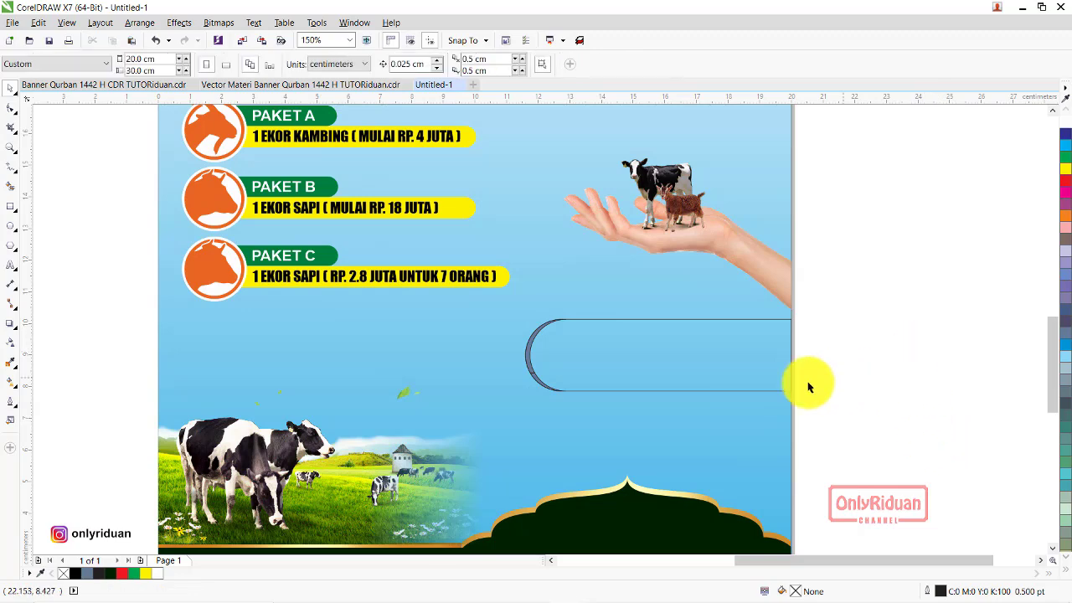
{"action": "scroll", "coordinate": [519, 362], "scroll_direction": "up", "scroll_amount": 1}
{"action": "scroll", "coordinate": [521, 364], "scroll_direction": "up", "scroll_amount": 2}
- Weld the upper and lower crescent pieces into a single shape
{"action": "left_click", "coordinate": [545, 365]}
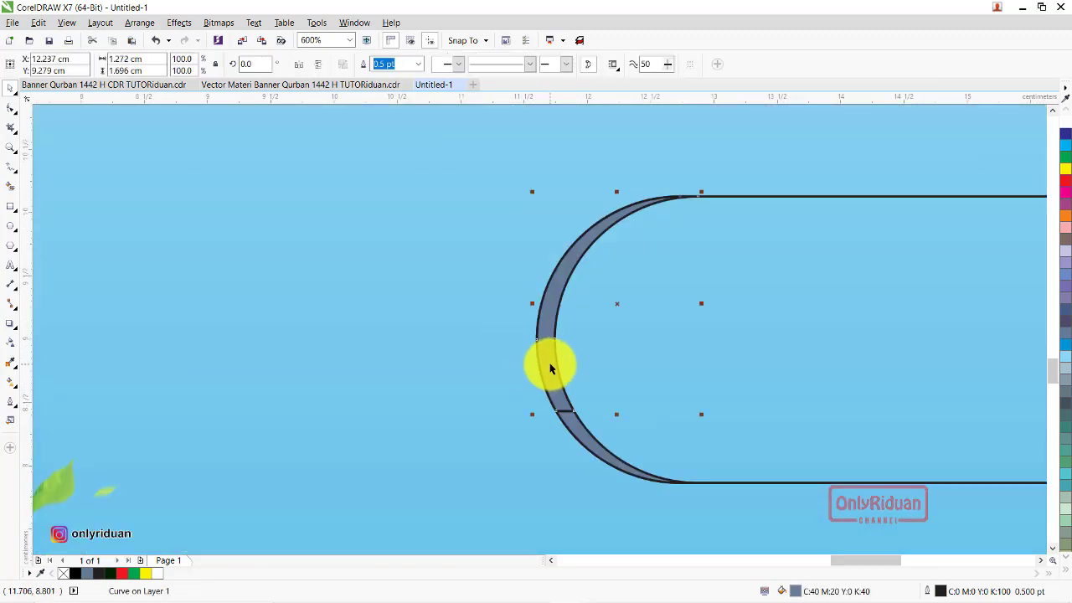
{"action": "left_click", "coordinate": [485, 335]}
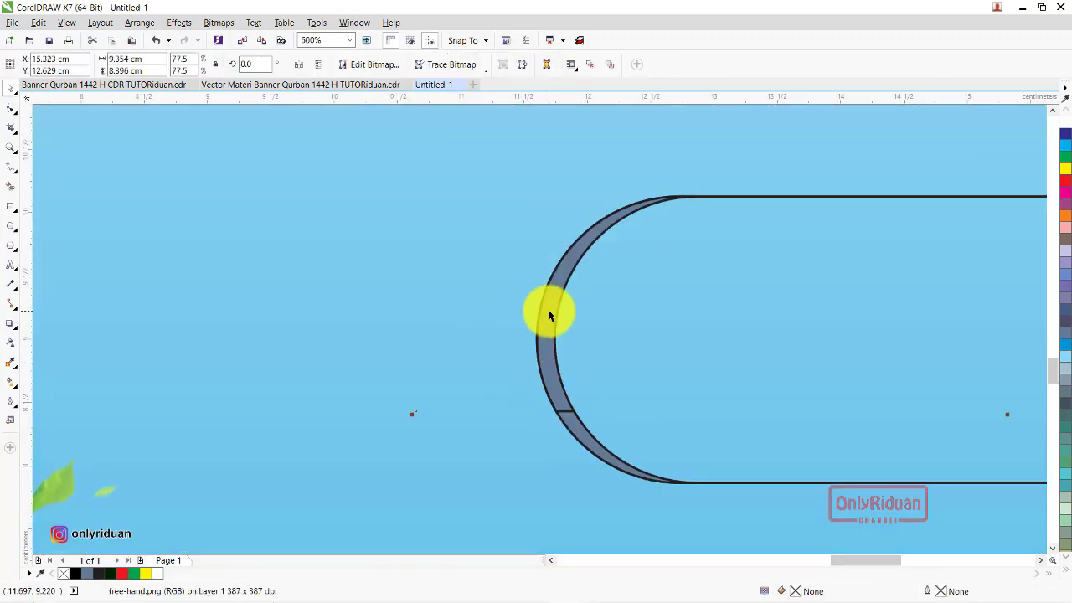
{"action": "left_click_drag", "start_coordinate": [547, 310], "coordinate": [504, 292]}
{"action": "key", "text": "ctrl+z"}
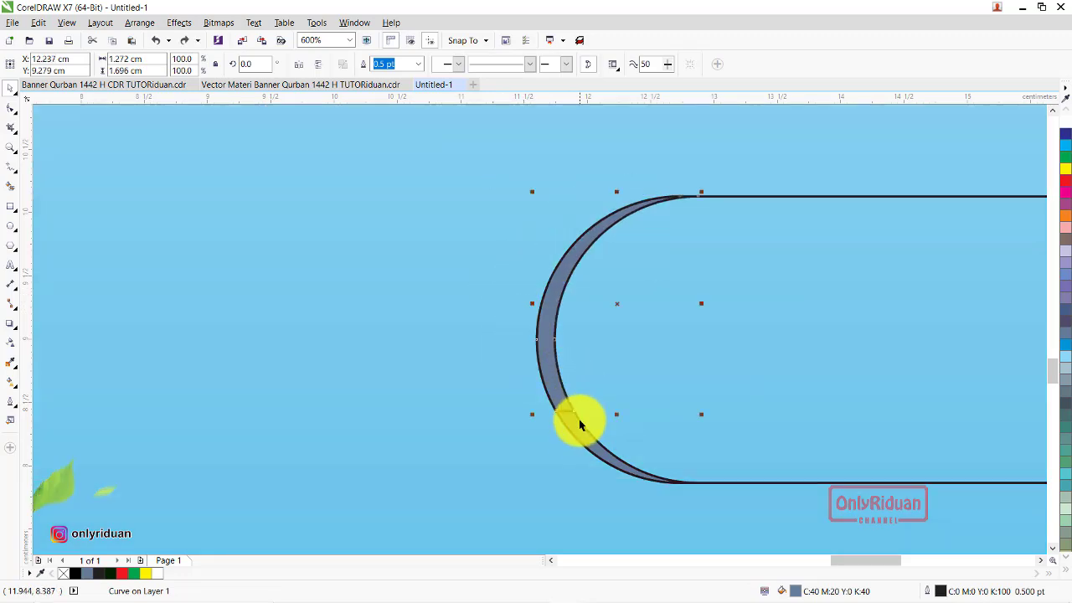
{"action": "left_click", "coordinate": [581, 425], "text": "shift"}
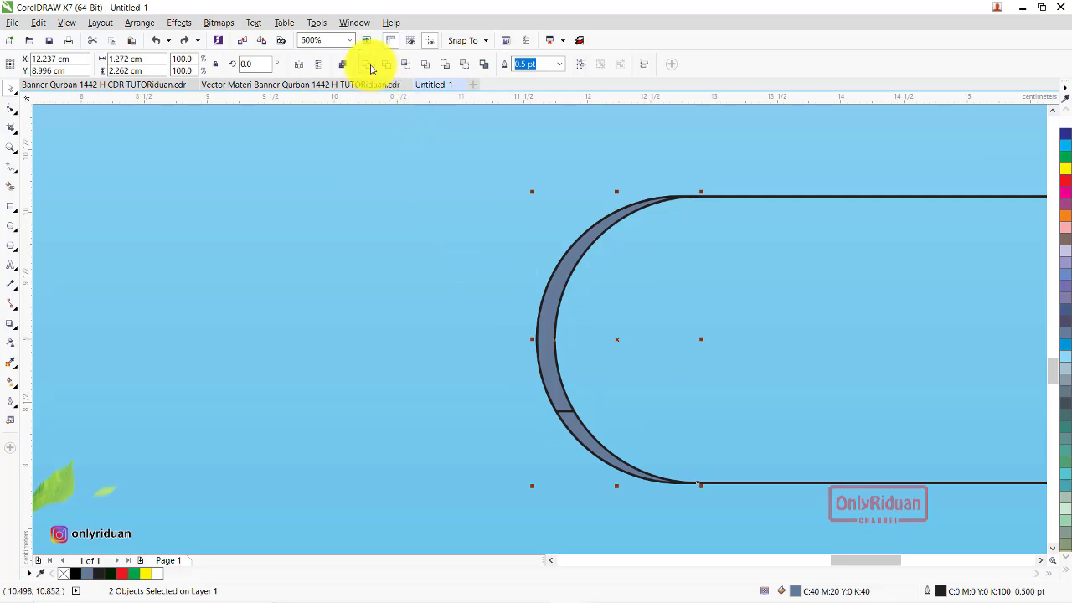
{"action": "left_click", "coordinate": [371, 65]}
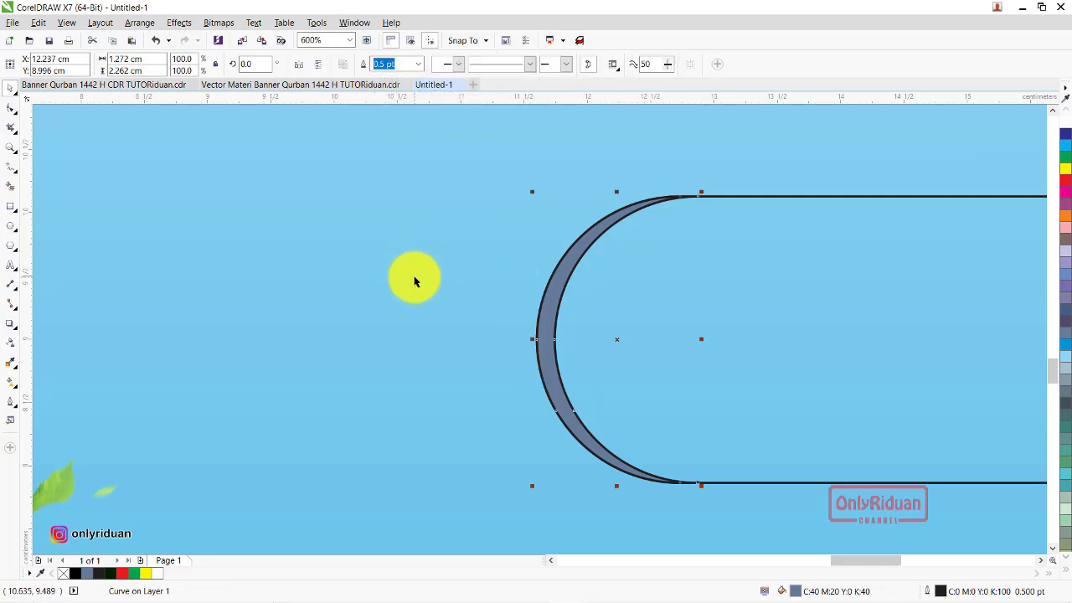
- Fill the welded crescent with yellow
{"action": "scroll", "coordinate": [414, 280], "scroll_direction": "down", "scroll_amount": 1}
{"action": "scroll", "coordinate": [413, 279], "scroll_direction": "down", "scroll_amount": 1}
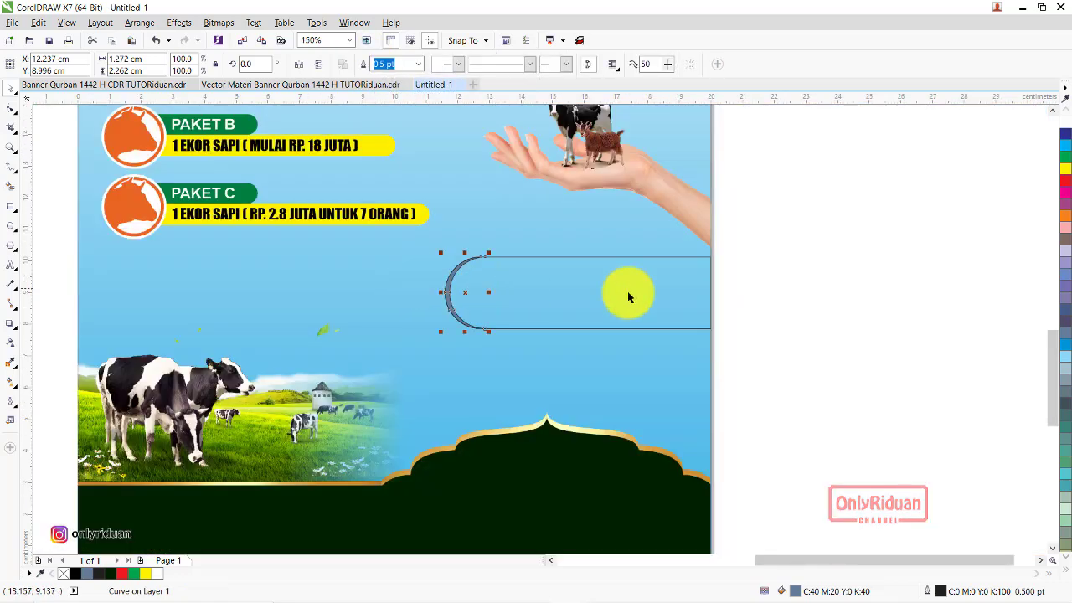
{"action": "left_click", "coordinate": [1067, 562]}
{"action": "left_click", "coordinate": [1064, 170]}
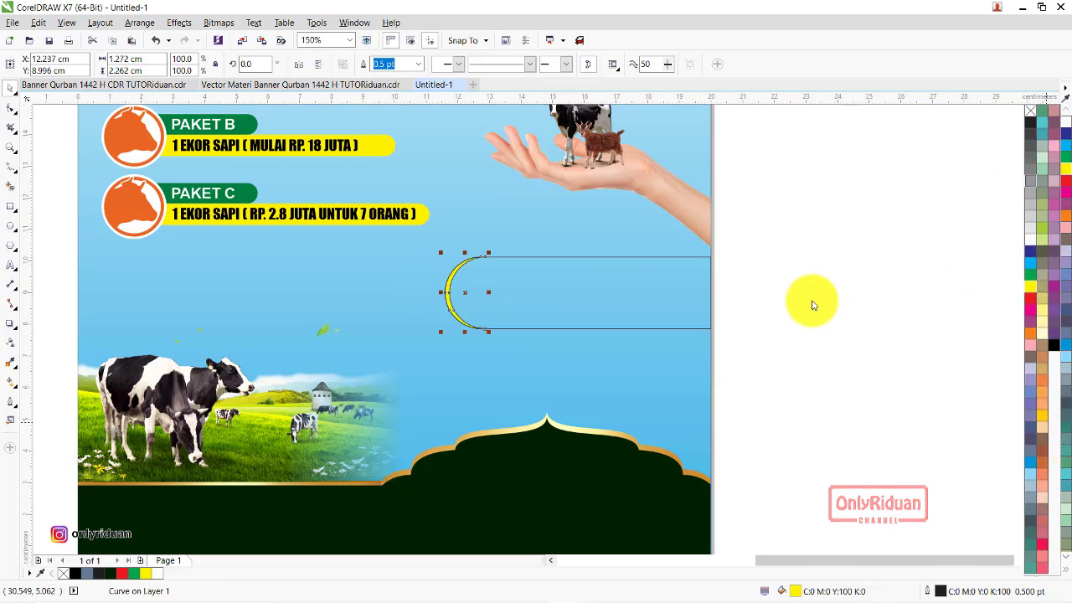
{"action": "left_click", "coordinate": [756, 340]}
{"action": "scroll", "coordinate": [683, 361], "scroll_direction": "down", "scroll_amount": 1}
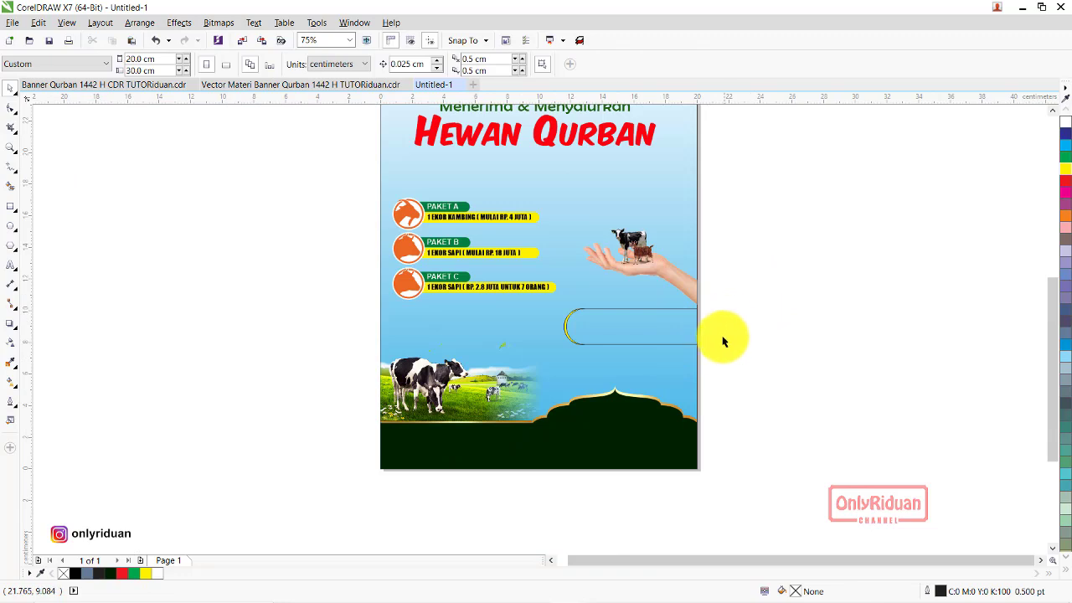
{"action": "scroll", "coordinate": [713, 354], "scroll_direction": "up", "scroll_amount": 1}
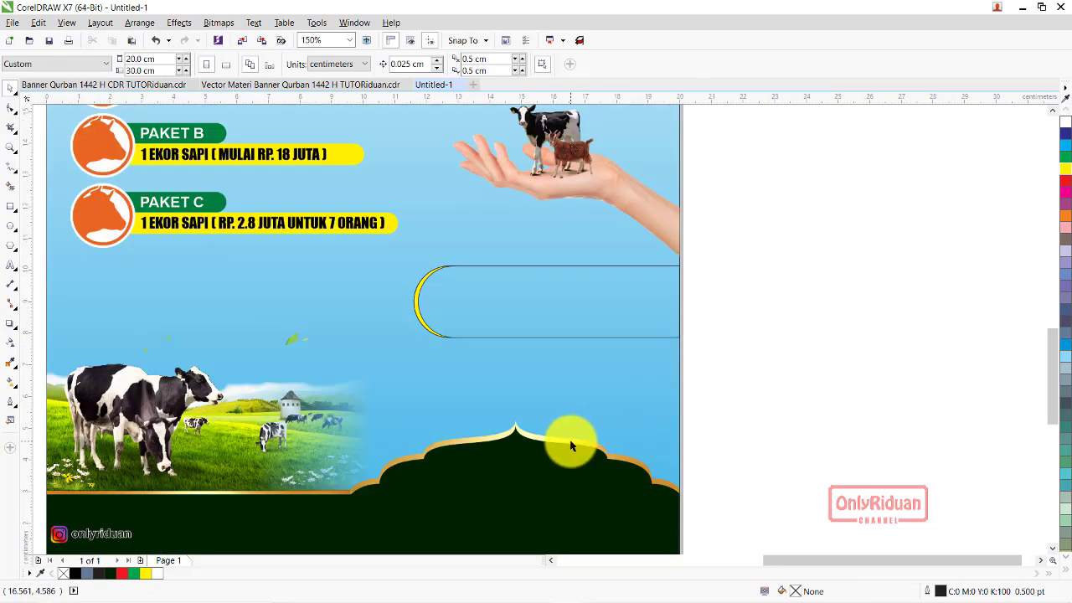
- Give the crescent the gold gradient fill using Copy Properties From
{"action": "left_click", "coordinate": [416, 306]}
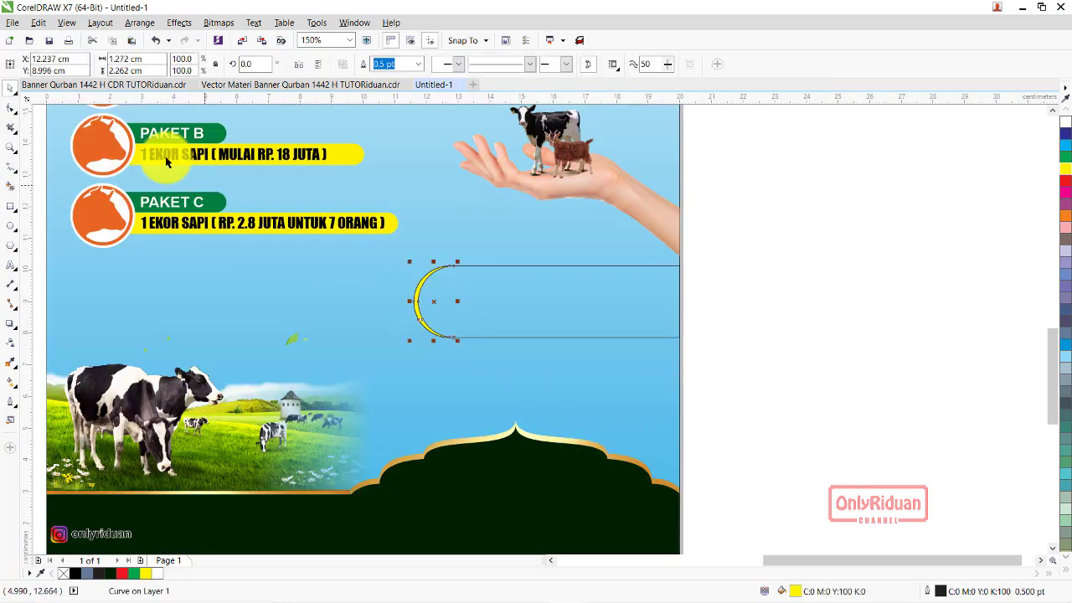
{"action": "left_click", "coordinate": [38, 24]}
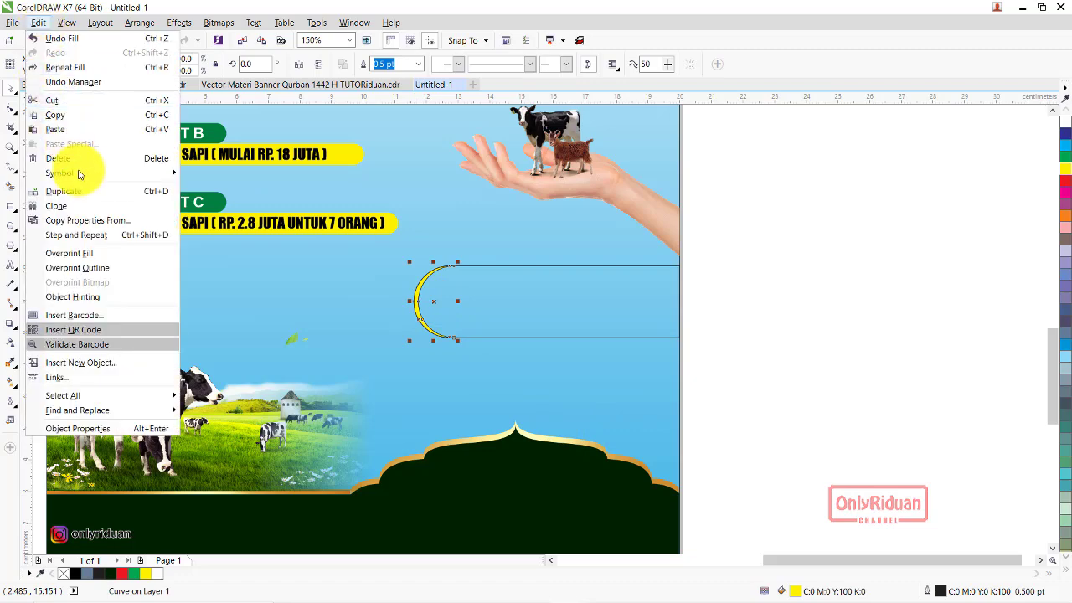
{"action": "left_click", "coordinate": [84, 215]}
{"action": "left_click", "coordinate": [549, 334]}
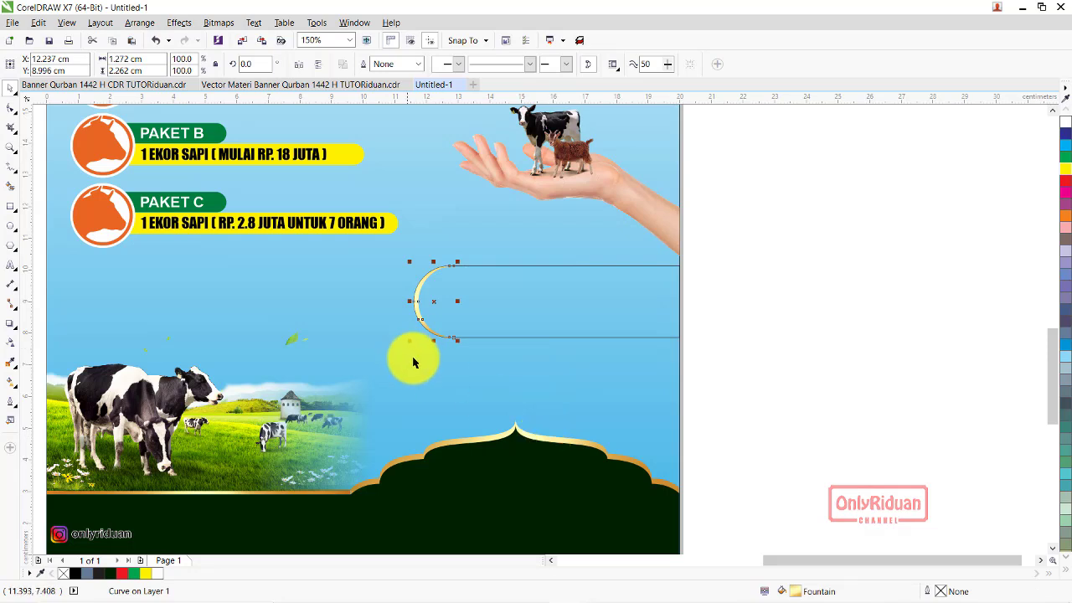
- Fill the rounded banner rectangle with dark red
{"action": "left_click", "coordinate": [576, 335]}
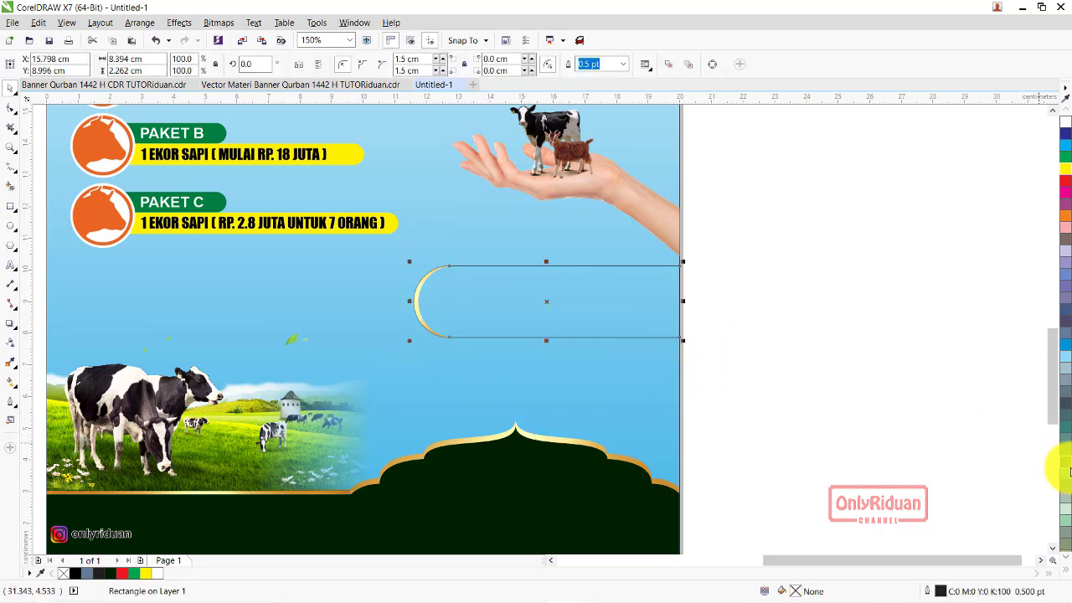
{"action": "left_click", "coordinate": [1065, 559]}
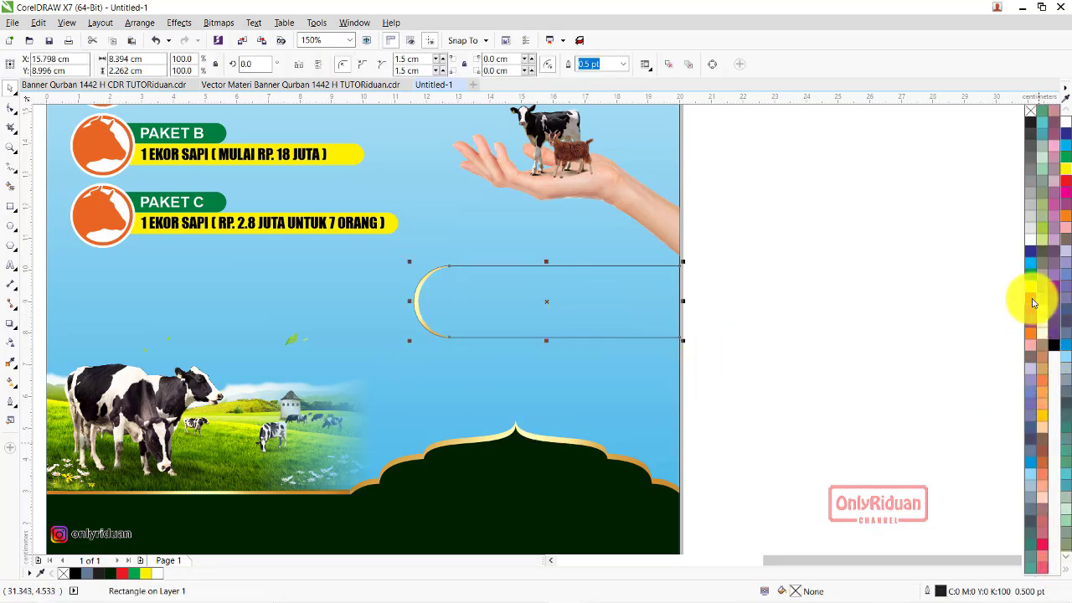
{"action": "left_click", "coordinate": [1033, 302]}
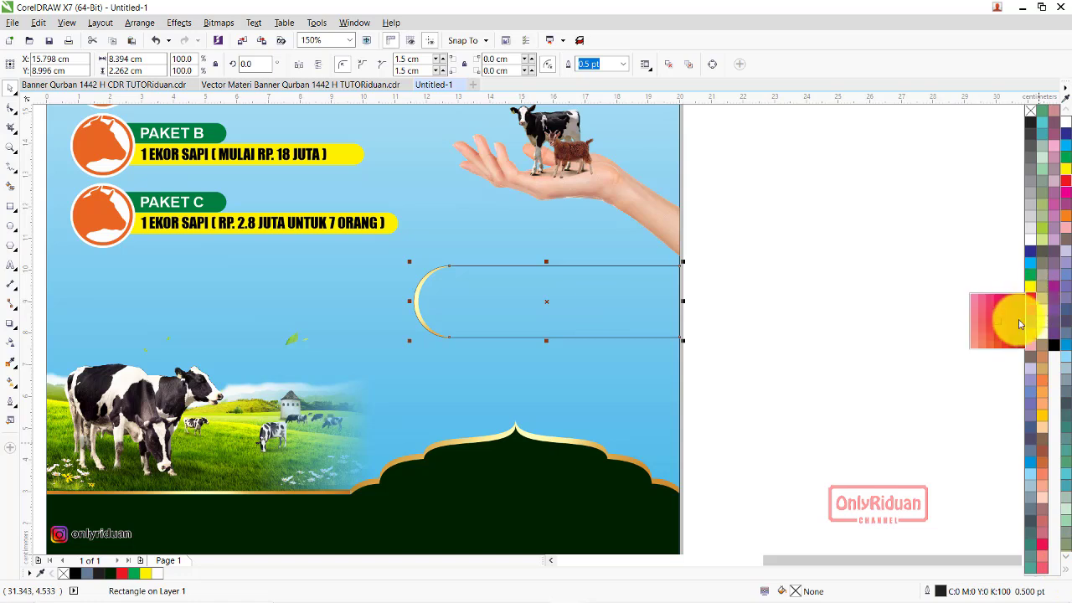
{"action": "left_click", "coordinate": [1019, 324]}
{"action": "left_click", "coordinate": [837, 323]}
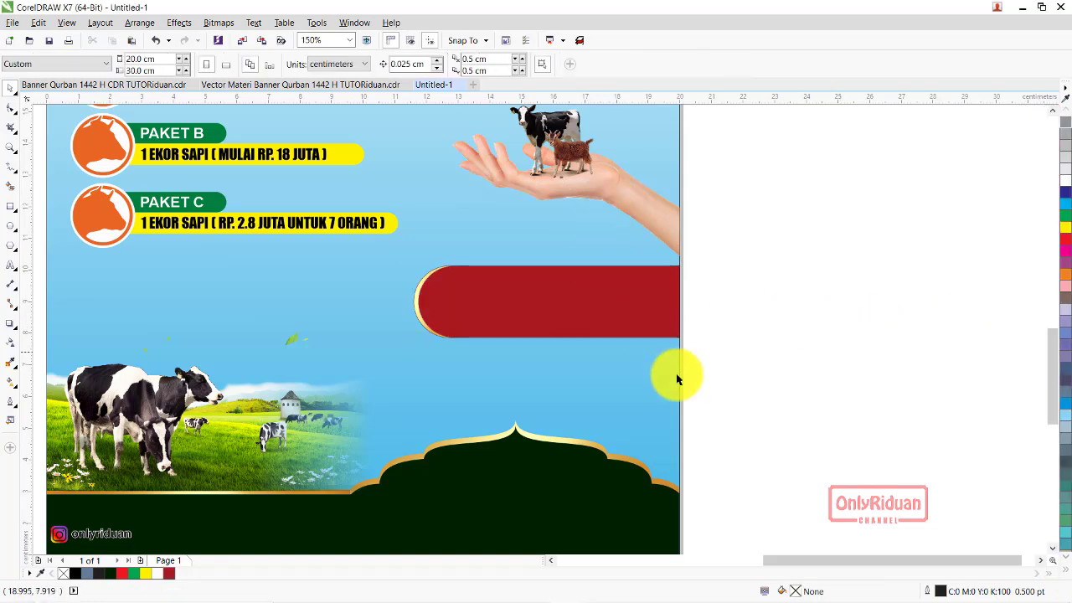
- Set the outline width of the red banner and crescent to None
{"action": "left_click_drag", "start_coordinate": [764, 390], "coordinate": [385, 229]}
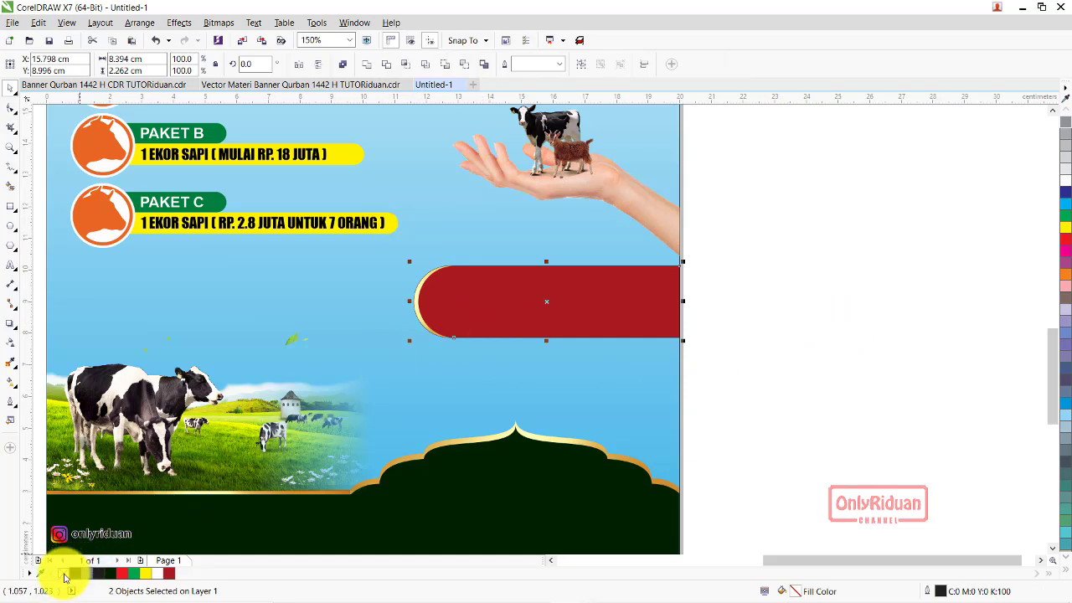
{"action": "left_click", "coordinate": [559, 64]}
{"action": "left_click", "coordinate": [547, 76]}
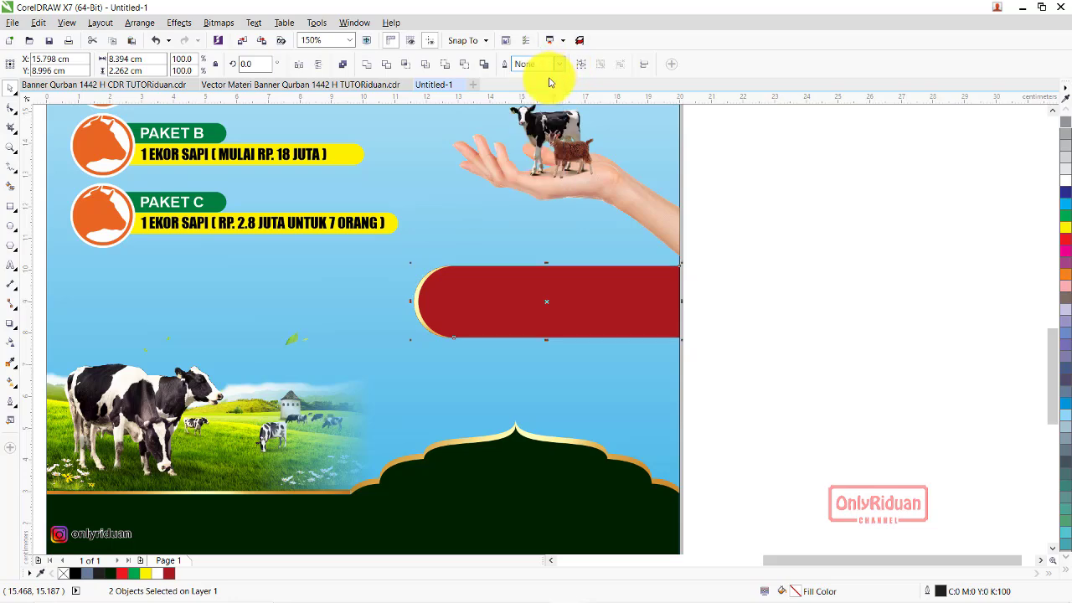
{"action": "left_click", "coordinate": [762, 216]}
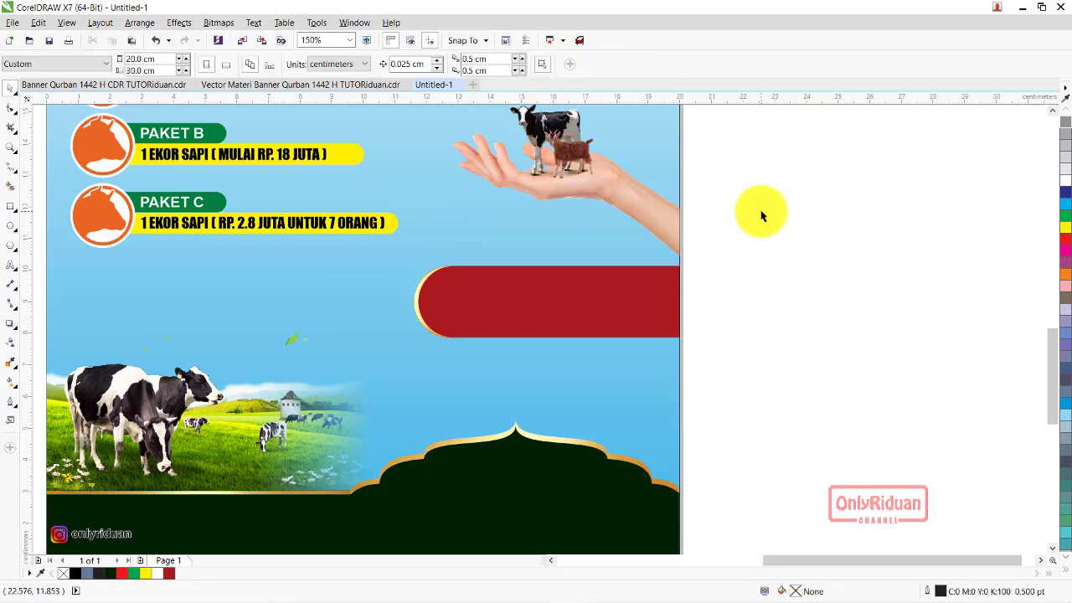
- Copy the white notice text from the reference banner and paste it onto the red banner
{"action": "left_click", "coordinate": [133, 86]}
{"action": "scroll", "coordinate": [535, 275], "scroll_direction": "up", "scroll_amount": 2}
{"action": "scroll", "coordinate": [519, 258], "scroll_direction": "down", "scroll_amount": 1}
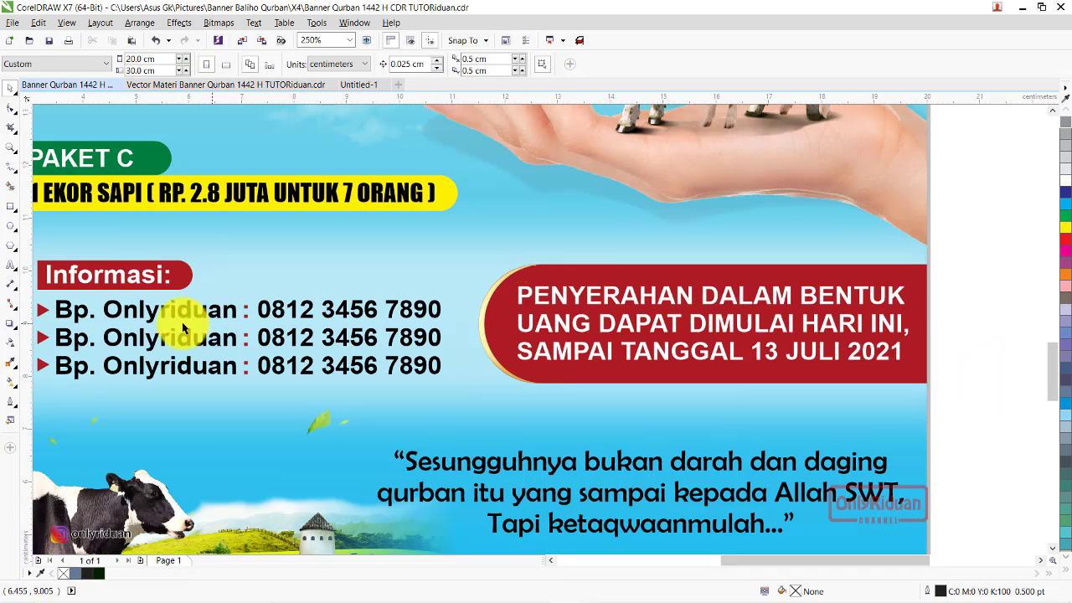
{"action": "left_click", "coordinate": [603, 328]}
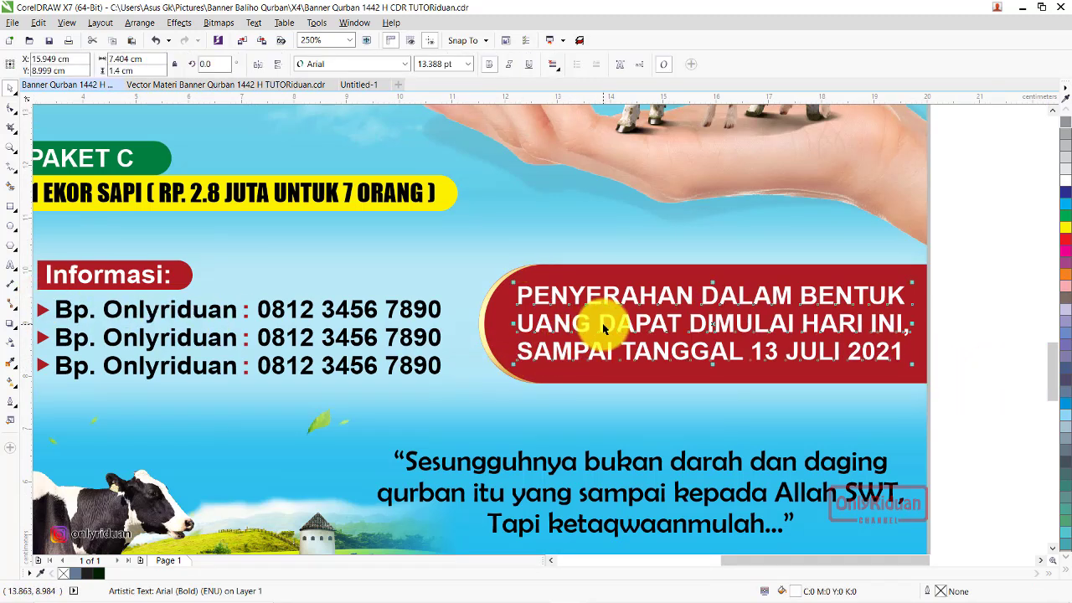
{"action": "left_click", "coordinate": [359, 85]}
{"action": "key", "text": "ctrl+v"}
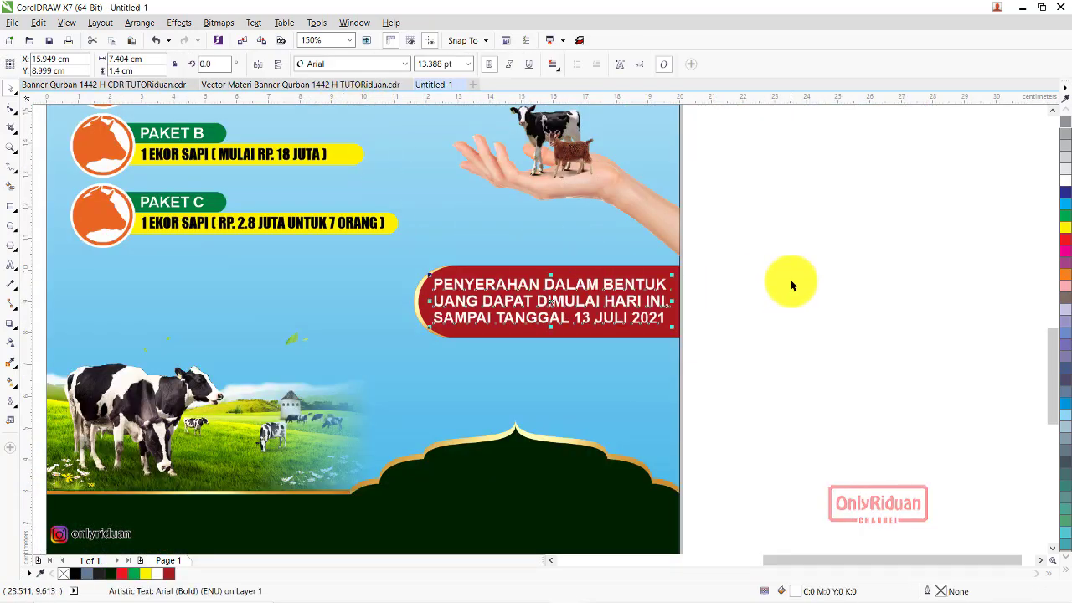
{"action": "left_click", "coordinate": [796, 282]}
{"action": "scroll", "coordinate": [801, 281], "scroll_direction": "down", "scroll_amount": 1}
{"action": "scroll", "coordinate": [769, 282], "scroll_direction": "up", "scroll_amount": 1}
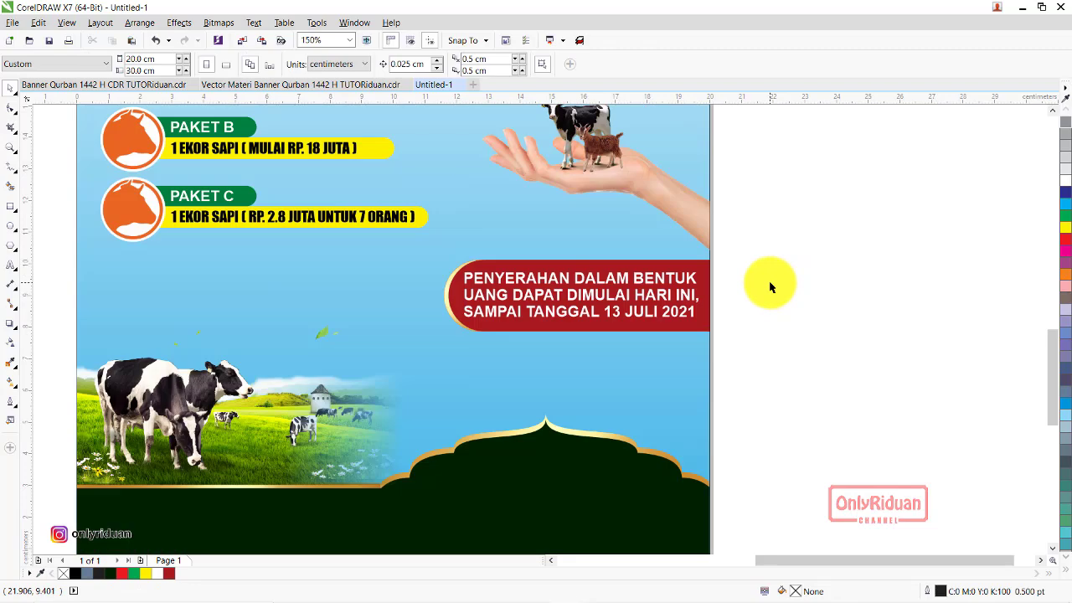
- Bring up the Vector Materi Banner Qurban materials file
{"action": "left_click", "coordinate": [134, 84]}
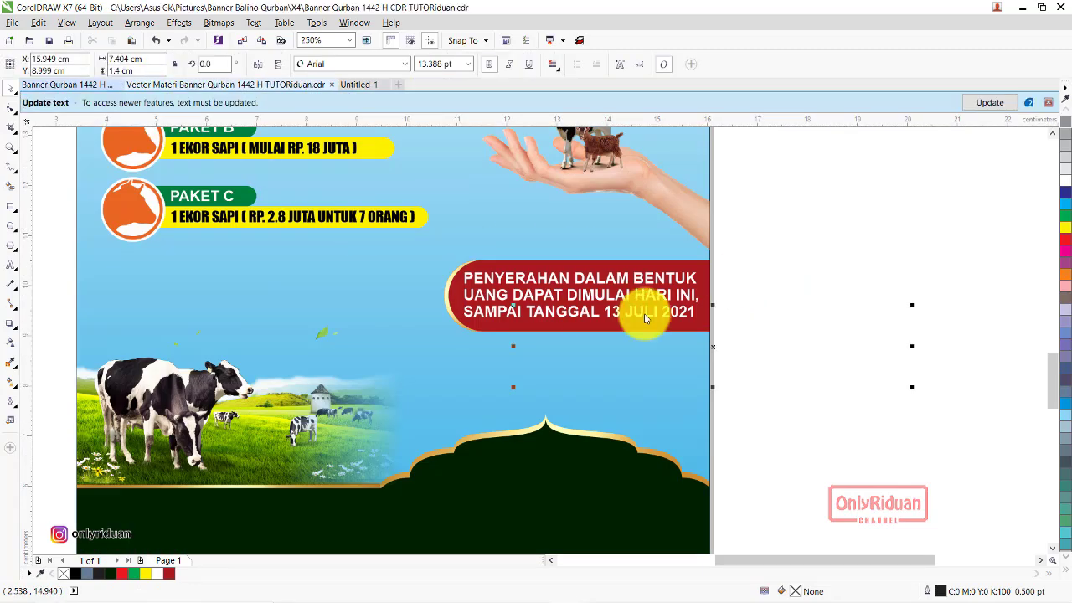
{"action": "scroll", "coordinate": [801, 350], "scroll_direction": "down", "scroll_amount": 1}
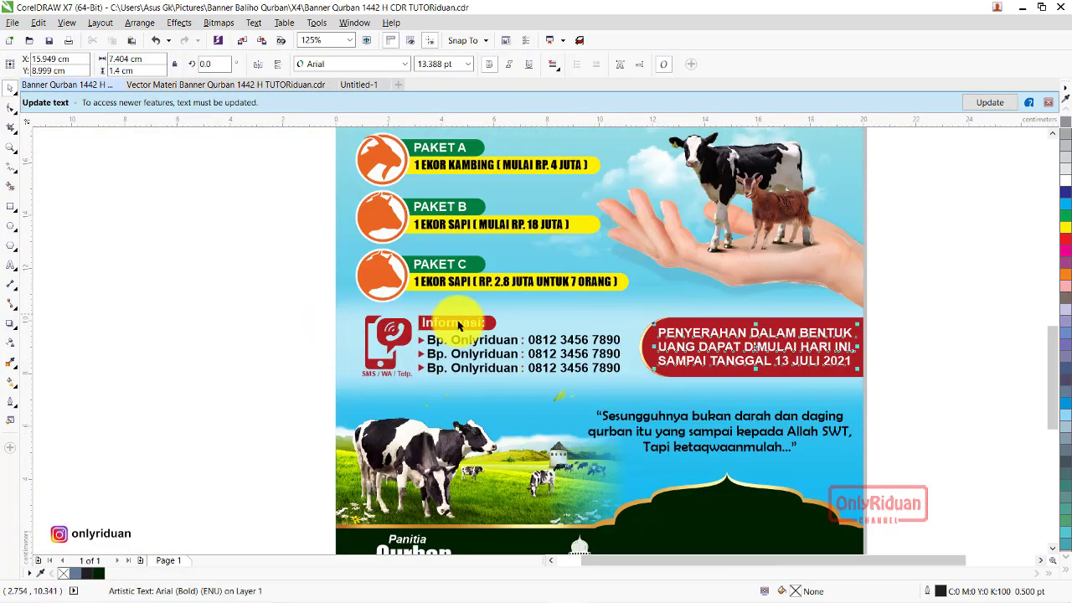
{"action": "left_click", "coordinate": [268, 87]}
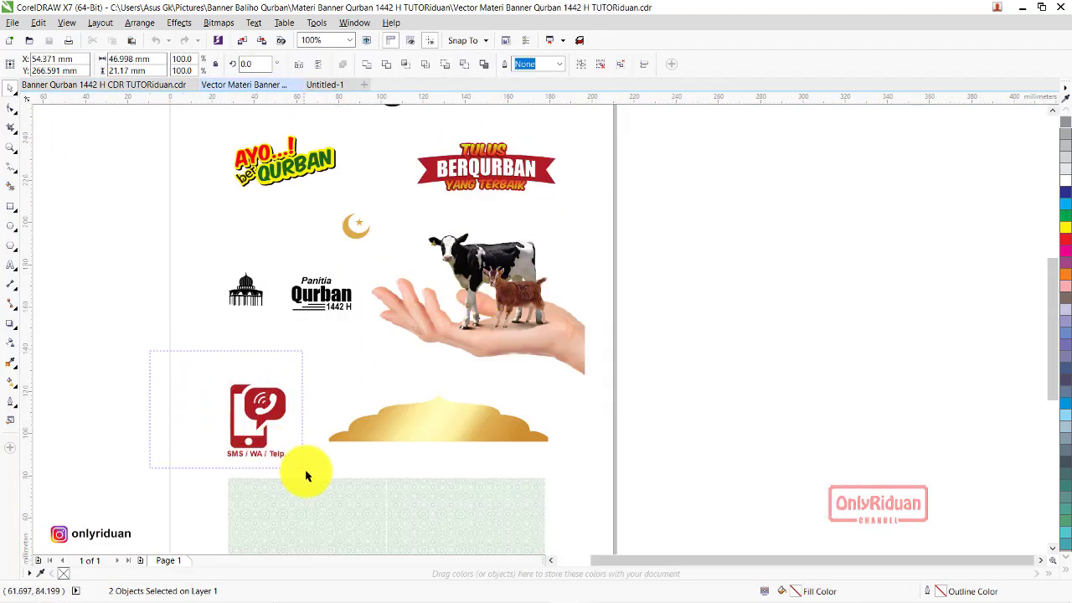
- Bring the red phone icon and caption into Untitled-1, below the Paket C row
{"action": "left_click_drag", "start_coordinate": [148, 354], "coordinate": [306, 470]}
{"action": "left_click", "coordinate": [325, 84]}
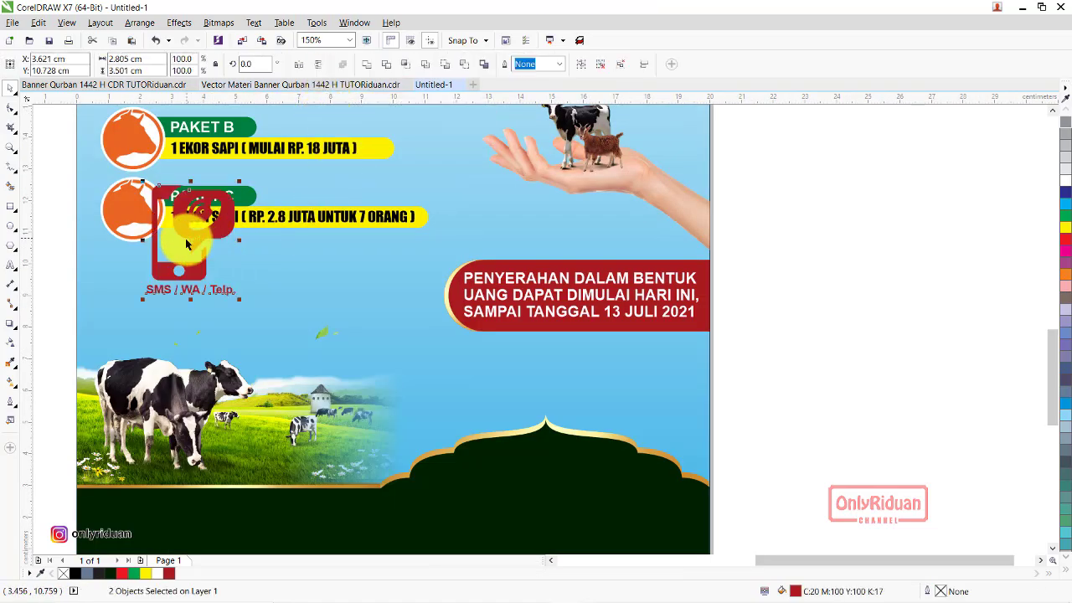
{"action": "left_click_drag", "start_coordinate": [325, 94], "coordinate": [226, 239]}
{"action": "mouse_move", "coordinate": [238, 183]}
{"action": "left_mouse_down"}
{"action": "mouse_move", "coordinate": [139, 286]}
{"action": "mouse_move", "coordinate": [142, 278]}
{"action": "left_mouse_up"}
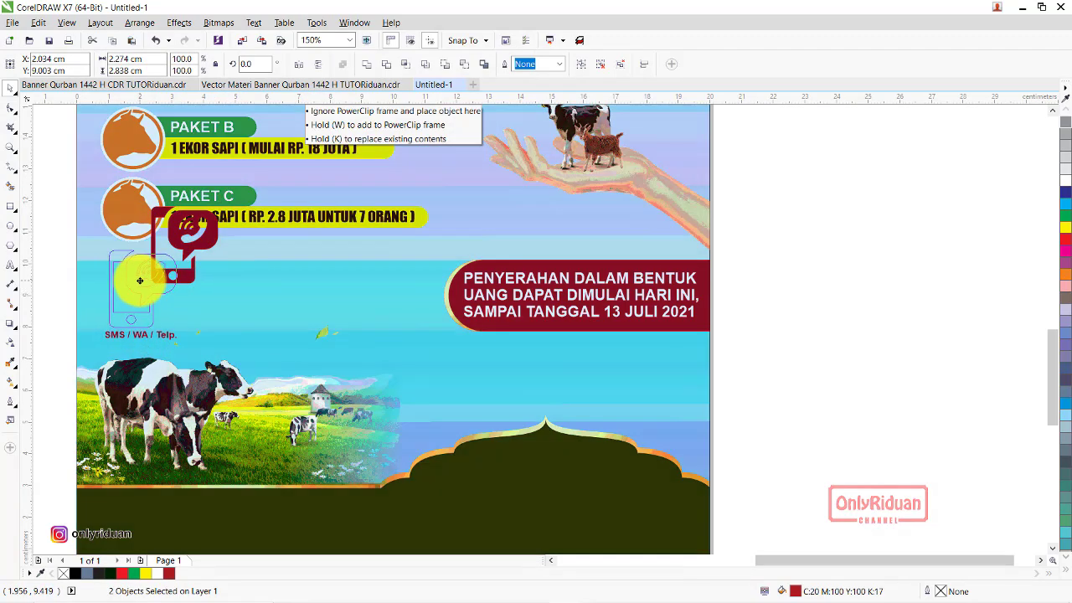
- Copy the Informasi heading, contact name and phone-number lines and paste them beside the phone icon
{"action": "left_click", "coordinate": [134, 84]}
{"action": "left_click", "coordinate": [239, 415]}
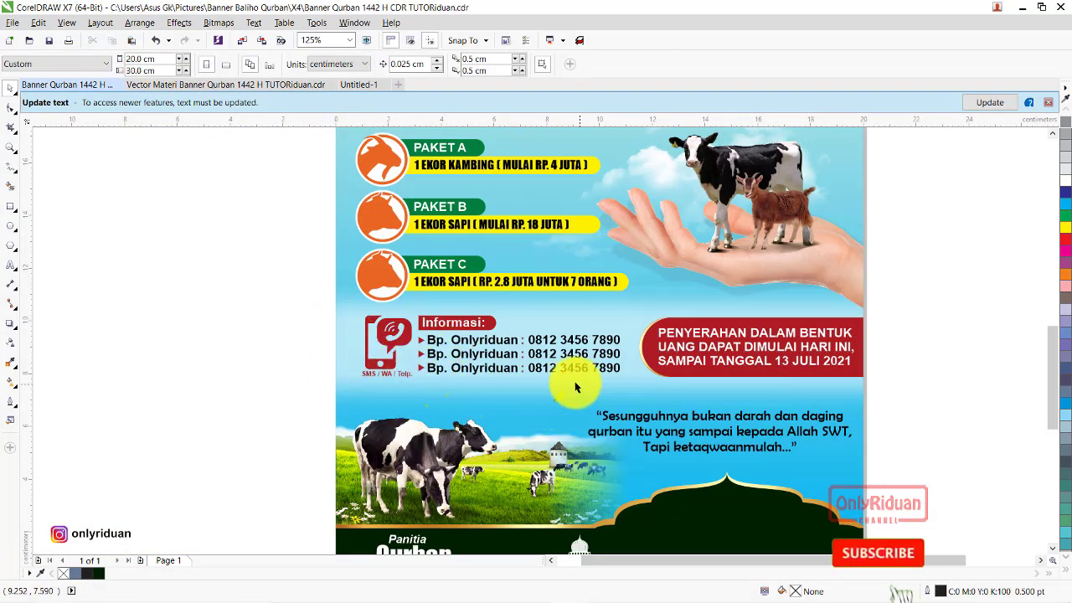
{"action": "left_click", "coordinate": [532, 357]}
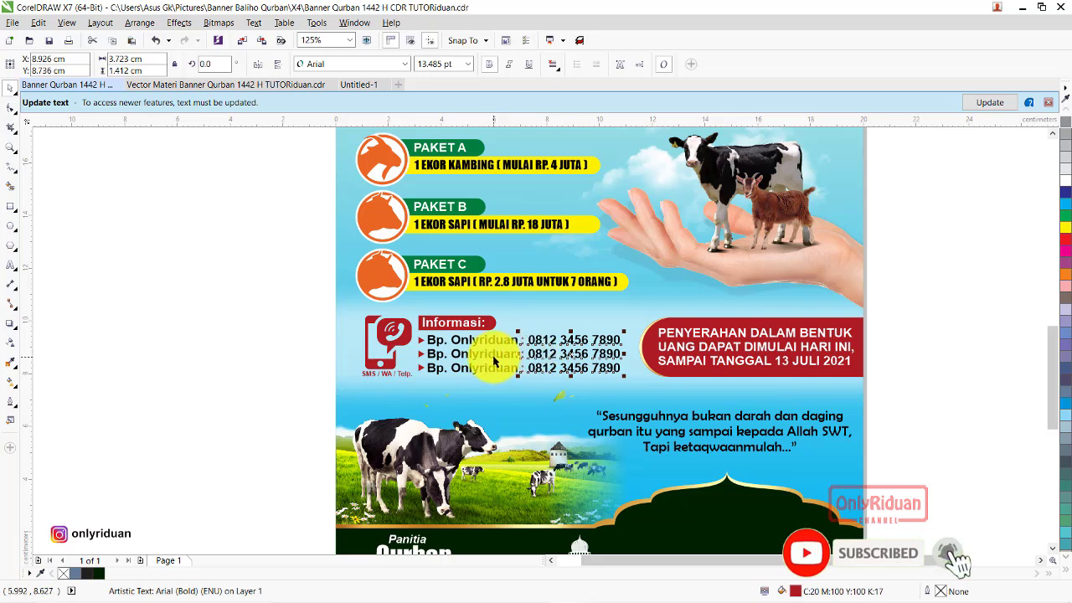
{"action": "left_click", "coordinate": [448, 354], "text": "shift"}
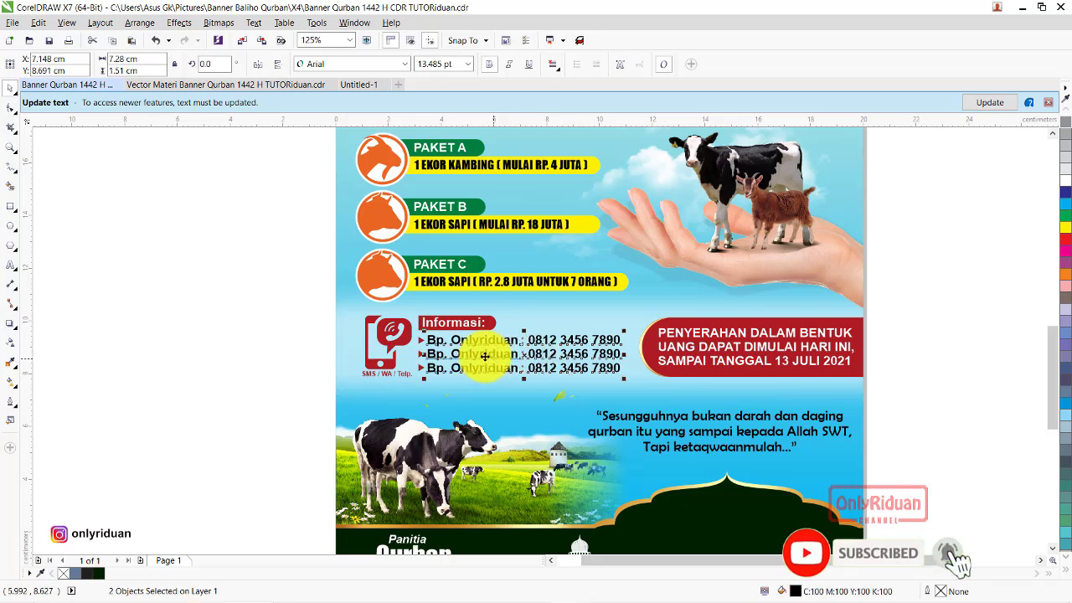
{"action": "left_click", "coordinate": [424, 353], "text": "shift"}
{"action": "left_click", "coordinate": [476, 322], "text": "shift"}
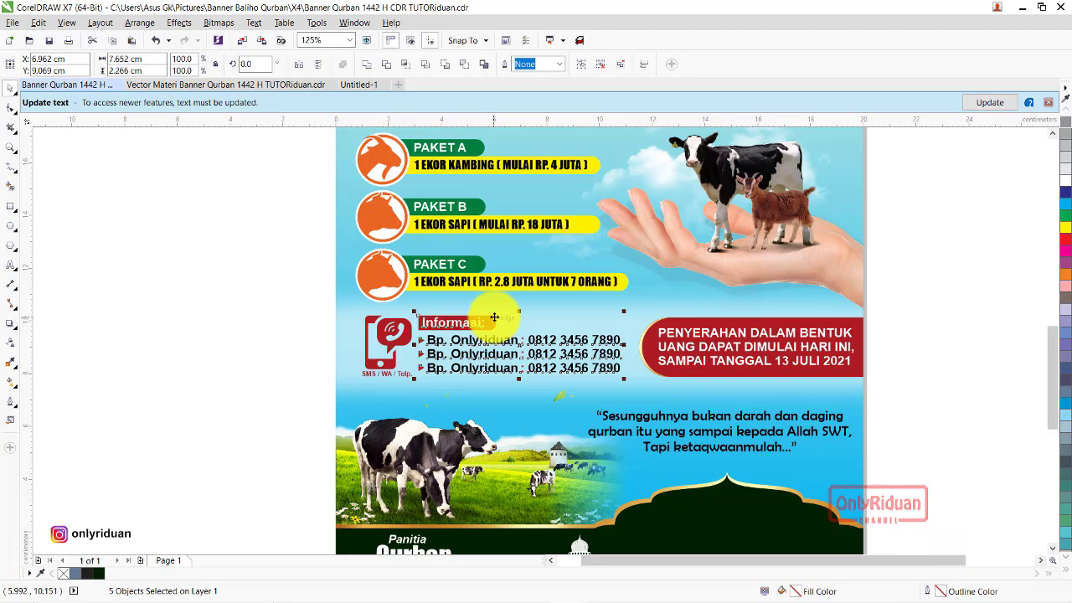
{"action": "left_click", "coordinate": [357, 86]}
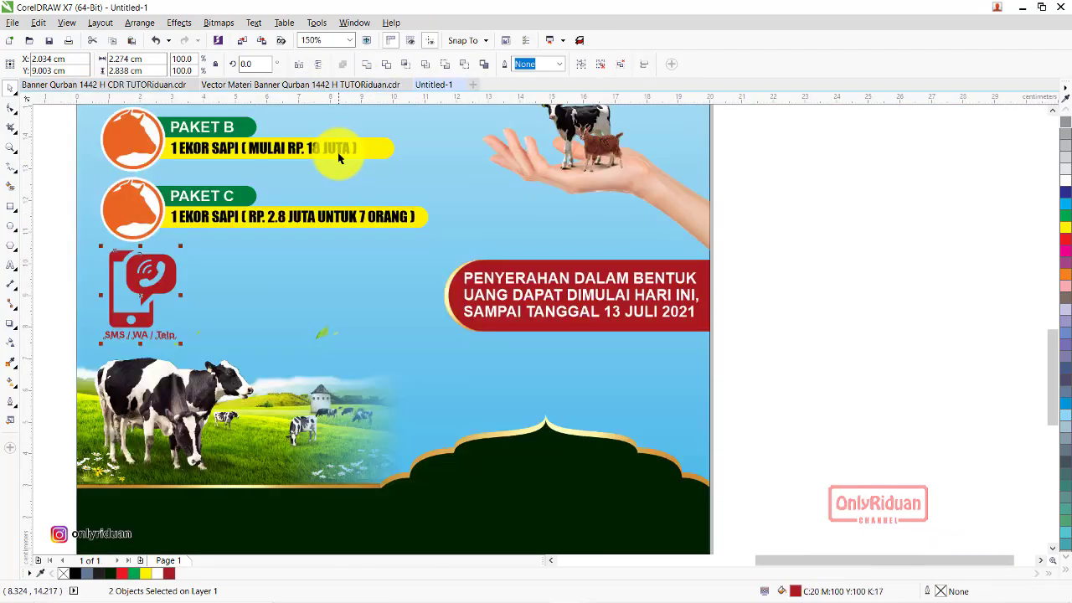
{"action": "key", "text": "ctrl+v"}
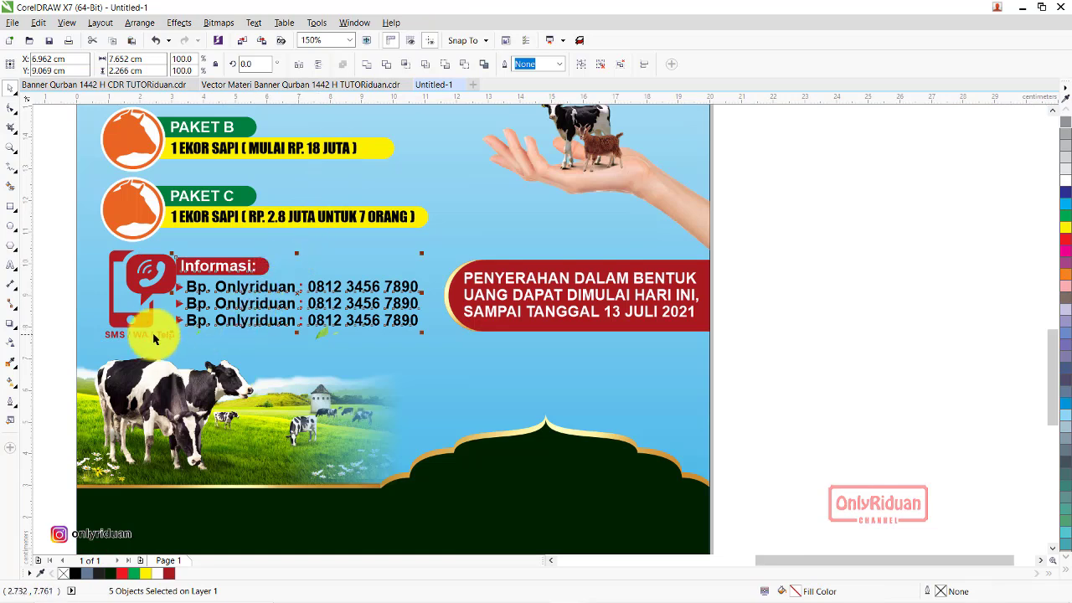
{"action": "left_click", "coordinate": [146, 305]}
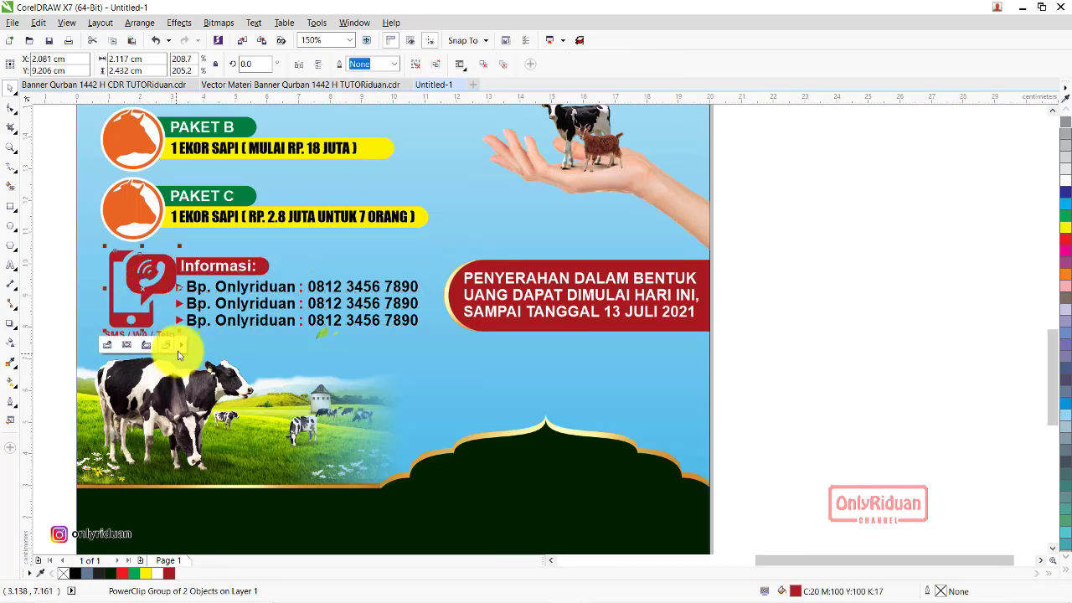
{"action": "left_click", "coordinate": [53, 247]}
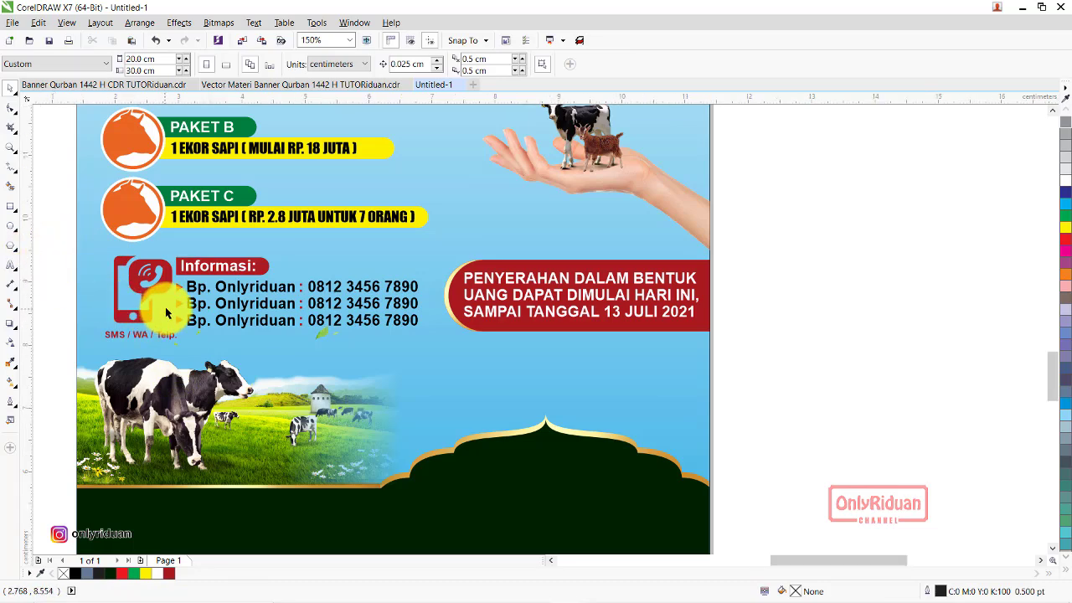
- Draw a small 3-sided polygon triangle just below the contact lines
{"action": "scroll", "coordinate": [163, 306], "scroll_direction": "up", "scroll_amount": 1}
{"action": "left_click", "coordinate": [192, 333]}
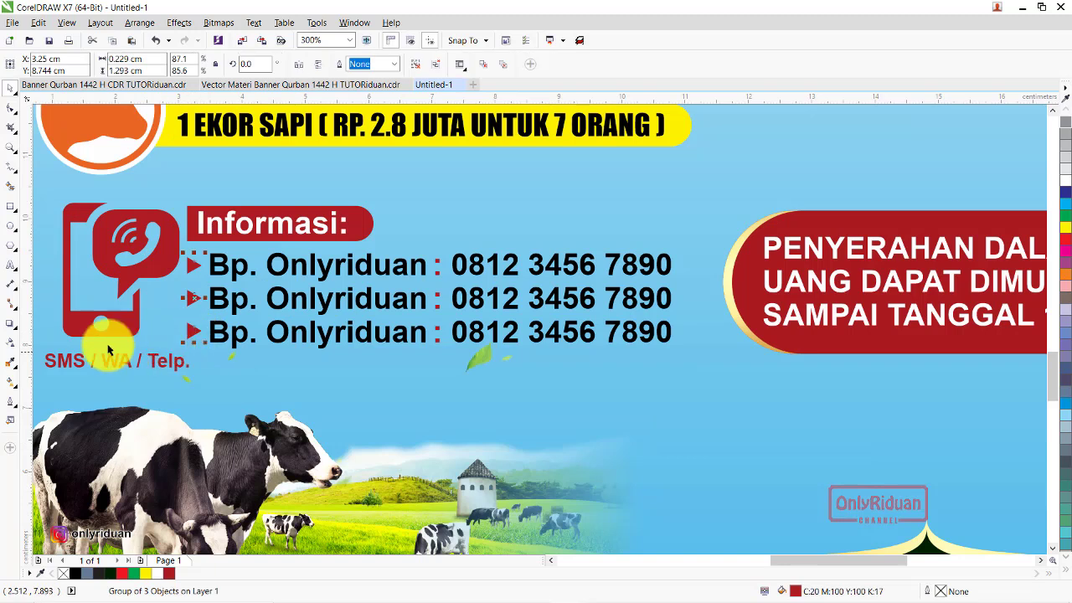
{"action": "left_click", "coordinate": [11, 249]}
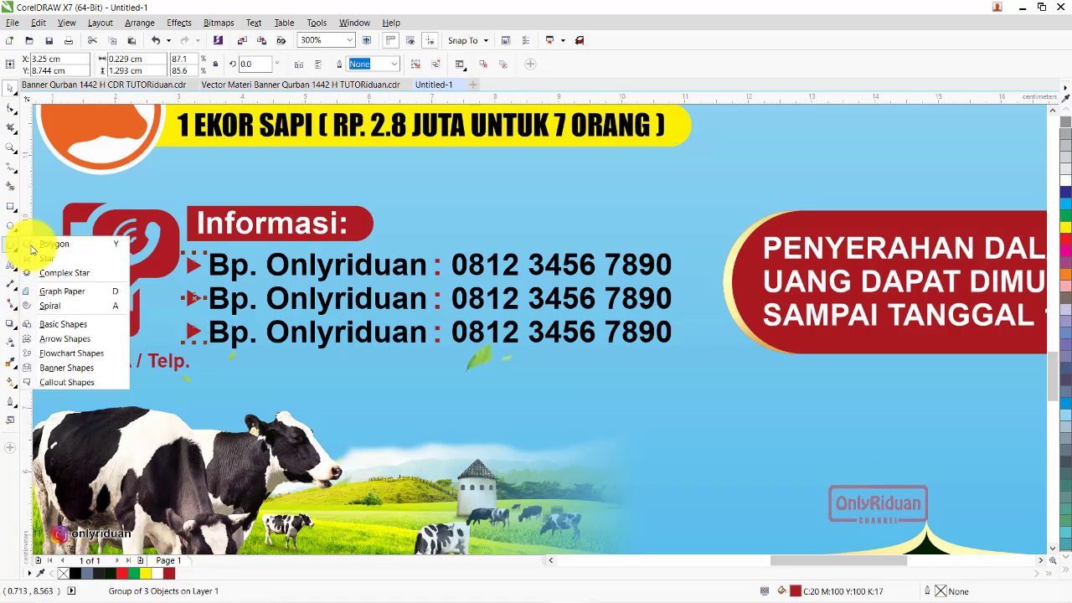
{"action": "left_click", "coordinate": [59, 246]}
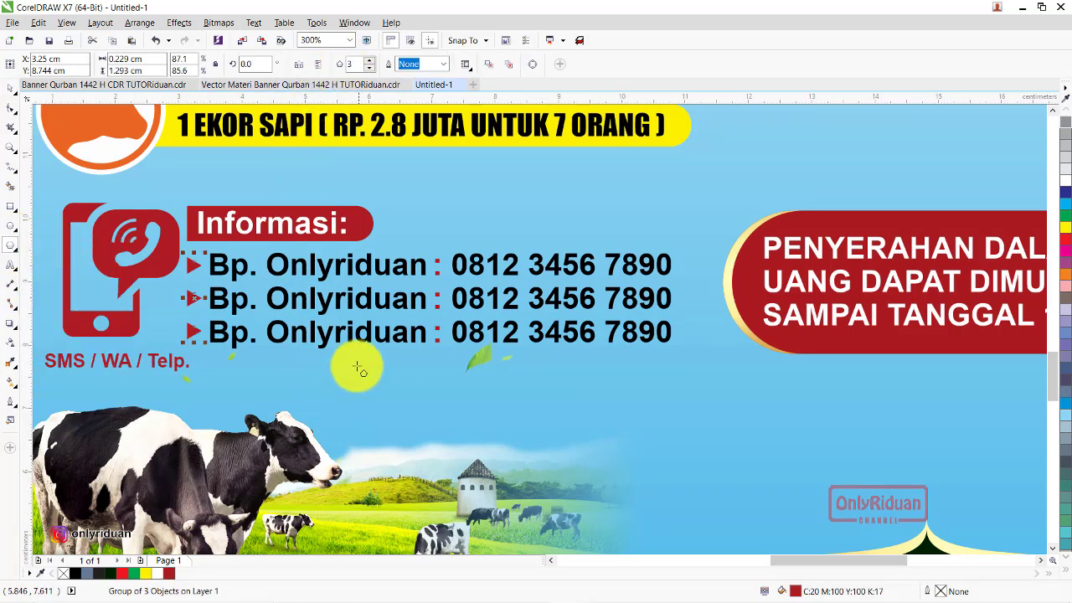
{"action": "left_click_drag", "start_coordinate": [364, 371], "coordinate": [381, 408]}
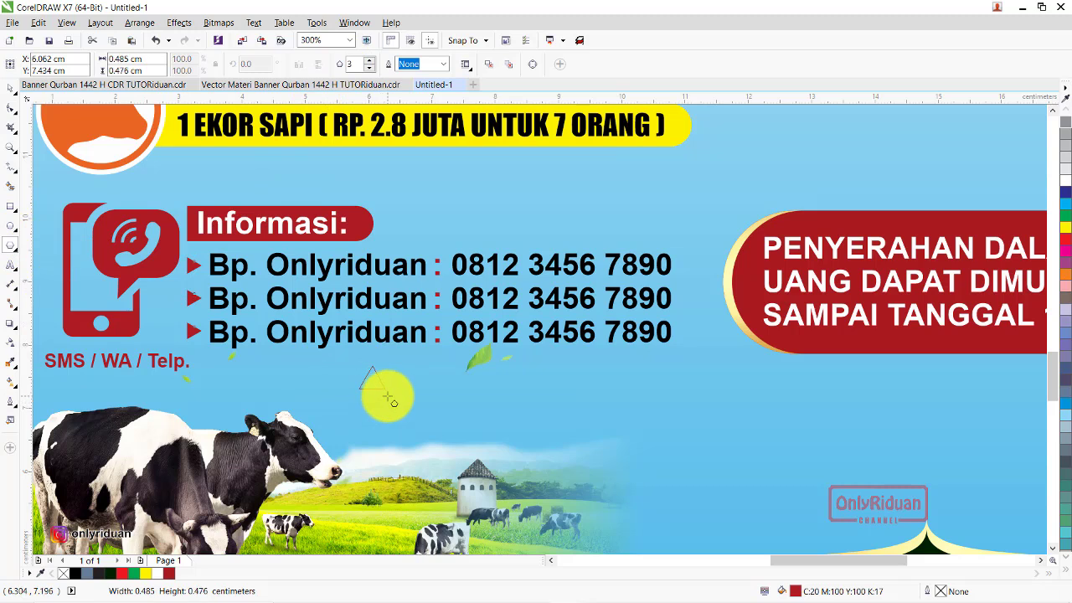
{"action": "left_click_drag", "start_coordinate": [388, 394], "coordinate": [378, 382]}
- Rotate the triangle 90° to point right, fill it dark red and remove its outline
{"action": "left_click", "coordinate": [251, 63]}
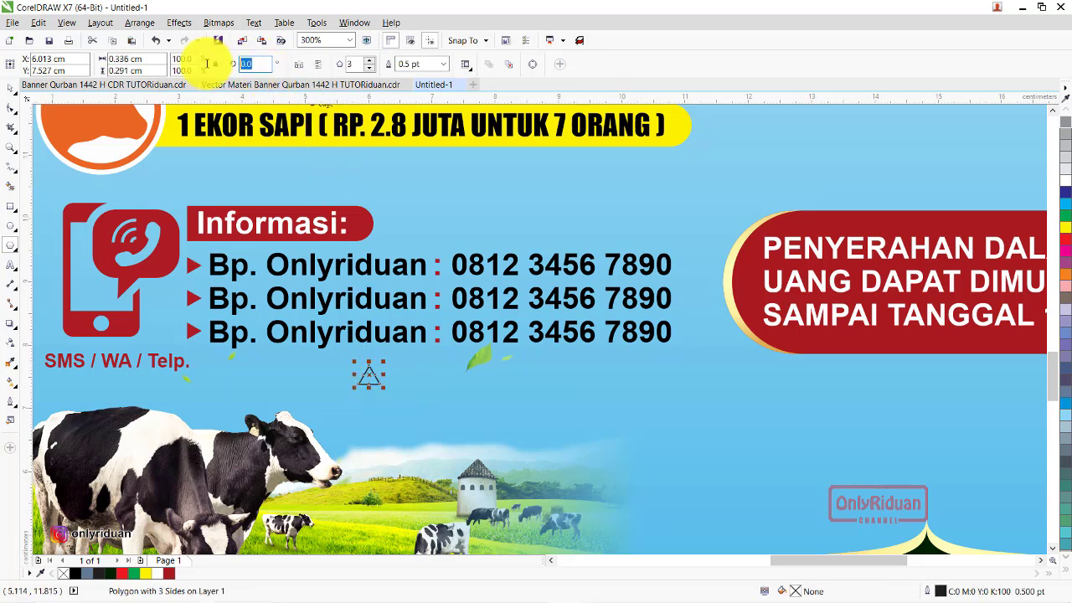
{"action": "type", "text": "90"}
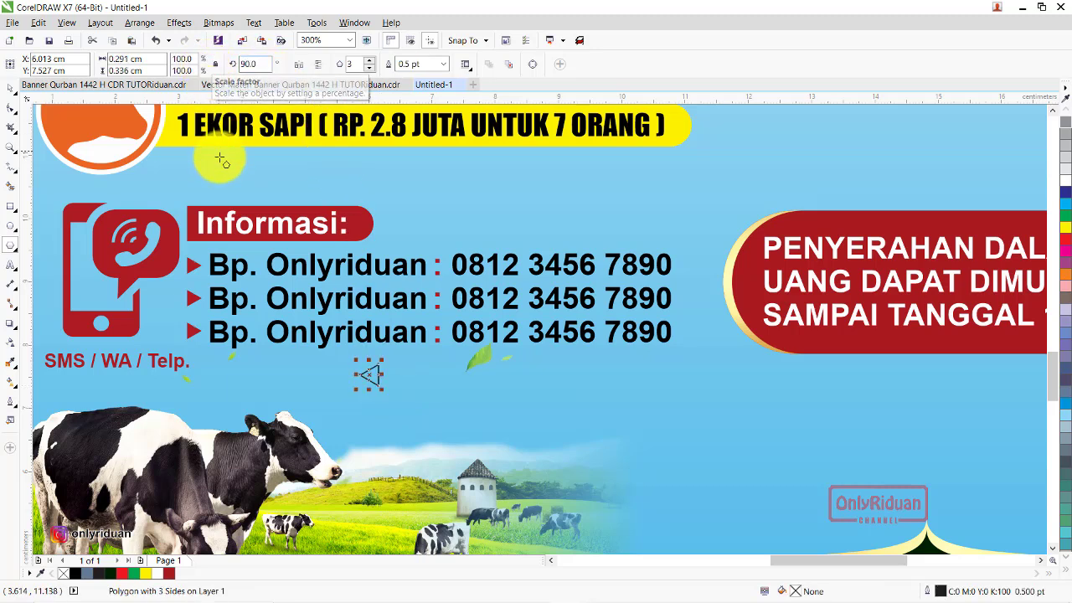
{"action": "left_click", "coordinate": [259, 64]}
{"action": "key", "text": "Return"}
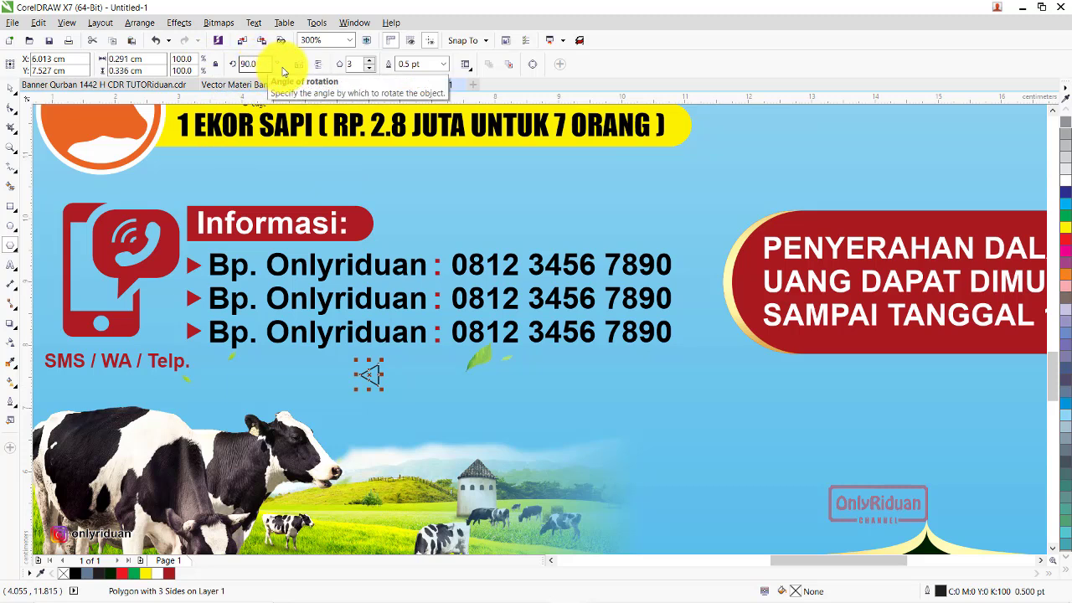
{"action": "left_click", "coordinate": [168, 575]}
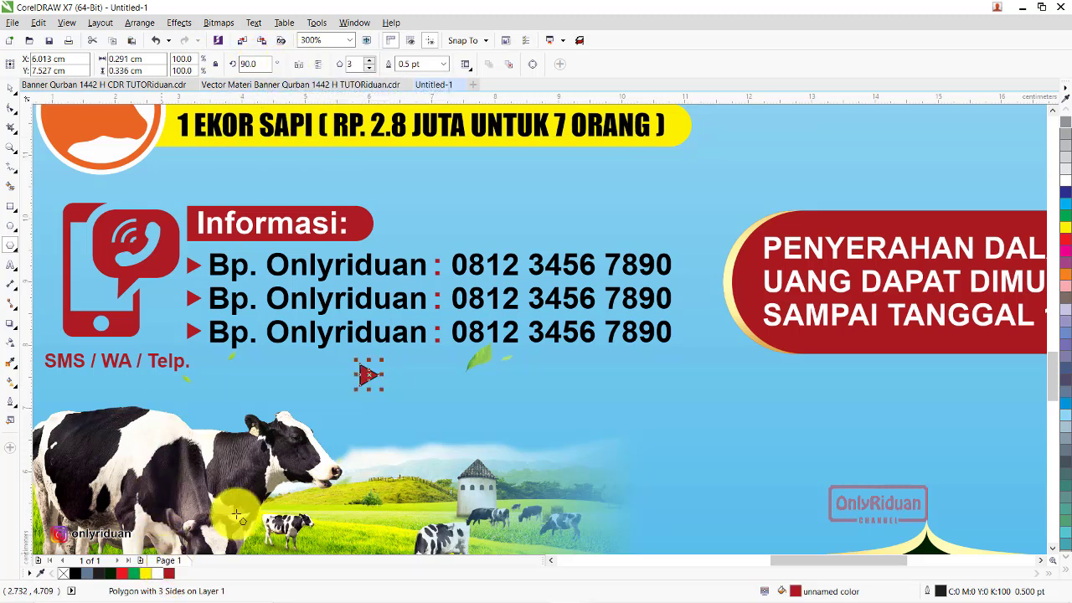
{"action": "right_click", "coordinate": [67, 574]}
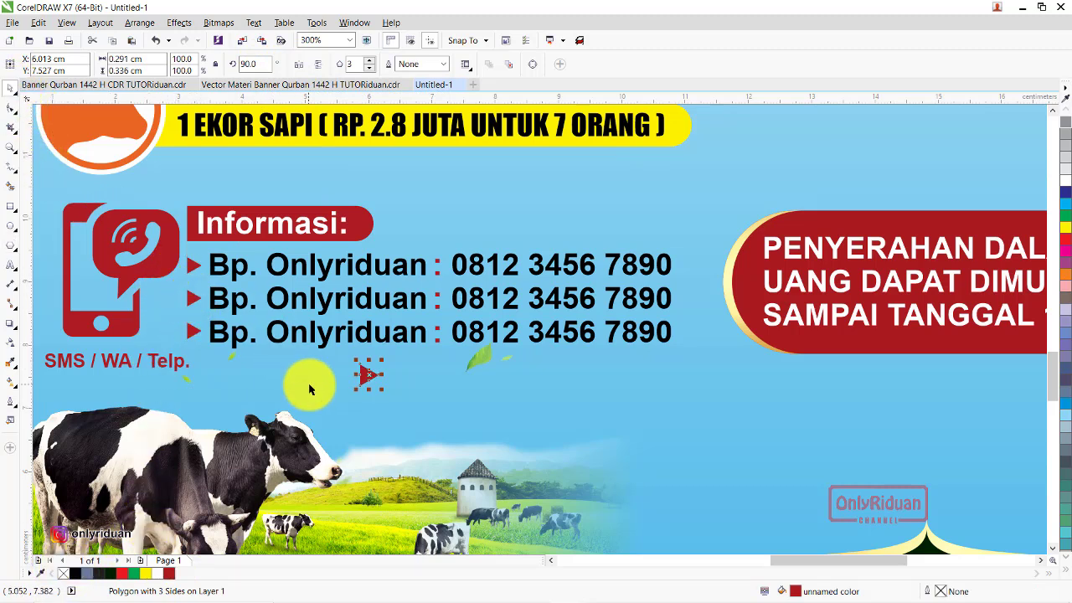
{"action": "left_click", "coordinate": [318, 407]}
{"action": "left_click", "coordinate": [368, 376]}
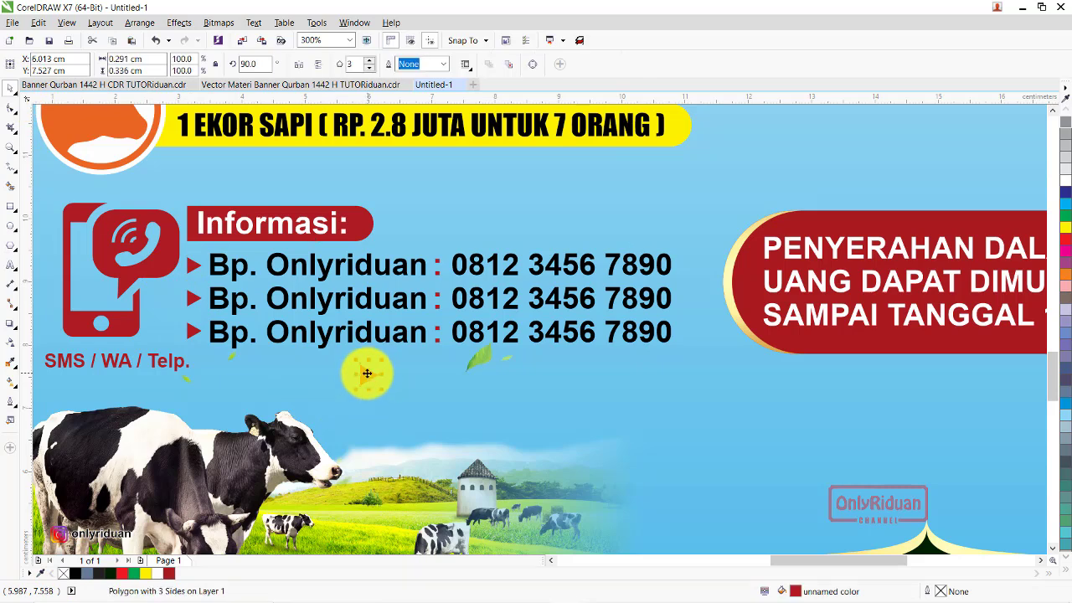
{"action": "key", "text": "Escape"}
{"action": "scroll", "coordinate": [402, 376], "scroll_direction": "down", "scroll_amount": 2}
{"action": "scroll", "coordinate": [403, 376], "scroll_direction": "down", "scroll_amount": 2}
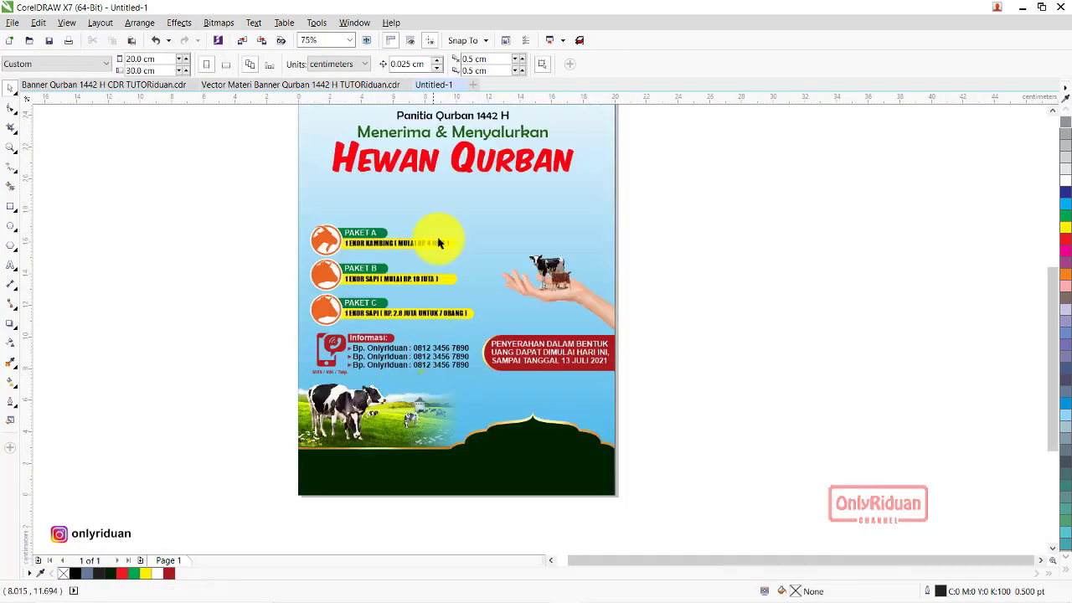
{"action": "left_click", "coordinate": [1053, 116]}
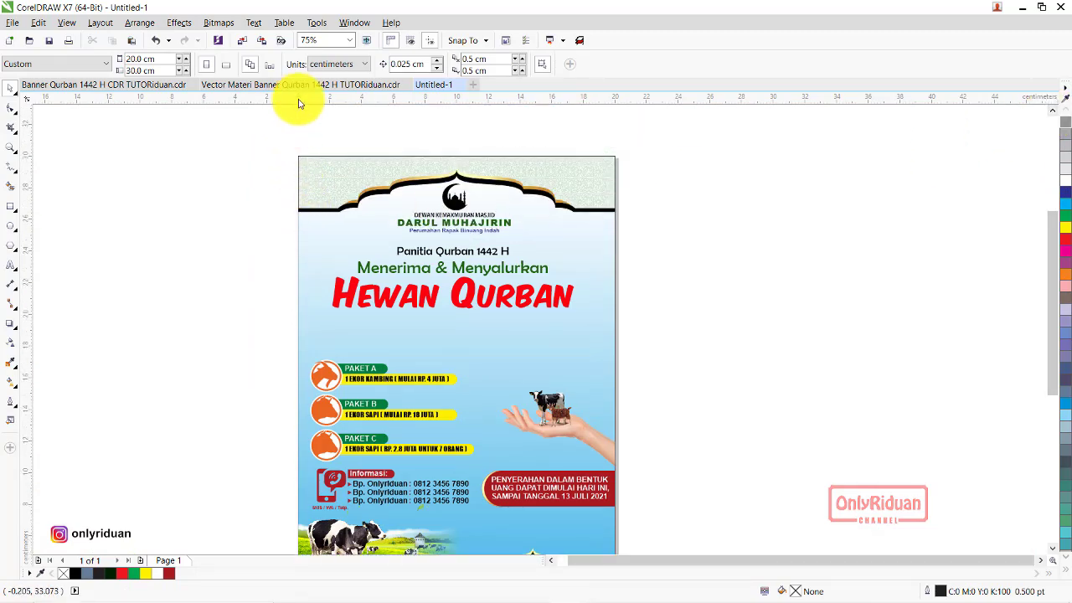
- Paste the AYO...! berQURBAN and TULUS BERQURBAN badges from Vector Materi, placing them top-left and below the title
{"action": "left_click", "coordinate": [295, 86]}
{"action": "left_click", "coordinate": [293, 186]}
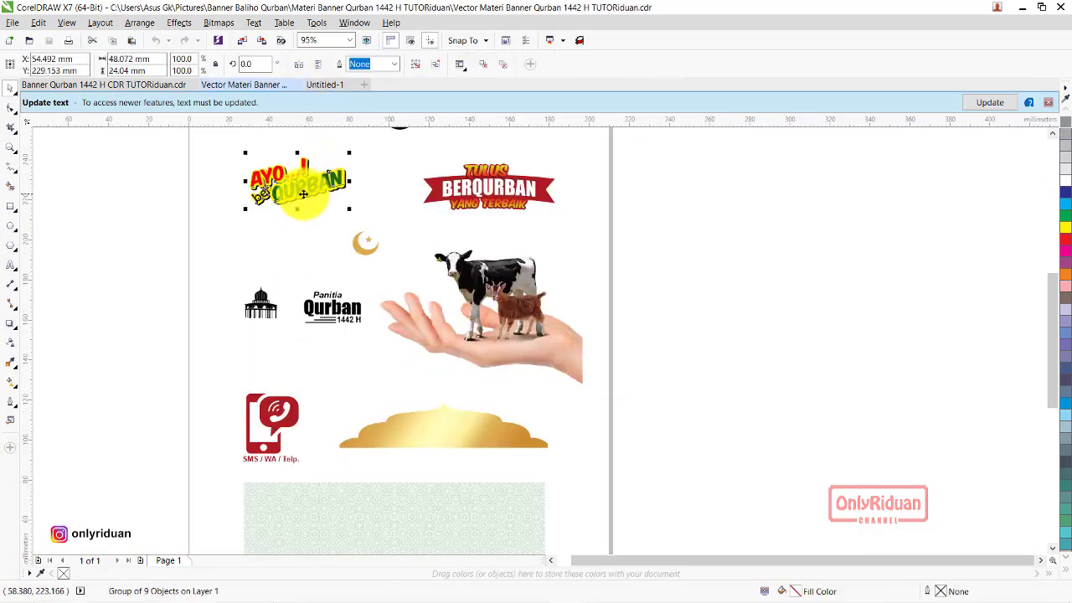
{"action": "left_click", "coordinate": [1053, 103]}
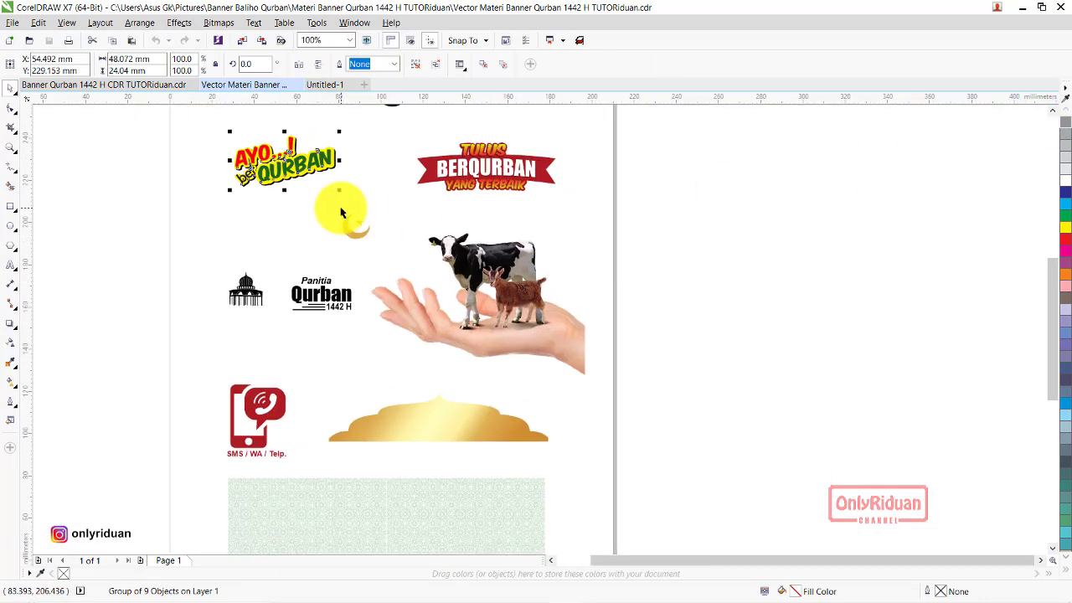
{"action": "left_click", "coordinate": [481, 172], "text": "ctrl"}
{"action": "left_click_drag", "start_coordinate": [674, 232], "coordinate": [402, 114]}
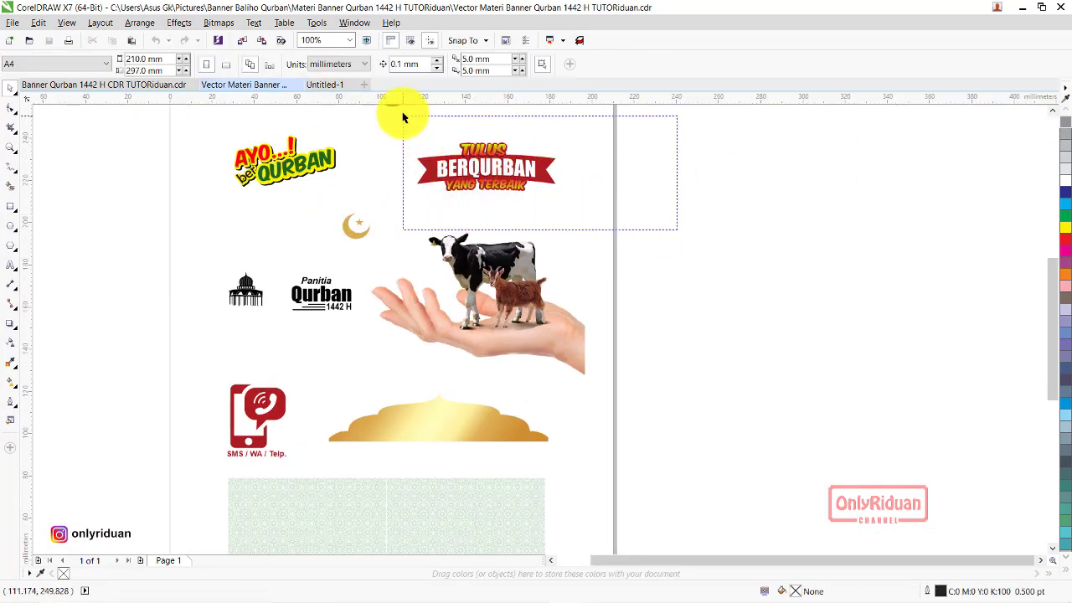
{"action": "left_click", "coordinate": [303, 168], "text": "shift"}
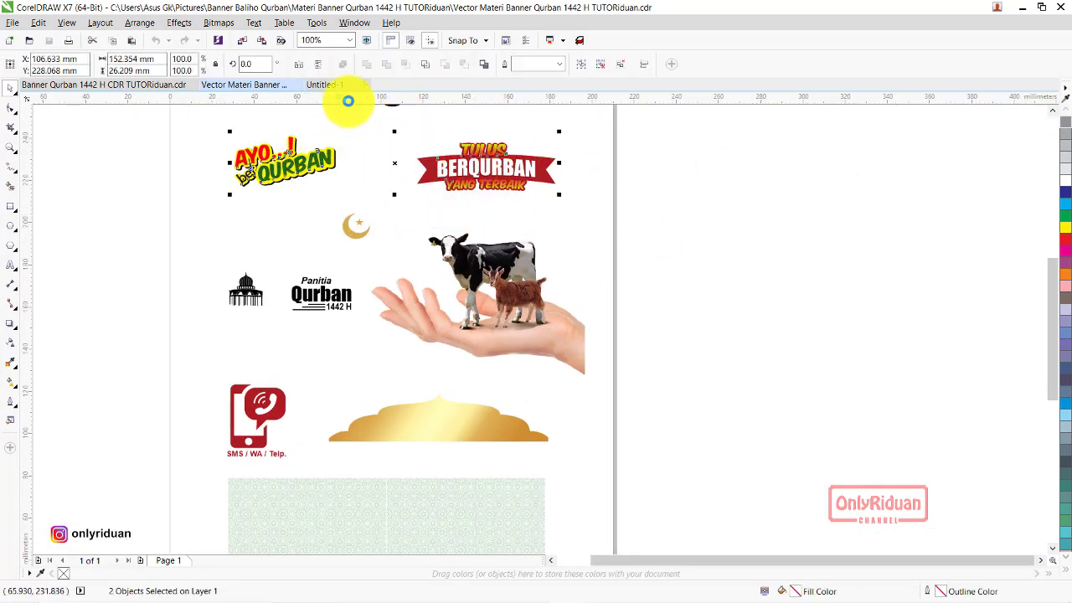
{"action": "left_click", "coordinate": [330, 85]}
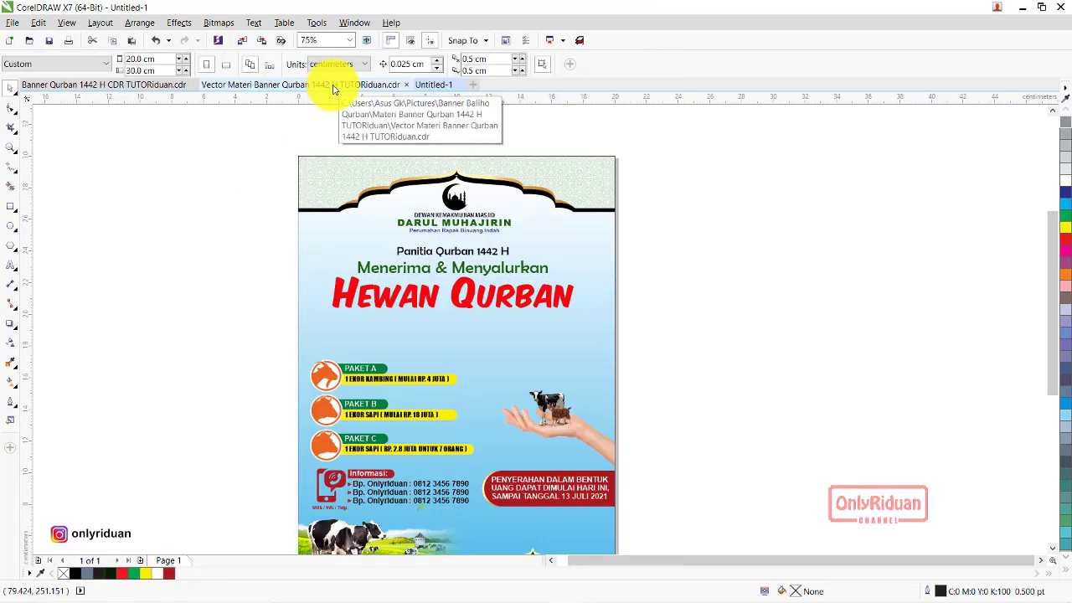
{"action": "key", "text": "ctrl+v"}
{"action": "mouse_move", "coordinate": [568, 242]}
{"action": "left_mouse_down"}
{"action": "mouse_move", "coordinate": [532, 274]}
{"action": "mouse_move", "coordinate": [365, 335]}
{"action": "left_mouse_up"}
{"action": "left_click_drag", "start_coordinate": [378, 269], "coordinate": [345, 224]}
{"action": "left_click", "coordinate": [659, 264]}
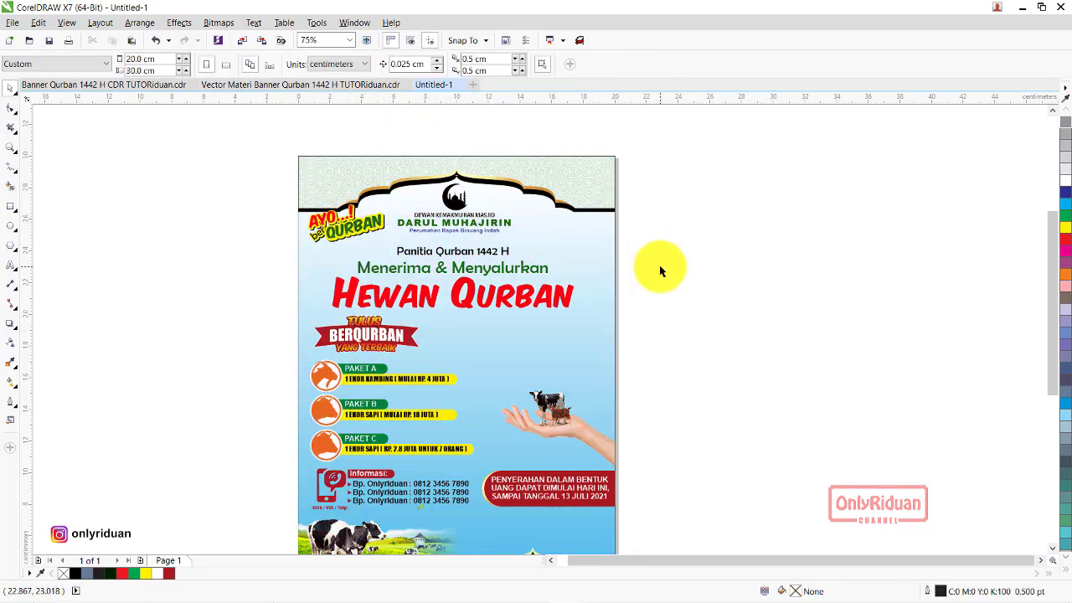
- Copy the Arabic verse box into Untitled-1, right of the BERQURBAN badge below the title
{"action": "left_click", "coordinate": [352, 85]}
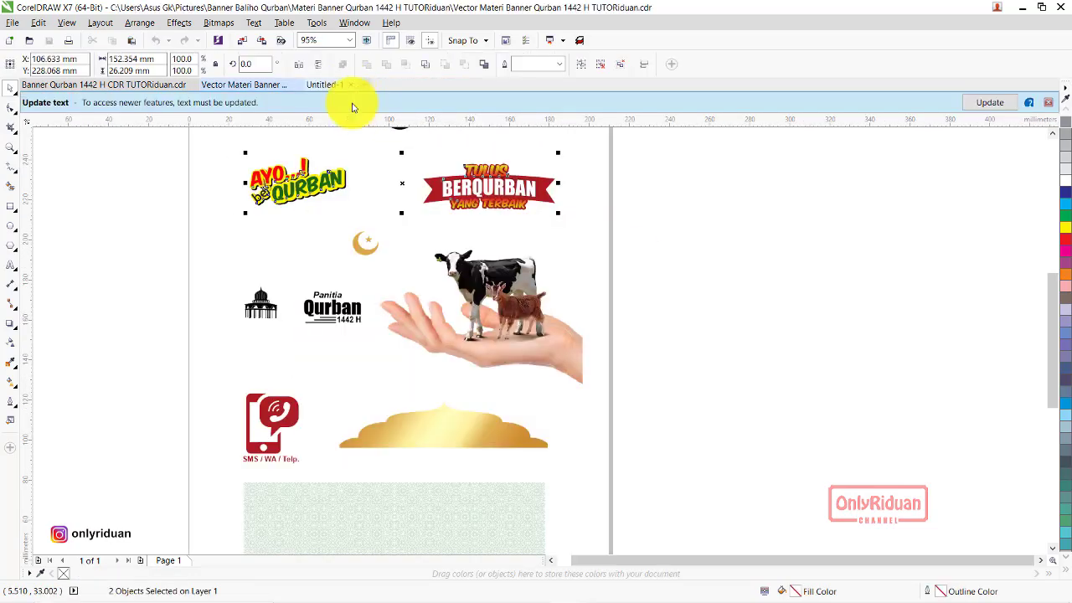
{"action": "left_click", "coordinate": [1046, 104]}
{"action": "left_click_drag", "start_coordinate": [1053, 270], "coordinate": [1053, 215]}
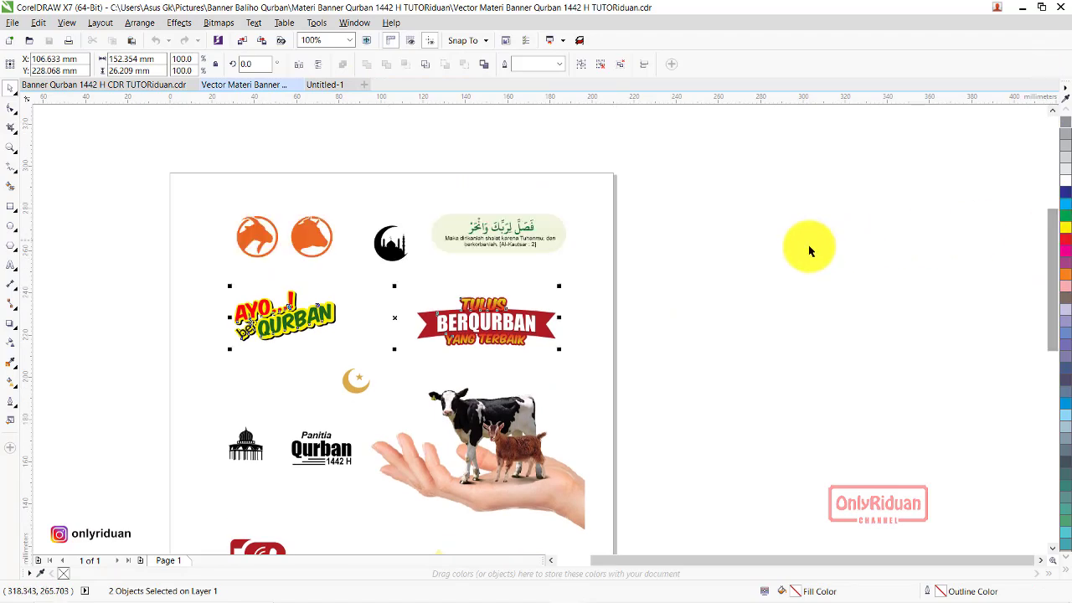
{"action": "left_click", "coordinate": [515, 233]}
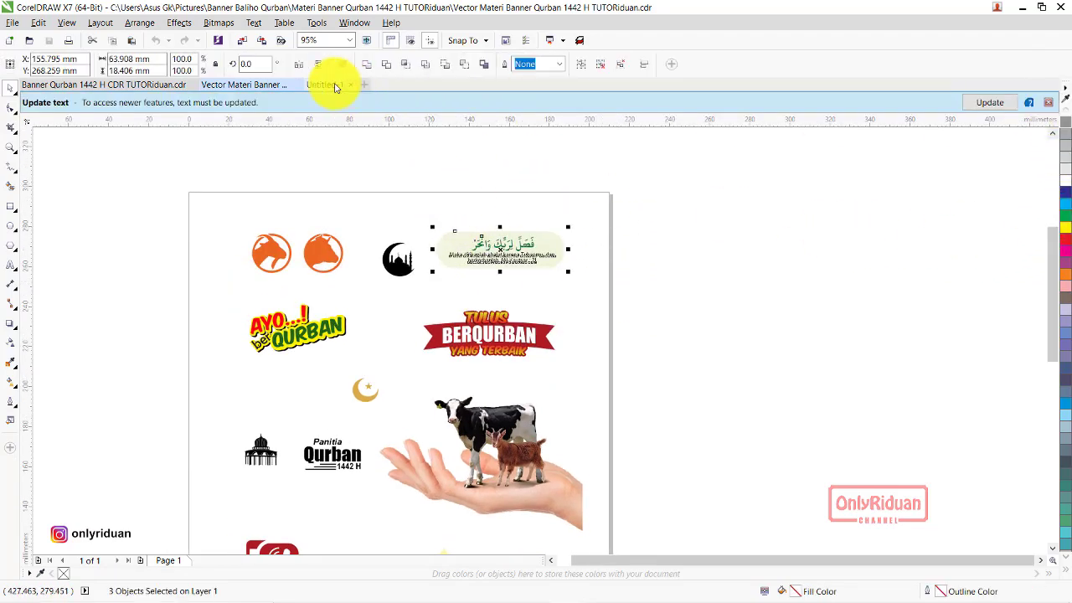
{"action": "left_click", "coordinate": [997, 103]}
{"action": "left_click", "coordinate": [1042, 104]}
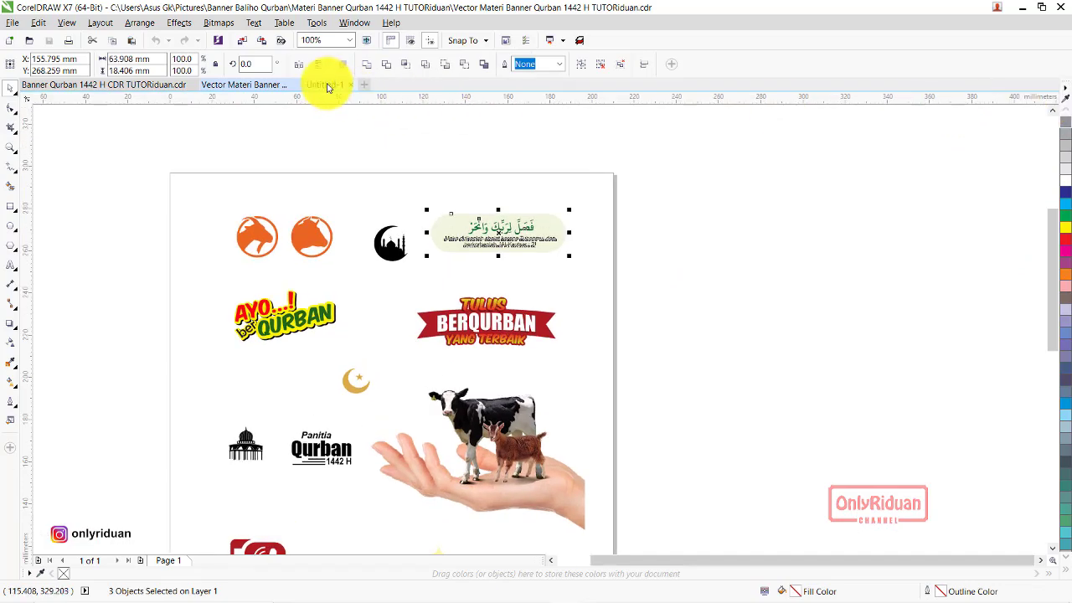
{"action": "left_click", "coordinate": [325, 87]}
{"action": "key", "text": "ctrl+v"}
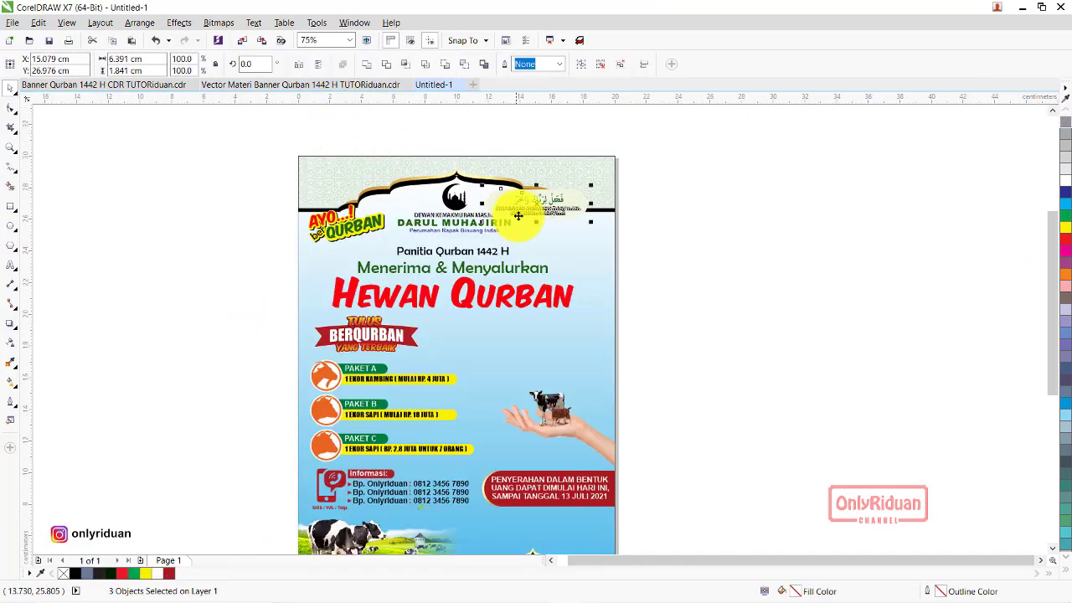
{"action": "left_click_drag", "start_coordinate": [531, 200], "coordinate": [531, 336]}
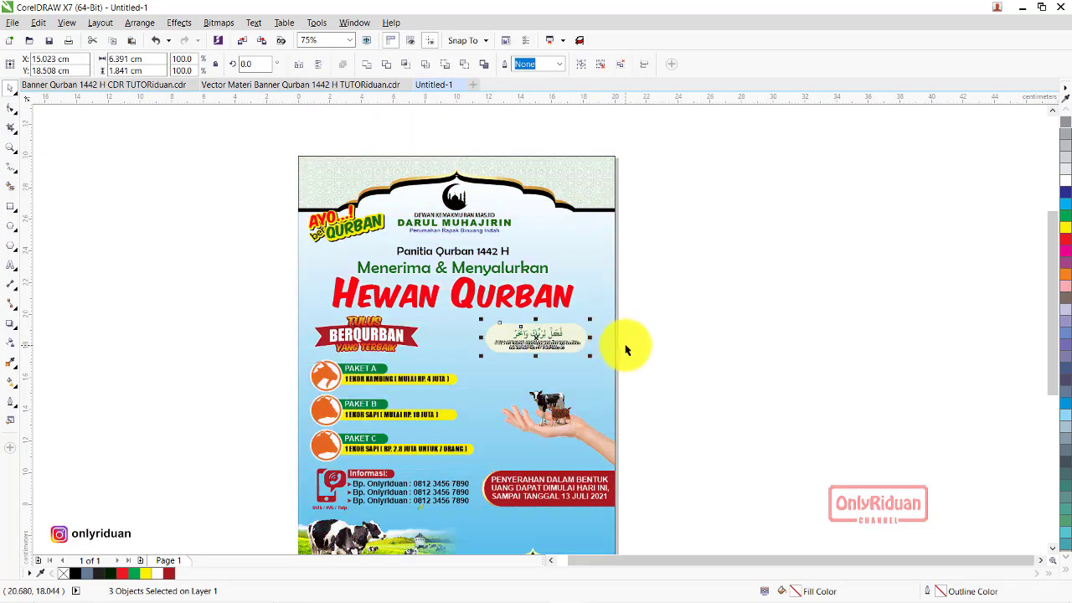
{"action": "left_click", "coordinate": [101, 84]}
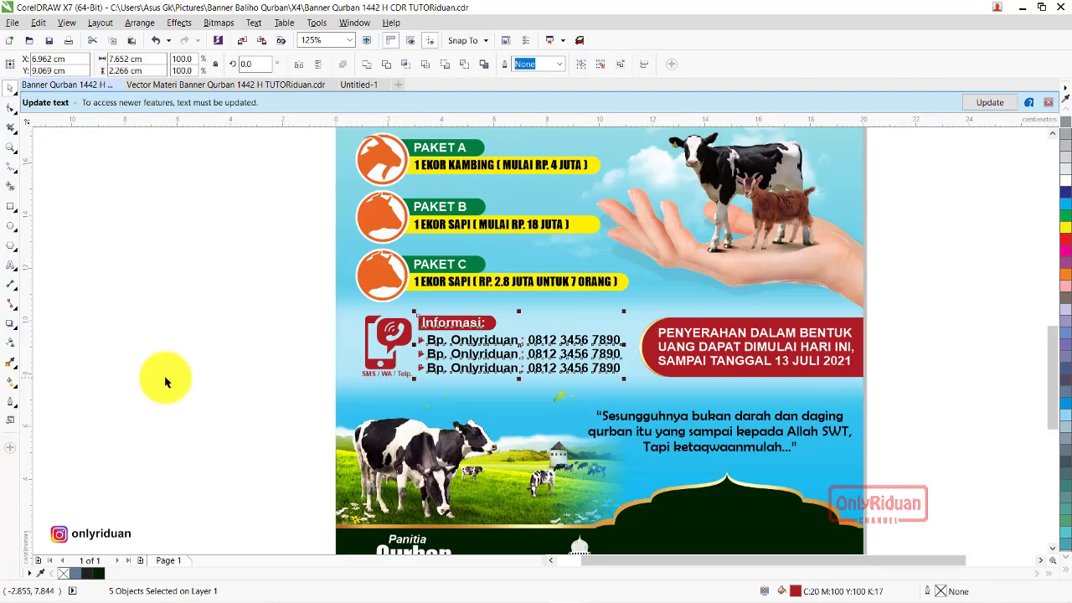
- Look over the finished Banner Qurban reference, dismissing the text update notice
{"action": "left_click", "coordinate": [201, 324]}
{"action": "scroll", "coordinate": [201, 323], "scroll_direction": "down", "scroll_amount": 1}
{"action": "scroll", "coordinate": [201, 323], "scroll_direction": "down", "scroll_amount": 1}
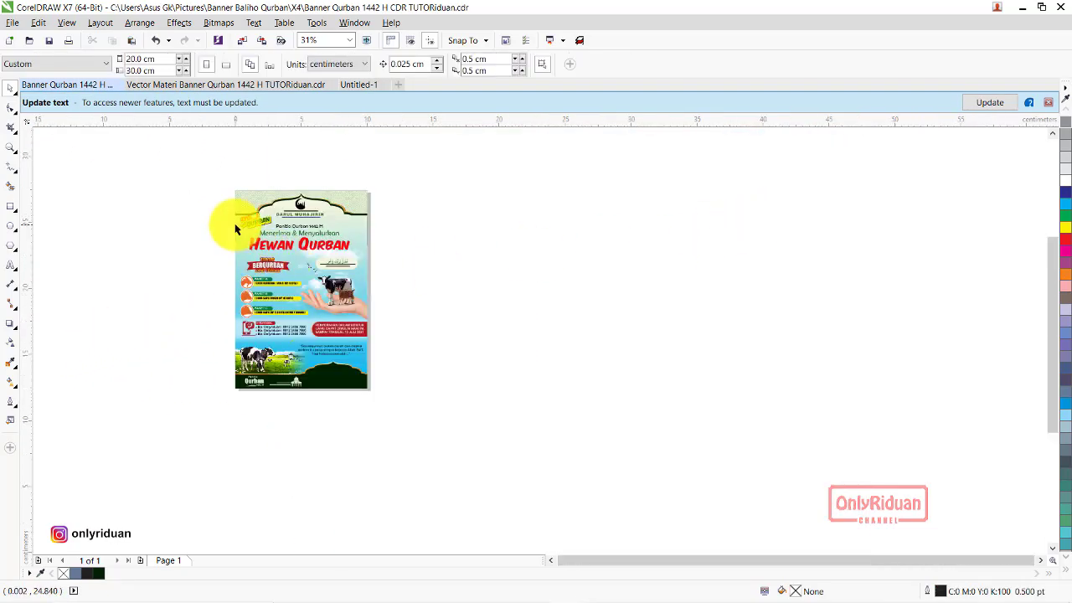
{"action": "scroll", "coordinate": [235, 228], "scroll_direction": "up", "scroll_amount": 2}
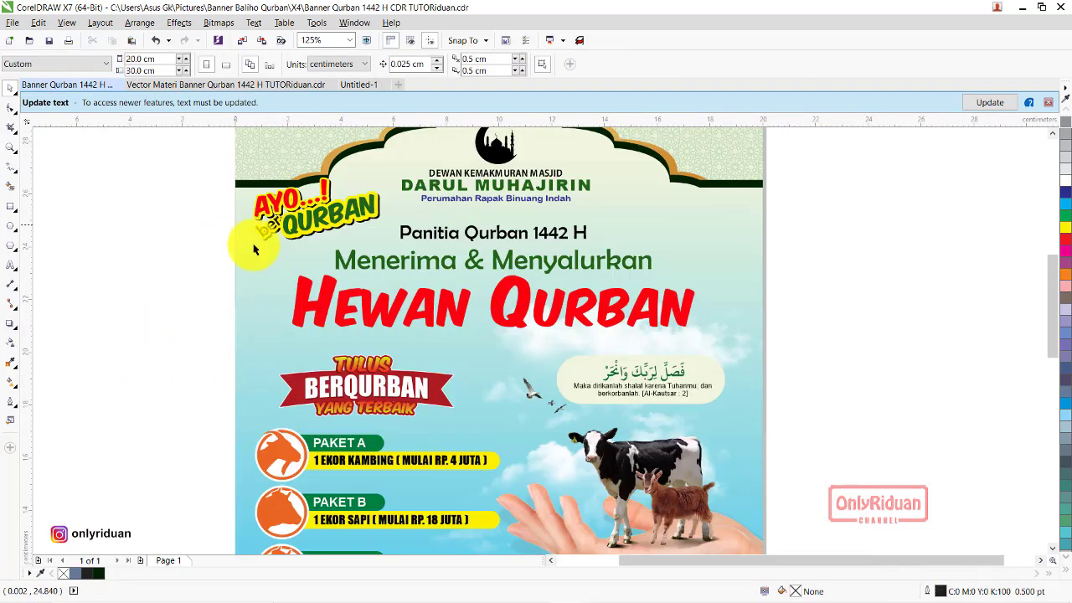
{"action": "left_click", "coordinate": [1052, 103]}
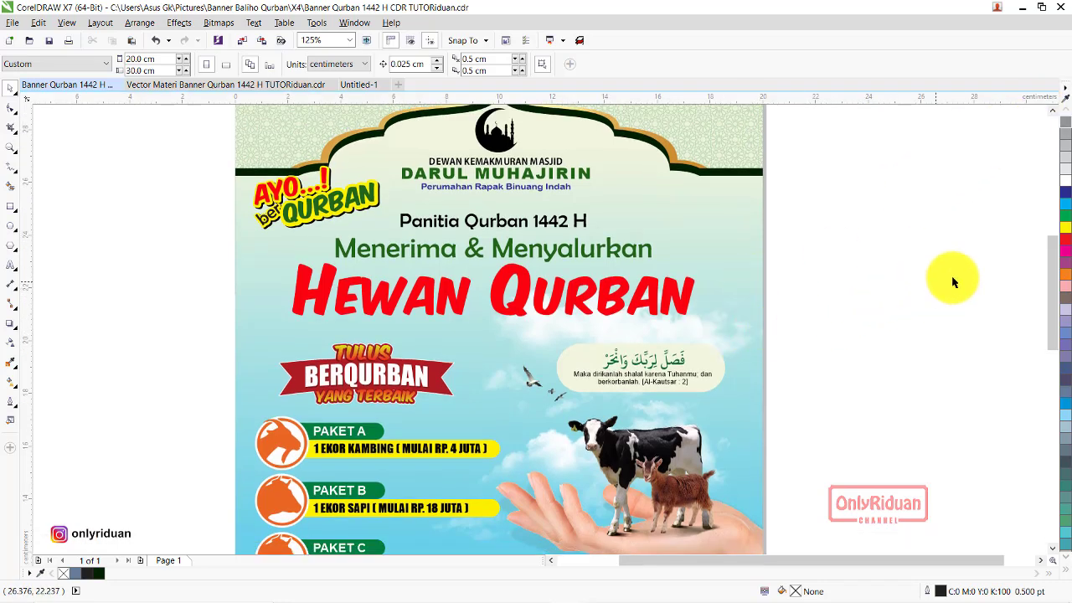
{"action": "left_click_drag", "start_coordinate": [1051, 261], "coordinate": [1051, 260]}
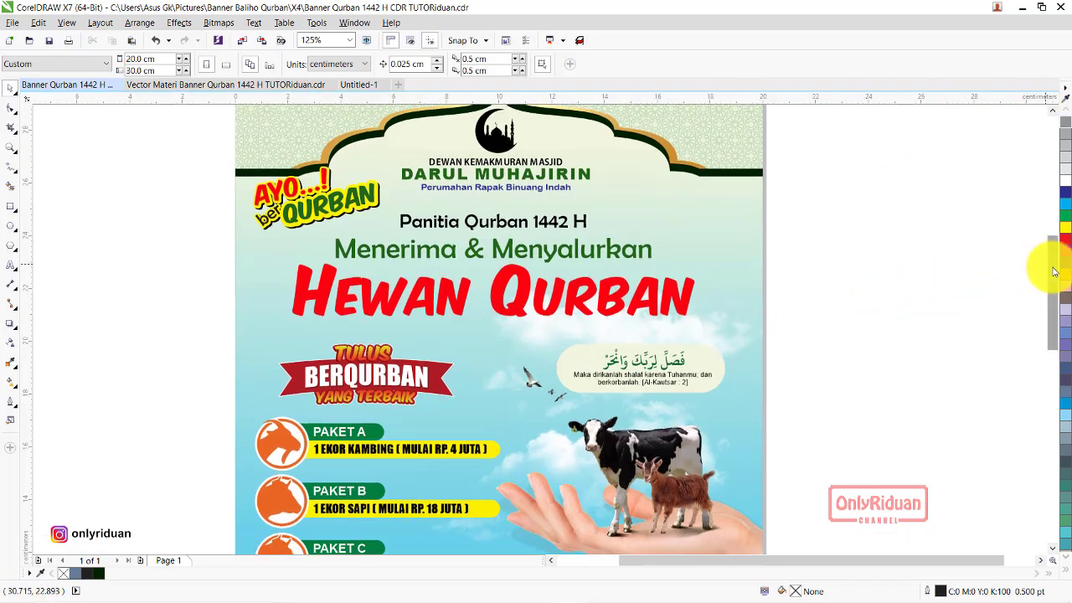
- Import the Awan cloud image into the Untitled-1 banner
{"action": "left_click", "coordinate": [359, 86]}
{"action": "left_click", "coordinate": [680, 353]}
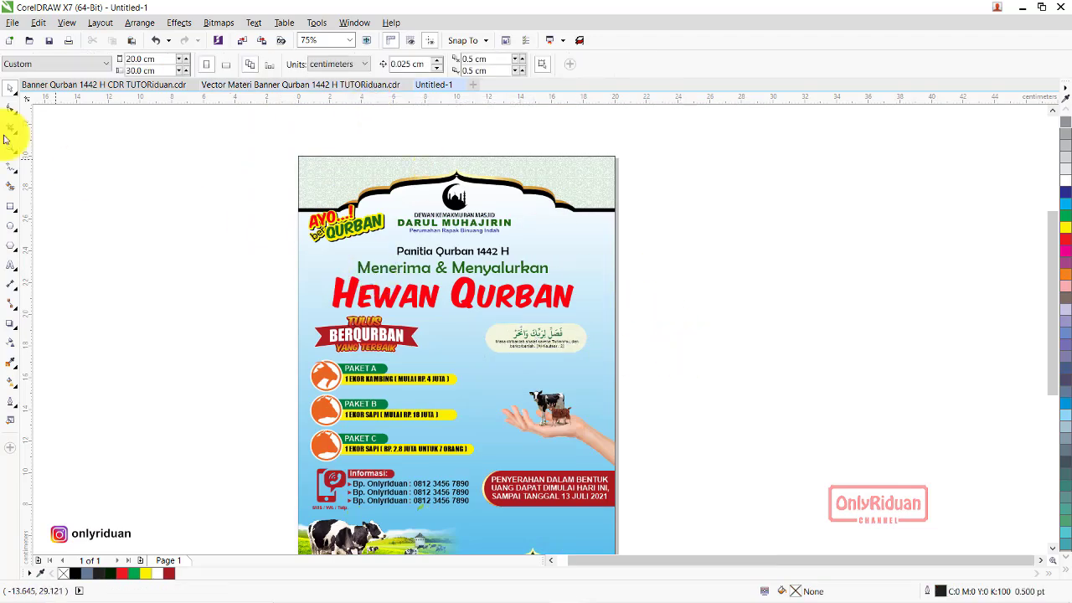
{"action": "left_click", "coordinate": [12, 22]}
{"action": "left_click", "coordinate": [45, 226]}
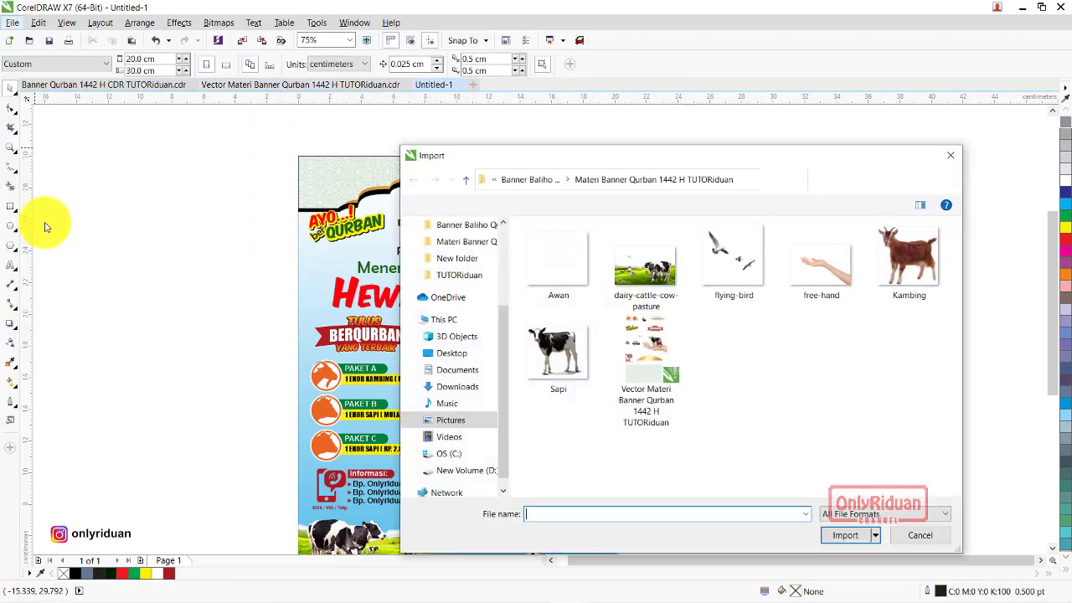
{"action": "left_click", "coordinate": [565, 266]}
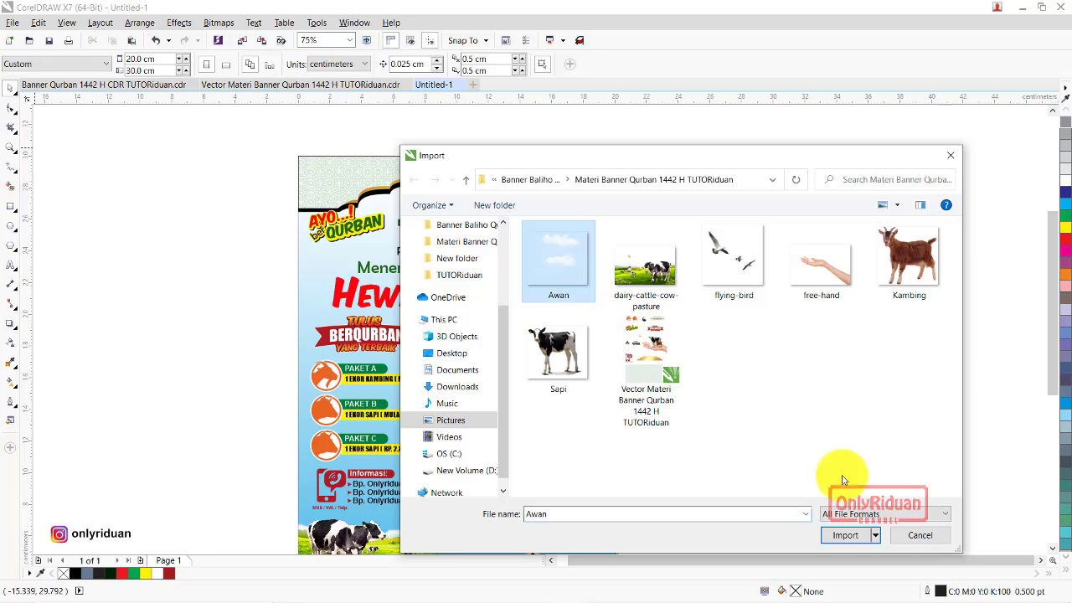
{"action": "left_click", "coordinate": [845, 535]}
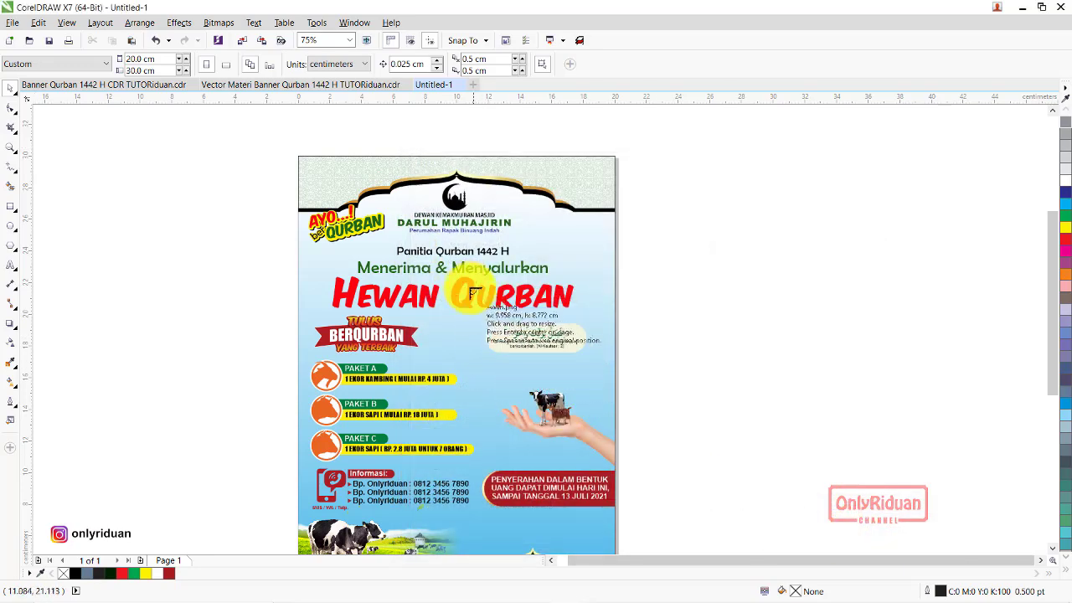
- Position the Awan clouds behind the Arabic verse box, just below the Hewan Qurban title
{"action": "left_click_drag", "start_coordinate": [461, 266], "coordinate": [604, 411]}
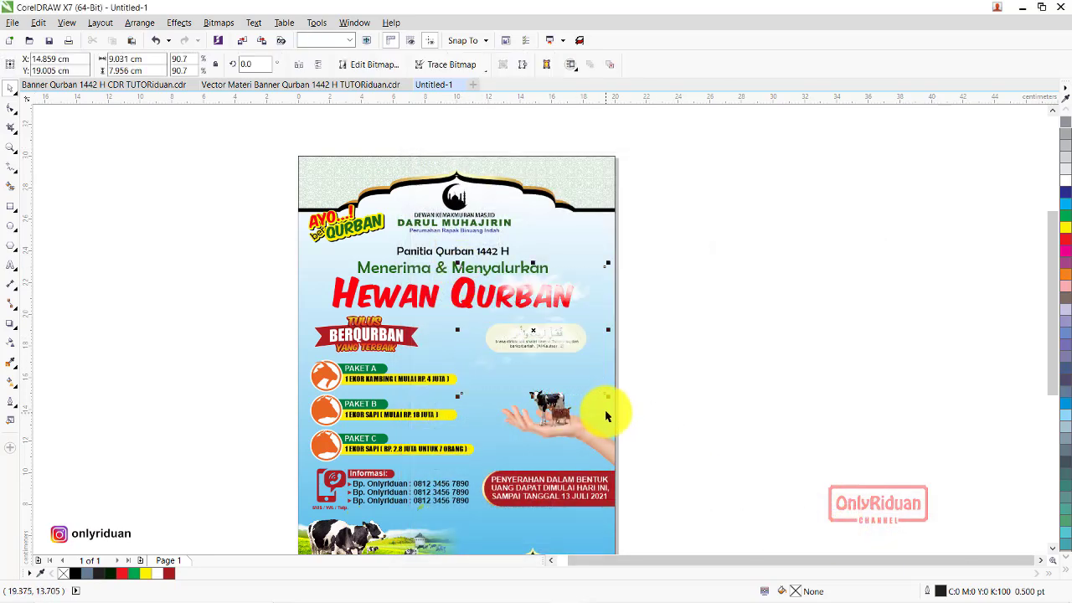
{"action": "scroll", "coordinate": [593, 342], "scroll_direction": "up", "scroll_amount": 2}
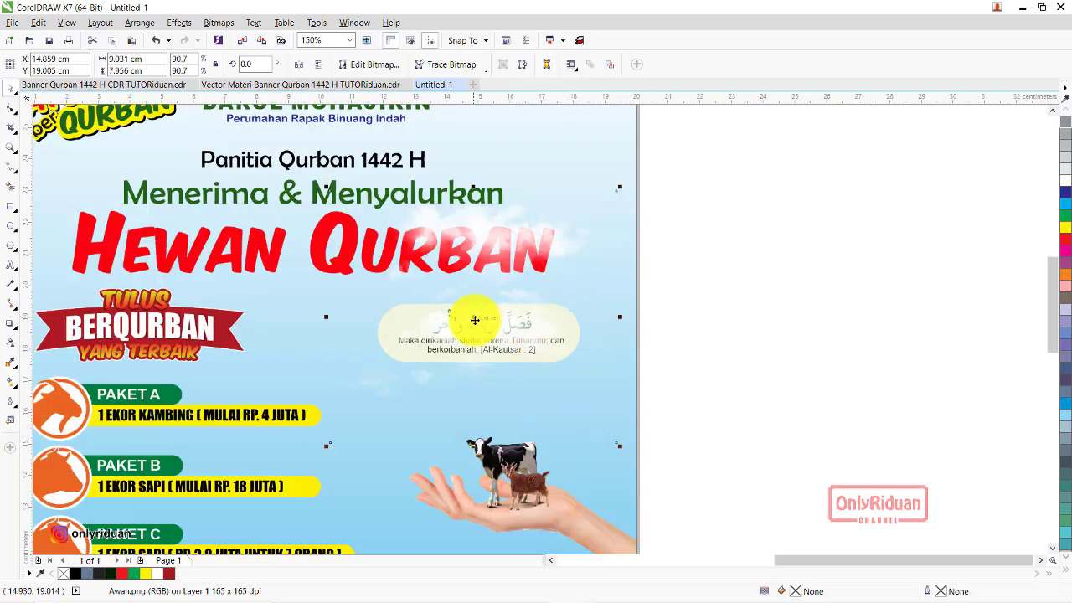
{"action": "left_click_drag", "start_coordinate": [474, 316], "coordinate": [472, 357]}
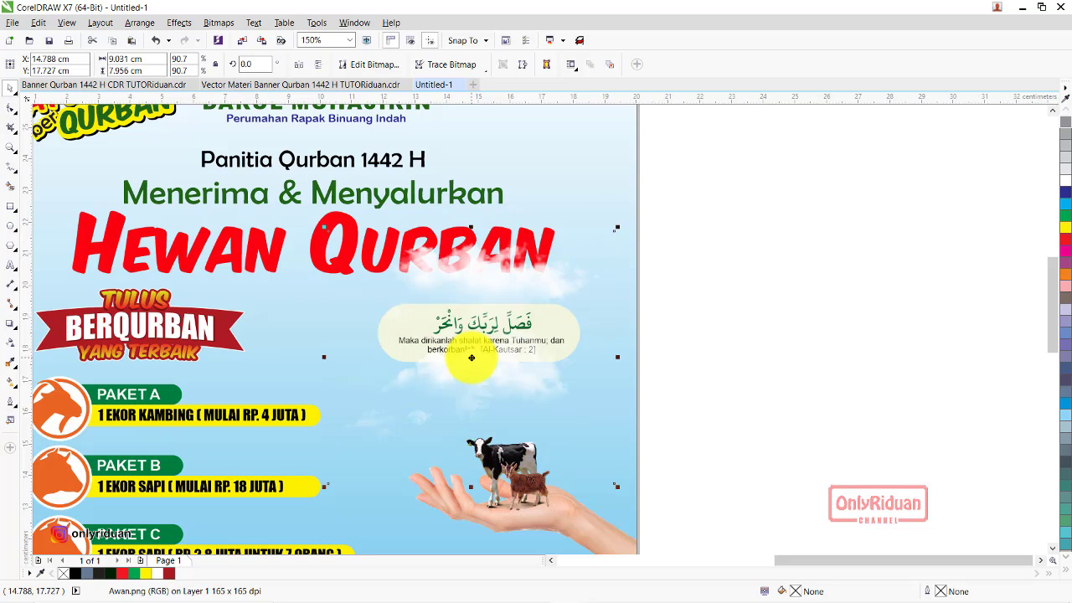
{"action": "left_click_drag", "start_coordinate": [471, 357], "coordinate": [471, 367]}
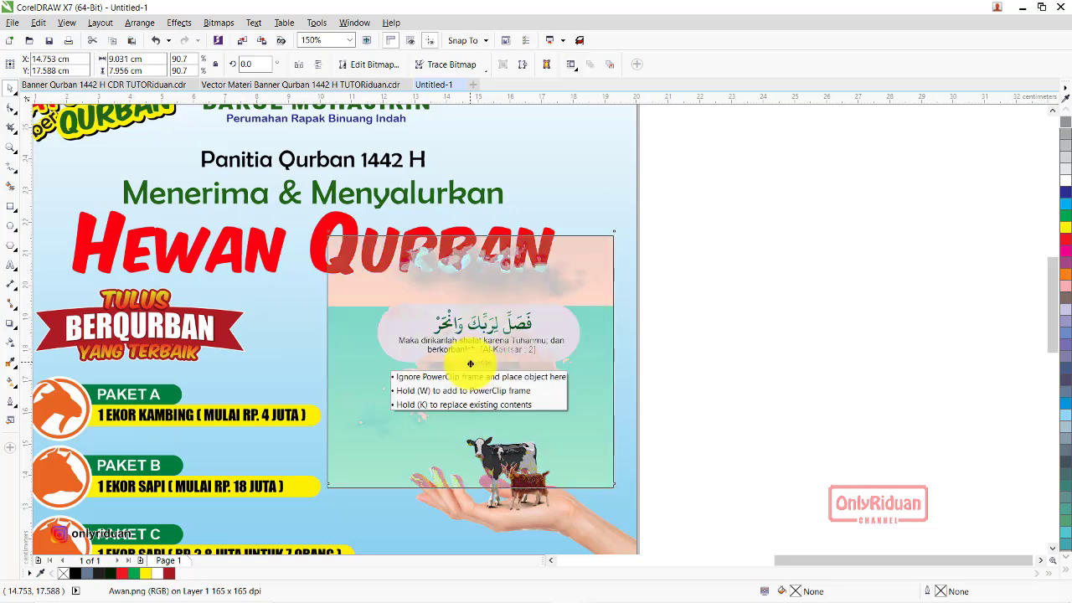
{"action": "left_click", "coordinate": [709, 299]}
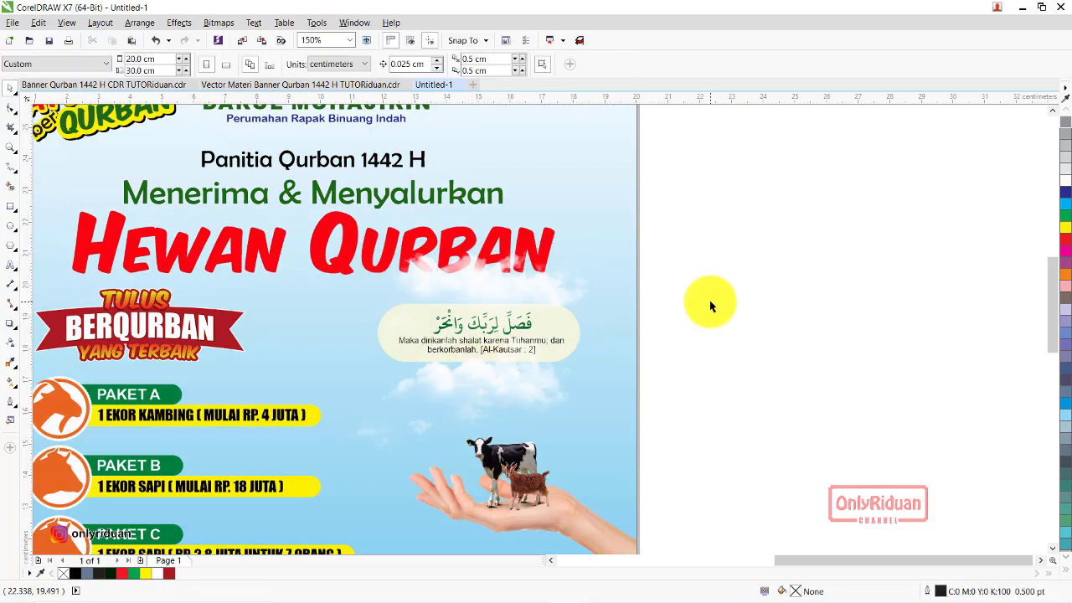
{"action": "scroll", "coordinate": [709, 300], "scroll_direction": "up", "scroll_amount": 2}
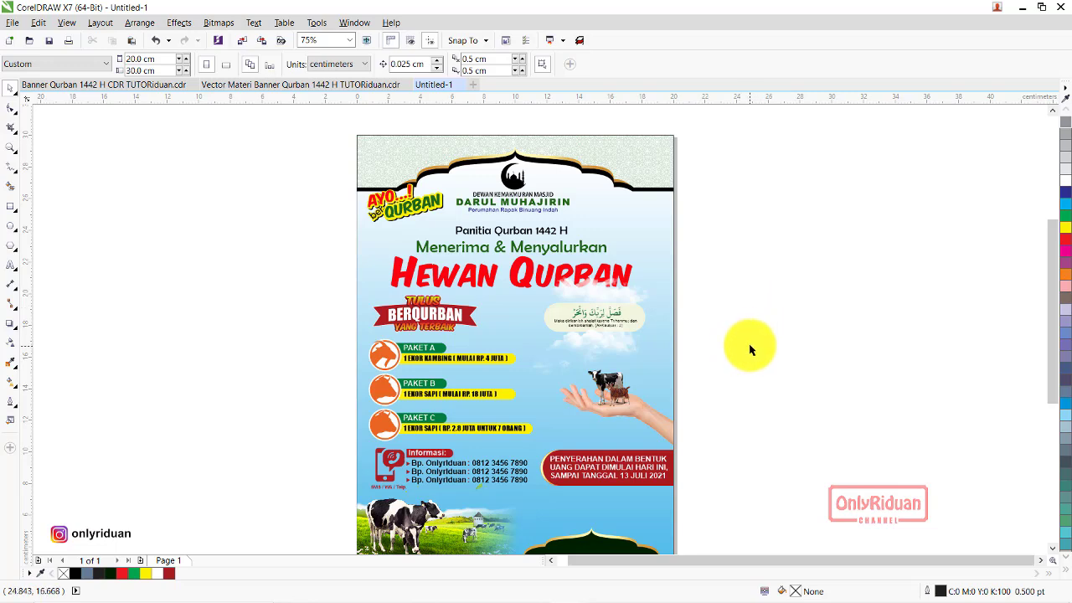
- Copy the Panitia Qurban 1442 H footer logo, text and mosque into Untitled-1
{"action": "left_click_drag", "start_coordinate": [750, 344], "coordinate": [313, 243]}
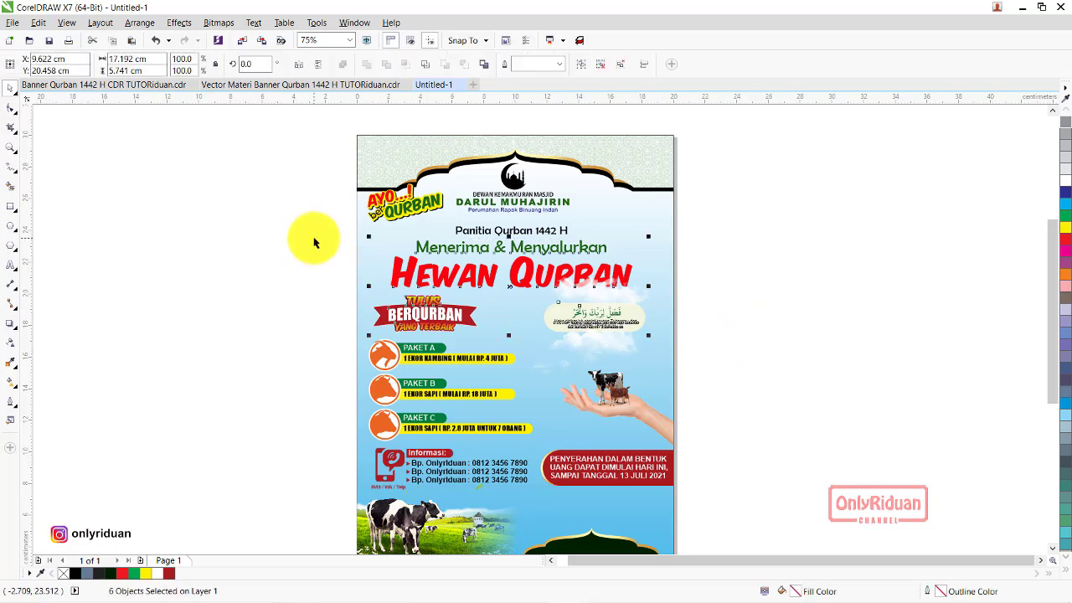
{"action": "left_click", "coordinate": [779, 284]}
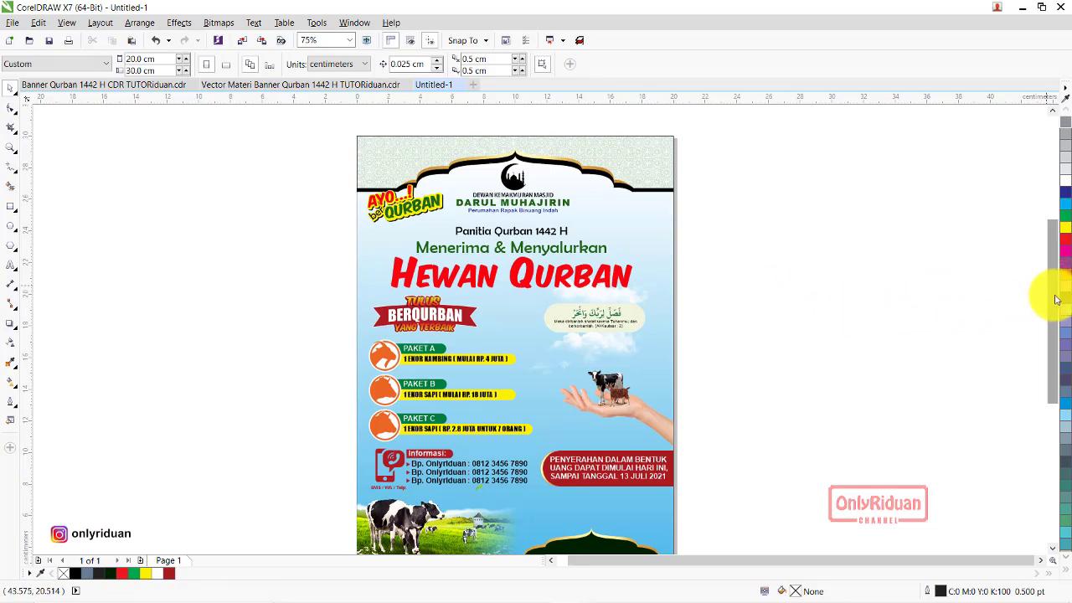
{"action": "left_click_drag", "start_coordinate": [1057, 300], "coordinate": [1056, 352]}
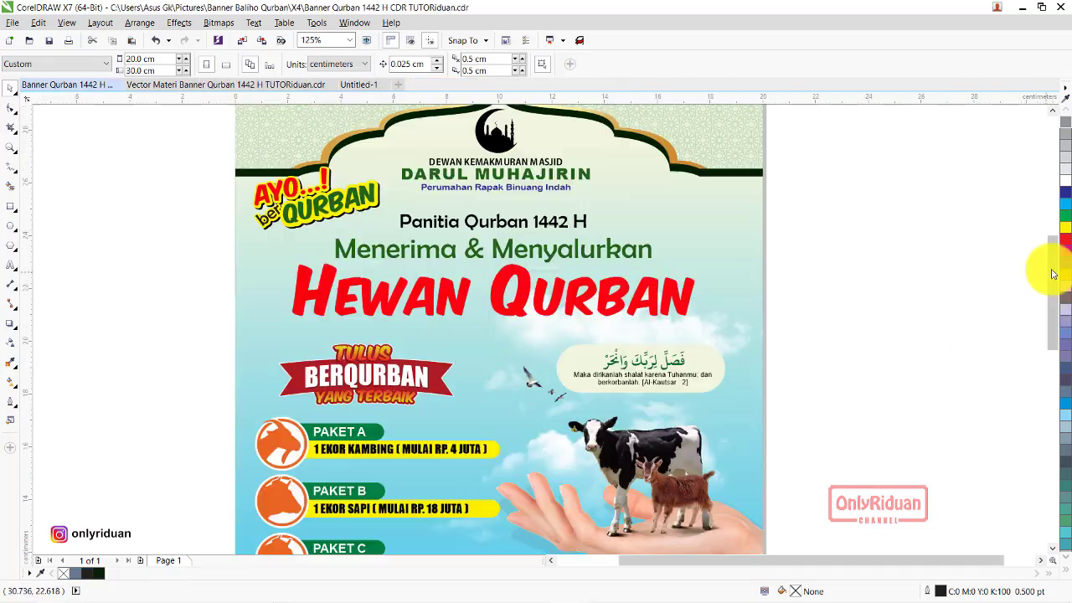
{"action": "left_click_drag", "start_coordinate": [1048, 270], "coordinate": [1052, 370]}
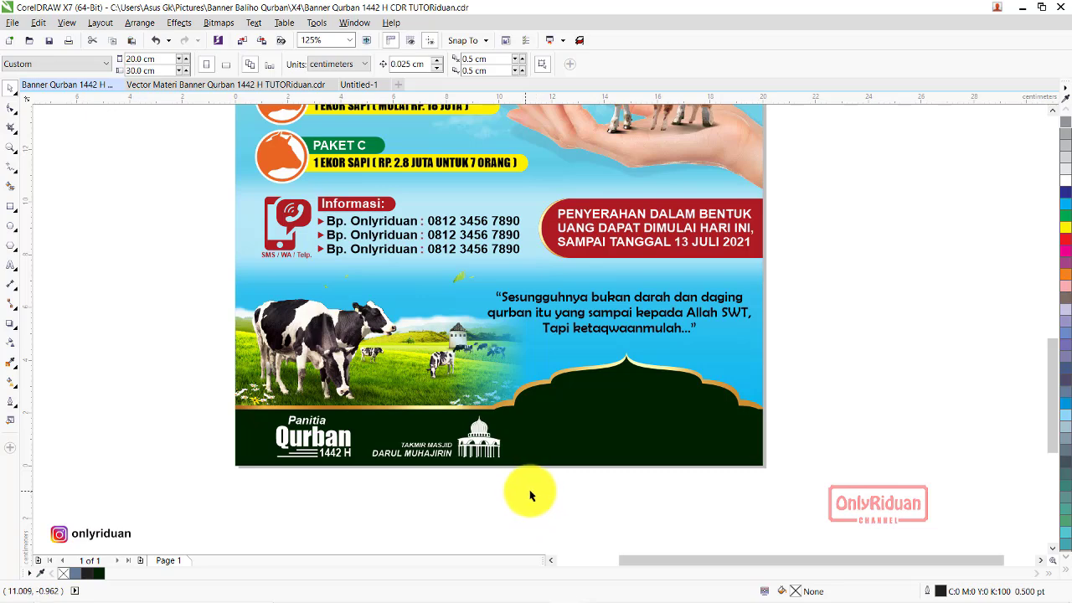
{"action": "left_click_drag", "start_coordinate": [529, 495], "coordinate": [256, 398]}
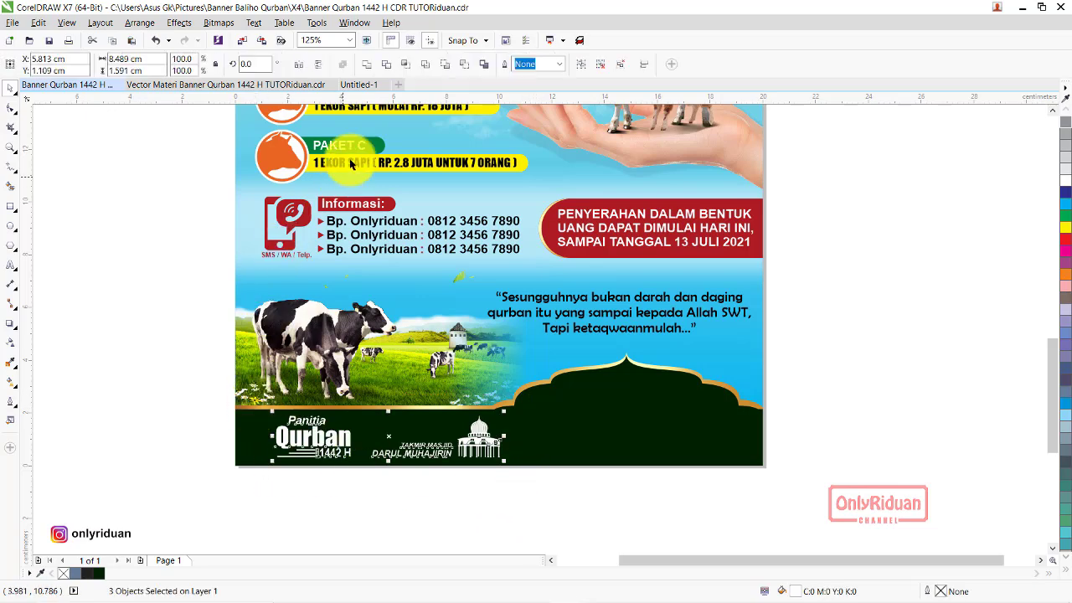
{"action": "left_click", "coordinate": [358, 84]}
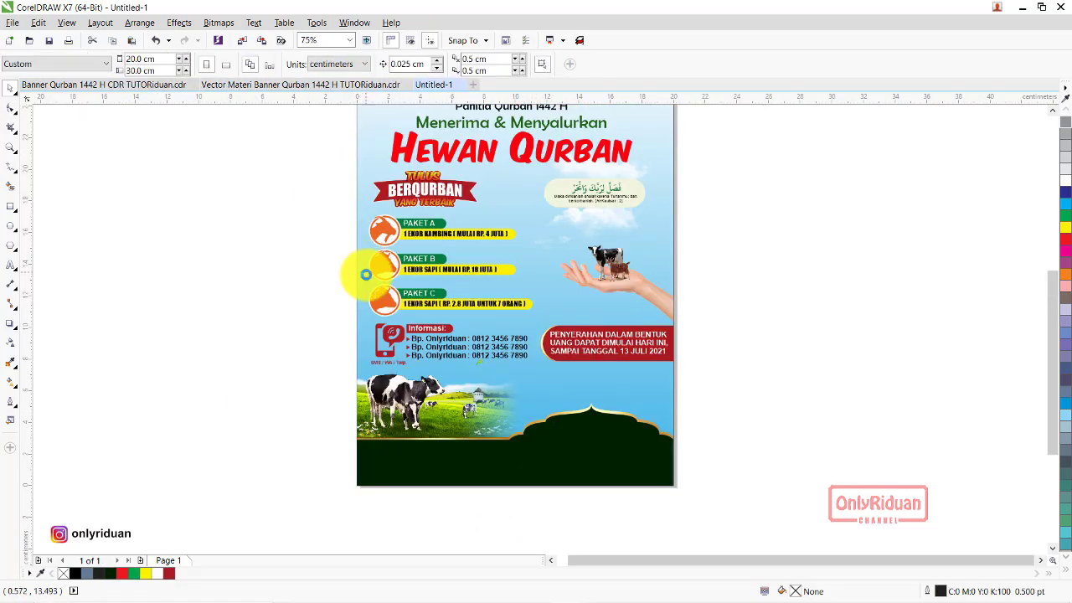
{"action": "key", "text": "ctrl+v"}
{"action": "left_click", "coordinate": [498, 525]}
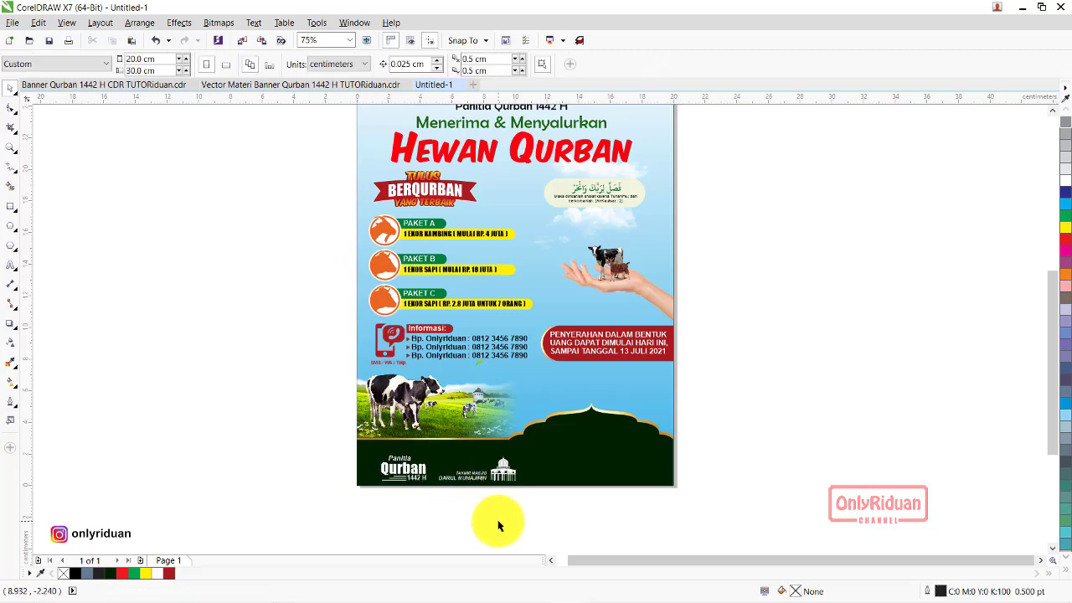
- Paste the “Sesungguhnya bukan darah dan daging qurban…” quote just above the footer
{"action": "left_click", "coordinate": [113, 85]}
{"action": "left_click", "coordinate": [605, 336]}
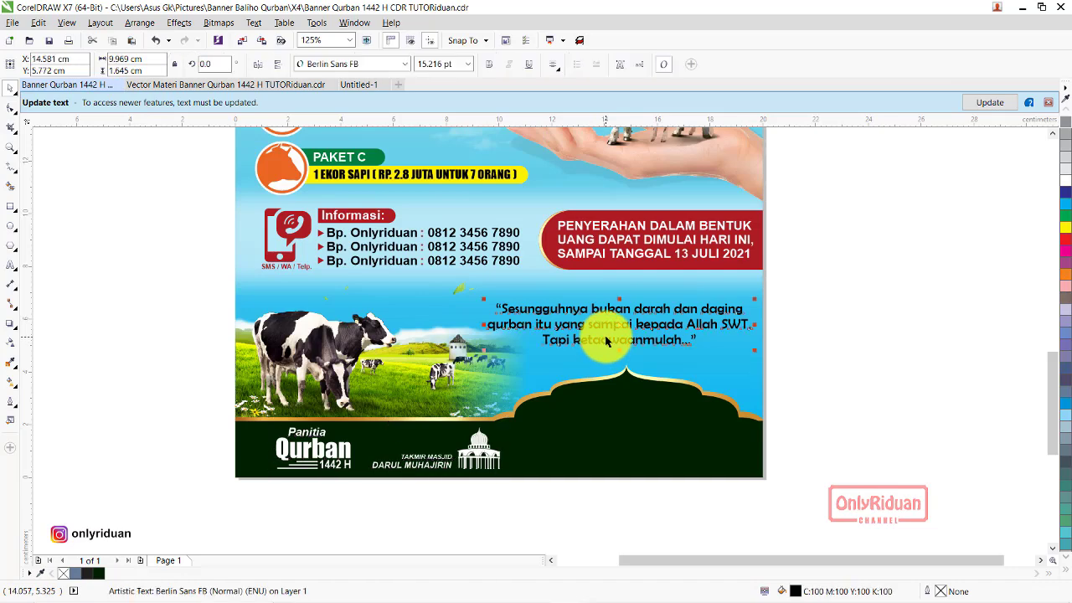
{"action": "left_click", "coordinate": [359, 84]}
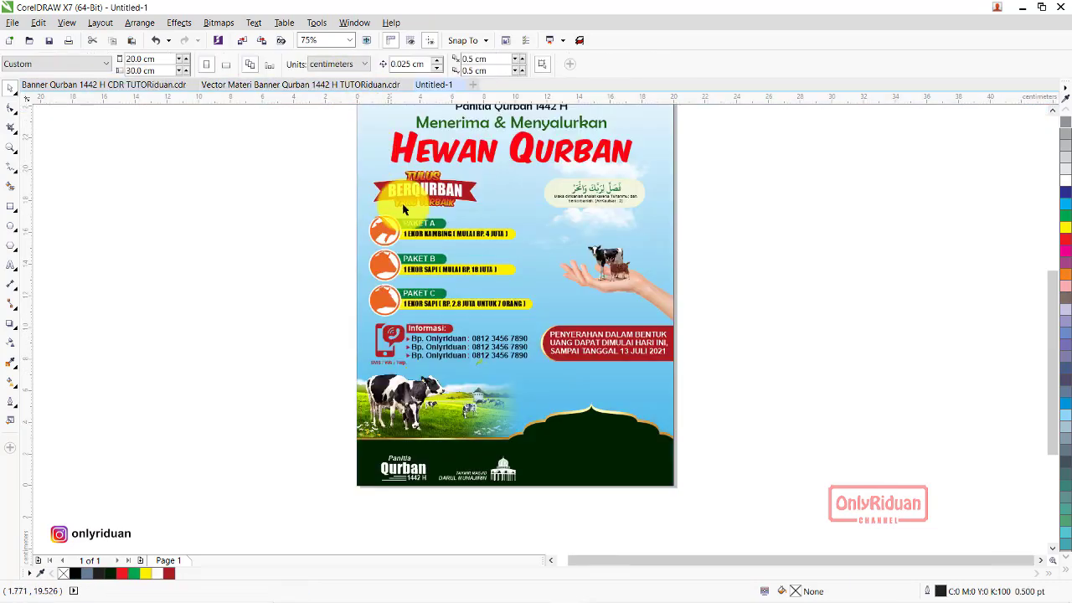
{"action": "key", "text": "ctrl+v"}
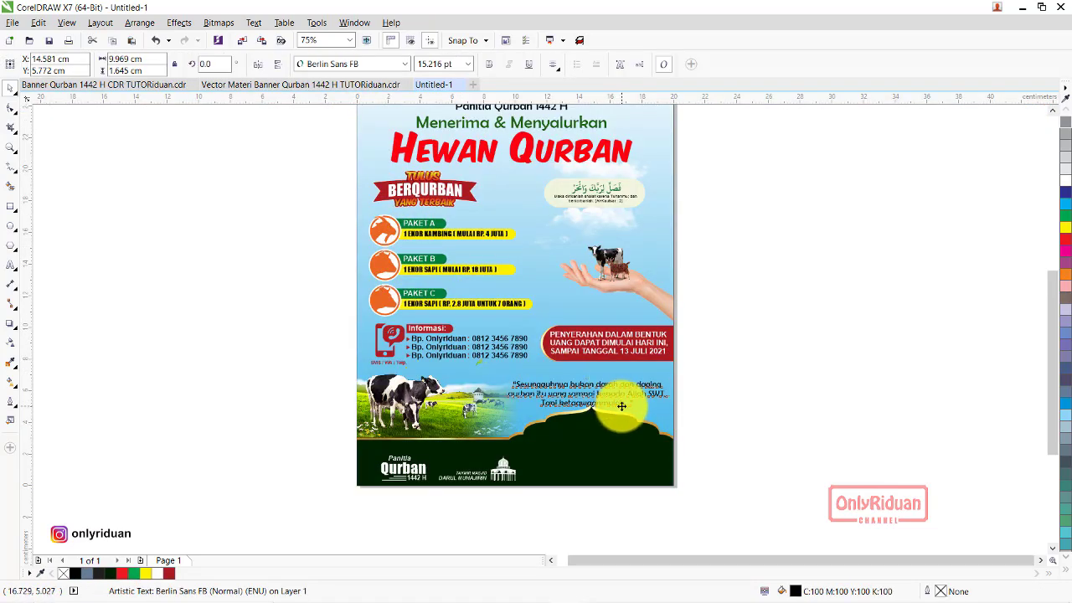
{"action": "left_click_drag", "start_coordinate": [637, 418], "coordinate": [638, 417]}
{"action": "left_click", "coordinate": [728, 388]}
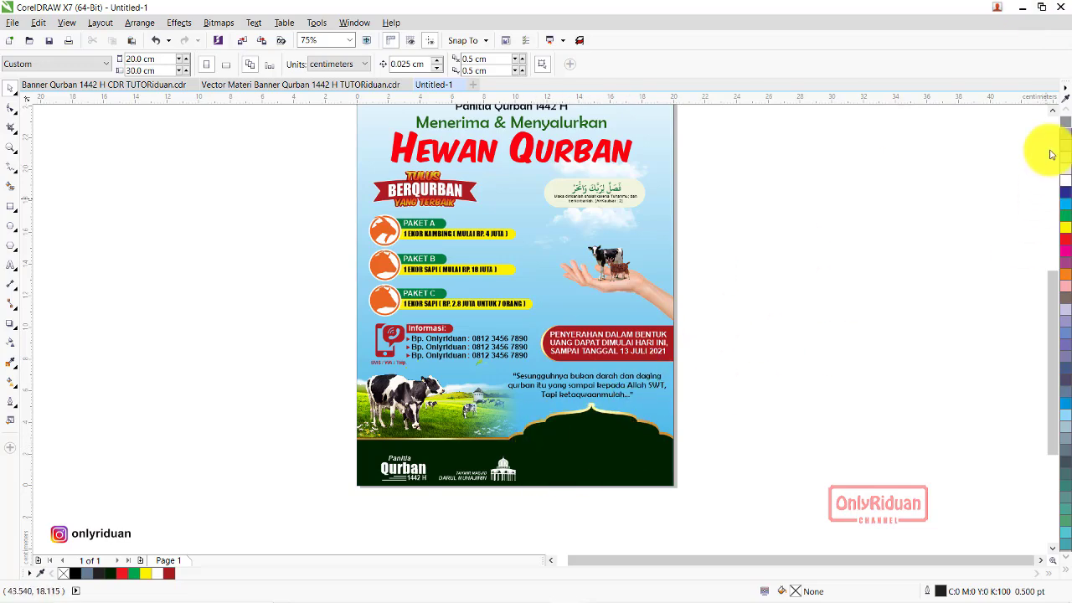
- Minimize CorelDRAW and the materials folder window to reveal the desktop banner preview
{"action": "left_click", "coordinate": [1023, 8]}
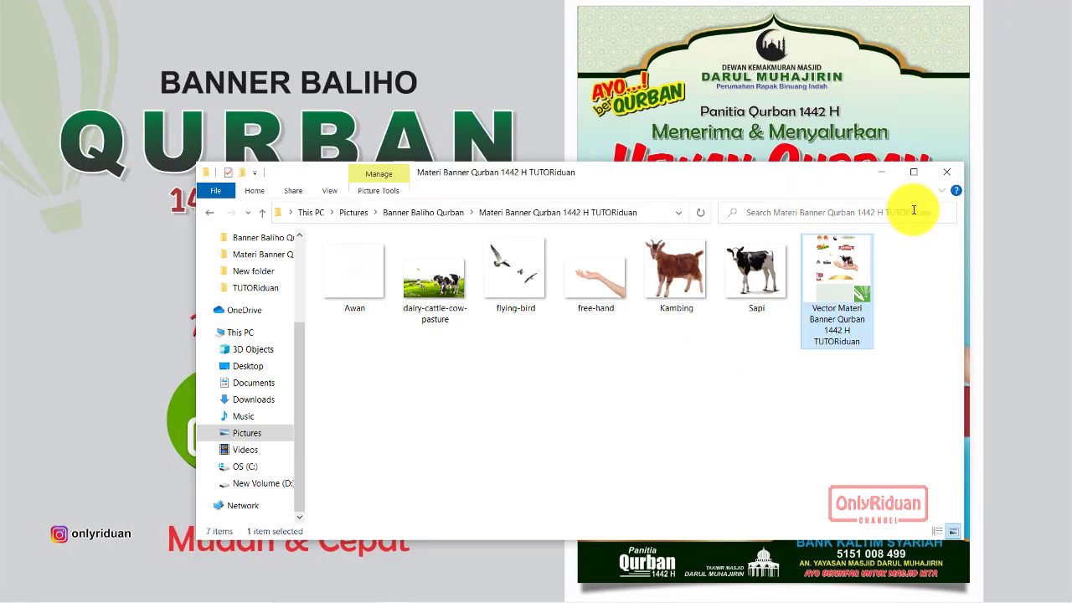
{"action": "left_click", "coordinate": [884, 174]}
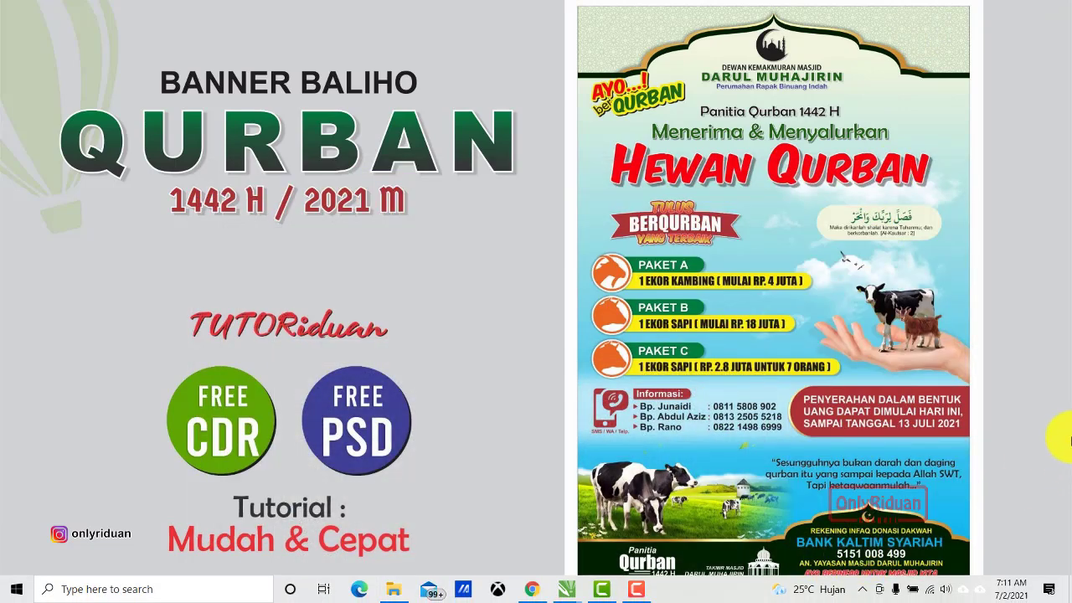
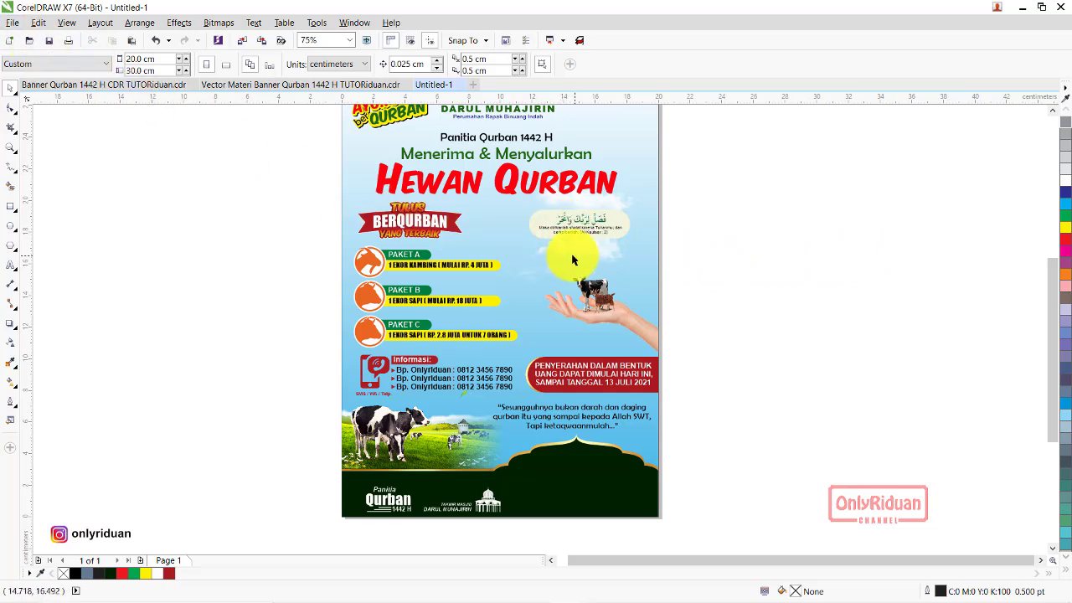
- Import the flying-bird image and place it in the sky below the Arabic verse, nudged slightly right
{"action": "mouse_move", "coordinate": [103, 84]}
{"action": "left_click", "coordinate": [12, 25]}
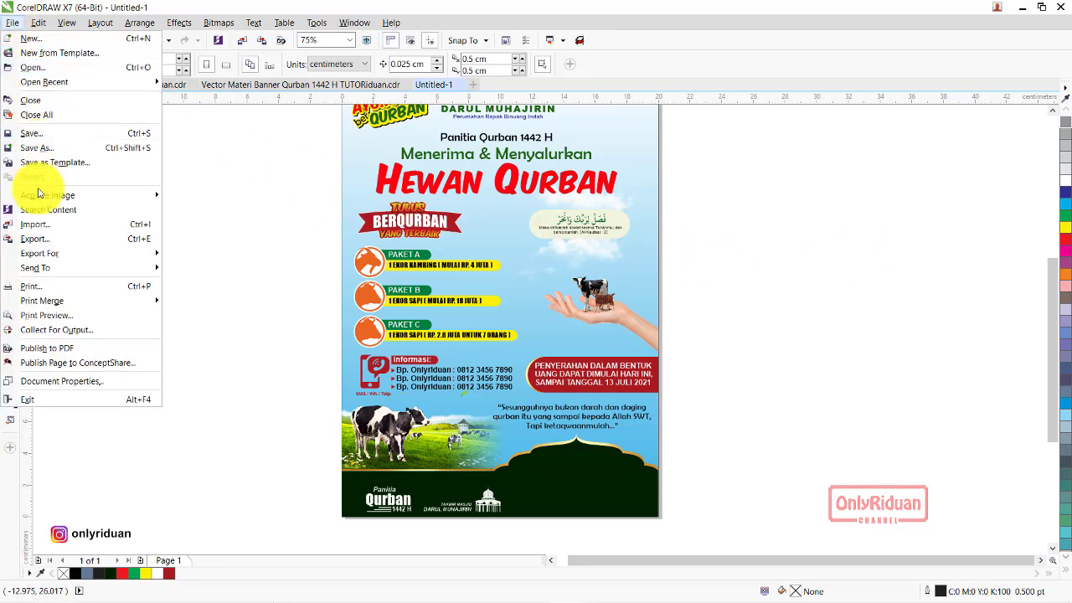
{"action": "left_click", "coordinate": [38, 227]}
{"action": "left_click", "coordinate": [743, 304]}
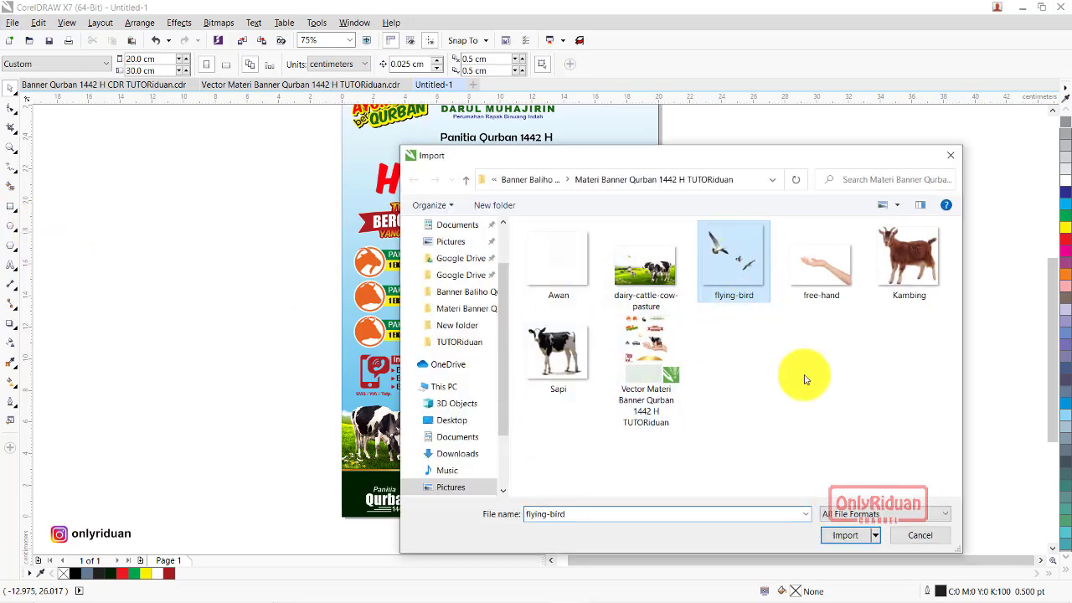
{"action": "left_click", "coordinate": [847, 535]}
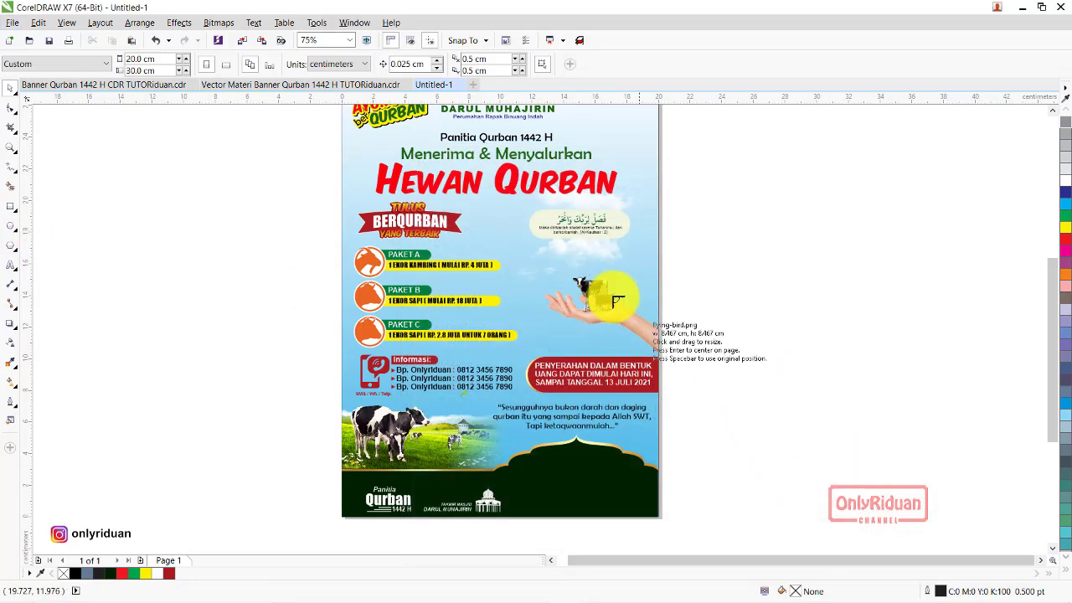
{"action": "left_click", "coordinate": [540, 234]}
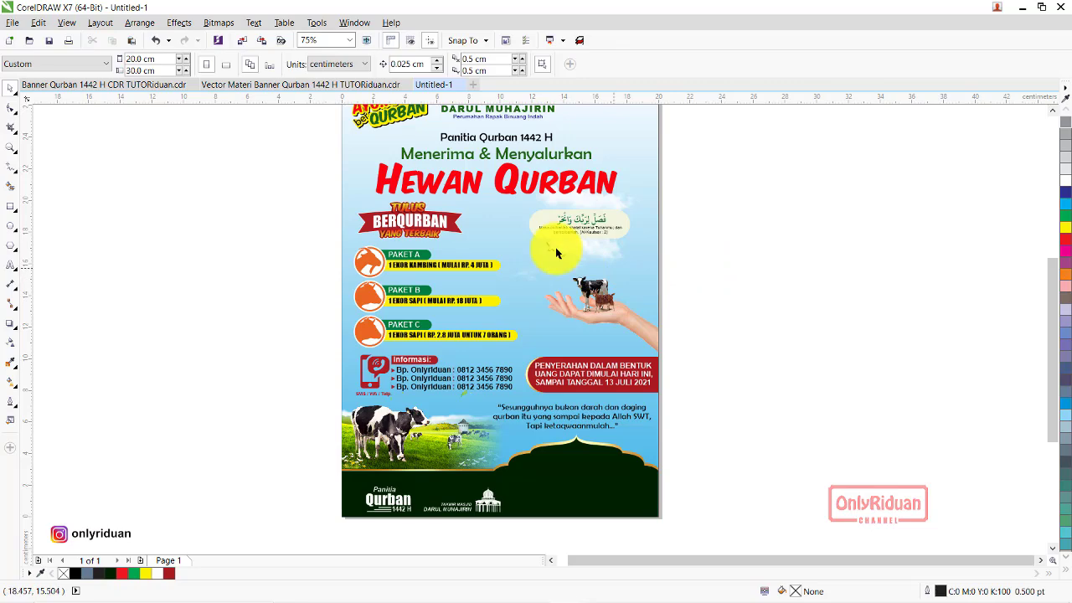
{"action": "scroll", "coordinate": [565, 252], "scroll_direction": "up", "scroll_amount": 3}
{"action": "left_click_drag", "start_coordinate": [541, 326], "coordinate": [556, 326]}
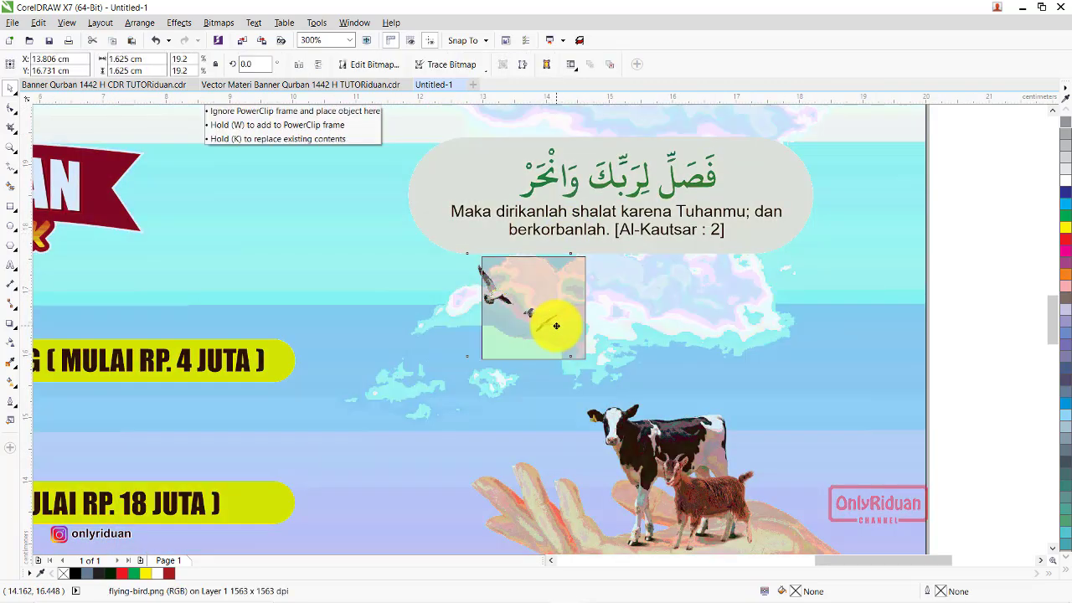
{"action": "scroll", "coordinate": [552, 311], "scroll_direction": "down", "scroll_amount": 1}
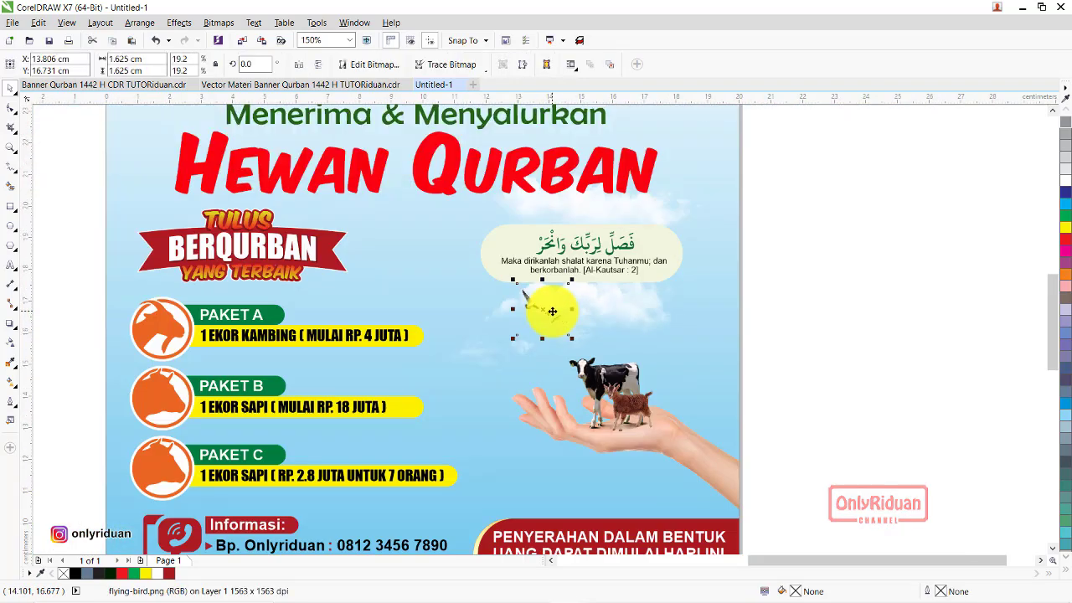
{"action": "left_click", "coordinate": [821, 293]}
{"action": "scroll", "coordinate": [821, 292], "scroll_direction": "down", "scroll_amount": 1}
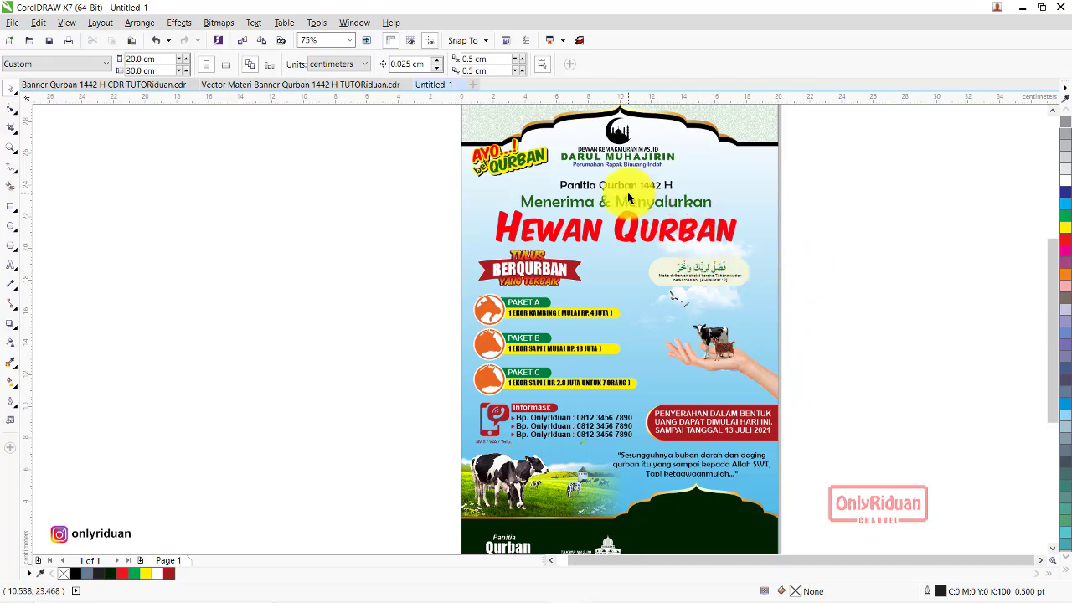
{"action": "scroll", "coordinate": [637, 213], "scroll_direction": "up", "scroll_amount": 1}
{"action": "scroll", "coordinate": [631, 210], "scroll_direction": "up", "scroll_amount": 1}
{"action": "scroll", "coordinate": [631, 210], "scroll_direction": "down", "scroll_amount": 1}
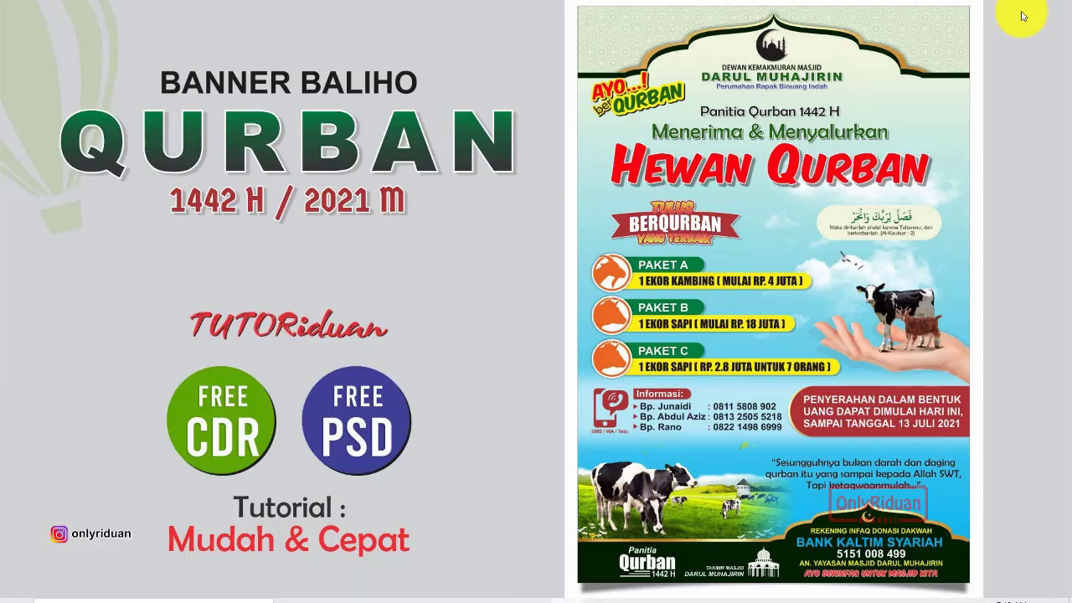
{"action": "left_click", "coordinate": [1022, 6]}
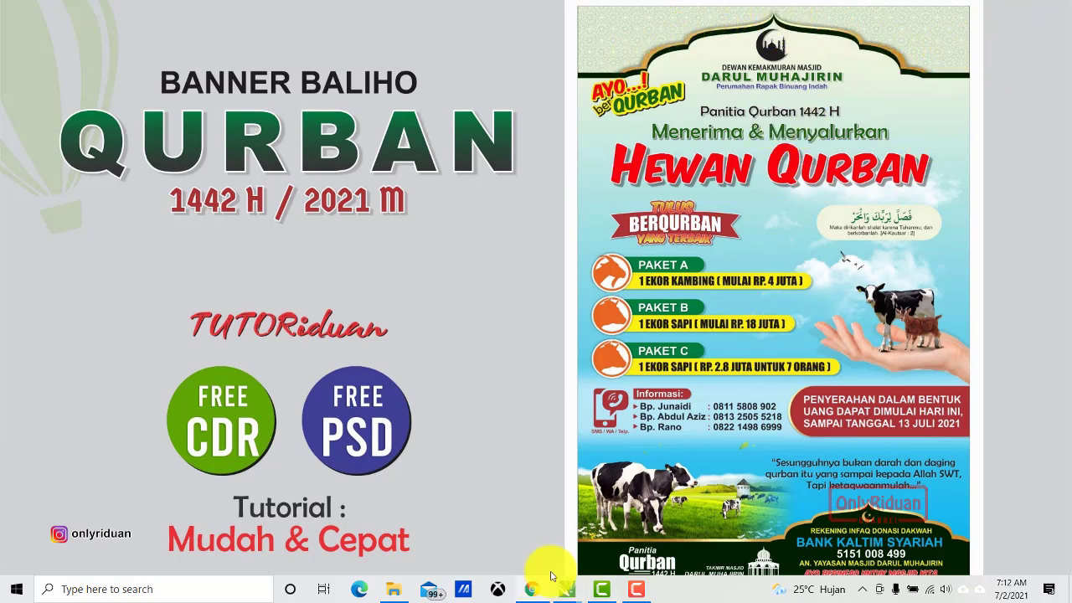
- Select the mosque header arch and apply the Small Glow drop shadow preset
{"action": "mouse_move", "coordinate": [566, 589]}
{"action": "left_click", "coordinate": [710, 543]}
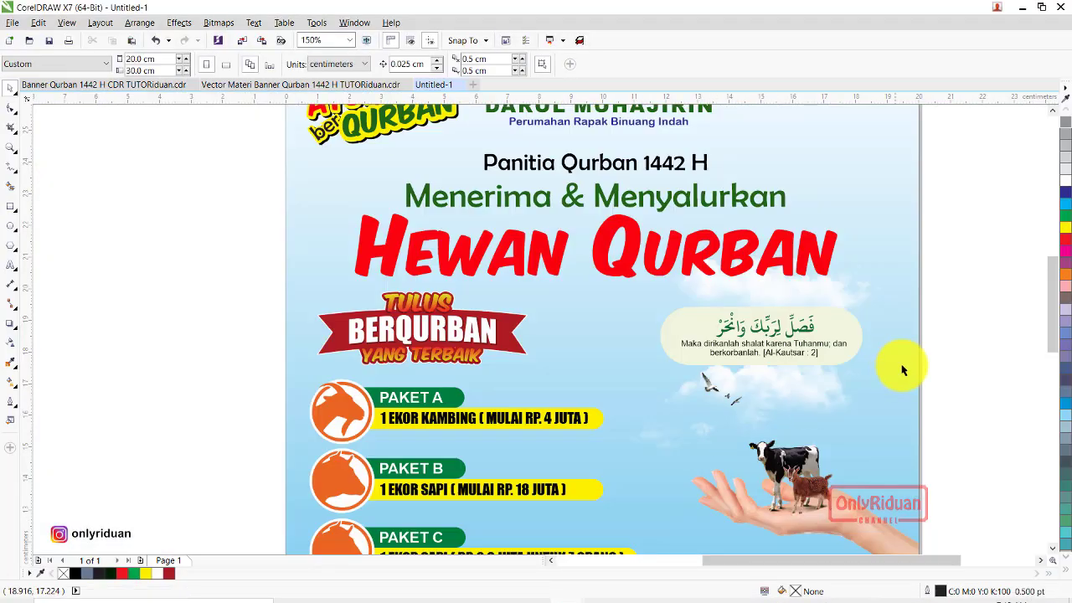
{"action": "left_click", "coordinate": [1052, 109]}
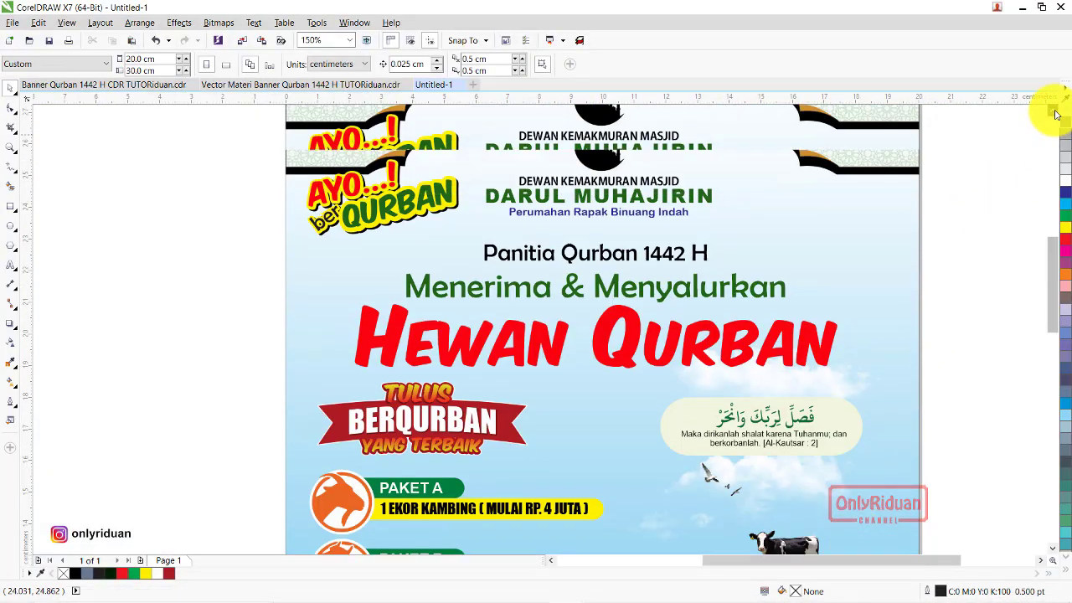
{"action": "left_click", "coordinate": [779, 177]}
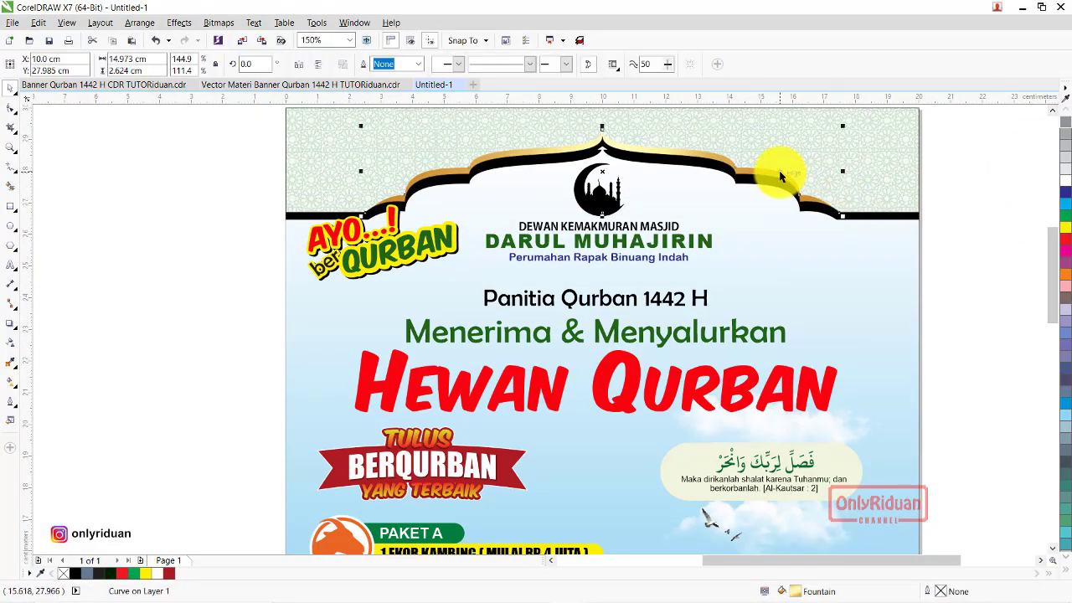
{"action": "left_click", "coordinate": [10, 327]}
{"action": "left_click", "coordinate": [51, 314]}
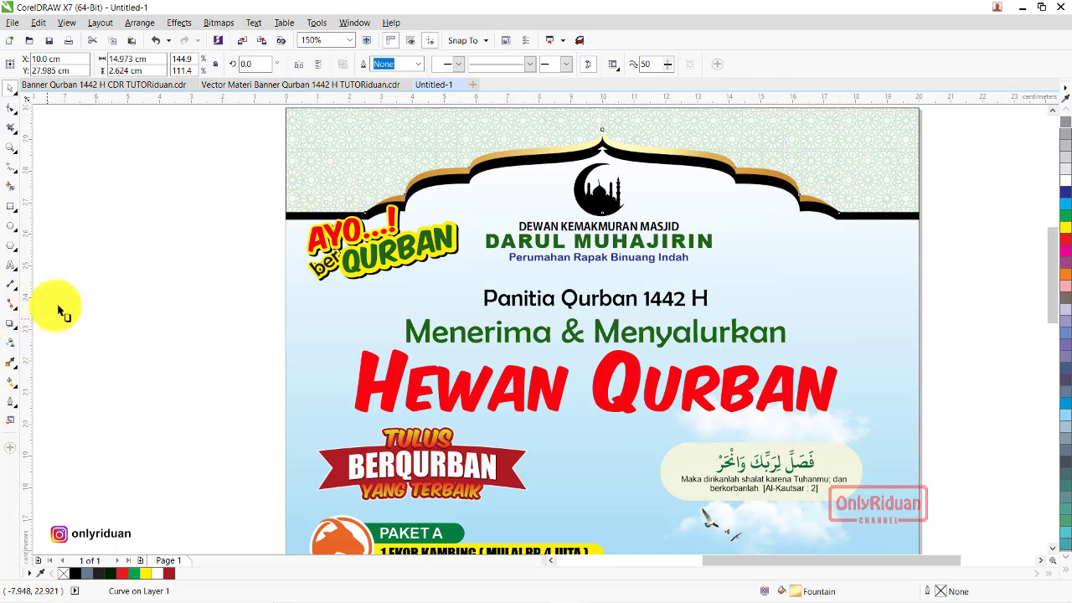
{"action": "left_click", "coordinate": [52, 64]}
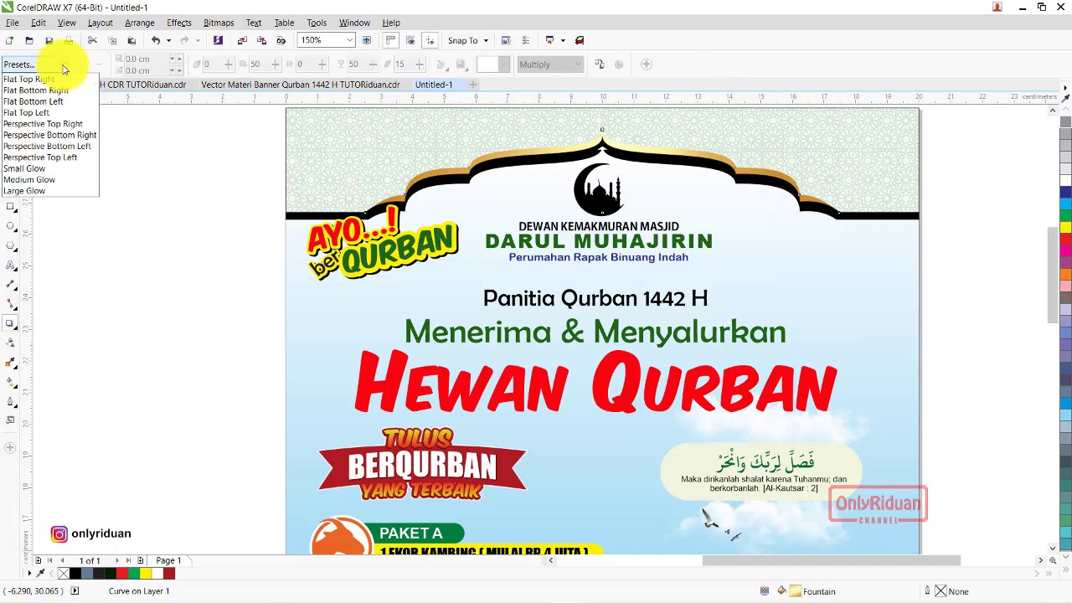
{"action": "left_click", "coordinate": [44, 170]}
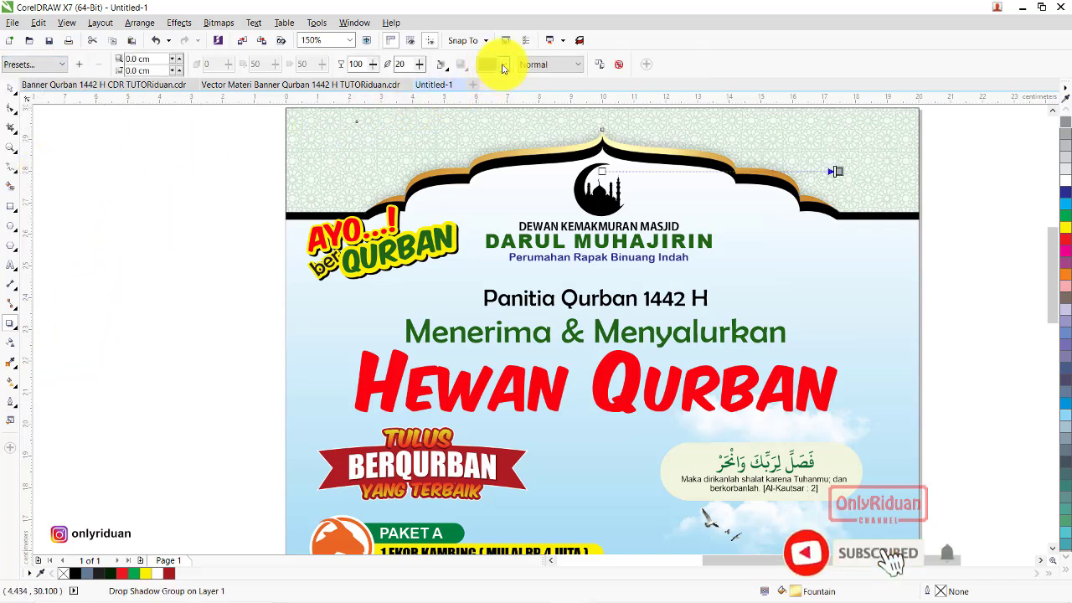
- Set the arch shadow to dark grey with 80 opacity and feathering 10
{"action": "left_click", "coordinate": [501, 64]}
{"action": "scroll", "coordinate": [507, 85], "scroll_direction": "up", "scroll_amount": 2}
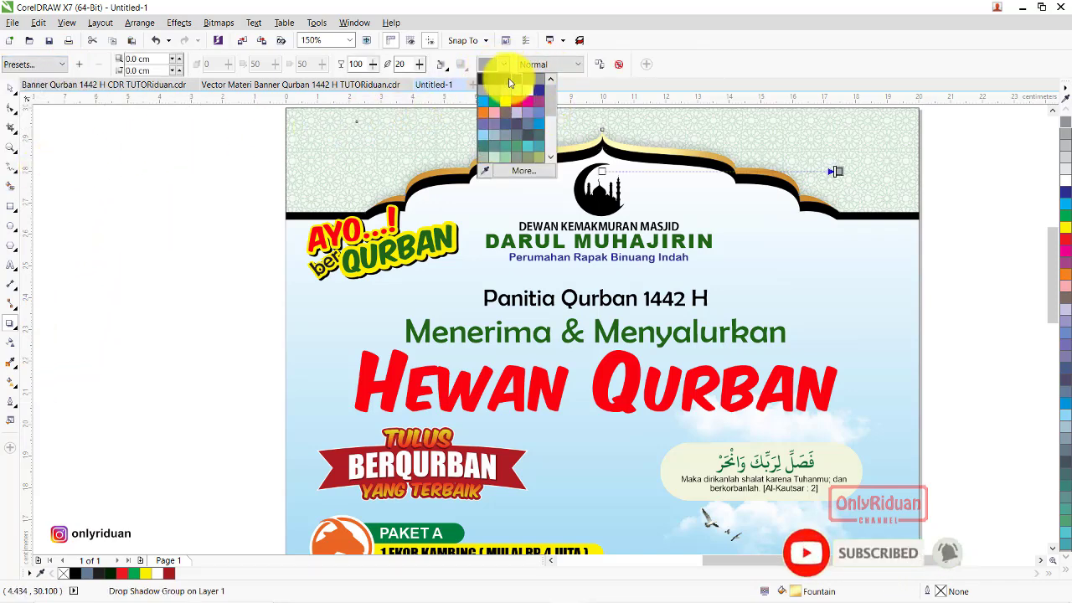
{"action": "left_click", "coordinate": [493, 81]}
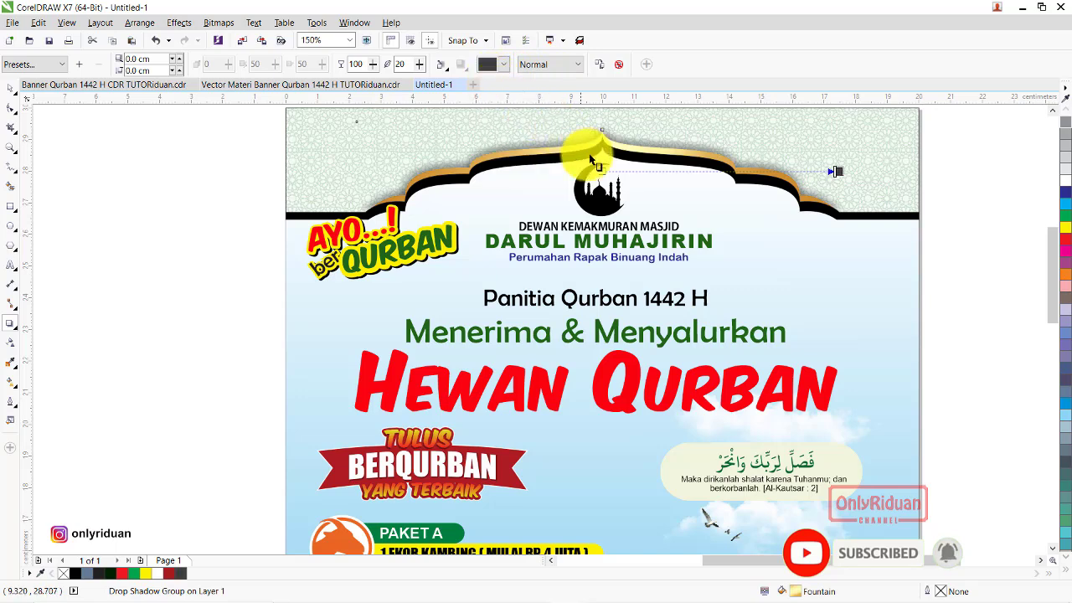
{"action": "double_click", "coordinate": [402, 63]}
{"action": "type", "text": "5"}
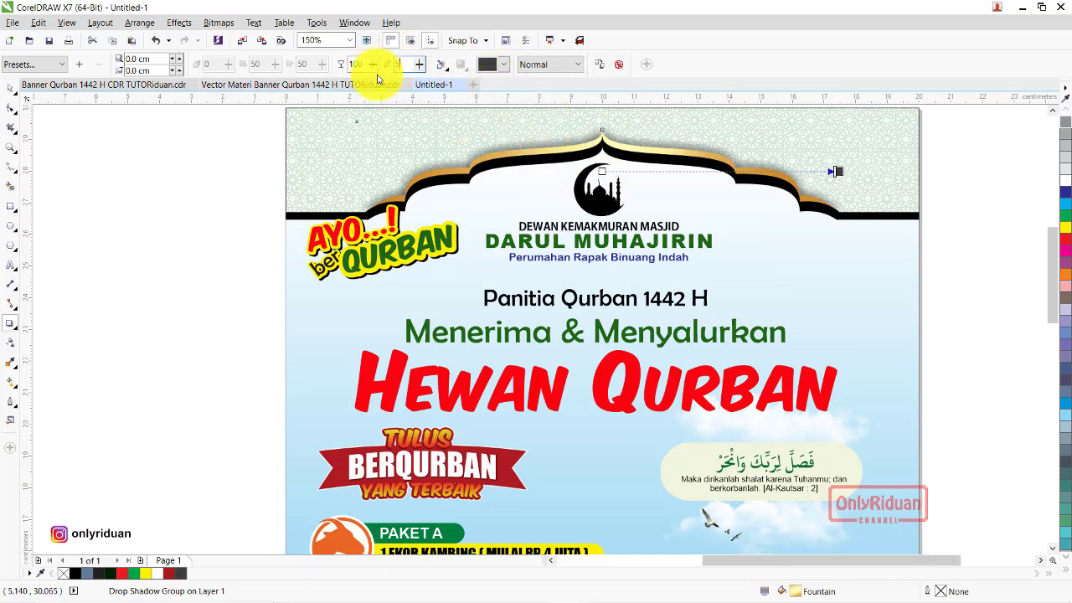
{"action": "key", "text": "Return"}
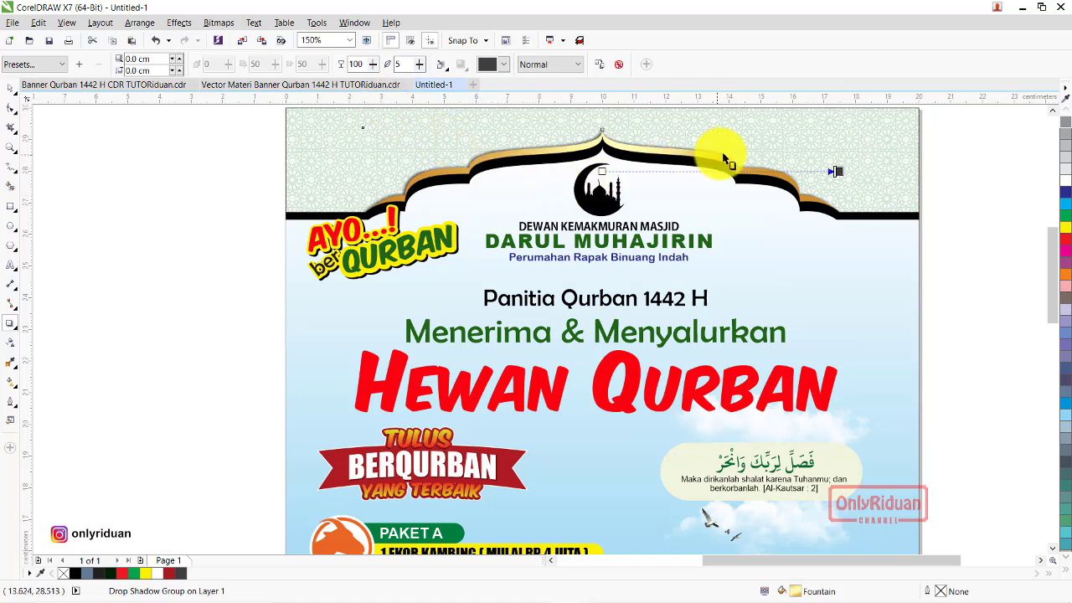
{"action": "double_click", "coordinate": [346, 64]}
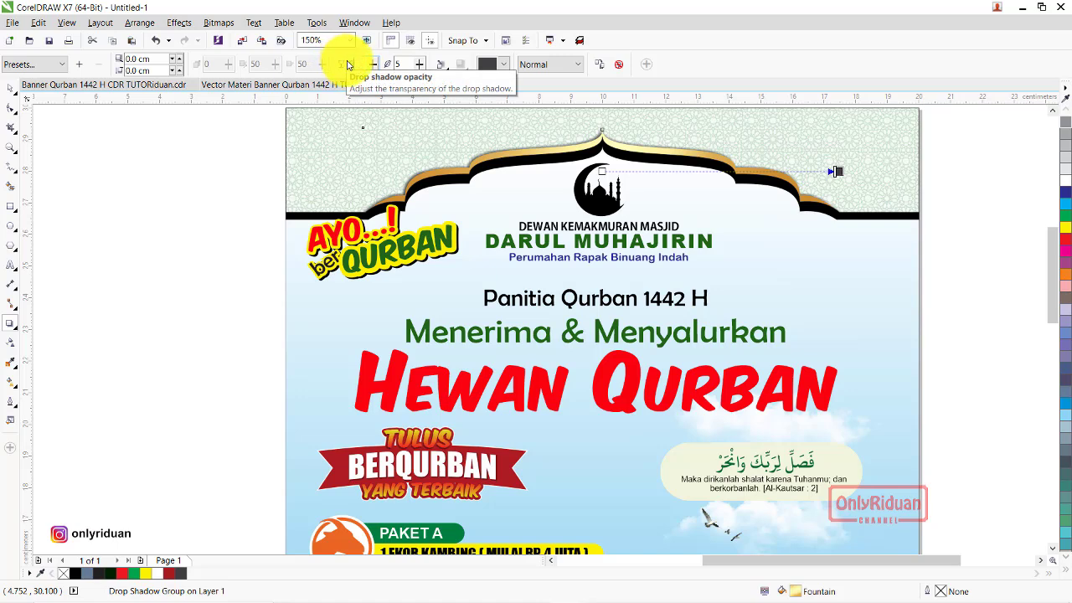
{"action": "type", "text": "80"}
{"action": "key", "text": "Return"}
{"action": "type", "text": "10"}
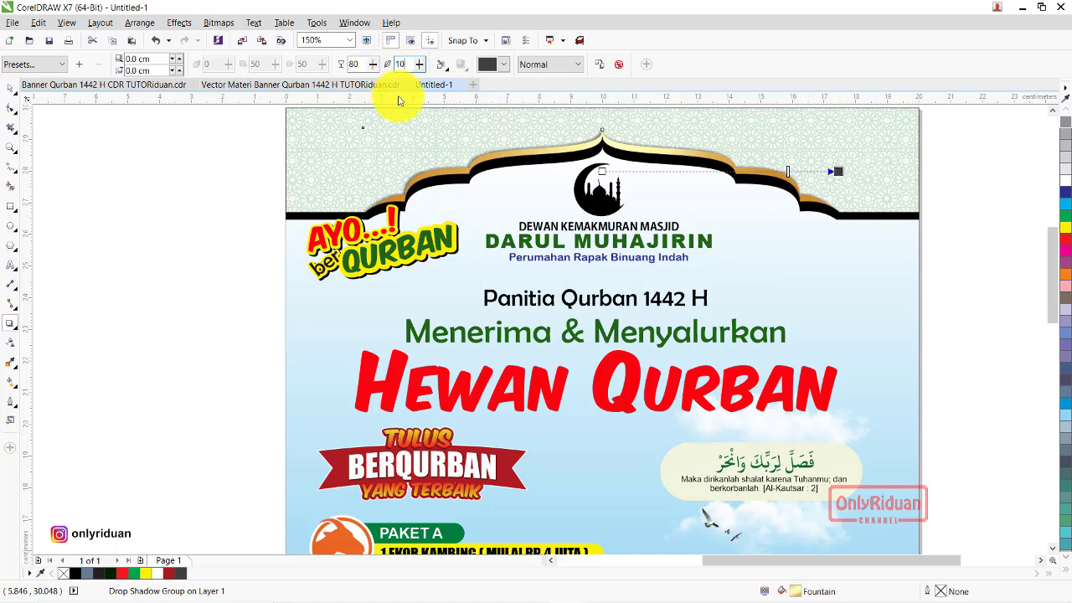
{"action": "key", "text": "Return"}
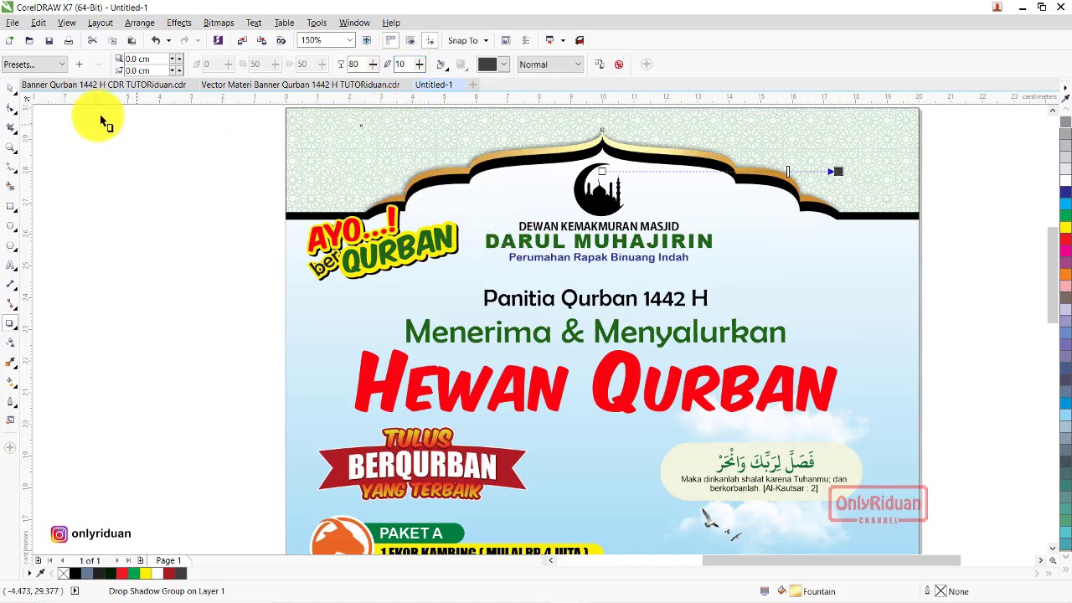
{"action": "left_click", "coordinate": [16, 87]}
{"action": "left_click", "coordinate": [122, 174]}
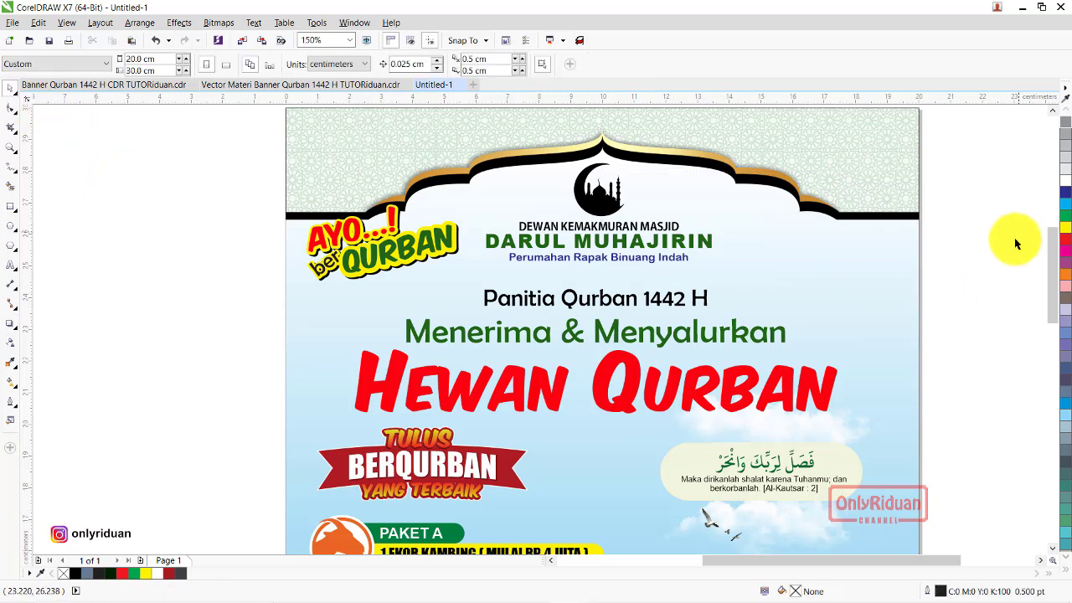
- Give the HEWAN QURBAN title a 3.0 pt white outline placed behind its fill
{"action": "left_click_drag", "start_coordinate": [1050, 255], "coordinate": [1052, 306]}
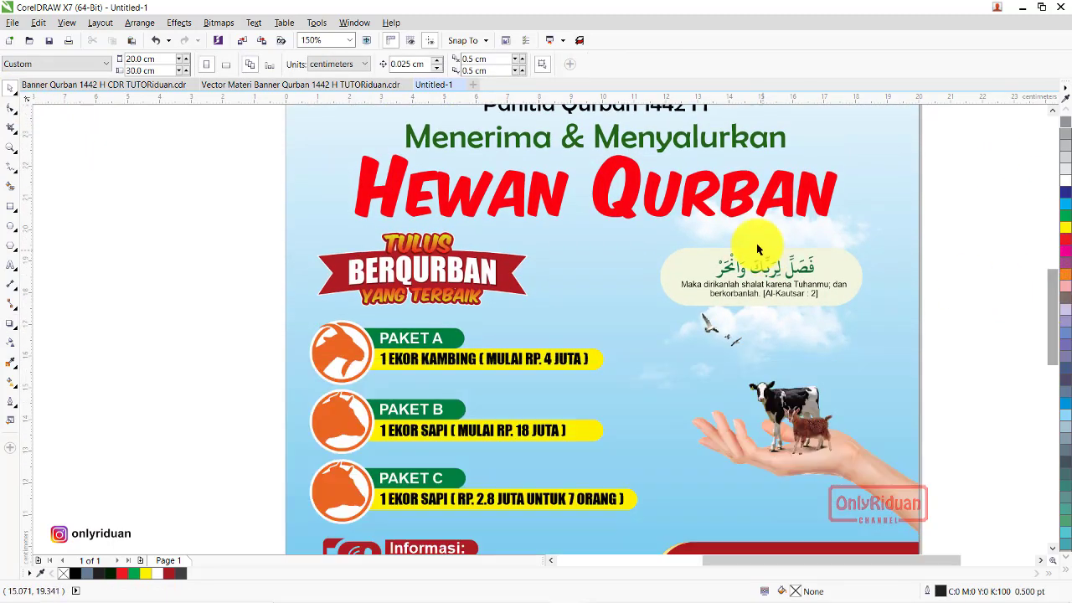
{"action": "left_click", "coordinate": [687, 211]}
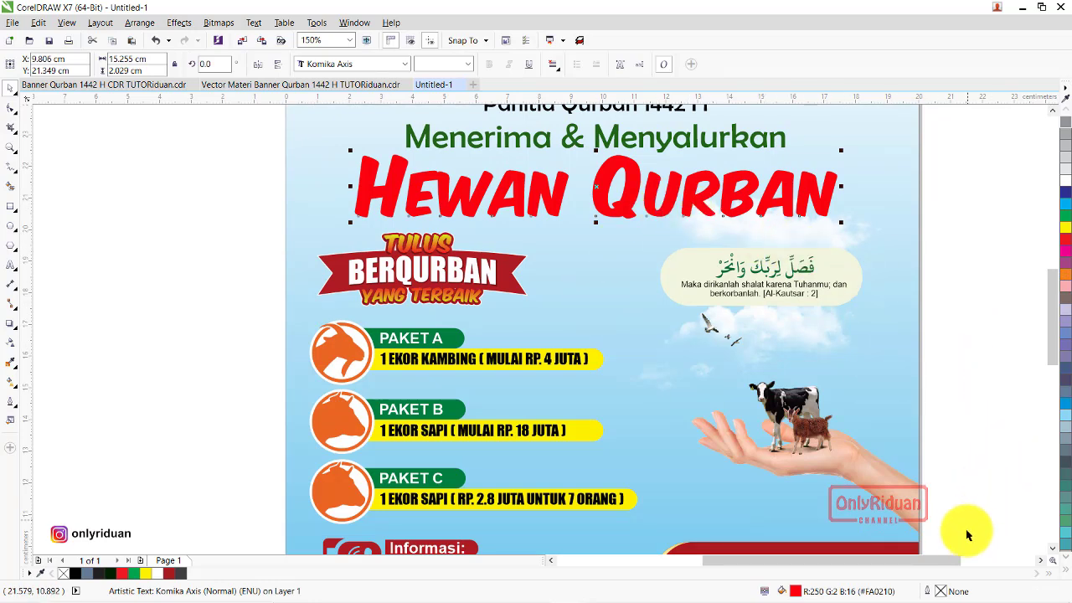
{"action": "double_click", "coordinate": [942, 592]}
{"action": "left_click", "coordinate": [454, 210]}
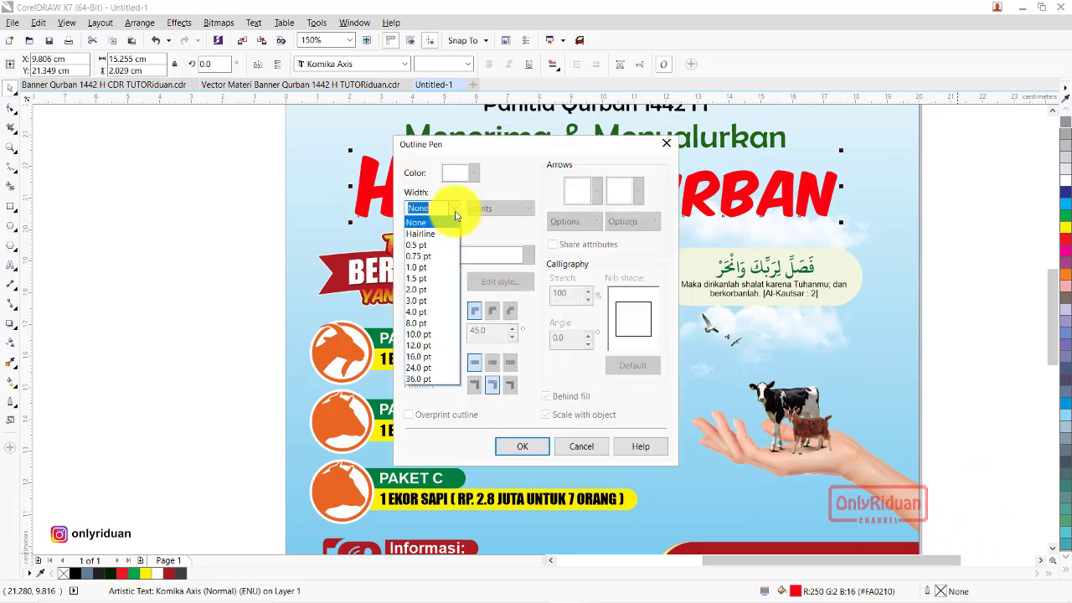
{"action": "left_click", "coordinate": [417, 301]}
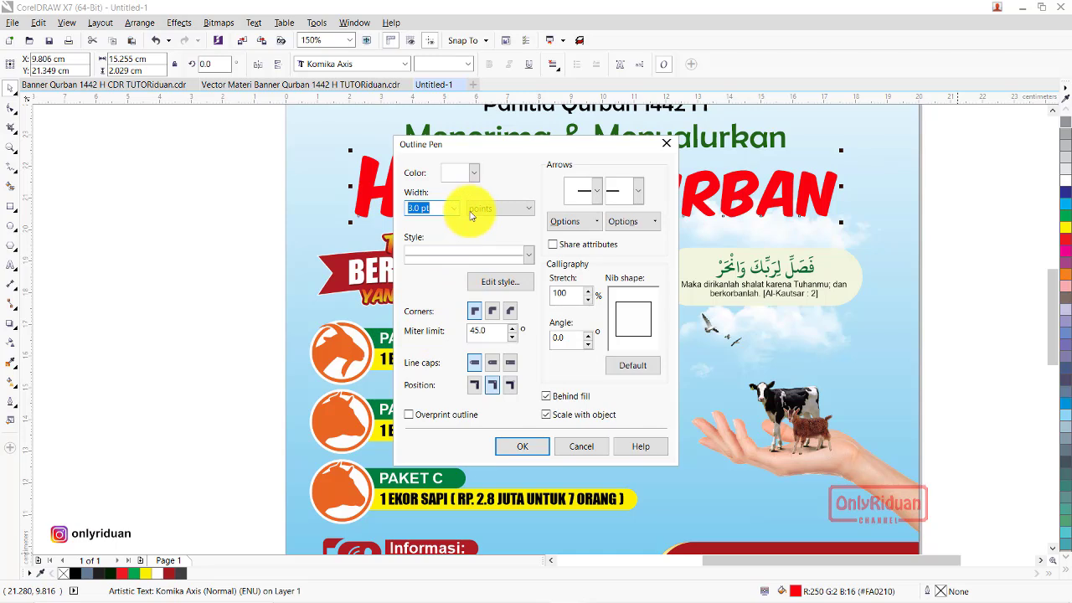
{"action": "left_click", "coordinate": [473, 173]}
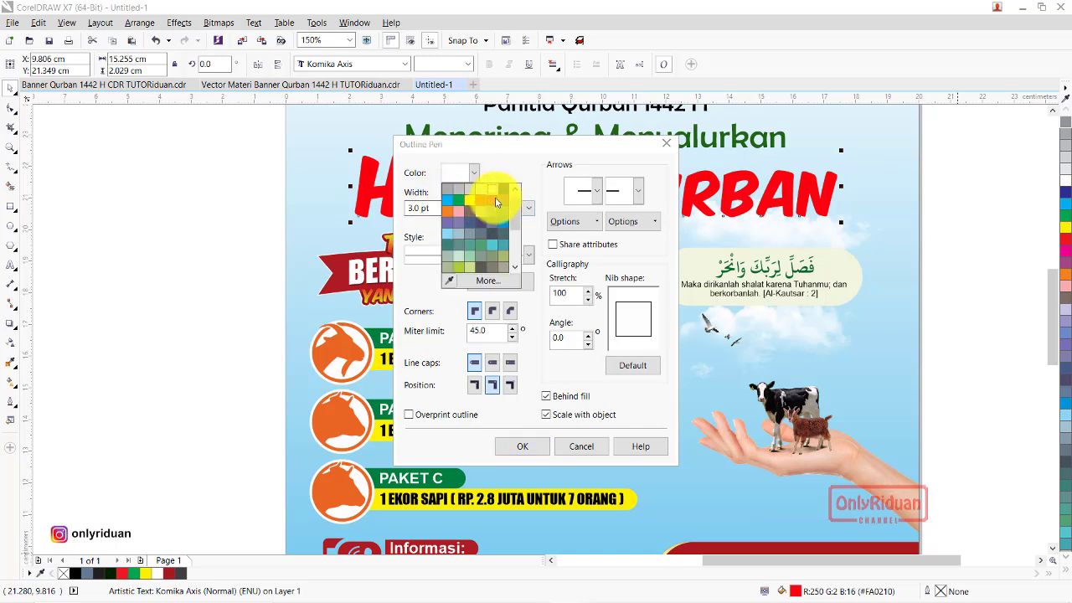
{"action": "left_click", "coordinate": [492, 194]}
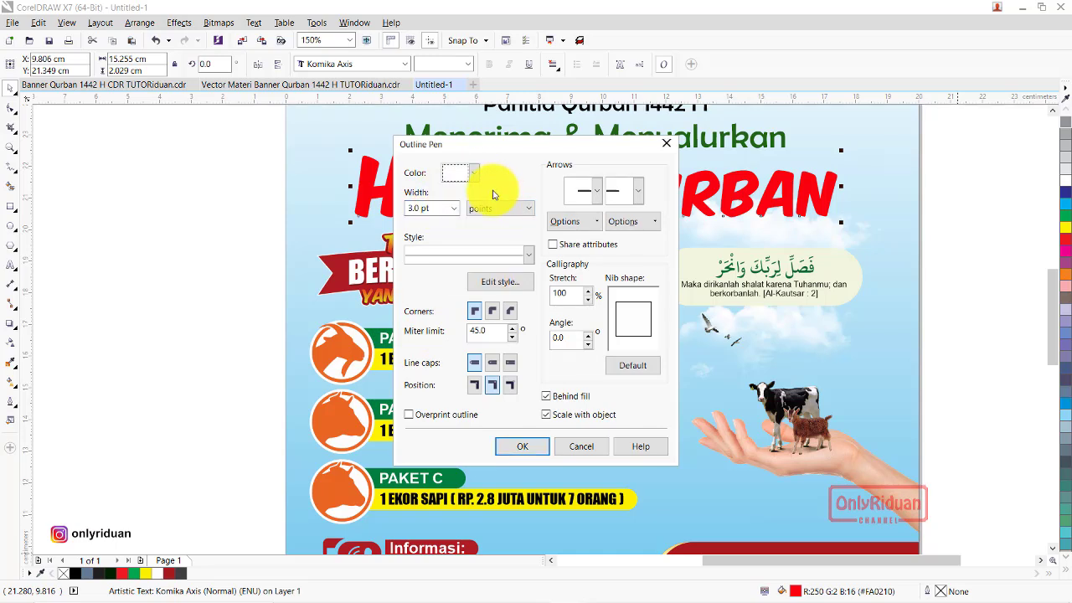
{"action": "left_click", "coordinate": [546, 395]}
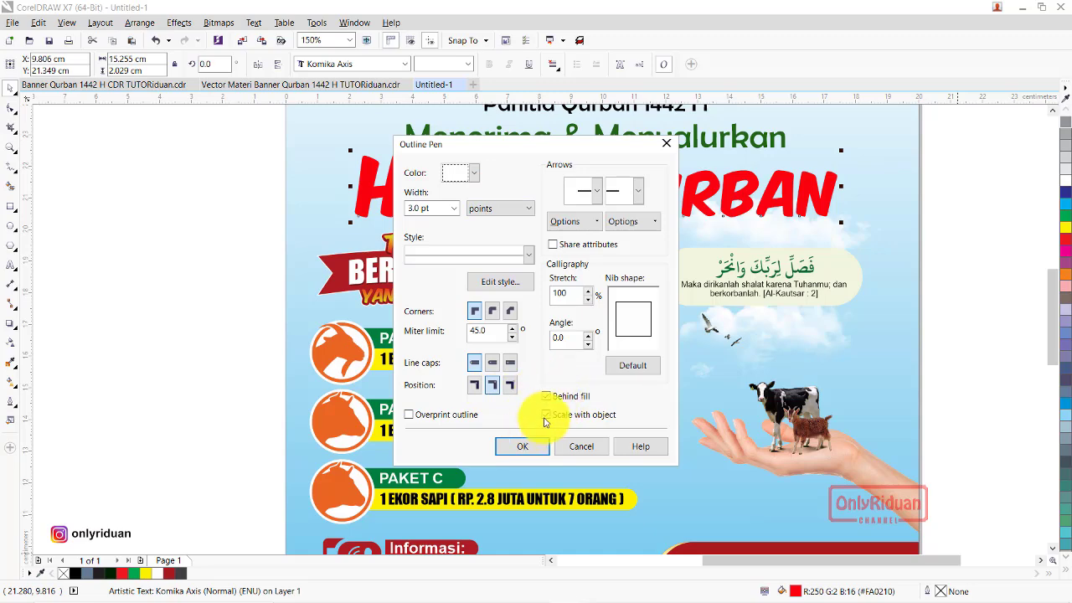
{"action": "left_click", "coordinate": [523, 446]}
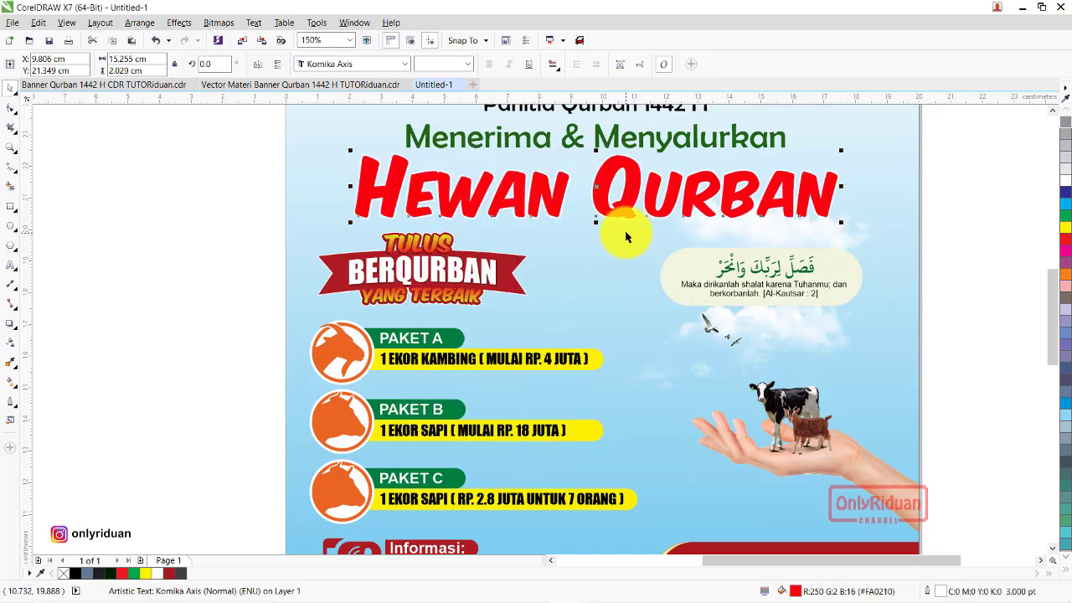
{"action": "scroll", "coordinate": [628, 222], "scroll_direction": "up", "scroll_amount": 2}
{"action": "scroll", "coordinate": [631, 215], "scroll_direction": "up", "scroll_amount": 2}
{"action": "scroll", "coordinate": [630, 214], "scroll_direction": "down", "scroll_amount": 2}
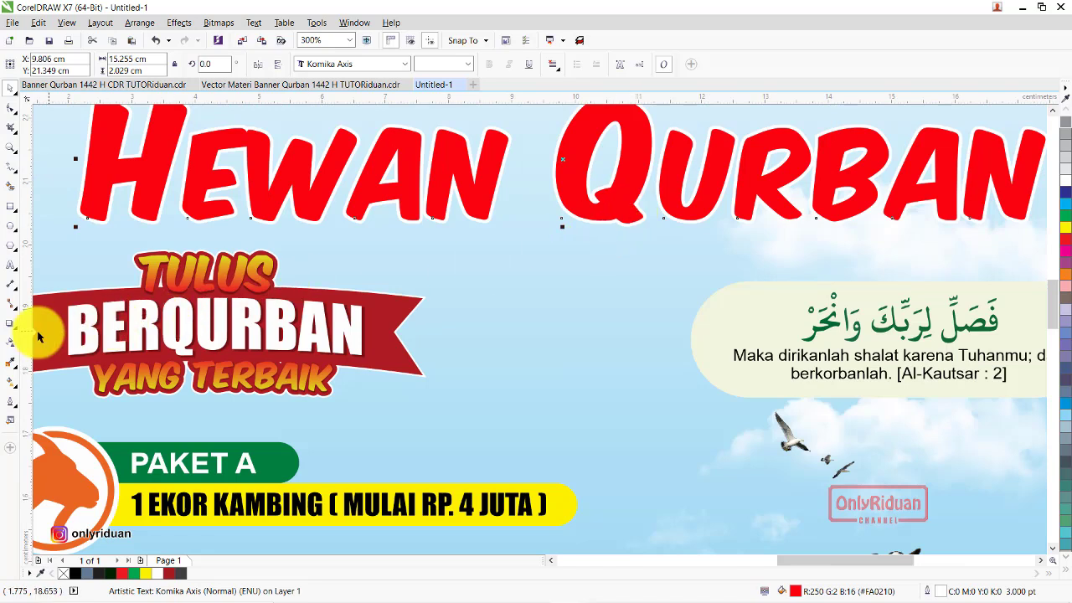
- Add a Flat Bottom Right drop shadow just beneath the HEWAN QURBAN title letters, at 40 opacity
{"action": "left_click", "coordinate": [10, 323]}
{"action": "left_click", "coordinate": [61, 66]}
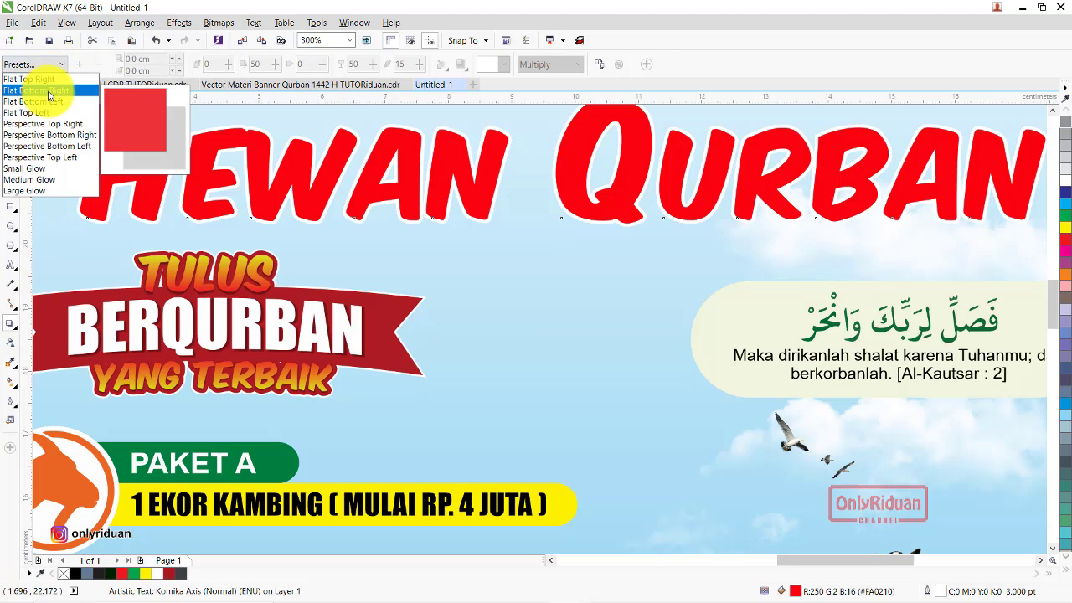
{"action": "left_click", "coordinate": [50, 91]}
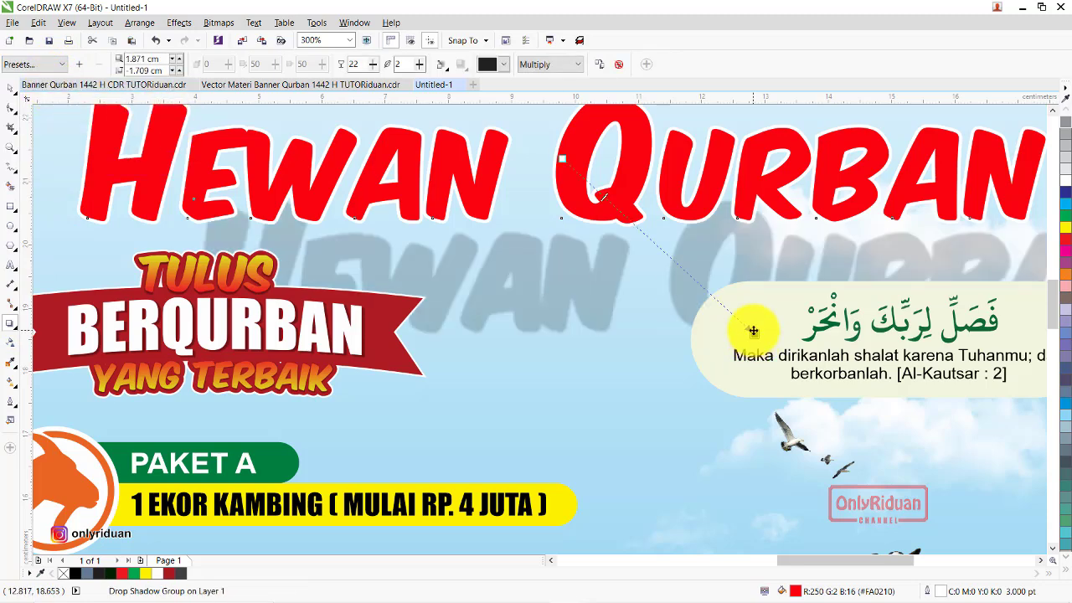
{"action": "left_click_drag", "start_coordinate": [749, 331], "coordinate": [635, 233]}
{"action": "scroll", "coordinate": [591, 265], "scroll_direction": "down", "scroll_amount": 2}
{"action": "scroll", "coordinate": [601, 233], "scroll_direction": "up", "scroll_amount": 1}
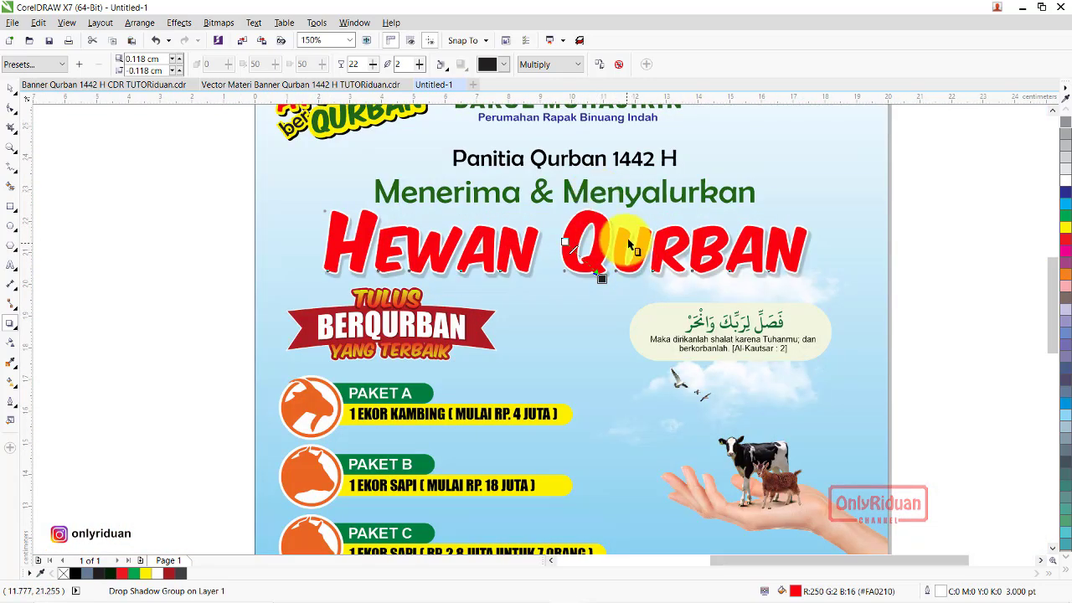
{"action": "scroll", "coordinate": [553, 243], "scroll_direction": "up", "scroll_amount": 1}
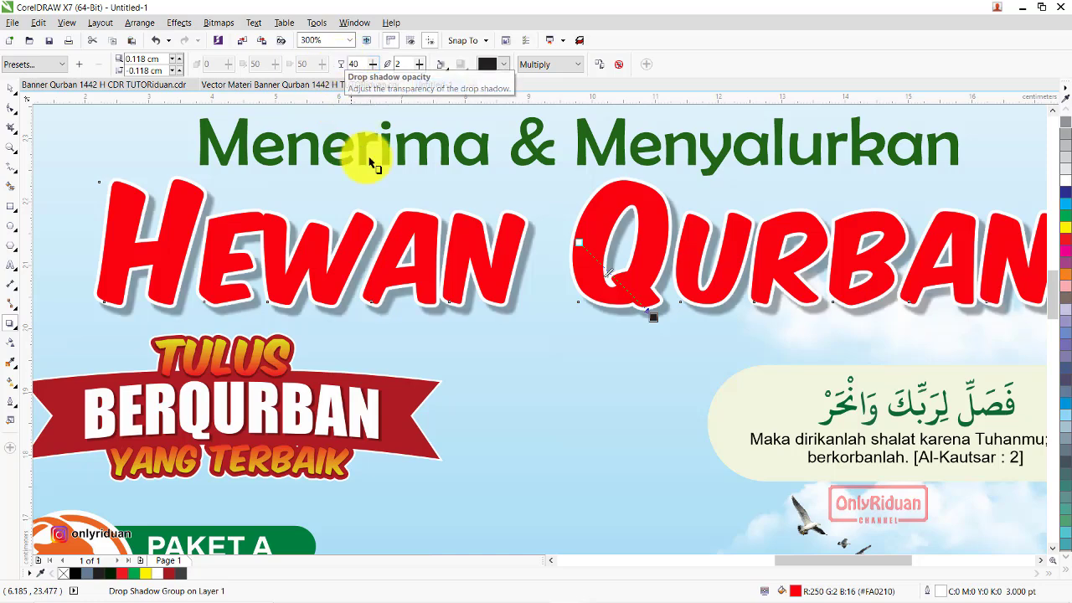
{"action": "scroll", "coordinate": [431, 271], "scroll_direction": "down", "scroll_amount": 2}
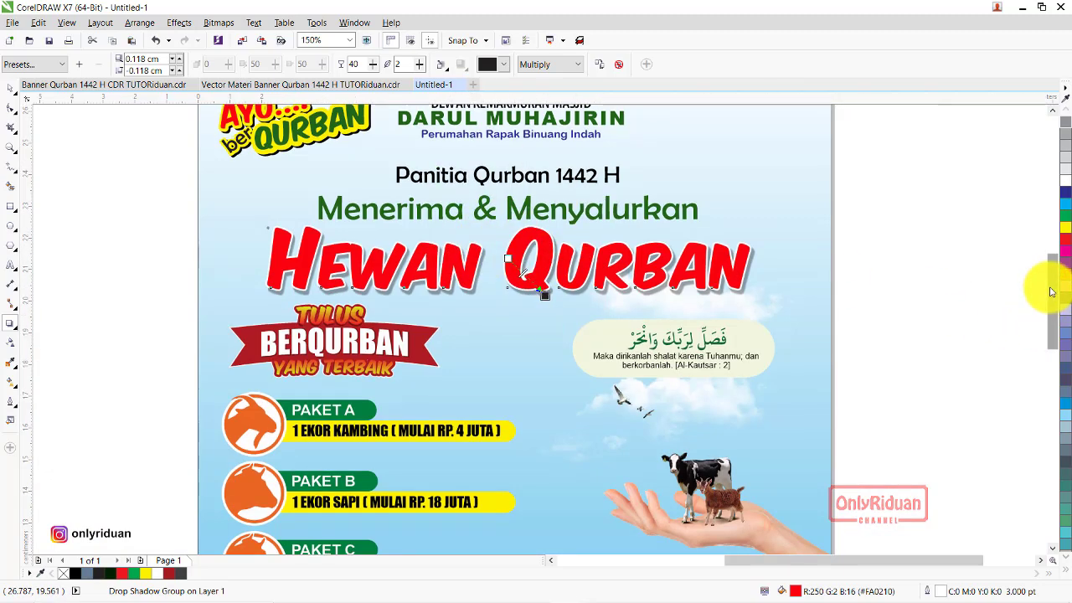
{"action": "left_click_drag", "start_coordinate": [1051, 292], "coordinate": [1056, 350]}
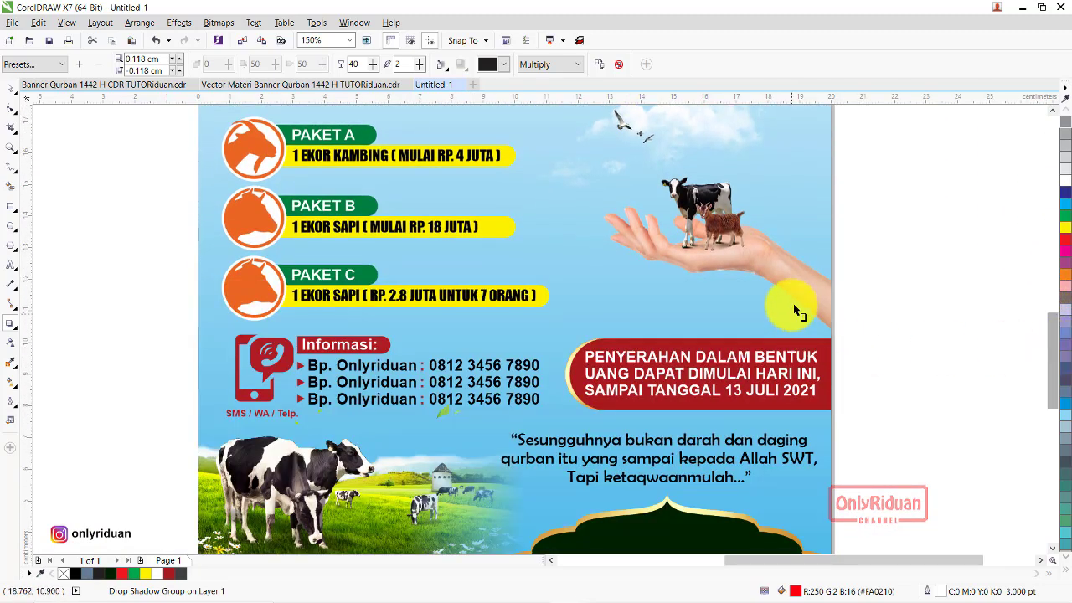
- Give the hand holding the cow and goat a Flat Bottom Left shadow, undoing a stray nudge
{"action": "left_click", "coordinate": [757, 281]}
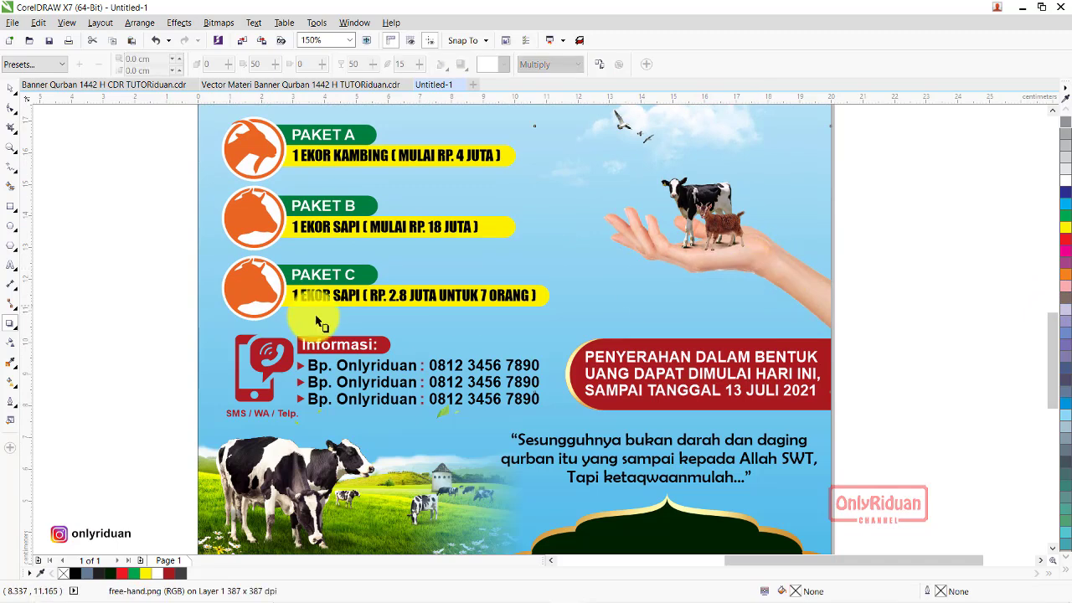
{"action": "left_click", "coordinate": [55, 66]}
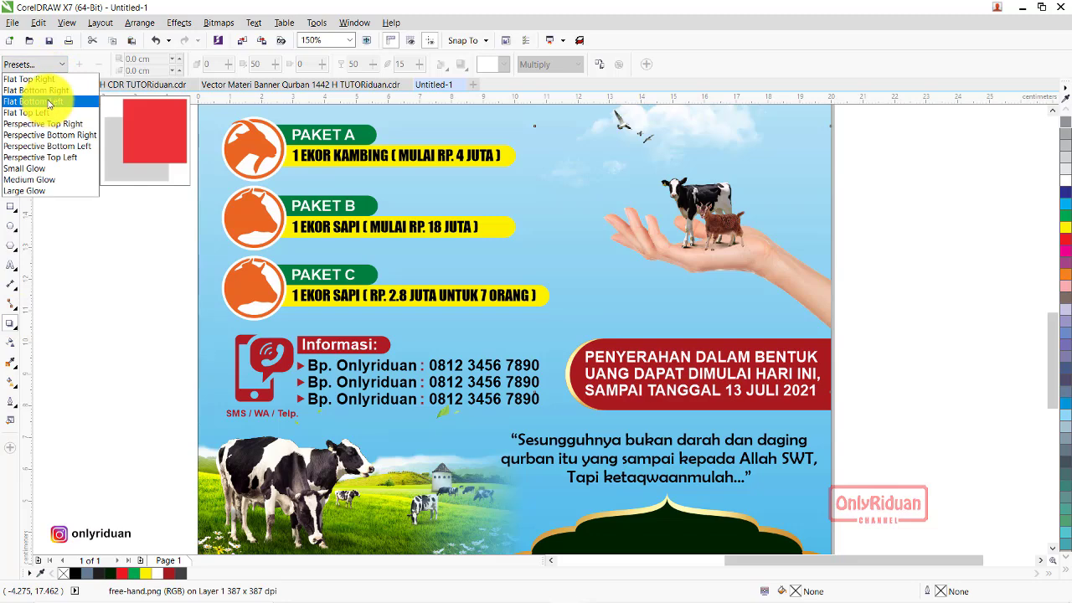
{"action": "left_click", "coordinate": [48, 102]}
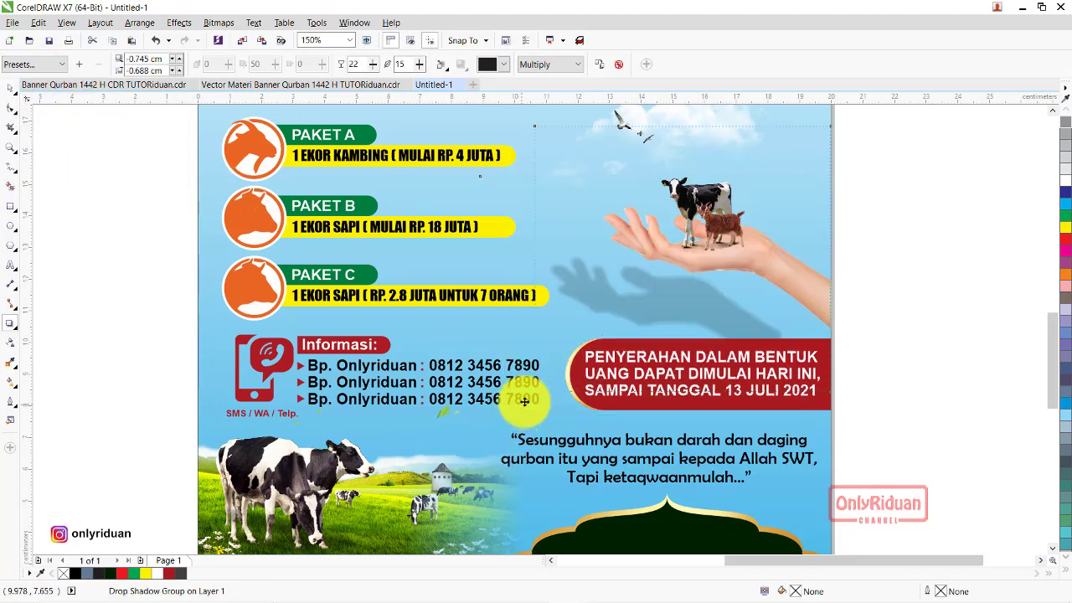
{"action": "mouse_move", "coordinate": [524, 401]}
{"action": "left_mouse_down"}
{"action": "mouse_move", "coordinate": [543, 379]}
{"action": "mouse_move", "coordinate": [541, 397]}
{"action": "left_mouse_up"}
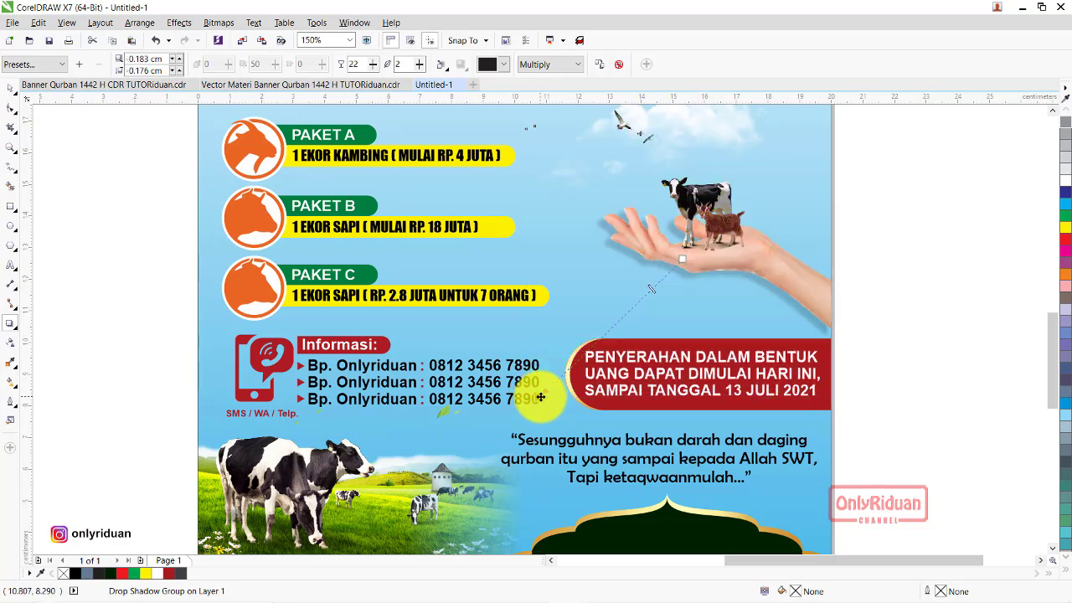
{"action": "left_click", "coordinate": [701, 289]}
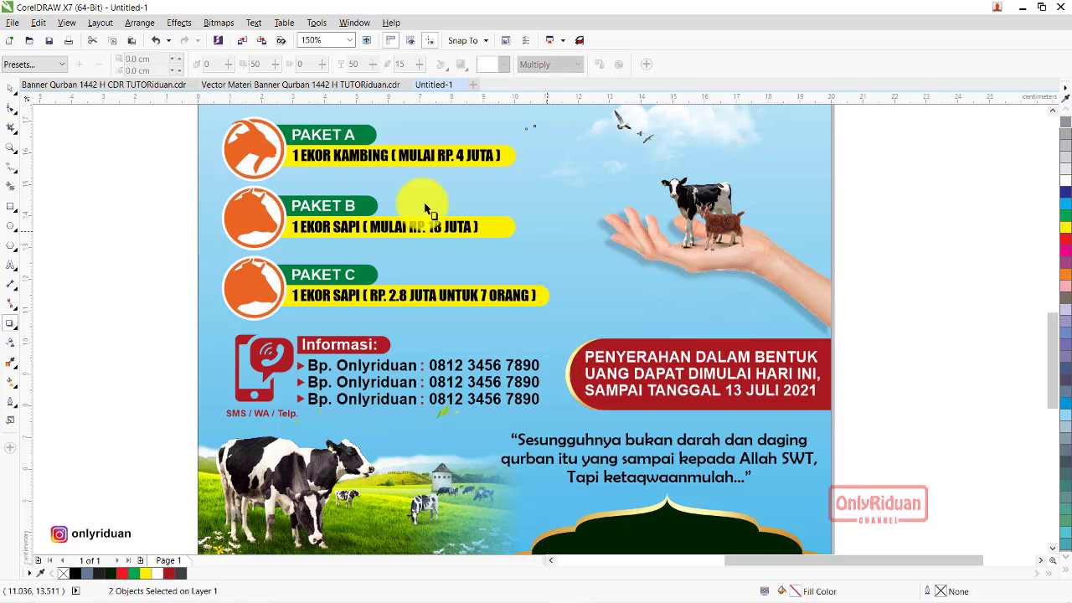
{"action": "left_click", "coordinate": [11, 89]}
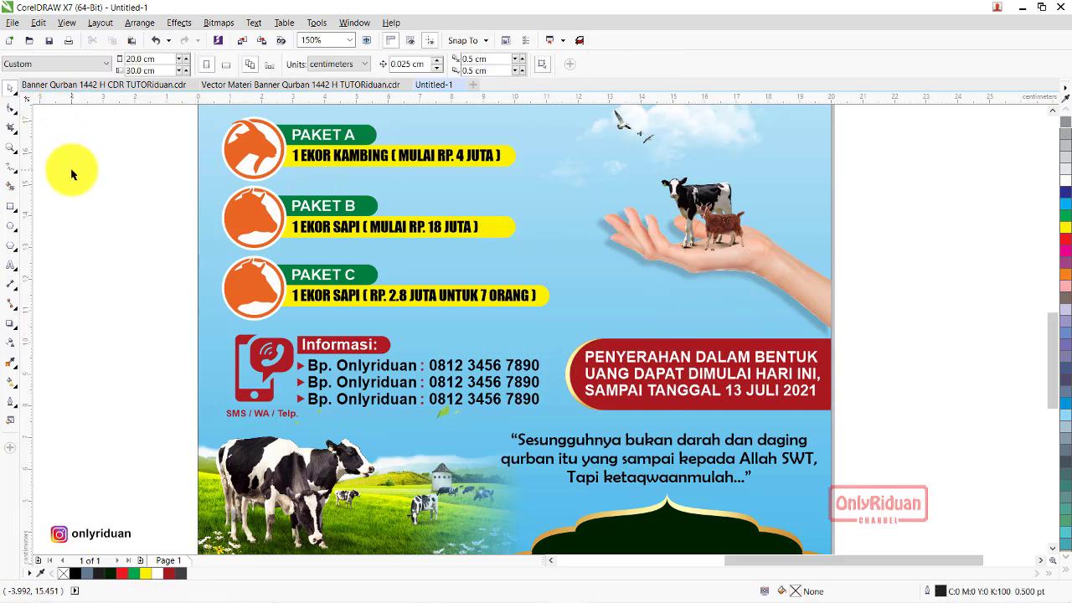
{"action": "left_click", "coordinate": [686, 284]}
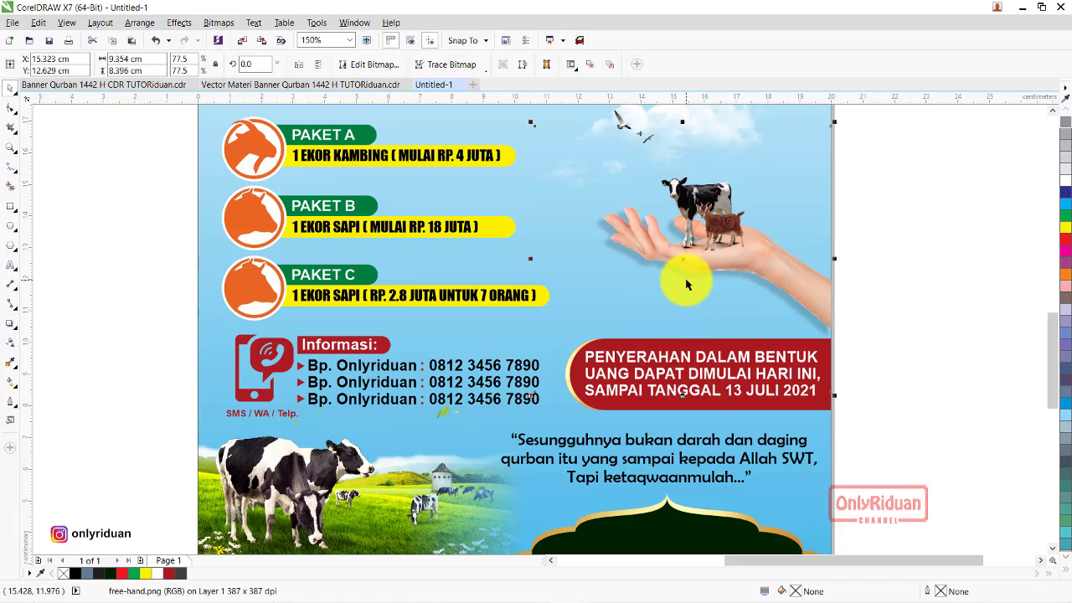
{"action": "left_click_drag", "start_coordinate": [686, 279], "coordinate": [675, 292]}
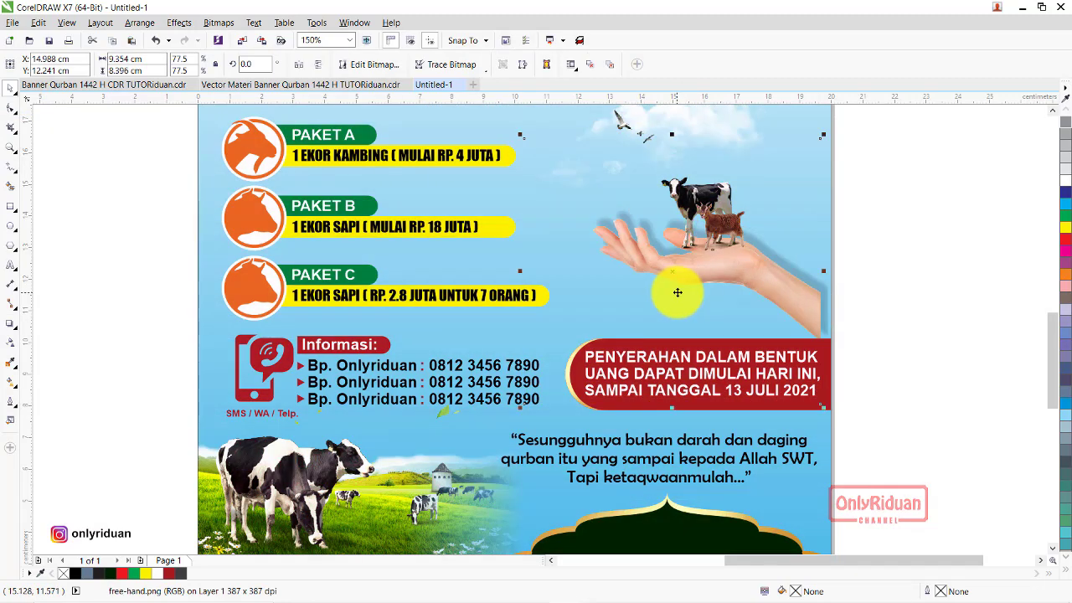
{"action": "key", "text": "ctrl+z"}
- Tilt the lens rectangle slightly and PowerClip it inside the poster background, then reposition the hand
{"action": "left_click", "coordinate": [678, 291], "text": "alt"}
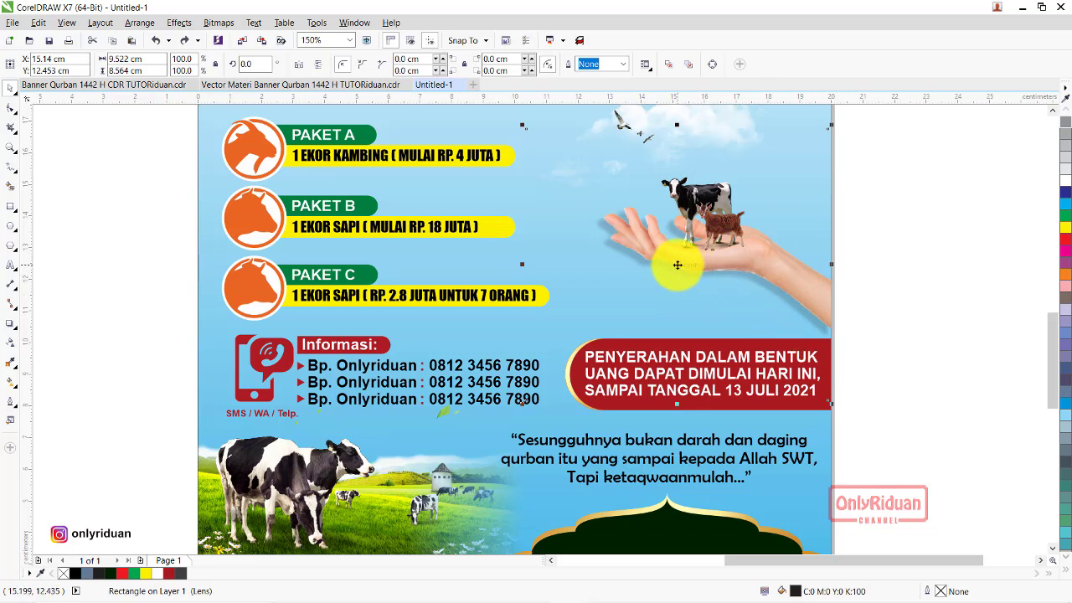
{"action": "left_click_drag", "start_coordinate": [832, 408], "coordinate": [836, 405]}
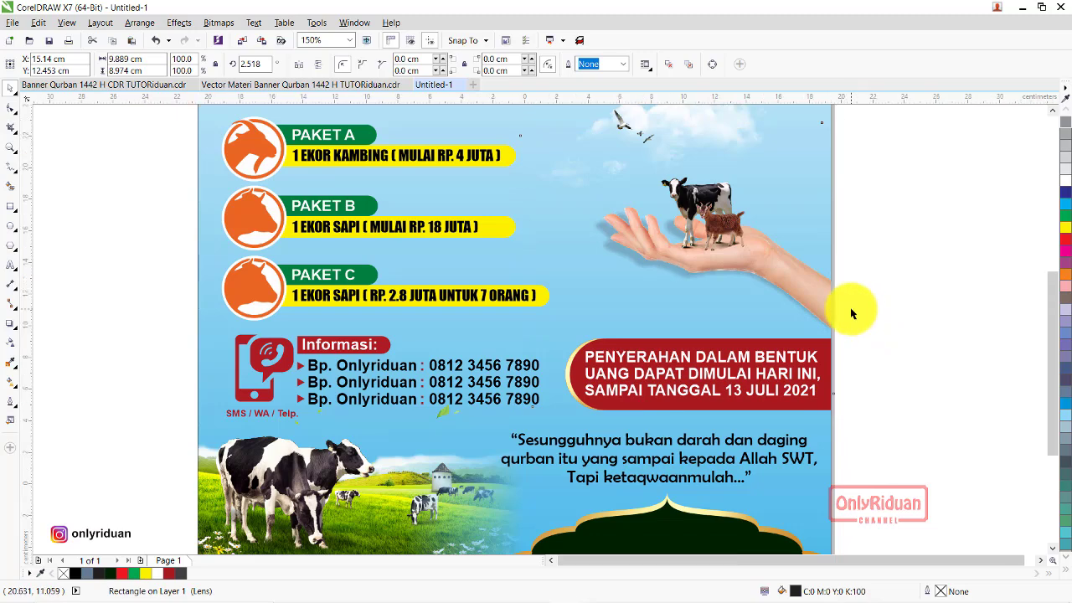
{"action": "scroll", "coordinate": [849, 307], "scroll_direction": "down", "scroll_amount": 2}
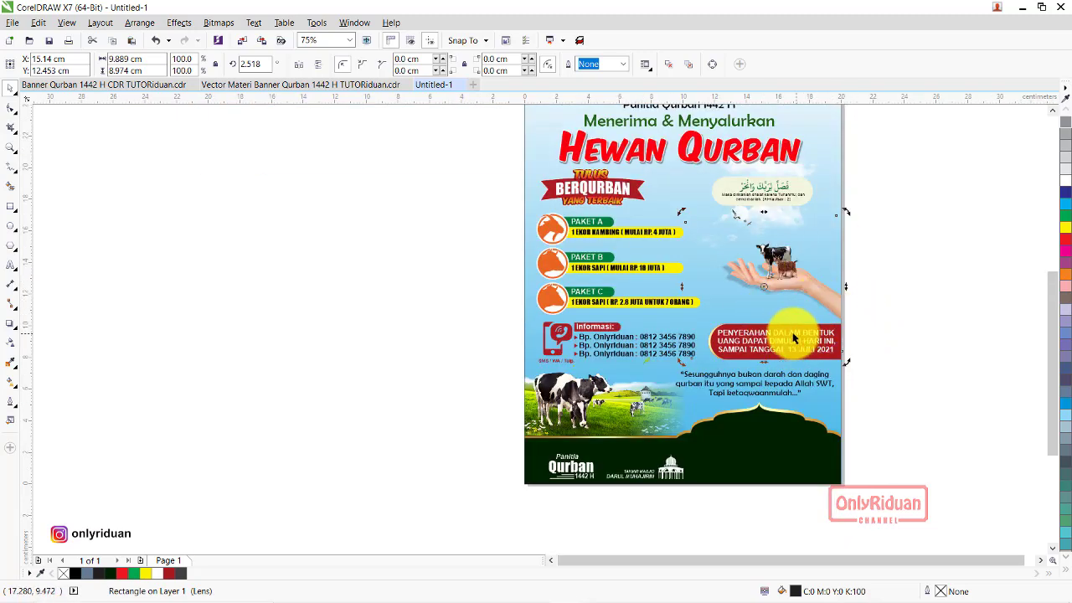
{"action": "right_click", "coordinate": [764, 286]}
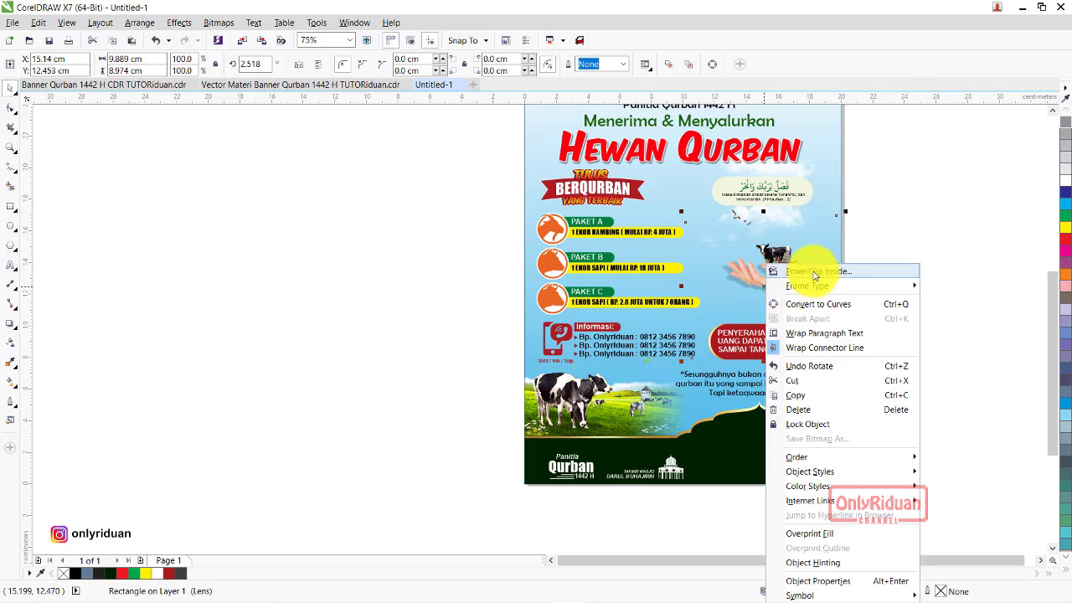
{"action": "left_click", "coordinate": [814, 272]}
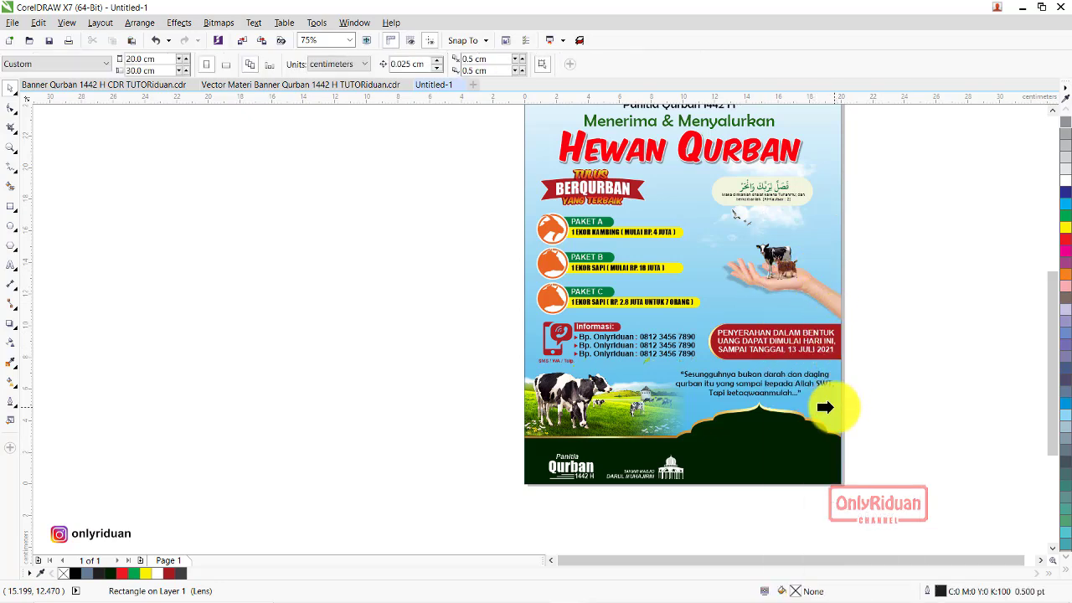
{"action": "left_click", "coordinate": [825, 407]}
{"action": "left_click", "coordinate": [884, 352]}
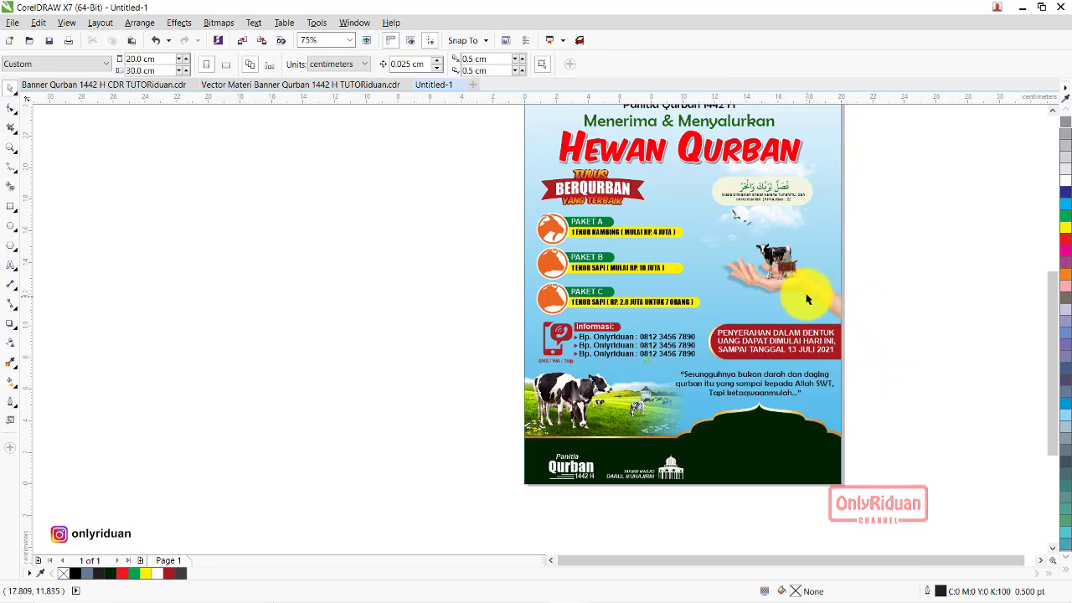
{"action": "left_click_drag", "start_coordinate": [809, 291], "coordinate": [855, 270]}
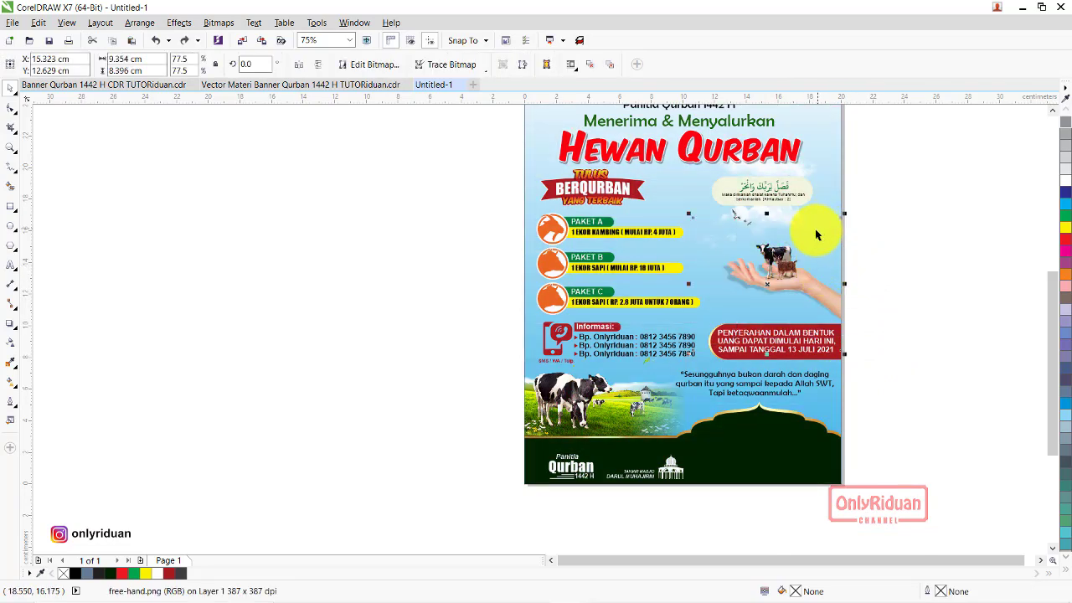
{"action": "left_click_drag", "start_coordinate": [854, 272], "coordinate": [808, 289]}
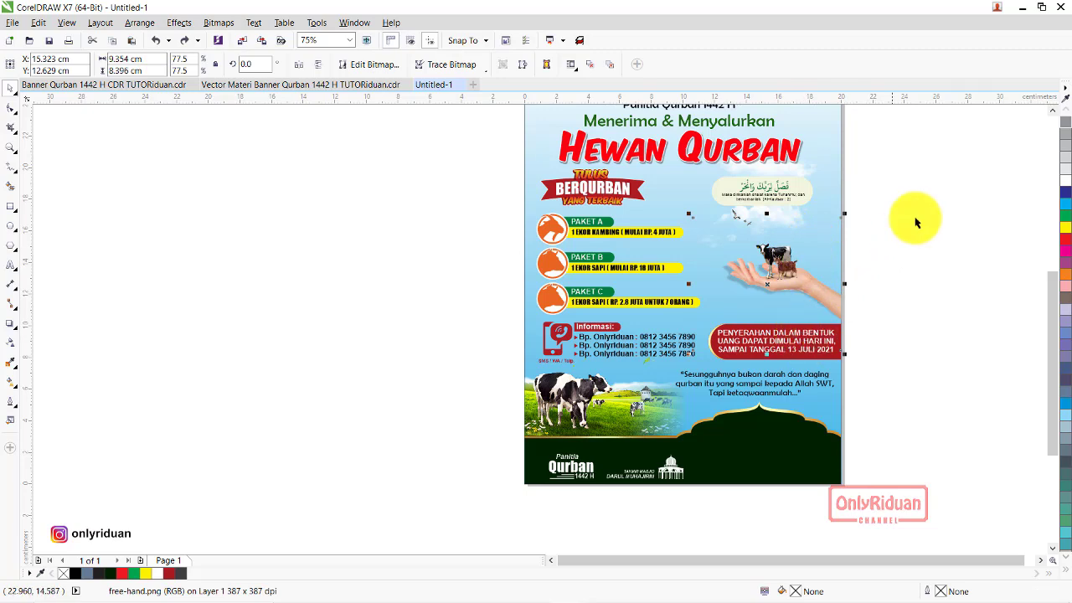
{"action": "left_click", "coordinate": [1052, 109]}
- Zoom out to the whole poster and group all 52 objects
{"action": "left_click", "coordinate": [946, 245]}
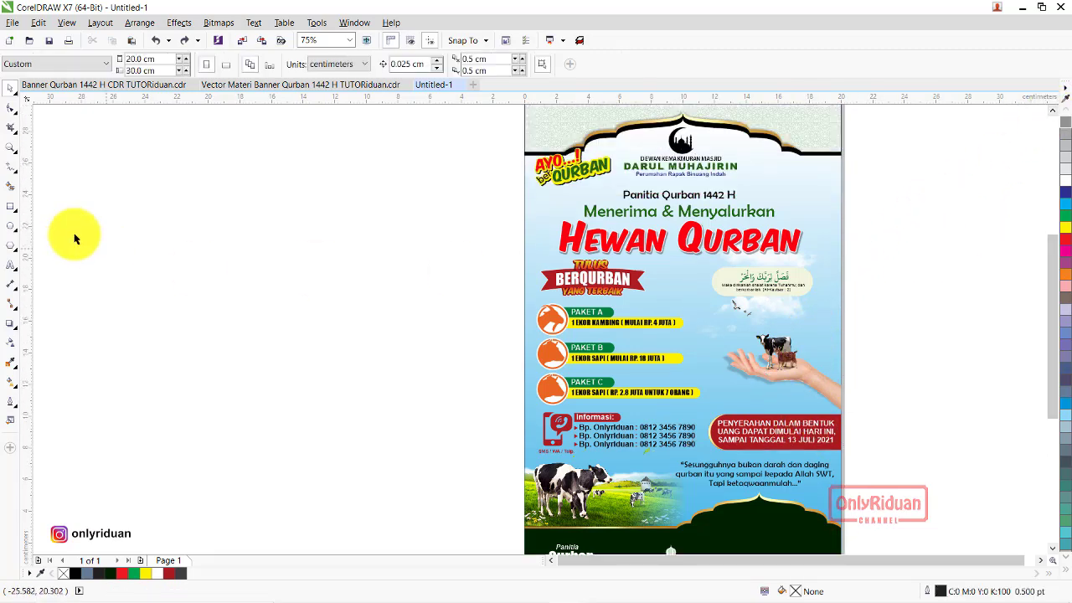
{"action": "left_click", "coordinate": [11, 147]}
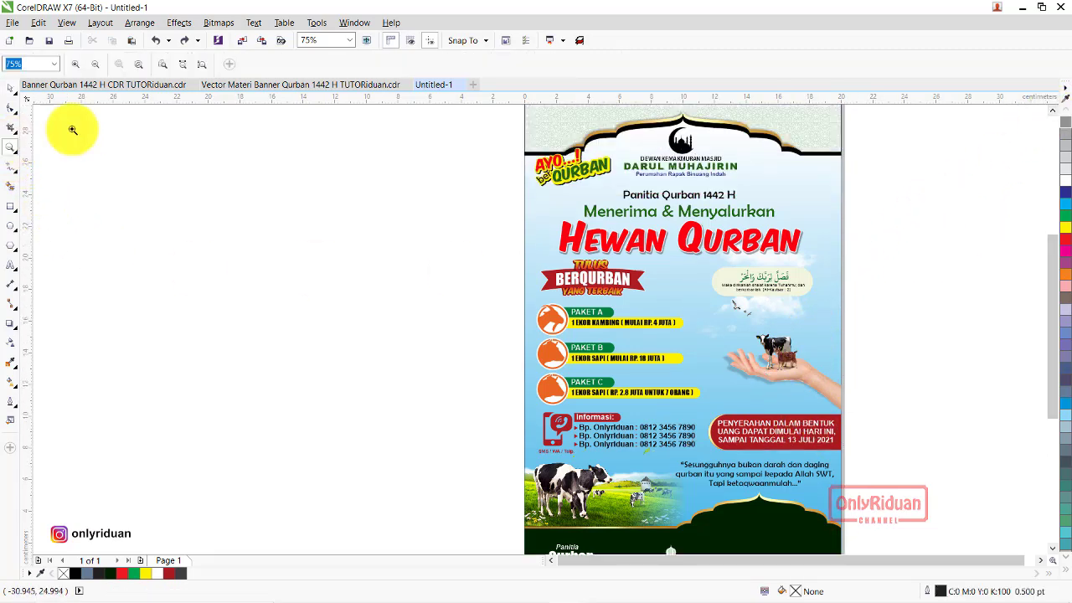
{"action": "left_click", "coordinate": [163, 63]}
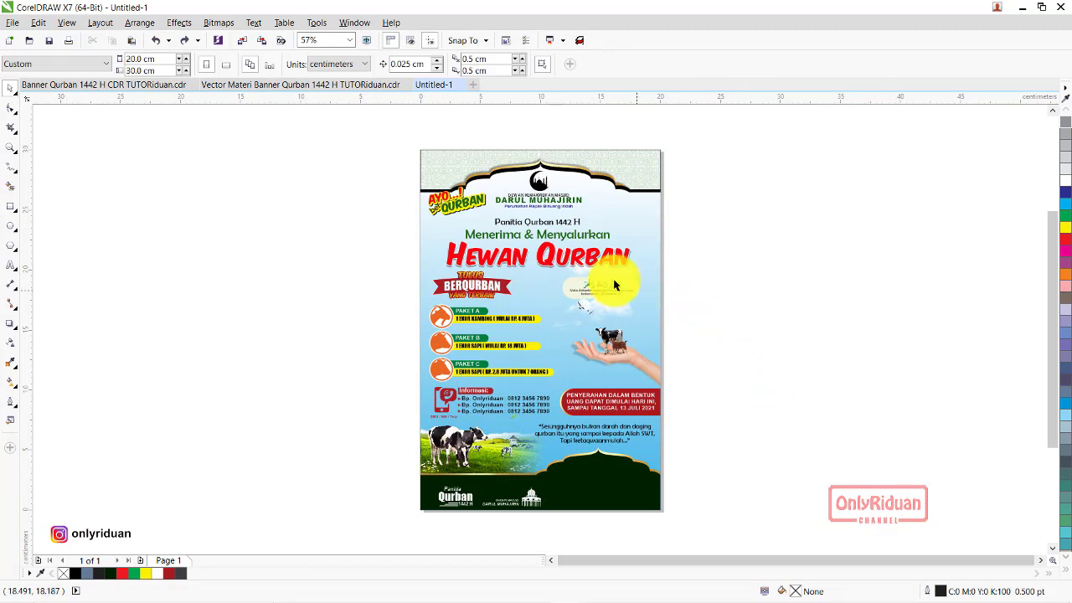
{"action": "left_click_drag", "start_coordinate": [394, 125], "coordinate": [676, 531]}
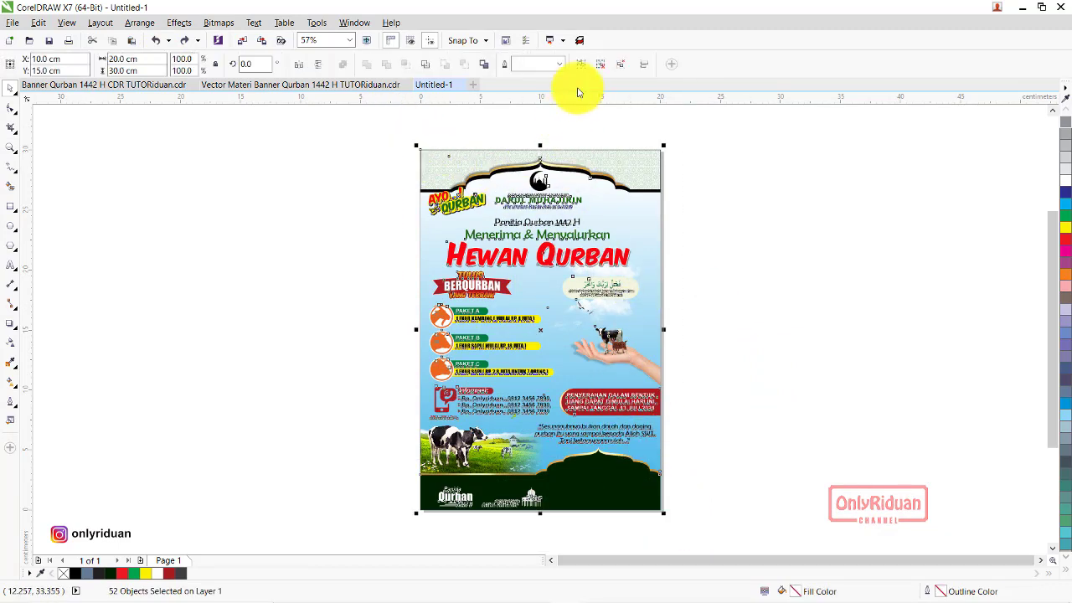
{"action": "left_click", "coordinate": [579, 65]}
- Save as 'Baliho Qurban' version 14.0 in the Materi Banner Qurban 1442 H TUTORiduan folder
{"action": "left_click", "coordinate": [13, 25]}
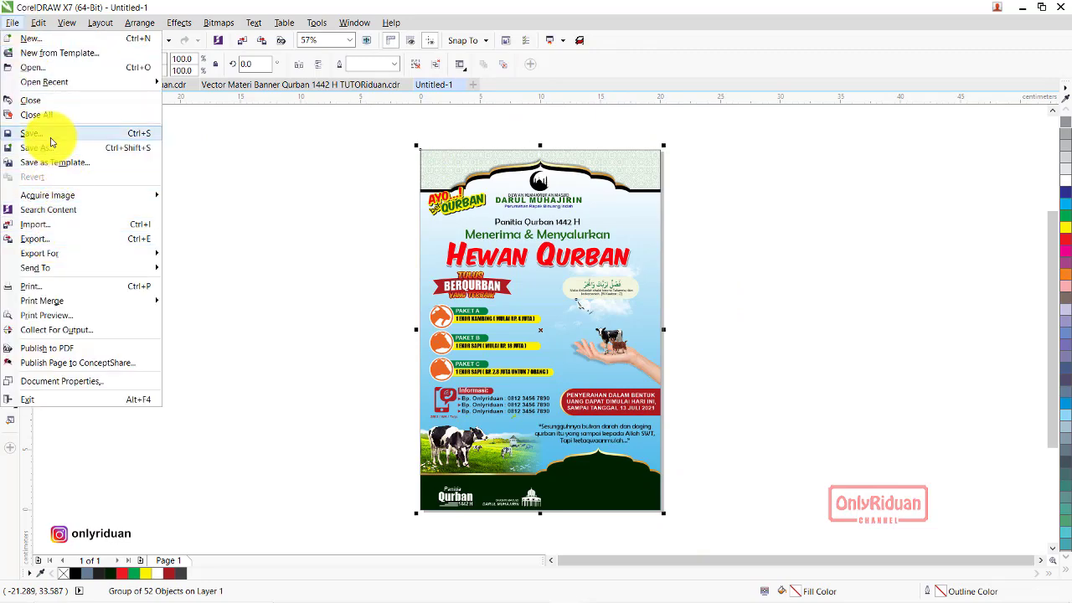
{"action": "left_click", "coordinate": [52, 147]}
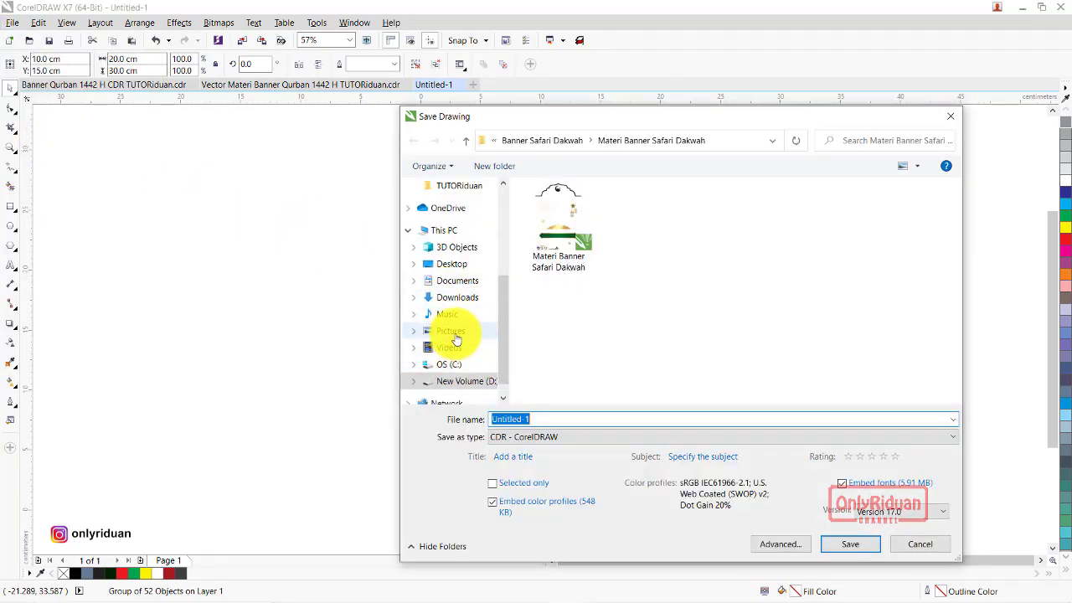
{"action": "left_click", "coordinate": [452, 333]}
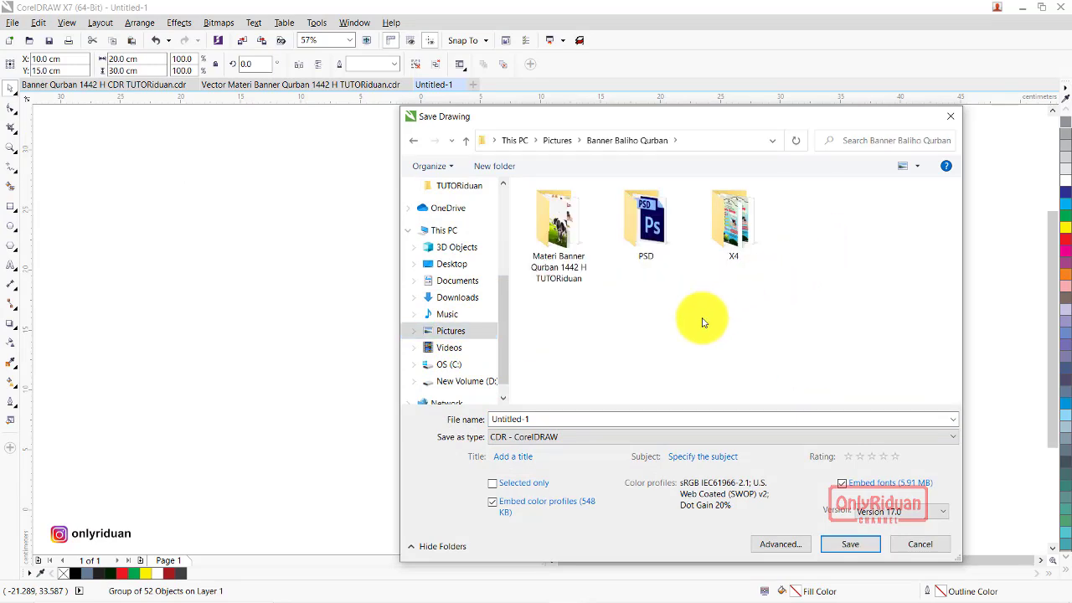
{"action": "double_click", "coordinate": [576, 251]}
{"action": "double_click", "coordinate": [553, 418]}
{"action": "type", "text": "Baliho Qurban"}
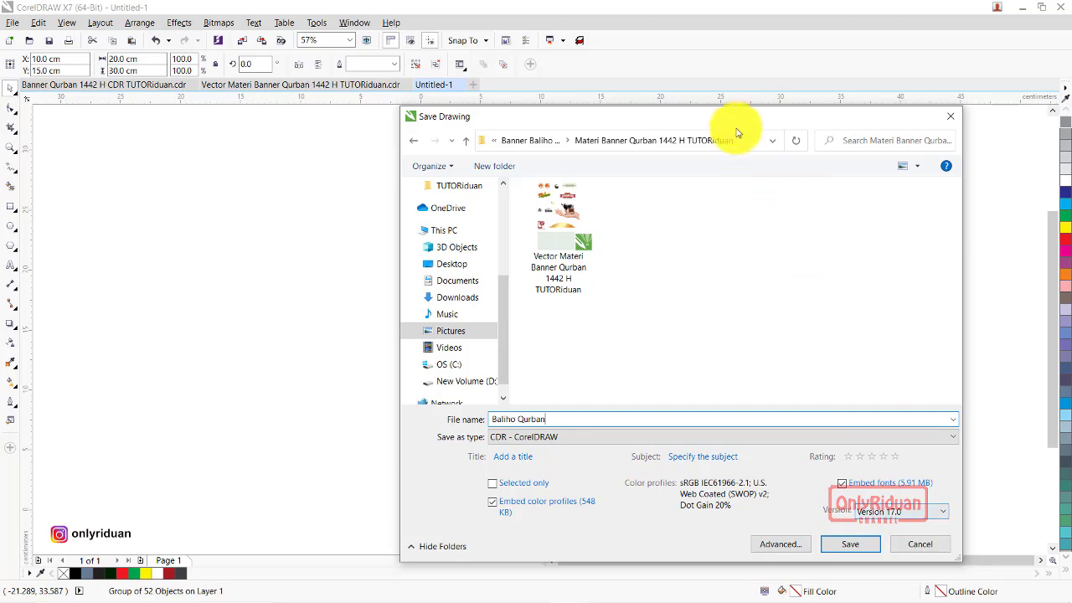
{"action": "left_click_drag", "start_coordinate": [729, 121], "coordinate": [660, 66]}
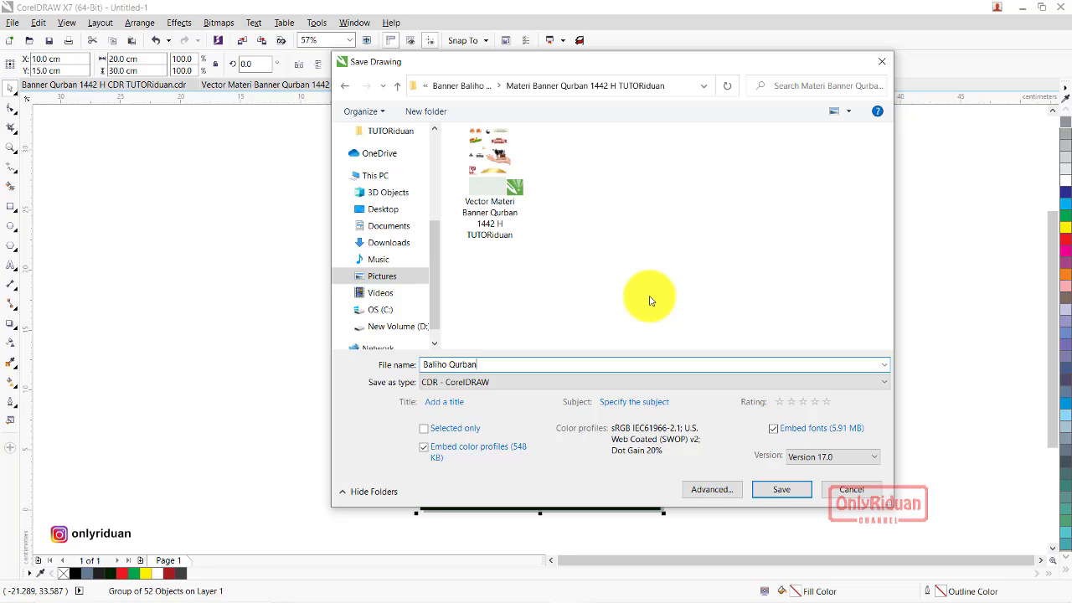
{"action": "left_click", "coordinate": [825, 456]}
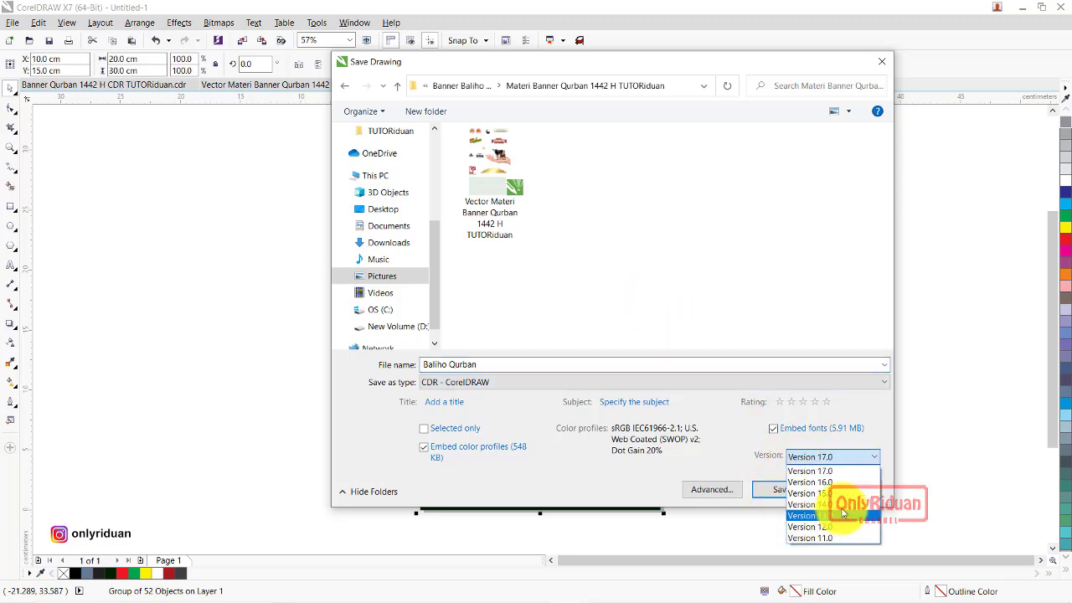
{"action": "left_click", "coordinate": [842, 505]}
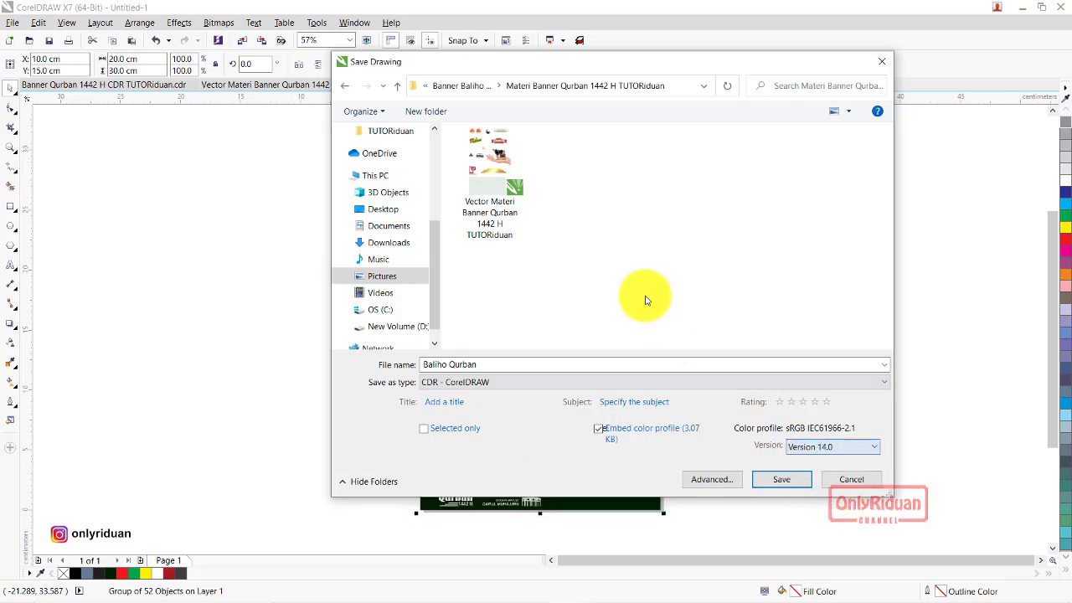
{"action": "left_click", "coordinate": [780, 481]}
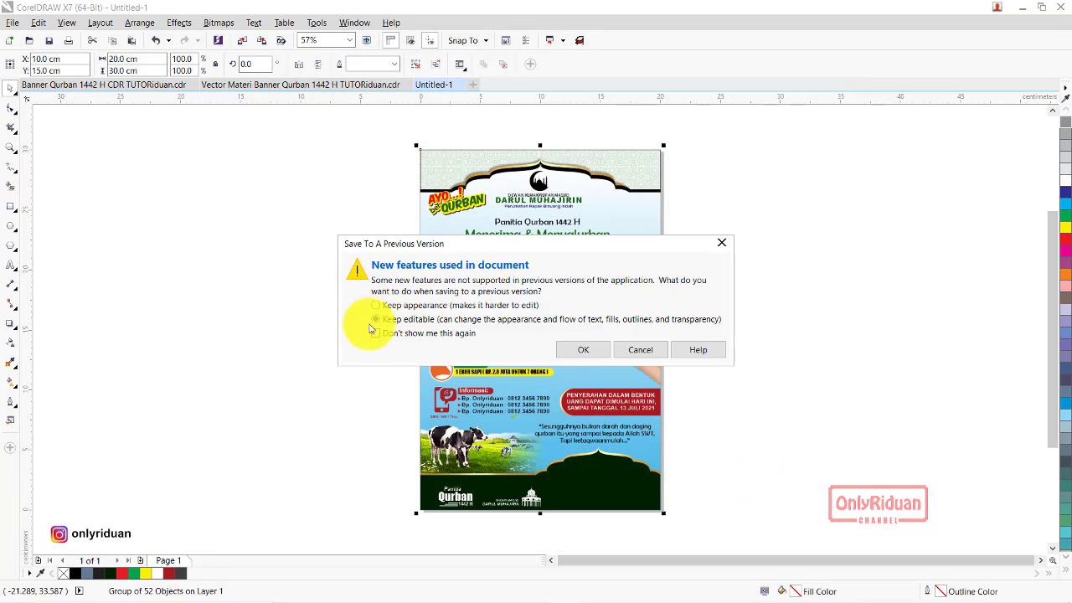
{"action": "left_click", "coordinate": [583, 349]}
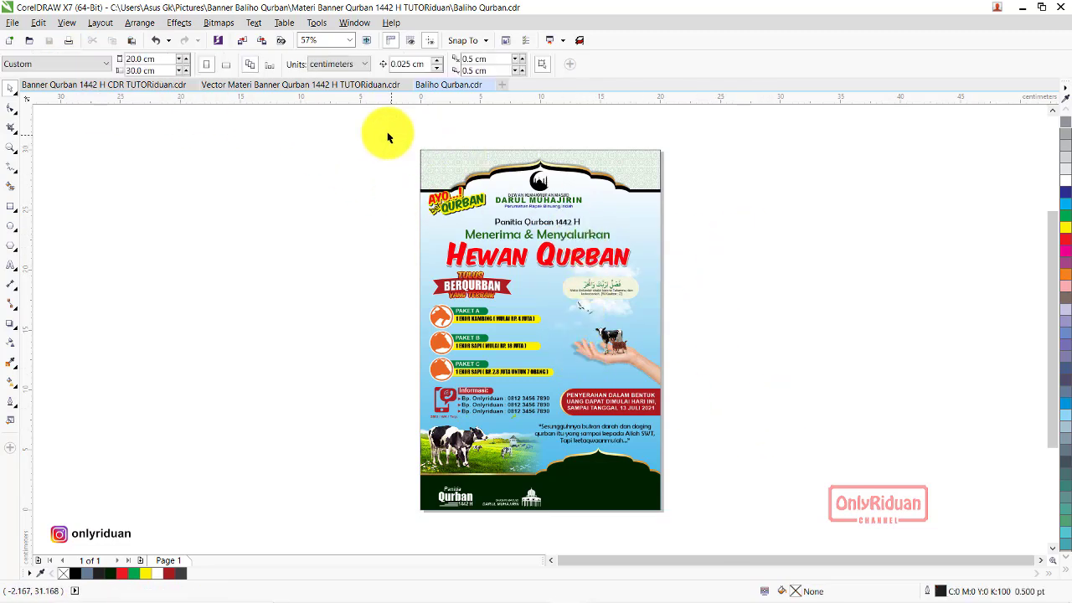
{"action": "left_click_drag", "start_coordinate": [388, 131], "coordinate": [698, 533]}
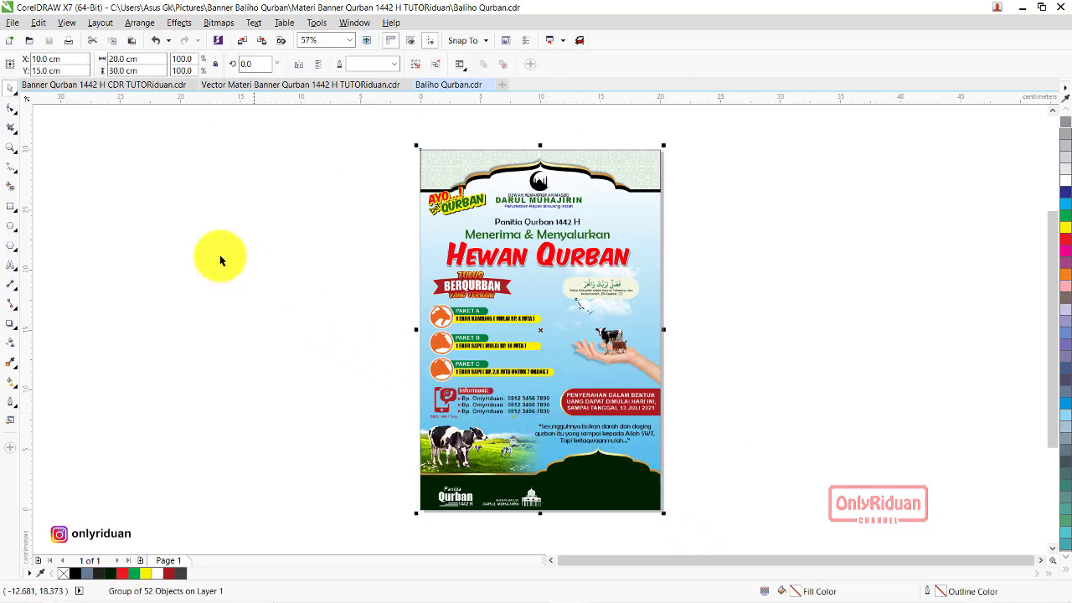
{"action": "left_click", "coordinate": [18, 26]}
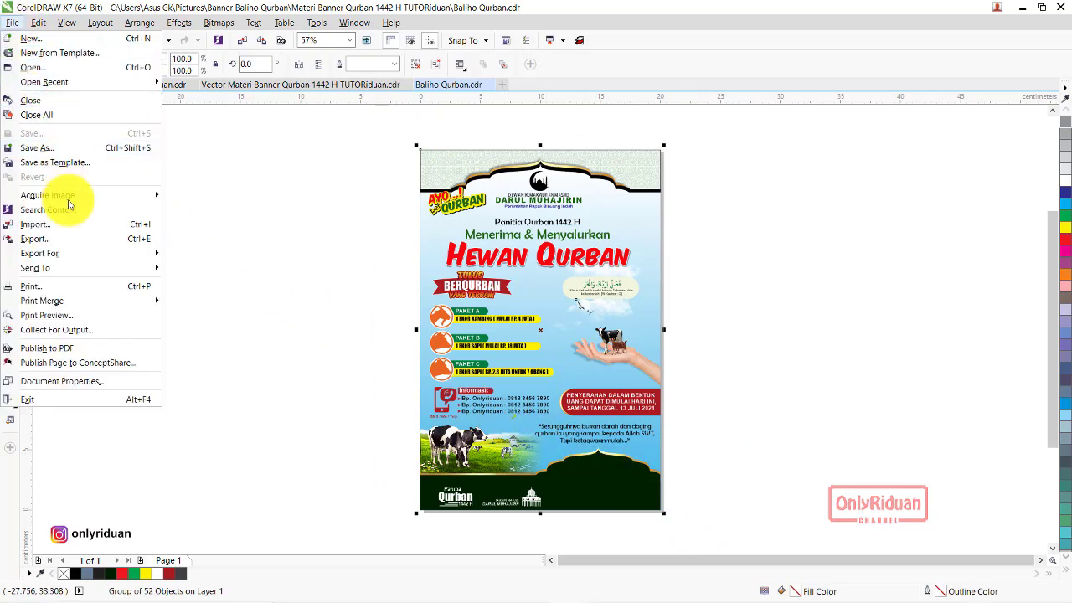
- Start an export and navigate to Pictures > Banner Baliho Qurban > Materi Banner Qurban 1442 H TUTORiduan
{"action": "left_click", "coordinate": [61, 243]}
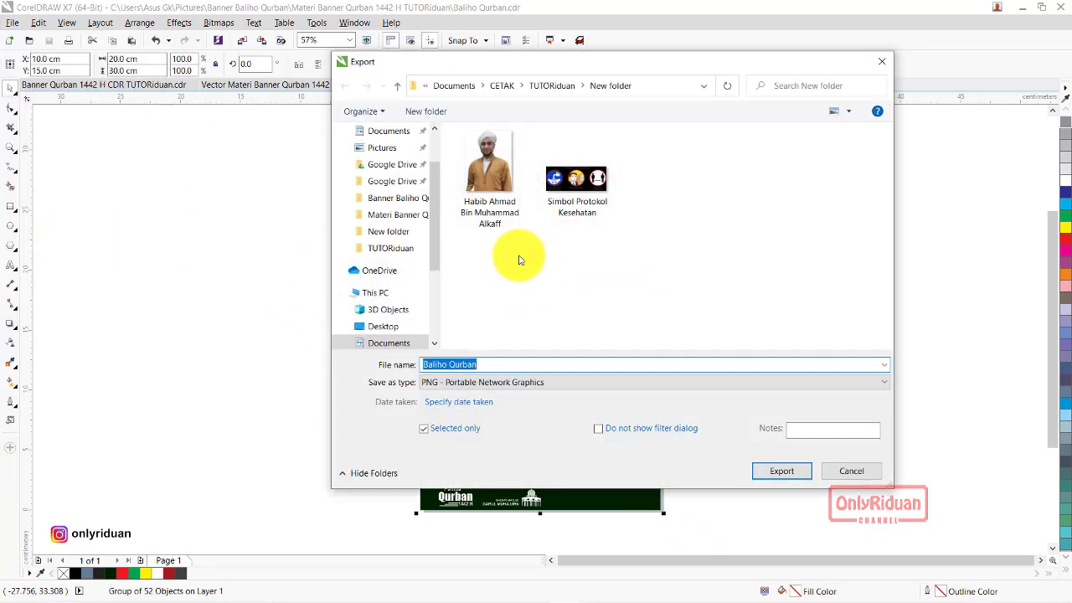
{"action": "left_click_drag", "start_coordinate": [432, 239], "coordinate": [441, 250]}
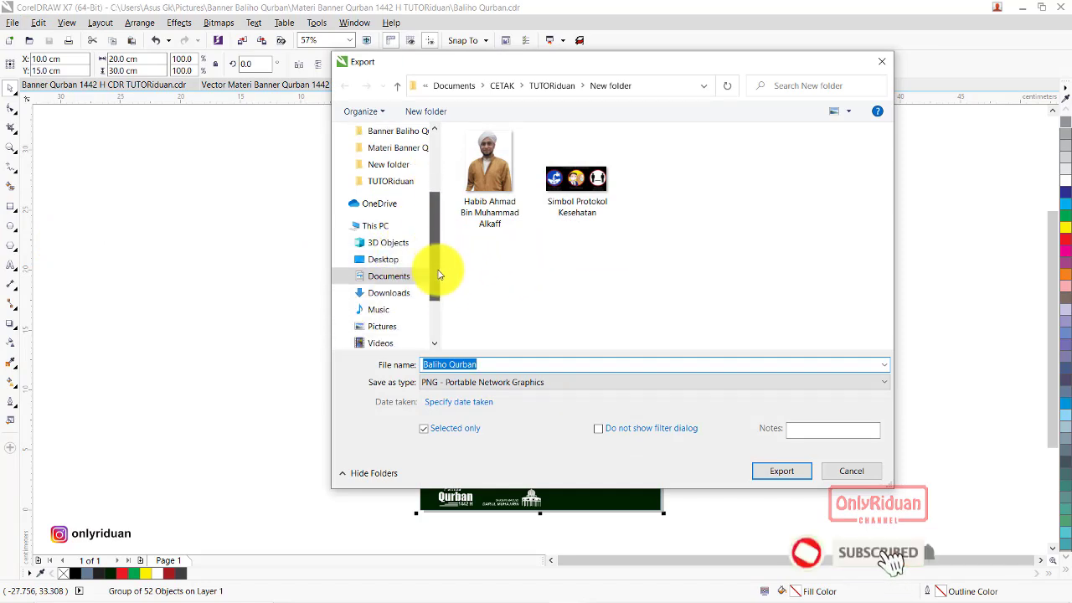
{"action": "scroll", "coordinate": [444, 230], "scroll_direction": "up", "scroll_amount": 2}
{"action": "scroll", "coordinate": [445, 210], "scroll_direction": "up", "scroll_amount": 1}
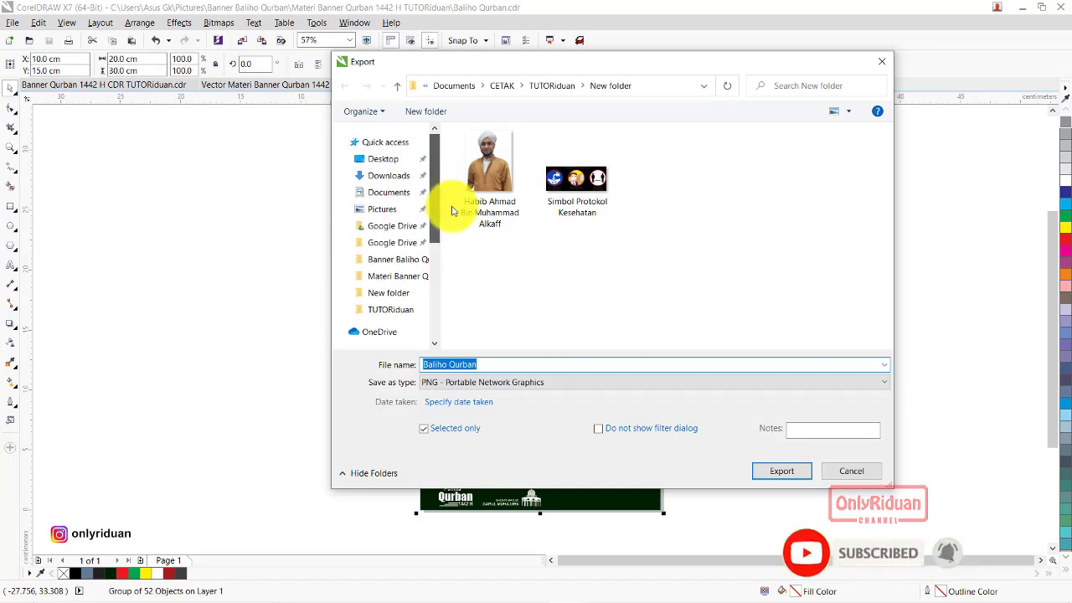
{"action": "left_click", "coordinate": [387, 209]}
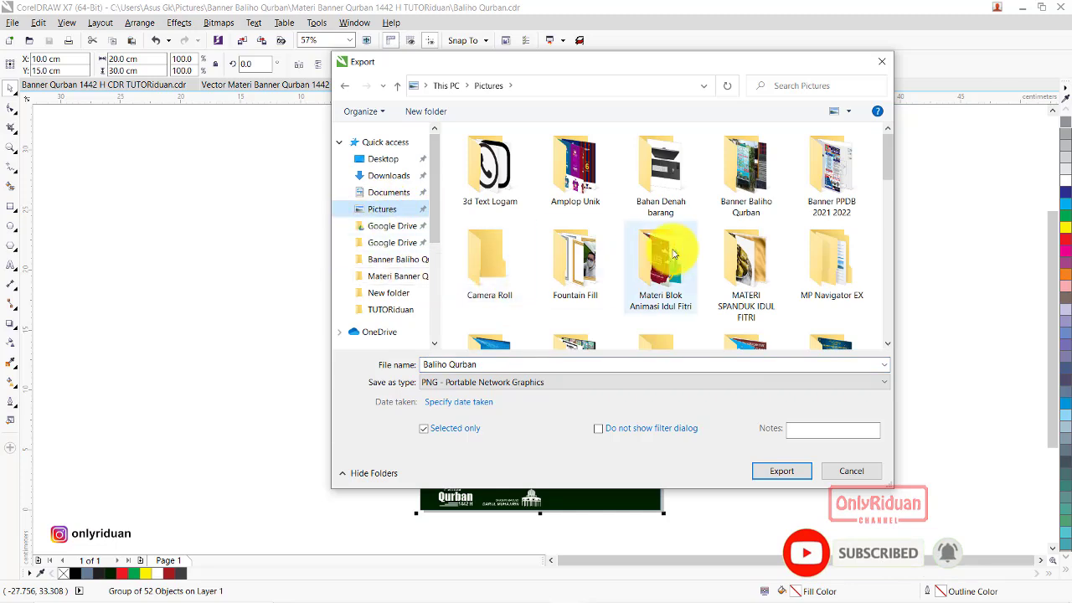
{"action": "double_click", "coordinate": [748, 176]}
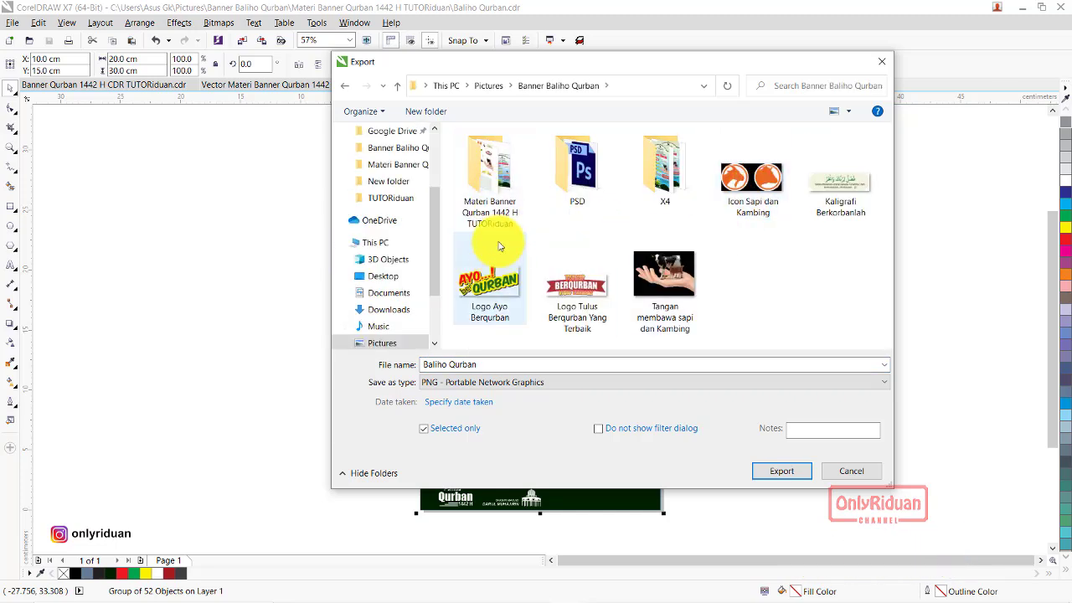
{"action": "double_click", "coordinate": [482, 171]}
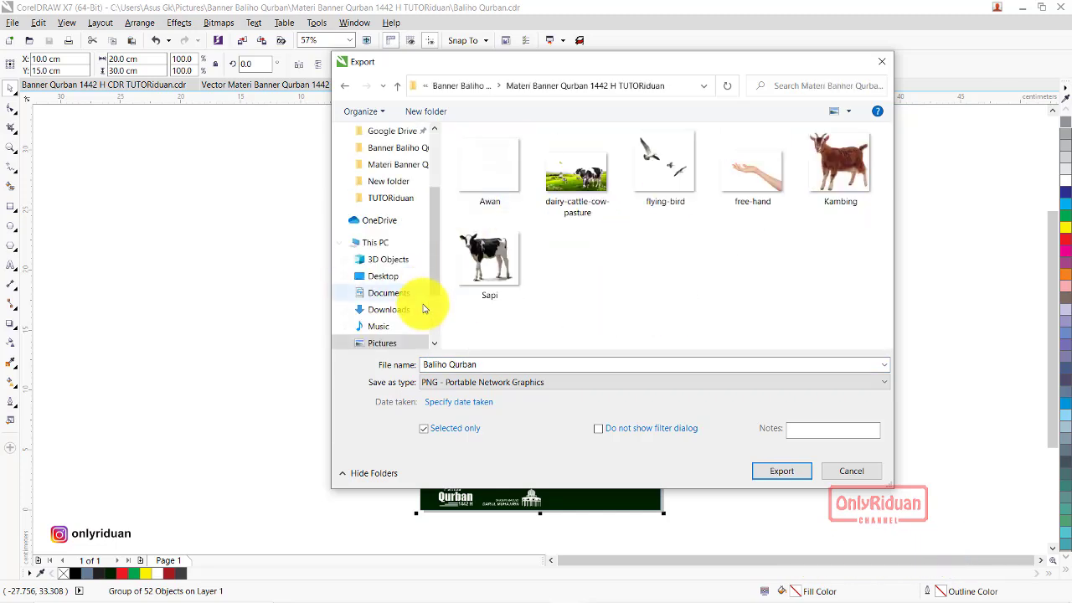
- Export the selection only as JPG named 'Baliho Qurban 2x3m 1 Lembar'
{"action": "left_click", "coordinate": [491, 382]}
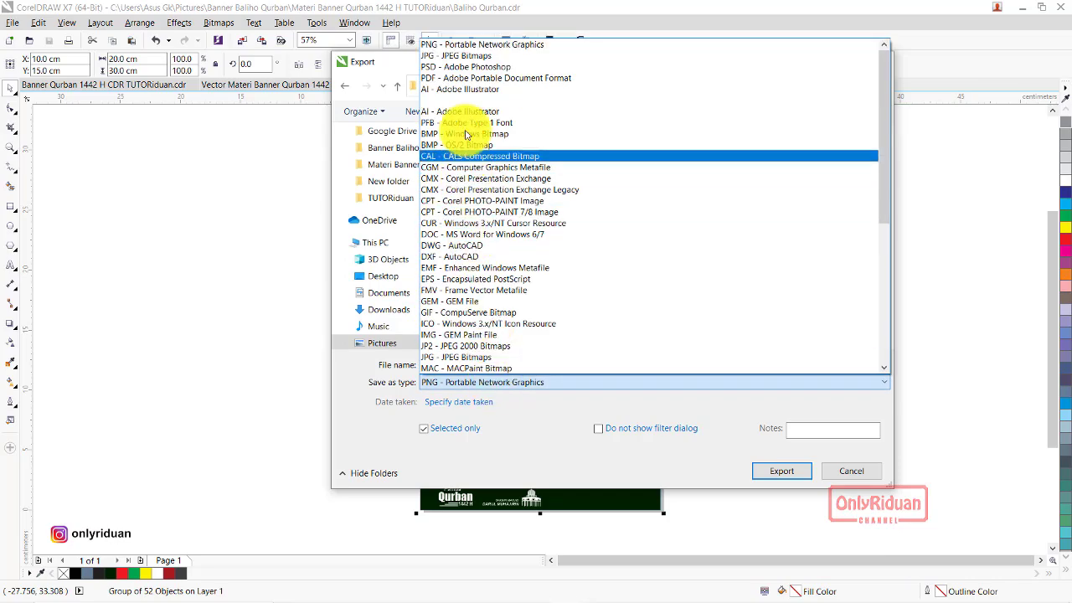
{"action": "left_click", "coordinate": [456, 66]}
{"action": "type", "text": "Baliho Qurban 2x3m 1 Lembar"}
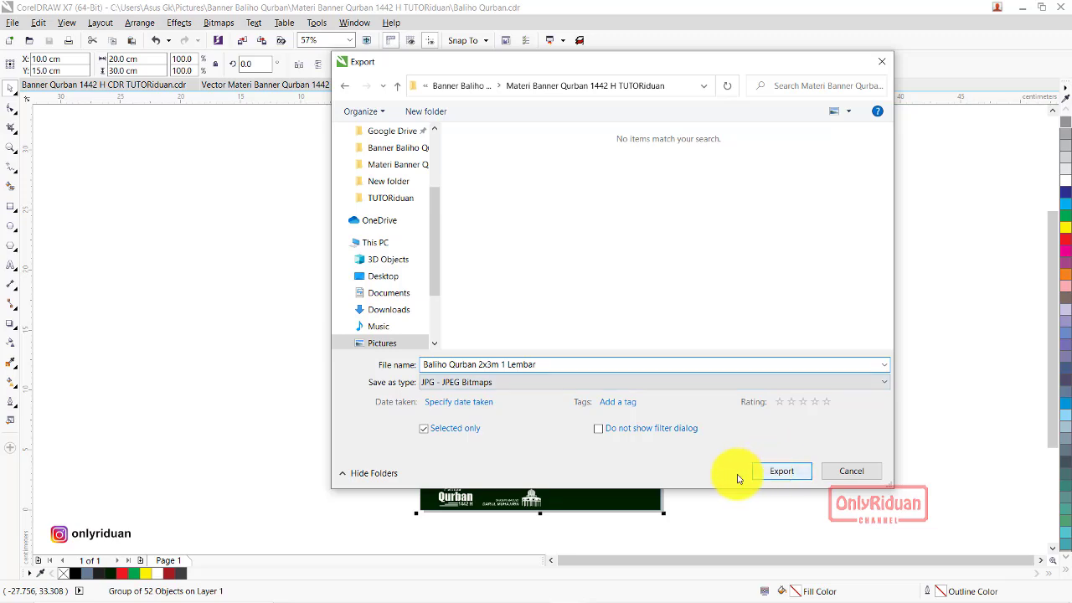
{"action": "left_click", "coordinate": [785, 472]}
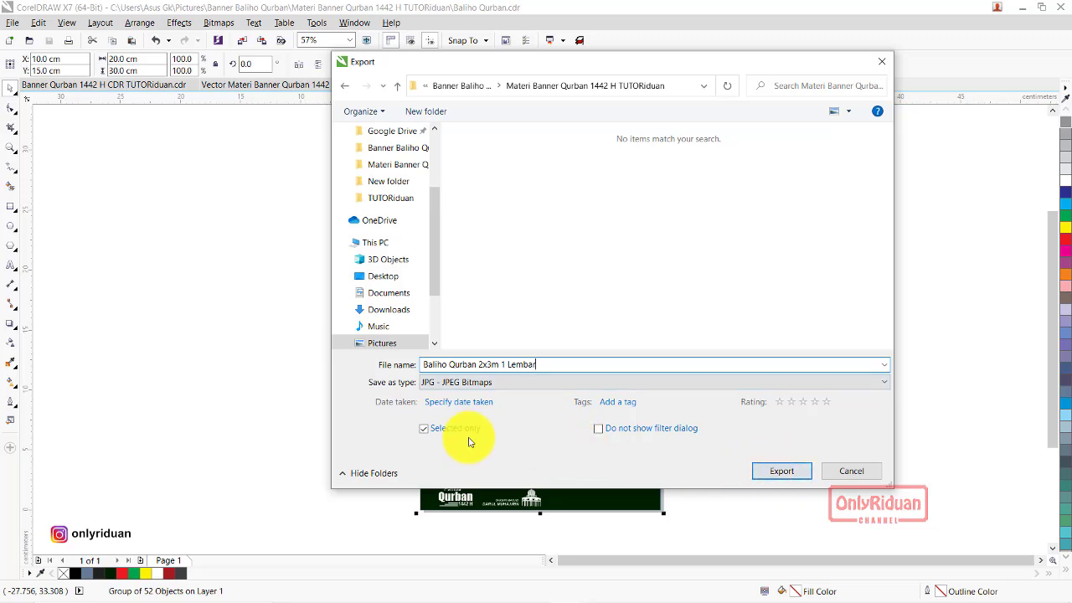
{"action": "left_click", "coordinate": [425, 431]}
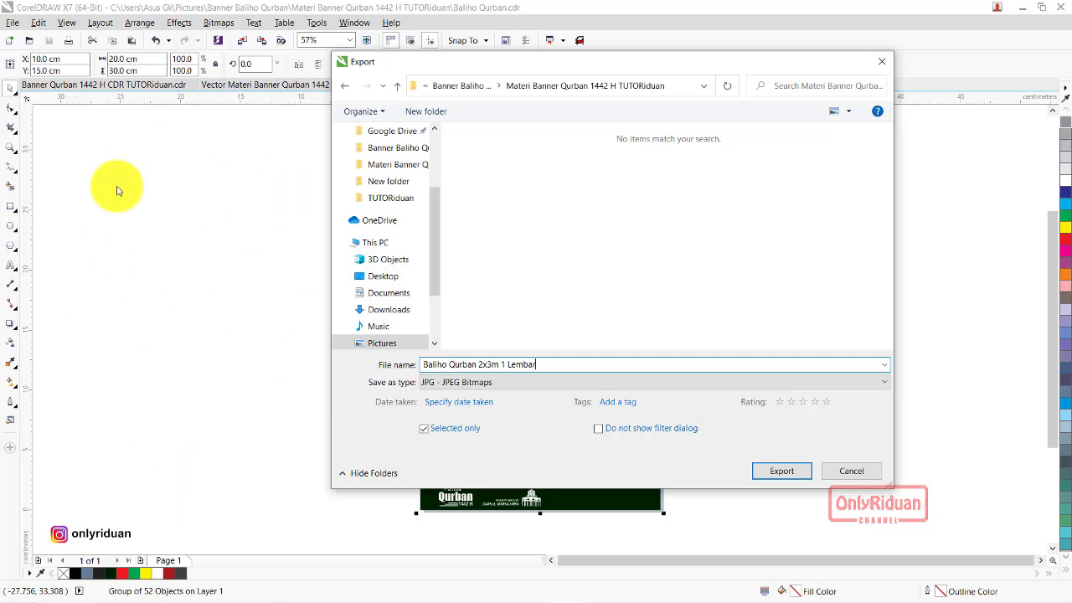
{"action": "mouse_move", "coordinate": [455, 65]}
{"action": "left_mouse_down"}
{"action": "mouse_move", "coordinate": [552, 186]}
{"action": "mouse_move", "coordinate": [634, 187]}
{"action": "left_mouse_up"}
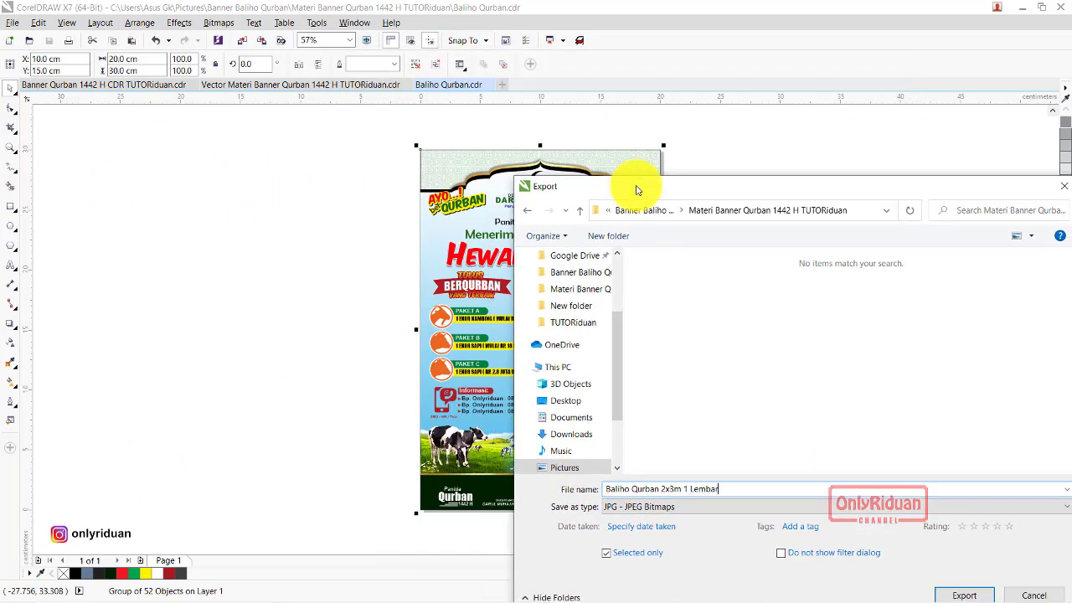
{"action": "left_click_drag", "start_coordinate": [706, 186], "coordinate": [205, 94]}
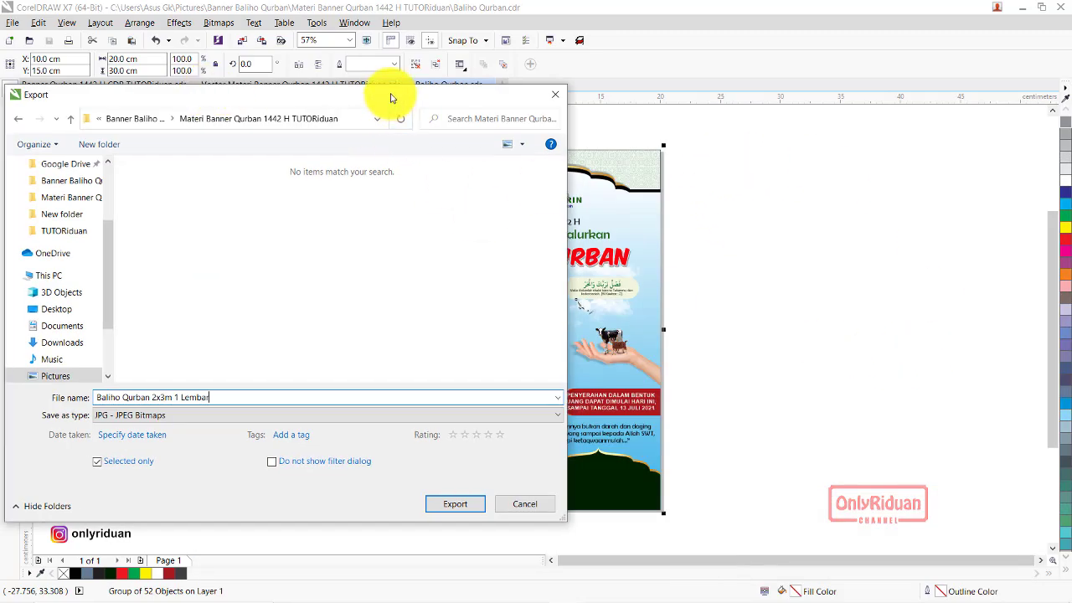
{"action": "left_click_drag", "start_coordinate": [394, 93], "coordinate": [657, 98]}
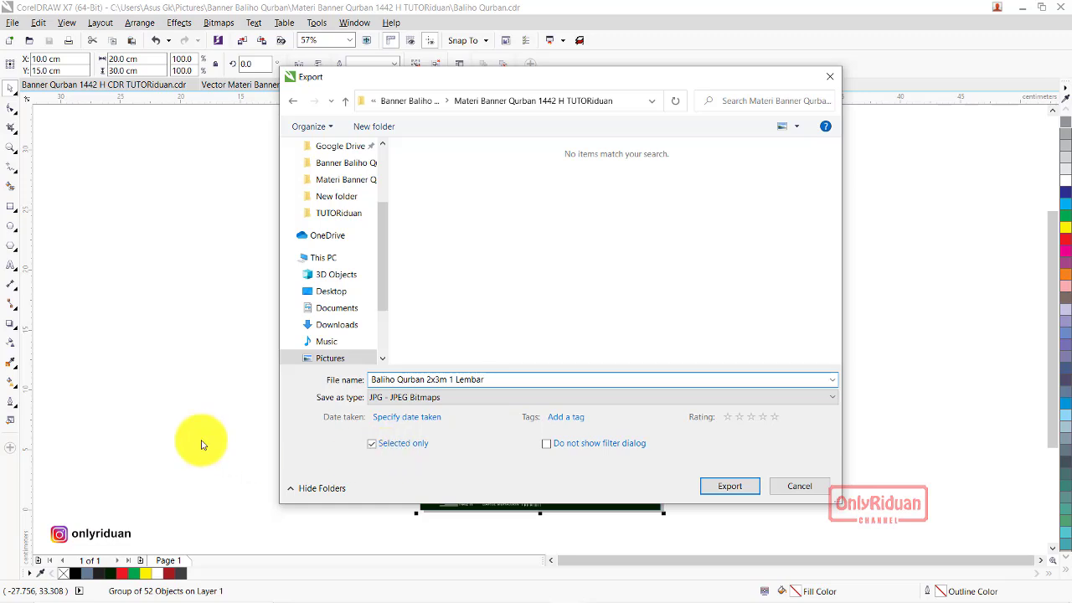
{"action": "left_click", "coordinate": [731, 489]}
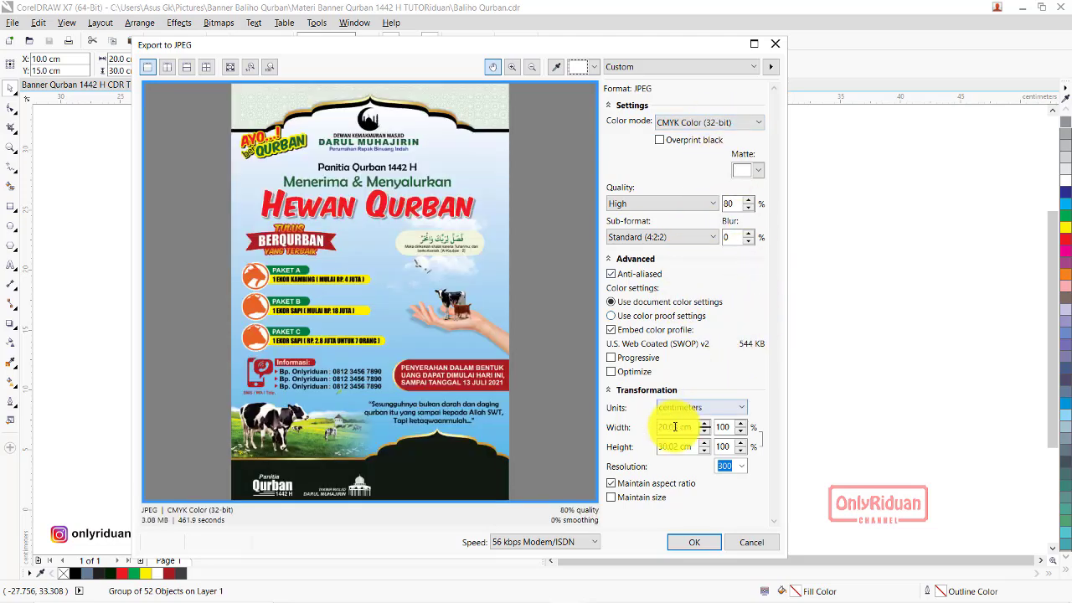
- Set the JPEG export resolution to 72 dpi and width to 200 cm
{"action": "left_click", "coordinate": [742, 469]}
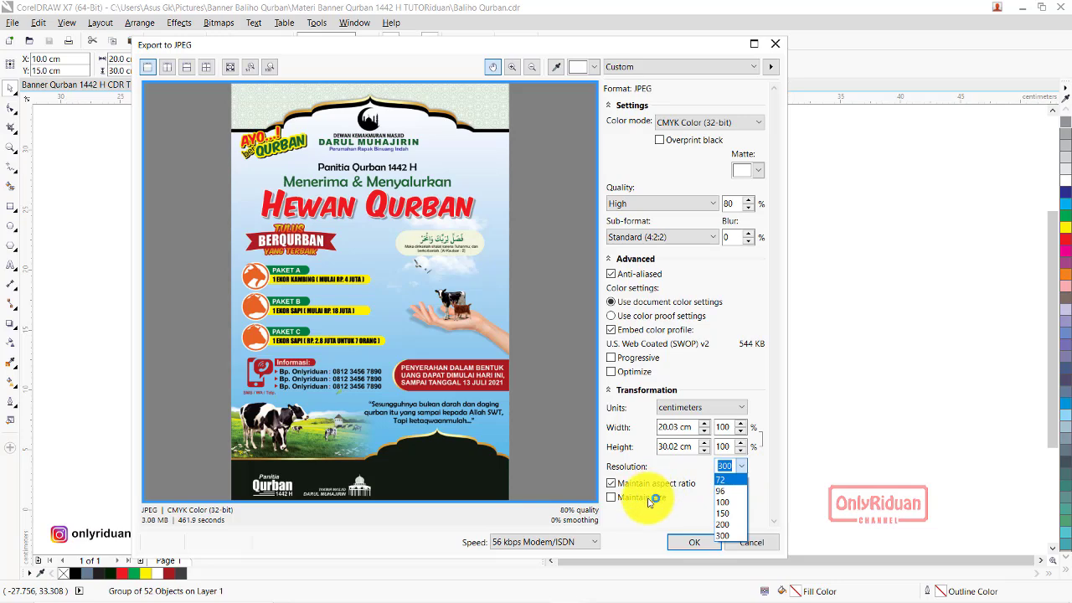
{"action": "left_click", "coordinate": [731, 480]}
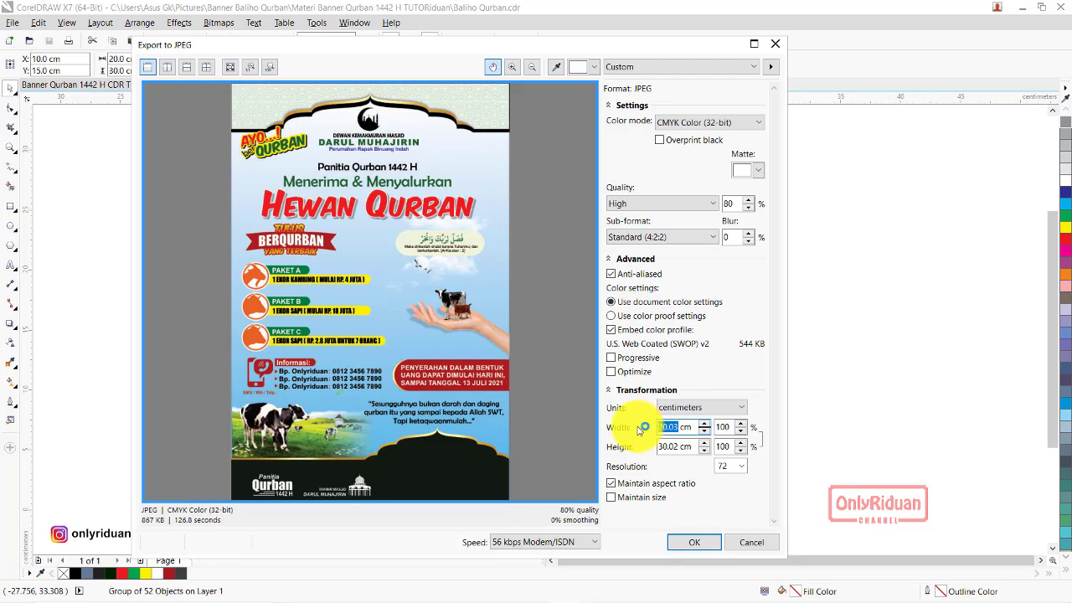
{"action": "type", "text": "200"}
{"action": "key", "text": "Tab"}
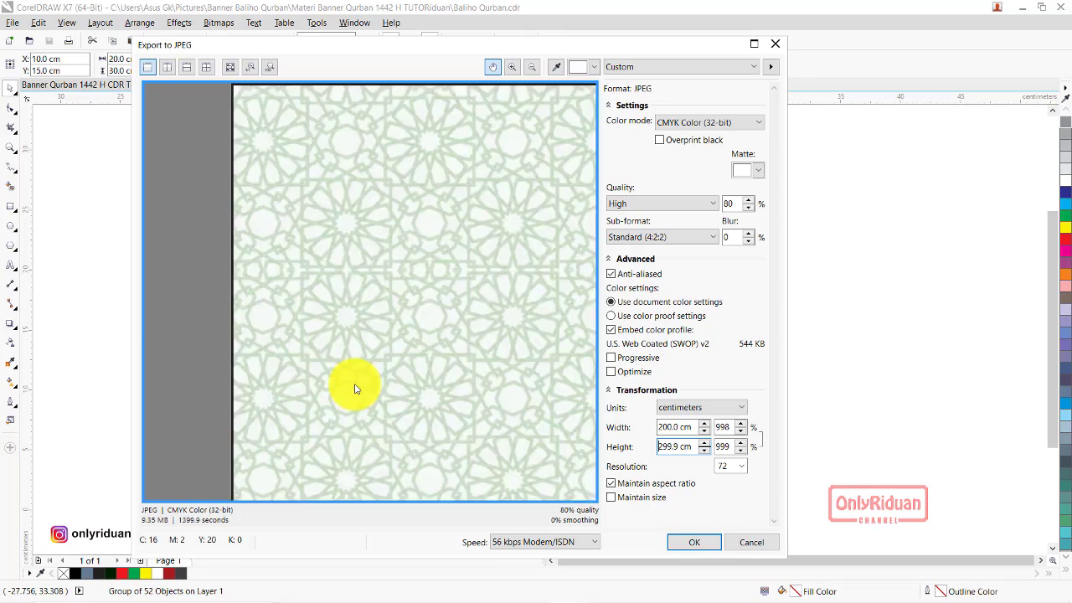
- Pan and zoom the export preview to inspect the enlarged banner down to its bottom
{"action": "left_click_drag", "start_coordinate": [419, 271], "coordinate": [371, 247]}
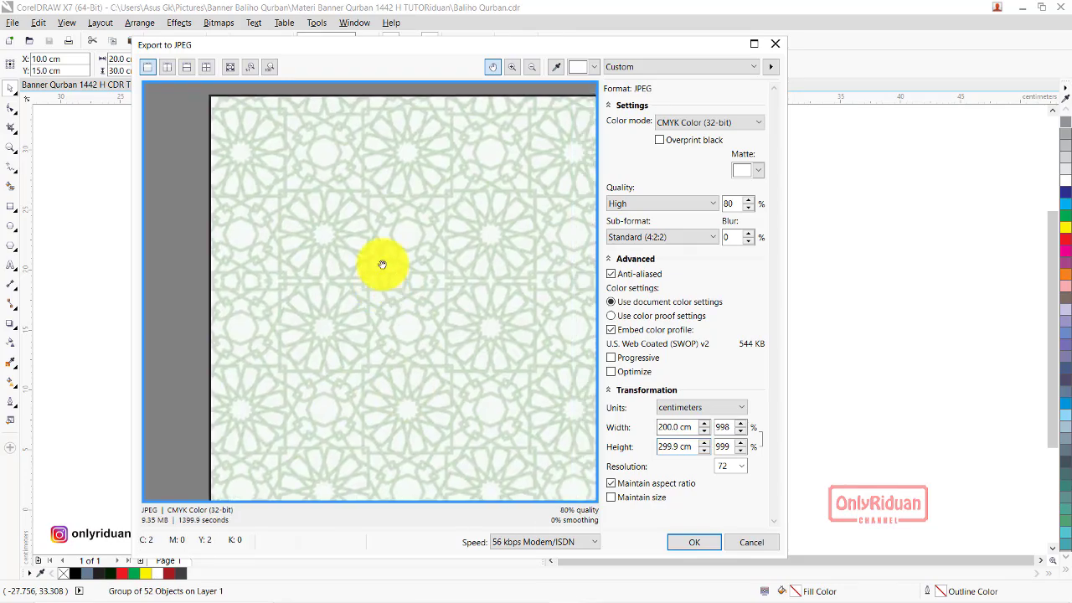
{"action": "scroll", "coordinate": [371, 246], "scroll_direction": "down", "scroll_amount": 2}
{"action": "scroll", "coordinate": [371, 243], "scroll_direction": "down", "scroll_amount": 1}
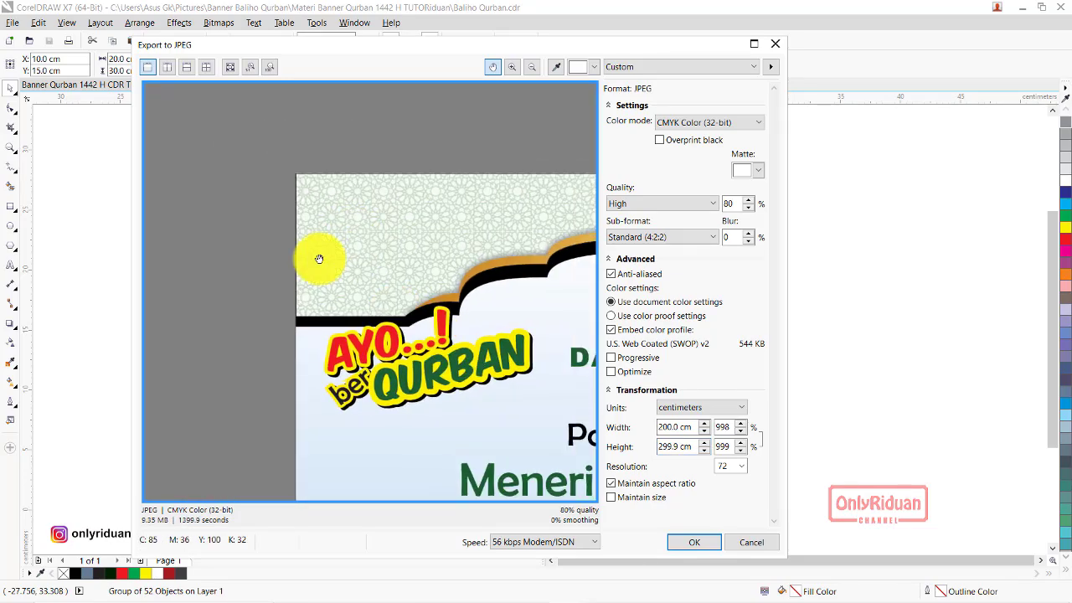
{"action": "scroll", "coordinate": [427, 322], "scroll_direction": "up", "scroll_amount": 2}
{"action": "mouse_move", "coordinate": [427, 322]}
{"action": "left_mouse_down"}
{"action": "mouse_move", "coordinate": [376, 210]}
{"action": "mouse_move", "coordinate": [364, 346]}
{"action": "left_mouse_up"}
{"action": "scroll", "coordinate": [418, 324], "scroll_direction": "down", "scroll_amount": 2}
{"action": "scroll", "coordinate": [403, 187], "scroll_direction": "up", "scroll_amount": 2}
{"action": "scroll", "coordinate": [403, 187], "scroll_direction": "down", "scroll_amount": 1}
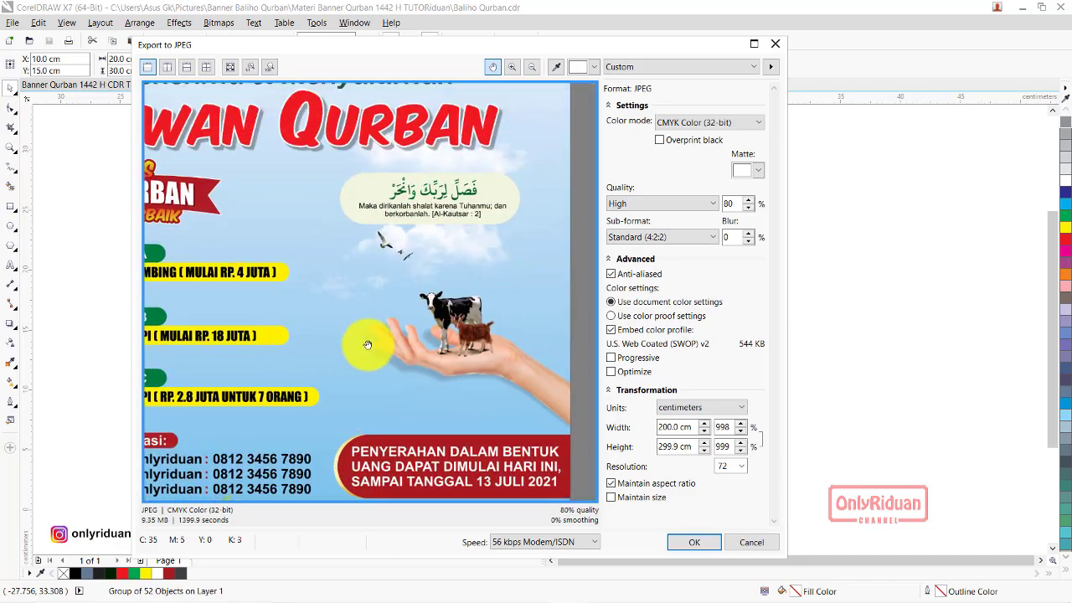
{"action": "scroll", "coordinate": [417, 383], "scroll_direction": "down", "scroll_amount": 1}
{"action": "scroll", "coordinate": [417, 384], "scroll_direction": "down", "scroll_amount": 1}
{"action": "scroll", "coordinate": [382, 320], "scroll_direction": "up", "scroll_amount": 2}
{"action": "scroll", "coordinate": [344, 328], "scroll_direction": "up", "scroll_amount": 1}
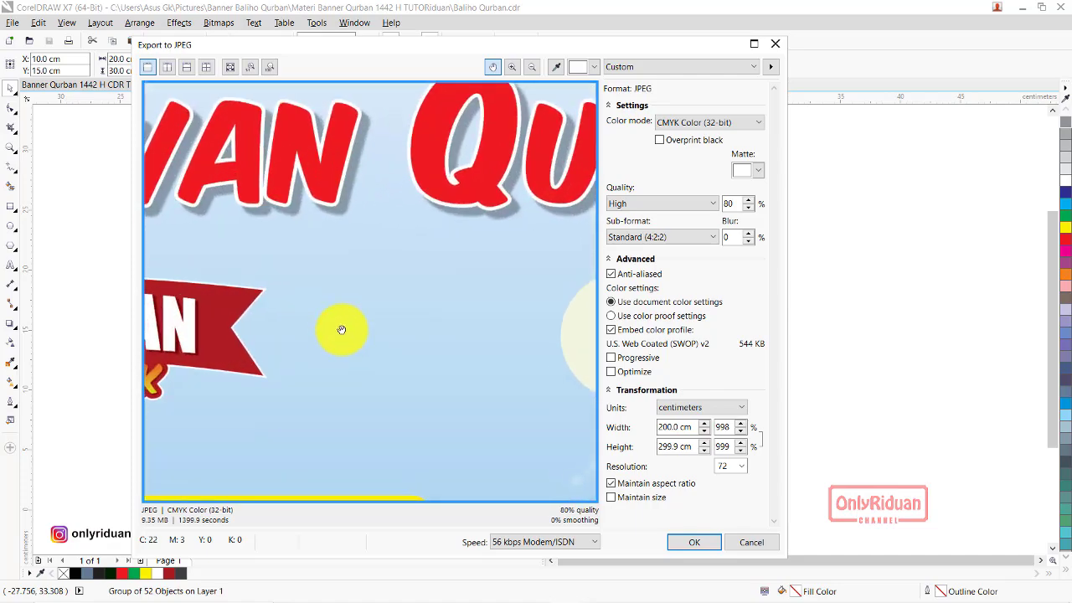
{"action": "scroll", "coordinate": [344, 329], "scroll_direction": "down", "scroll_amount": 1}
{"action": "scroll", "coordinate": [344, 329], "scroll_direction": "down", "scroll_amount": 2}
{"action": "scroll", "coordinate": [455, 305], "scroll_direction": "up", "scroll_amount": 1}
{"action": "scroll", "coordinate": [510, 302], "scroll_direction": "up", "scroll_amount": 1}
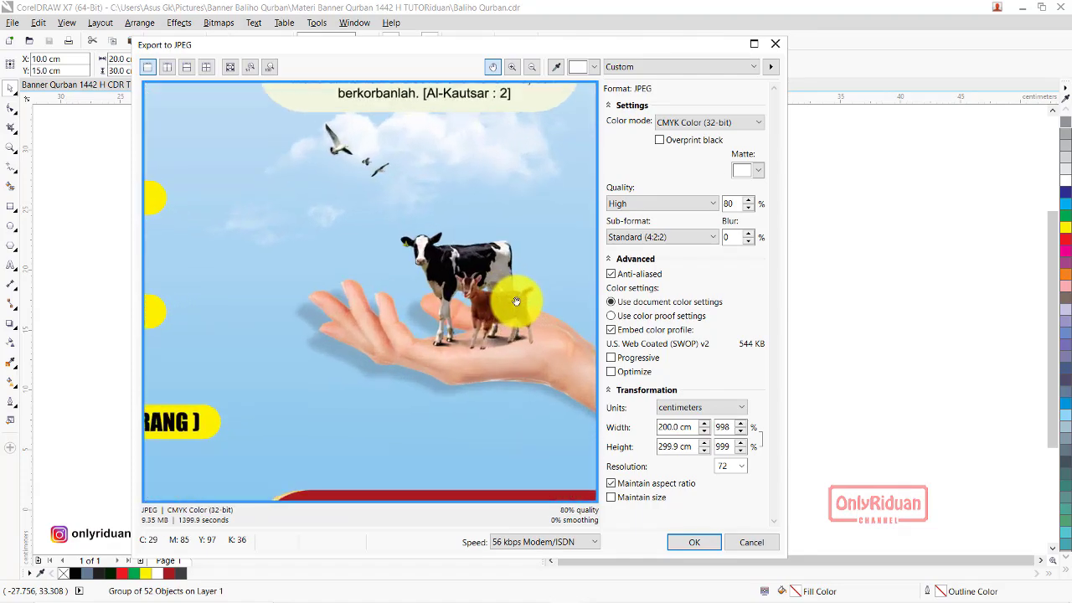
{"action": "scroll", "coordinate": [483, 325], "scroll_direction": "up", "scroll_amount": 1}
{"action": "scroll", "coordinate": [443, 349], "scroll_direction": "up", "scroll_amount": 1}
{"action": "scroll", "coordinate": [439, 349], "scroll_direction": "down", "scroll_amount": 2}
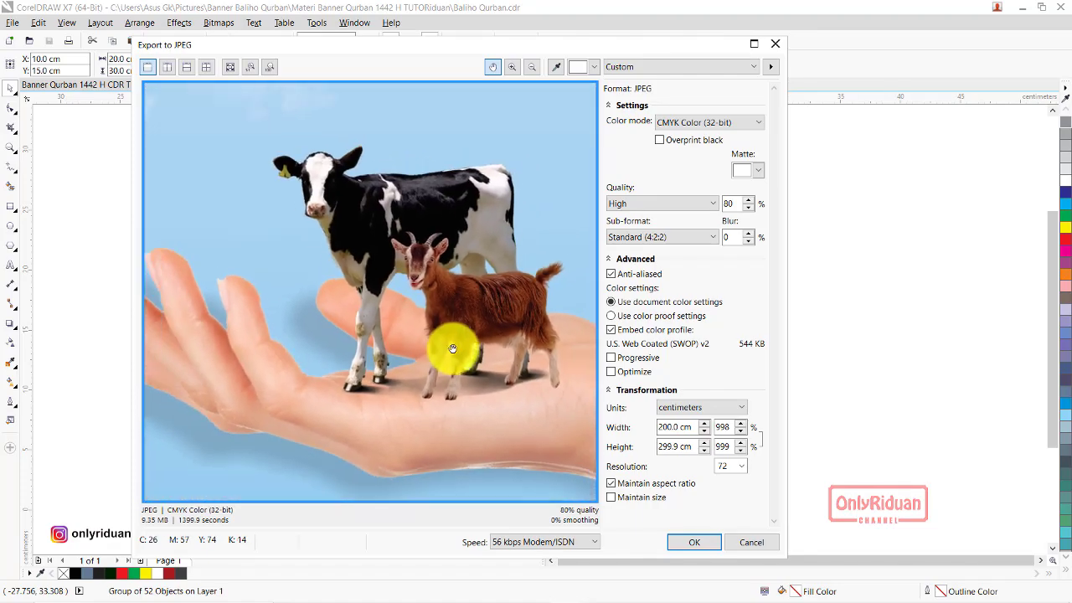
{"action": "scroll", "coordinate": [452, 347], "scroll_direction": "down", "scroll_amount": 1}
{"action": "scroll", "coordinate": [453, 347], "scroll_direction": "down", "scroll_amount": 1}
{"action": "scroll", "coordinate": [402, 268], "scroll_direction": "down", "scroll_amount": 1}
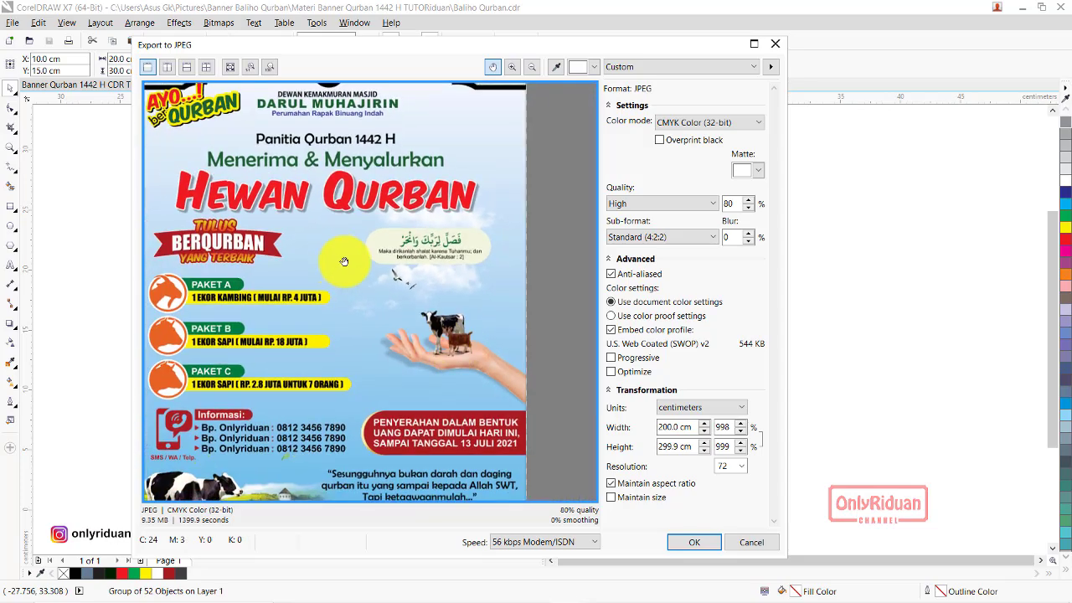
{"action": "scroll", "coordinate": [374, 280], "scroll_direction": "up", "scroll_amount": 1}
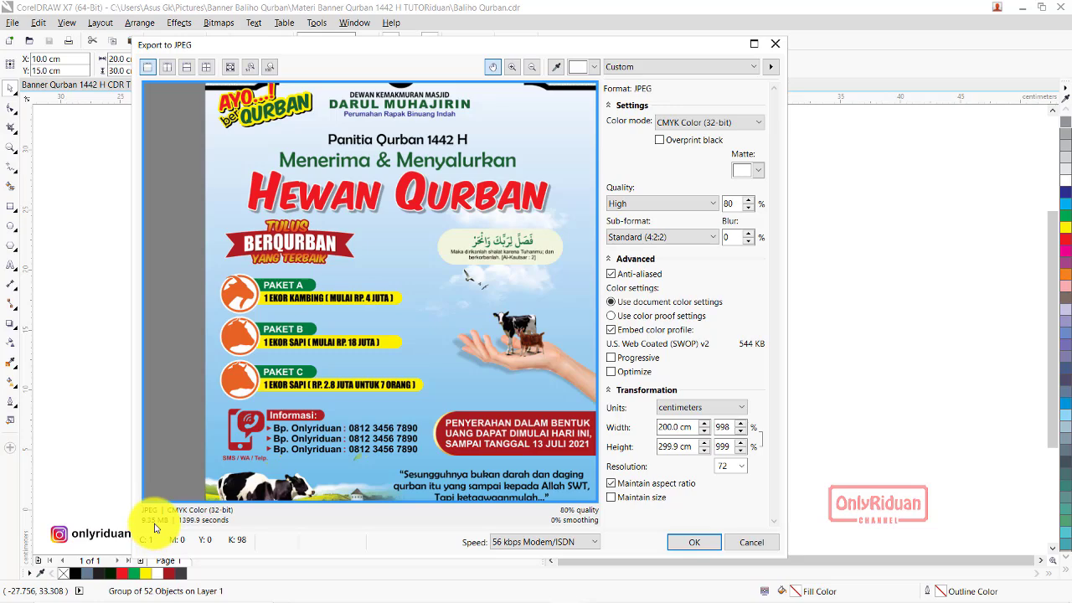
{"action": "left_click_drag", "start_coordinate": [335, 369], "coordinate": [262, 285]}
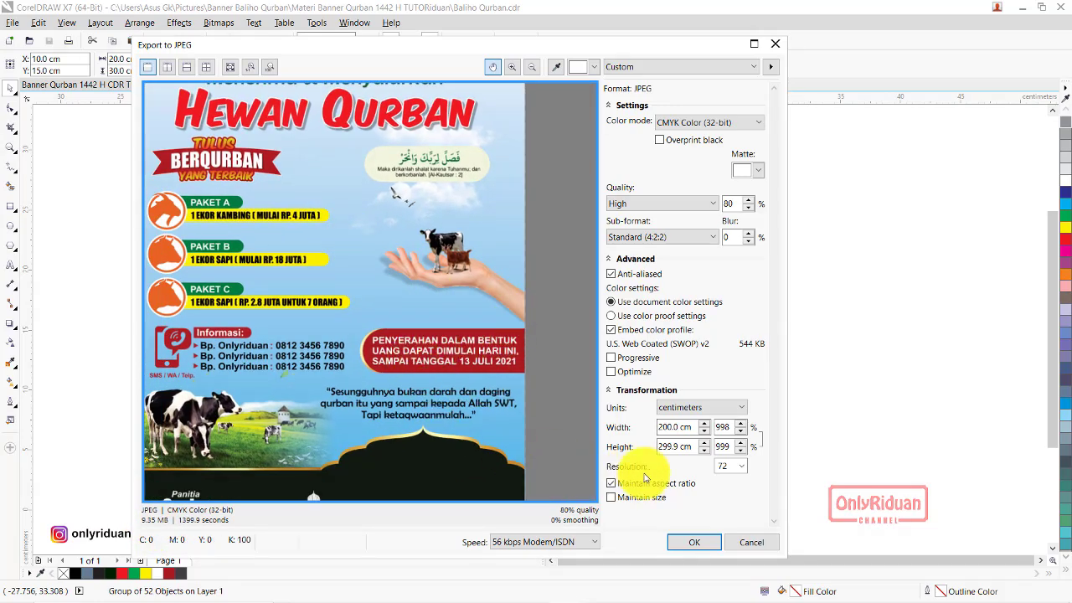
- Confirm the JPEG export and select 'Baliho Qurban 2x3m 1 Lembar' JPG in File Explorer
{"action": "left_click", "coordinate": [702, 546]}
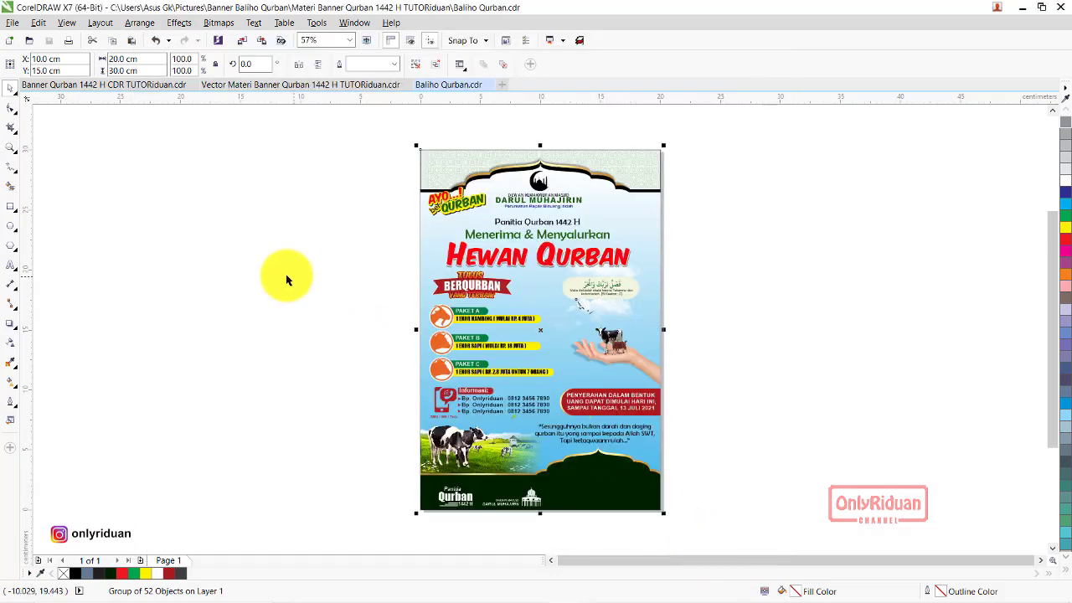
{"action": "left_click", "coordinate": [395, 587]}
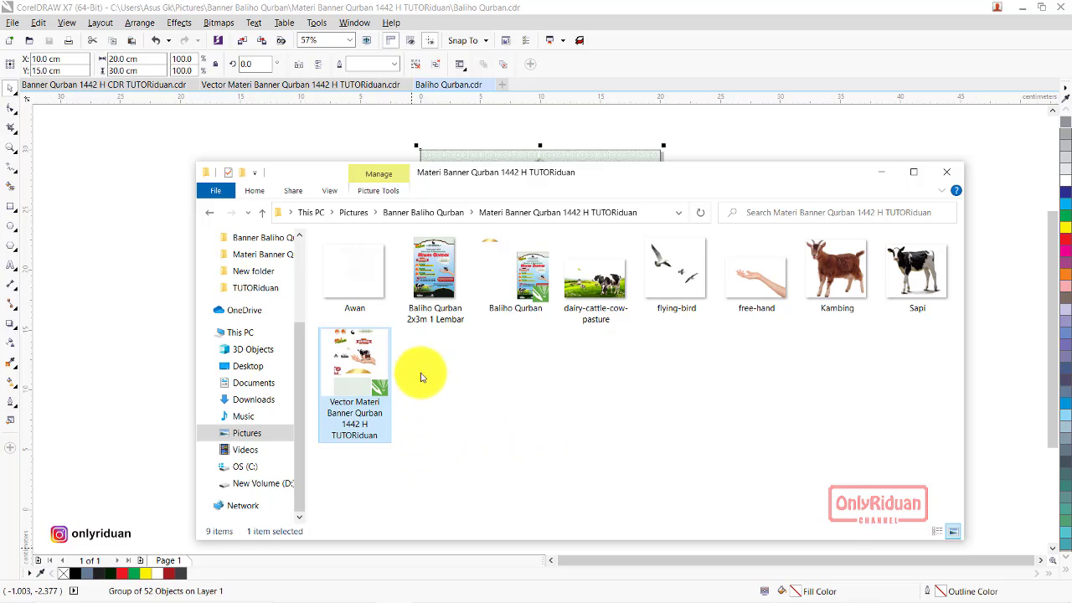
{"action": "left_click", "coordinate": [423, 289]}
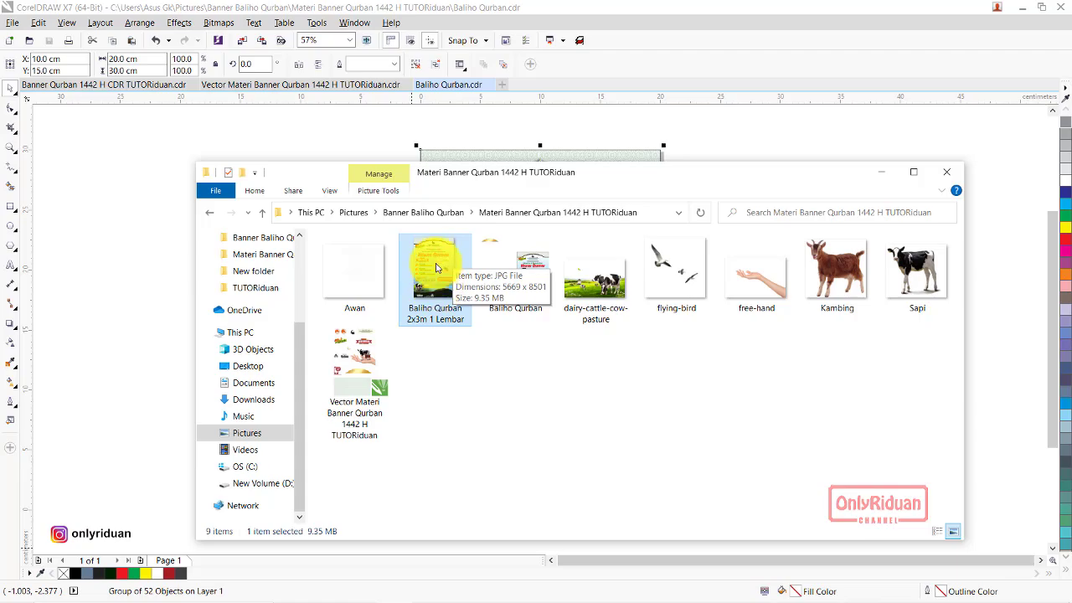
- Open the exported banner JPG in Photos and zoom in to inspect its detail
{"action": "double_click", "coordinate": [435, 262]}
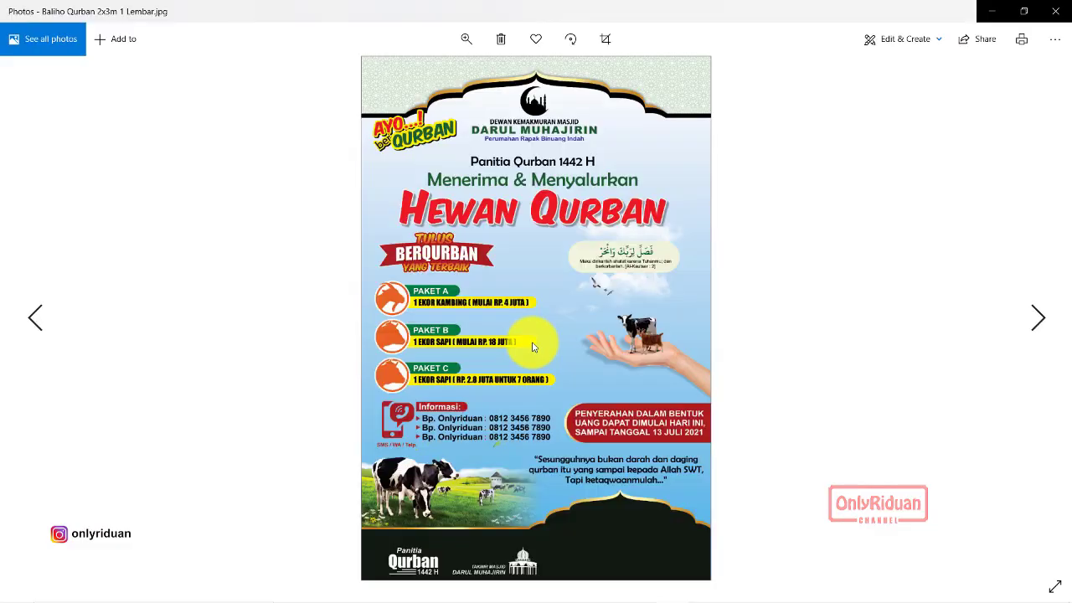
{"action": "left_click", "coordinate": [465, 40]}
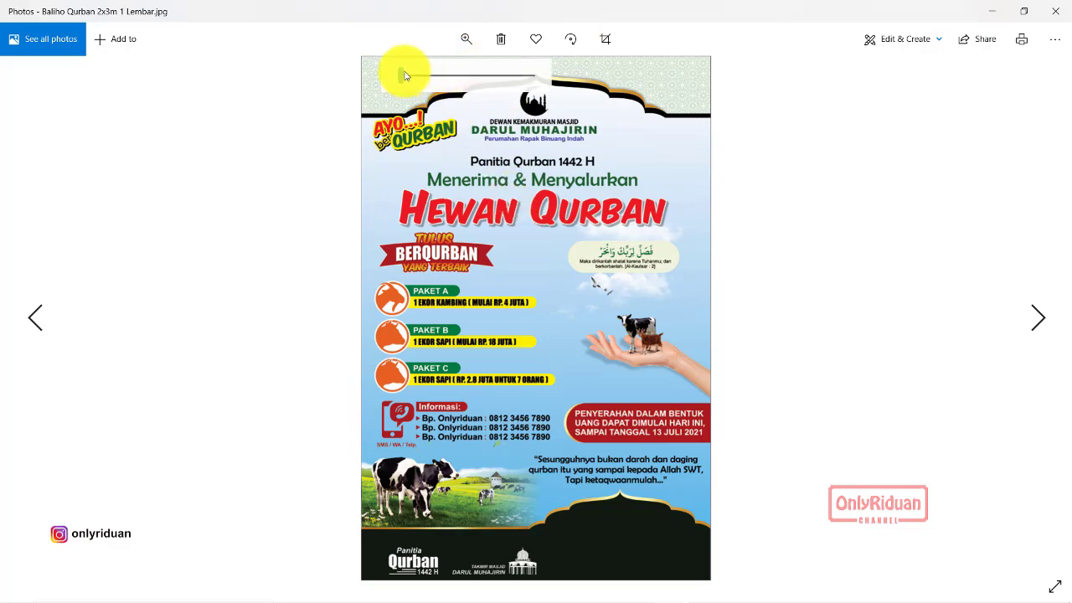
{"action": "left_click_drag", "start_coordinate": [405, 75], "coordinate": [421, 78]}
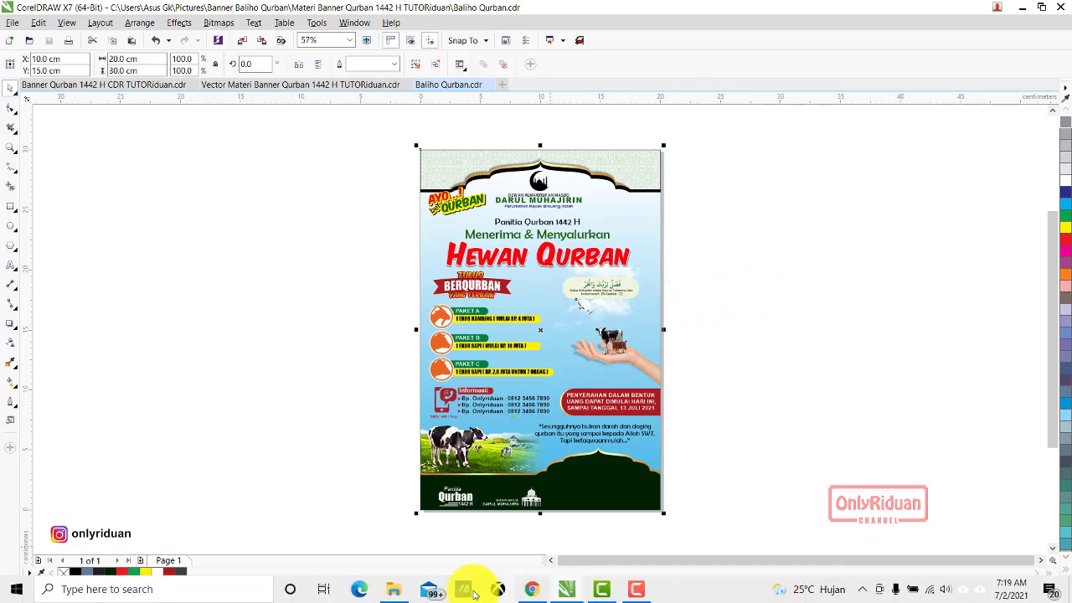
- Open 'Banner Qurban 1442 H PSD TUTORiduan' from the PSD folder in Photoshop
{"action": "left_click", "coordinate": [402, 593]}
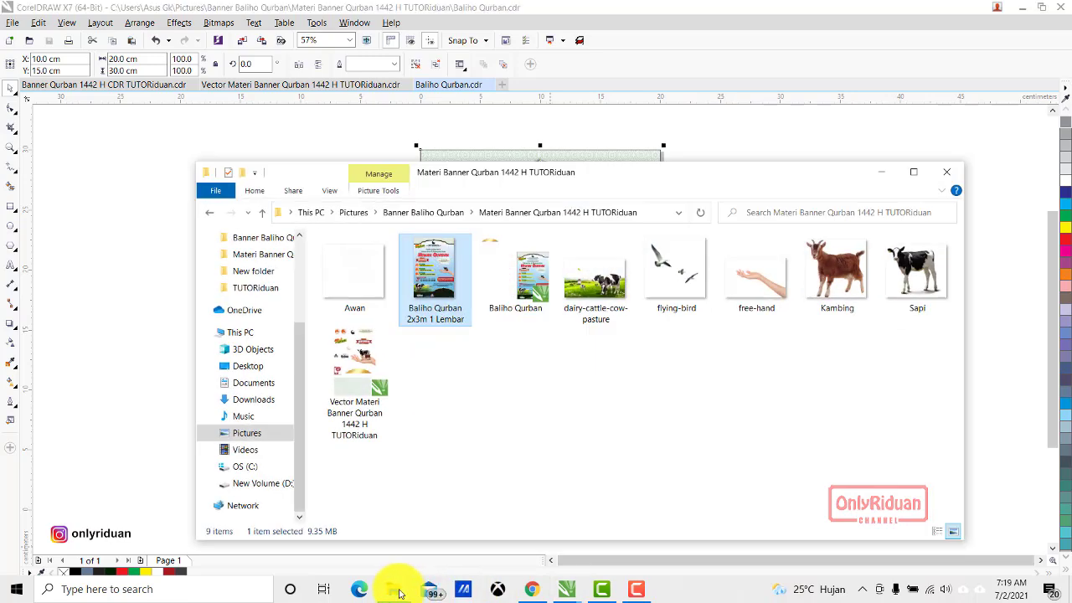
{"action": "left_click", "coordinate": [211, 212]}
{"action": "double_click", "coordinate": [434, 283]}
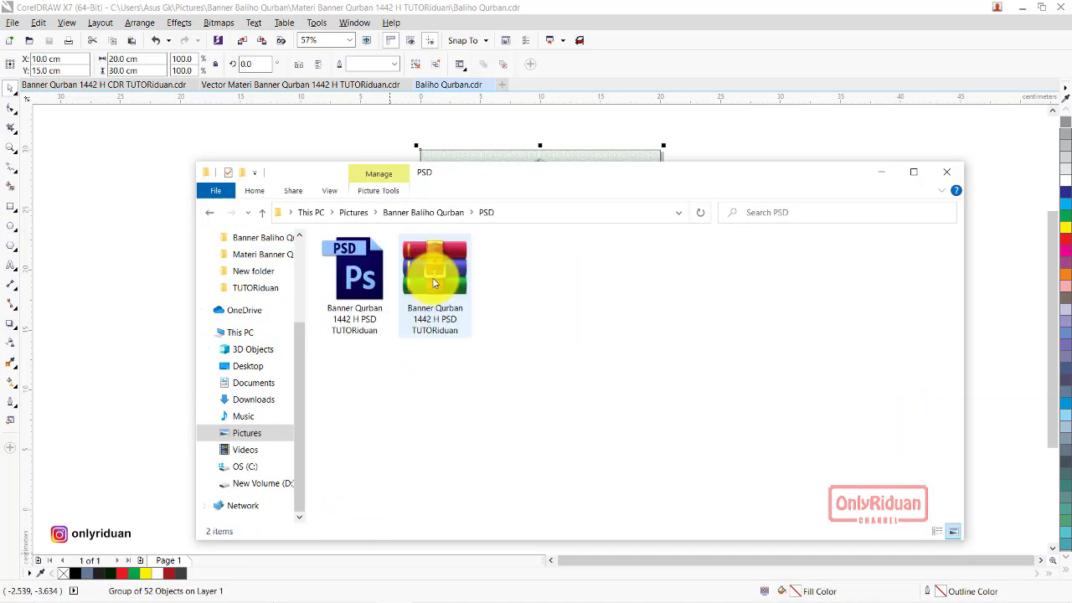
{"action": "left_click", "coordinate": [343, 279]}
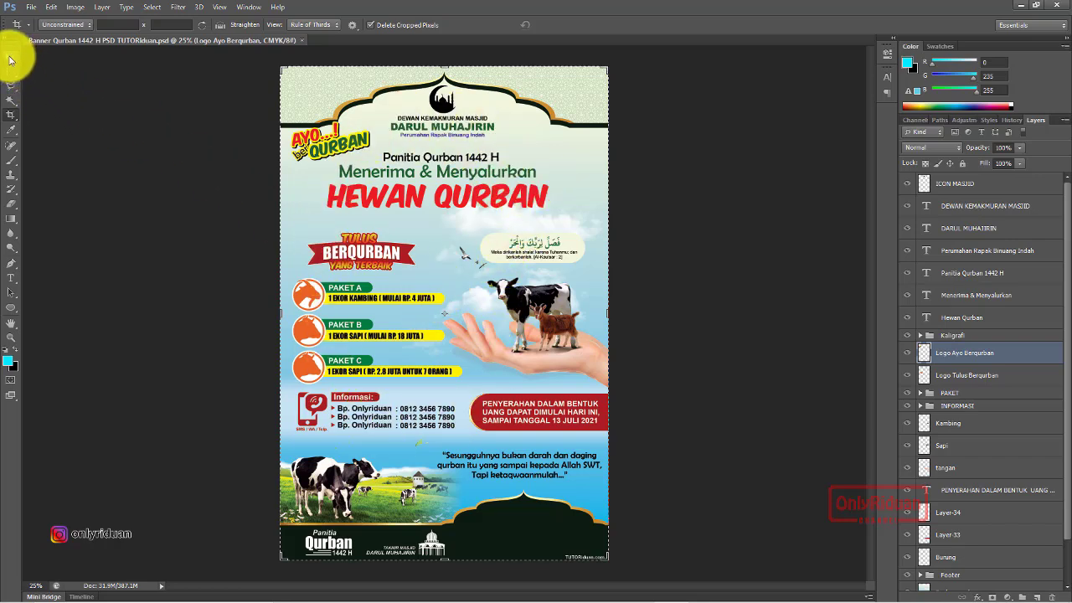
- Use the Move tool with Auto-Select (Group) to pick the HEWAN QURBAN title layer
{"action": "left_click", "coordinate": [12, 57]}
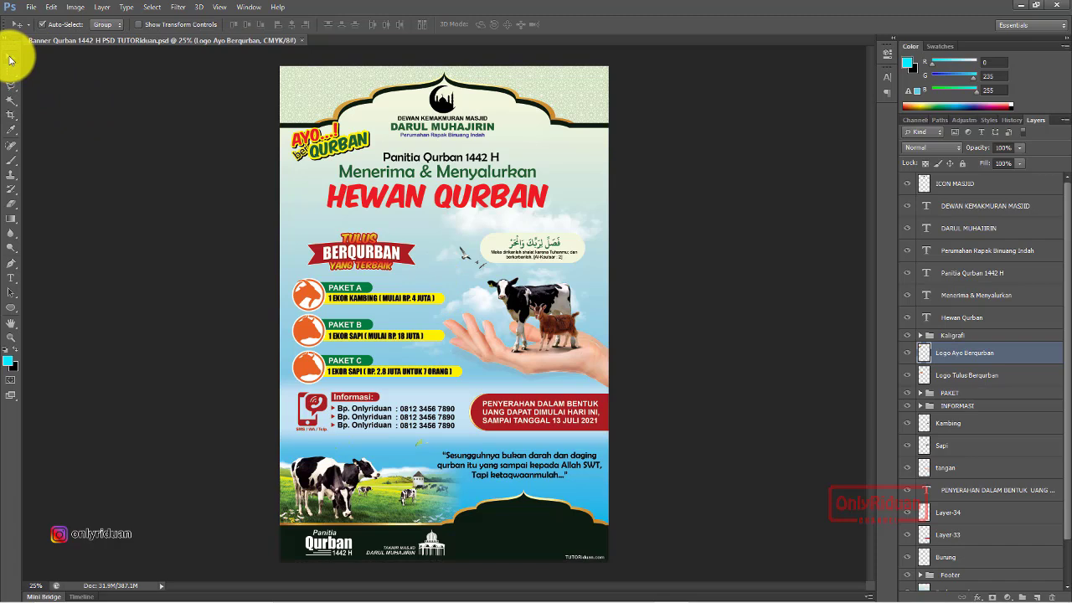
{"action": "left_click", "coordinate": [52, 28]}
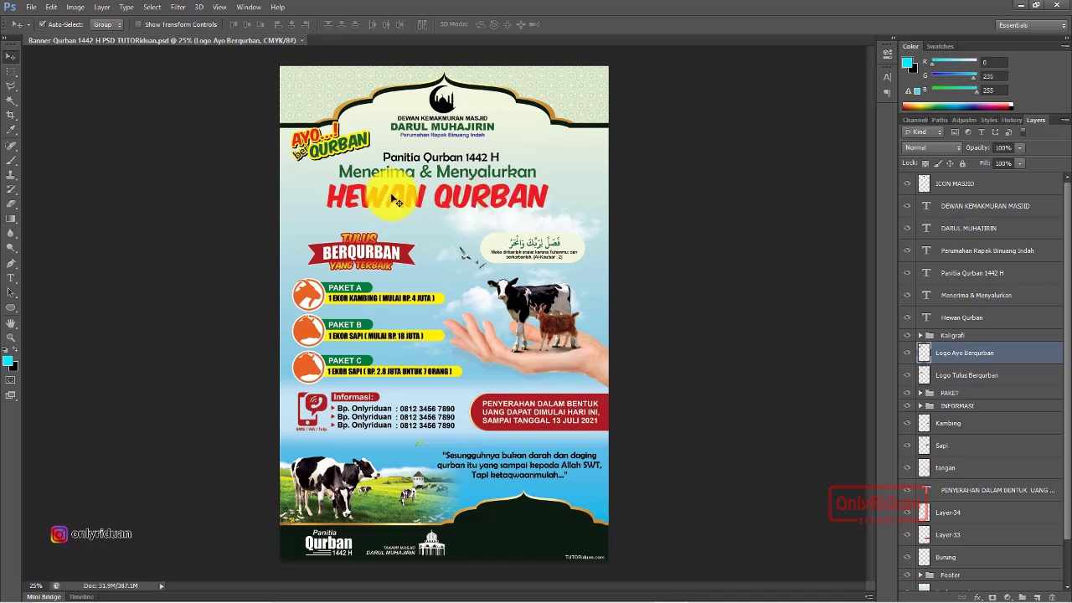
{"action": "left_click", "coordinate": [442, 202]}
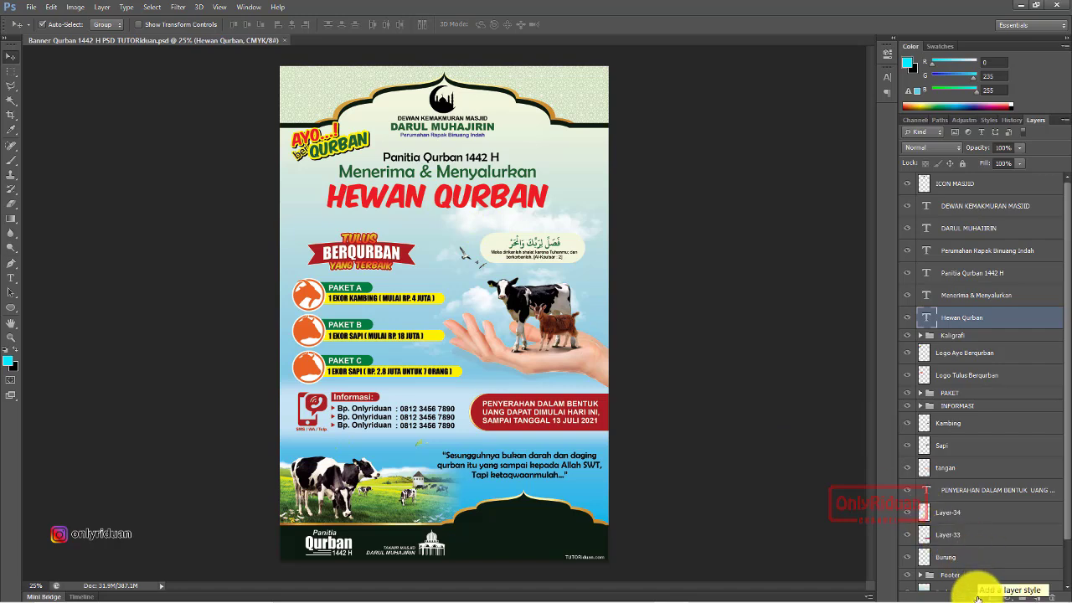
- Give the HEWAN QURBAN title a white 5 px stroke
{"action": "left_click", "coordinate": [977, 596]}
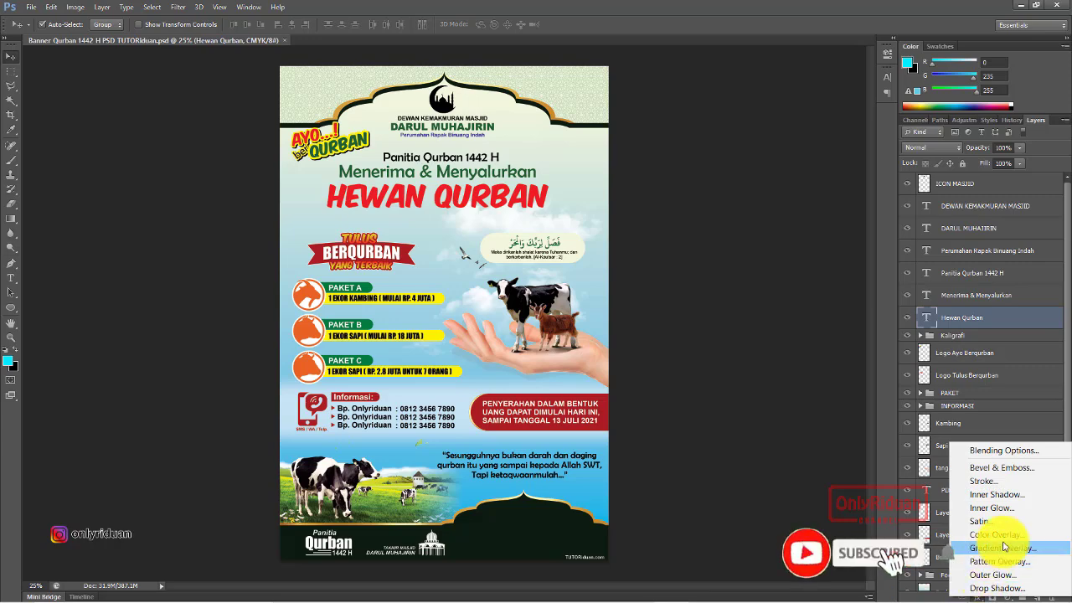
{"action": "left_click", "coordinate": [985, 482]}
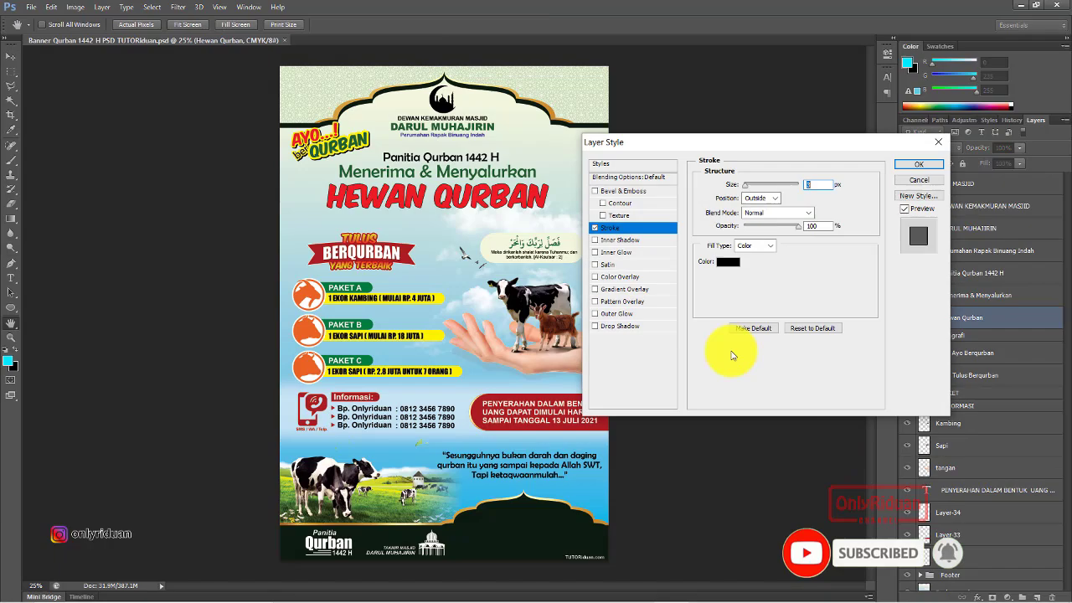
{"action": "left_click", "coordinate": [728, 261]}
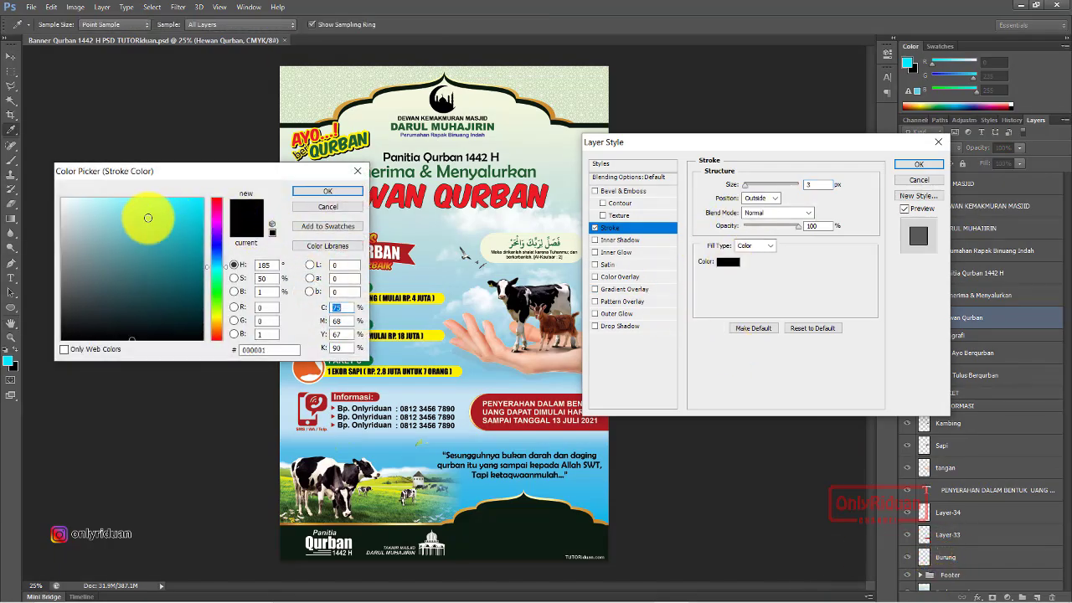
{"action": "left_click_drag", "start_coordinate": [147, 217], "coordinate": [13, 184]}
{"action": "left_click", "coordinate": [327, 191]}
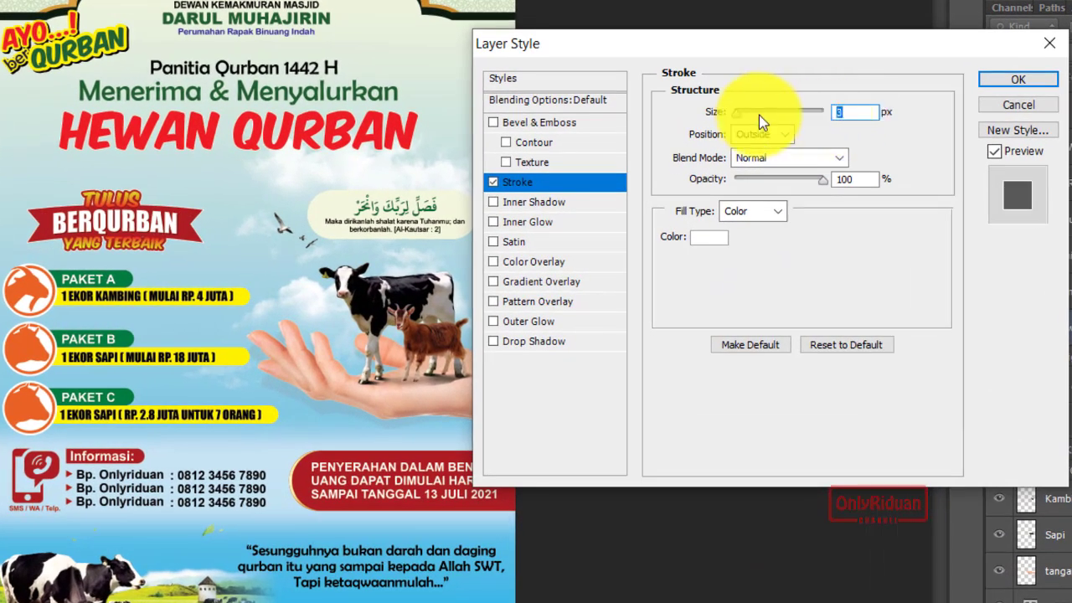
{"action": "left_click", "coordinate": [835, 113]}
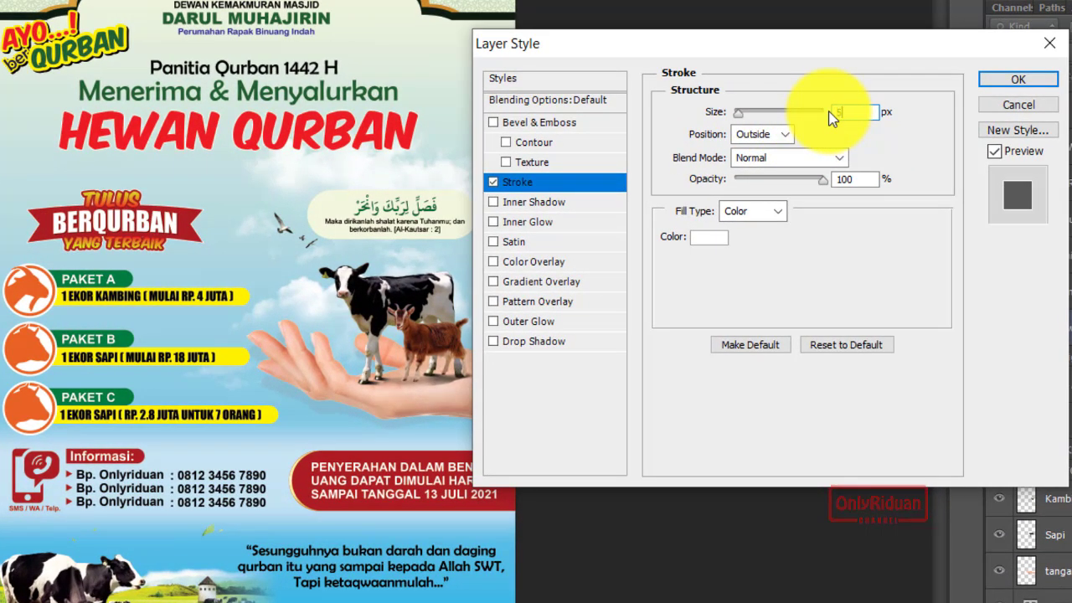
{"action": "type", "text": "5"}
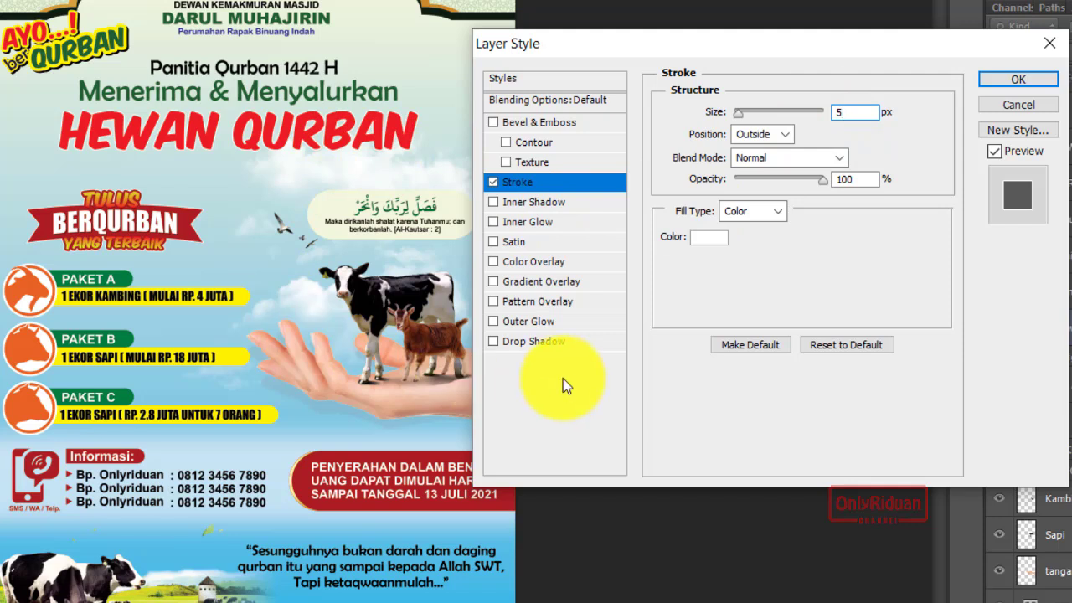
- Add a drop shadow at 145°, 14 px distance, and apply the layer effects
{"action": "left_click", "coordinate": [506, 343]}
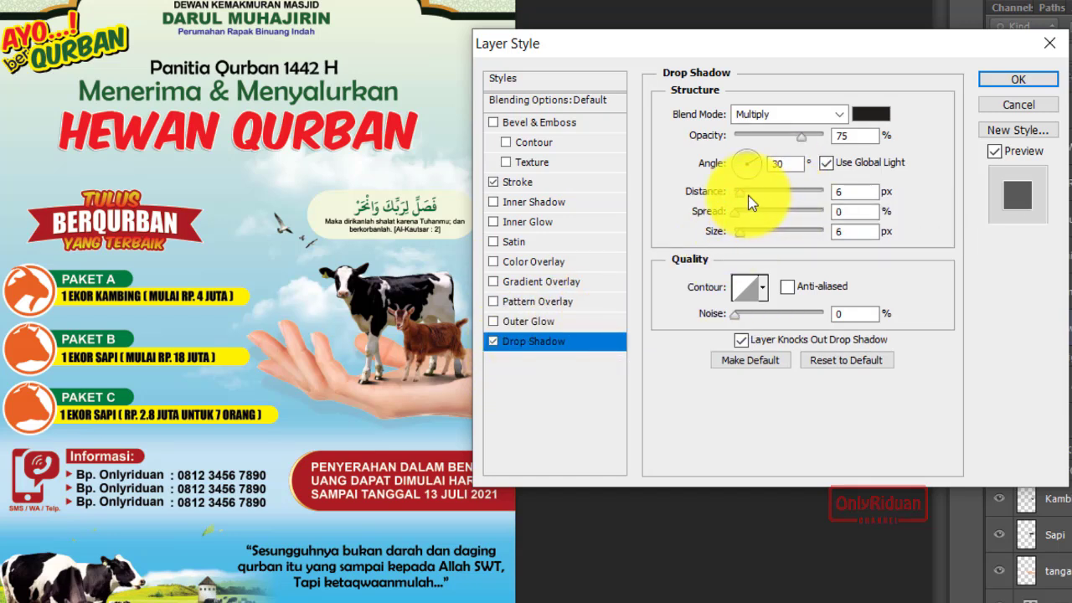
{"action": "mouse_move", "coordinate": [742, 193]}
{"action": "left_mouse_down"}
{"action": "mouse_move", "coordinate": [764, 199]}
{"action": "mouse_move", "coordinate": [742, 192]}
{"action": "left_mouse_up"}
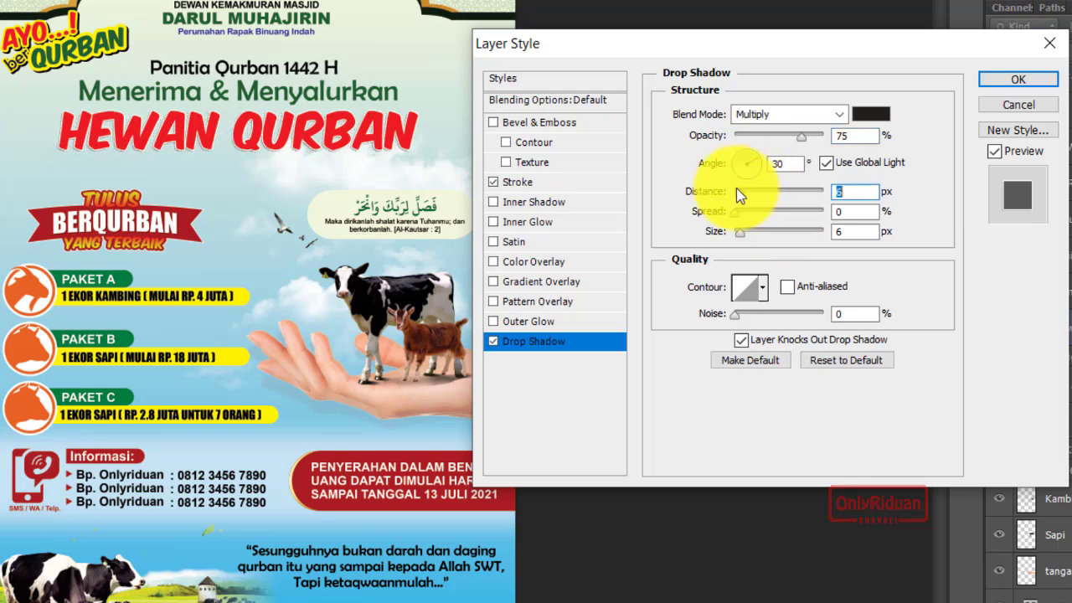
{"action": "mouse_move", "coordinate": [755, 158]}
{"action": "left_mouse_down"}
{"action": "mouse_move", "coordinate": [743, 178]}
{"action": "mouse_move", "coordinate": [739, 162]}
{"action": "mouse_move", "coordinate": [747, 195]}
{"action": "left_mouse_up"}
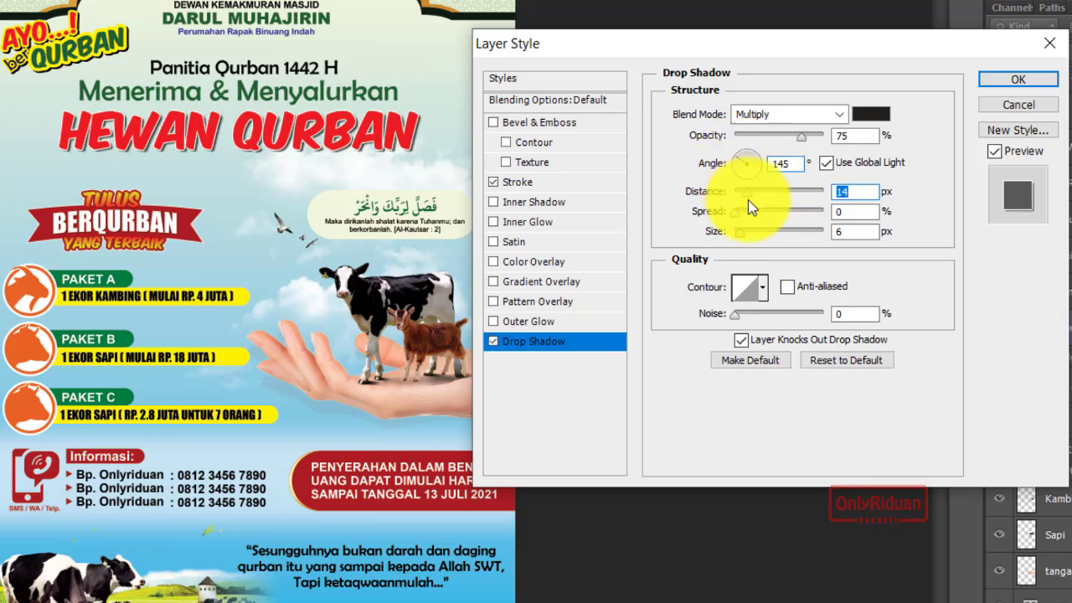
{"action": "left_click_drag", "start_coordinate": [742, 235], "coordinate": [743, 233]}
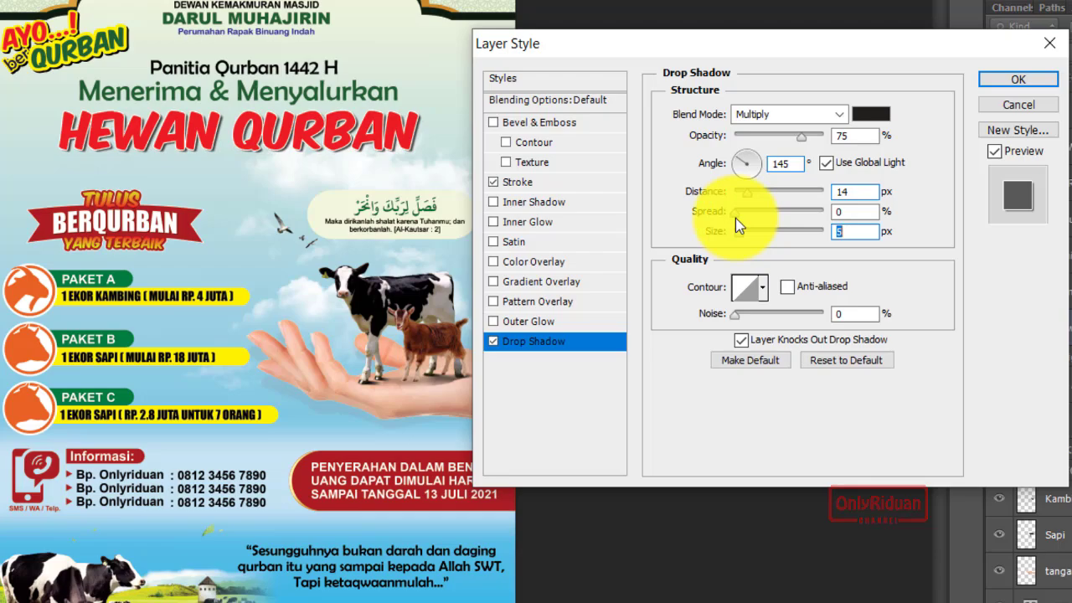
{"action": "left_click", "coordinate": [1005, 81]}
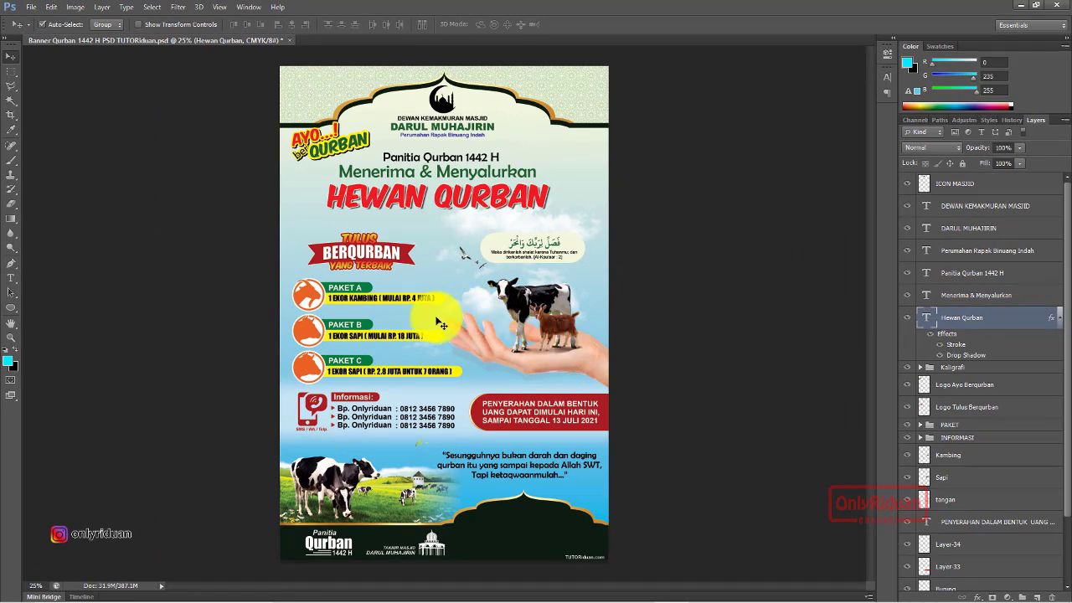
- Add a 75% opacity, 12 px drop shadow to the Tulus Berqurban logo, then select the mosque icon
{"action": "left_click", "coordinate": [397, 261]}
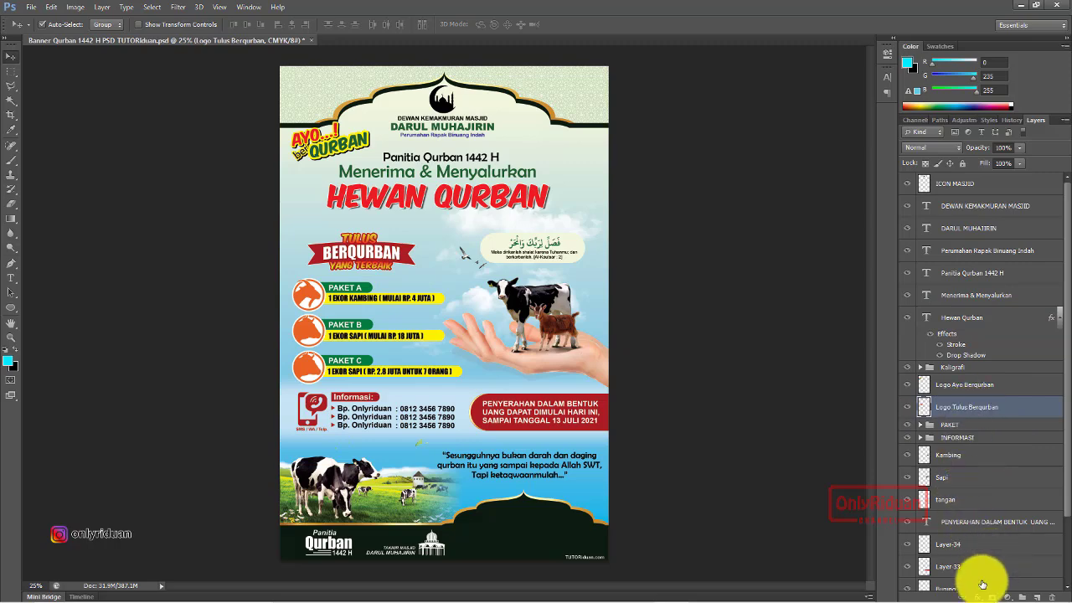
{"action": "left_click", "coordinate": [981, 597]}
{"action": "left_click", "coordinate": [950, 576]}
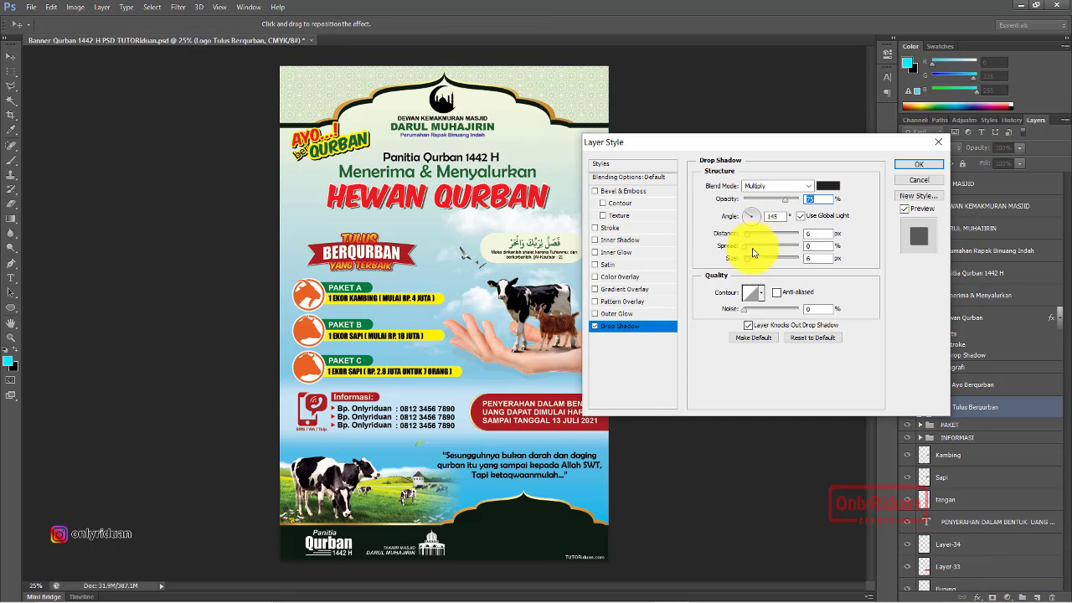
{"action": "key", "text": "Tab"}
{"action": "key", "text": "Tab"}
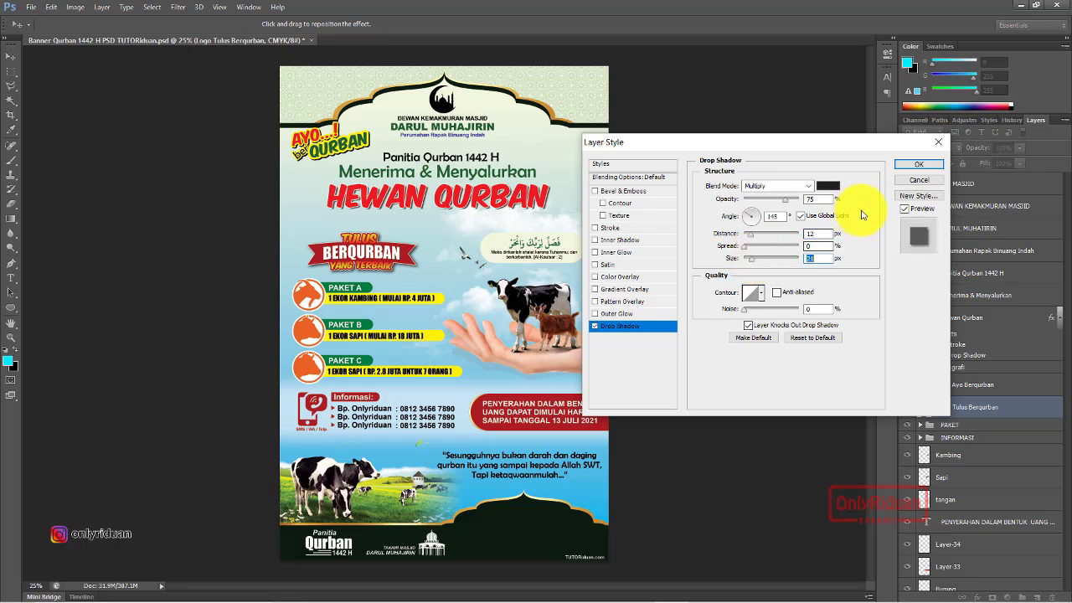
{"action": "left_click", "coordinate": [918, 165]}
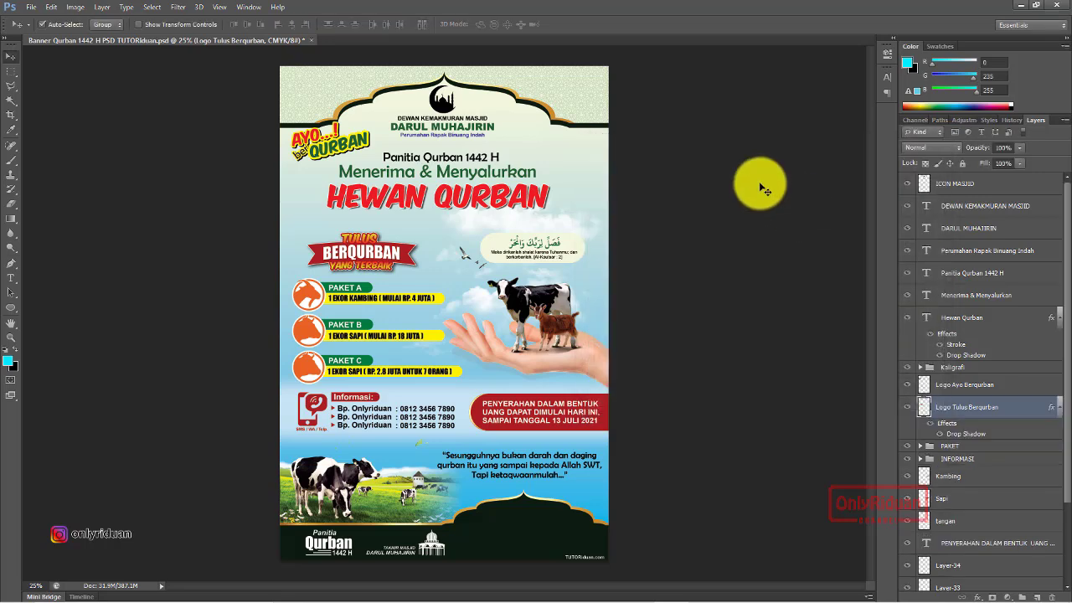
{"action": "left_click", "coordinate": [442, 112]}
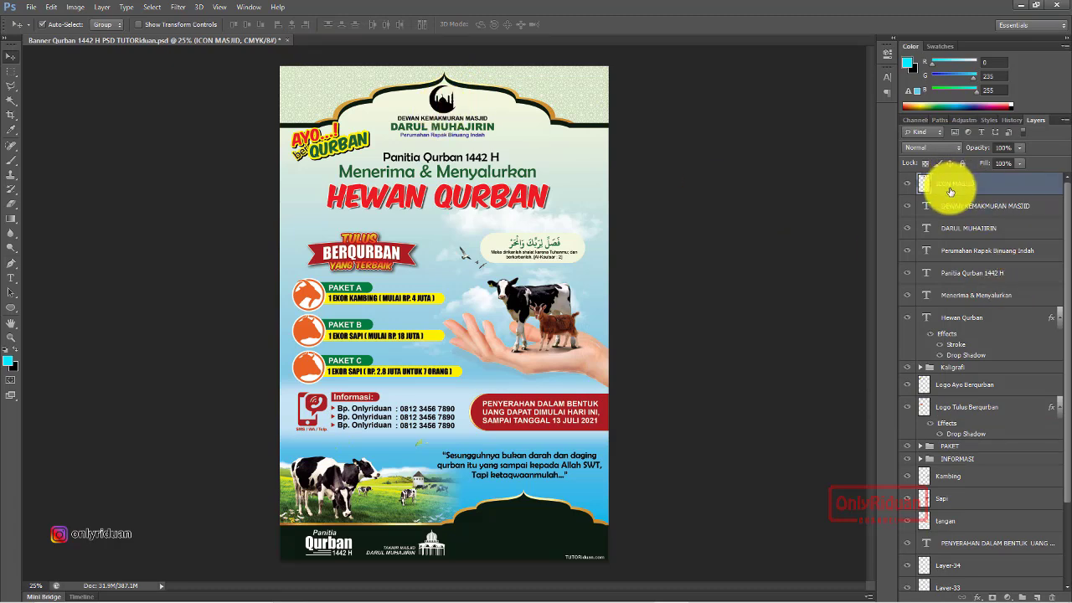
- Give the mosque icon a white 4 px stroke plus a drop shadow
{"action": "left_click", "coordinate": [977, 596]}
{"action": "left_click", "coordinate": [988, 482]}
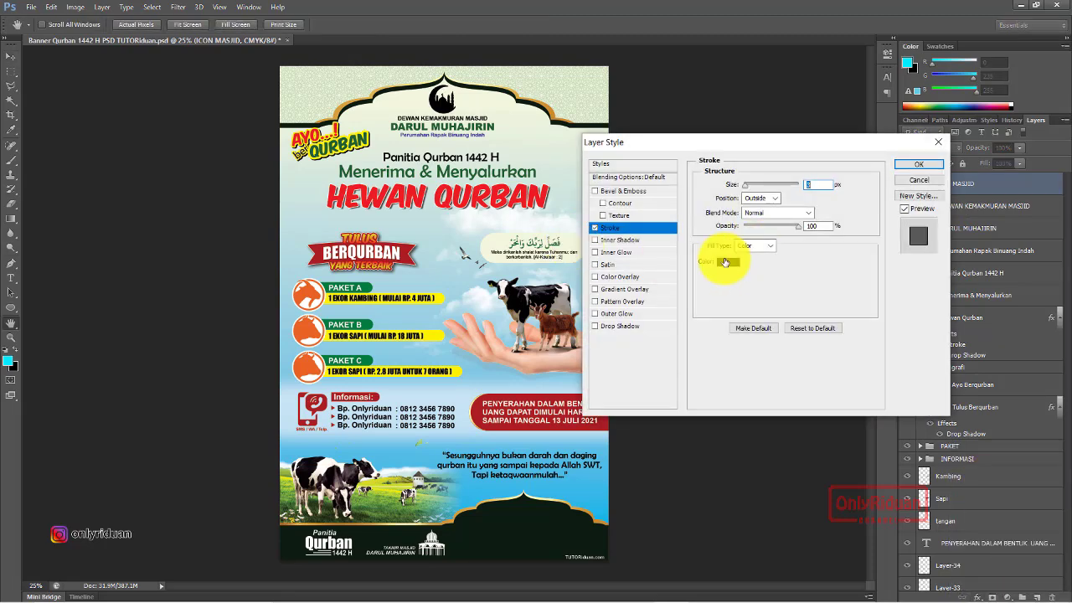
{"action": "left_click", "coordinate": [725, 263]}
{"action": "left_click_drag", "start_coordinate": [156, 231], "coordinate": [17, 167]}
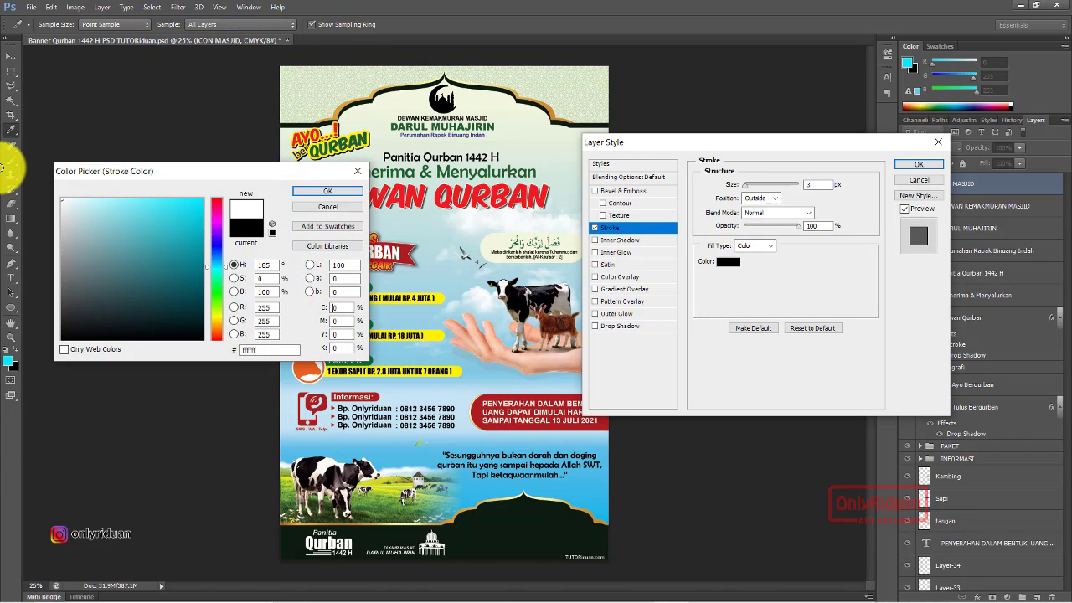
{"action": "left_click", "coordinate": [310, 191]}
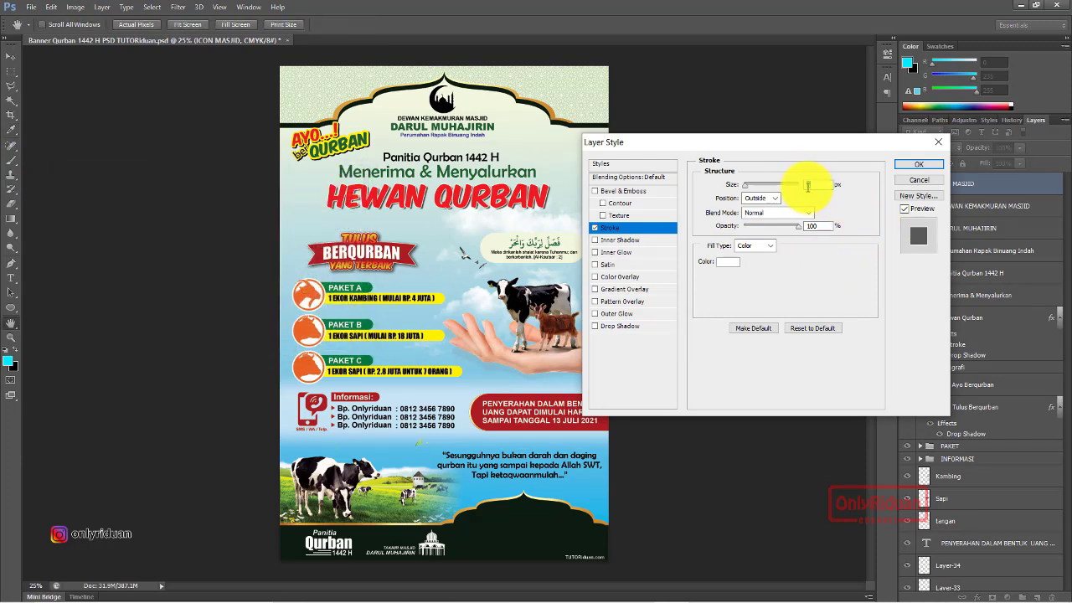
{"action": "type", "text": "4"}
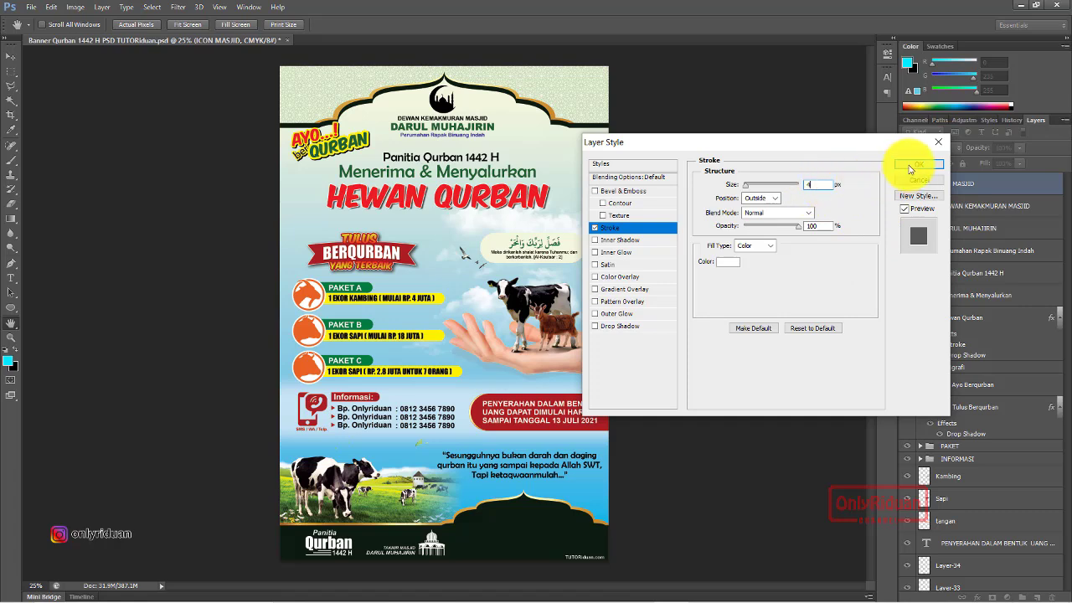
{"action": "left_click", "coordinate": [612, 325]}
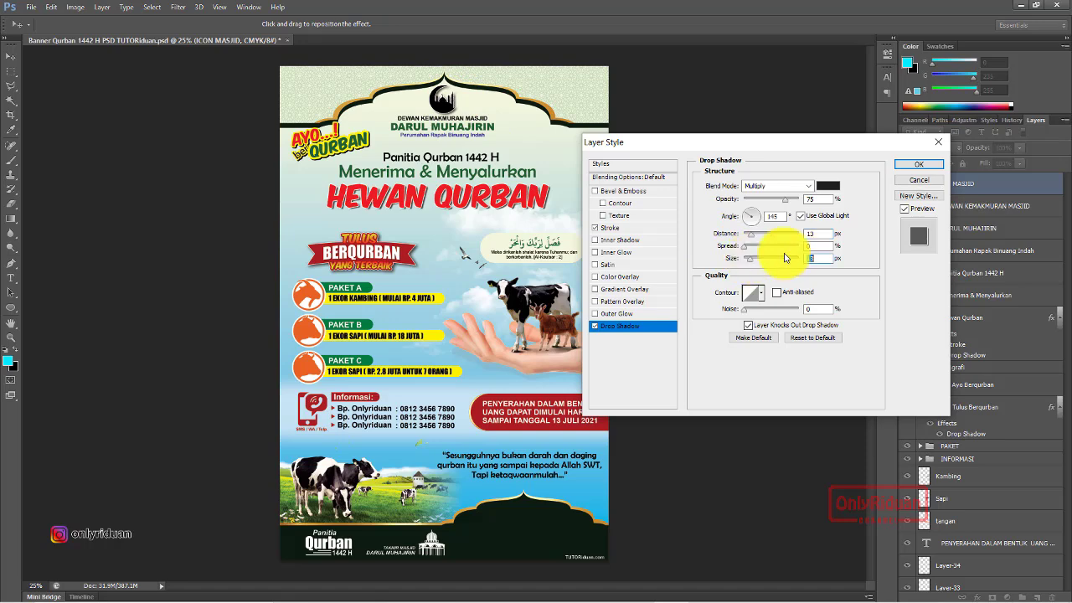
{"action": "left_click", "coordinate": [918, 165]}
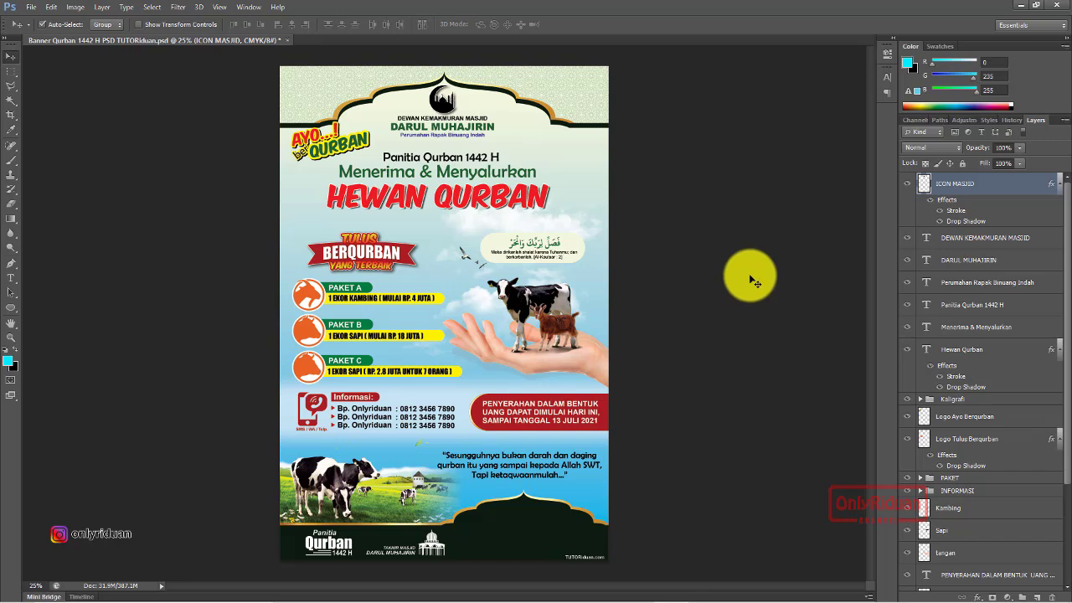
- Rename DARUL MUHAJIRIN to MASJID AGUNG PELITA and move it up below the header
{"action": "left_click", "coordinate": [460, 134]}
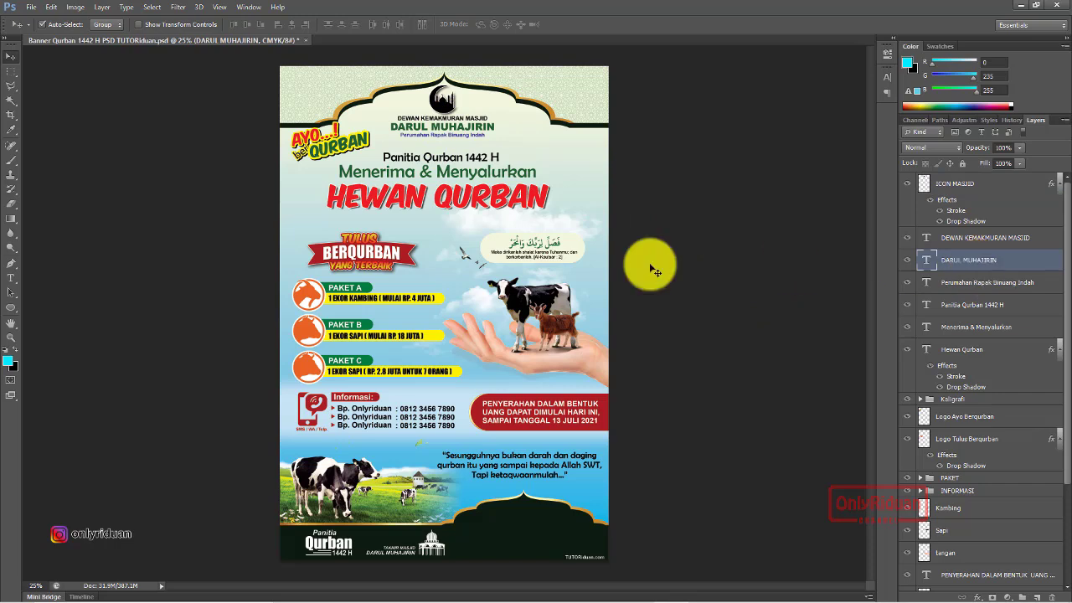
{"action": "left_click", "coordinate": [11, 277]}
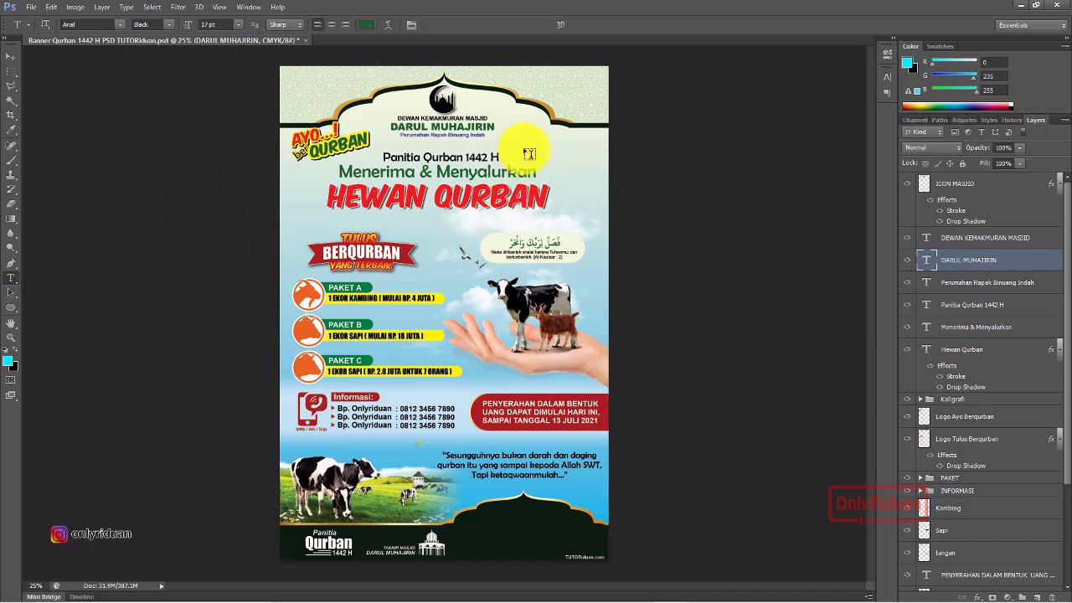
{"action": "left_click", "coordinate": [492, 121]}
{"action": "type", "text": "MASJID AGUNG PELITA"}
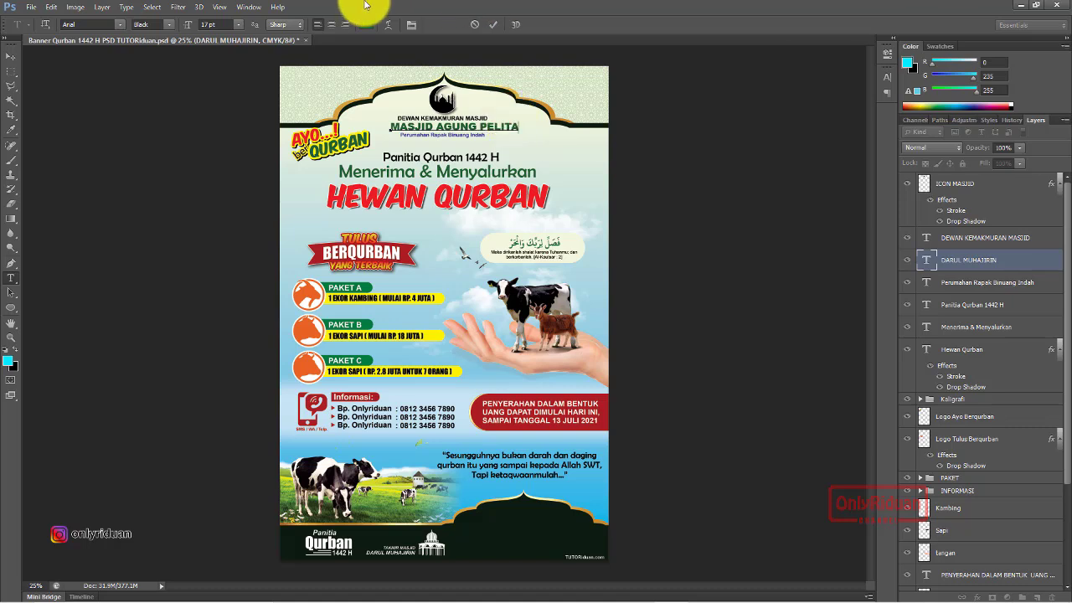
{"action": "left_click", "coordinate": [11, 56]}
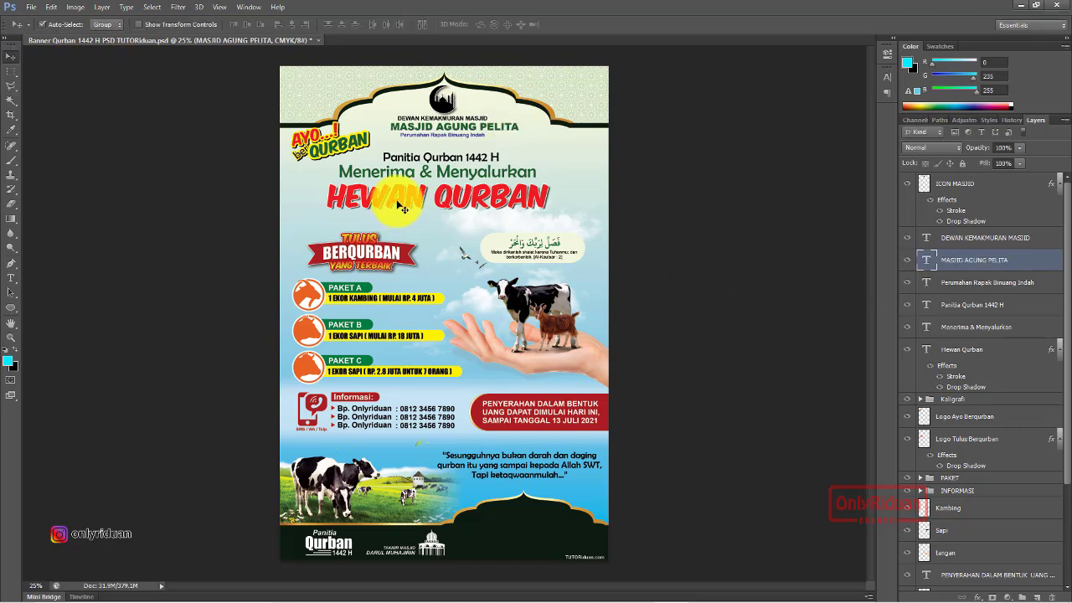
{"action": "left_click_drag", "start_coordinate": [460, 149], "coordinate": [463, 133]}
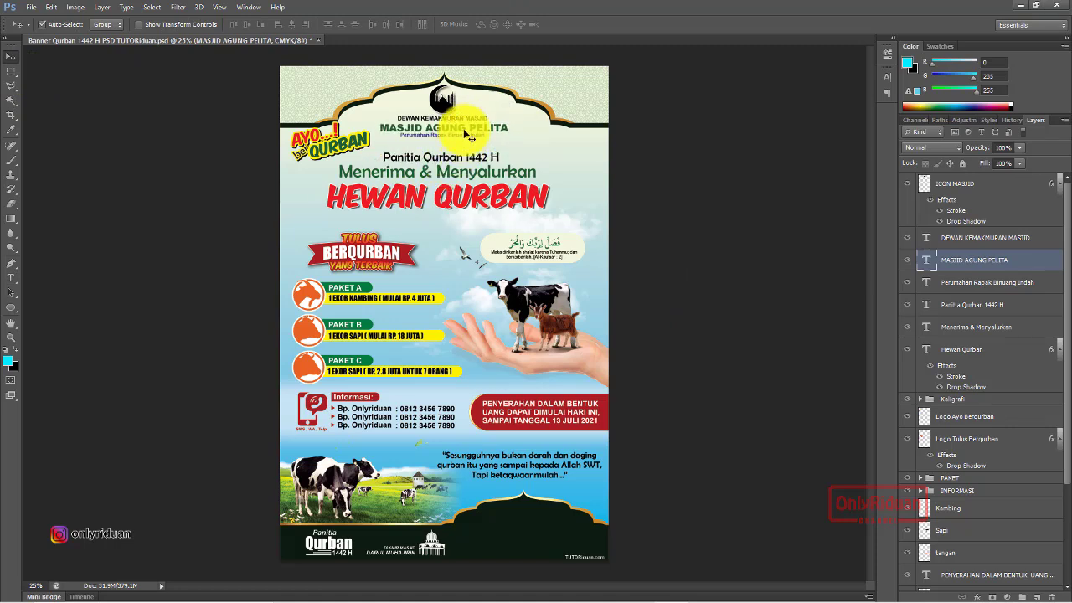
{"action": "key", "text": "Up"}
{"action": "key", "text": "Up"}
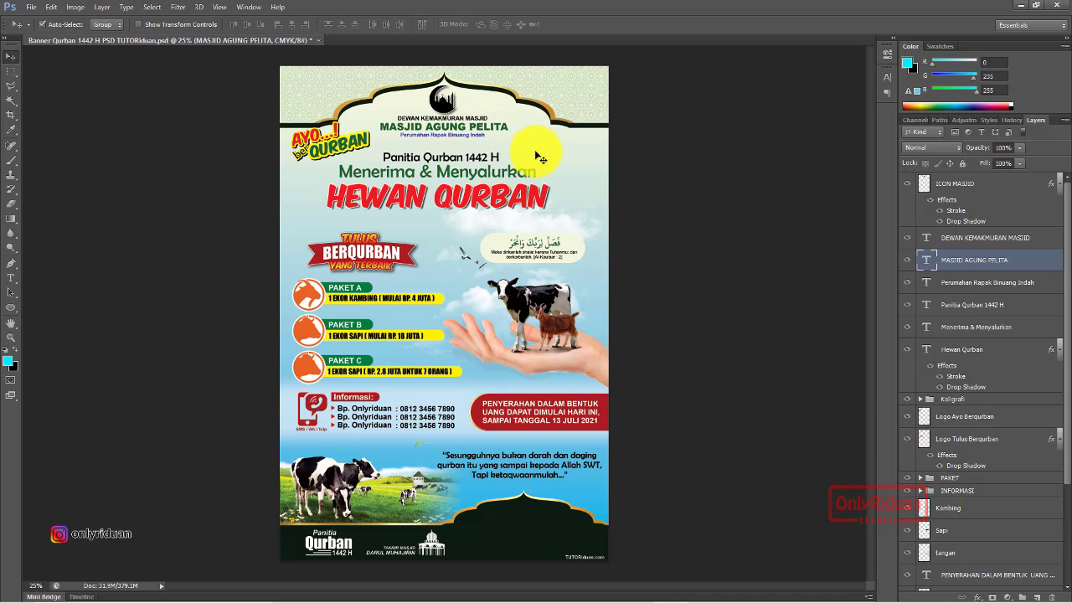
- Edit and commit the Perumahan Rapak Binuang Indah address line, then select the PENYERAHAN text
{"action": "key", "text": "alt+bracketleft"}
{"action": "left_click", "coordinate": [11, 277]}
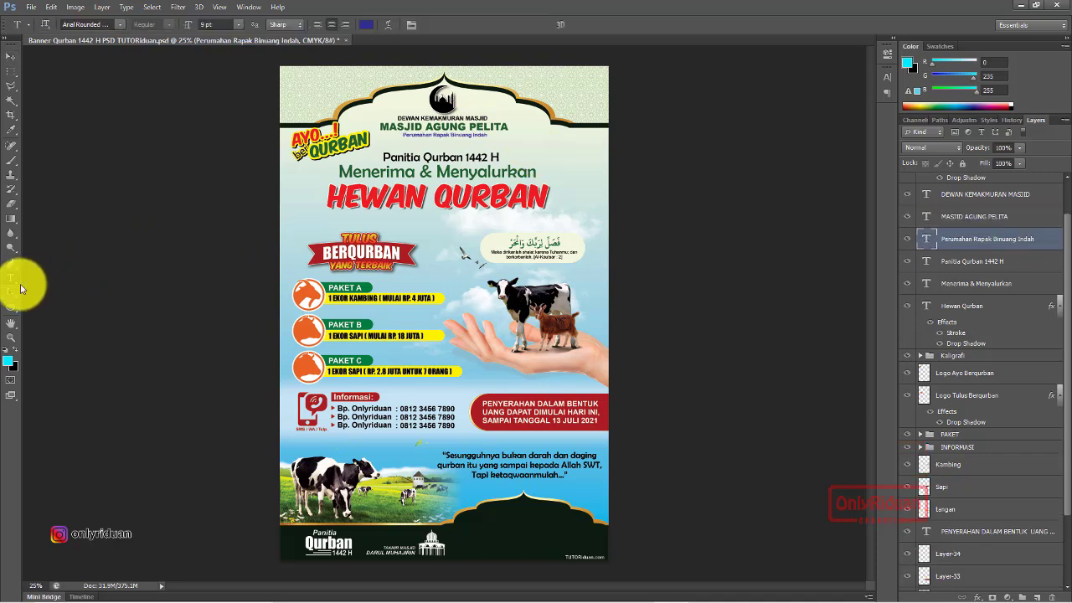
{"action": "left_click", "coordinate": [468, 135]}
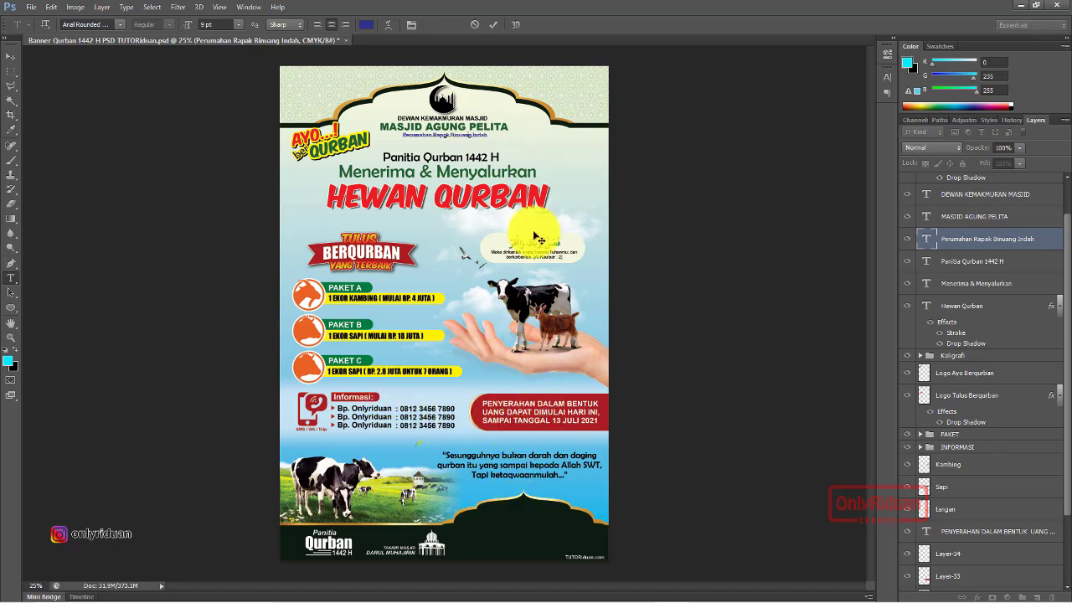
{"action": "left_click", "coordinate": [494, 24]}
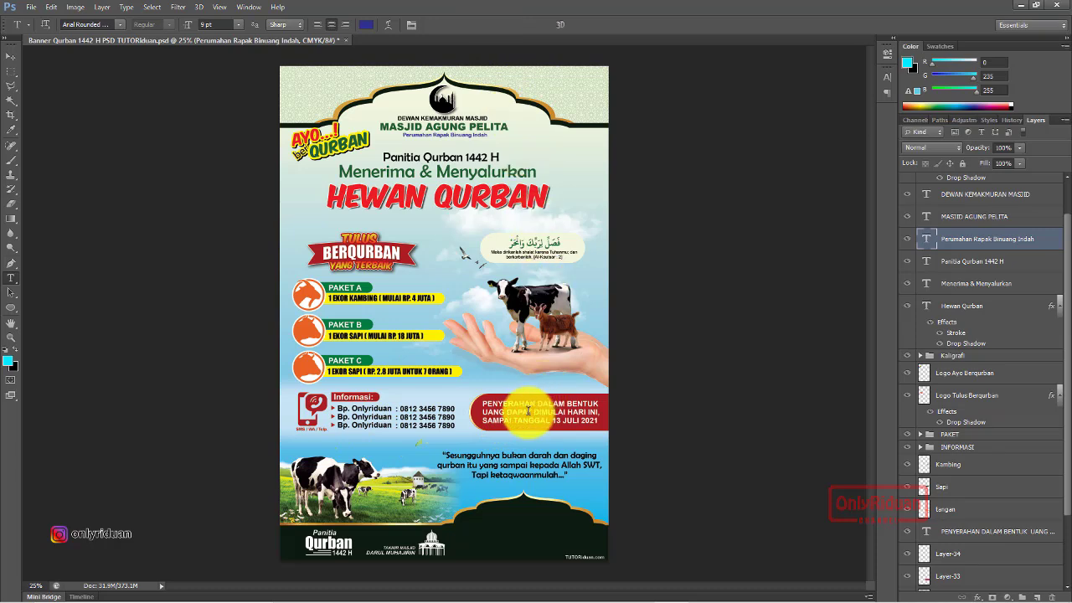
{"action": "left_click", "coordinate": [11, 56]}
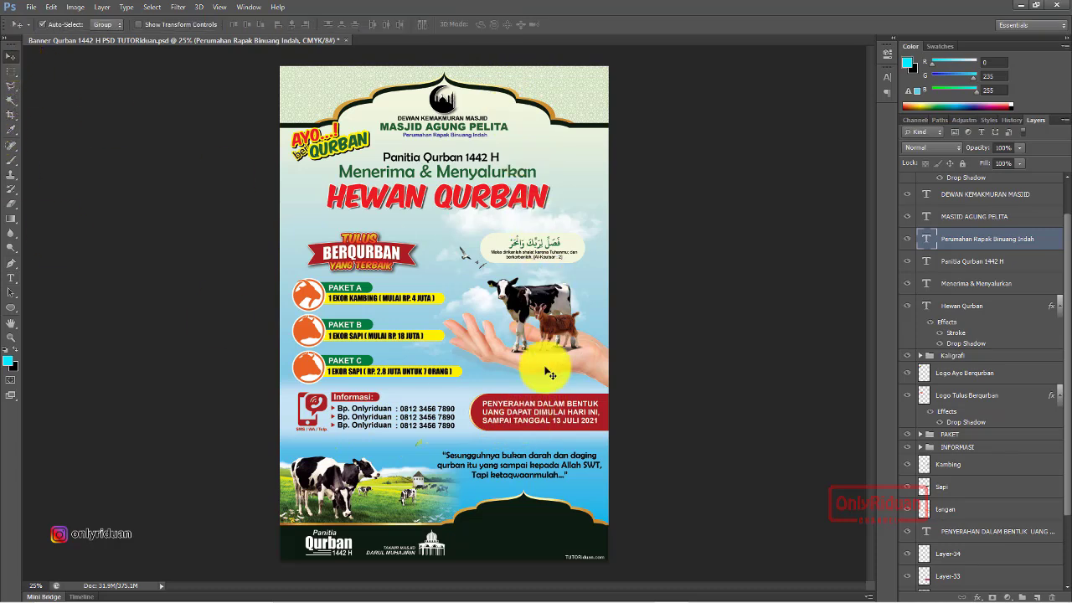
{"action": "left_click", "coordinate": [514, 411]}
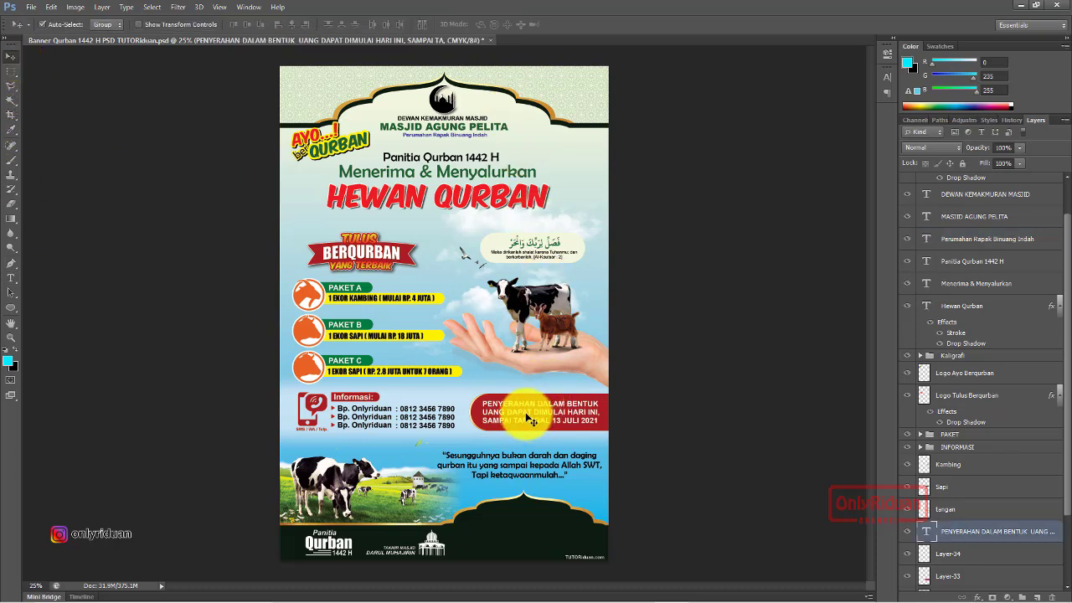
- Select the INFORMASI group and expand the INFORMASI and PAKET groups in the Layers panel
{"action": "left_click", "coordinate": [444, 421]}
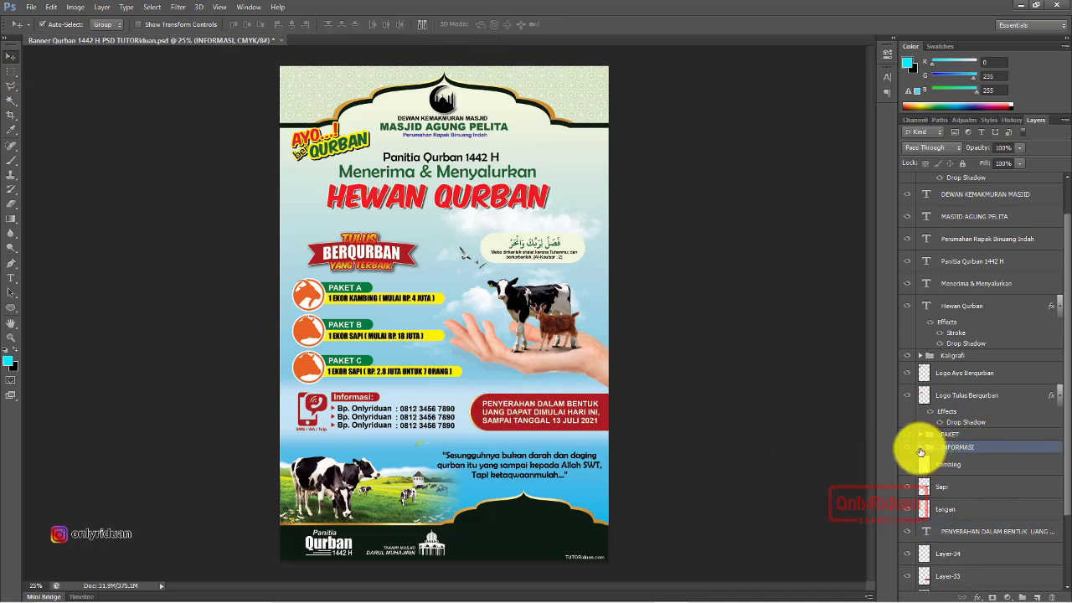
{"action": "left_click", "coordinate": [920, 447]}
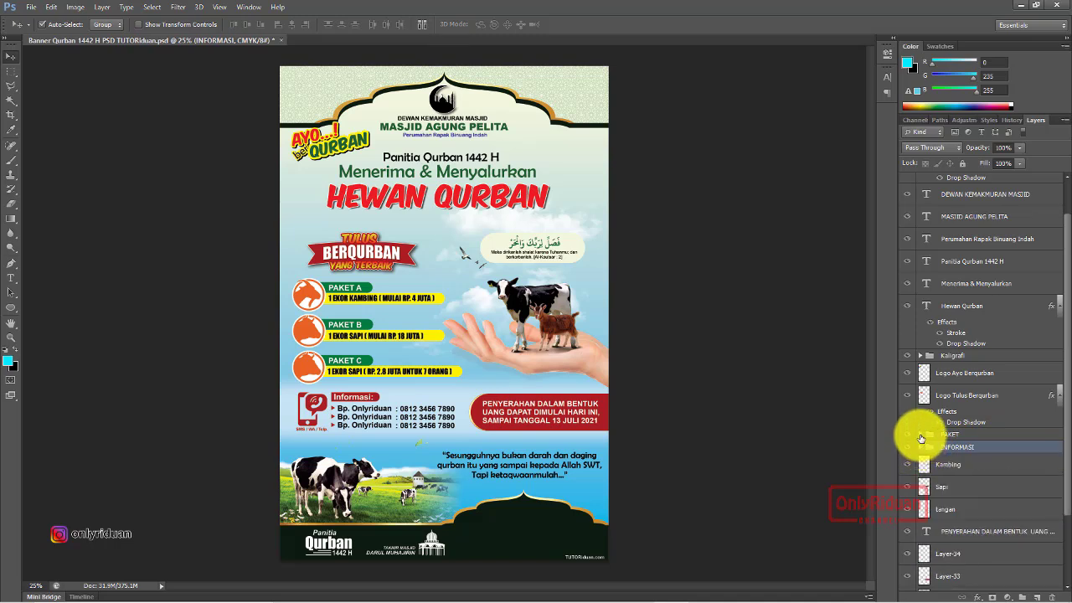
{"action": "left_click", "coordinate": [921, 436]}
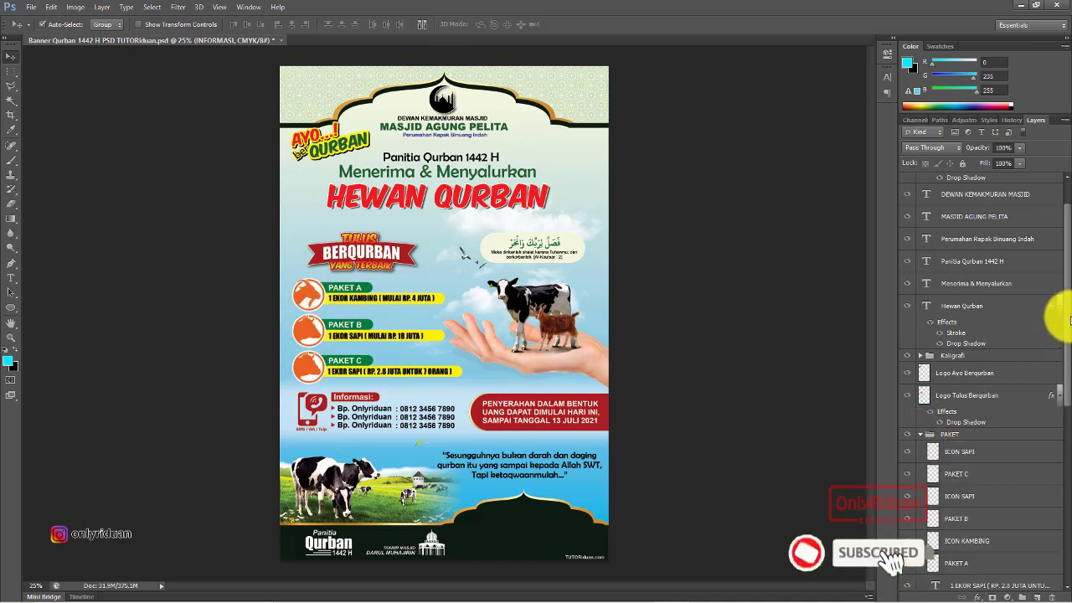
{"action": "left_click_drag", "start_coordinate": [1057, 331], "coordinate": [1062, 387]}
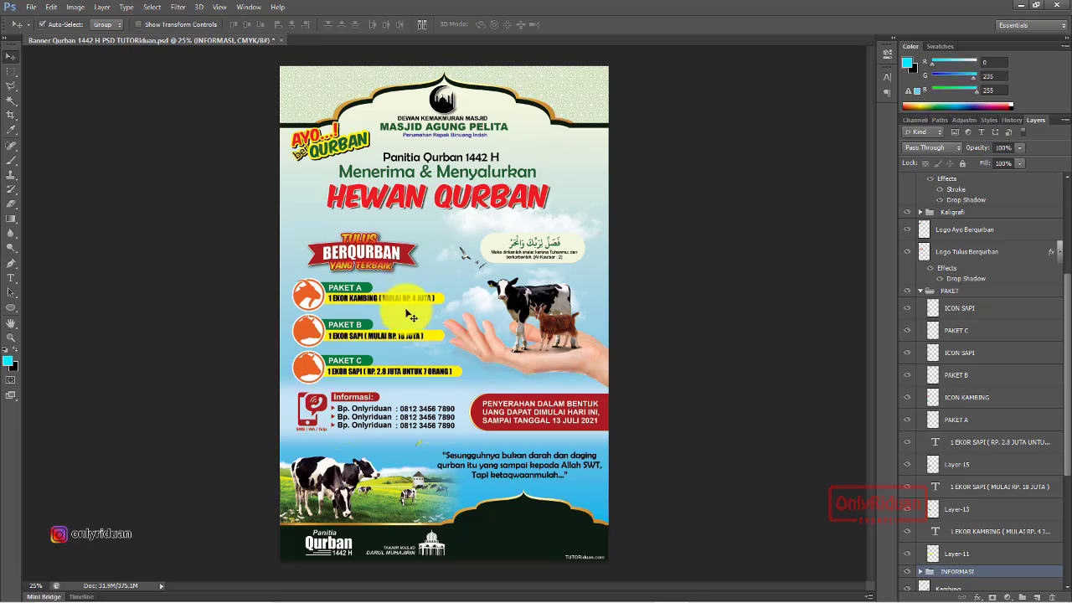
- Set the image width to 200 cm in the Image Size dialog
{"action": "left_click", "coordinate": [75, 7]}
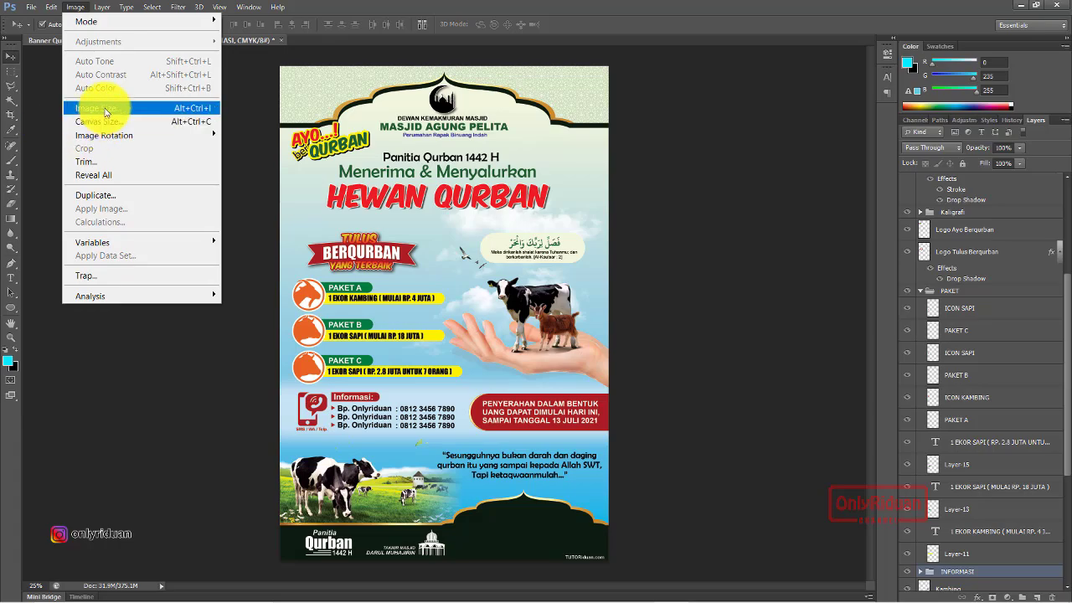
{"action": "left_click", "coordinate": [88, 108]}
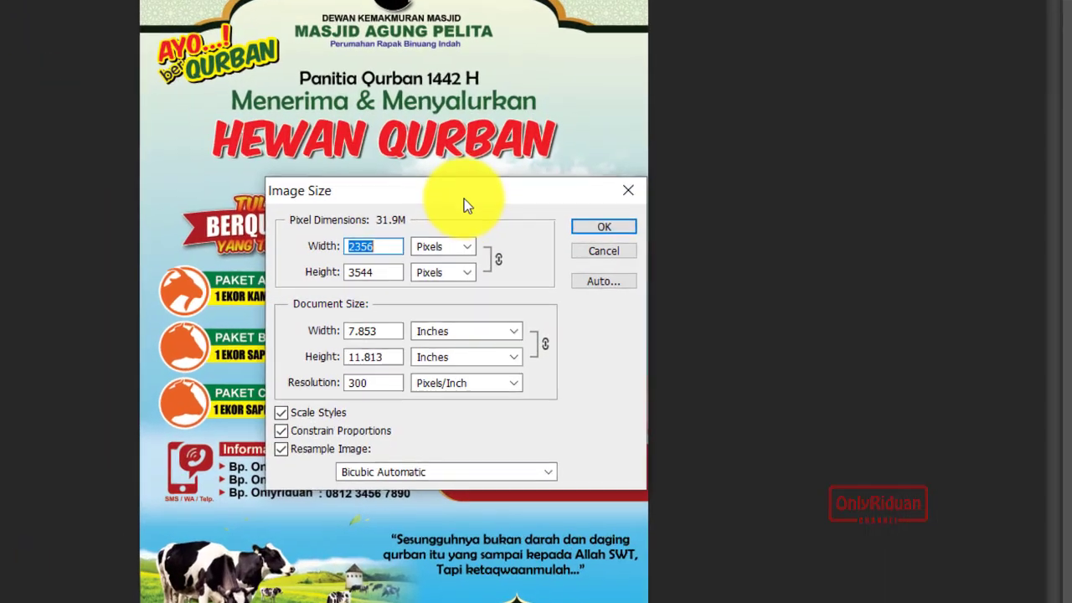
{"action": "left_click_drag", "start_coordinate": [464, 206], "coordinate": [482, 98]}
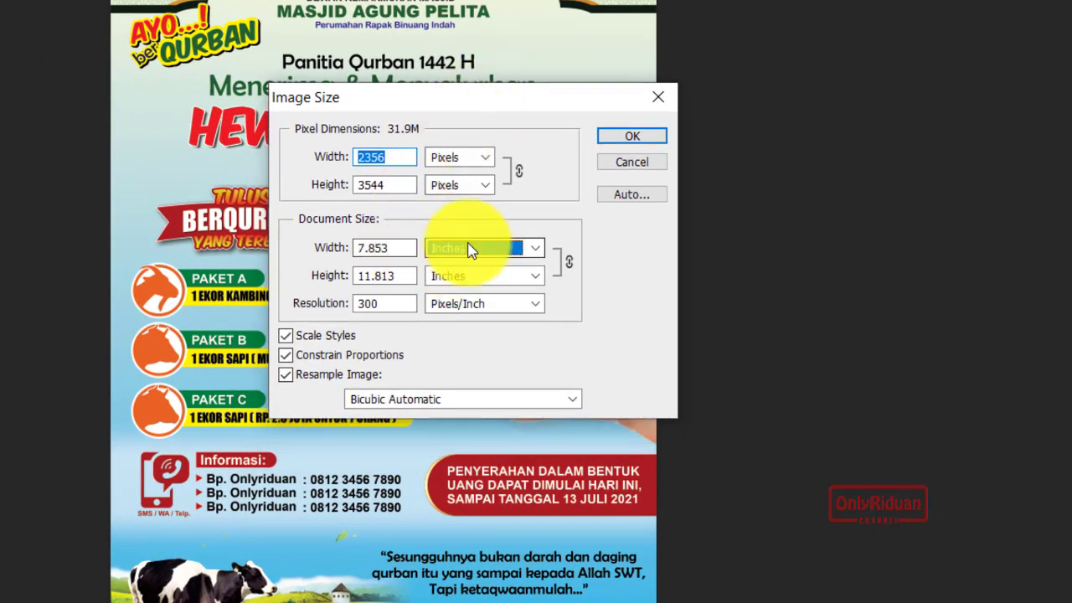
{"action": "left_click", "coordinate": [473, 248]}
{"action": "left_click", "coordinate": [465, 306]}
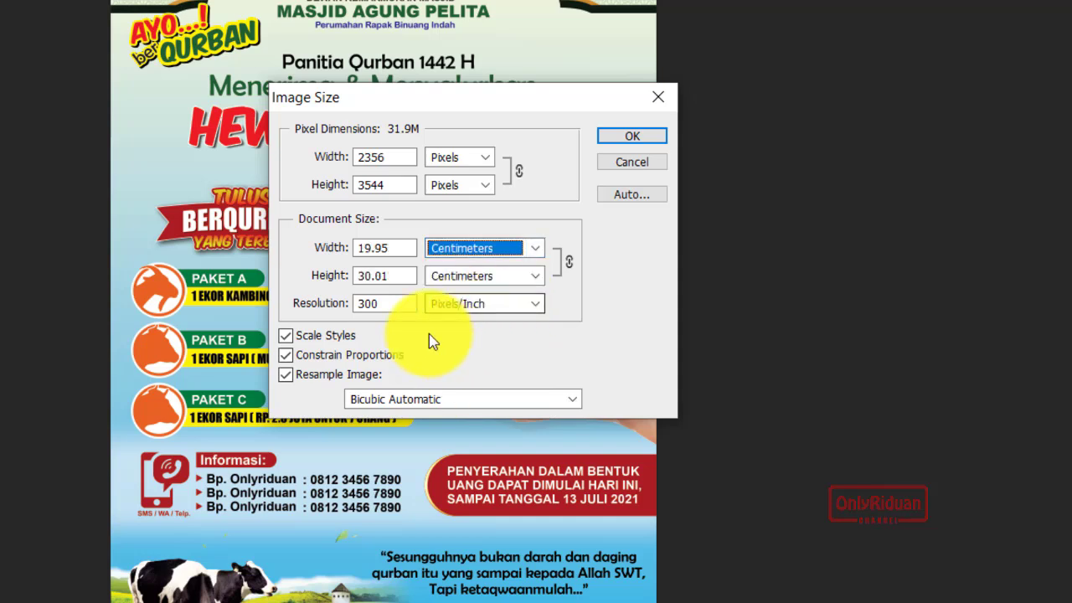
{"action": "left_click_drag", "start_coordinate": [394, 248], "coordinate": [353, 248]}
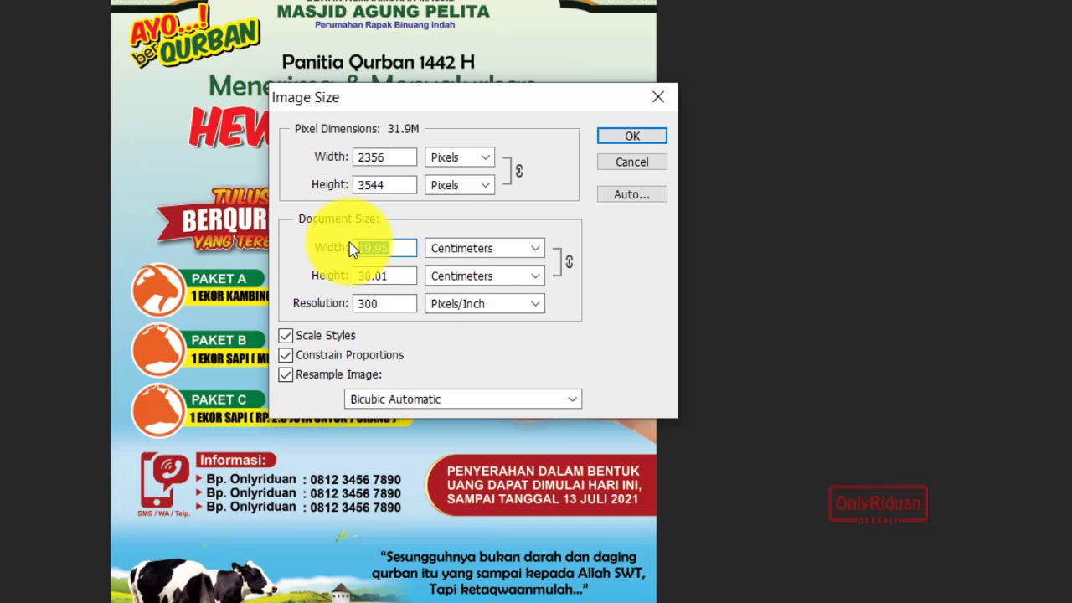
{"action": "type", "text": "200"}
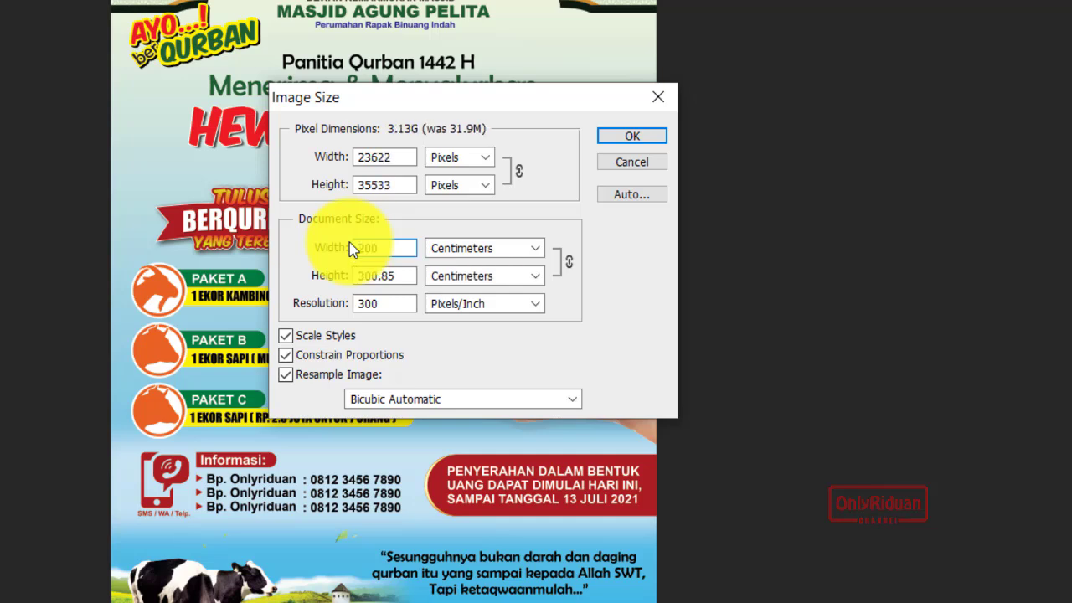
- Change the image resolution to 72 pixels/inch
{"action": "left_click", "coordinate": [383, 299]}
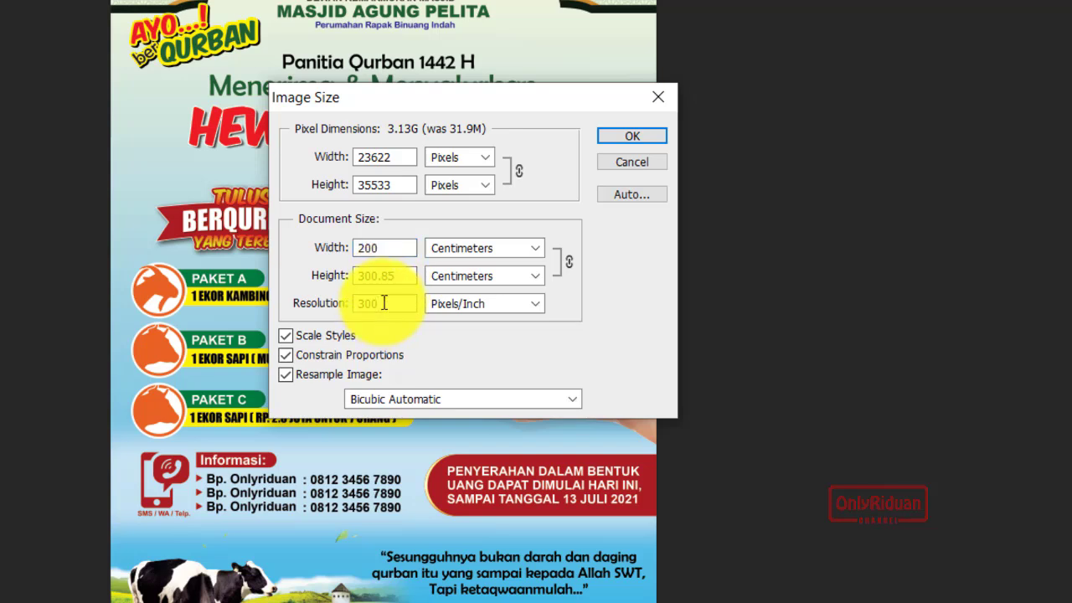
{"action": "left_click_drag", "start_coordinate": [382, 303], "coordinate": [323, 303]}
{"action": "type", "text": "300"}
{"action": "left_click_drag", "start_coordinate": [383, 304], "coordinate": [320, 307]}
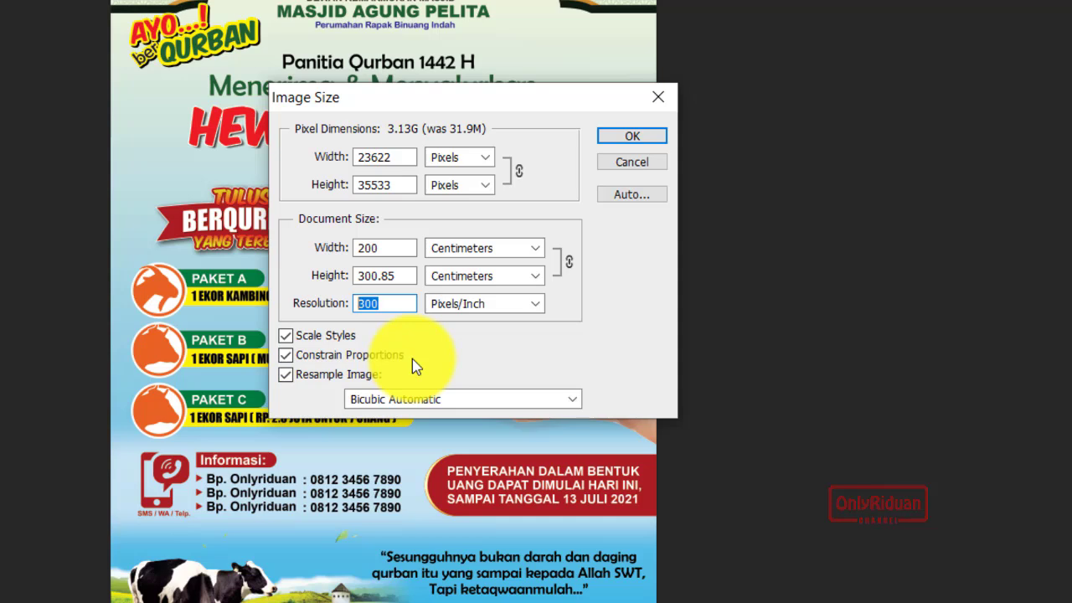
{"action": "type", "text": "7"}
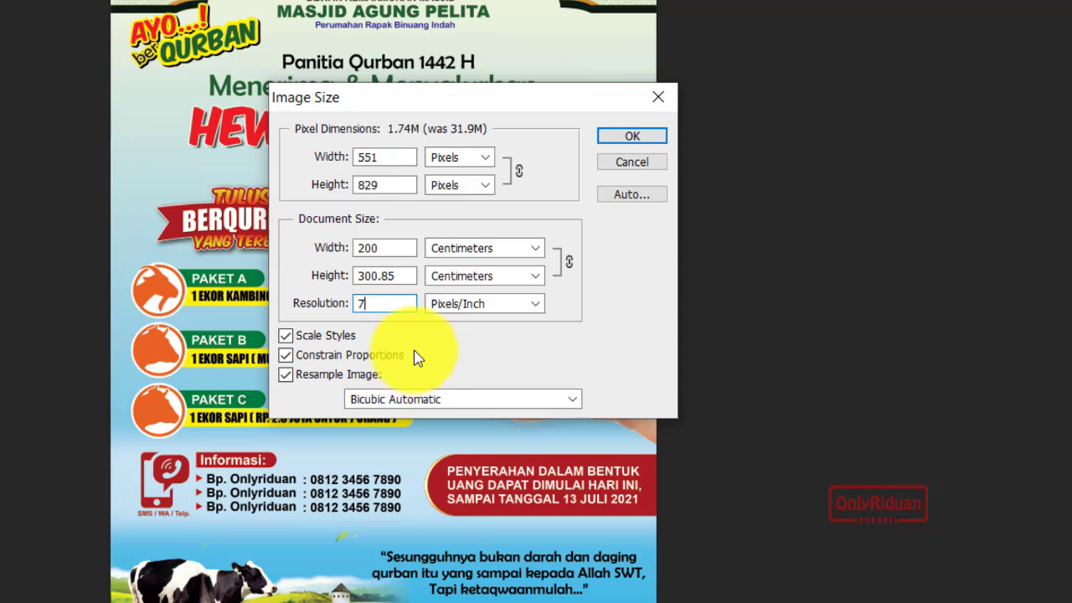
{"action": "type", "text": "2"}
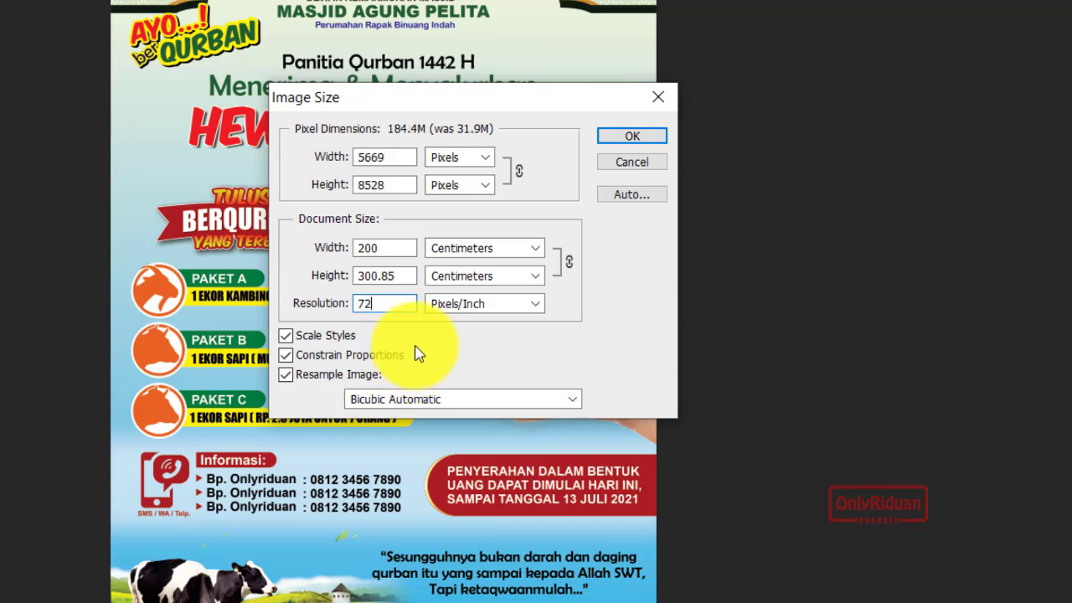
- Apply the new 72 ppi image size and zoom to fit the whole poster
{"action": "left_click", "coordinate": [632, 137]}
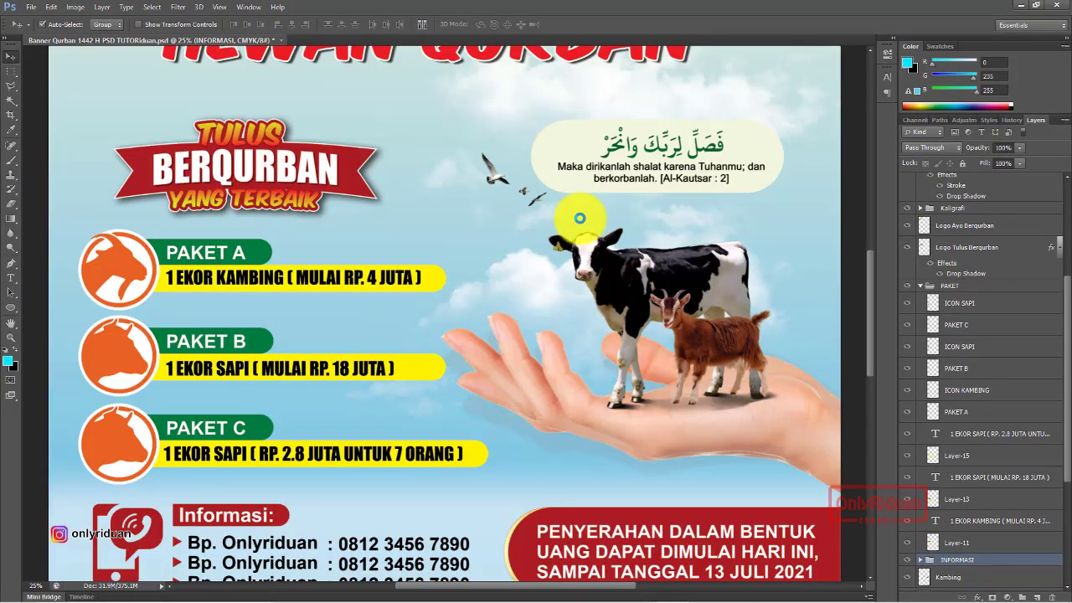
{"action": "key", "text": "ctrl+0"}
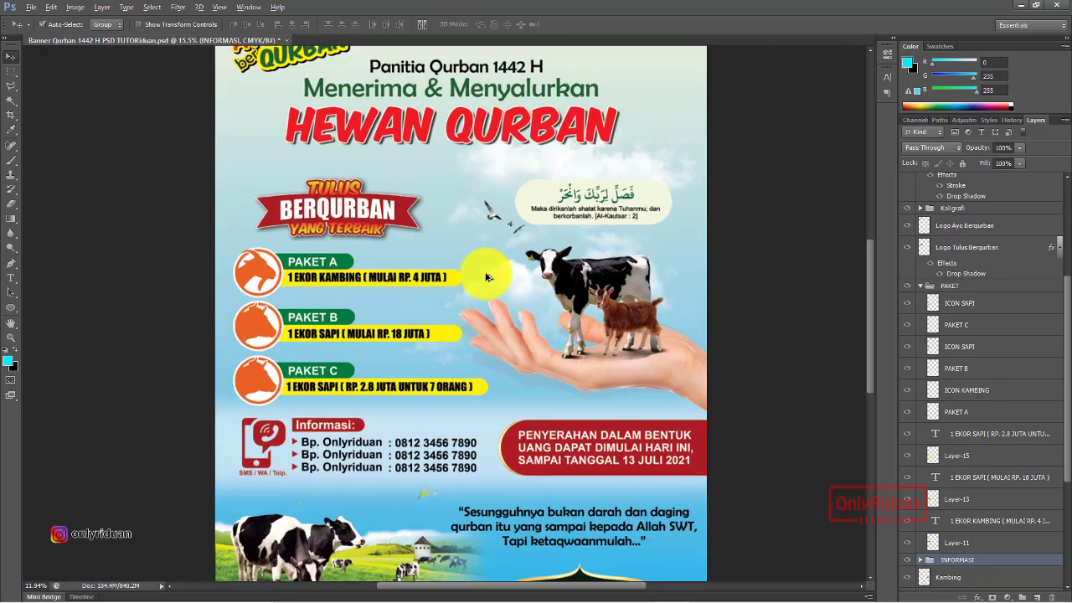
{"action": "key", "text": "ctrl+0"}
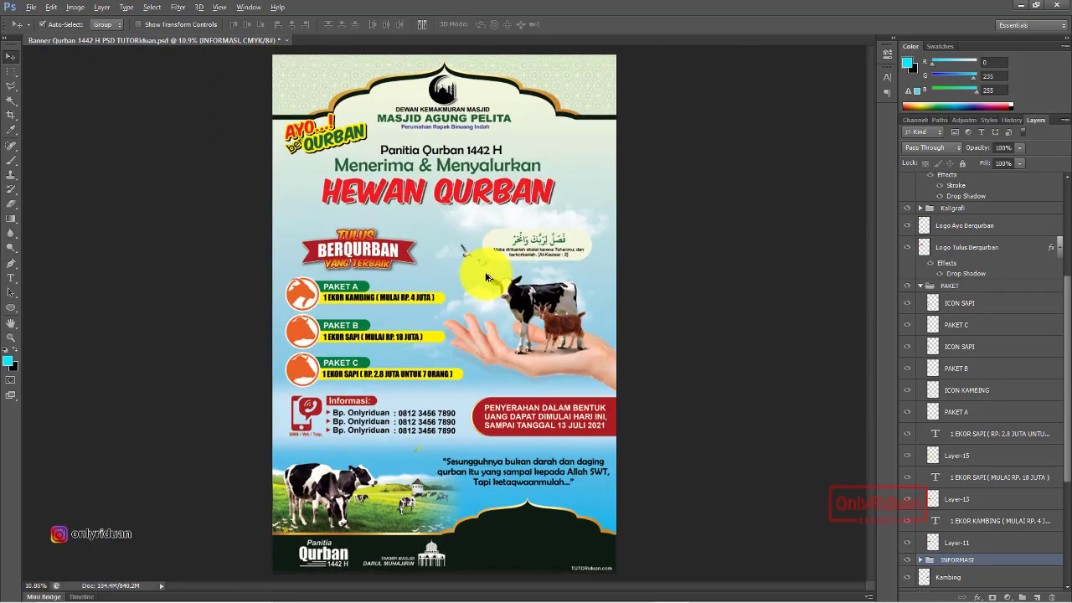
- Save as JPEG named 'Desain Baliho Qurban 2x3m 1 Lembar' in the Materi Banner Qurban folder
{"action": "left_click", "coordinate": [31, 7]}
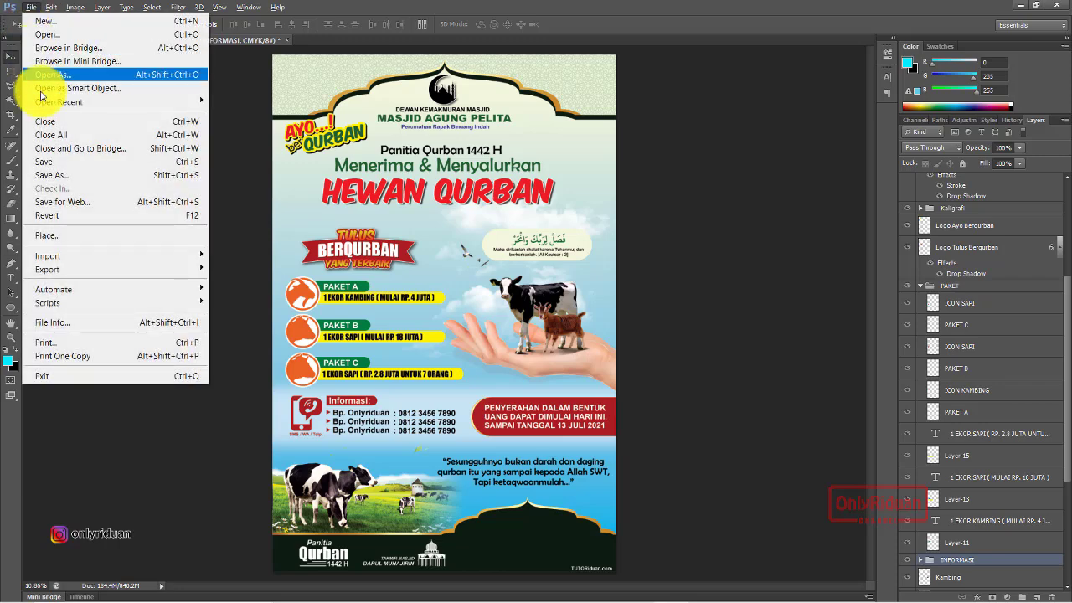
{"action": "left_click", "coordinate": [33, 172]}
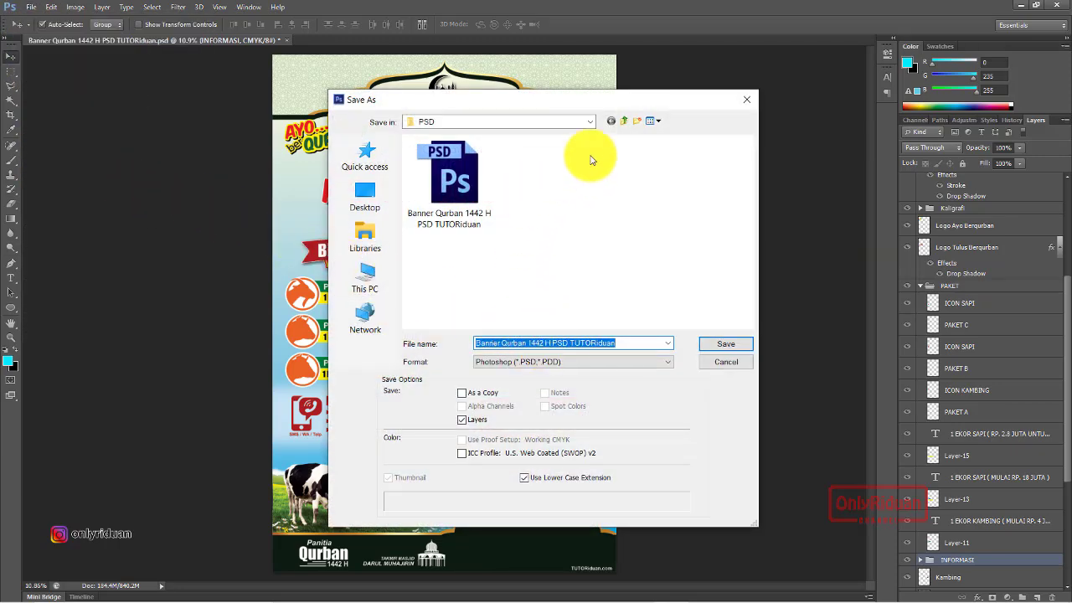
{"action": "left_click", "coordinate": [622, 124]}
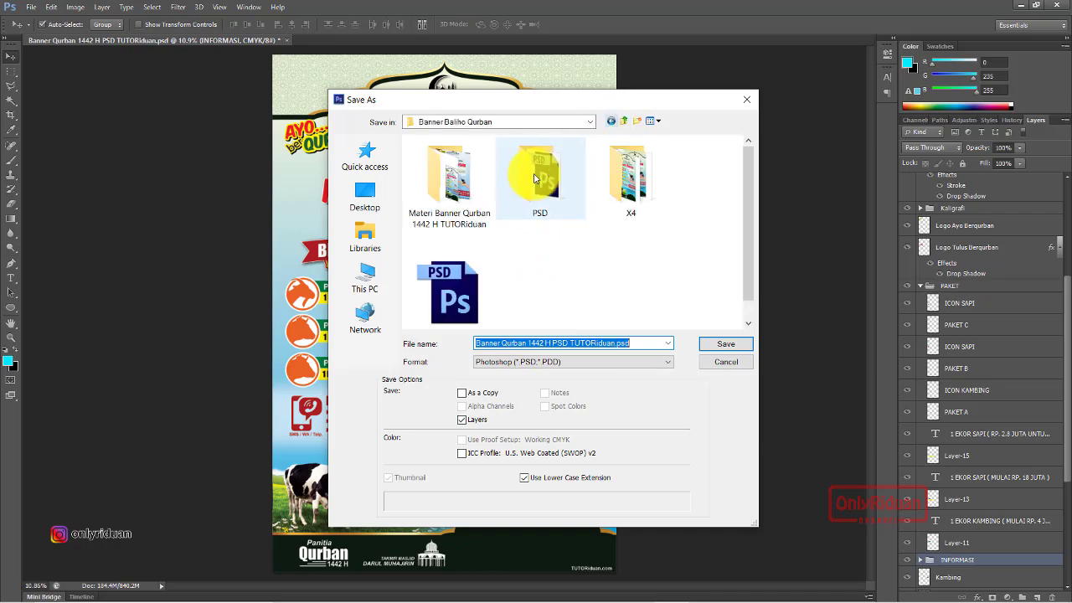
{"action": "double_click", "coordinate": [443, 176]}
{"action": "left_click", "coordinate": [566, 369]}
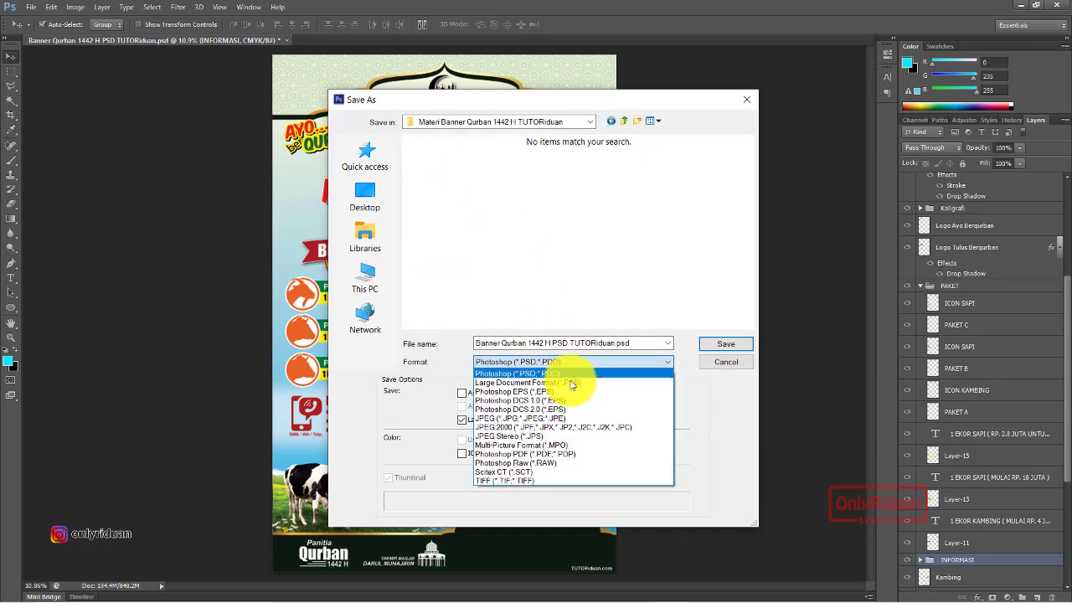
{"action": "left_click", "coordinate": [558, 419]}
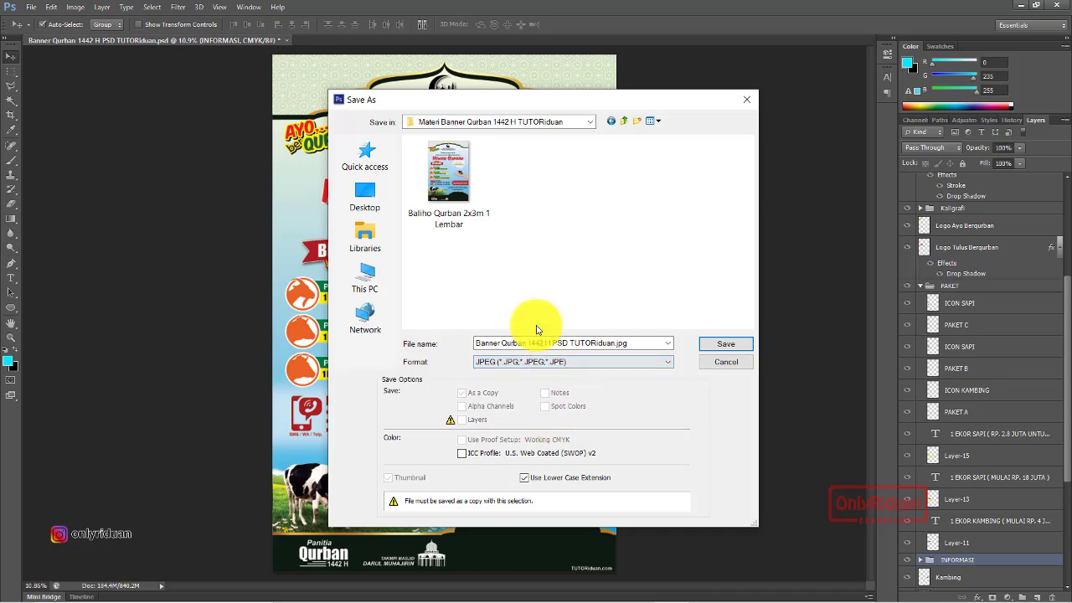
{"action": "left_click", "coordinate": [440, 171]}
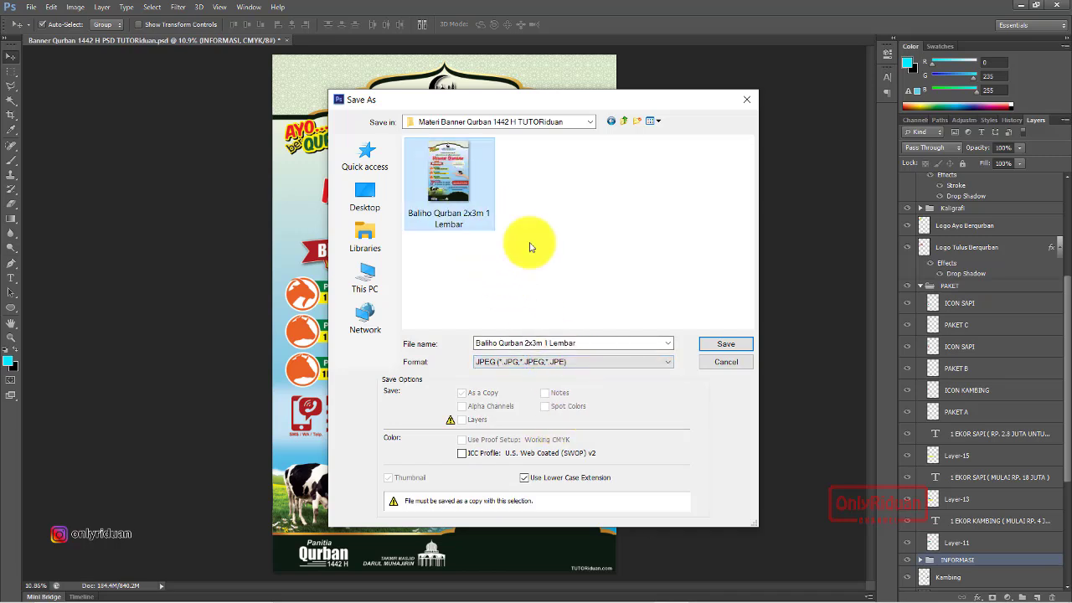
{"action": "left_click", "coordinate": [549, 343]}
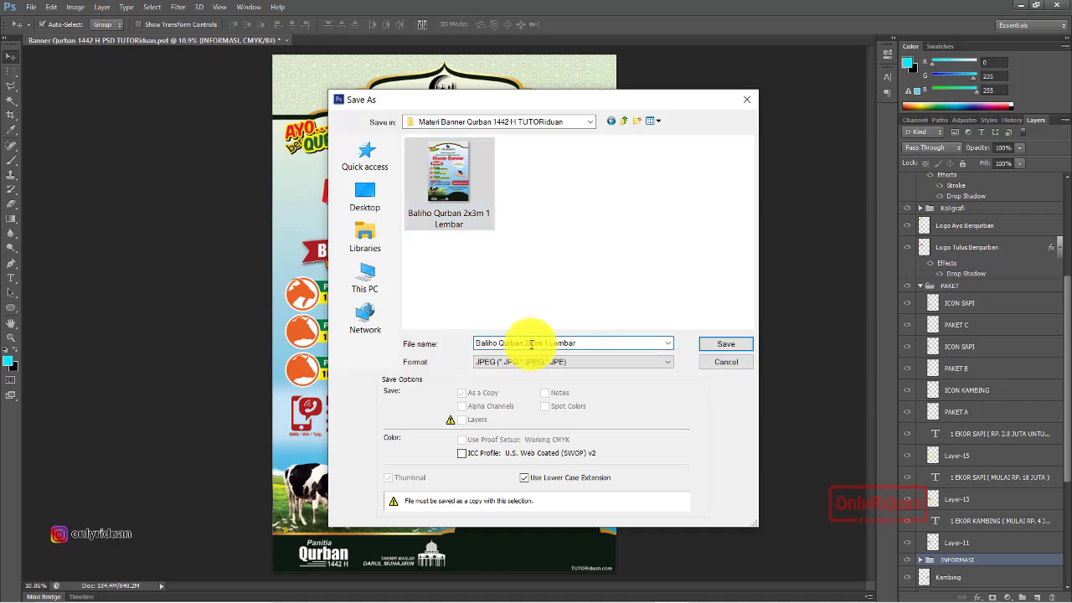
{"action": "left_click", "coordinate": [476, 342]}
{"action": "type", "text": "Desa"}
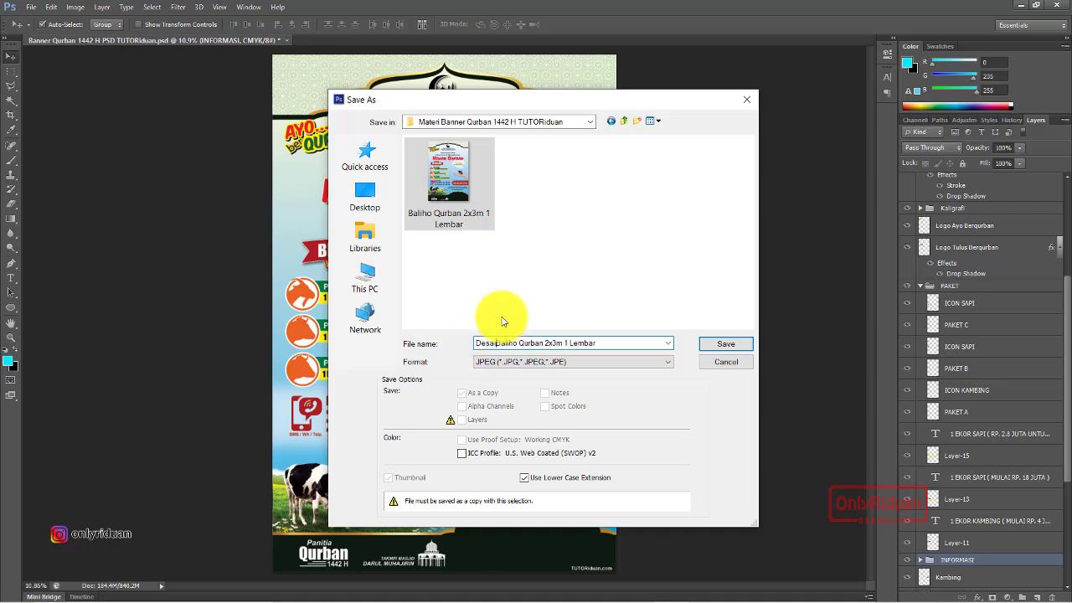
{"action": "type", "text": "in"}
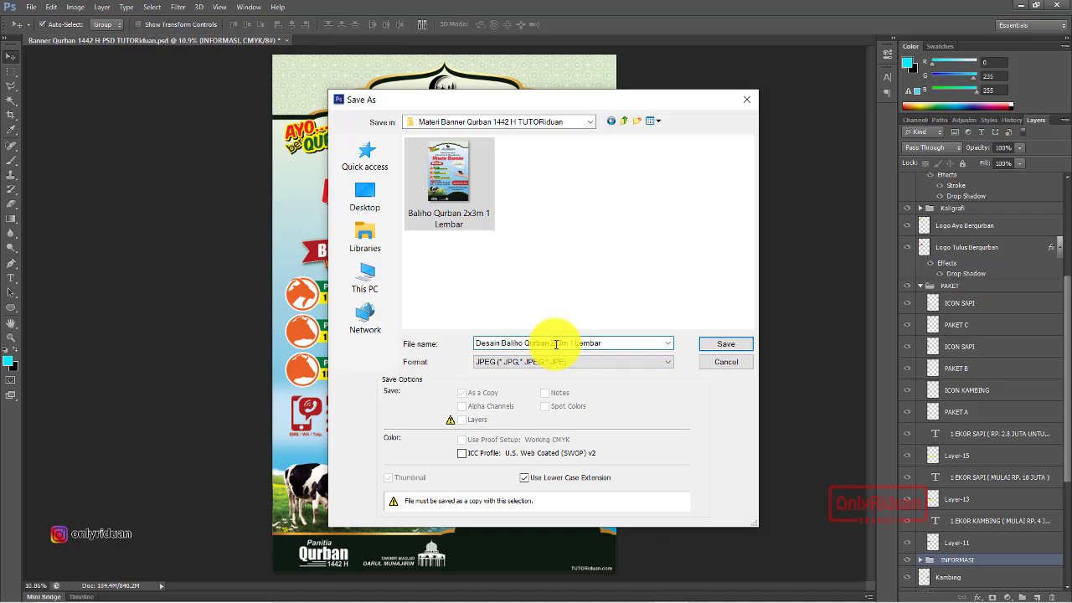
{"action": "mouse_move", "coordinate": [448, 183]}
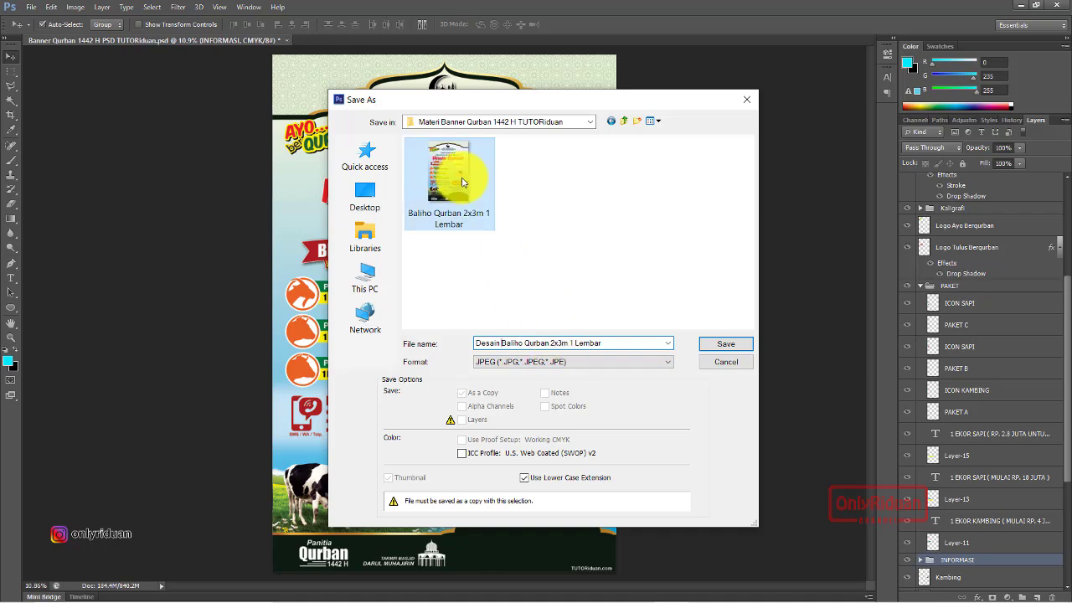
- Save the banner as a JPEG at Maximum quality 12
{"action": "left_click", "coordinate": [723, 345]}
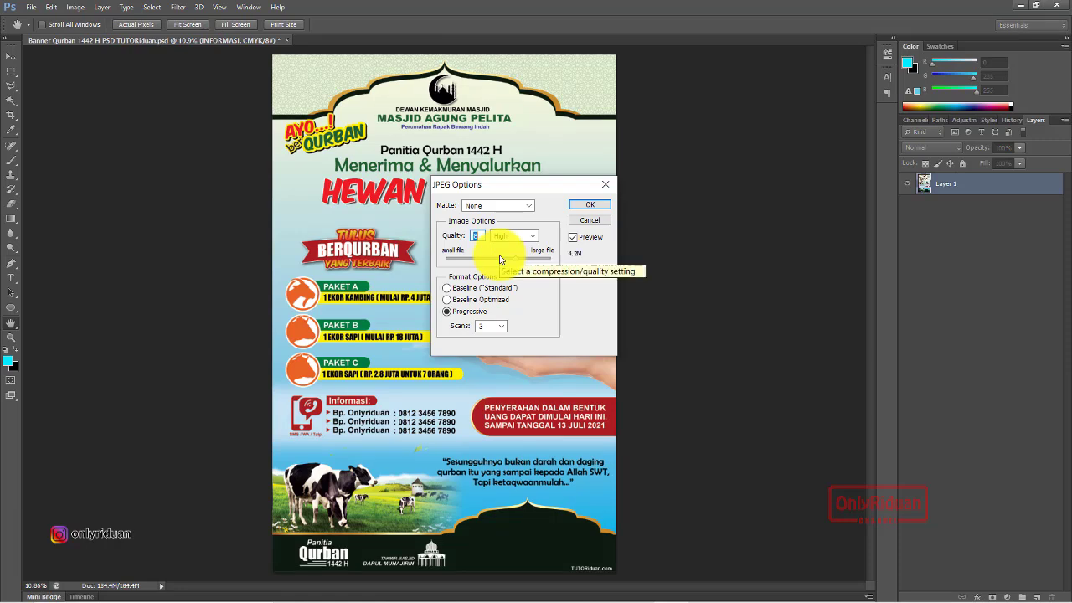
{"action": "left_click_drag", "start_coordinate": [516, 261], "coordinate": [571, 269]}
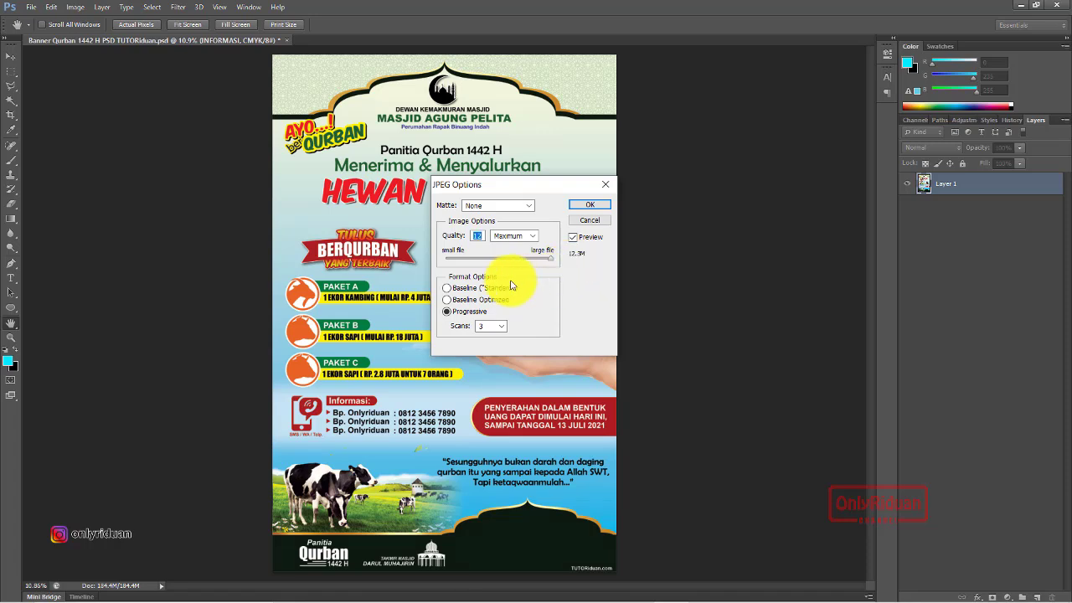
{"action": "left_click", "coordinate": [588, 205]}
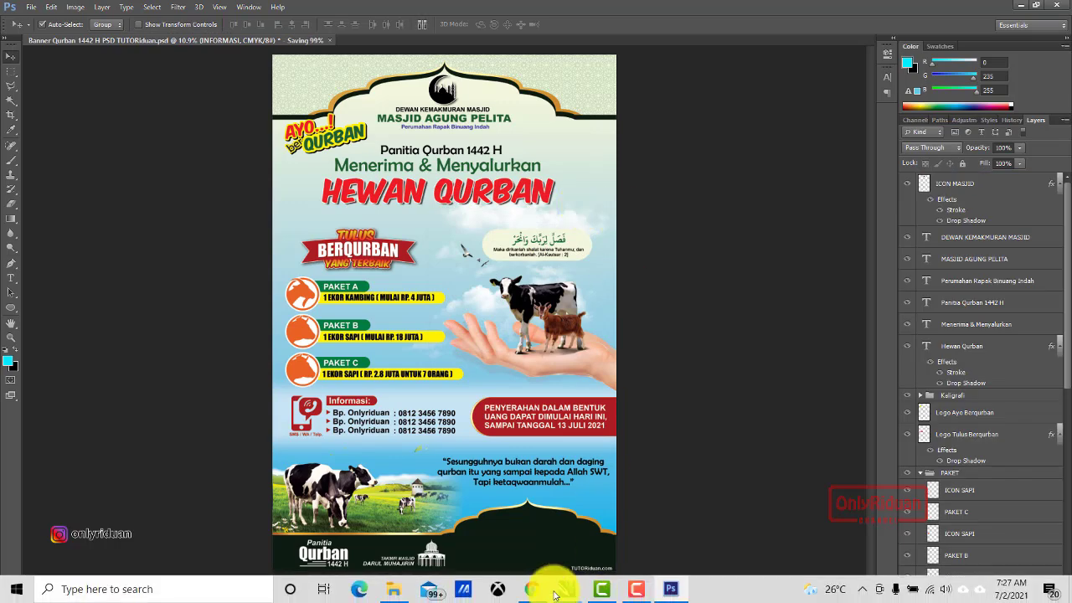
- Open 'Desain Baliho Qurban 2x3m 1 Lembar.jpg' from the Materi Banner Qurban folder in Photos
{"action": "left_click", "coordinate": [375, 595]}
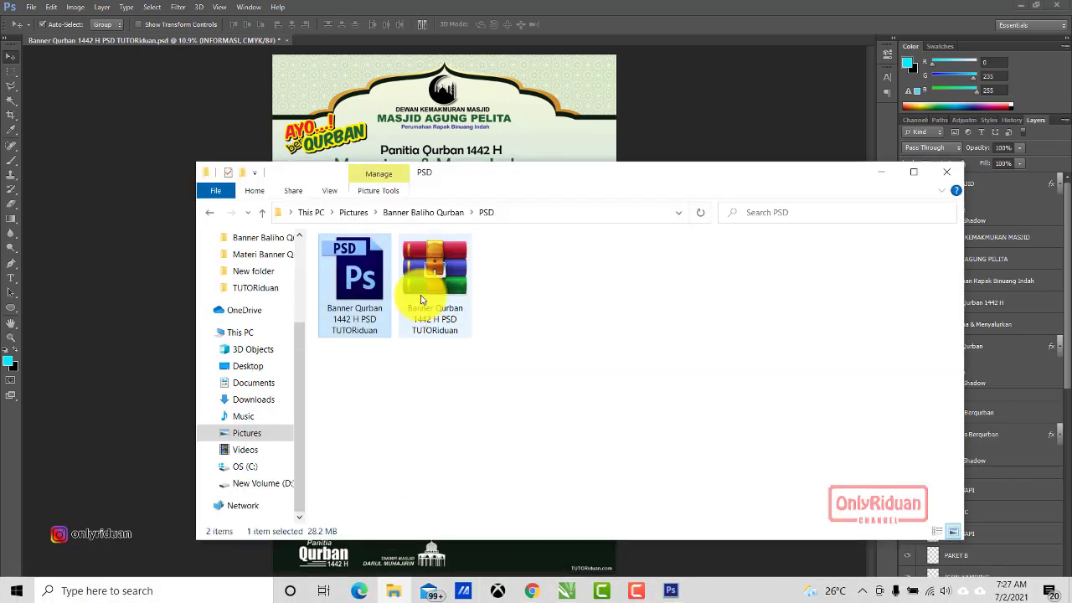
{"action": "left_click", "coordinate": [398, 216]}
{"action": "double_click", "coordinate": [346, 260]}
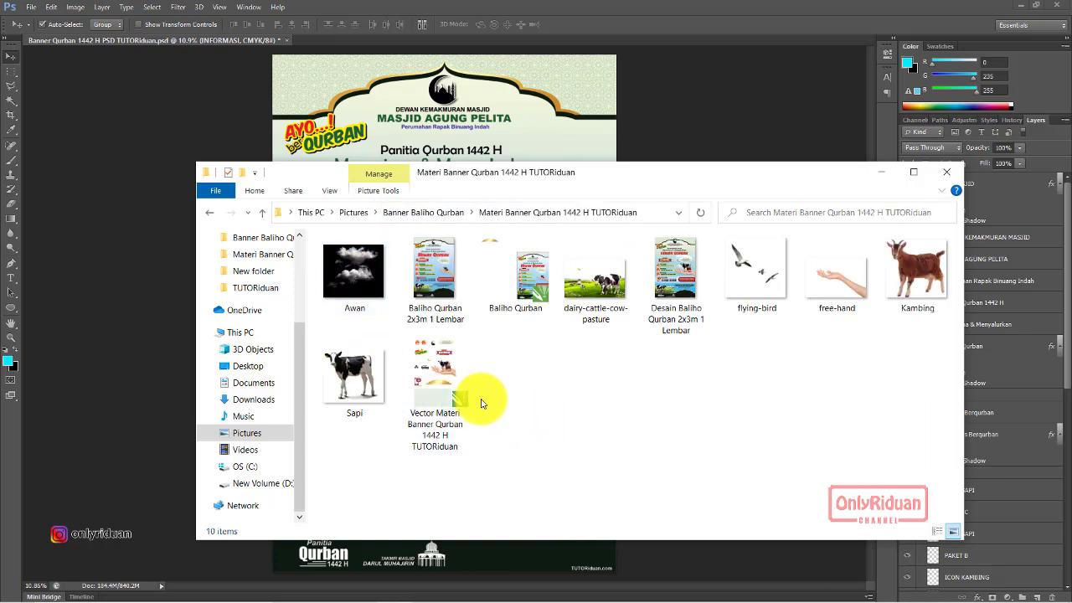
{"action": "left_click", "coordinate": [681, 274]}
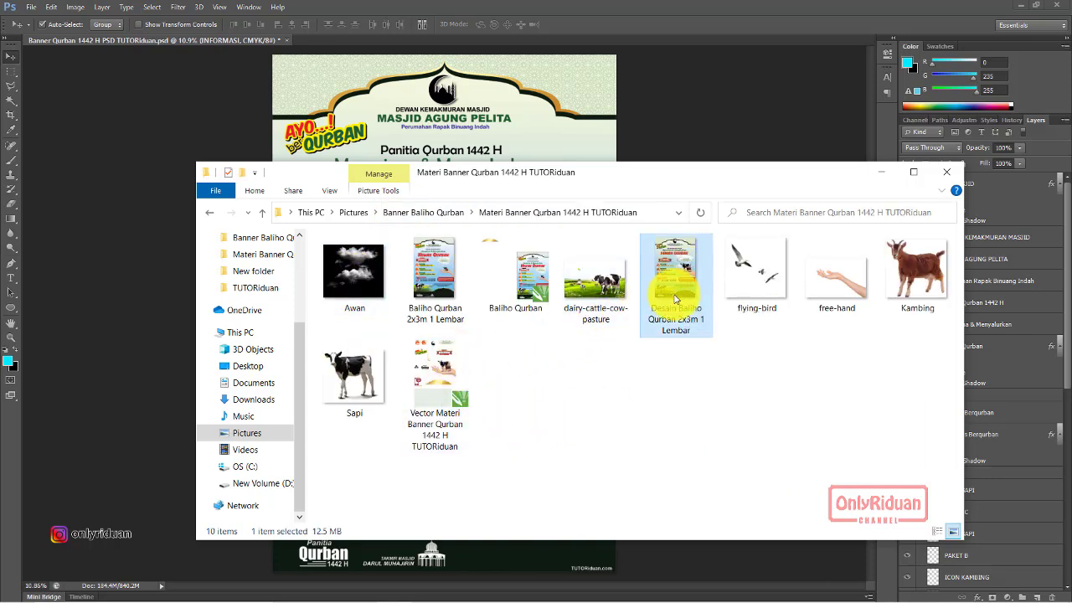
{"action": "left_click", "coordinate": [437, 281]}
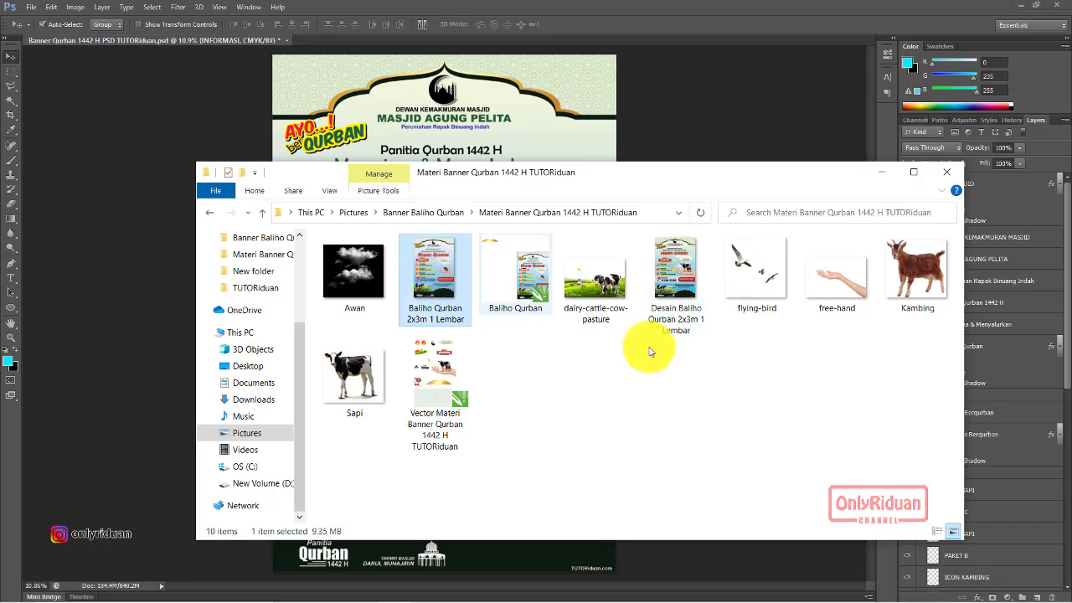
{"action": "double_click", "coordinate": [680, 275]}
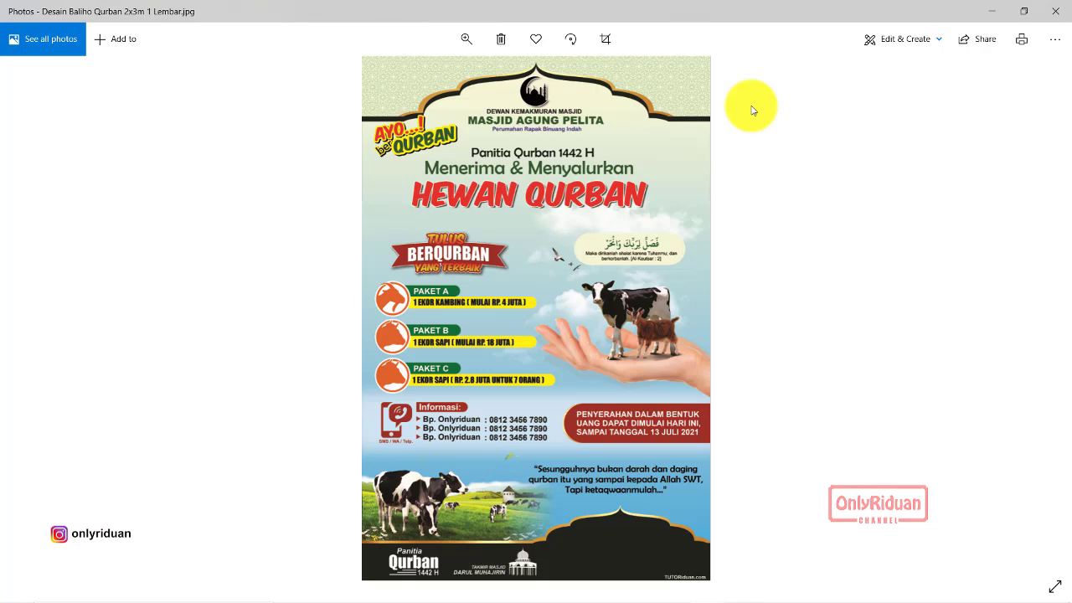
- Review the saved banner JPEG in Photos, then minimize the viewer
{"action": "left_click", "coordinate": [989, 11]}
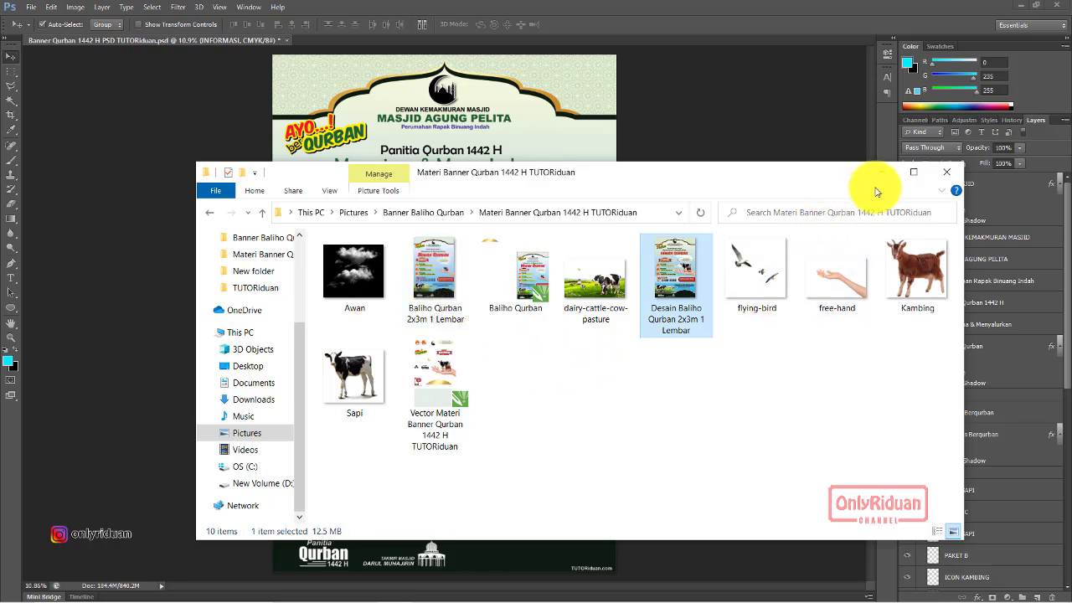
- Select Baliho Qurban 2x3m 1 Lembar, then minimize Explorer and Photoshop to reveal CorelDRAW
{"action": "left_click", "coordinate": [436, 276]}
{"action": "left_click", "coordinate": [881, 171]}
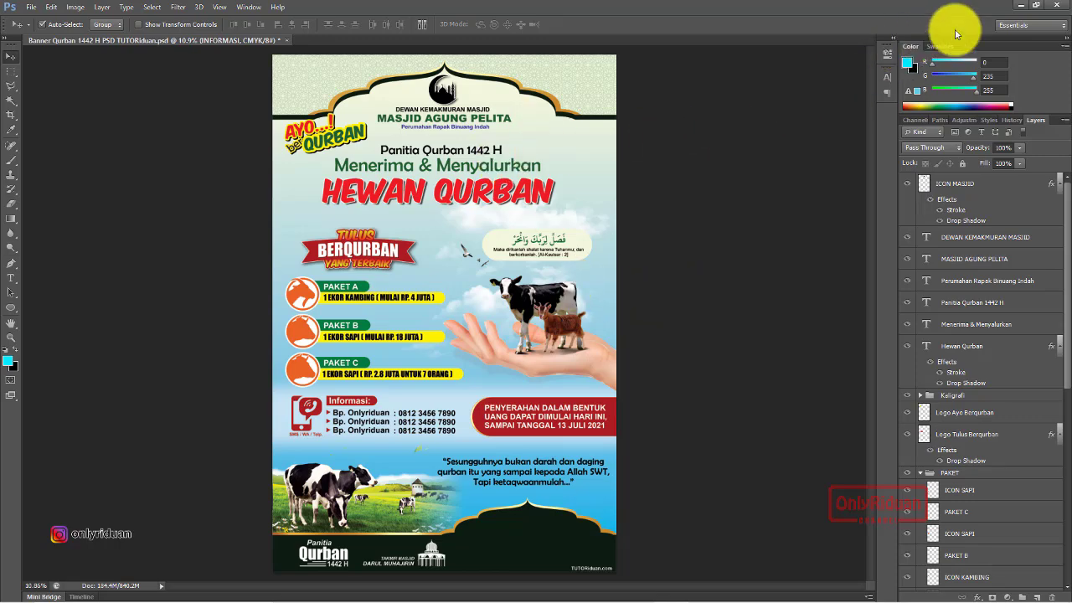
{"action": "left_click", "coordinate": [1021, 6]}
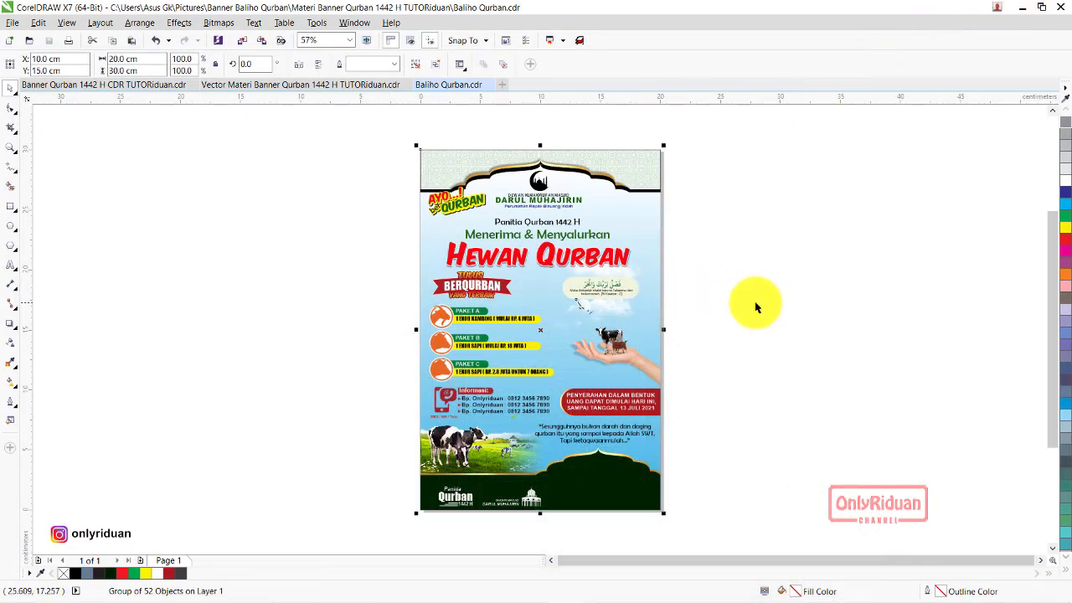